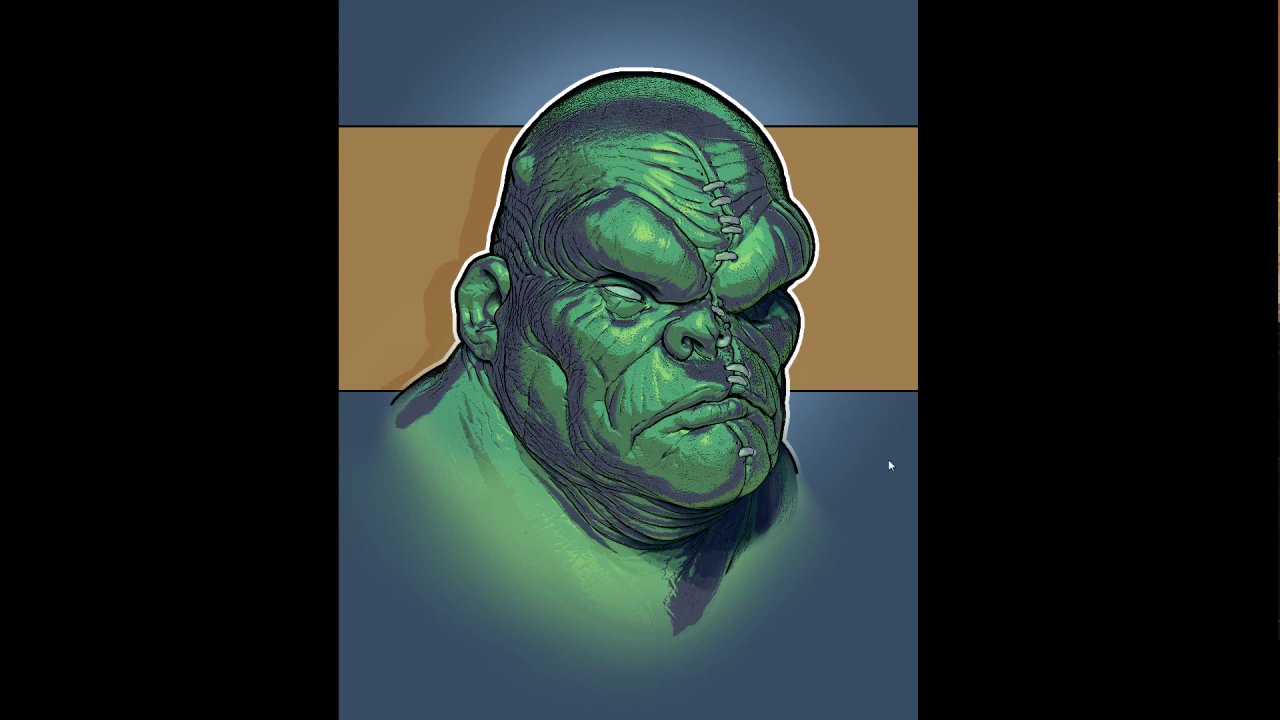
Take the ToxicHead_ComicBookInkLook.psd document out of full-screen display and shrink its view to 33.3%
key("f")
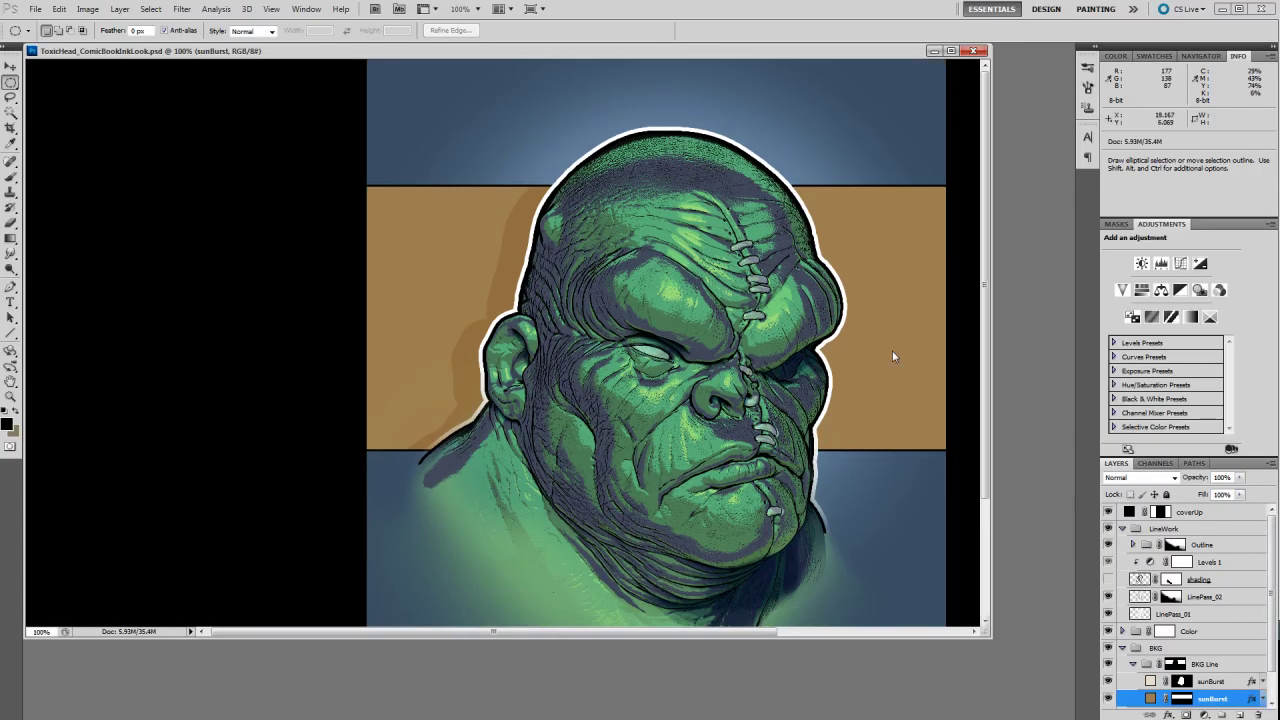
left_click_drag(676, 54, 714, 112)
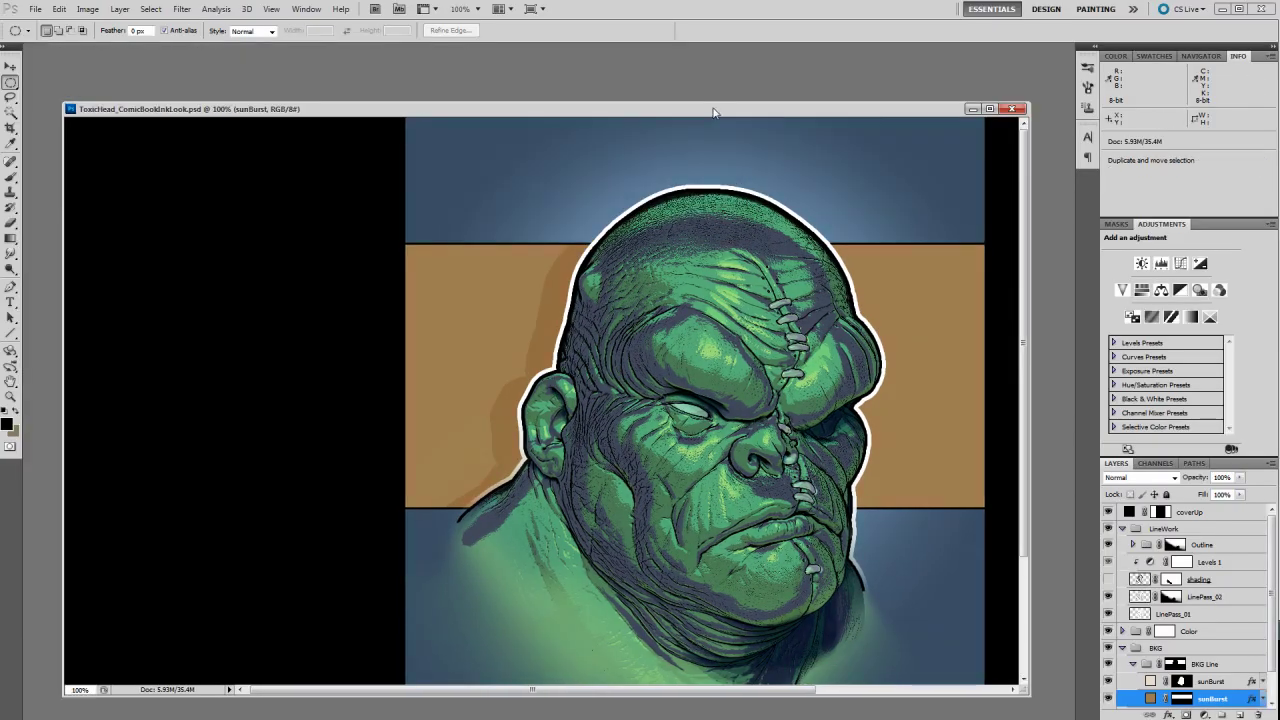
key("ctrl+minus")
key("ctrl+minus")
key("ctrl+minus")
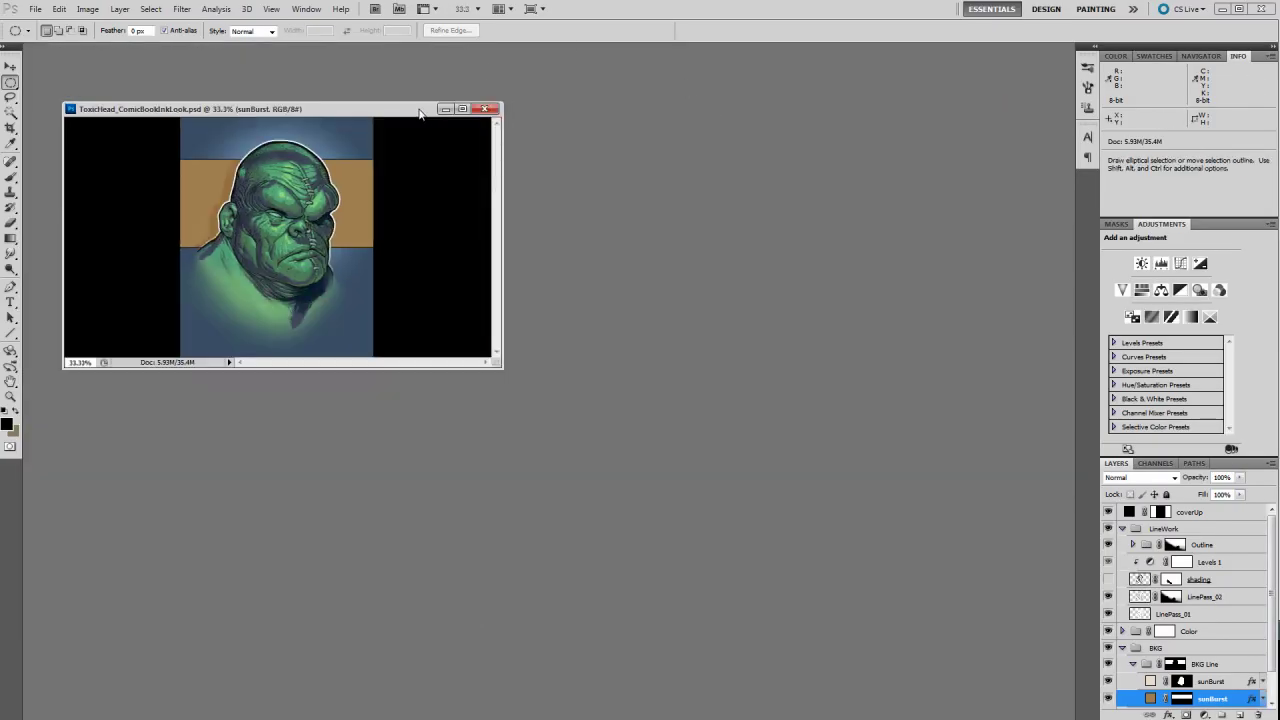
left_click_drag(423, 112, 423, 105)
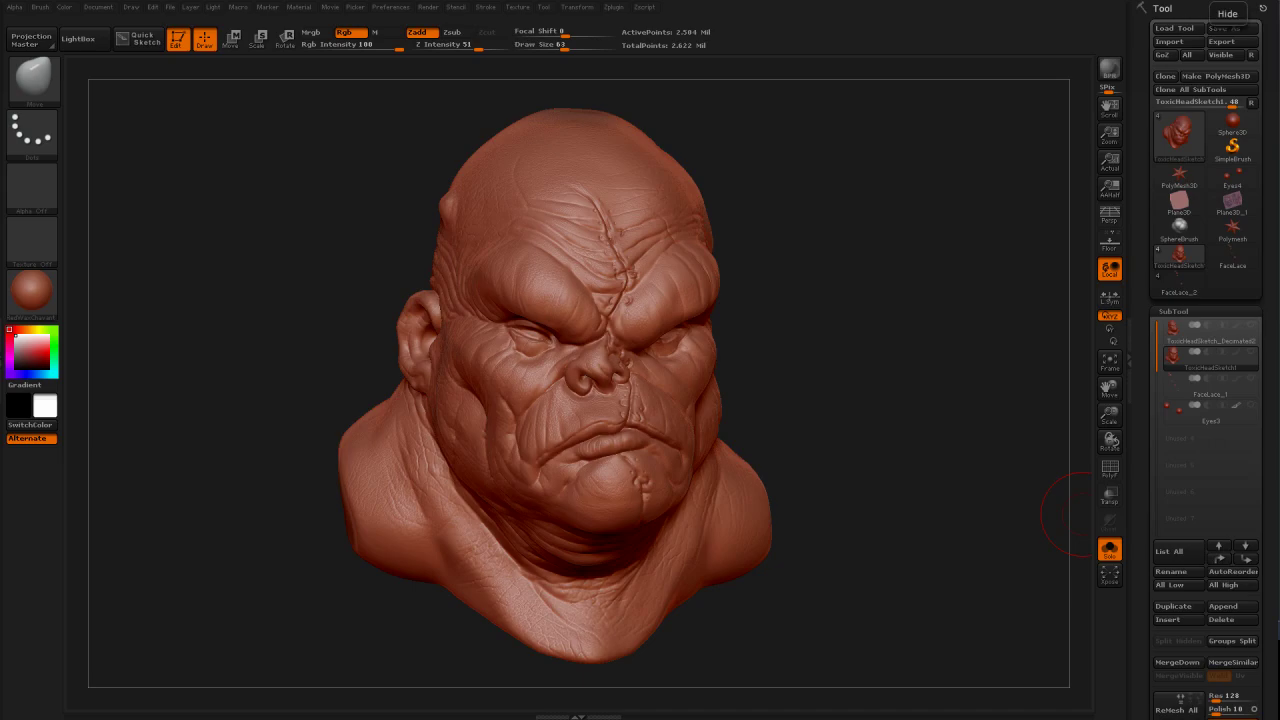
Switch to ZBrush to view the sculpted head, and bring up the Comic ink ZBrush matcap pack page in the browser
mouse_move(891, 397)
left_mouse_down()
mouse_move(911, 406)
mouse_move(924, 387)
left_mouse_up()
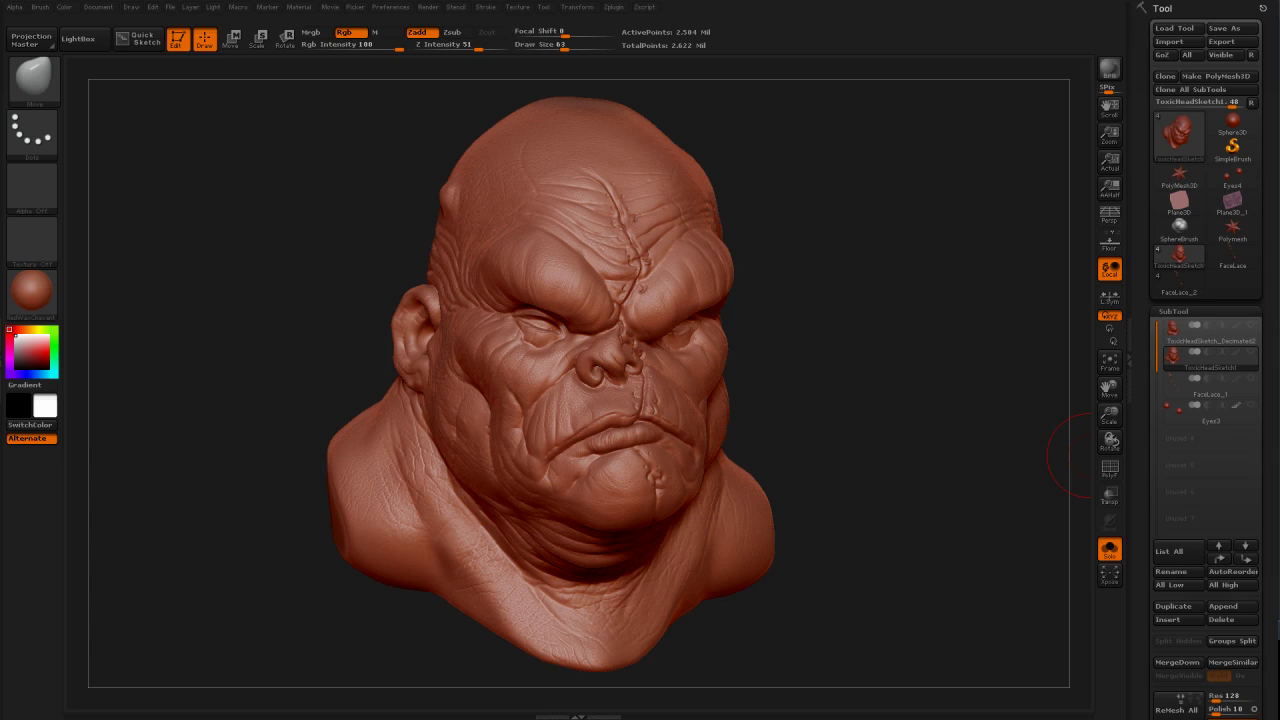
key("alt+Tab")
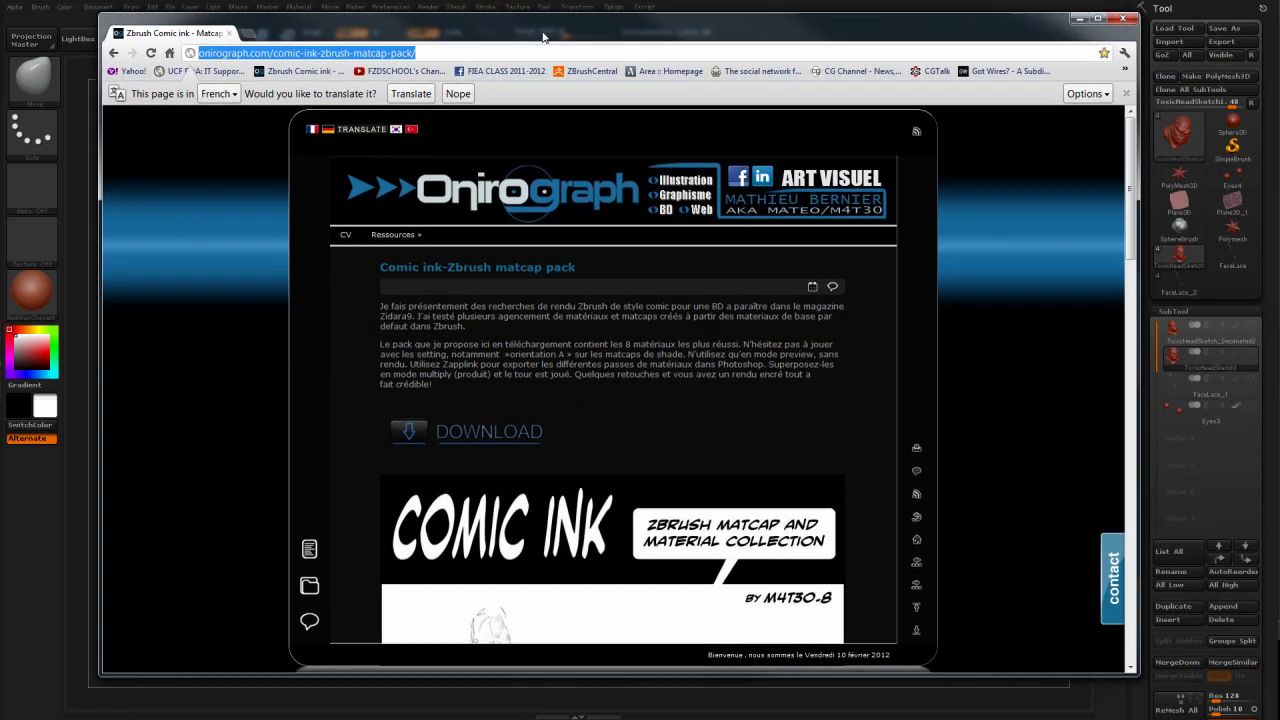
left_click(450, 92)
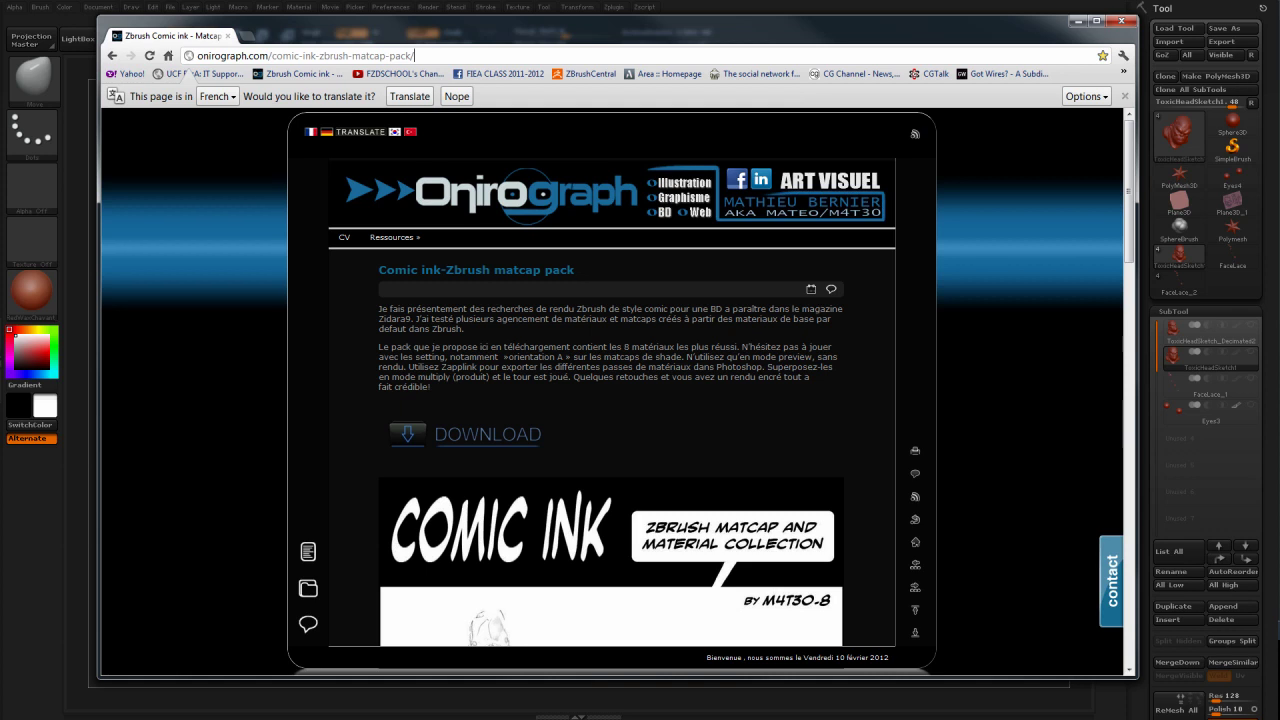
Switch to the Word document holding the matcap pack's web address and select the whole address
key("alt+Tab")
left_click_drag(620, 128, 655, 146)
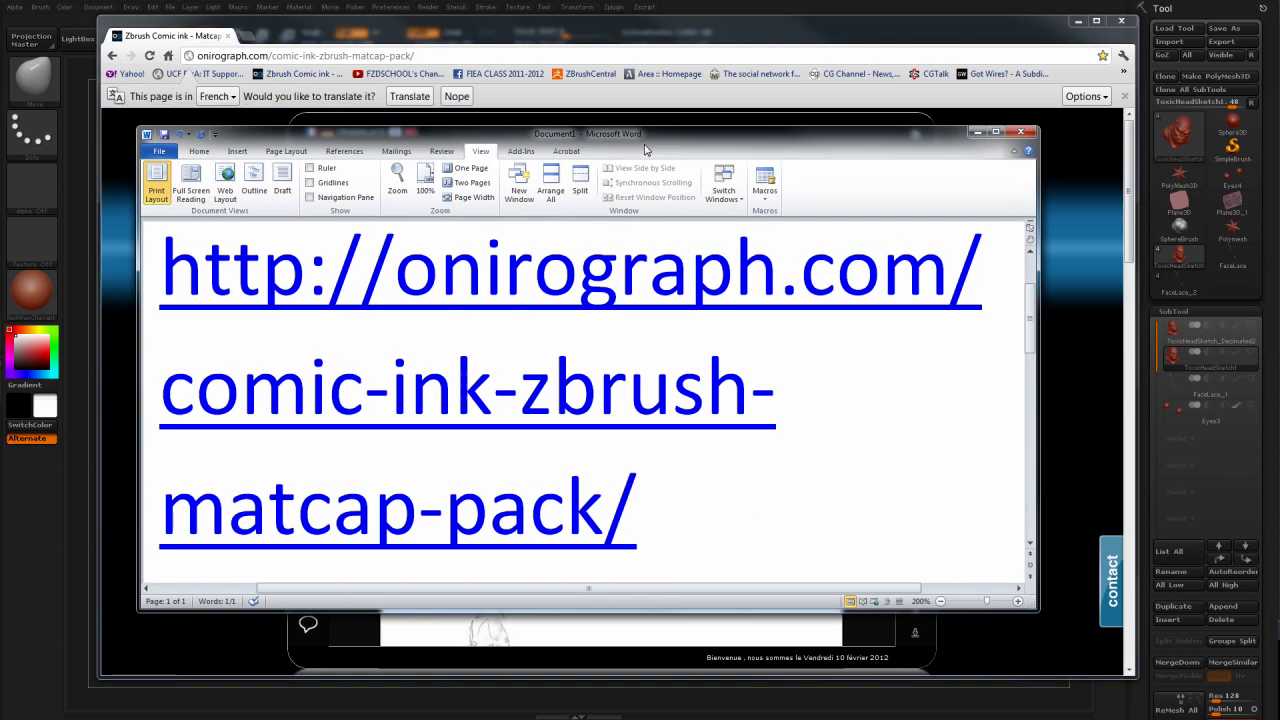
key("ctrl+a")
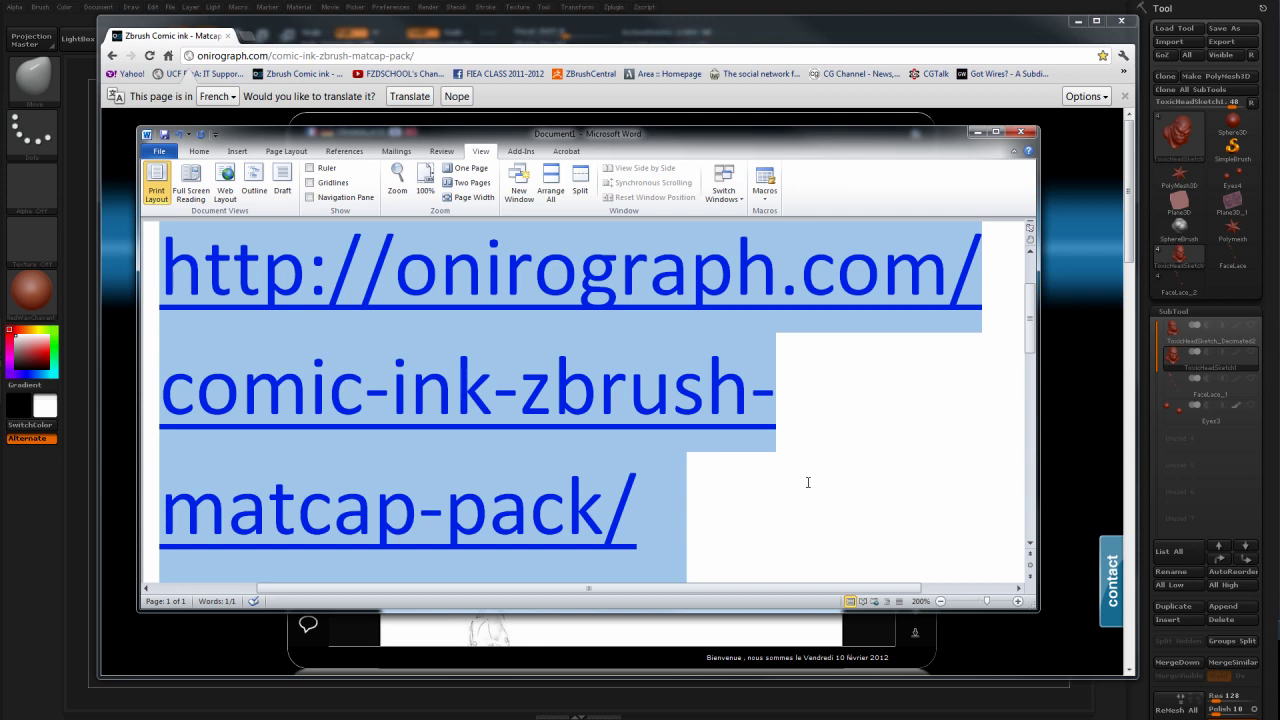
Minimize the Word document and translate the French matcap pack page into English in the browser
left_click(976, 132)
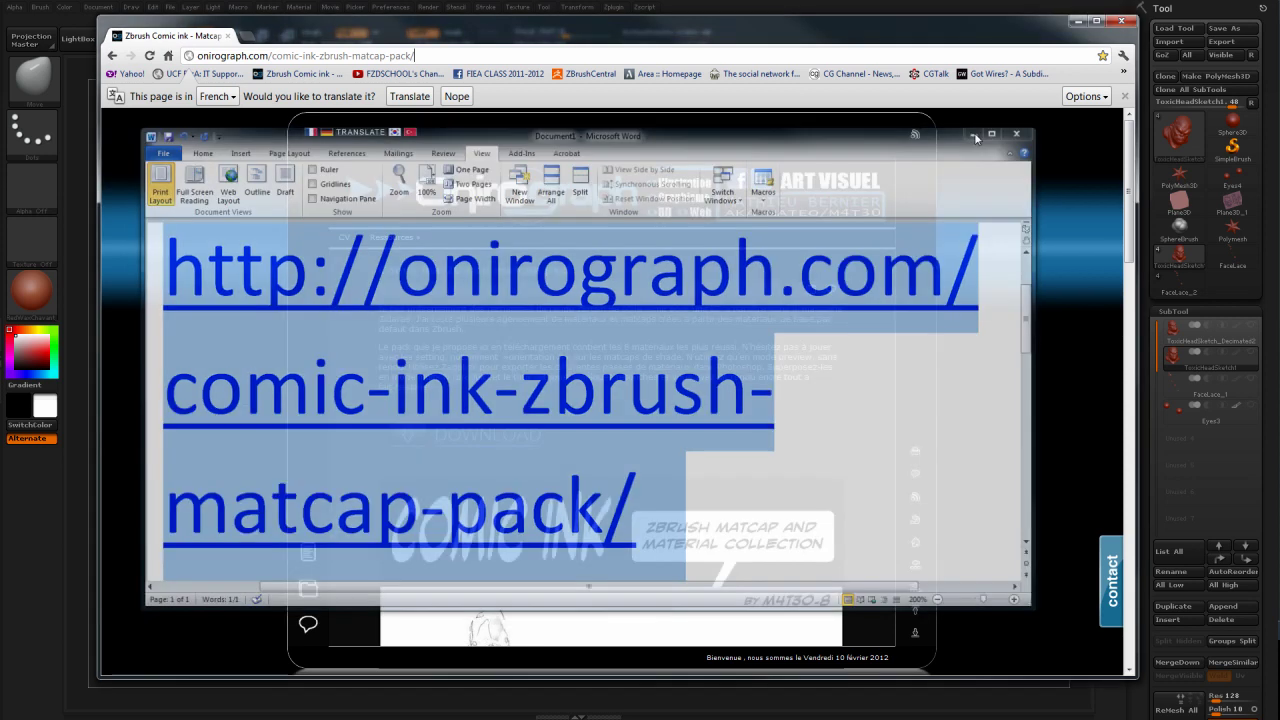
left_click_drag(451, 37, 437, 33)
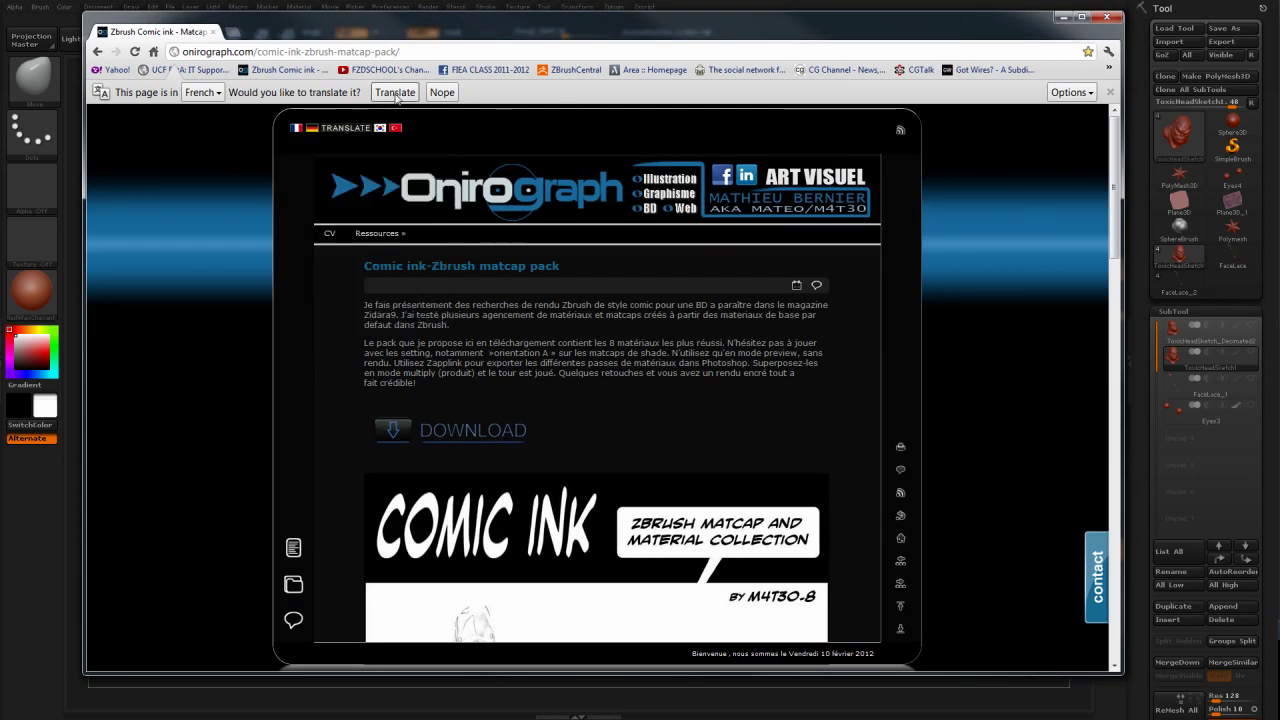
left_click(396, 93)
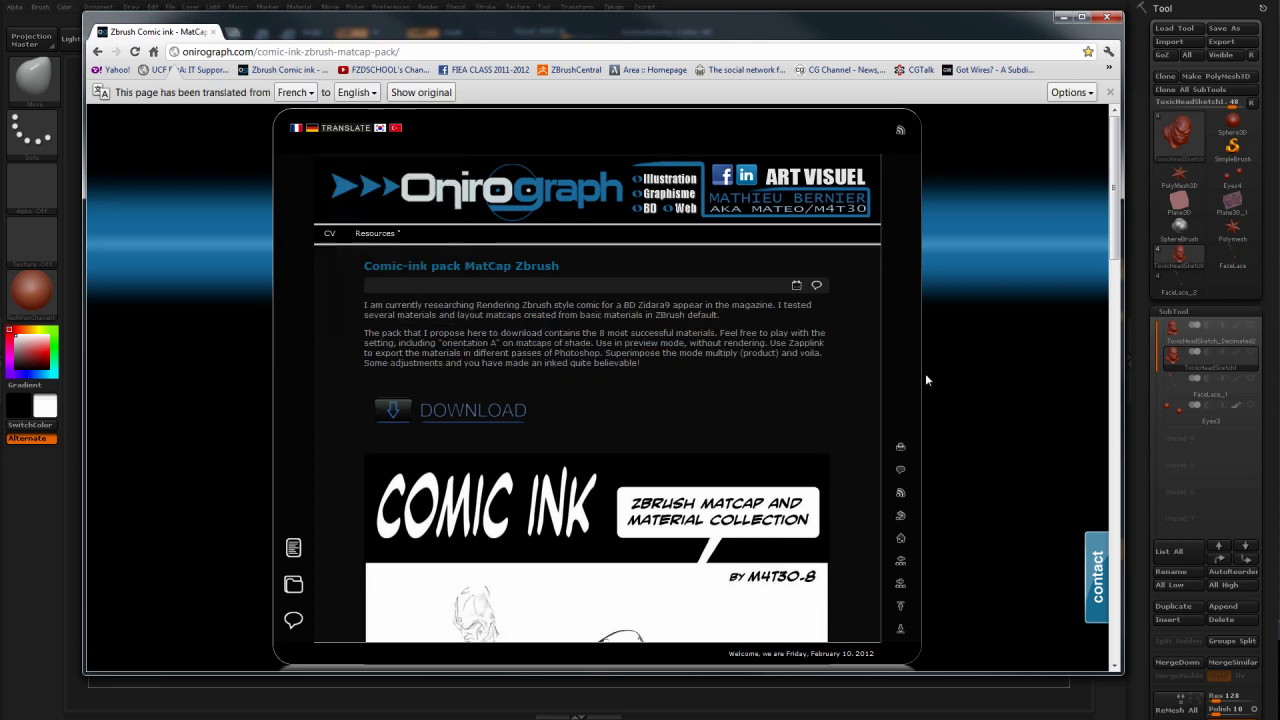
Examine the description and sample images of the ink materials on the matcap pack page, and minimize the browser
scroll(934, 387, "down", 3)
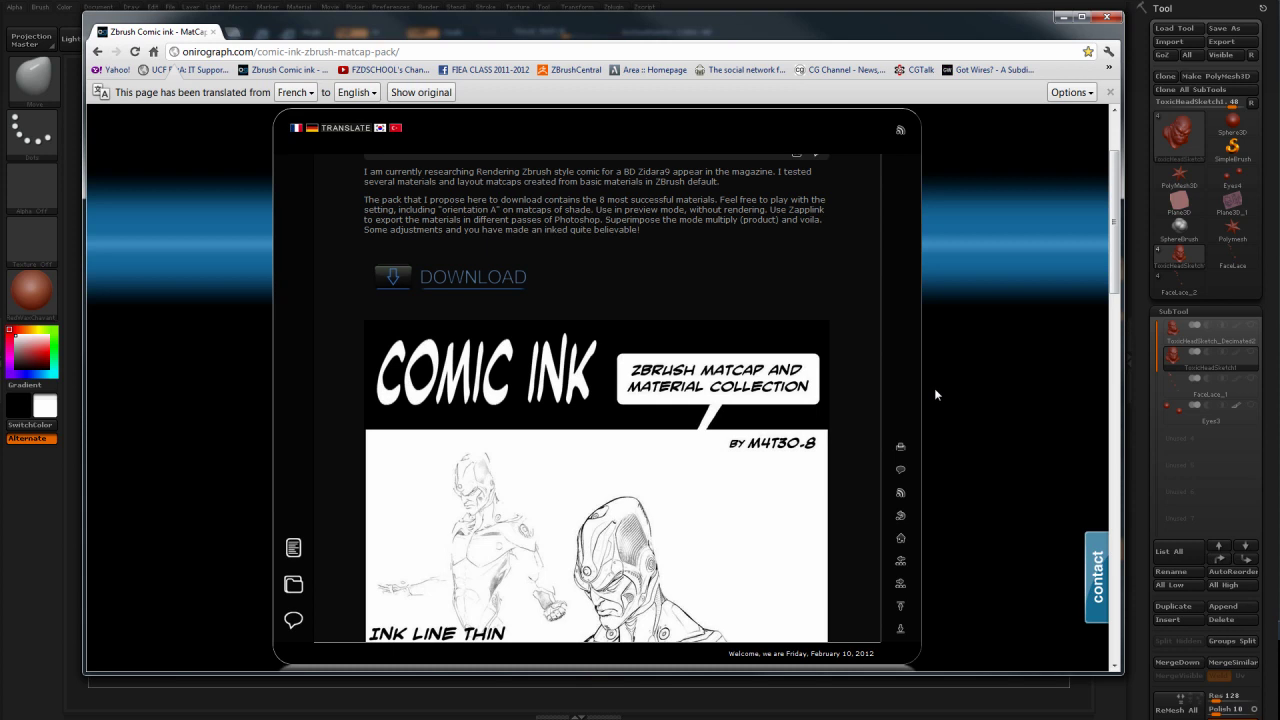
scroll(940, 396, "down", 2)
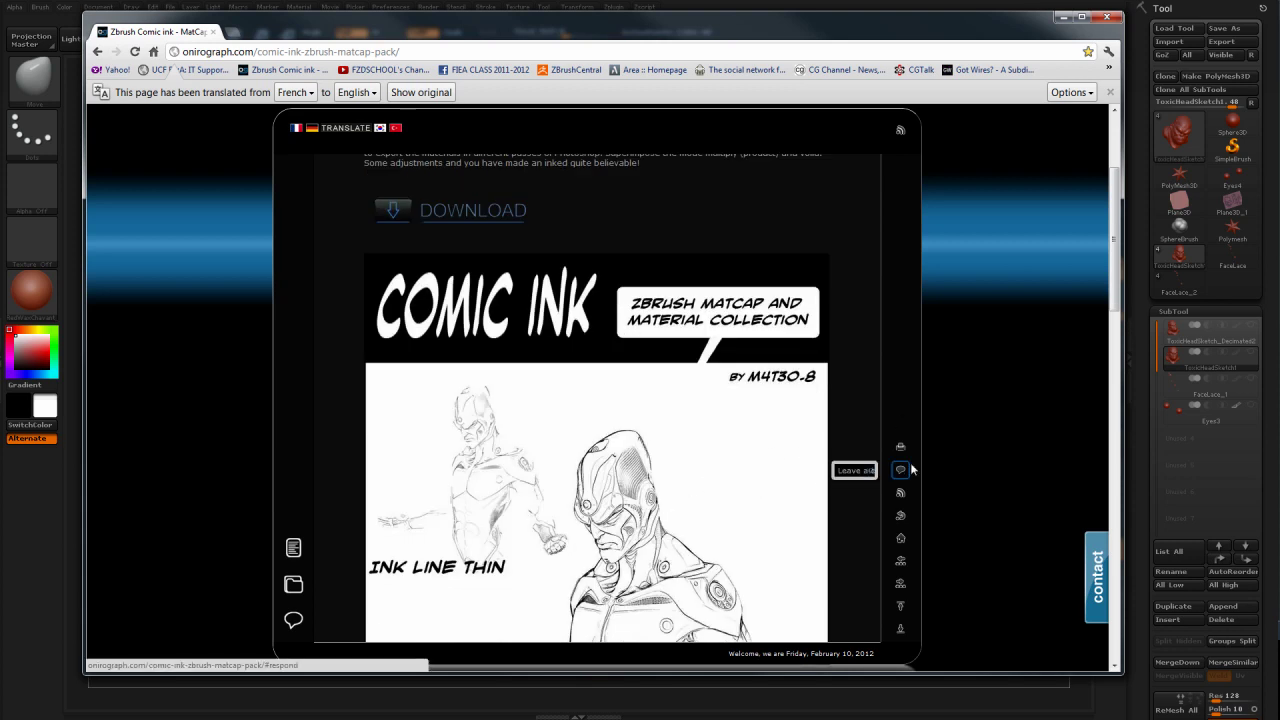
scroll(905, 465, "down", 6)
scroll(911, 466, "down", 20)
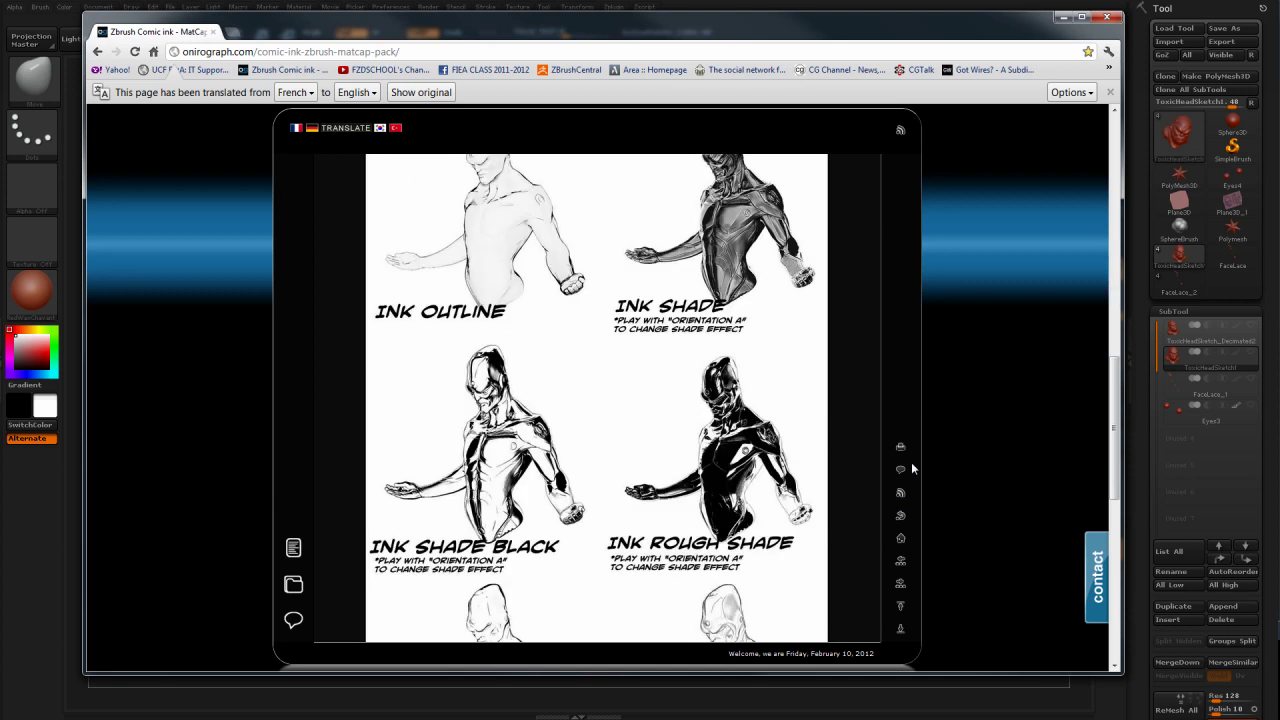
scroll(911, 462, "up", 18)
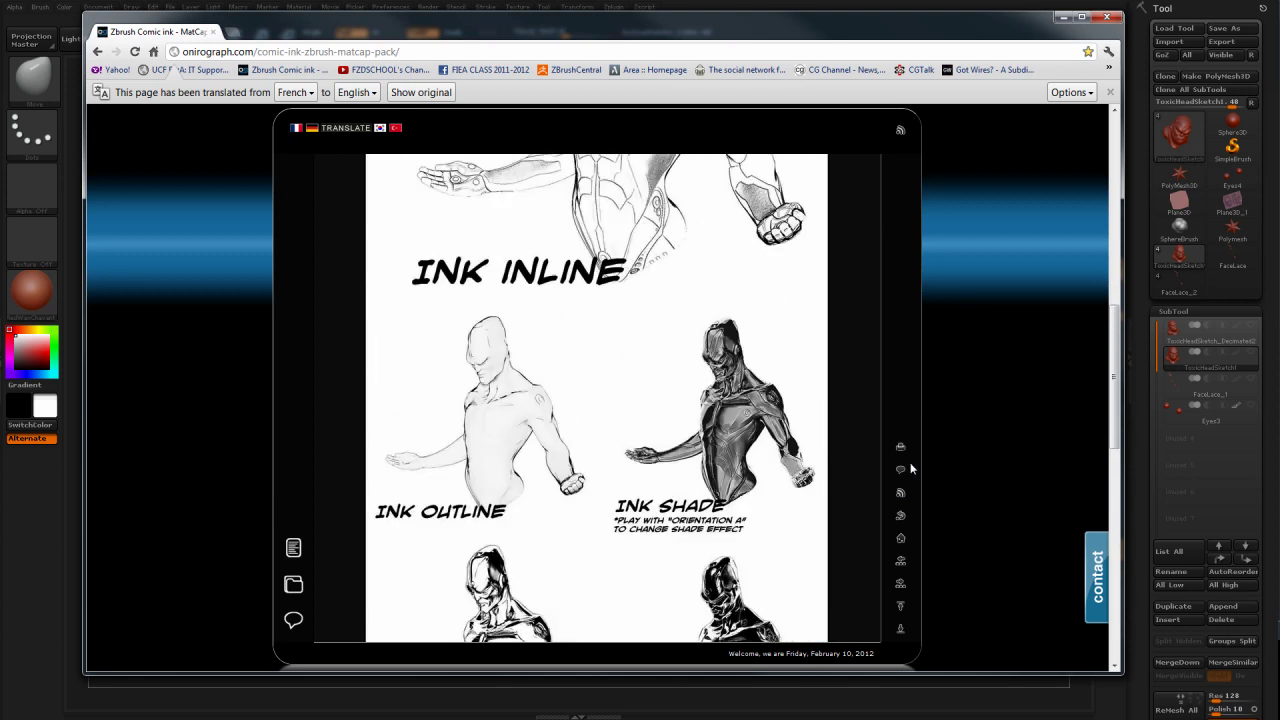
scroll(858, 463, "up", 4)
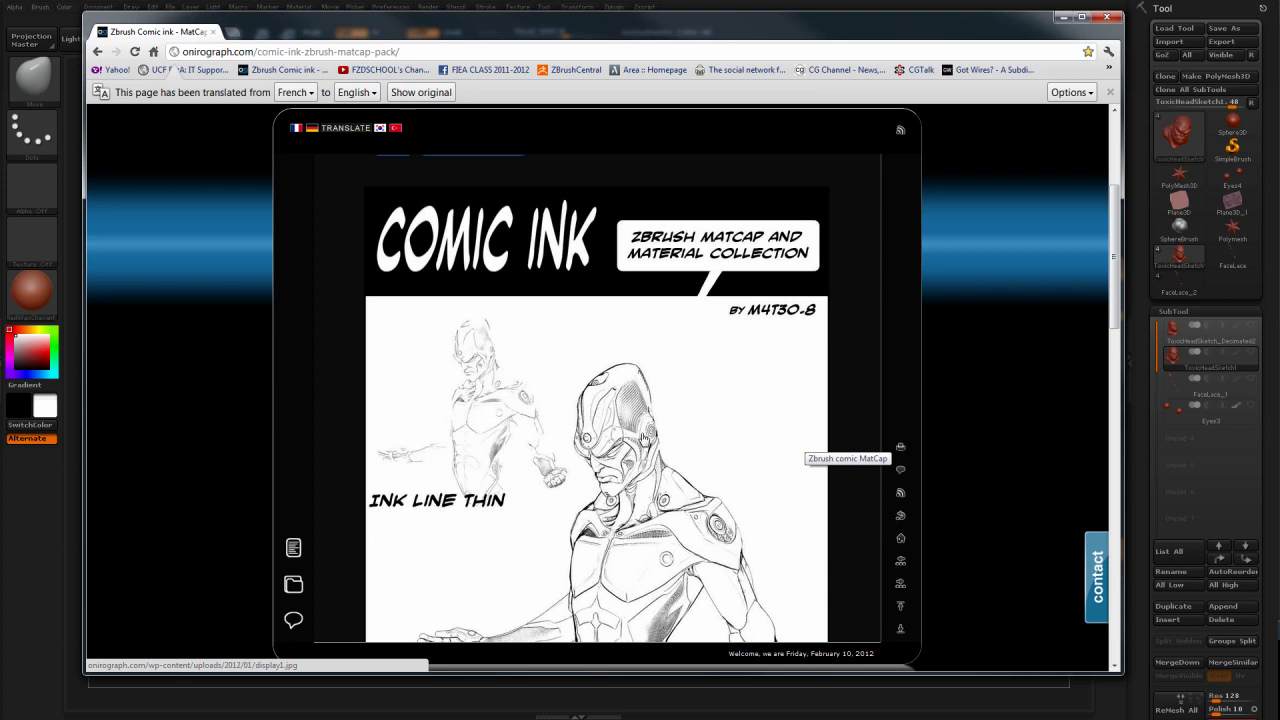
scroll(644, 440, "down", 1)
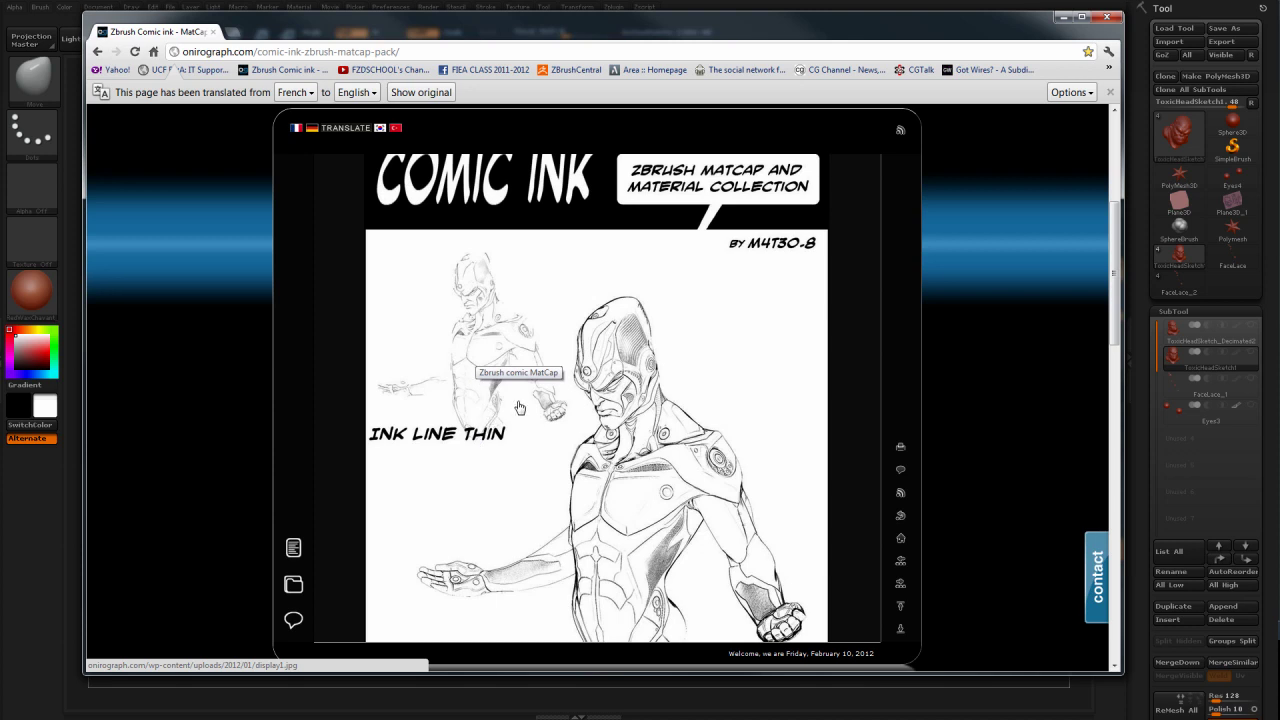
scroll(490, 416, "down", 5)
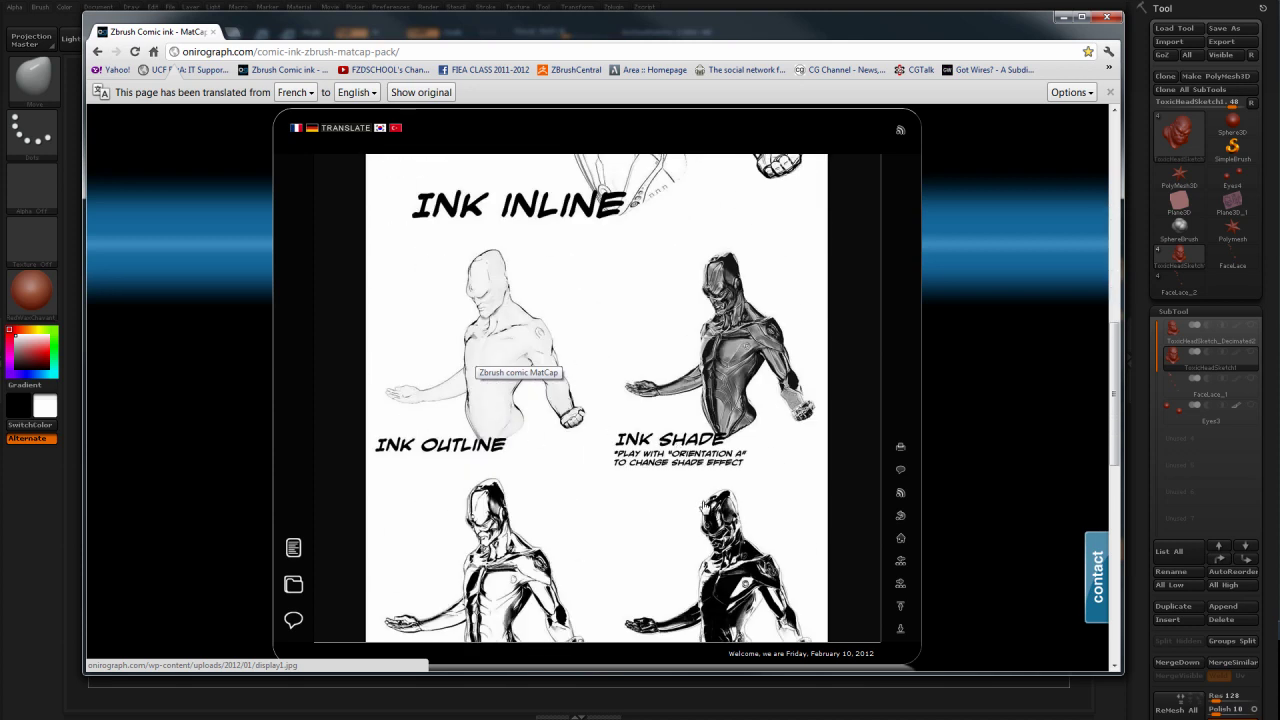
scroll(702, 508, "down", 2)
scroll(537, 493, "down", 2)
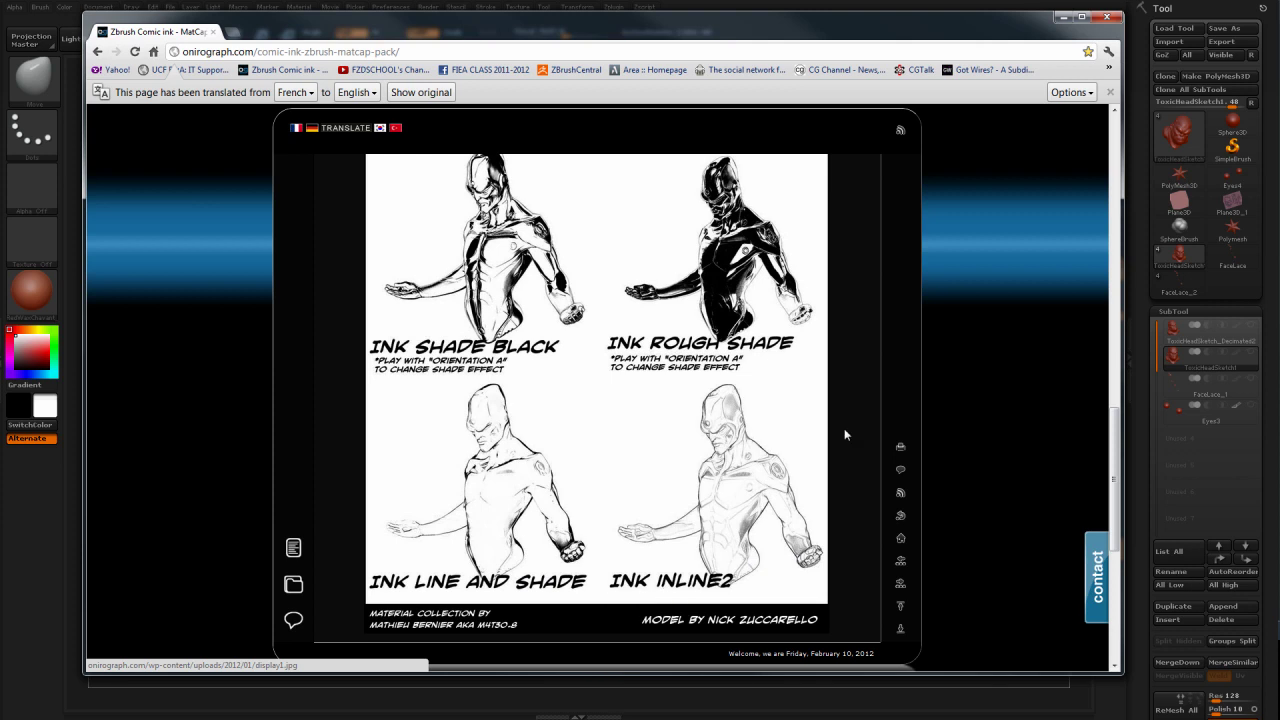
scroll(840, 459, "up", 10)
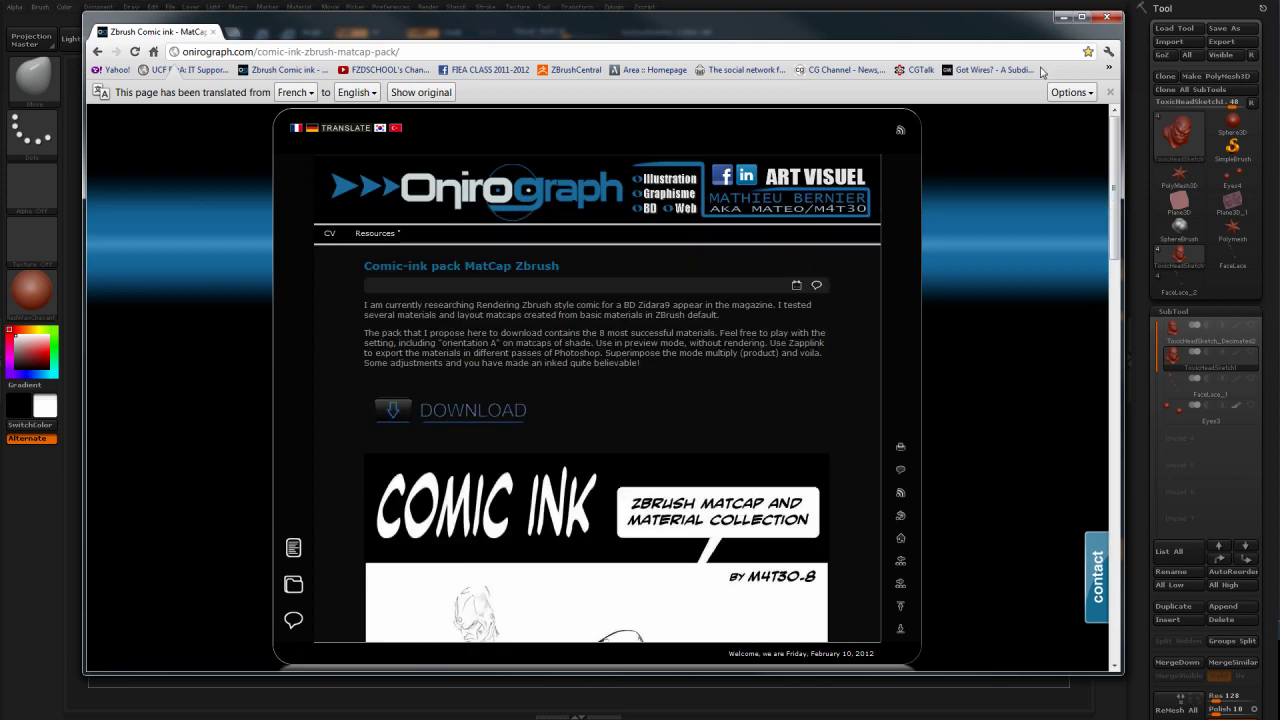
left_click(1062, 17)
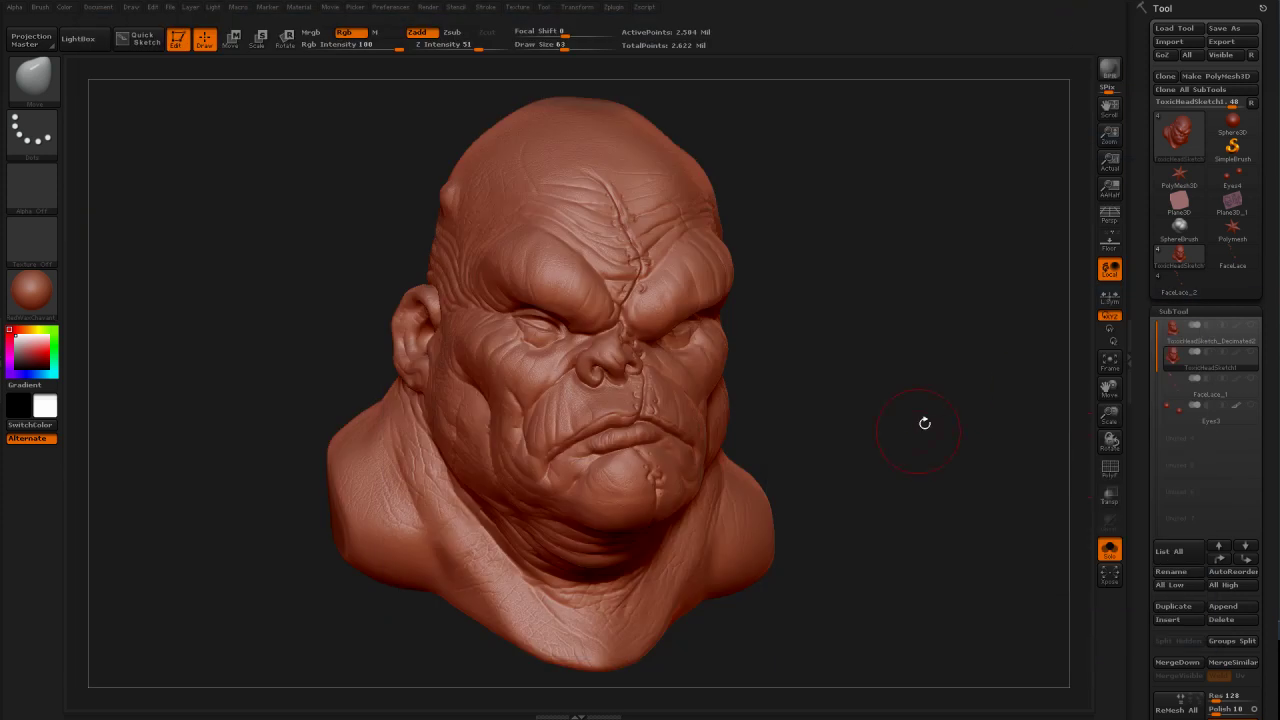
Open LightBox and browse through the Materials folder to the InkComic_material folder
mouse_move(924, 420)
left_mouse_down()
mouse_move(943, 423)
mouse_move(928, 418)
left_mouse_up()
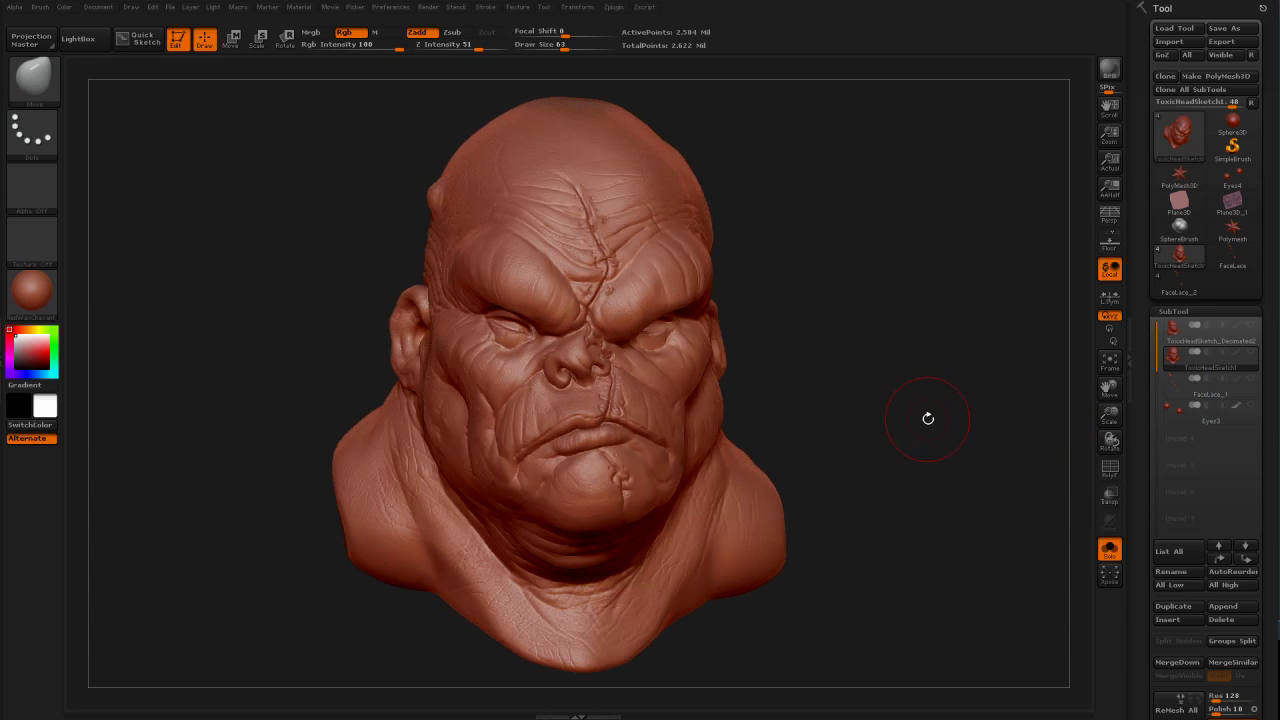
key("comma")
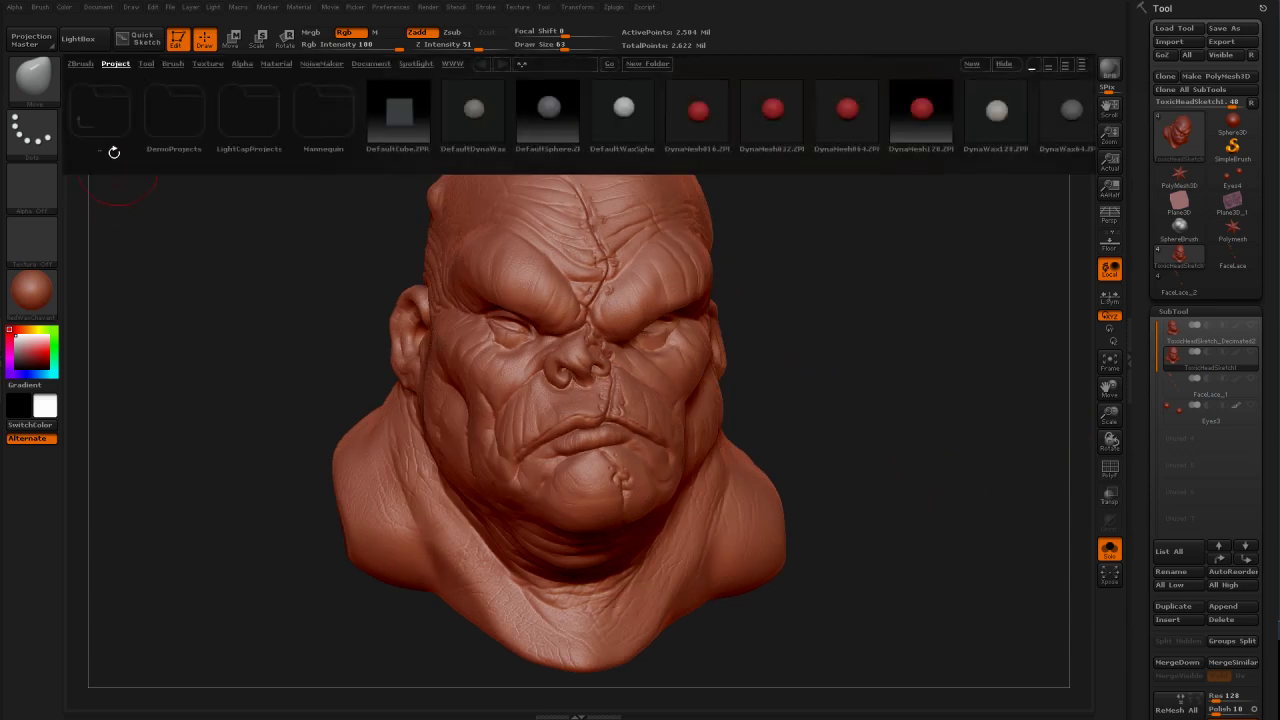
left_click(106, 134)
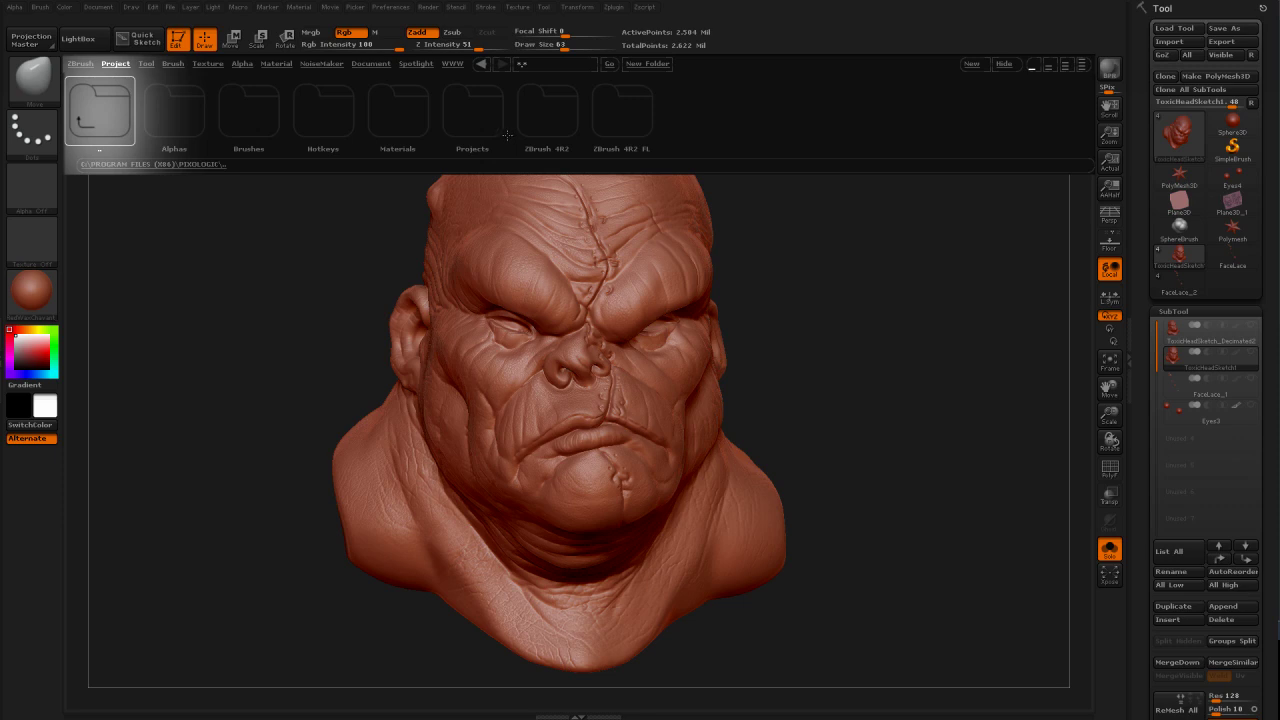
left_click(402, 122)
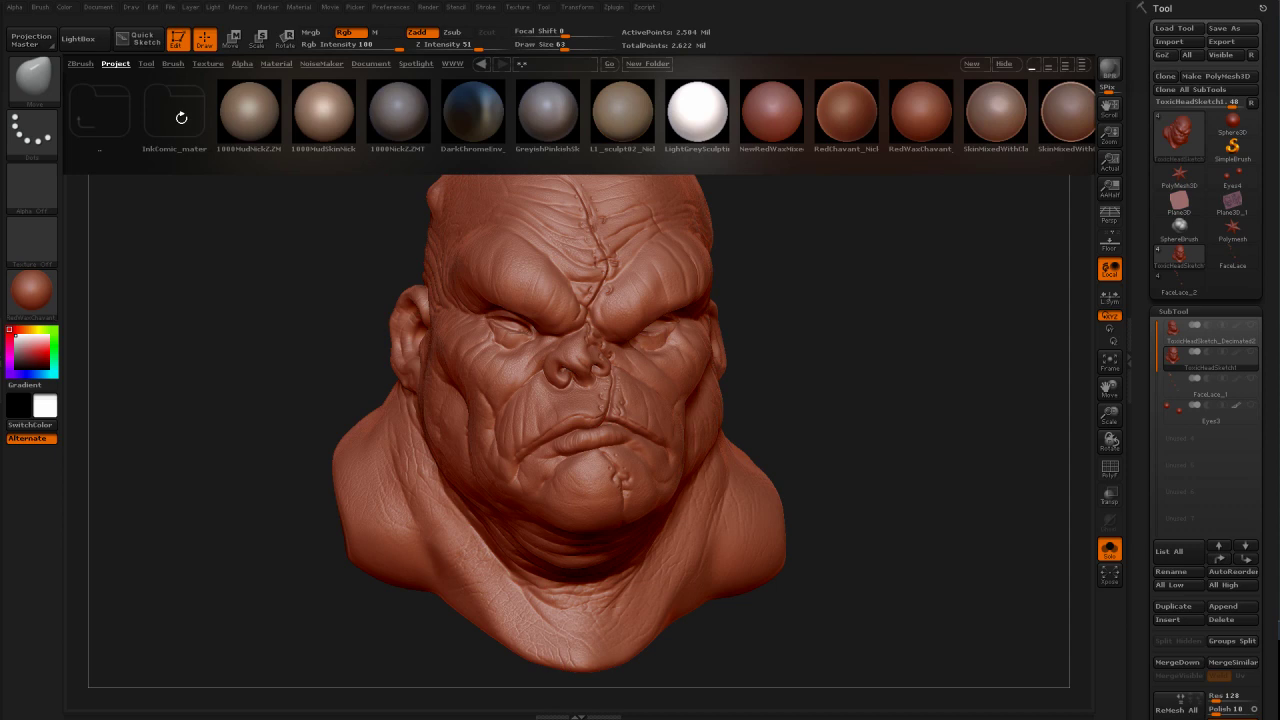
left_click(181, 117)
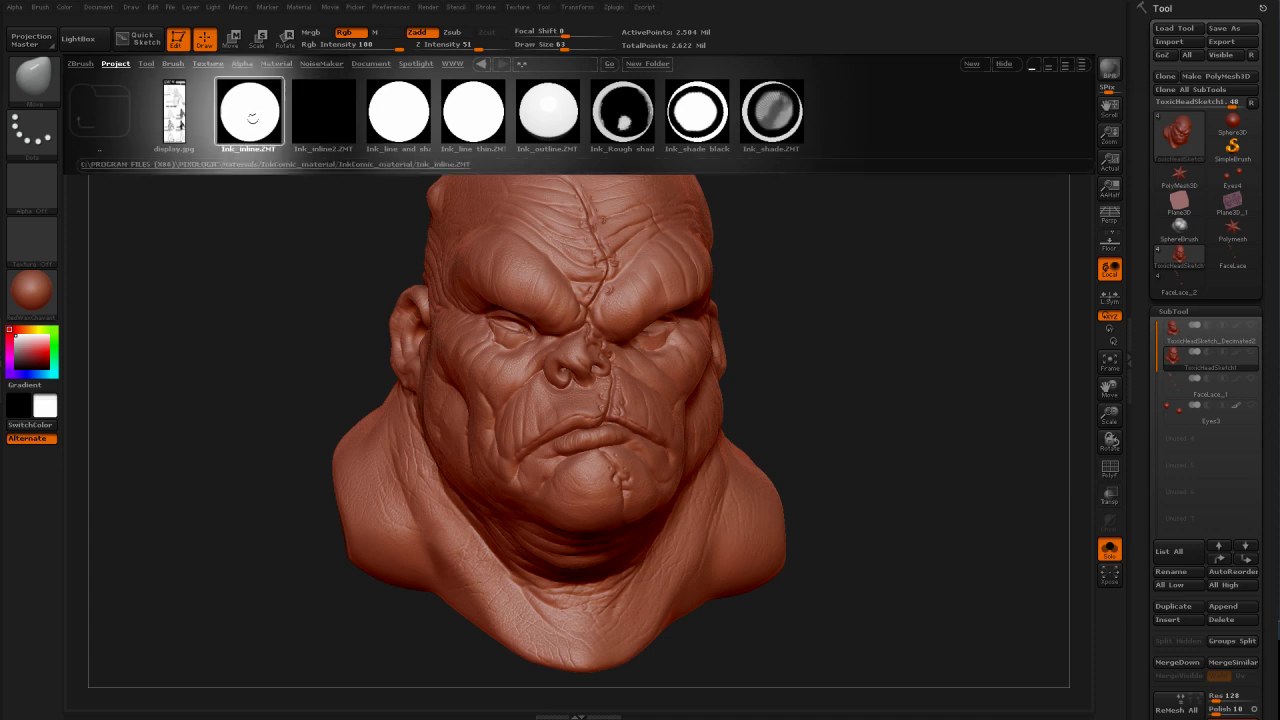
Try the eight comic ink materials on the head in turn, from Ink_inline through Ink_shade
double_click(263, 123)
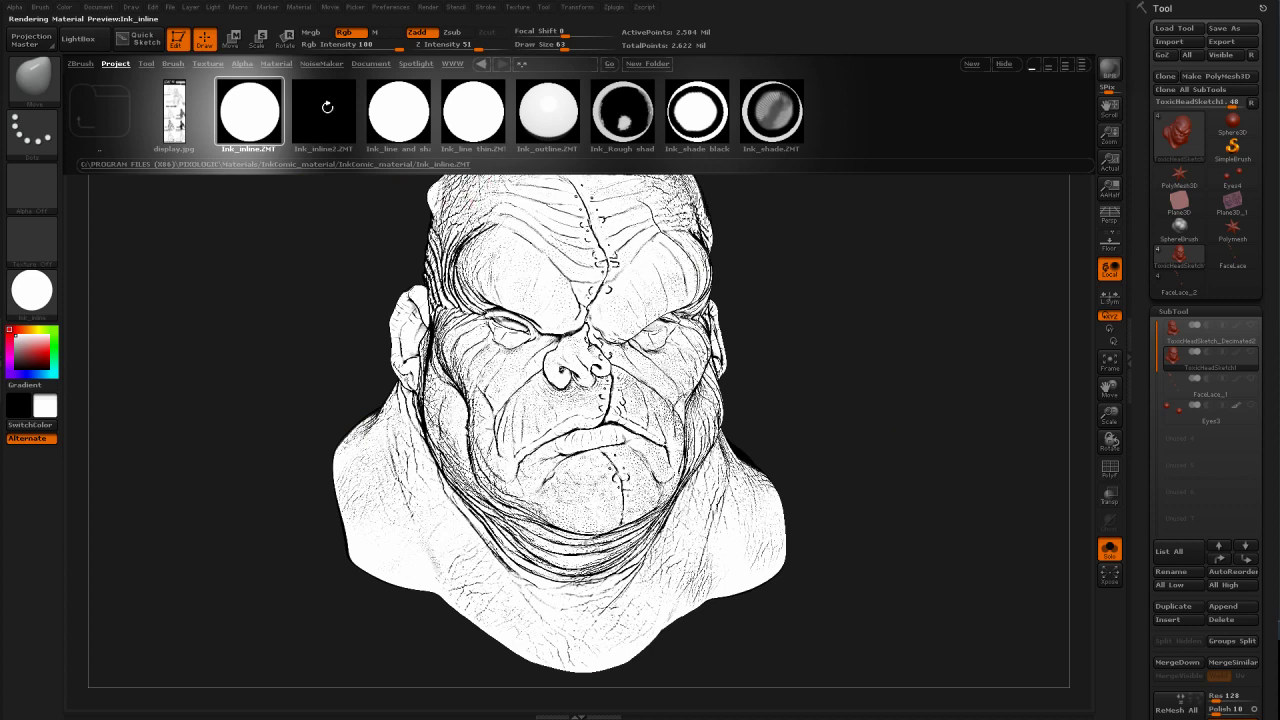
double_click(324, 110)
double_click(398, 110)
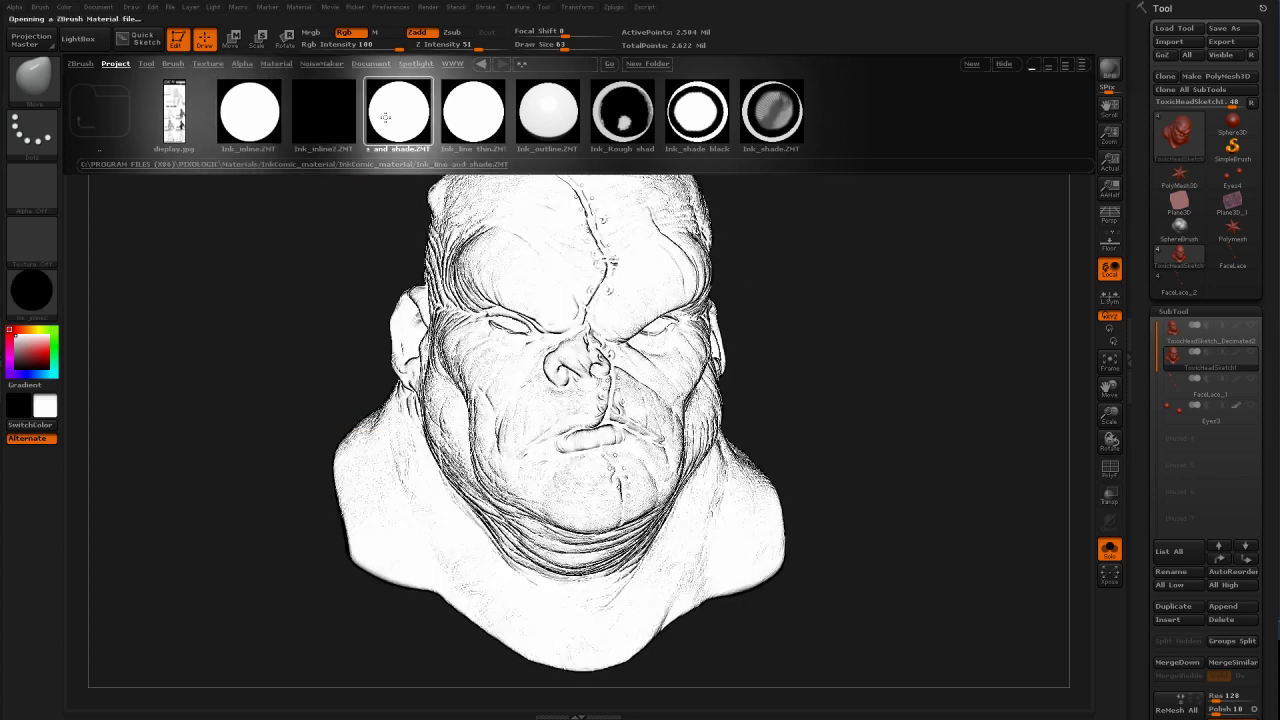
double_click(470, 127)
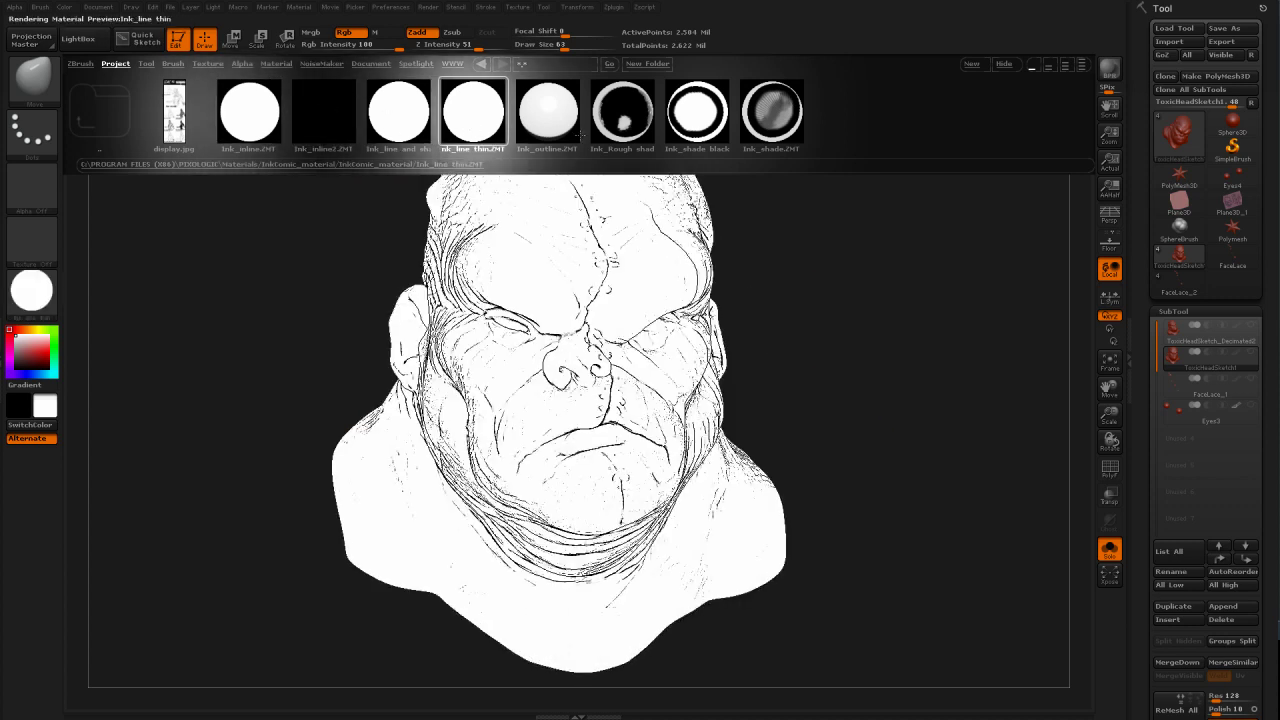
double_click(562, 128)
double_click(624, 126)
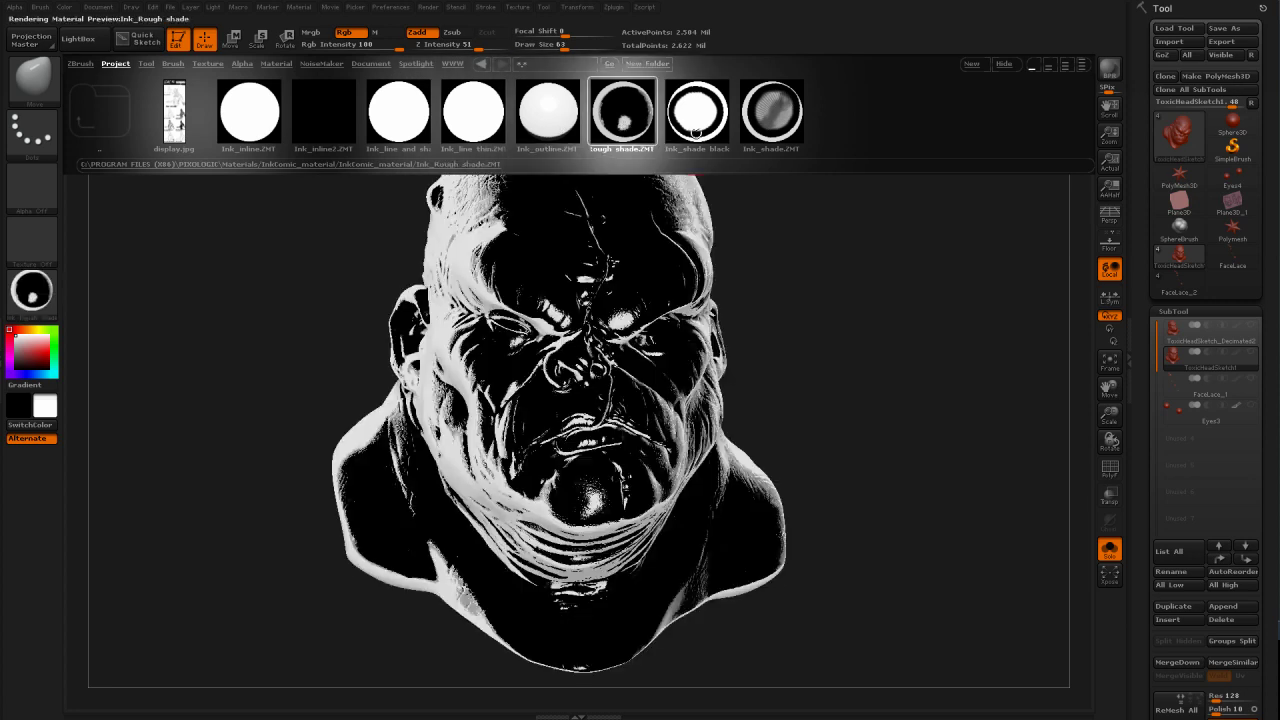
double_click(697, 128)
double_click(762, 126)
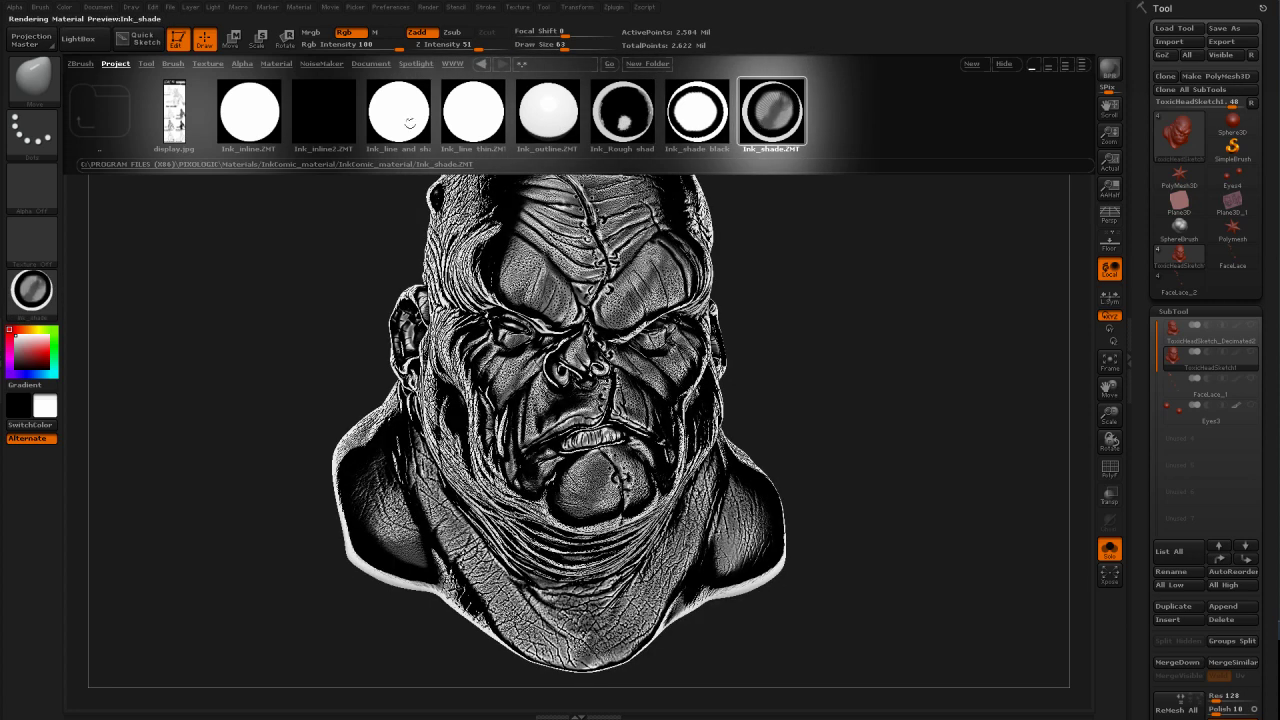
Apply the Ink_inline material to the head and close LightBox
double_click(249, 107)
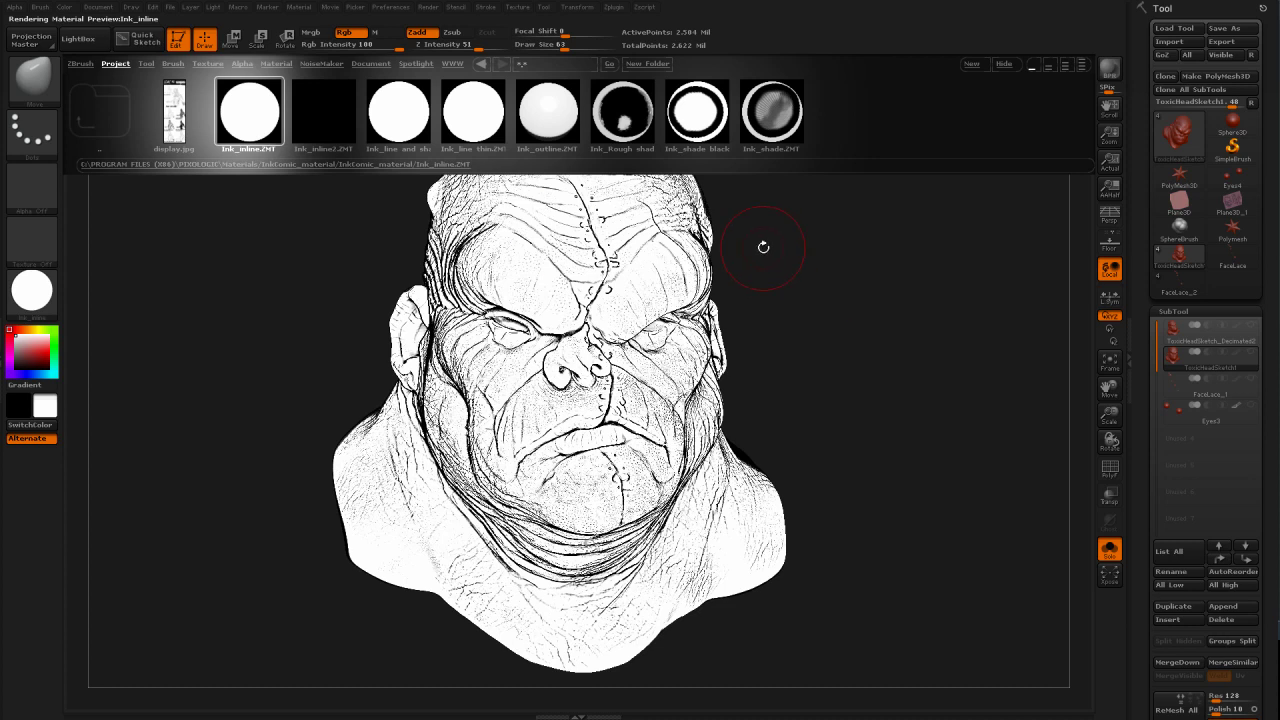
key("comma")
mouse_move(848, 316)
left_mouse_down()
mouse_move(880, 322)
mouse_move(857, 314)
left_mouse_up()
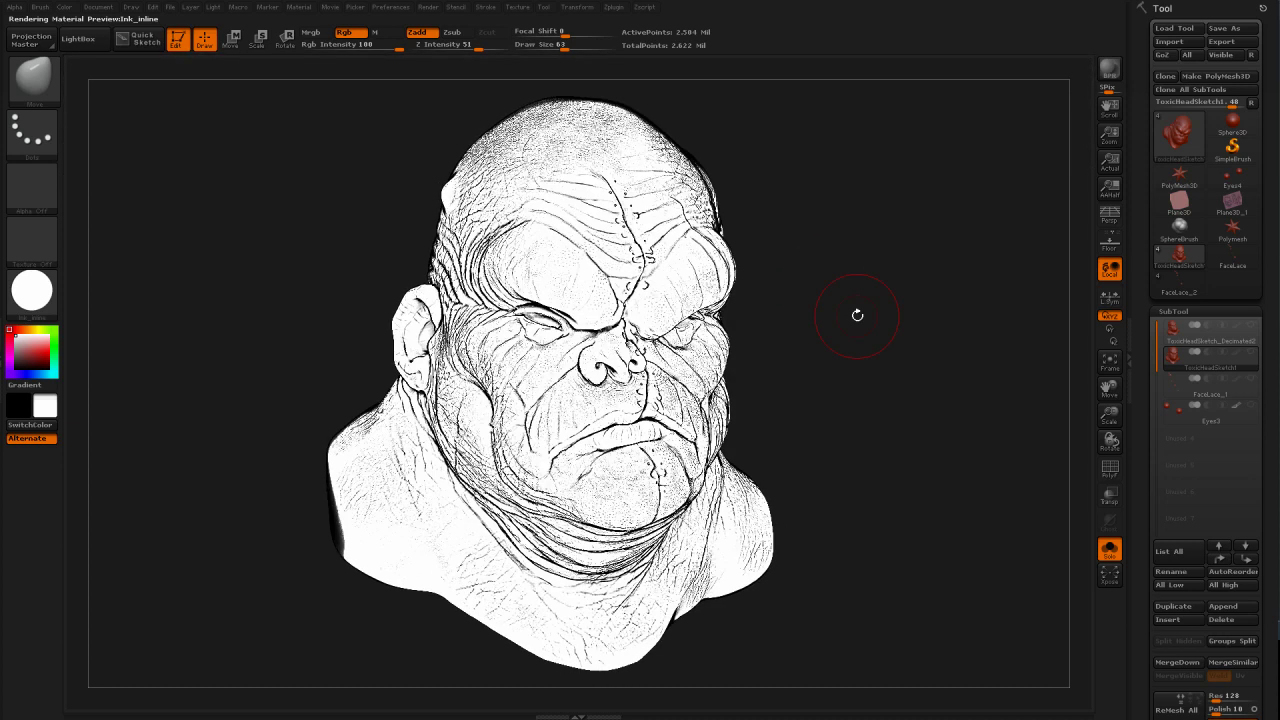
Dock the Render palette above the Tool palette
left_click(428, 8)
left_click(421, 22)
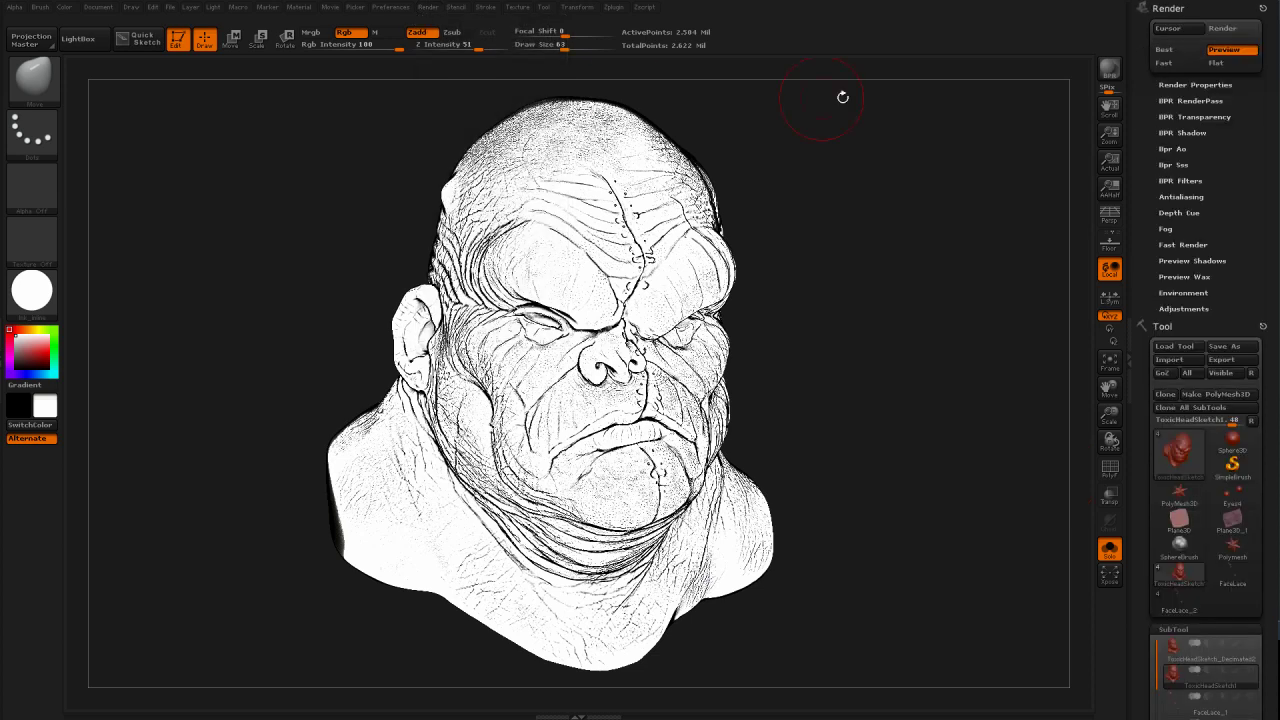
Turn off WaxPreview, AOcclusion and Shadows in the render properties and render the head with BPR
left_click(1189, 101)
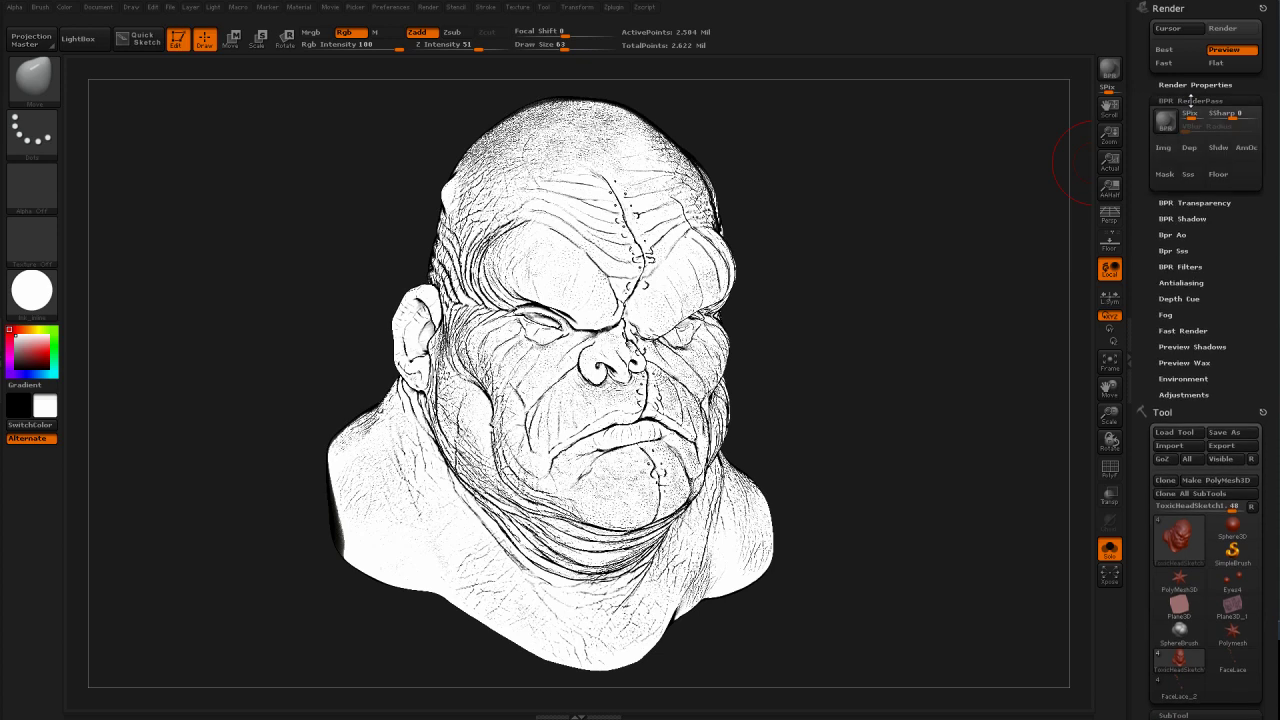
left_click(1194, 86)
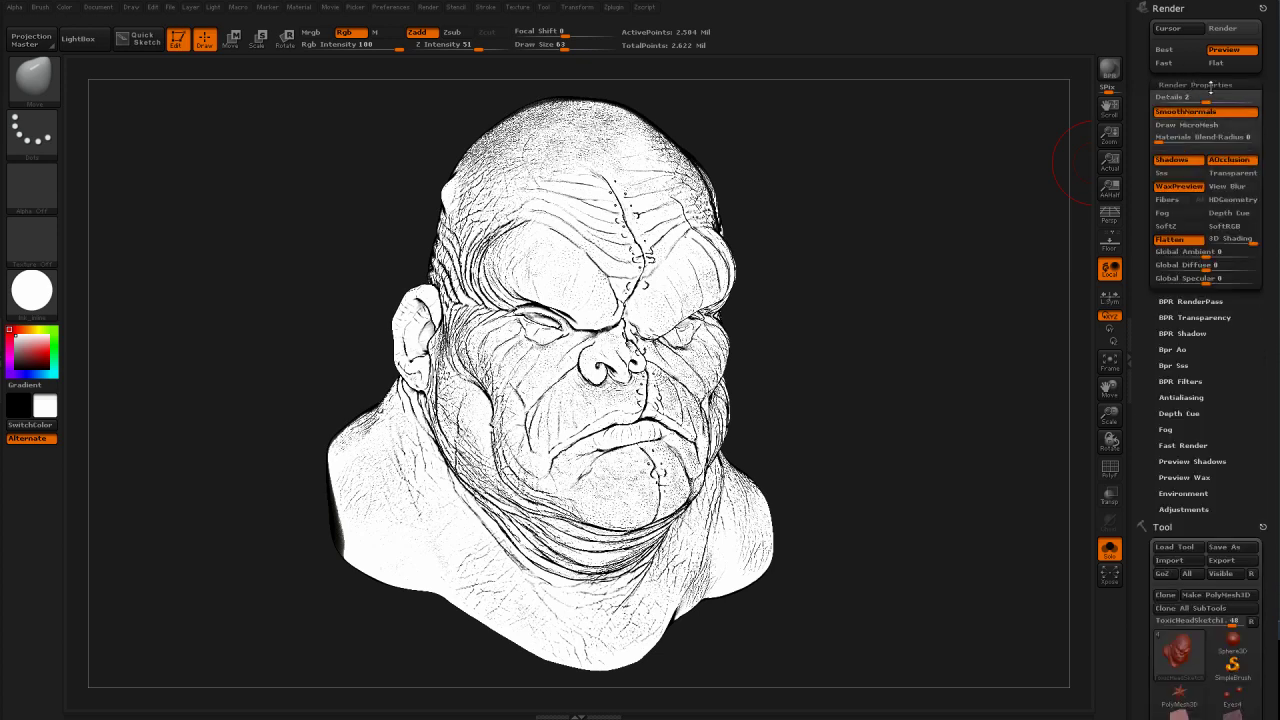
left_click(1188, 192)
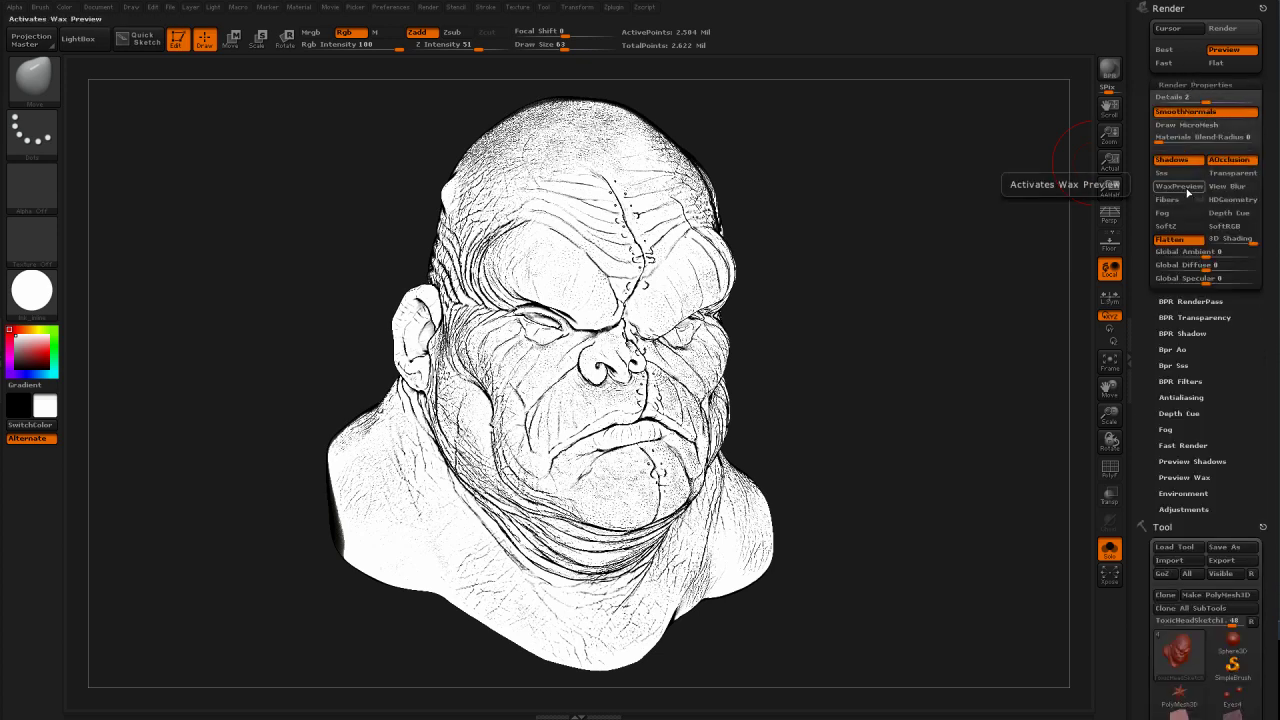
left_click(1232, 162)
left_click(1190, 162)
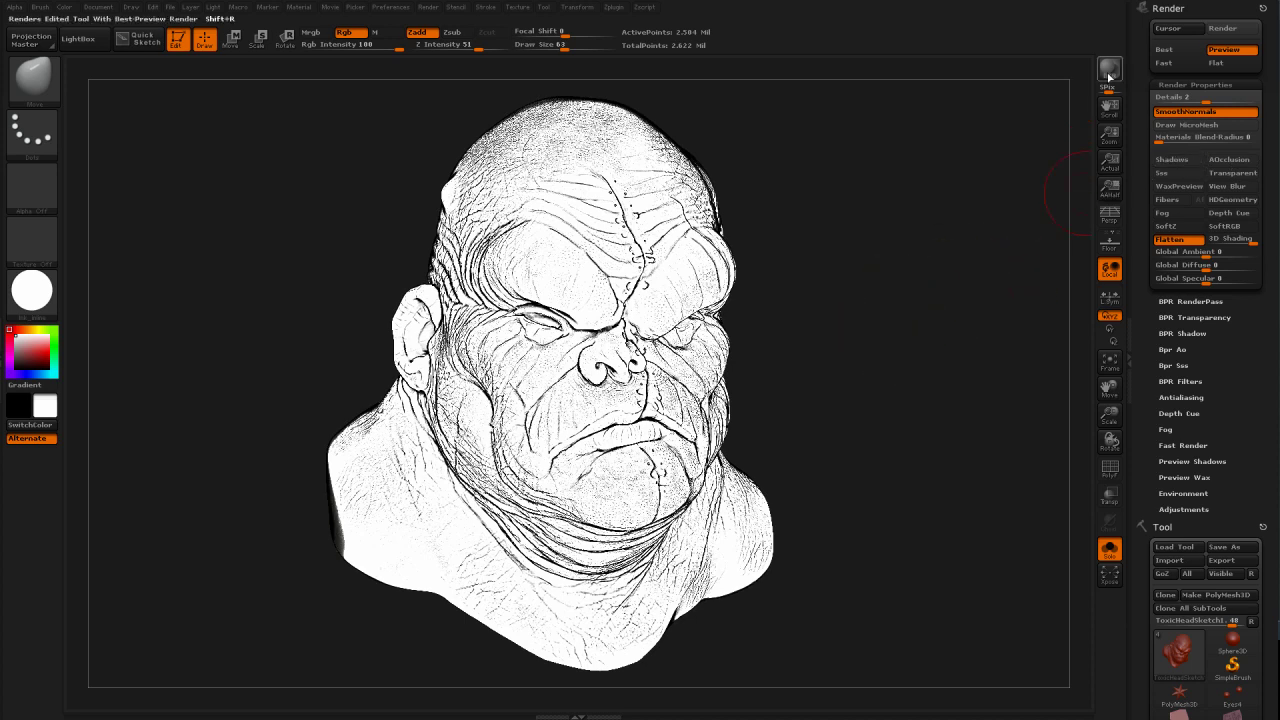
key("shift+r")
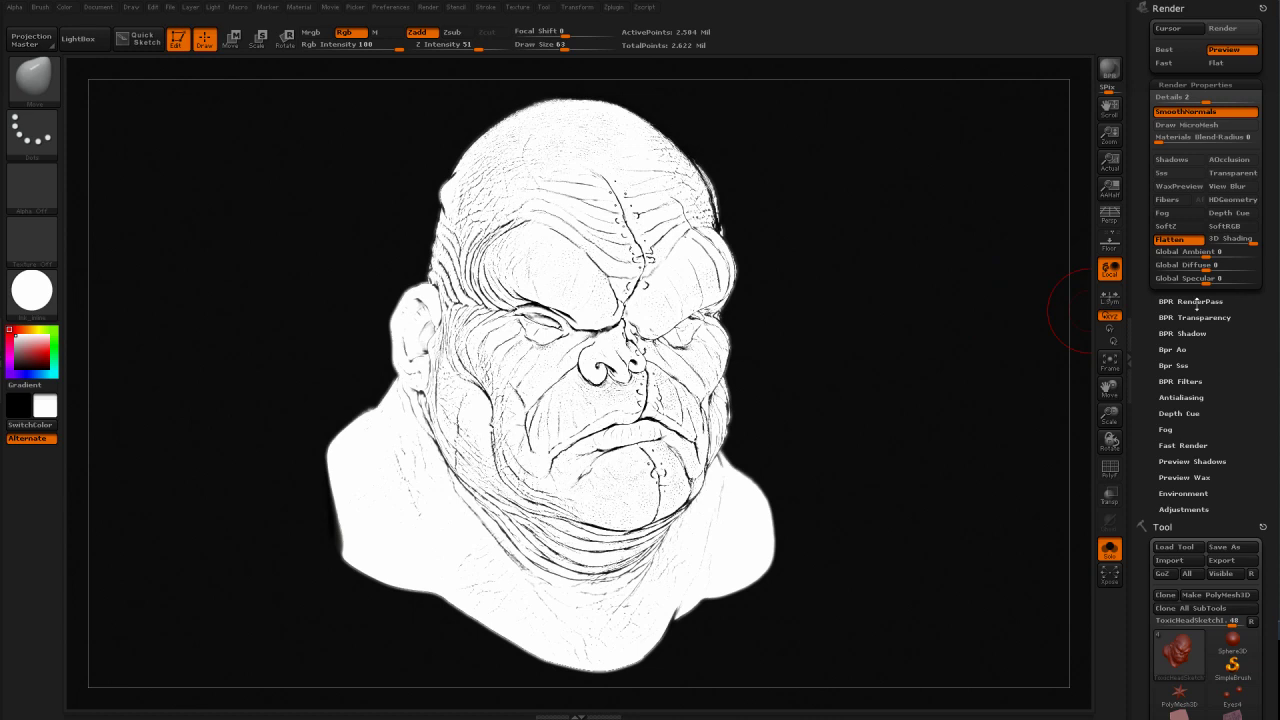
Disable the BPR filters F1, F2, F3 and F4
left_click(1192, 301)
left_click(1190, 301)
left_click(1188, 380)
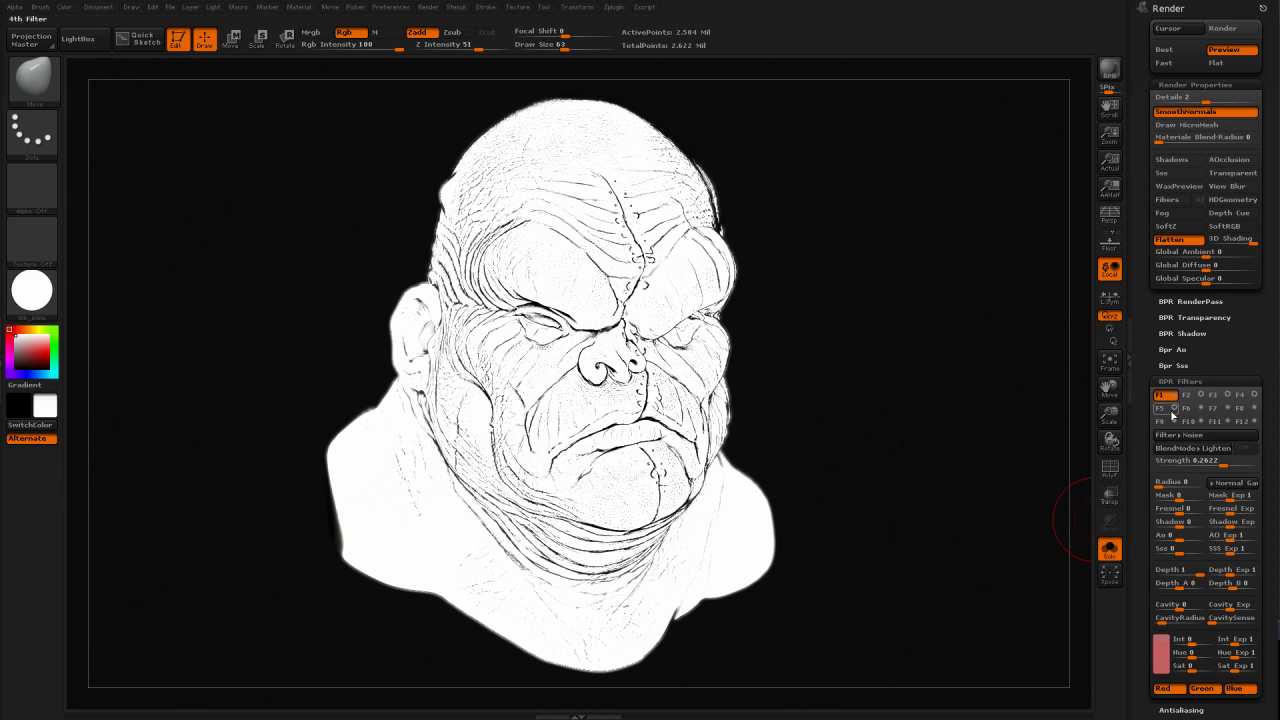
left_click(1178, 396)
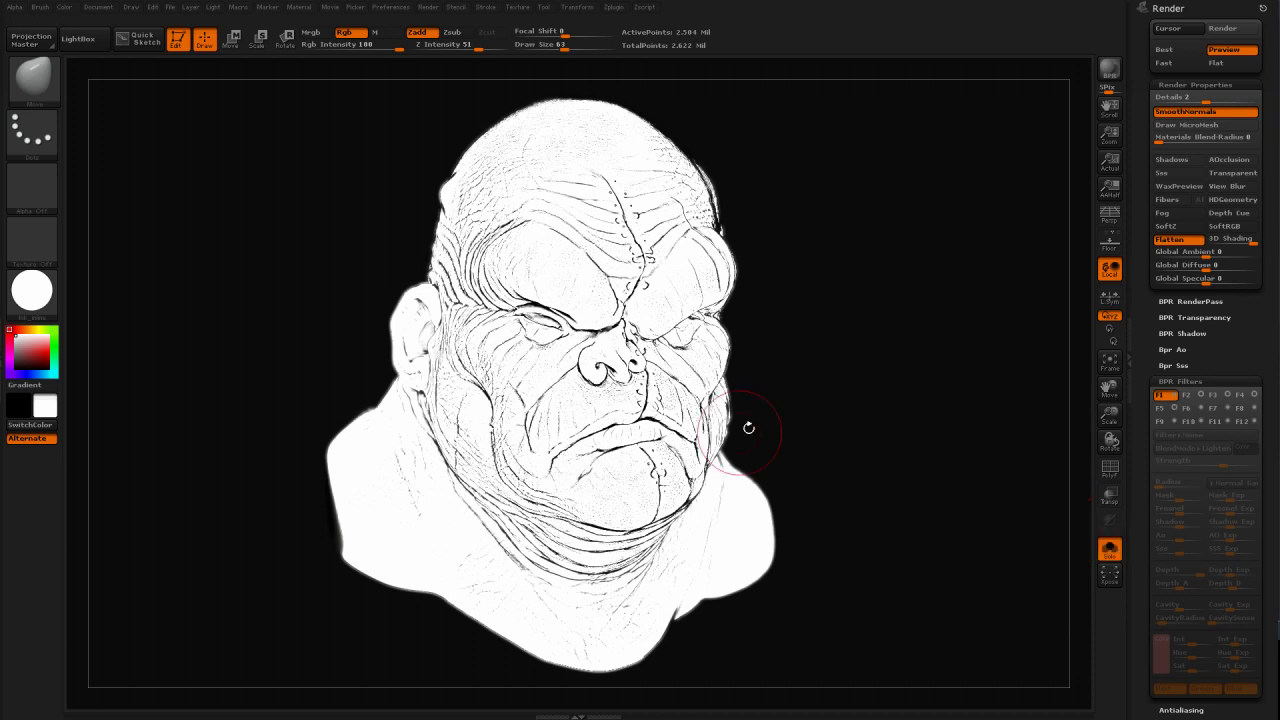
left_click(1190, 396)
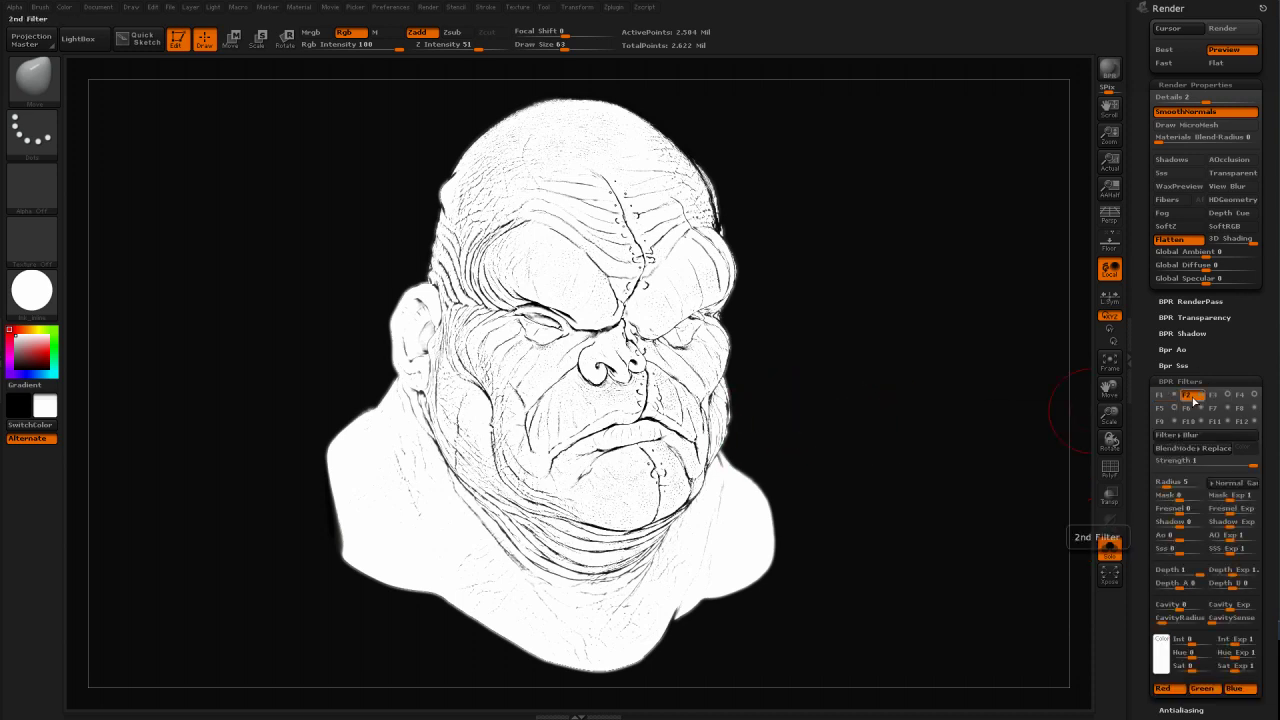
left_click(1202, 398)
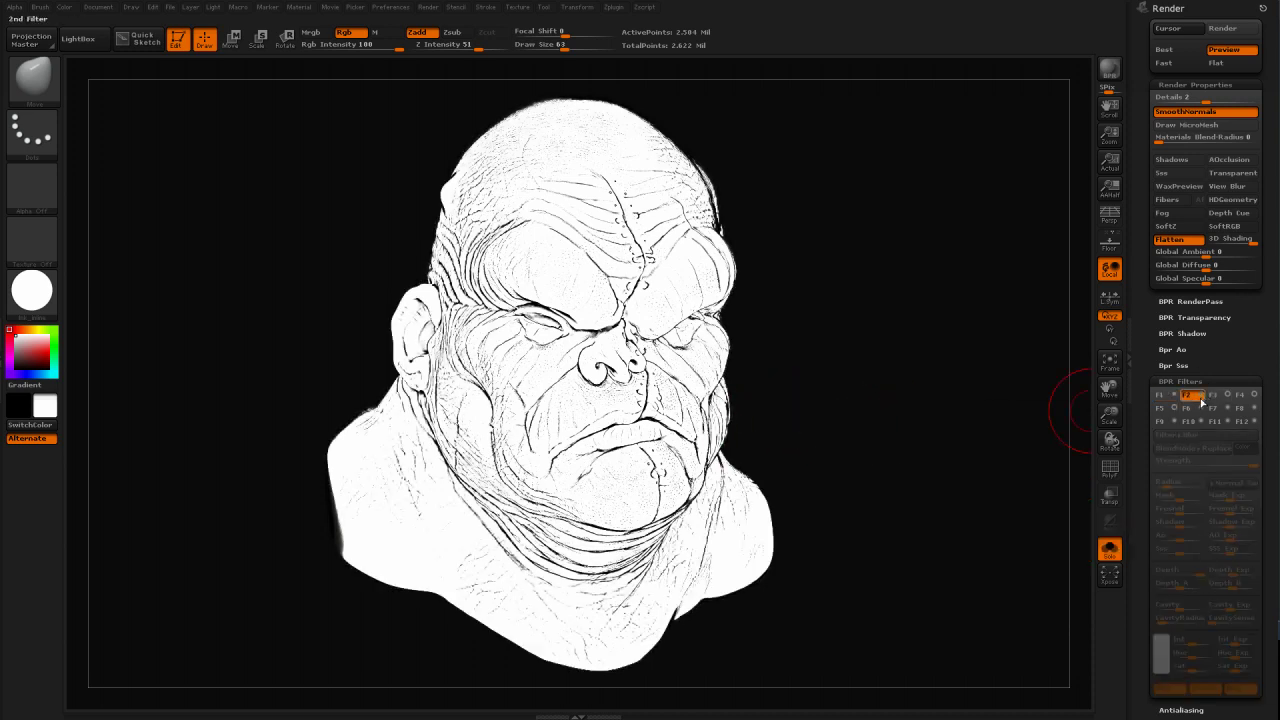
left_click(1214, 396)
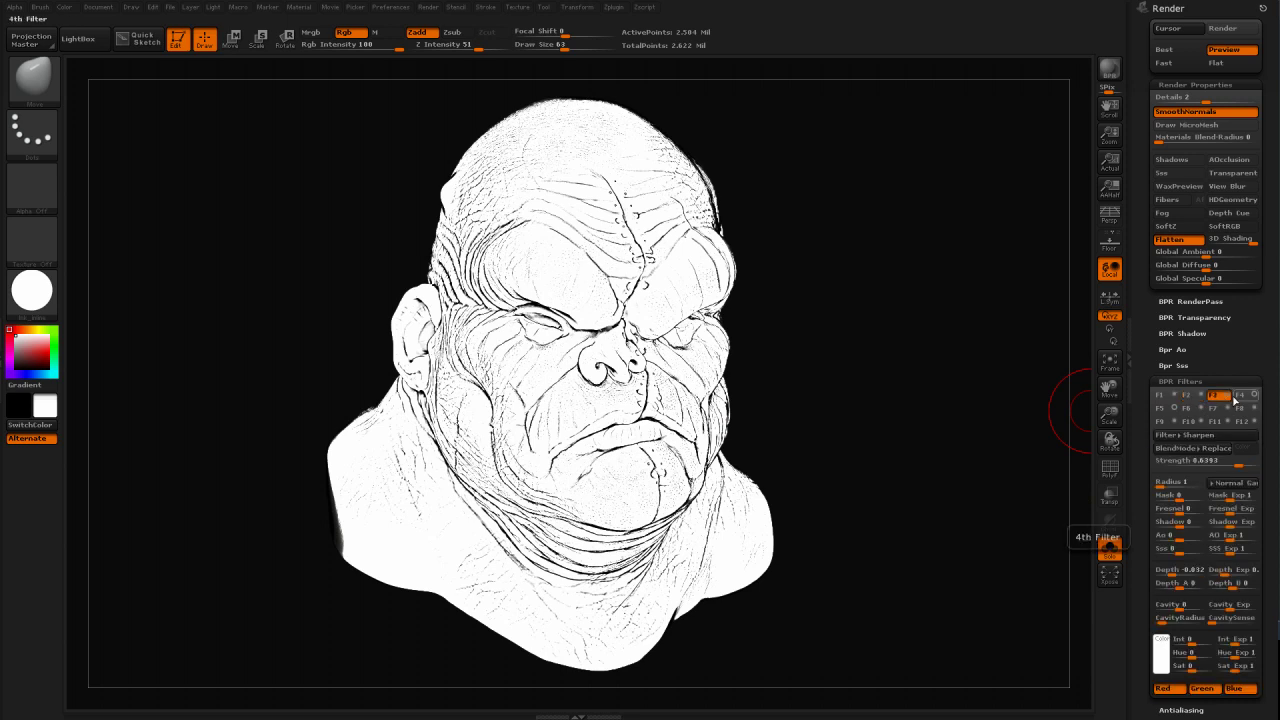
left_click(1242, 396)
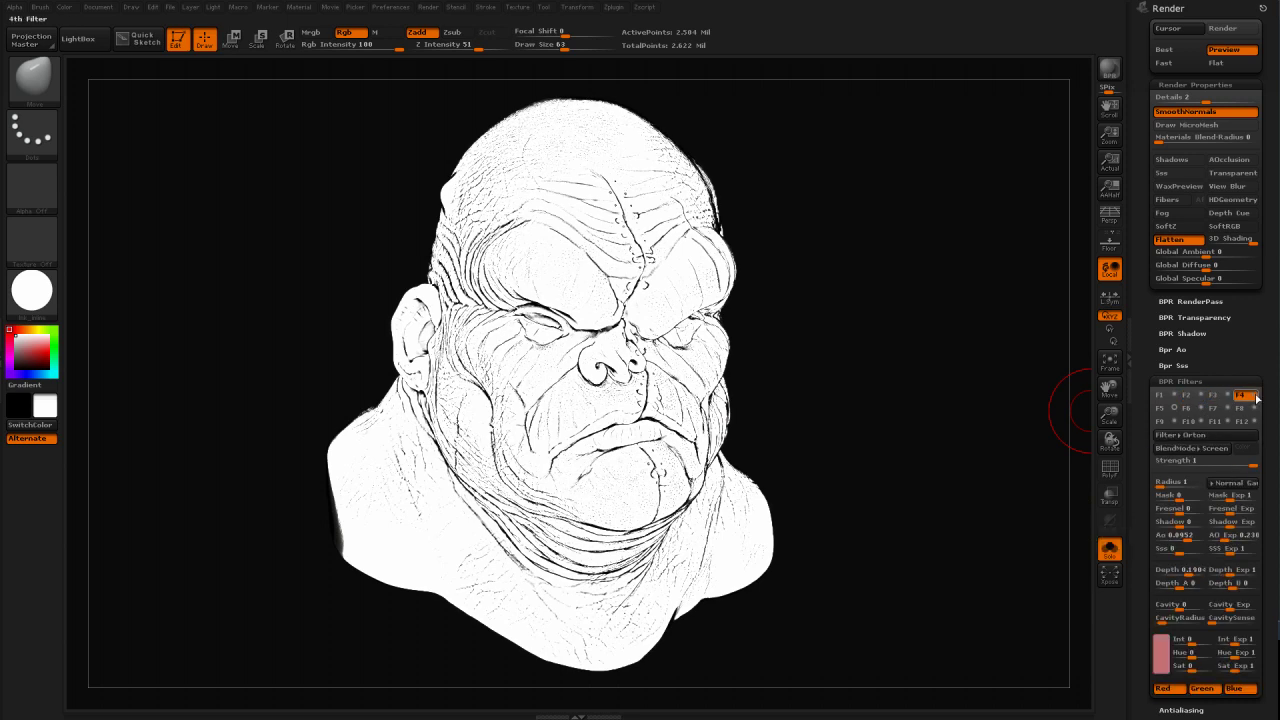
left_click(1257, 397)
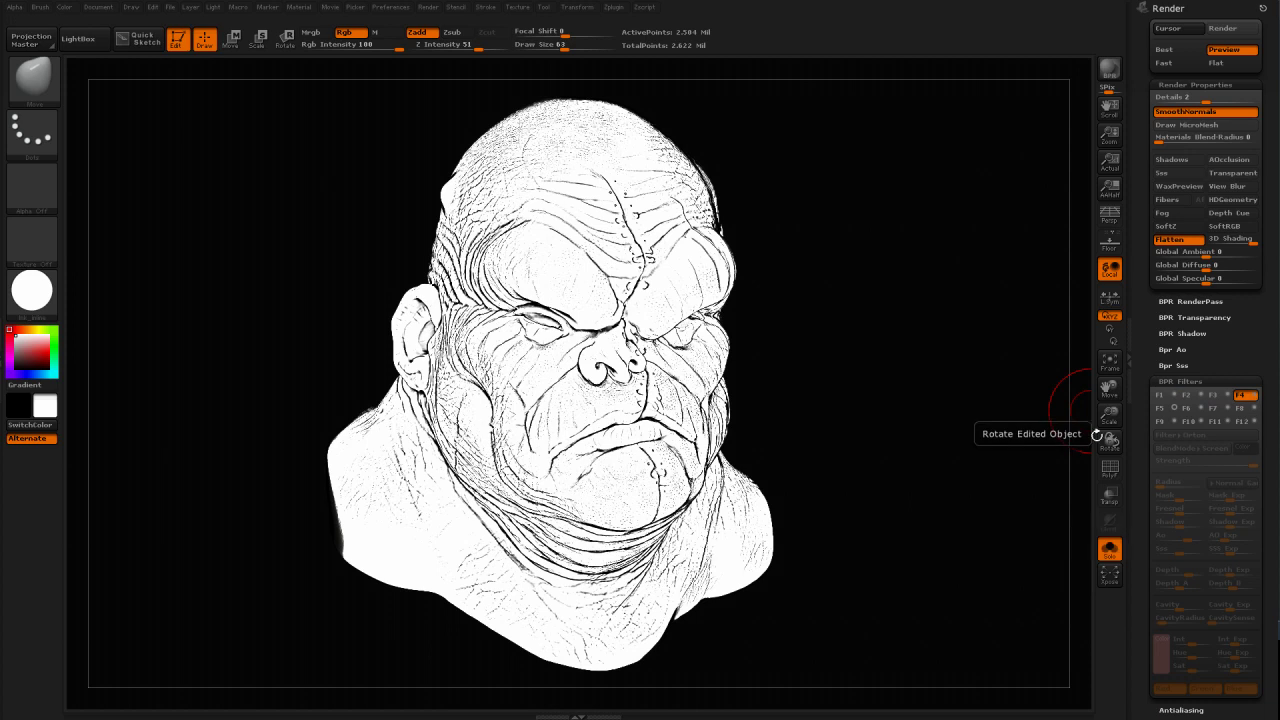
Render the head again with BPR, with filter F5 disabled as well
key("b")
key("s")
key("t")
key("shift+r")
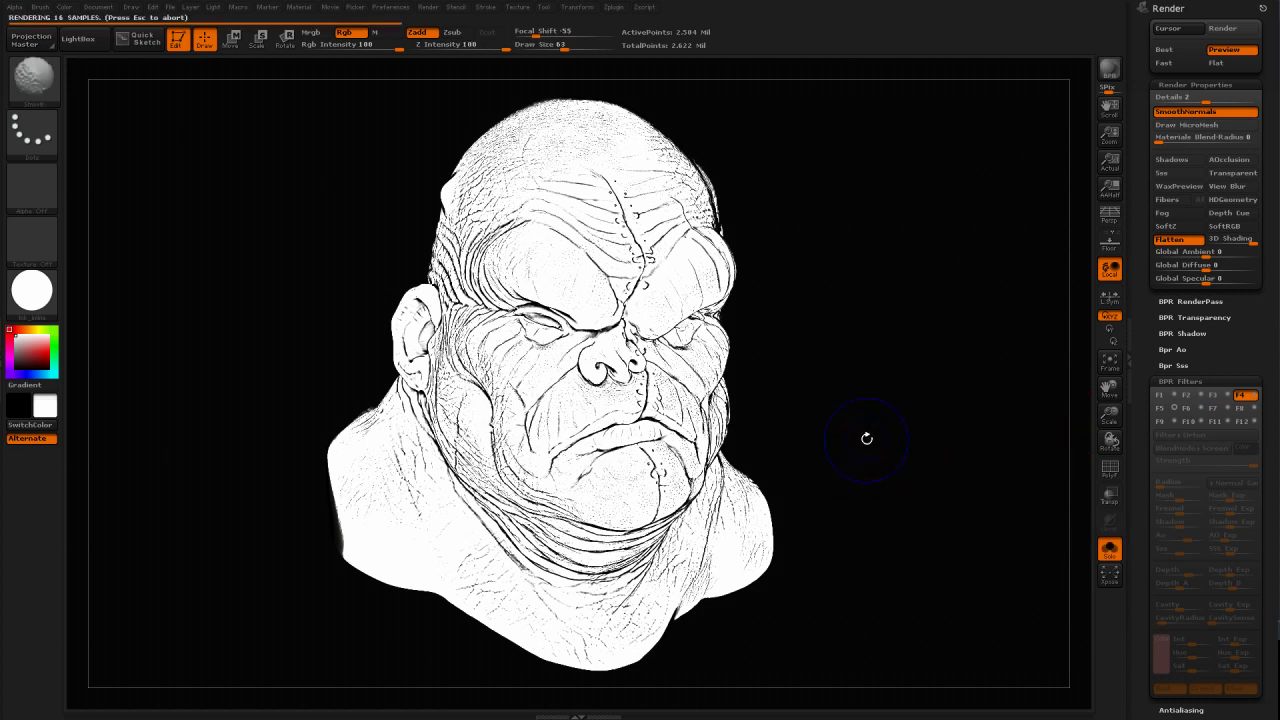
key("shift")
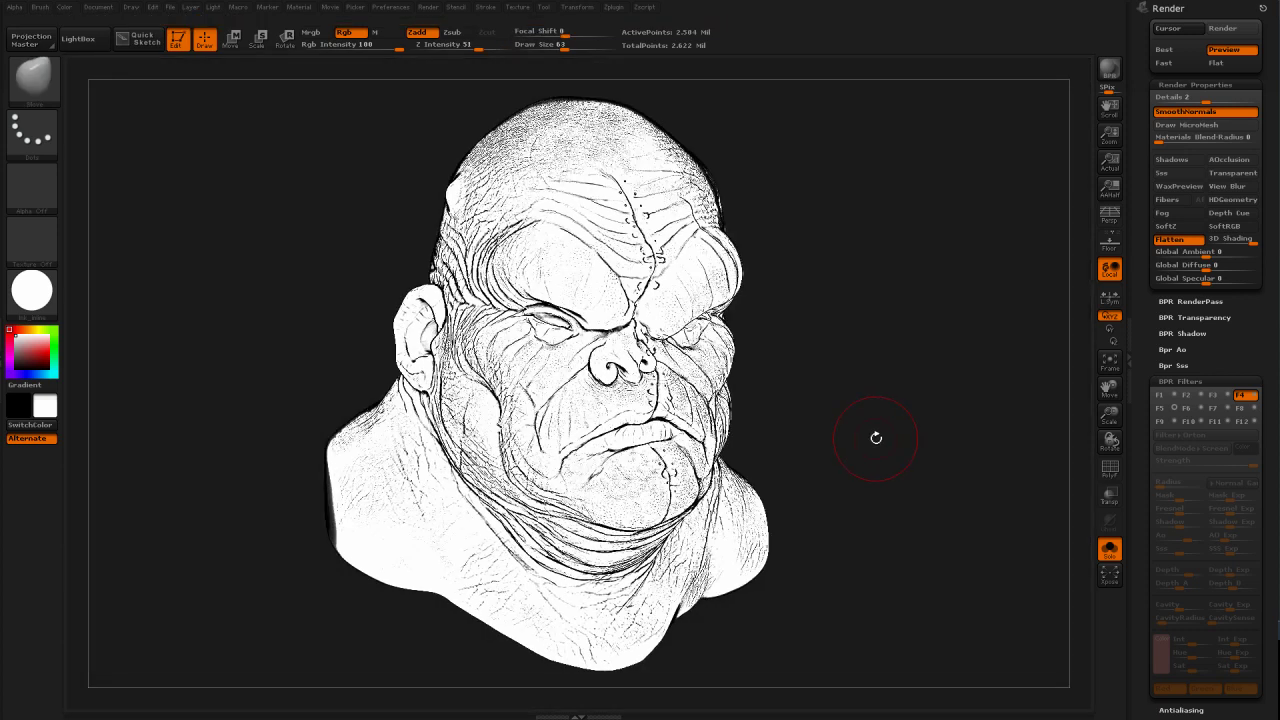
key("shift+r")
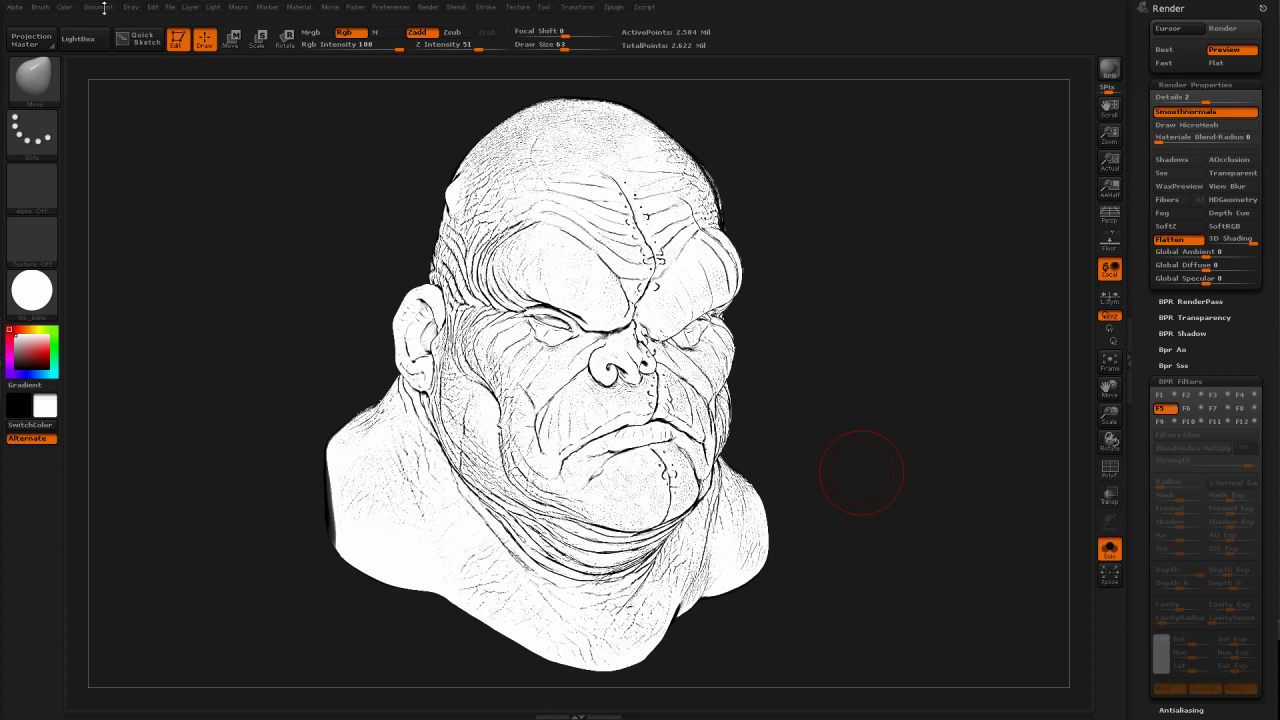
Enable polygon colorize for ZAppLink, turn on perspective for the view and re-render the head with BPR
left_click(101, 7)
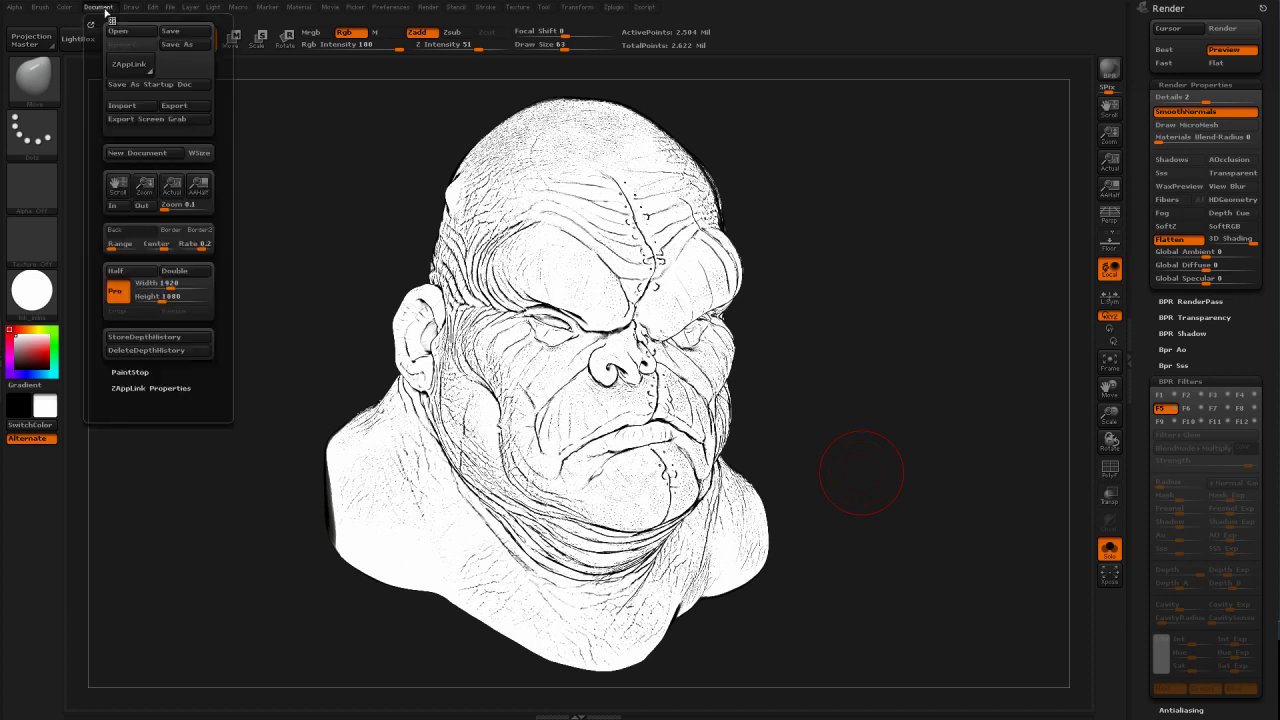
left_click(129, 64)
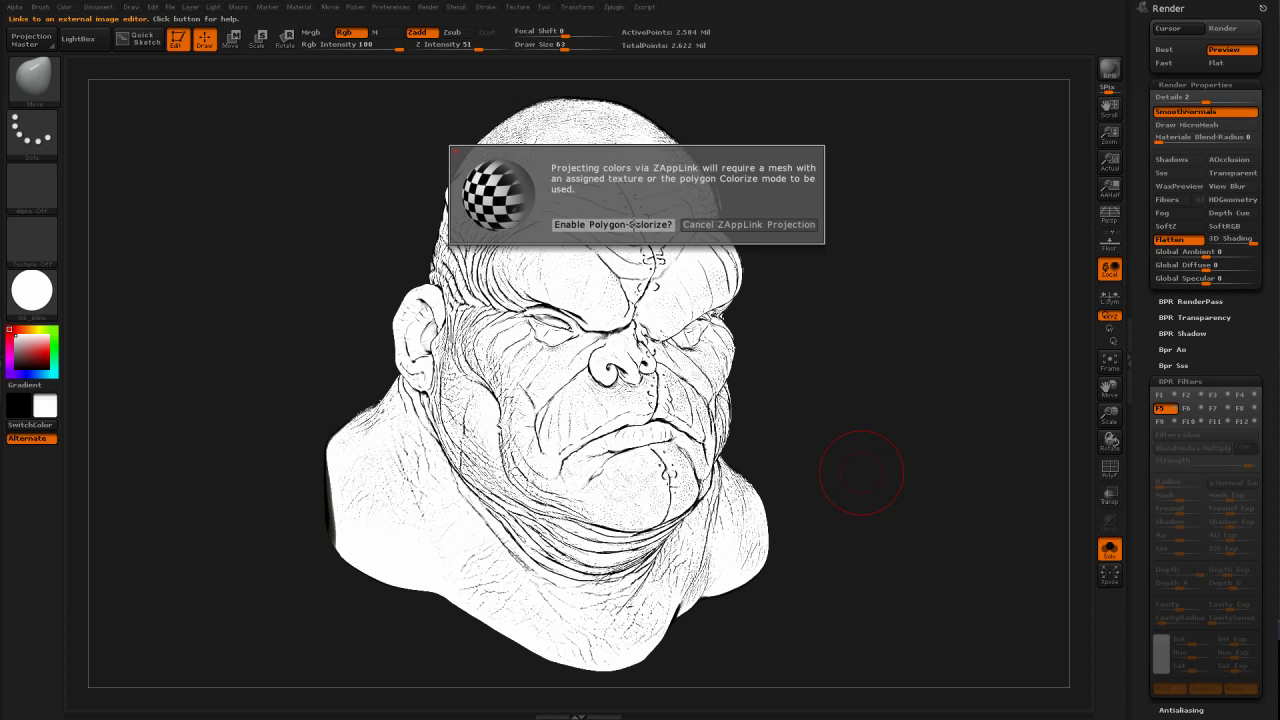
left_click(633, 224)
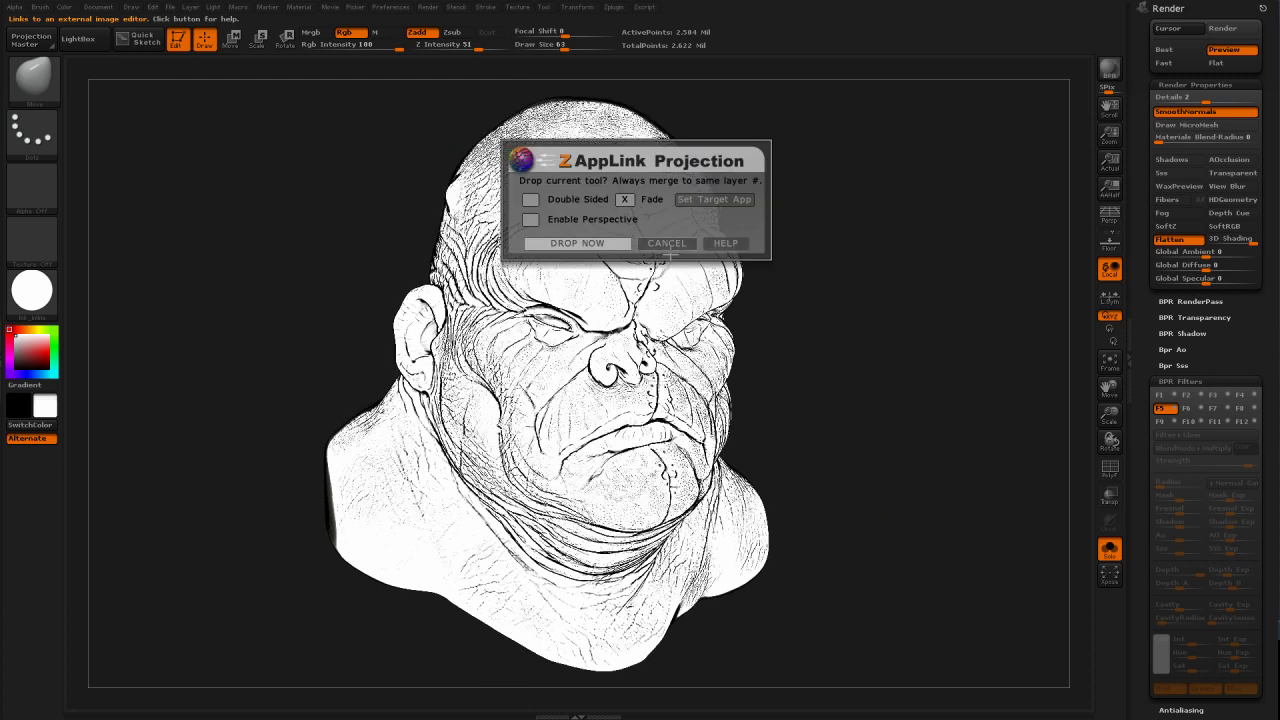
left_click(531, 219)
left_click(660, 244)
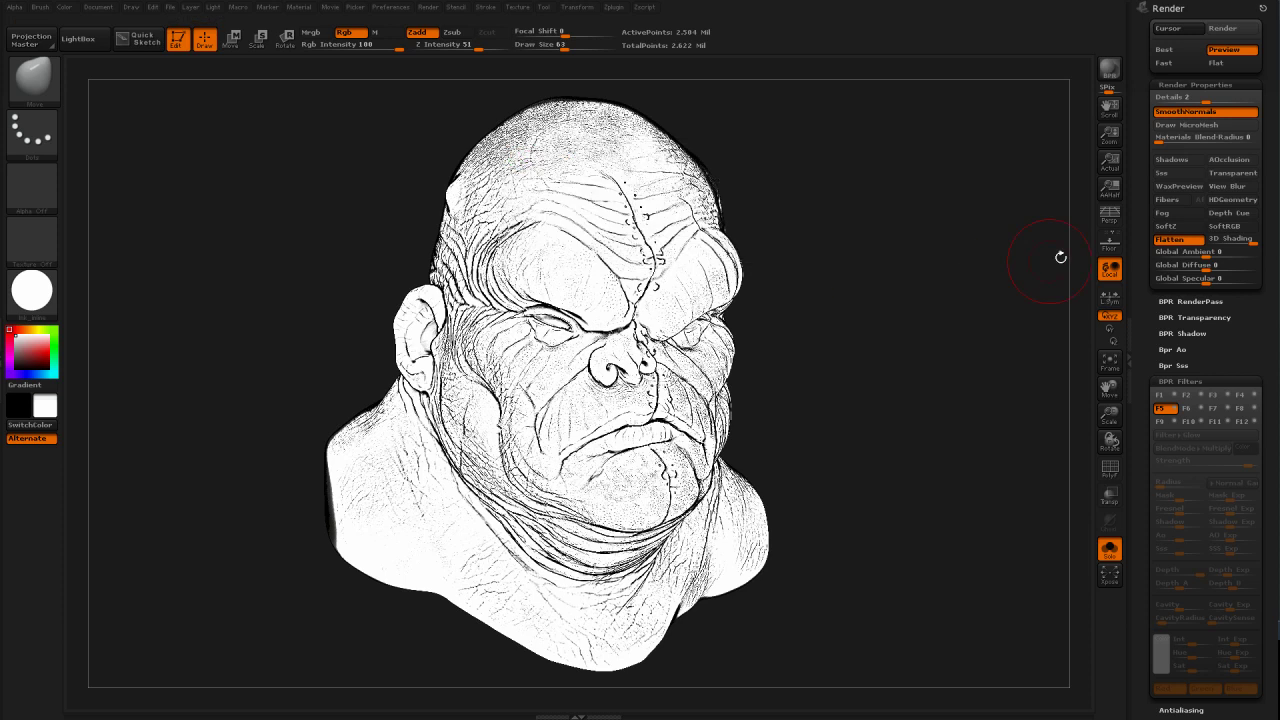
left_click(1109, 214)
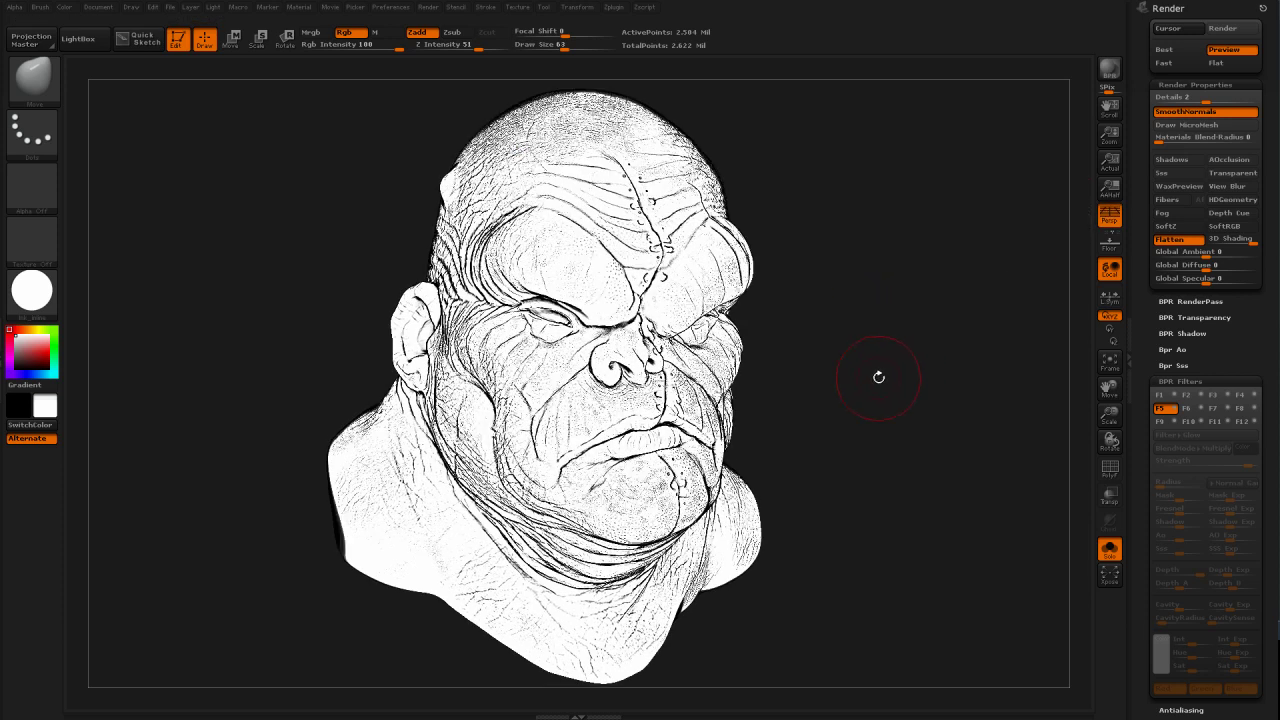
key("shift+r")
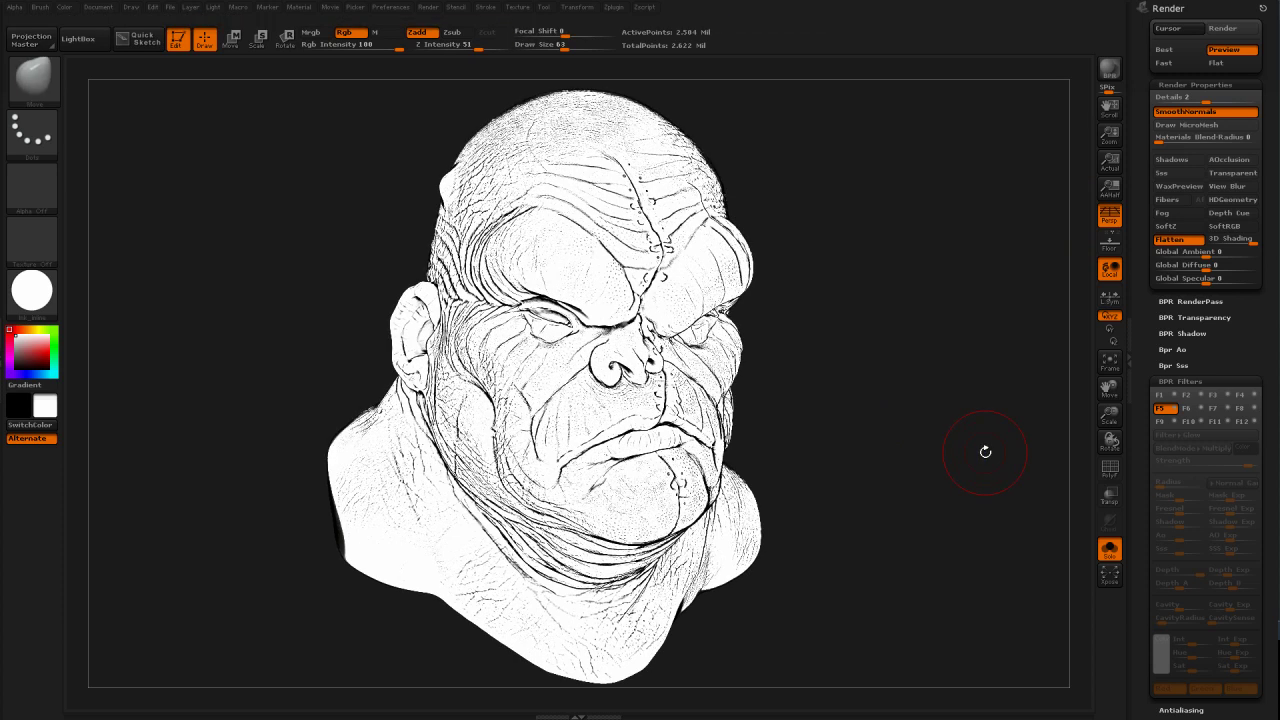
Send the render to Photoshop through ZAppLink, close the exported document and return to ZBrush with the model unchanged
left_click(100, 9)
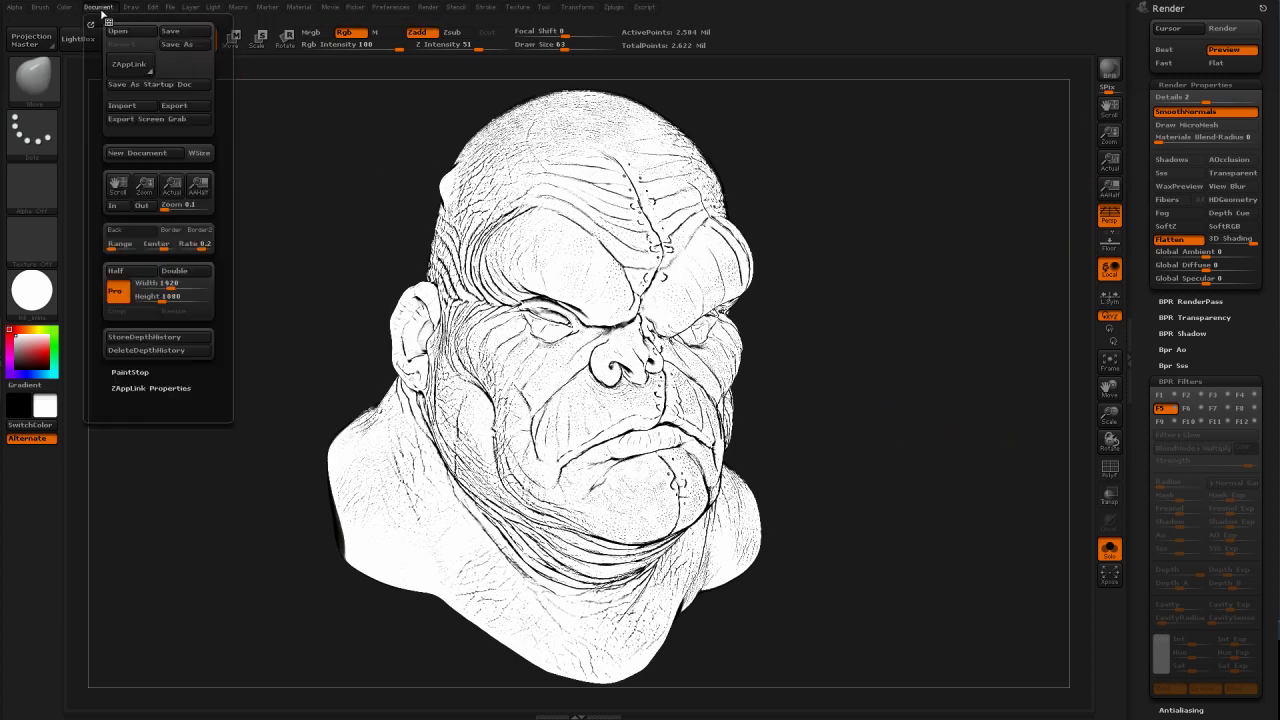
left_click(134, 66)
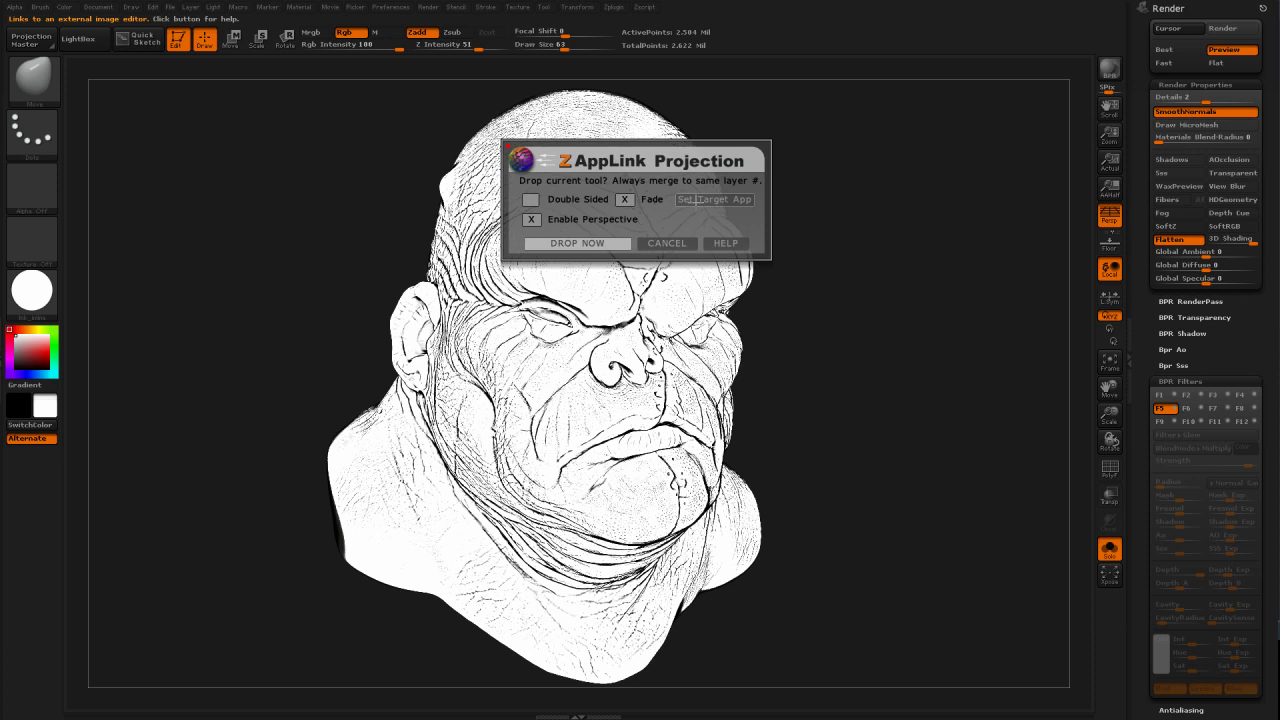
left_click(605, 243)
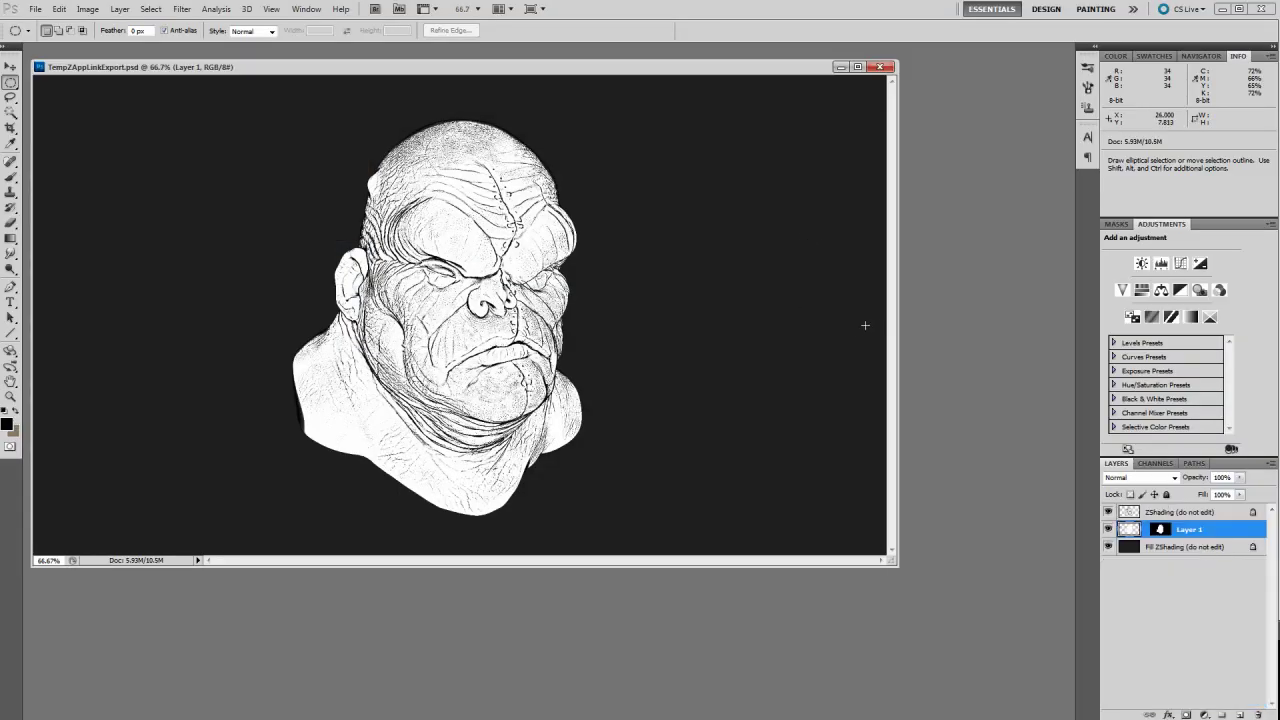
left_click_drag(592, 70, 677, 108)
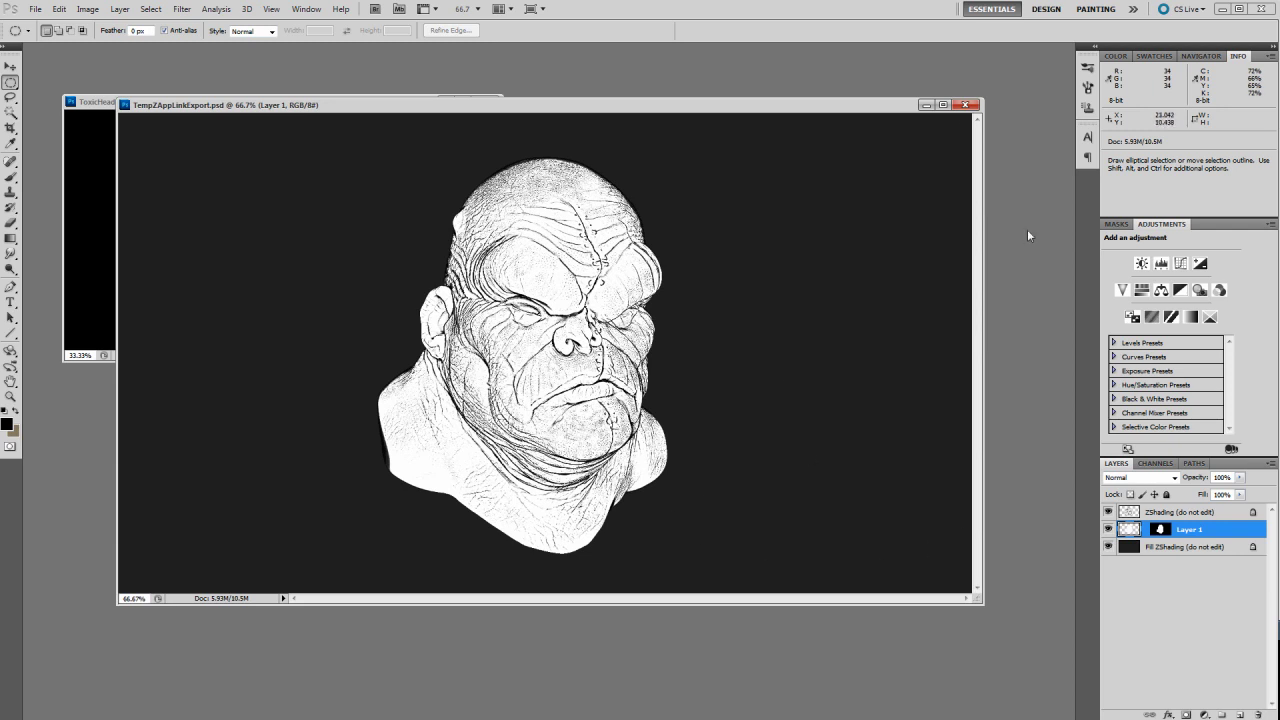
left_click(968, 105)
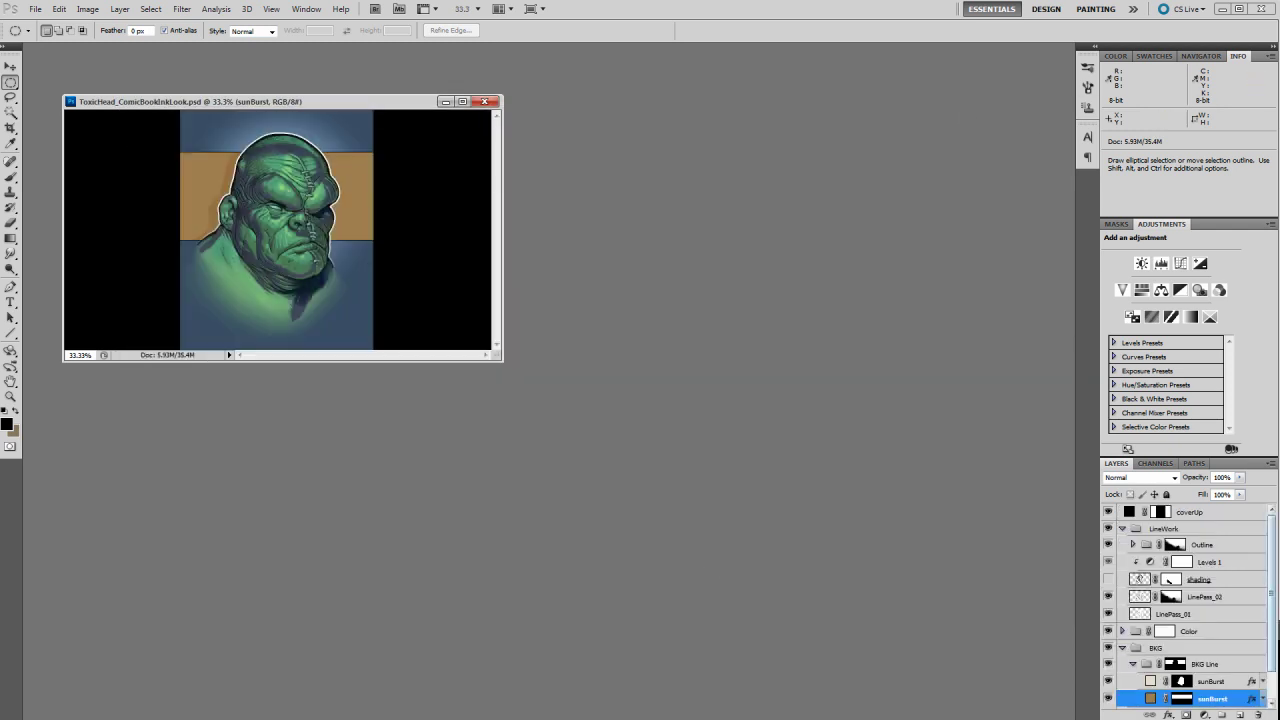
key("alt+Tab")
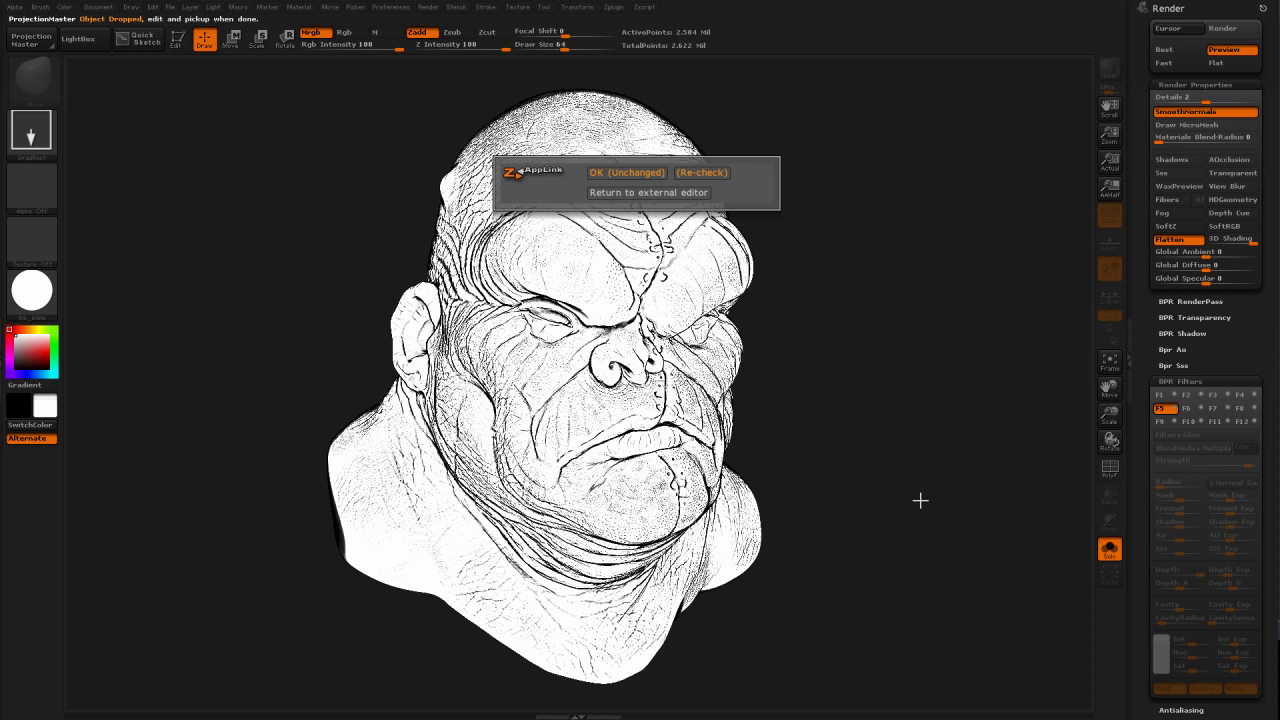
left_click(626, 190)
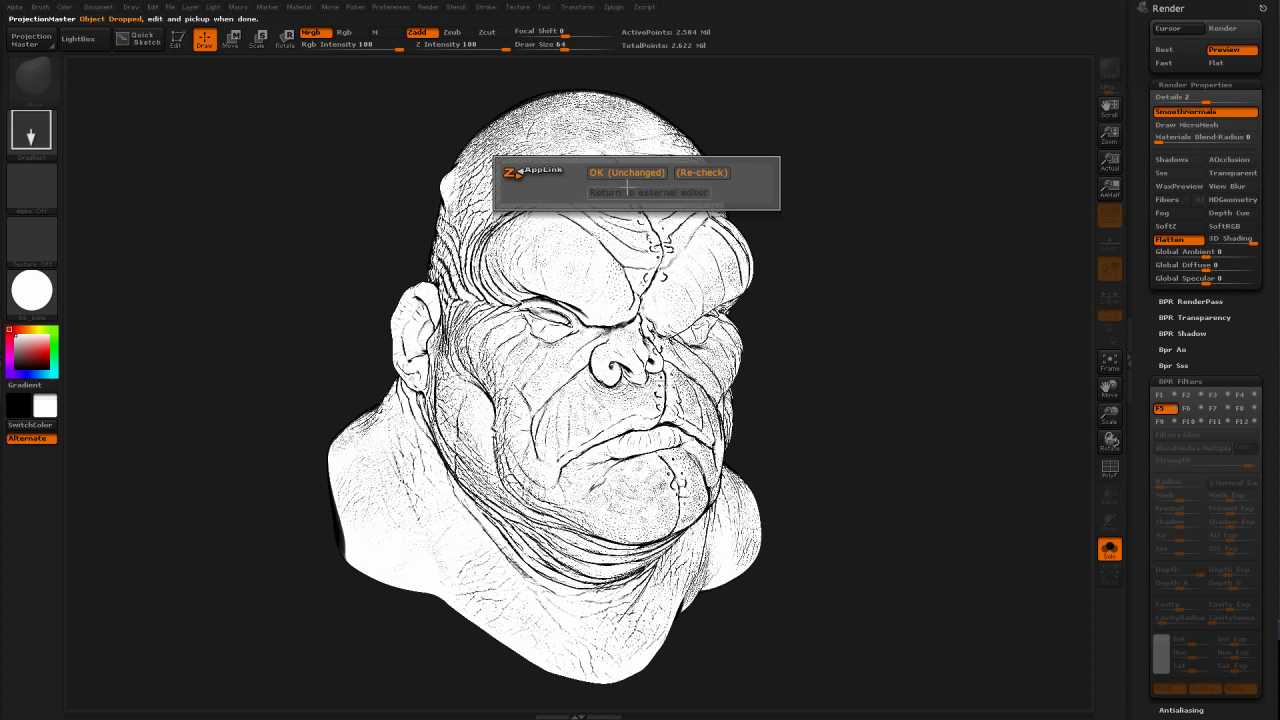
left_click(626, 173)
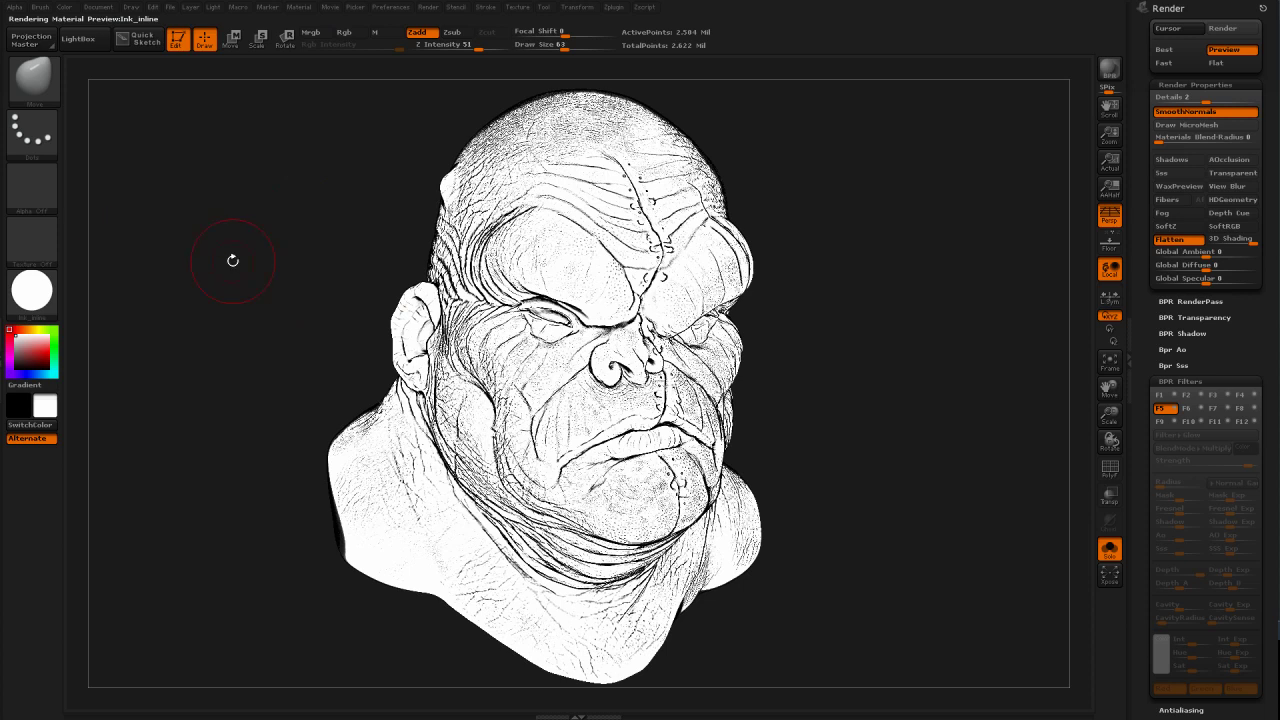
Set the document's background color to white and render the head again with BPR
left_click(106, 7)
left_click(98, 7)
left_click_drag(115, 230, 259, 195)
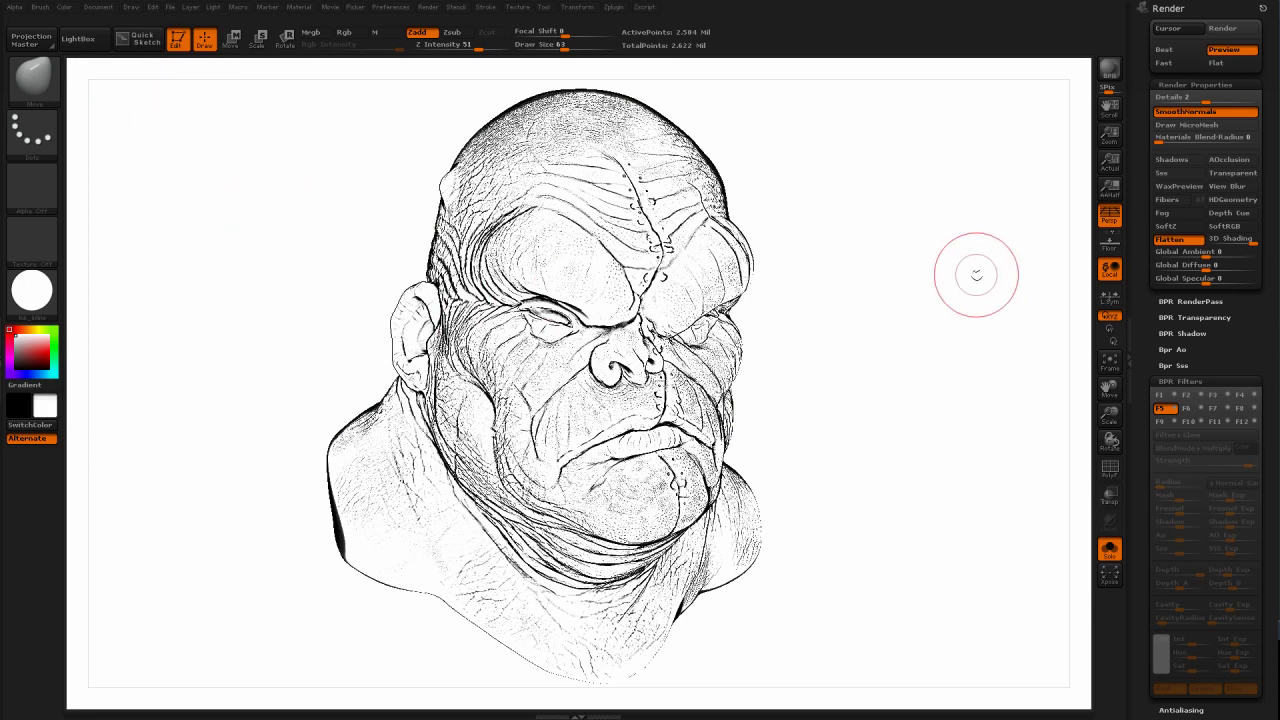
key("shift+r")
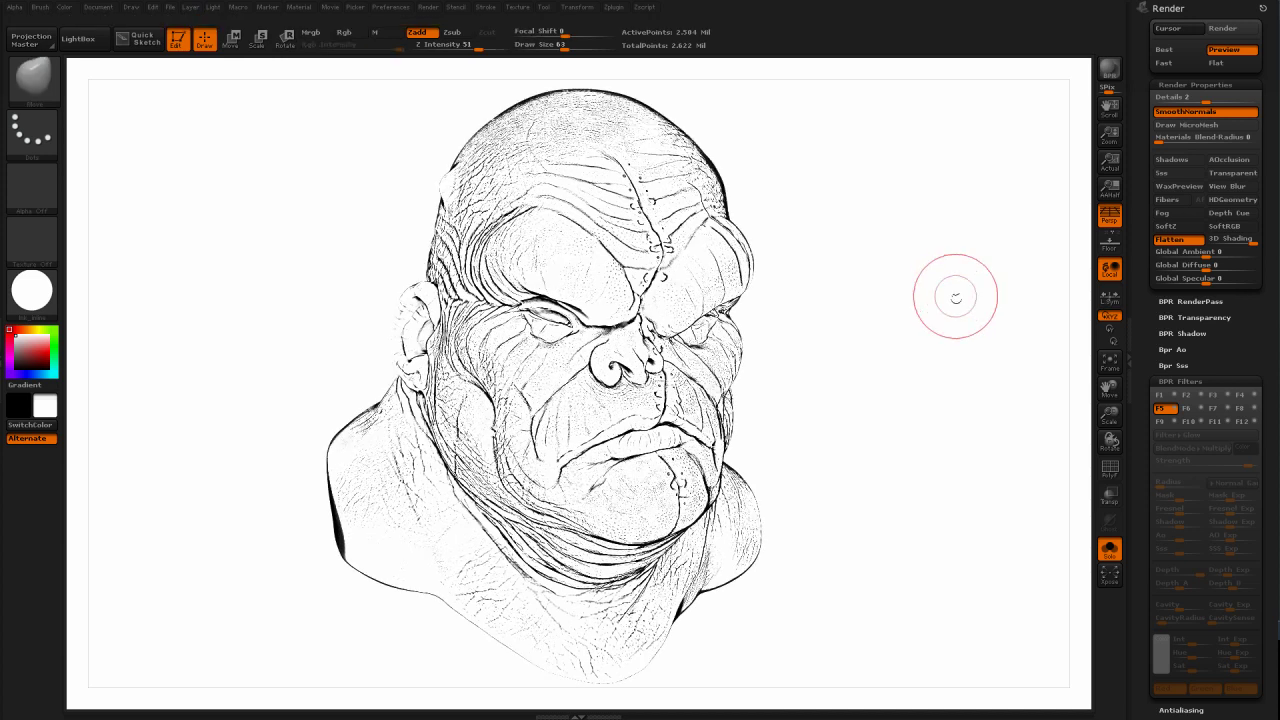
Send the white-background render to Photoshop through ZAppLink and move and enlarge the exported document's window
left_click(98, 7)
left_click(130, 63)
left_click(620, 246)
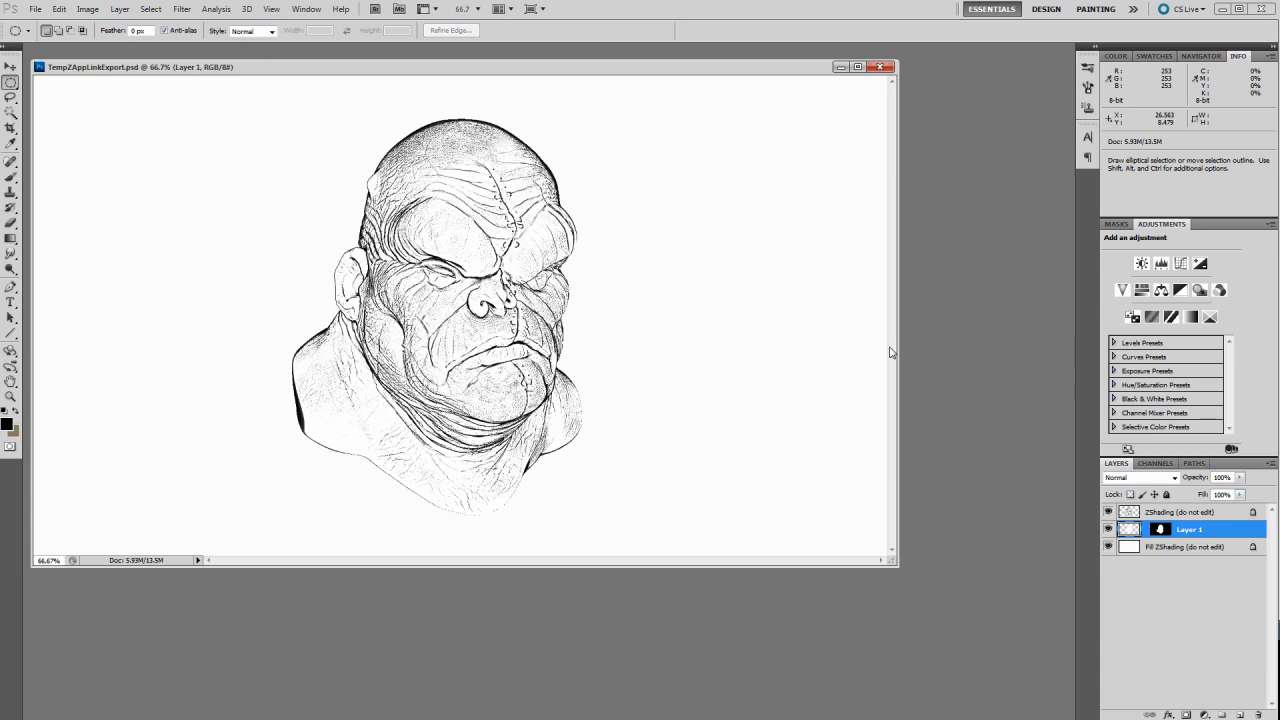
left_click_drag(539, 74, 664, 122)
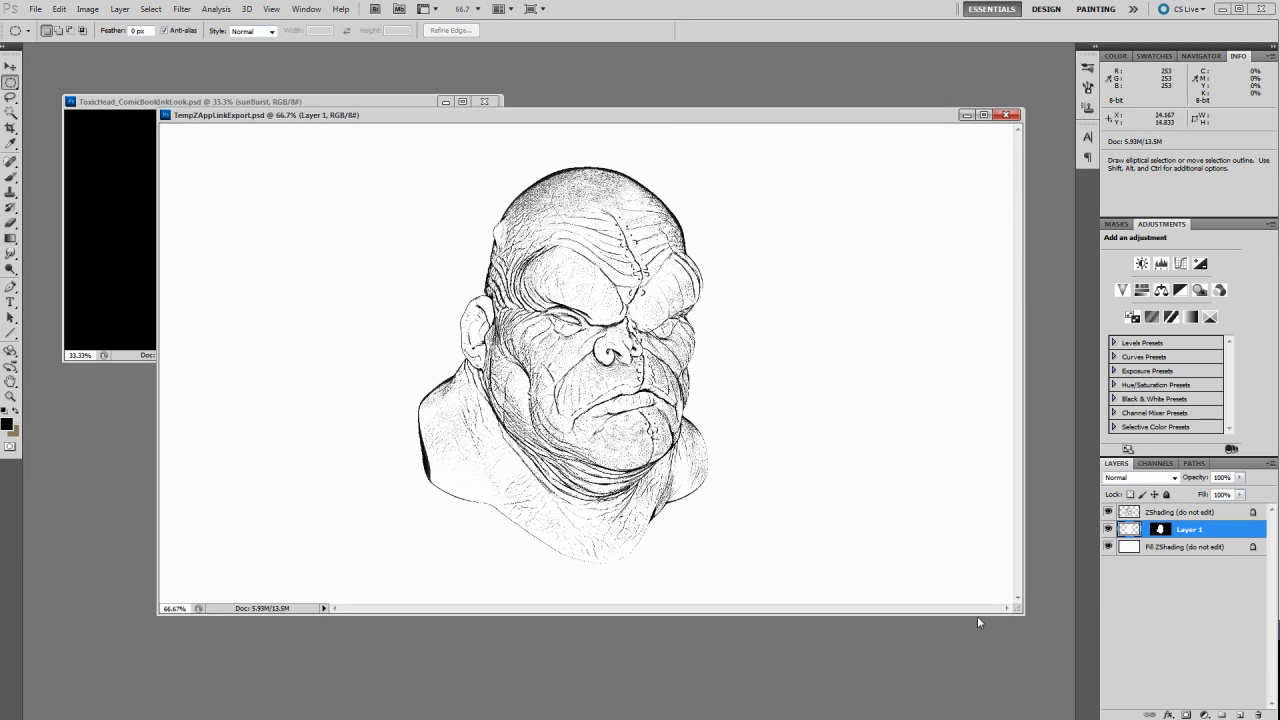
left_click_drag(1028, 622, 1056, 652)
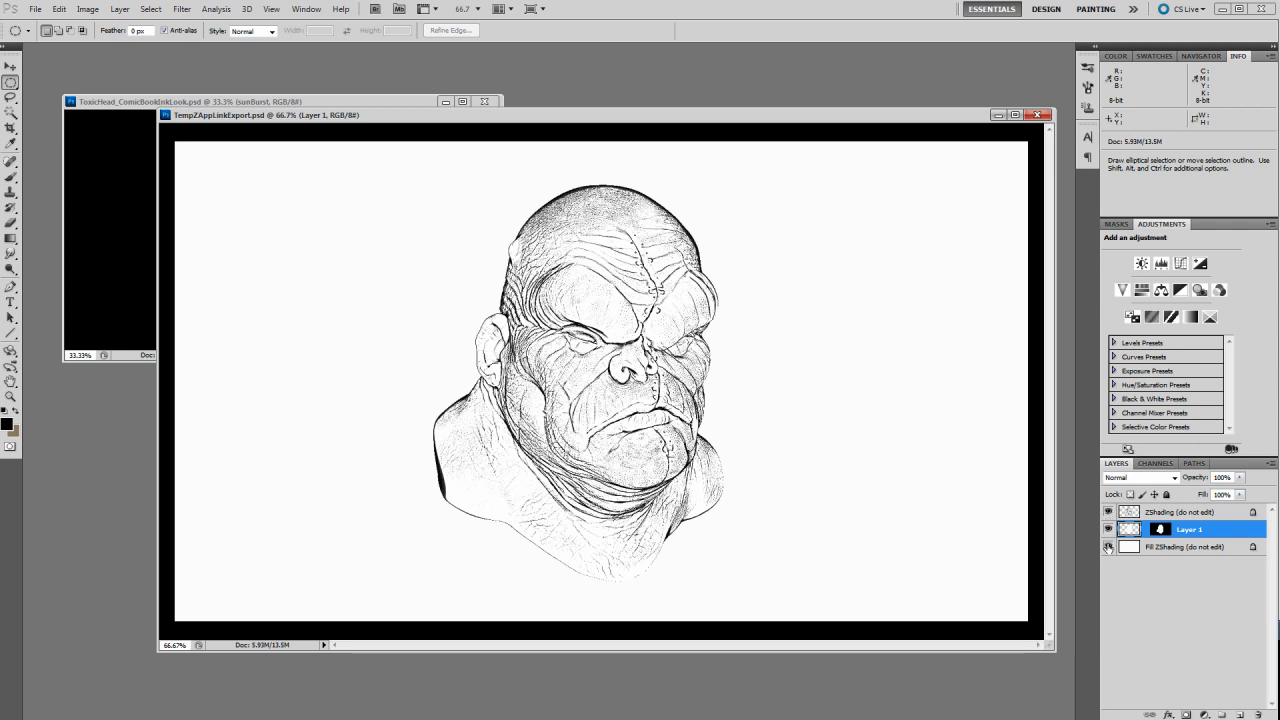
Toggle the visibility of the ZShading, Layer 1 and Fill ZShading layers to examine what each one contains
left_click(1108, 547)
left_click(1108, 547)
left_click(1108, 529)
left_click(1108, 512)
left_click(1108, 529)
left_click(1108, 512)
left_click(1108, 512)
left_click(1108, 547)
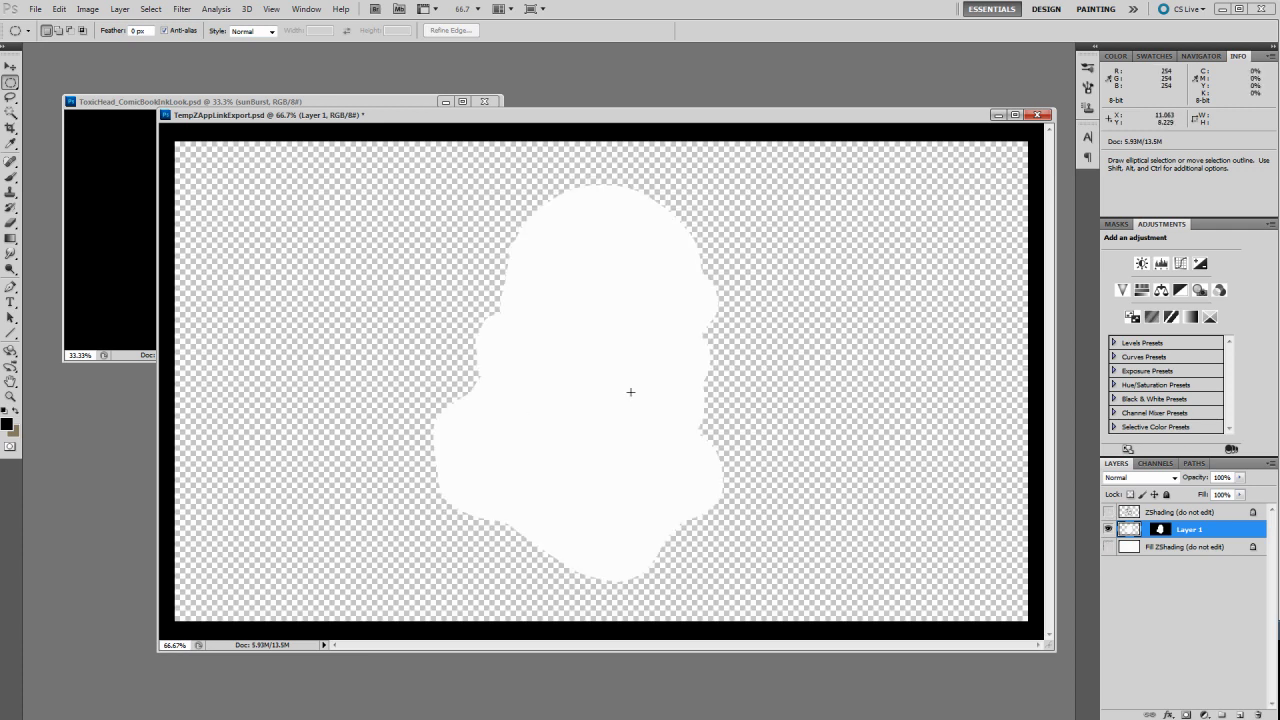
Show the Fill ZShading and ZShading layers again and reposition the exported document's window
left_click(1108, 547)
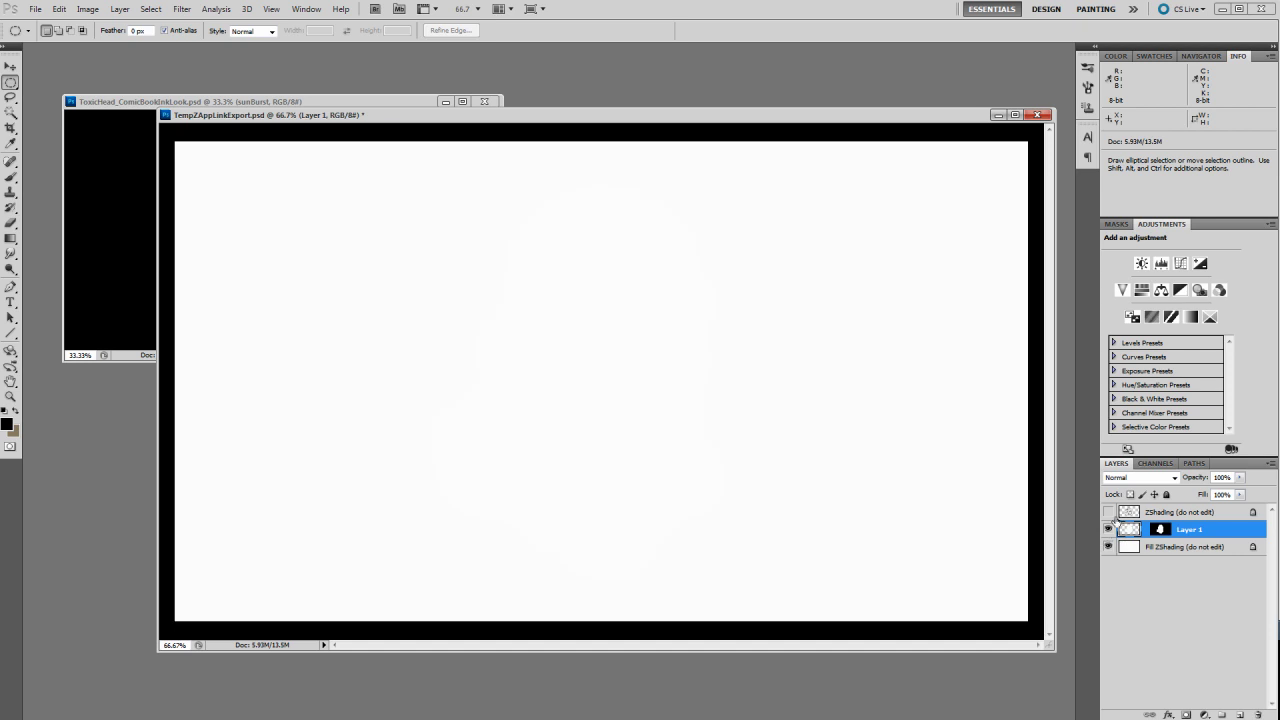
left_click(1108, 512)
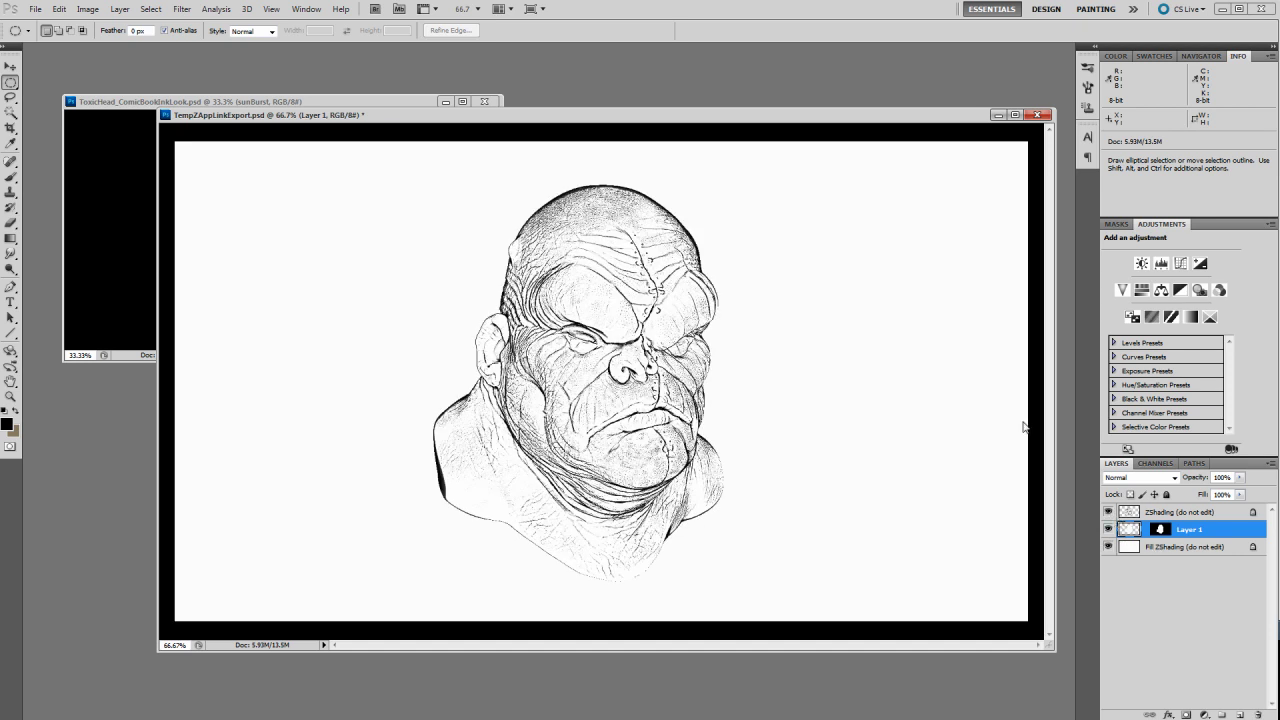
left_click_drag(655, 120, 649, 90)
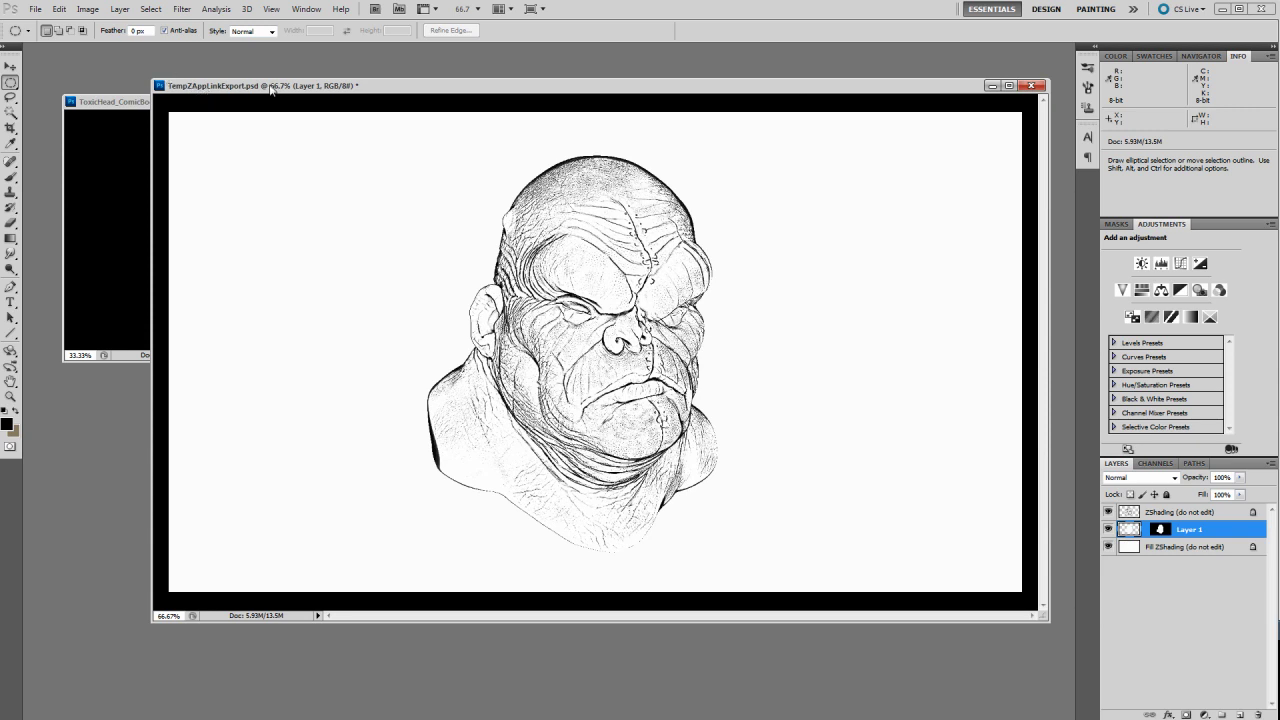
left_click_drag(392, 91, 398, 79)
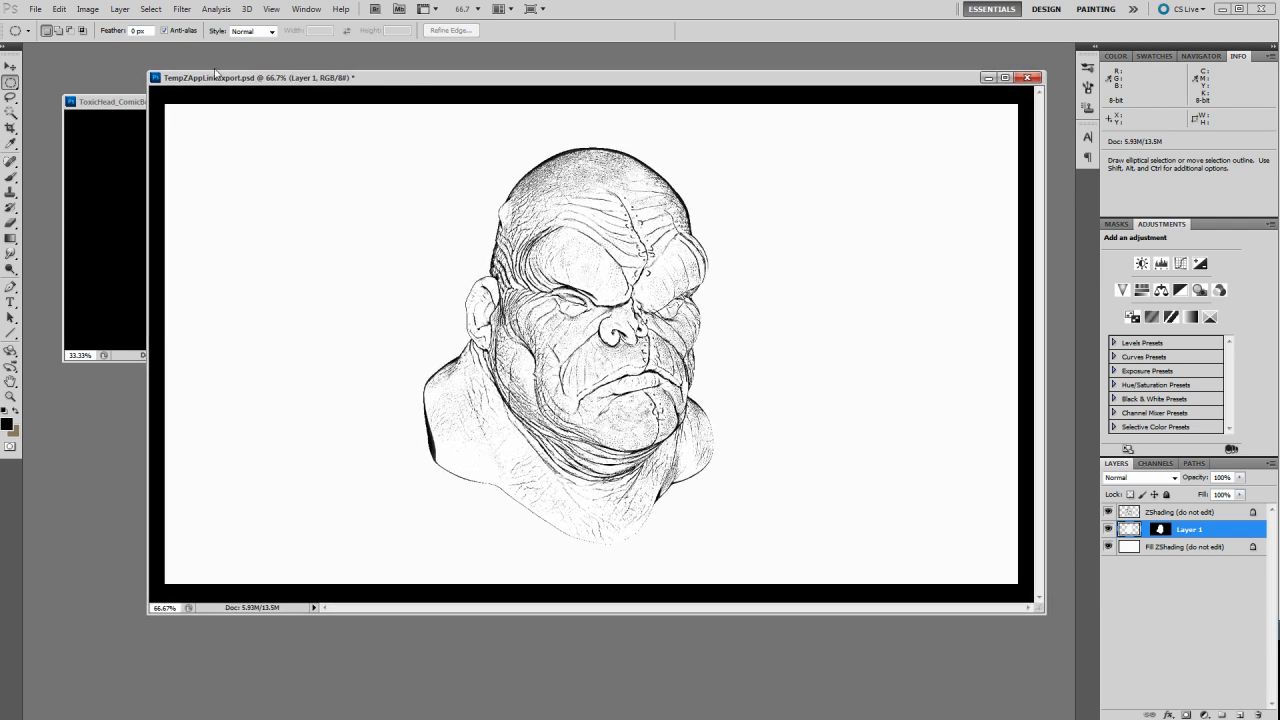
Save the exported document to the Desktop as ZBComicBookRender in Photoshop format with Maximize Compatibility enabled
left_click(35, 9)
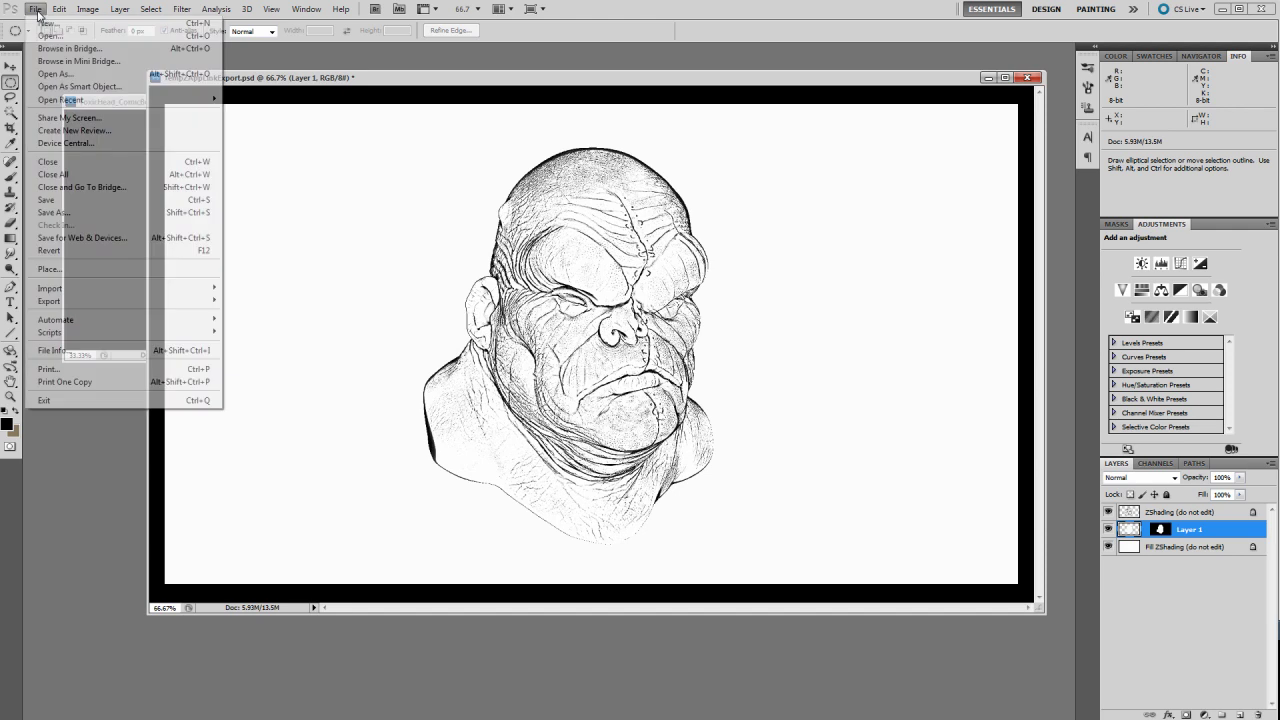
left_click(118, 212)
left_click(478, 205)
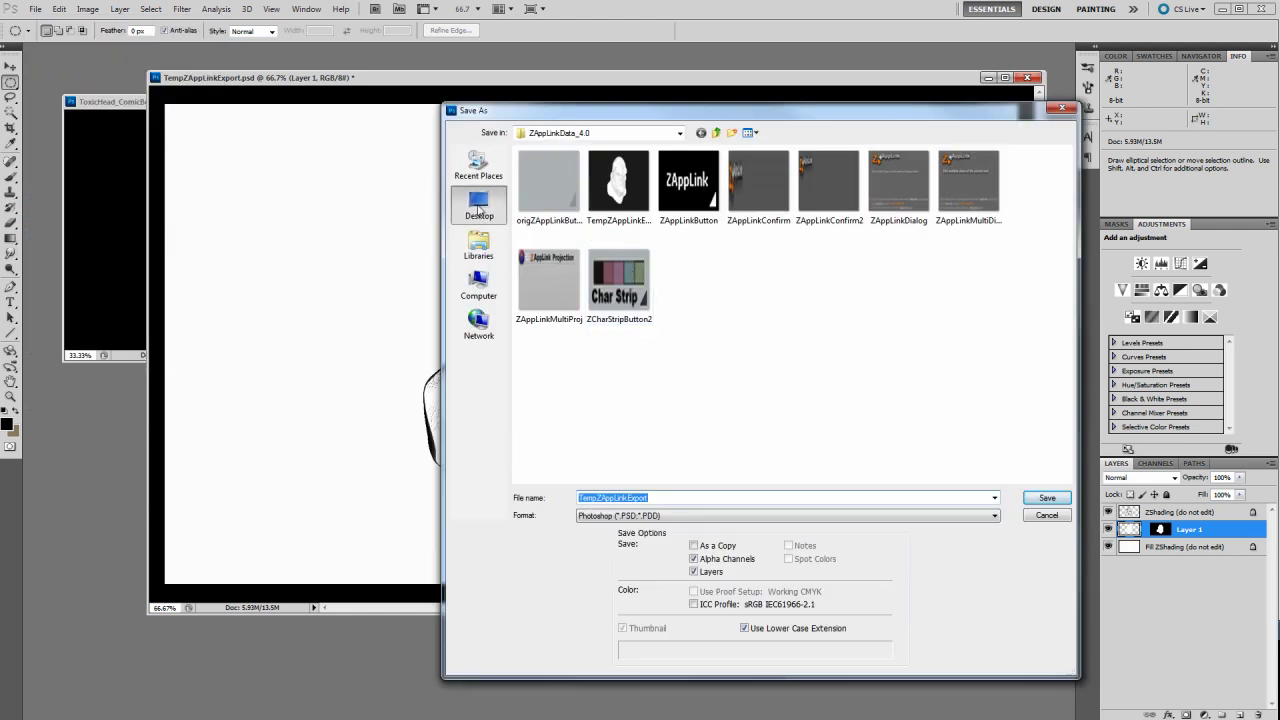
left_click_drag(668, 497, 578, 497)
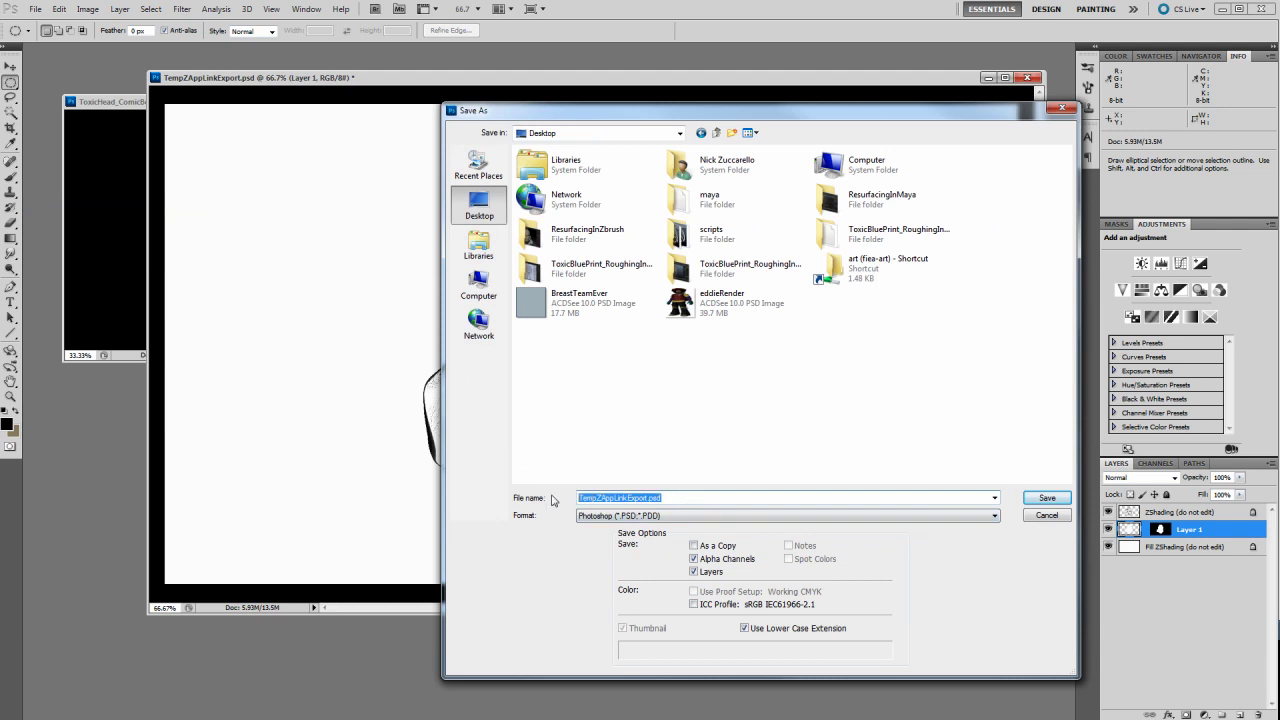
type("ZB")
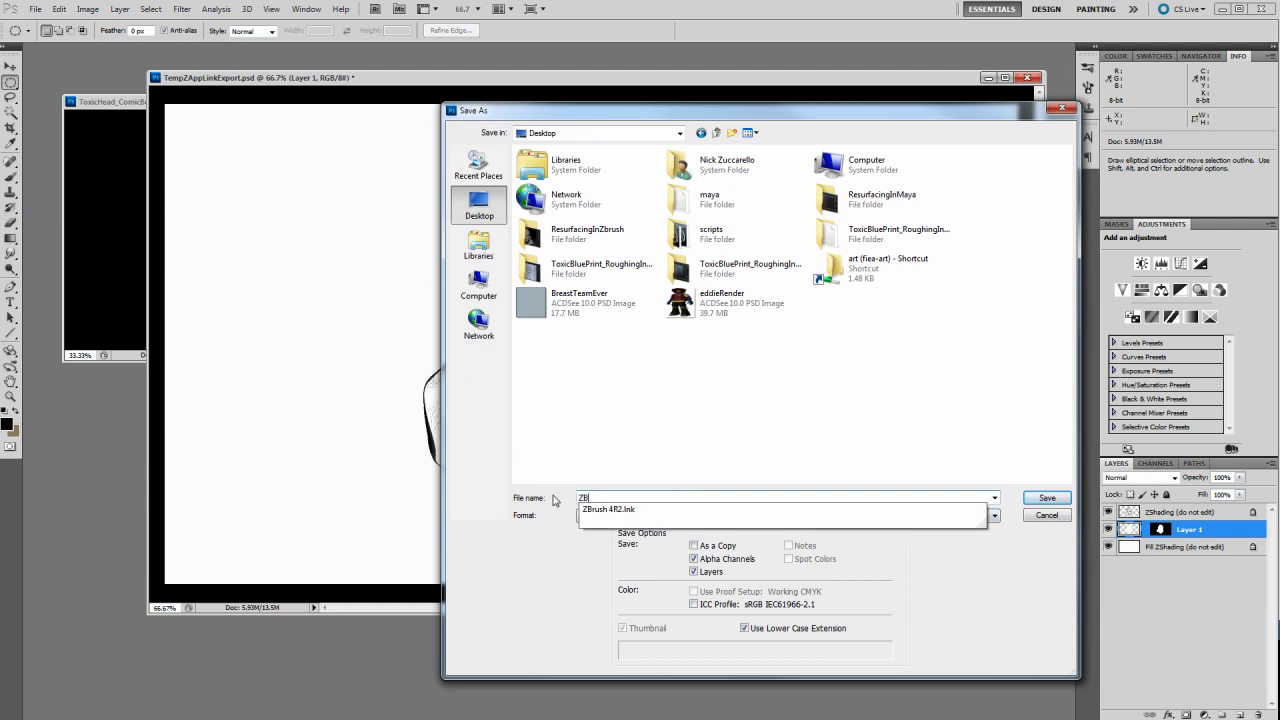
type("ComicBookRender")
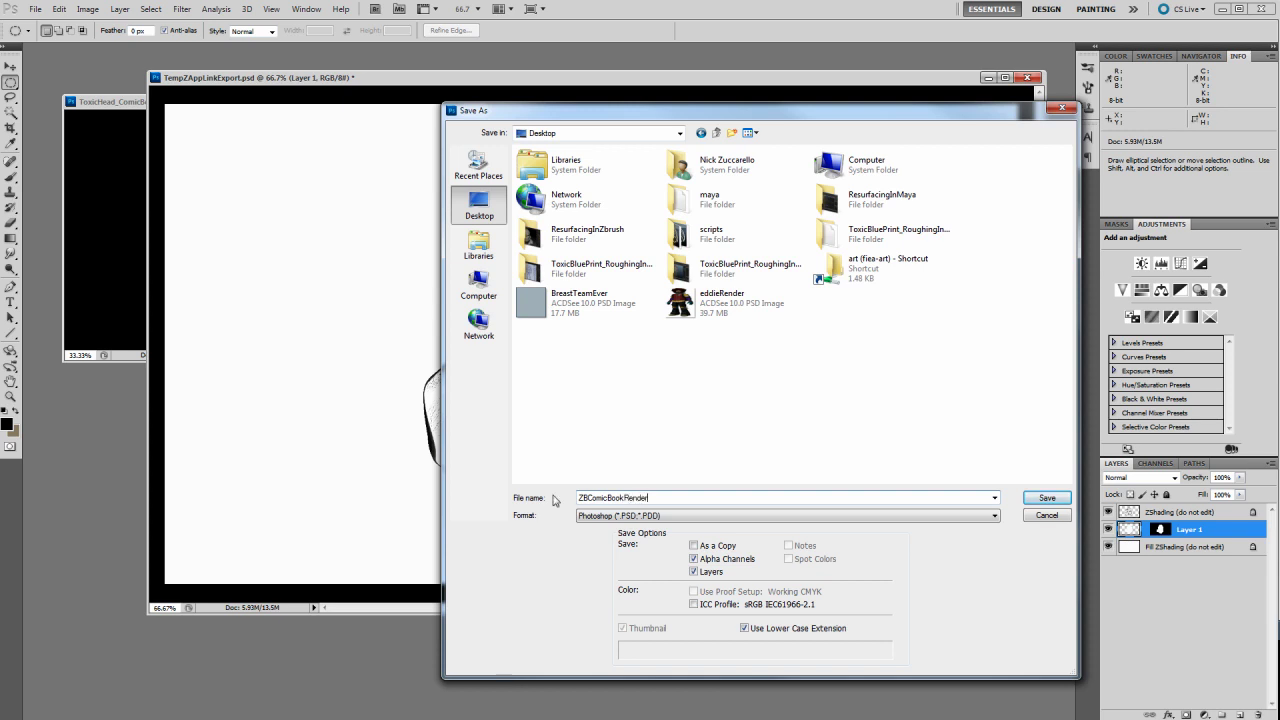
left_click(1058, 501)
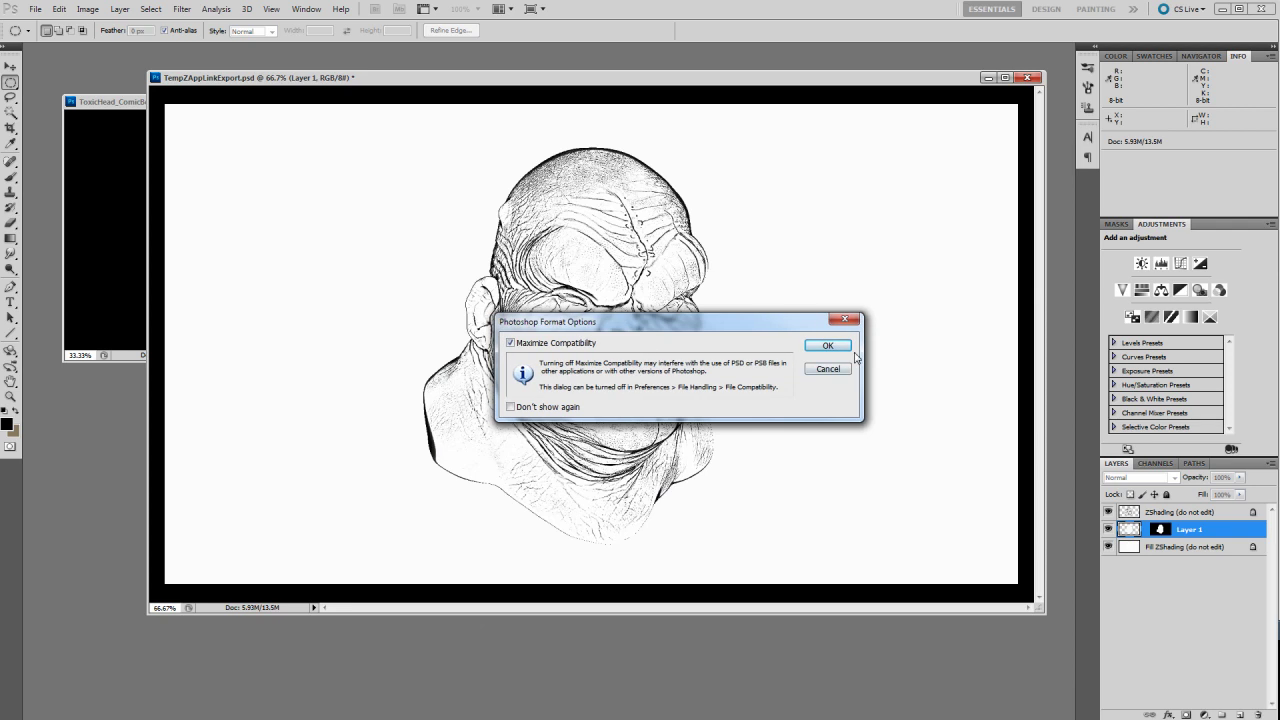
left_click(822, 341)
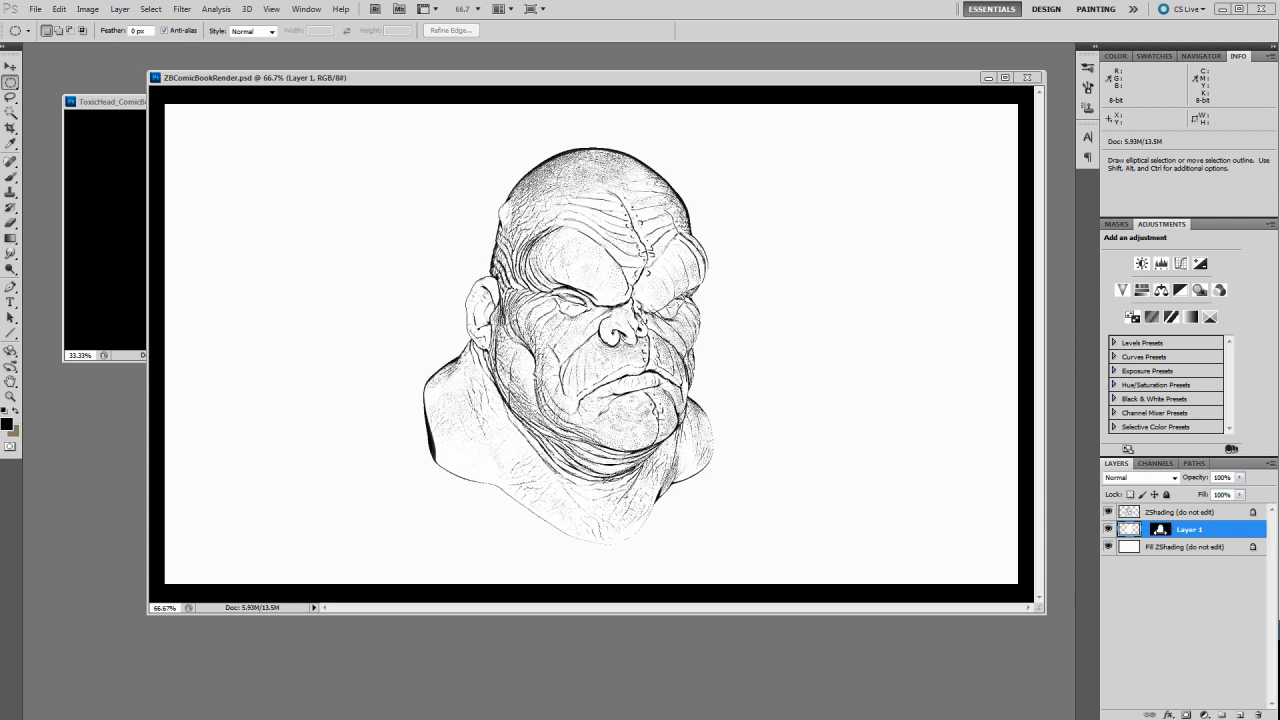
Load Layer 1's mask as a selection, save it as a new alpha channel, and deselect while viewing the Comp Z Depth channel
left_click(1159, 529, "ctrl")
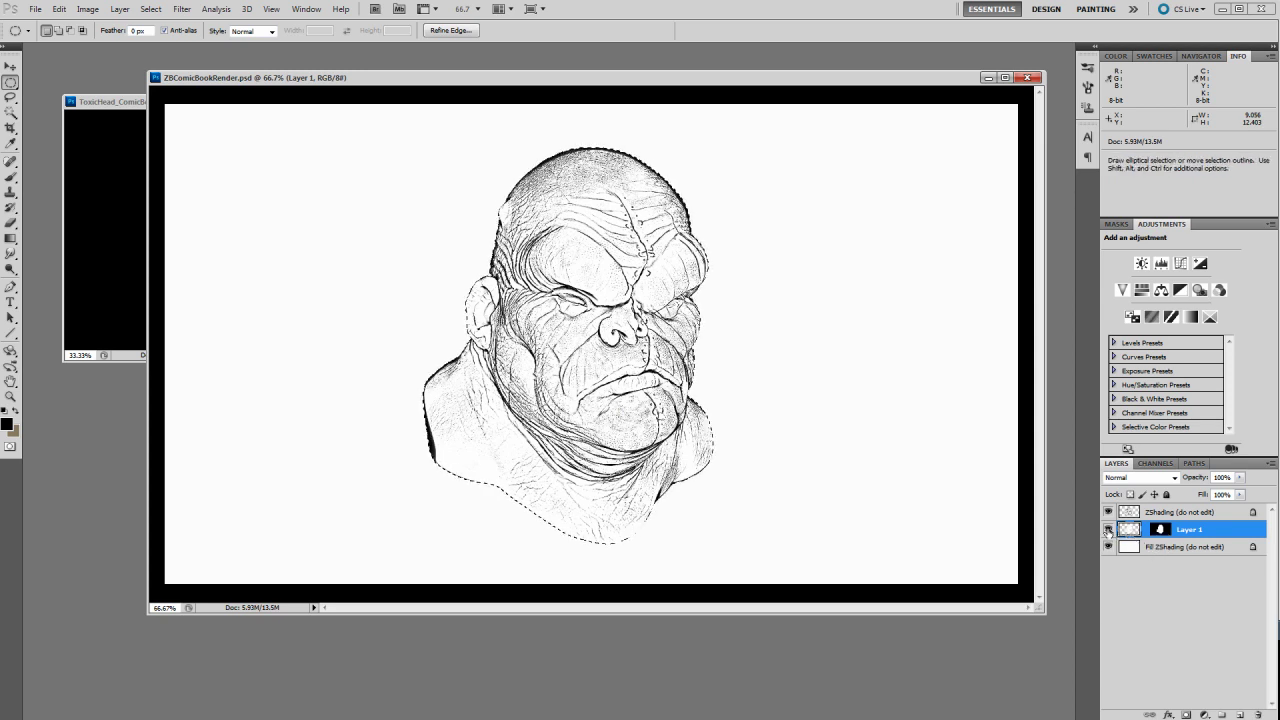
left_click(1156, 463)
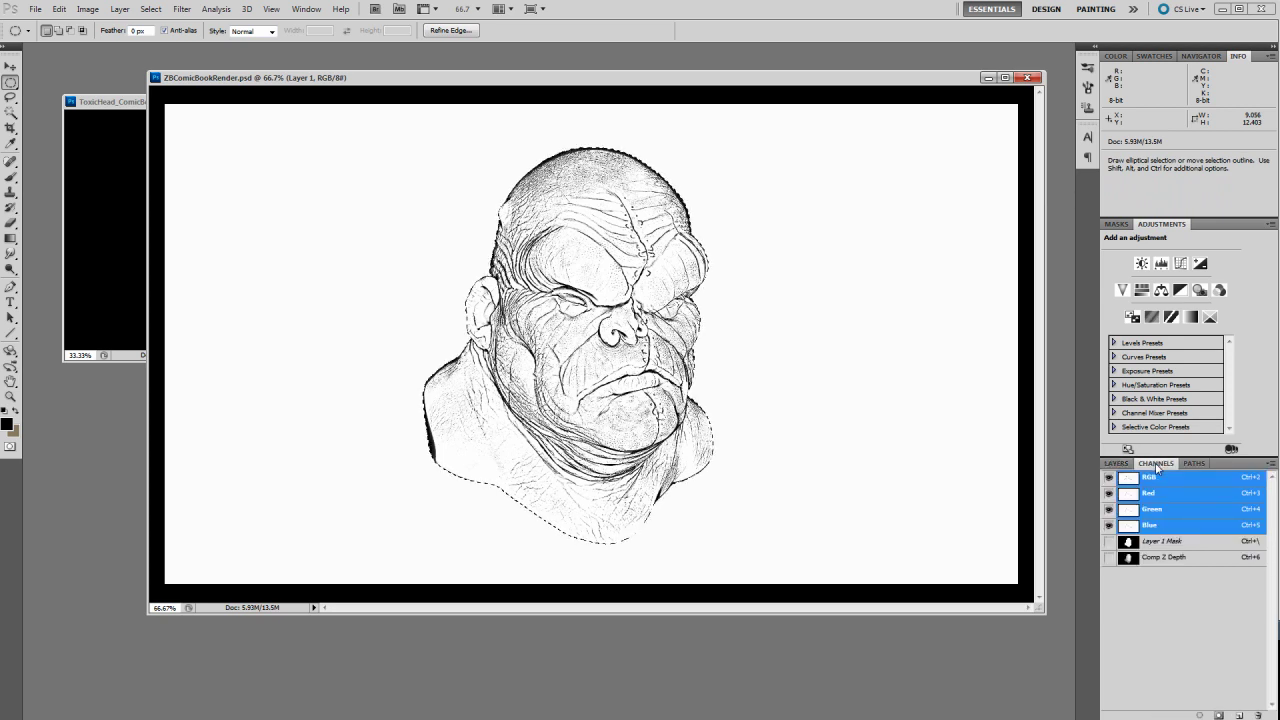
left_click(1219, 715)
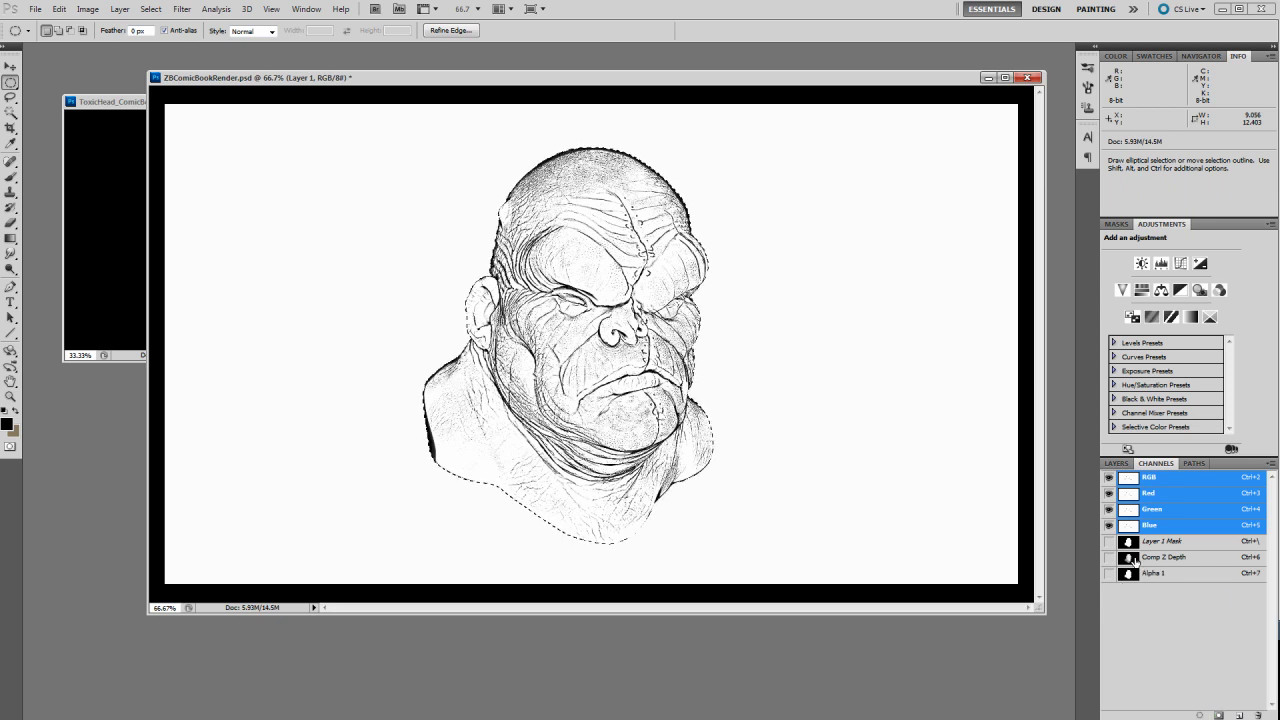
left_click(1133, 559)
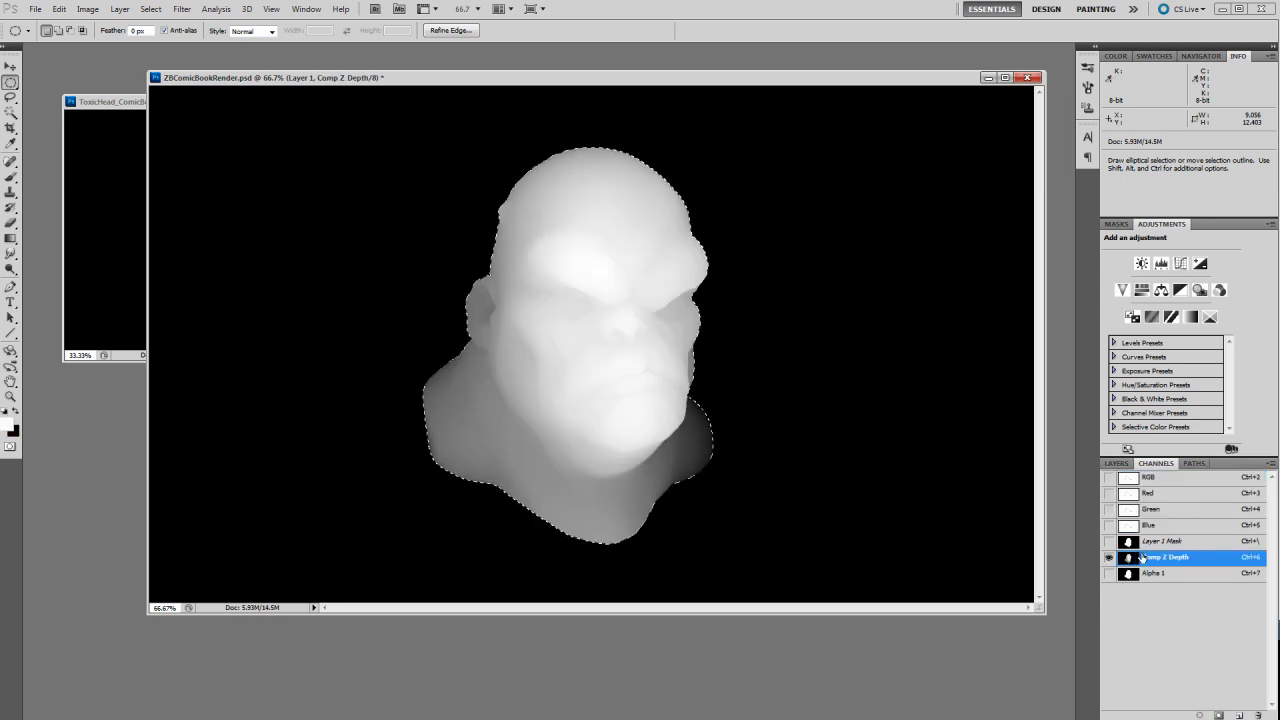
left_click(930, 506)
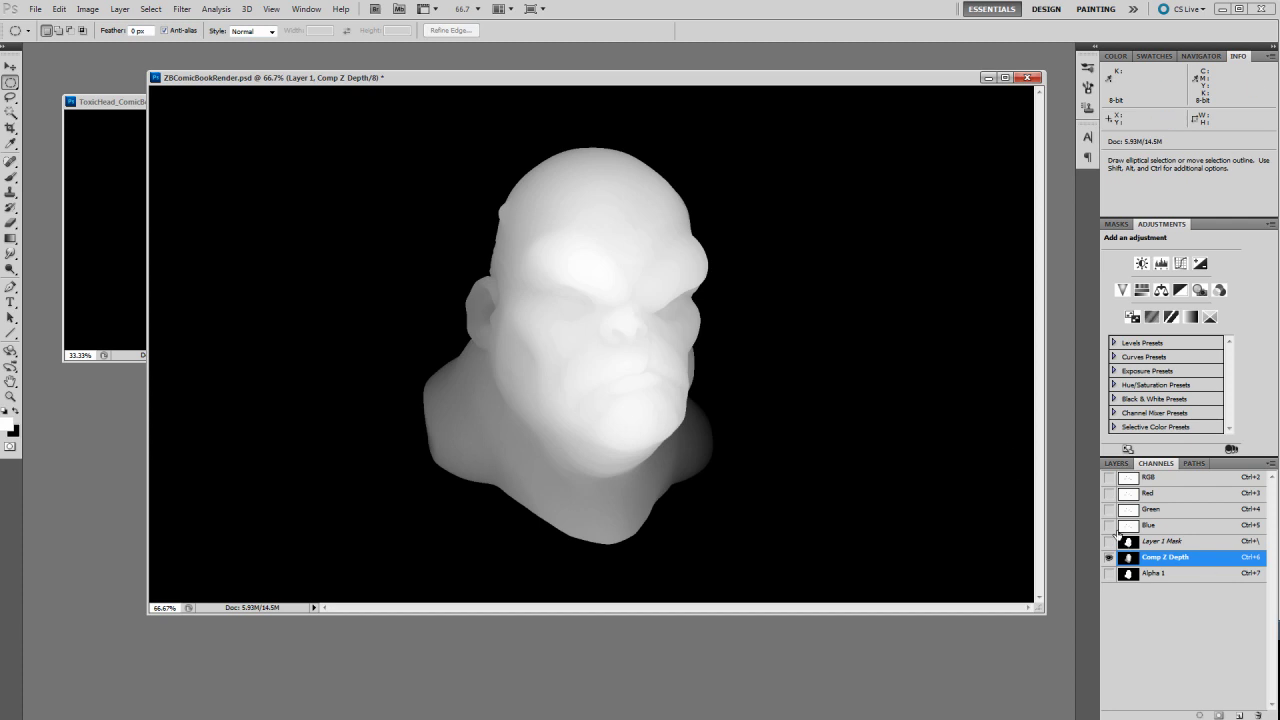
Merge the ZShading, Layer 1 and Fill ZShading layers into a single layer
left_click(1116, 463)
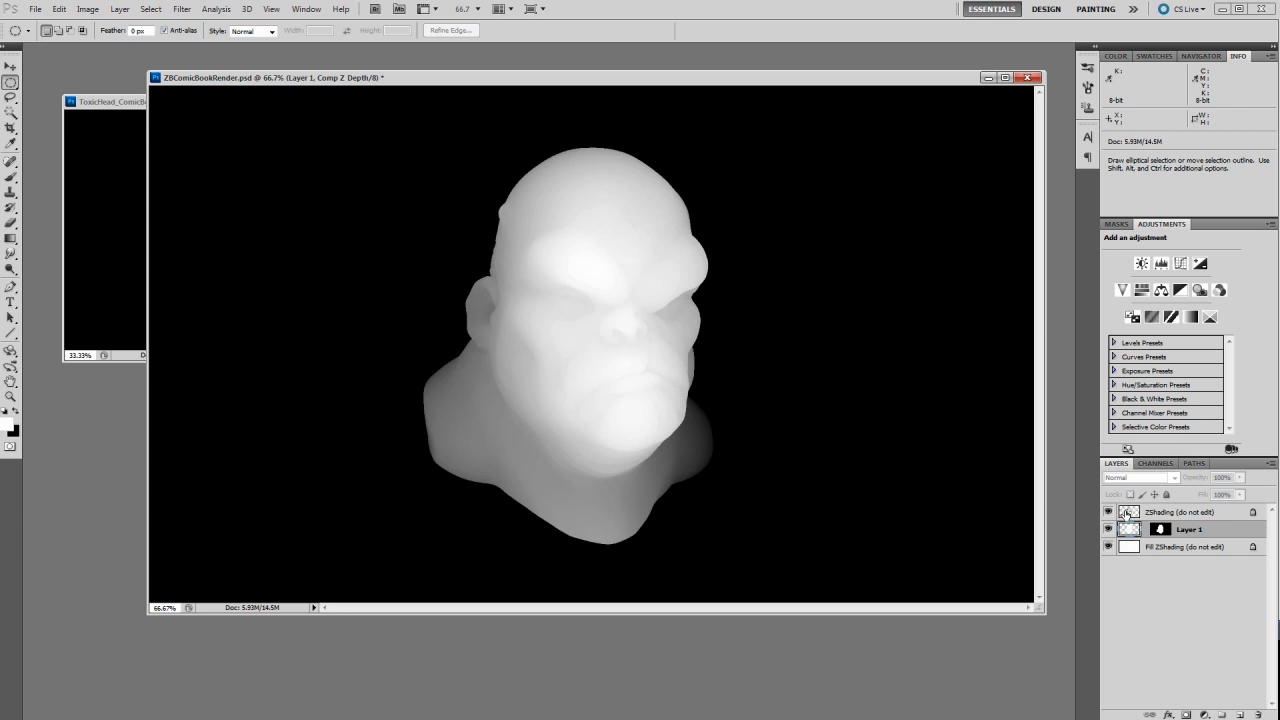
left_click(1127, 514)
left_click(1132, 548, "shift")
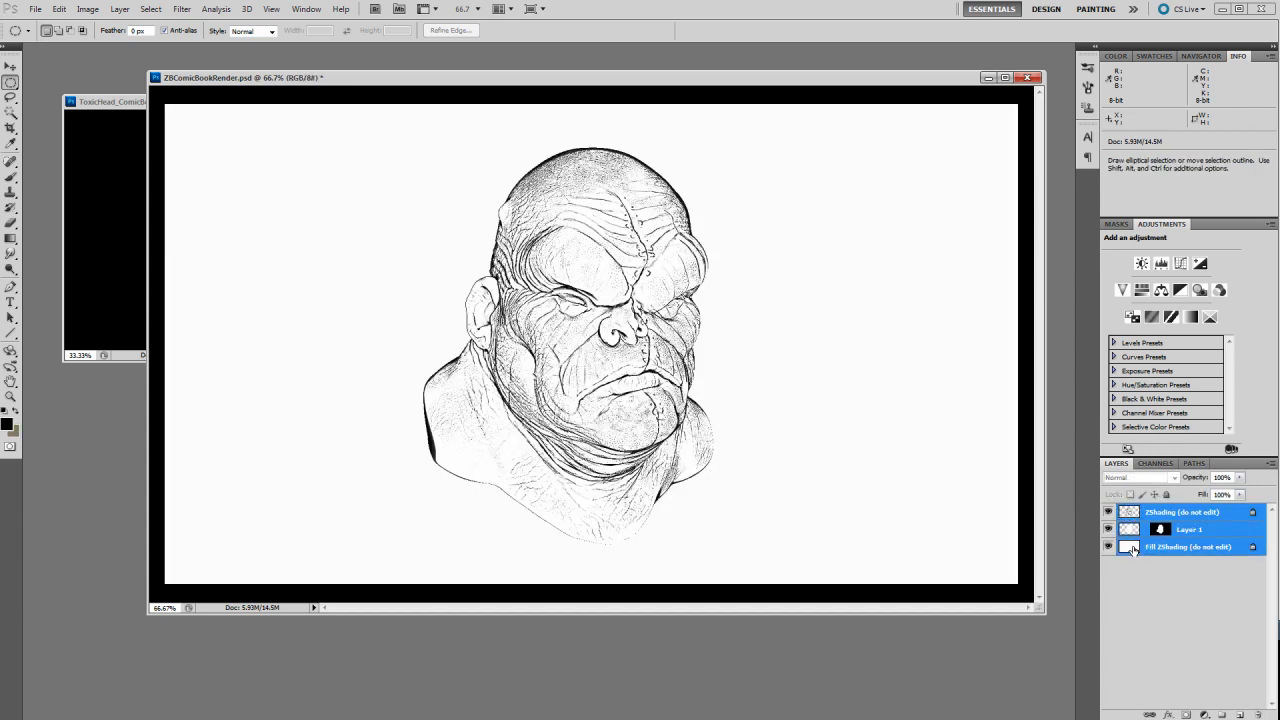
key("ctrl+e")
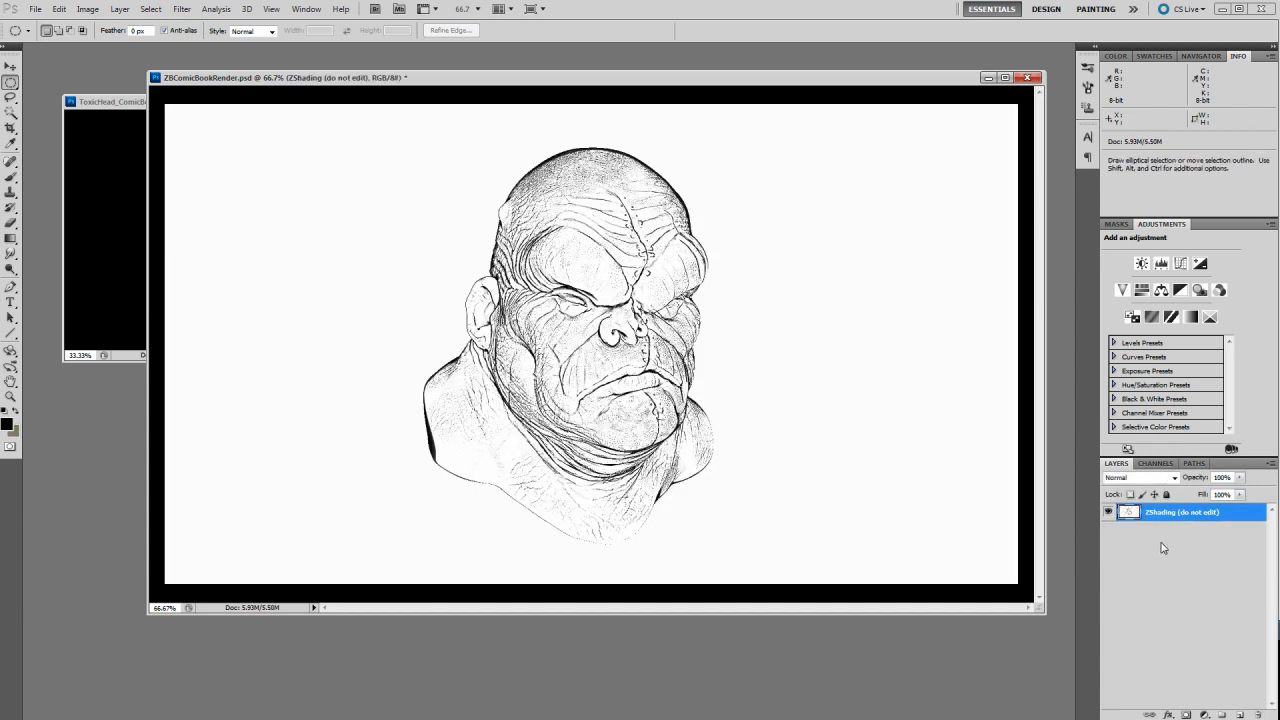
Rename the merged layer linePass001 and set its blending mode to Multiply
double_click(1187, 515)
key("BackSpace")
type("linePass001")
key("Return")
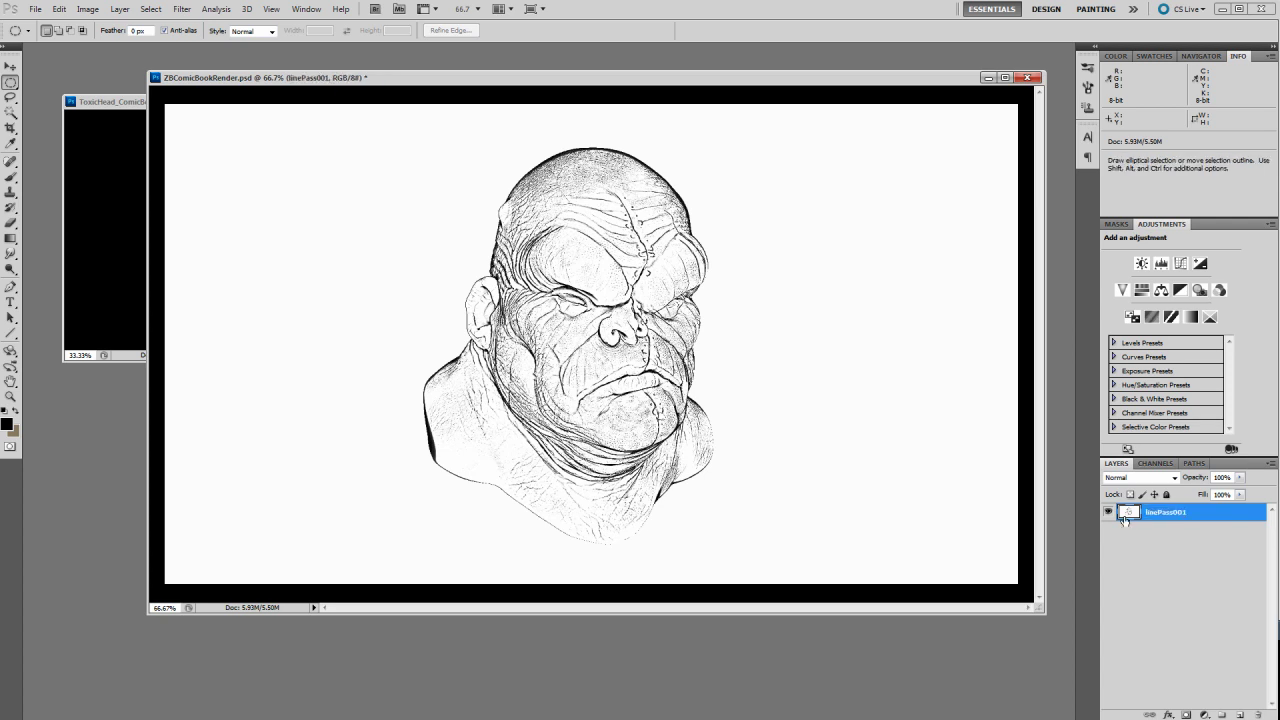
left_click(1174, 478)
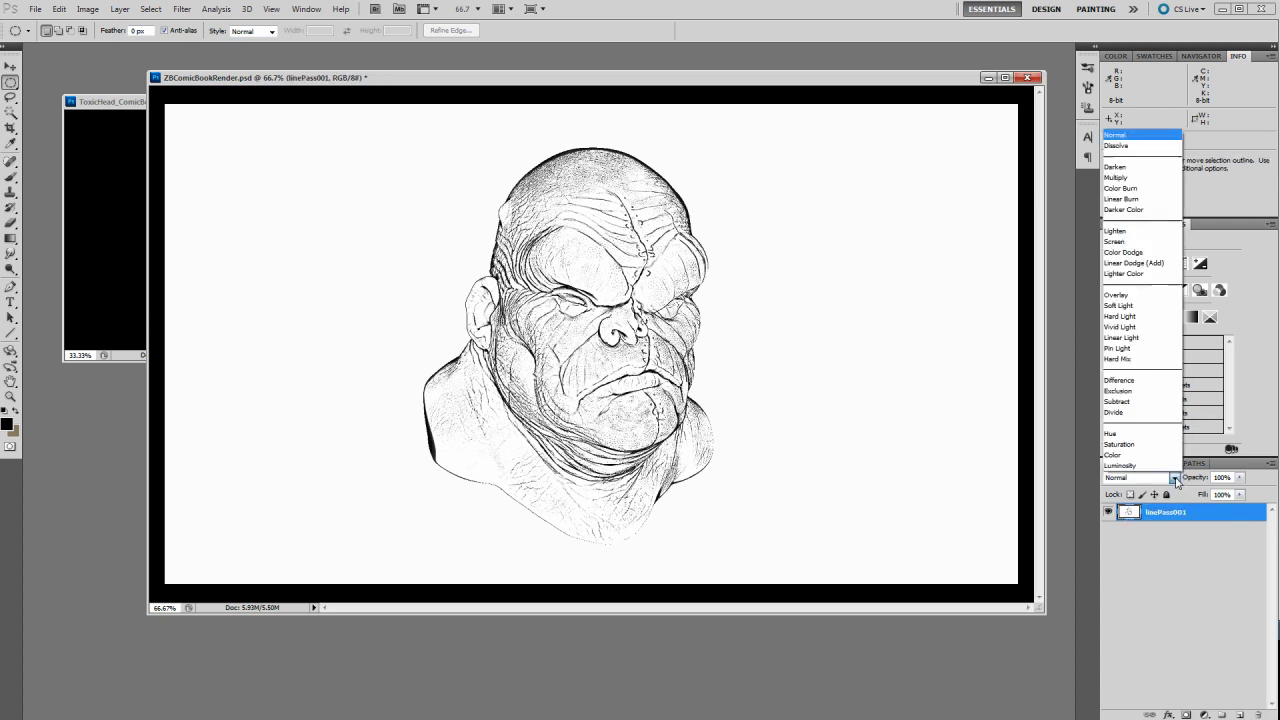
left_click(1126, 177)
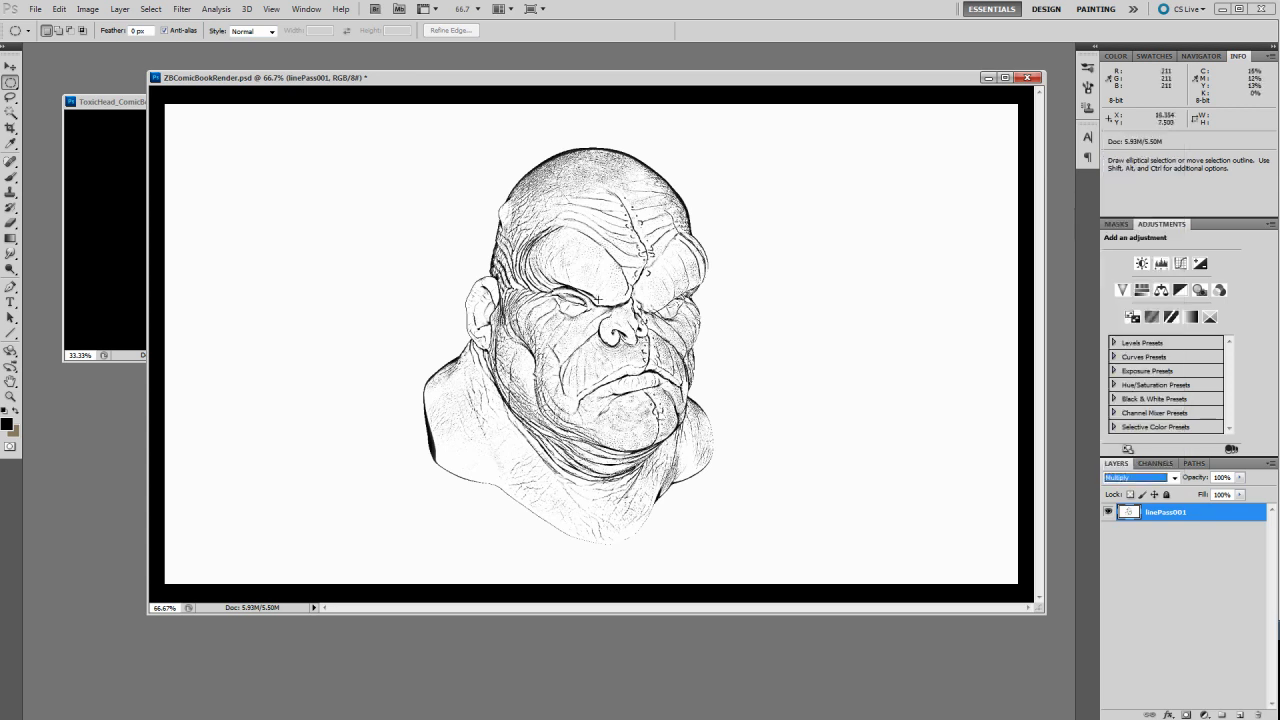
Add a new layer beneath linePass001 and name it color
left_click(1240, 714)
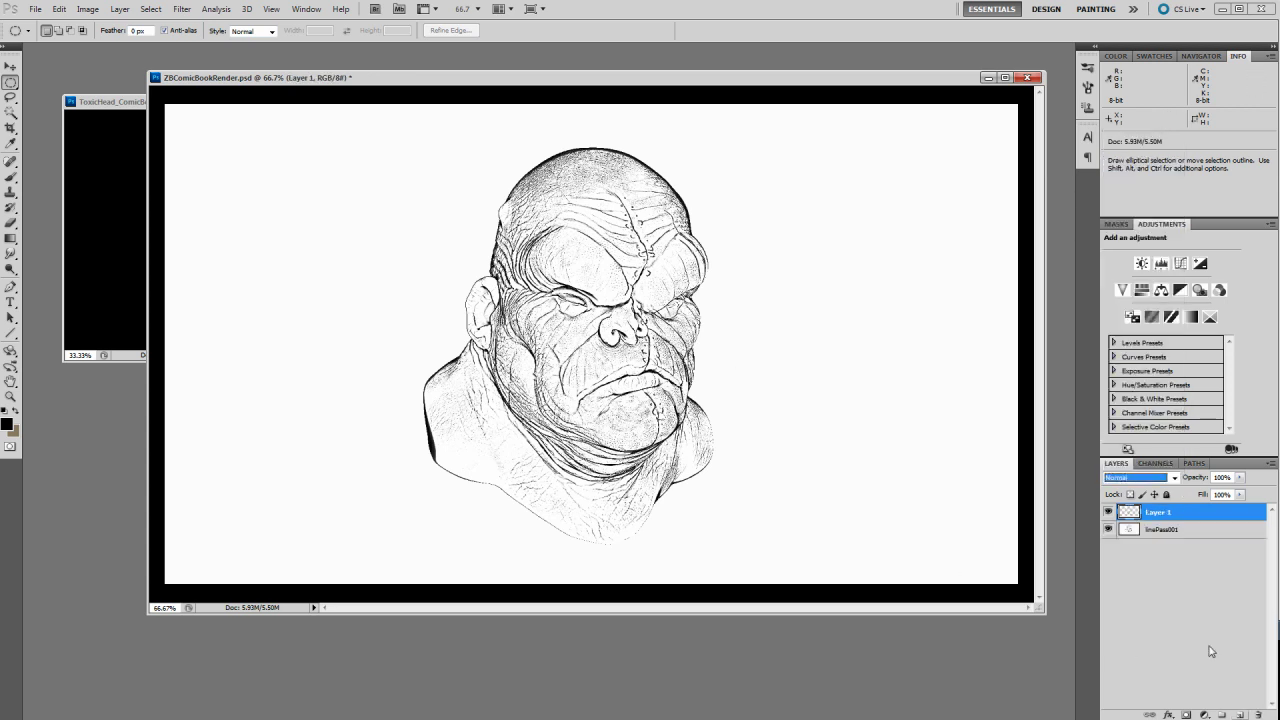
mouse_move(1159, 514)
left_mouse_down()
mouse_move(1163, 545)
mouse_move(1155, 533)
left_mouse_up()
double_click(1157, 531)
type("color")
key("Return")
Set the foreground color to pure red (ff0000) and fill the color layer with it
key("x")
key("i")
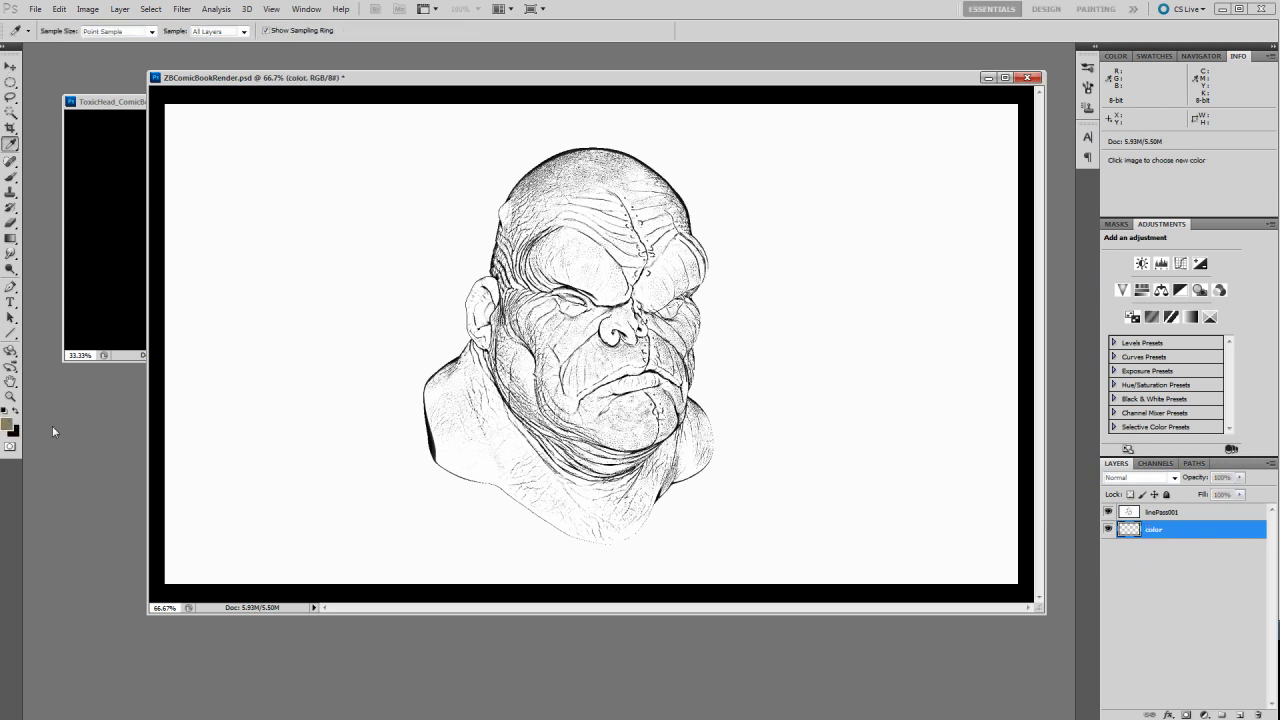
left_click(7, 424)
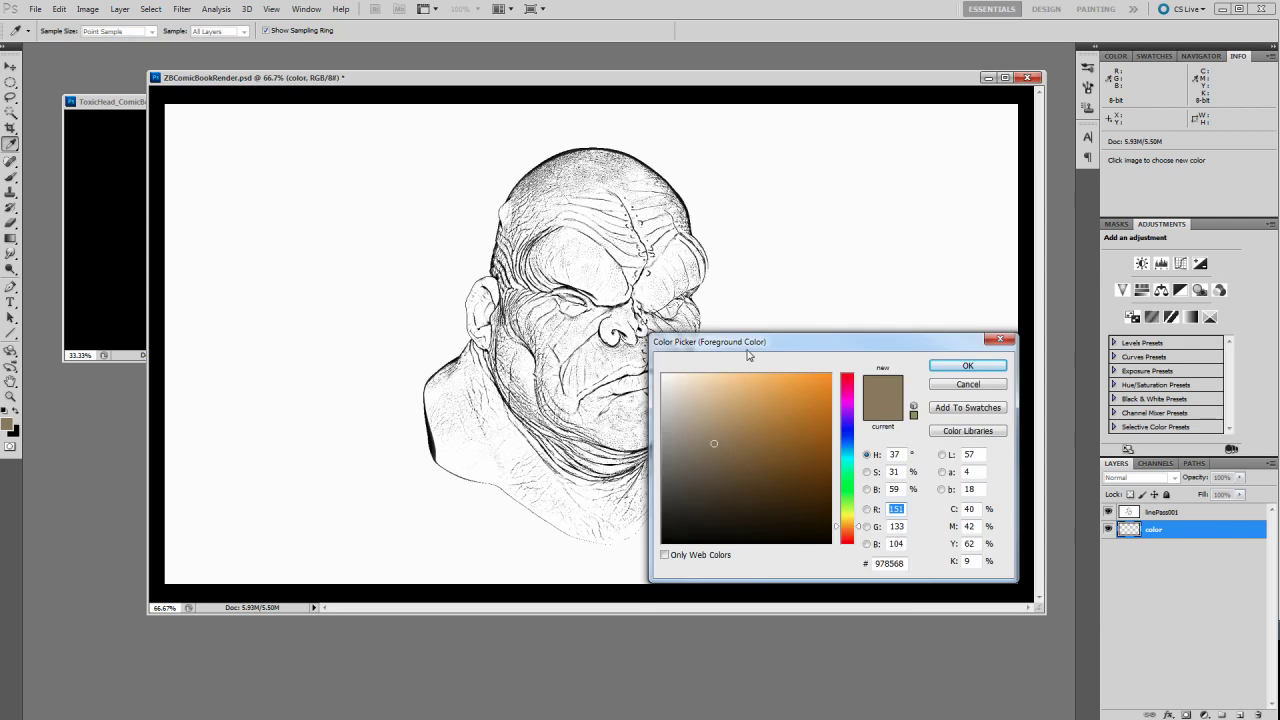
left_click(829, 374)
left_click(847, 378)
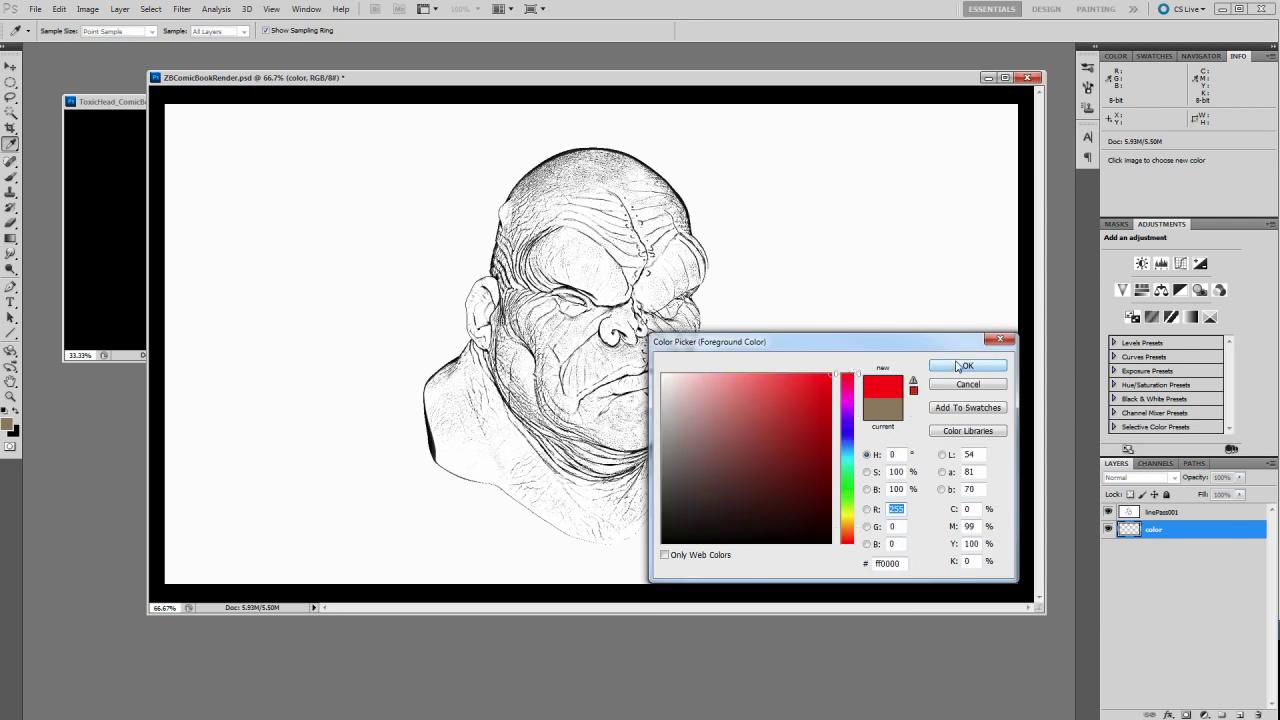
left_click(968, 365)
key("m")
key("alt+BackSpace")
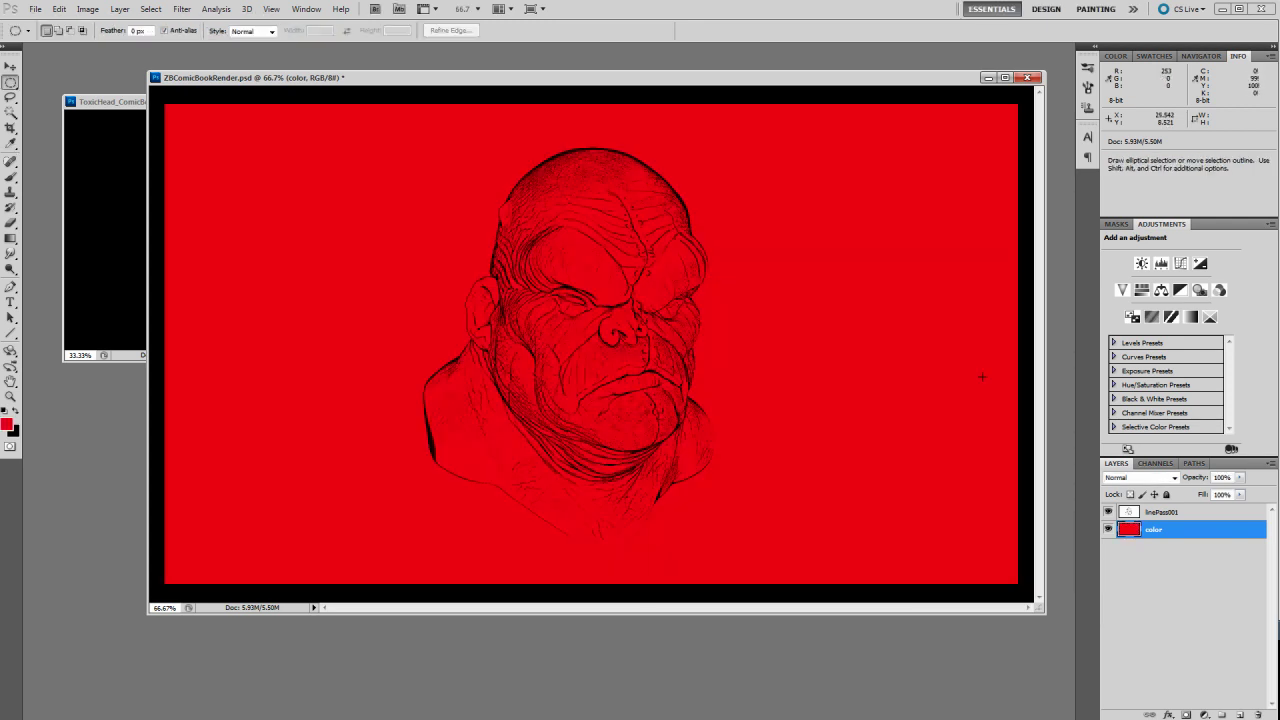
Delete the red color layer beneath linePass001
left_click(1172, 512)
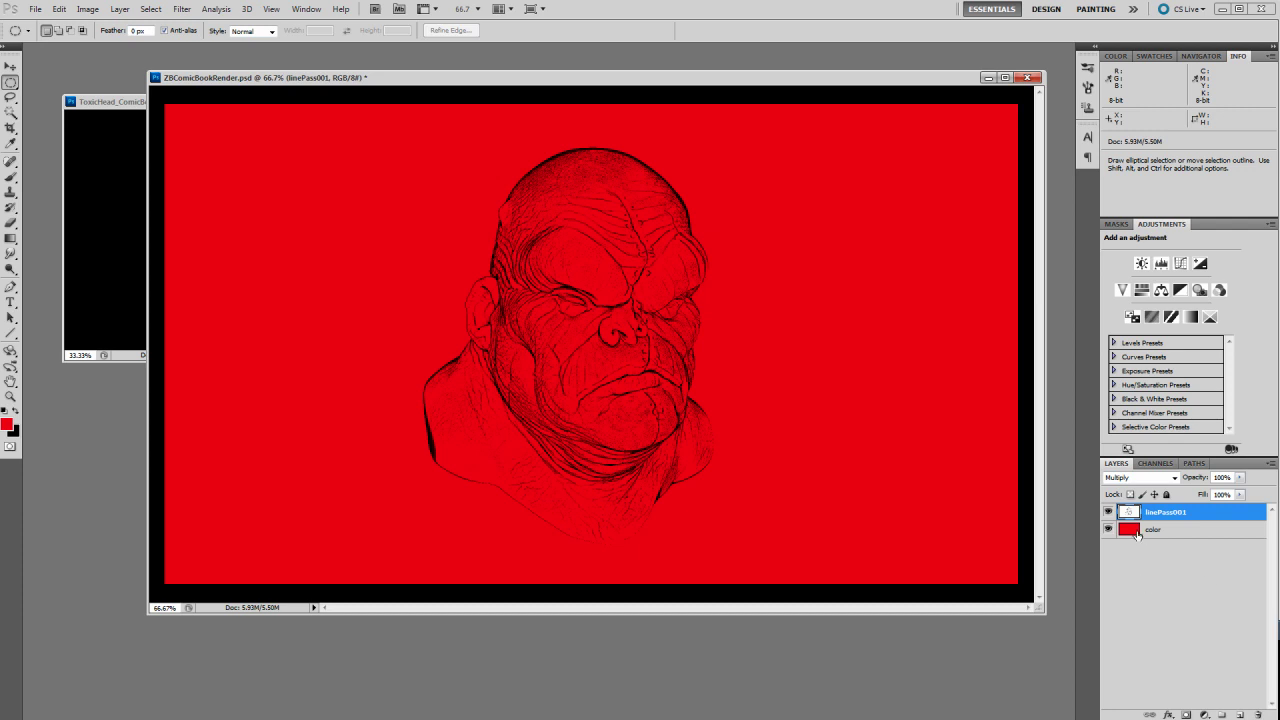
left_click_drag(1131, 531, 1258, 714)
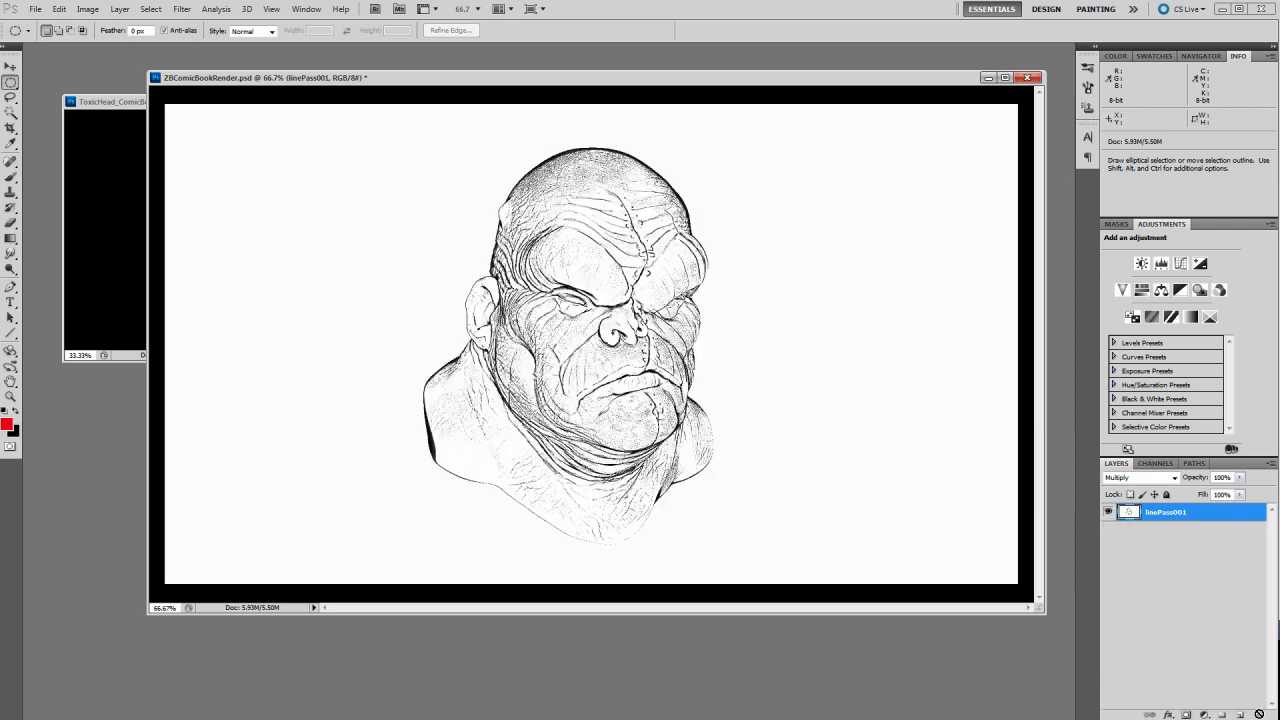
Add a Solid Color fill layer in light purple (c88ed7) and move it beneath linePass001
left_click(1205, 714)
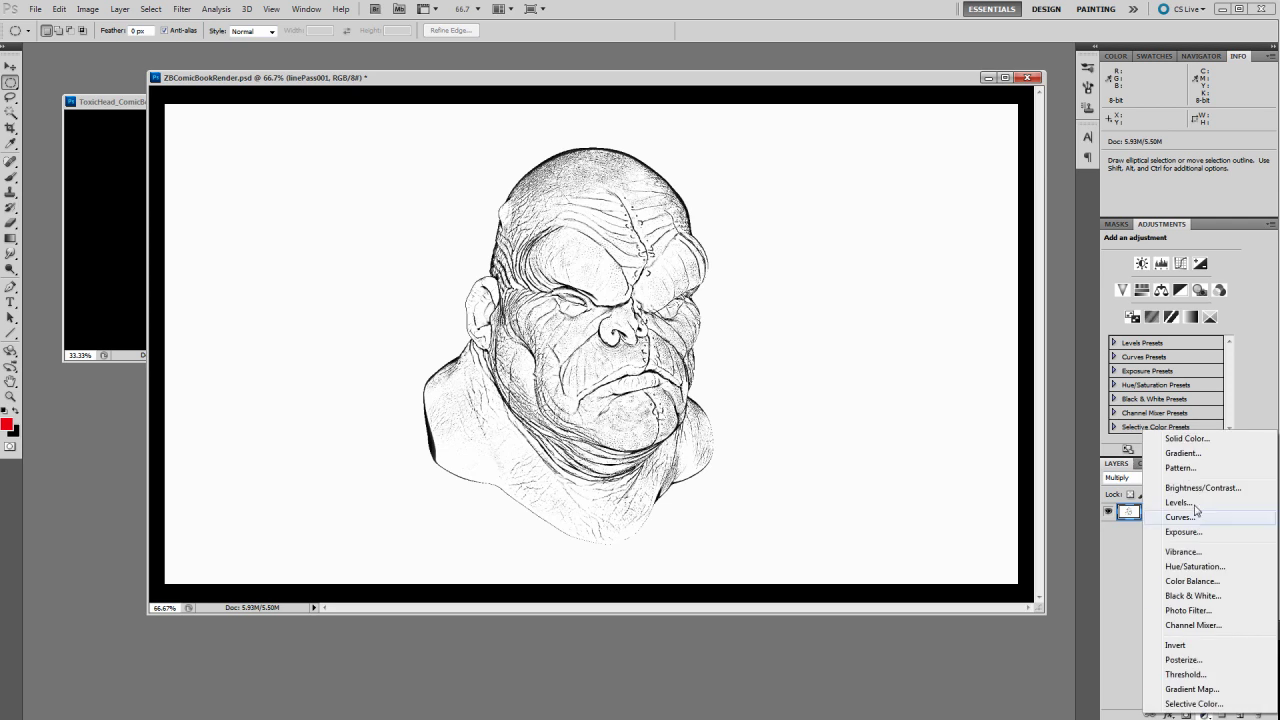
left_click(1115, 634)
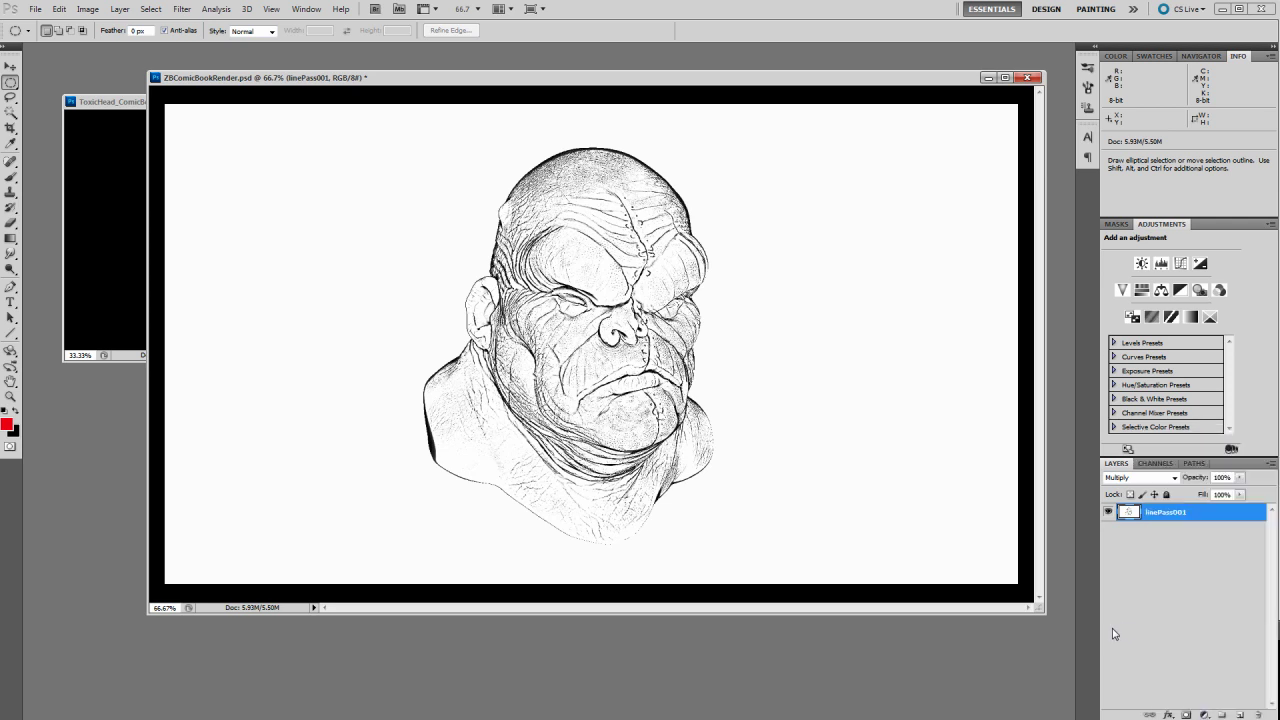
left_click(1207, 714)
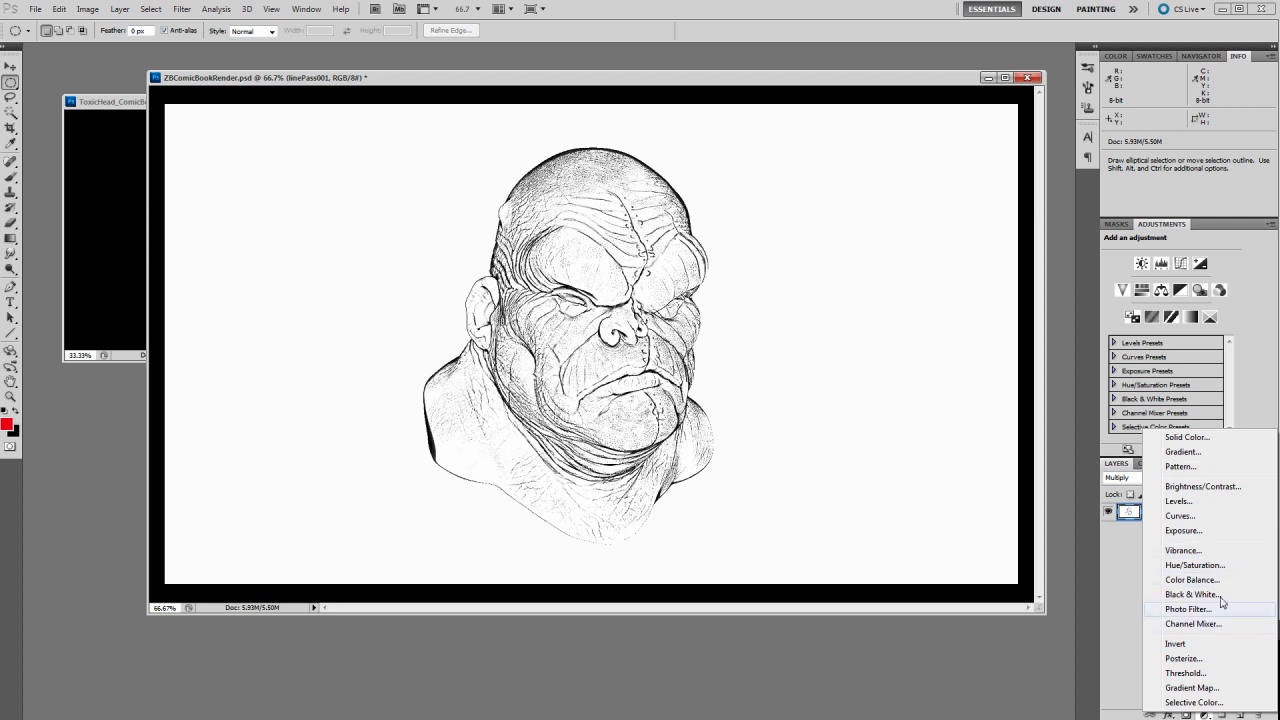
left_click(1190, 438)
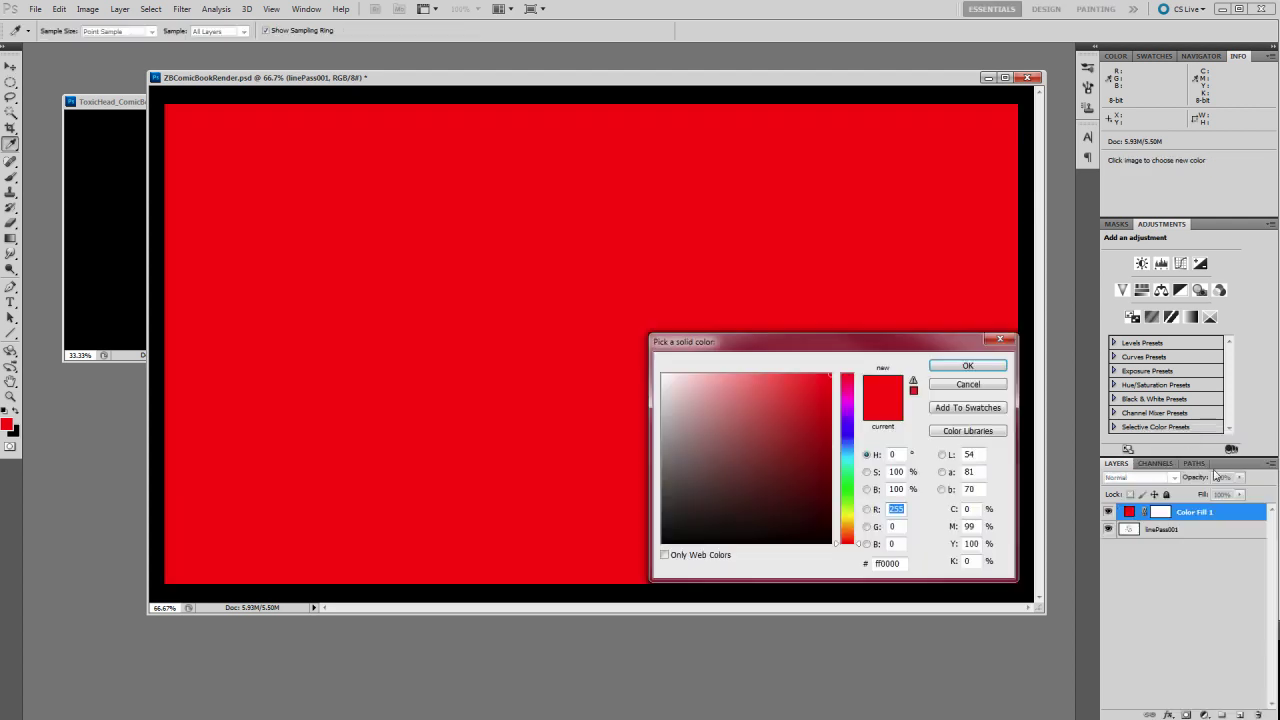
left_click(778, 431)
left_click_drag(778, 431, 720, 402)
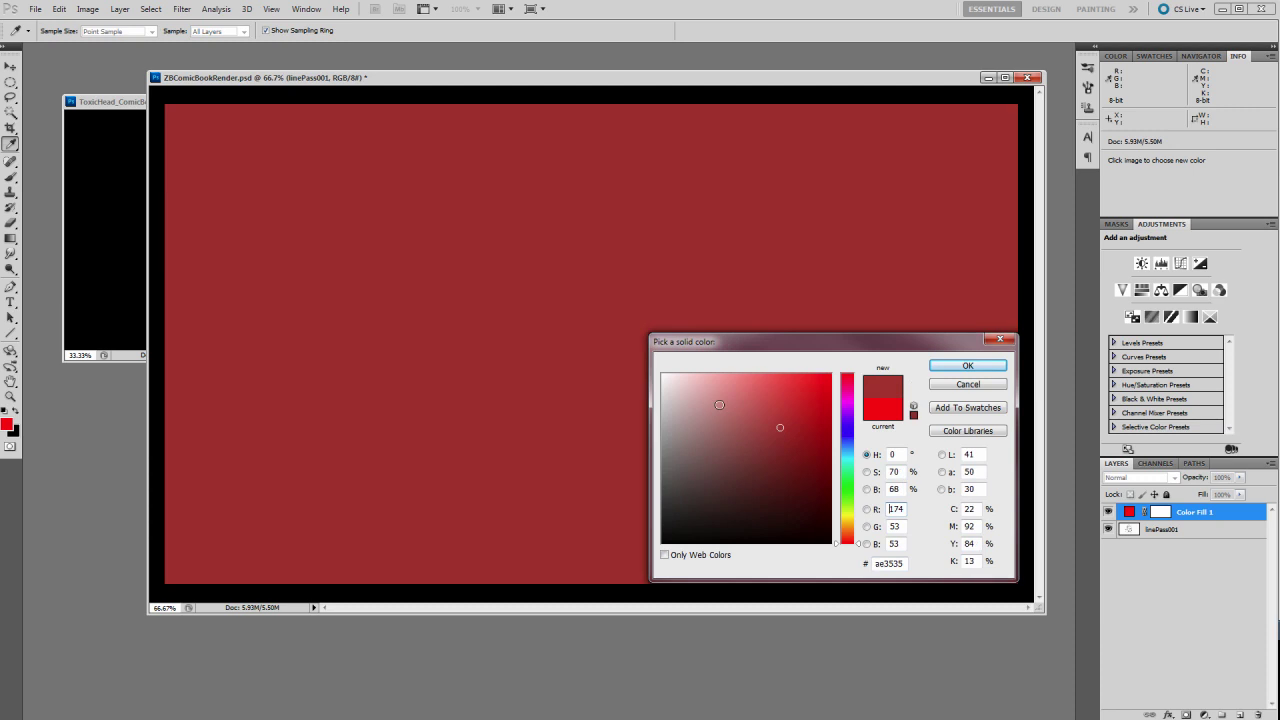
left_click_drag(848, 432, 848, 408)
left_click_drag(757, 388, 719, 400)
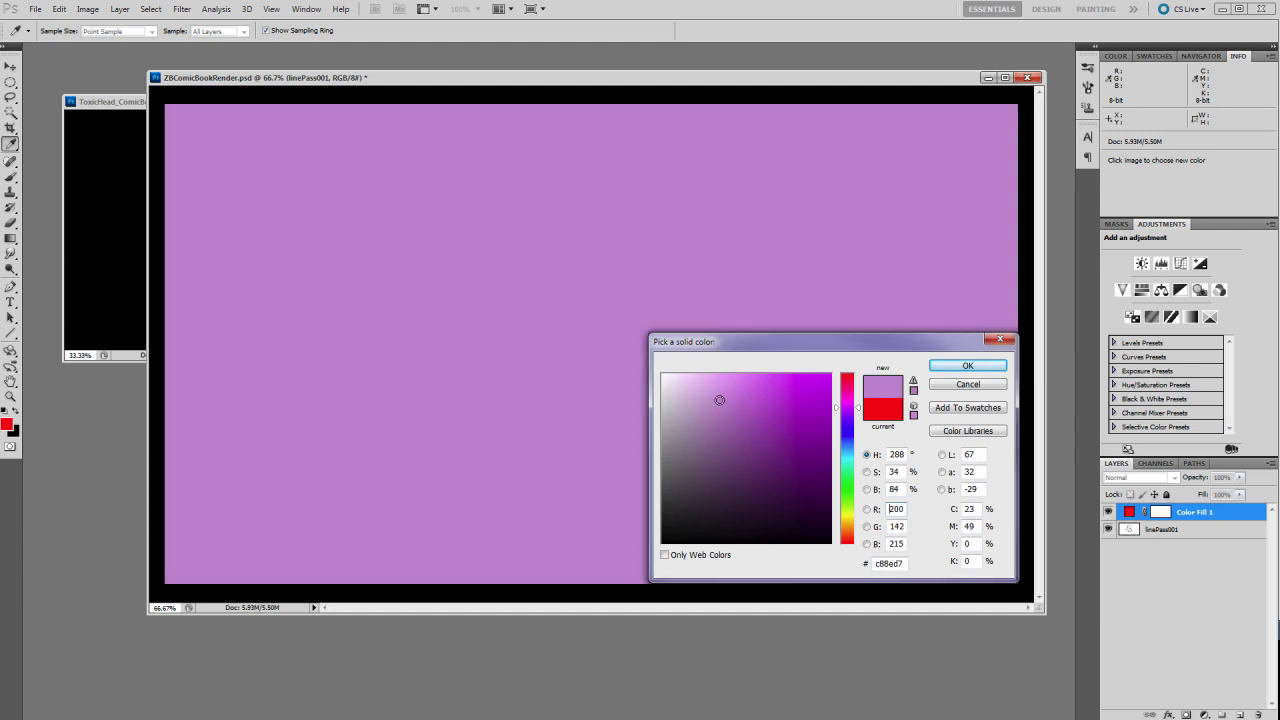
left_click(966, 366)
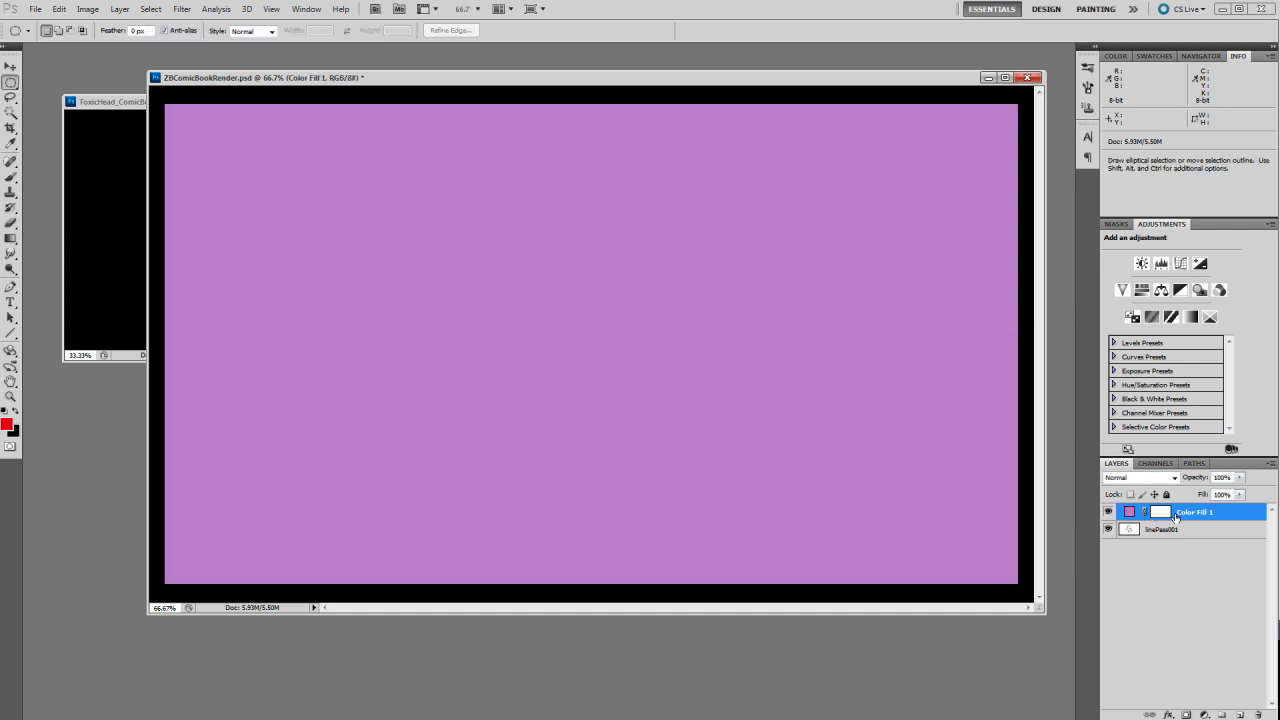
left_click_drag(1129, 513, 1148, 540)
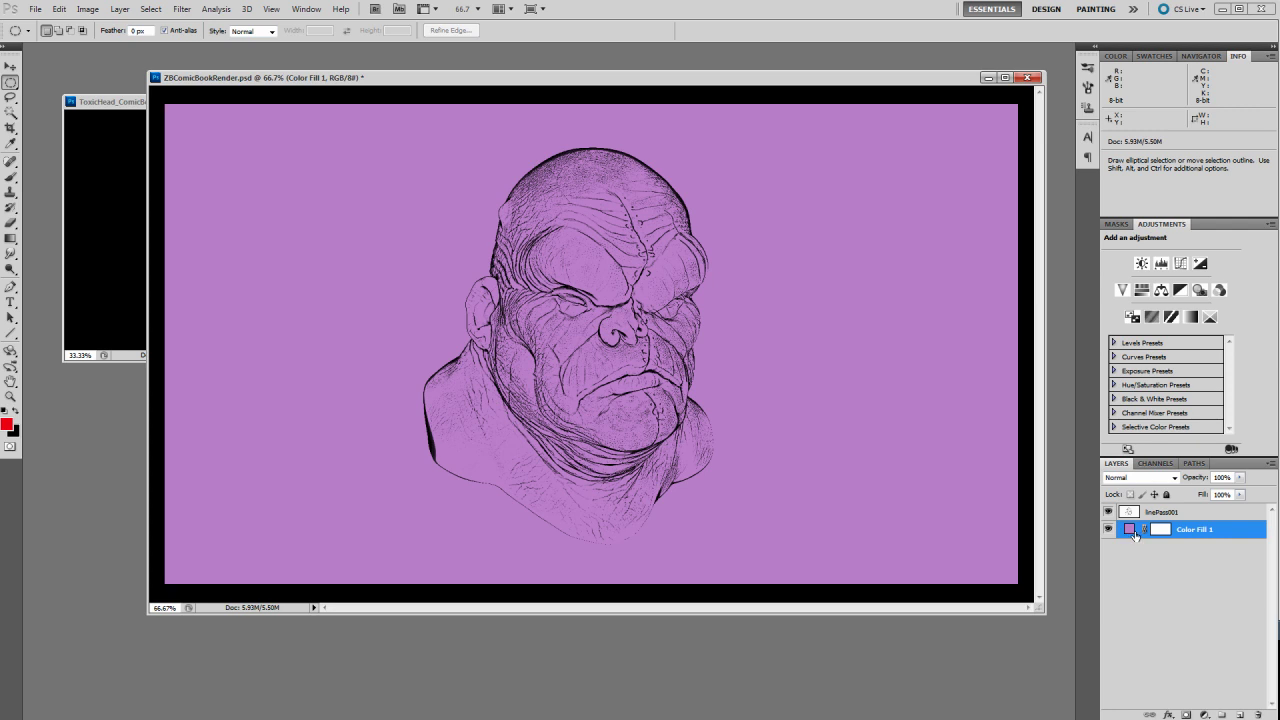
Recolor the solid fill beneath linePass001 to a saturated magenta pink (e540a9)
double_click(1130, 529)
left_click(780, 399)
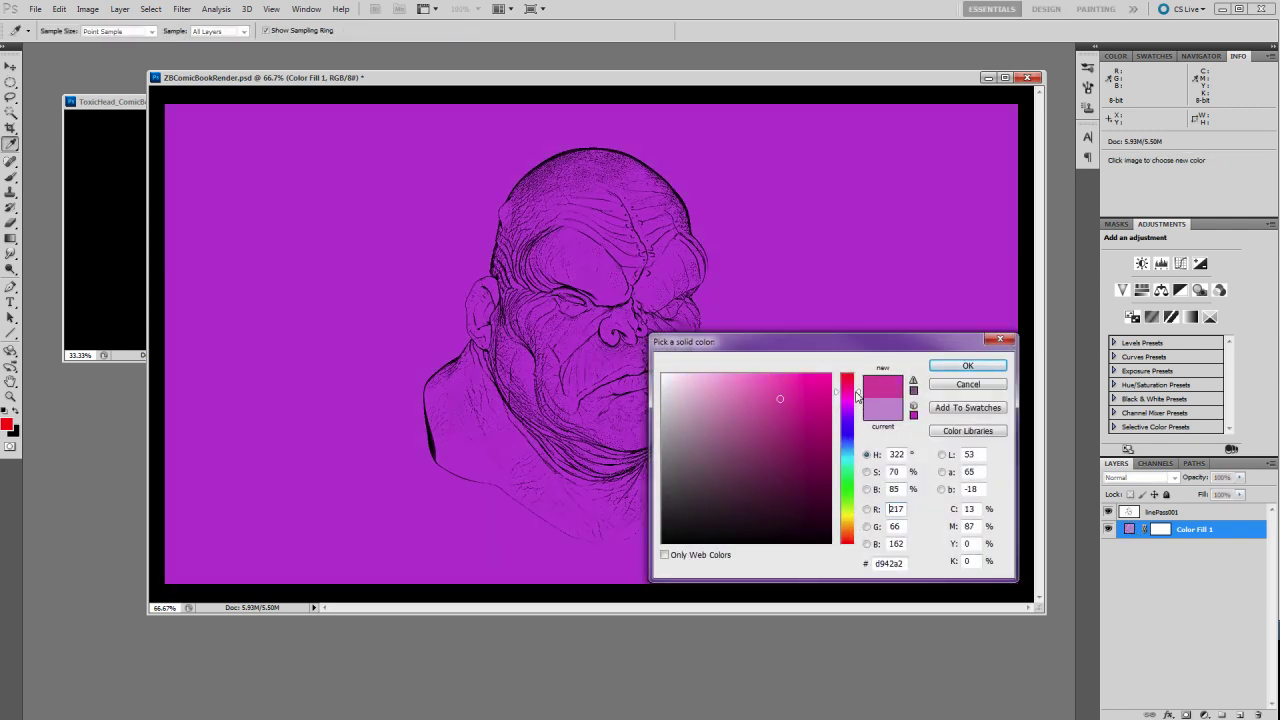
left_click(784, 390)
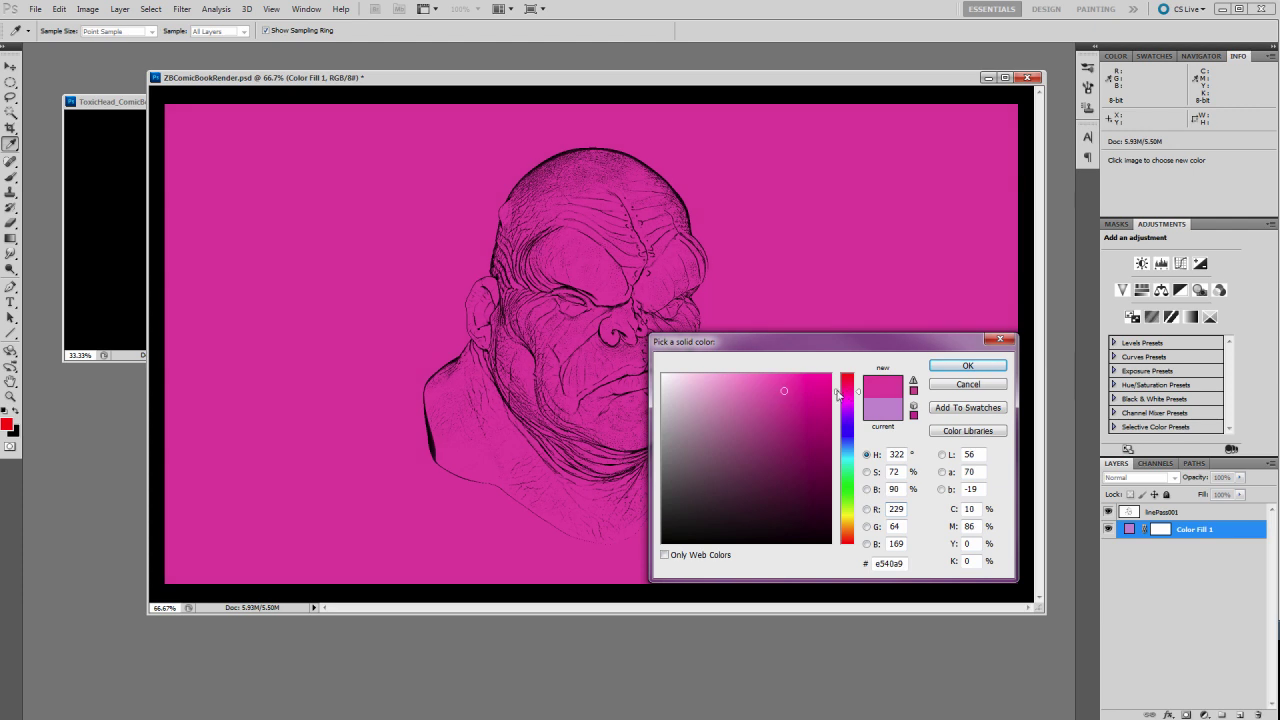
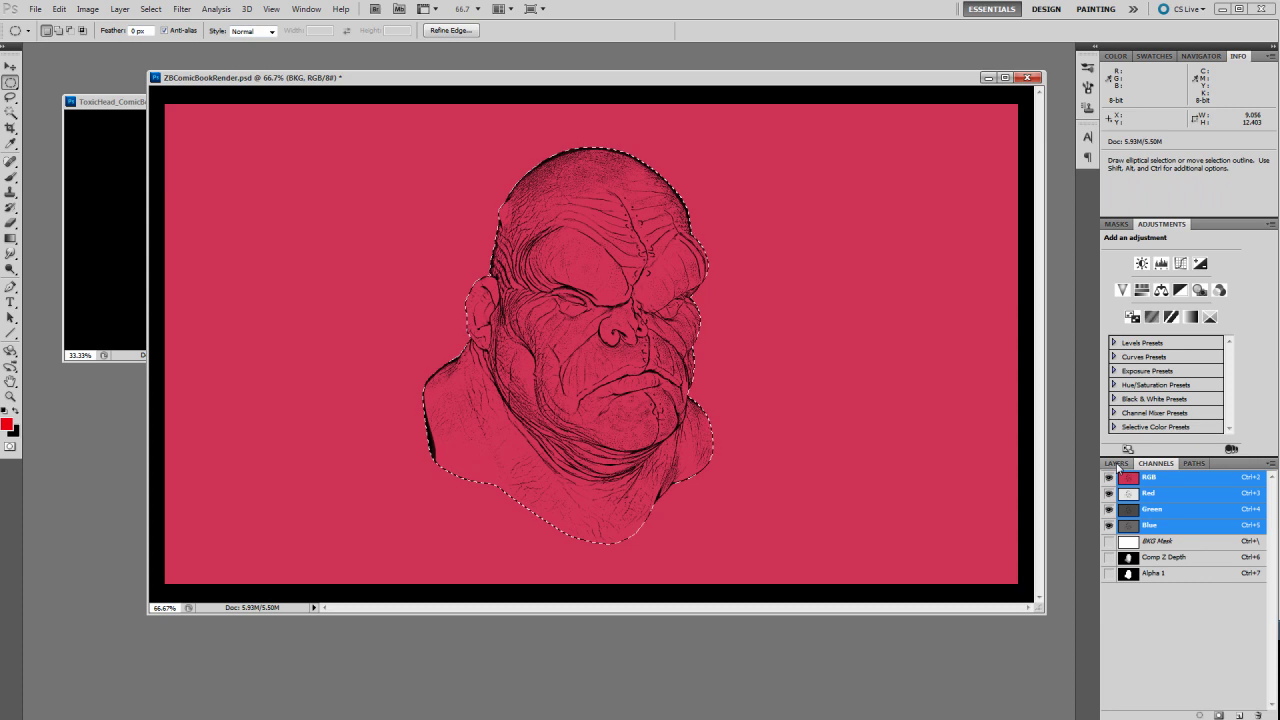
Add a Solid Color fill layer above BKG from the active head selection, colored muted green (50744c)
left_click(1116, 464)
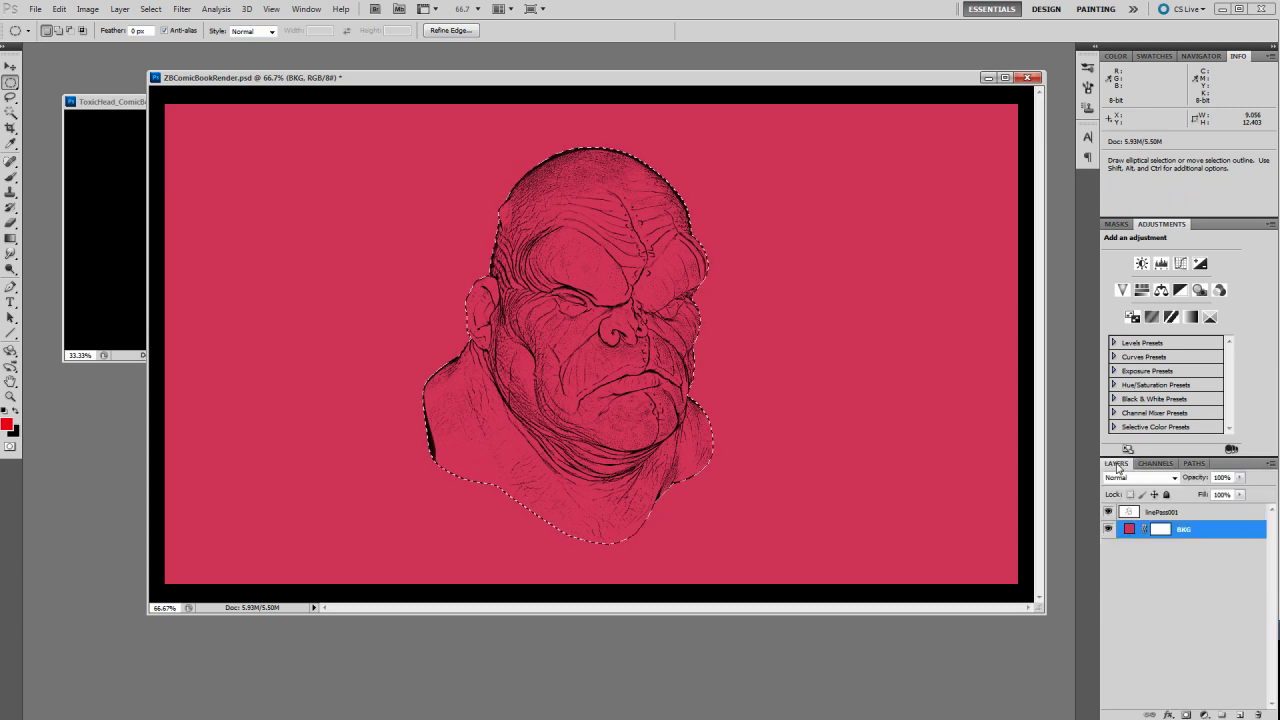
left_click(1204, 715)
left_click(1188, 438)
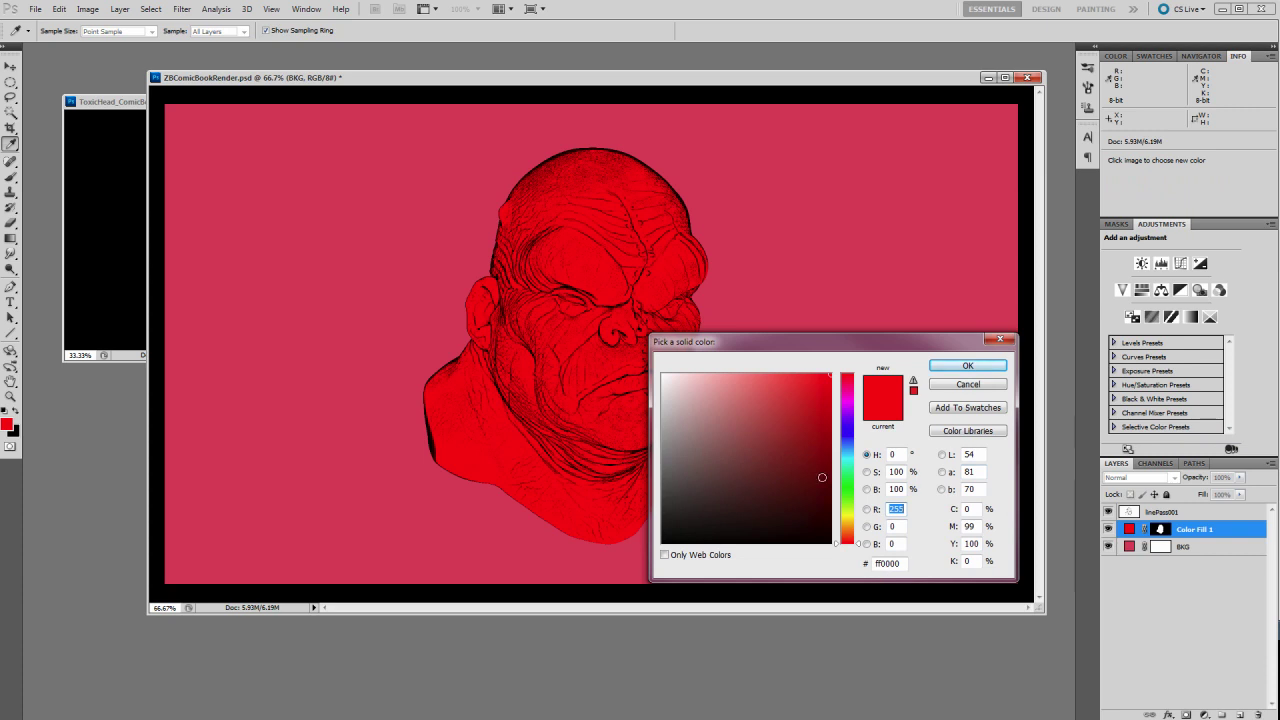
left_click(848, 489)
mouse_move(790, 474)
left_mouse_down()
mouse_move(768, 466)
mouse_move(733, 493)
mouse_move(716, 443)
mouse_move(722, 458)
left_mouse_up()
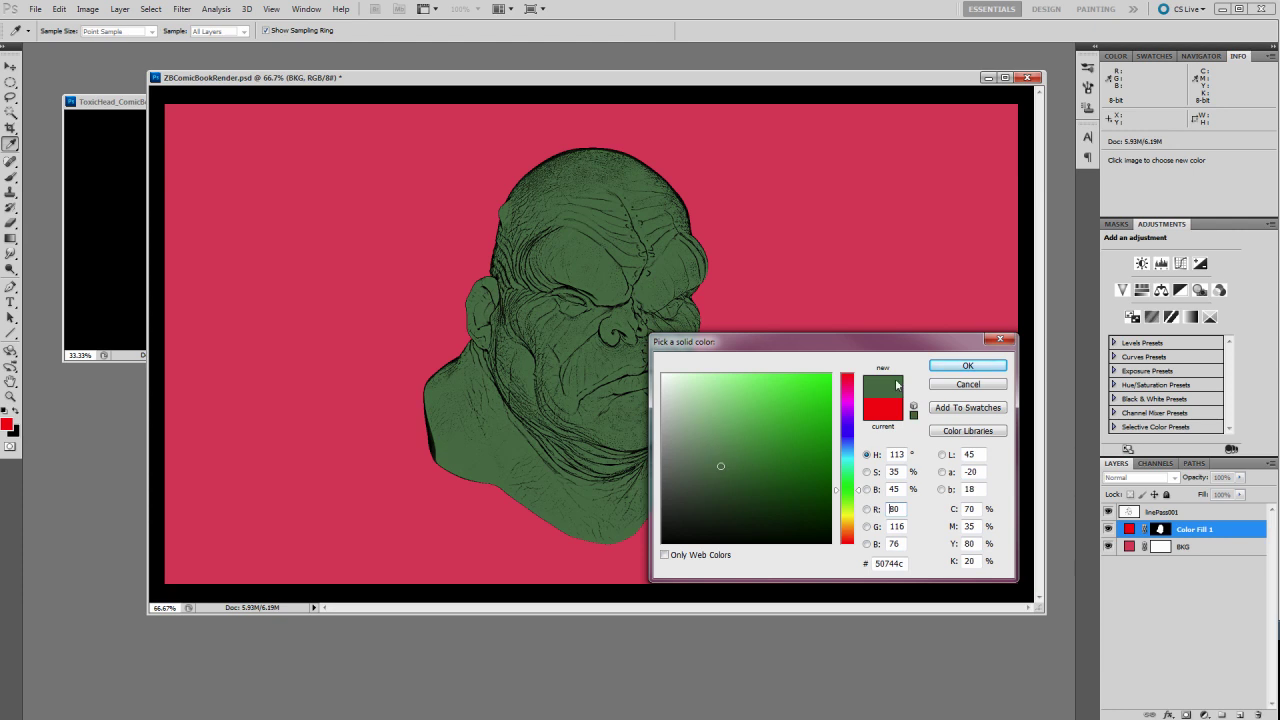
left_click(945, 366)
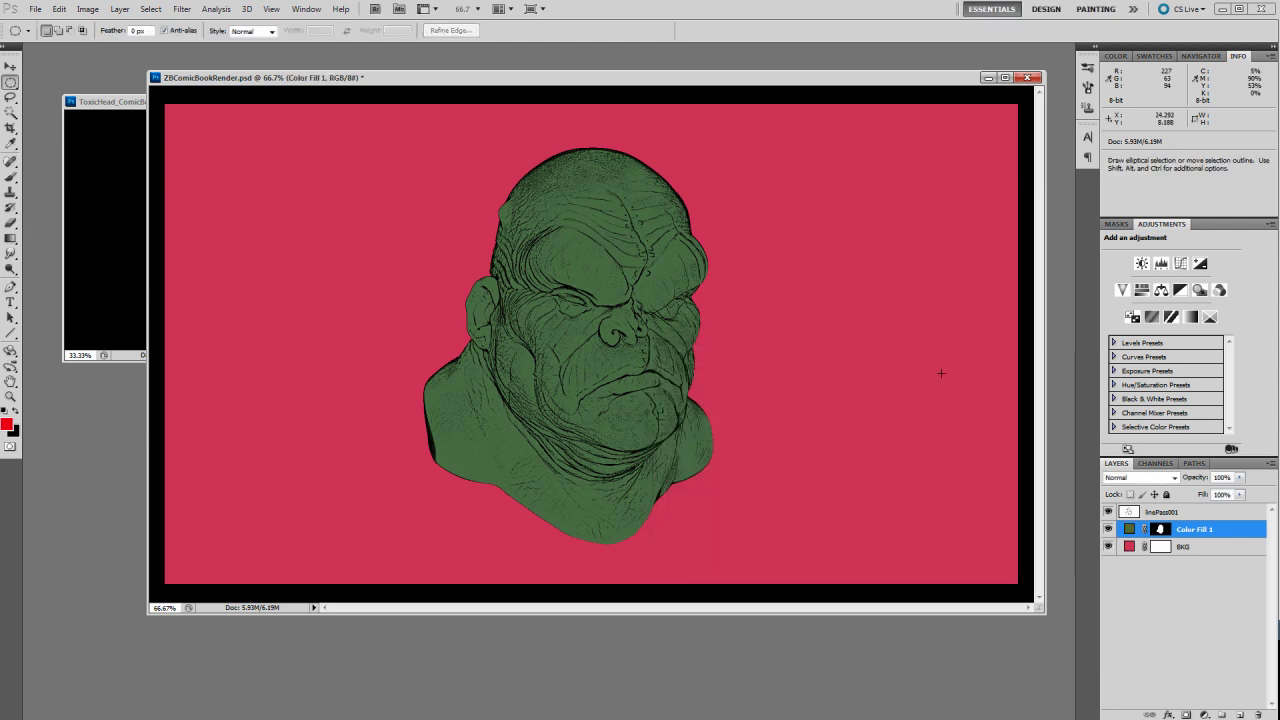
Darken the head's fill color to deep green (43633f)
left_click(1160, 530)
double_click(1128, 530)
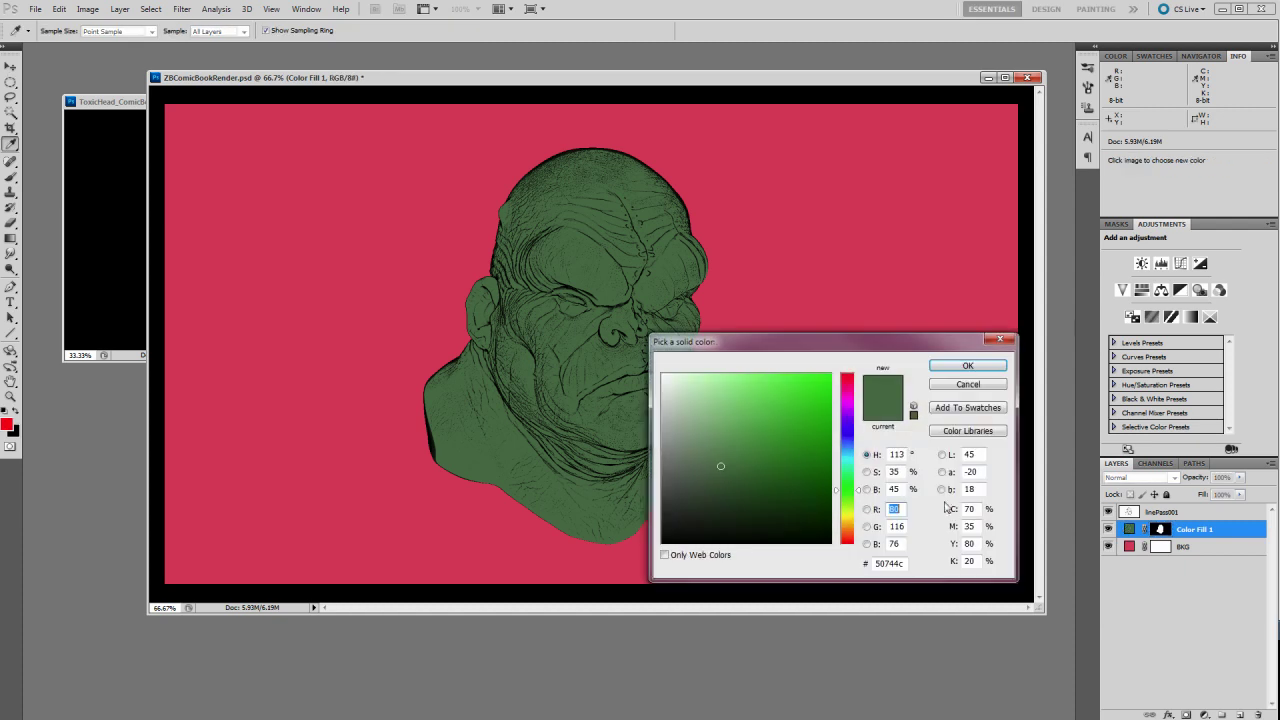
left_click_drag(720, 465, 723, 479)
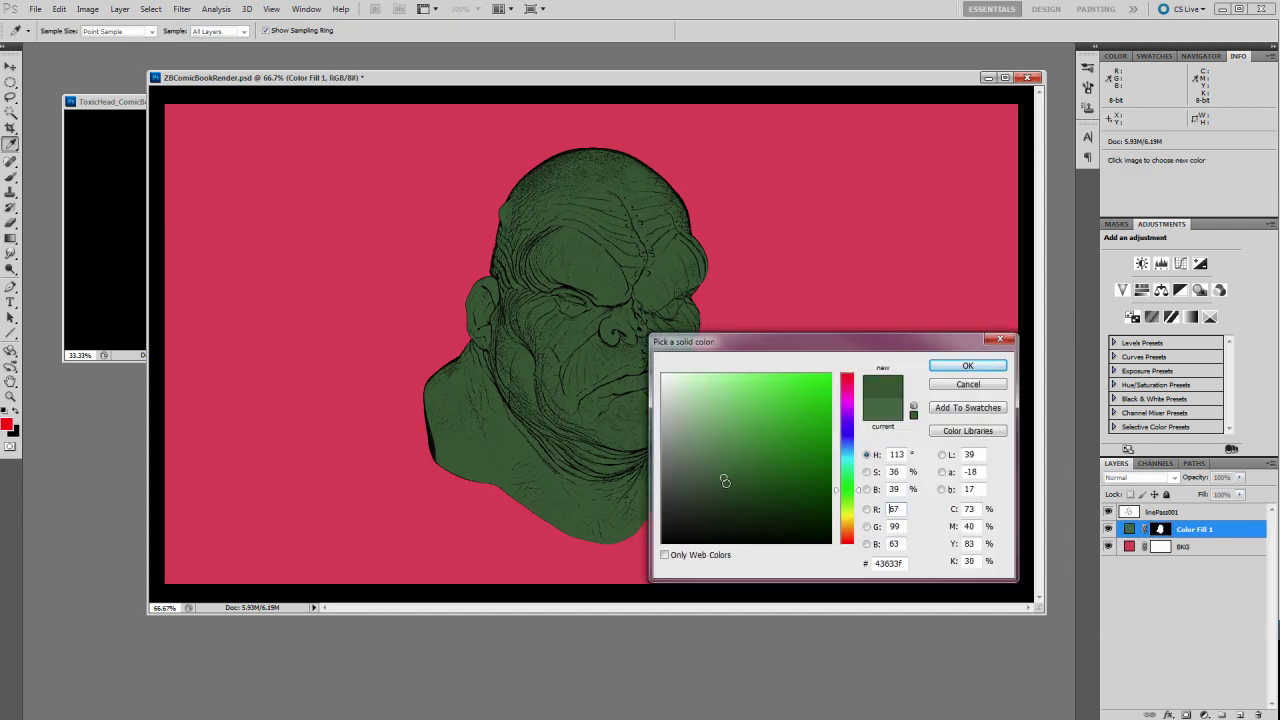
left_click(968, 365)
Paint a small C-shaped stroke in white on Color Fill 1's mask, beside the head, using the ComicBook_Nib_20 brush
left_click(1160, 530)
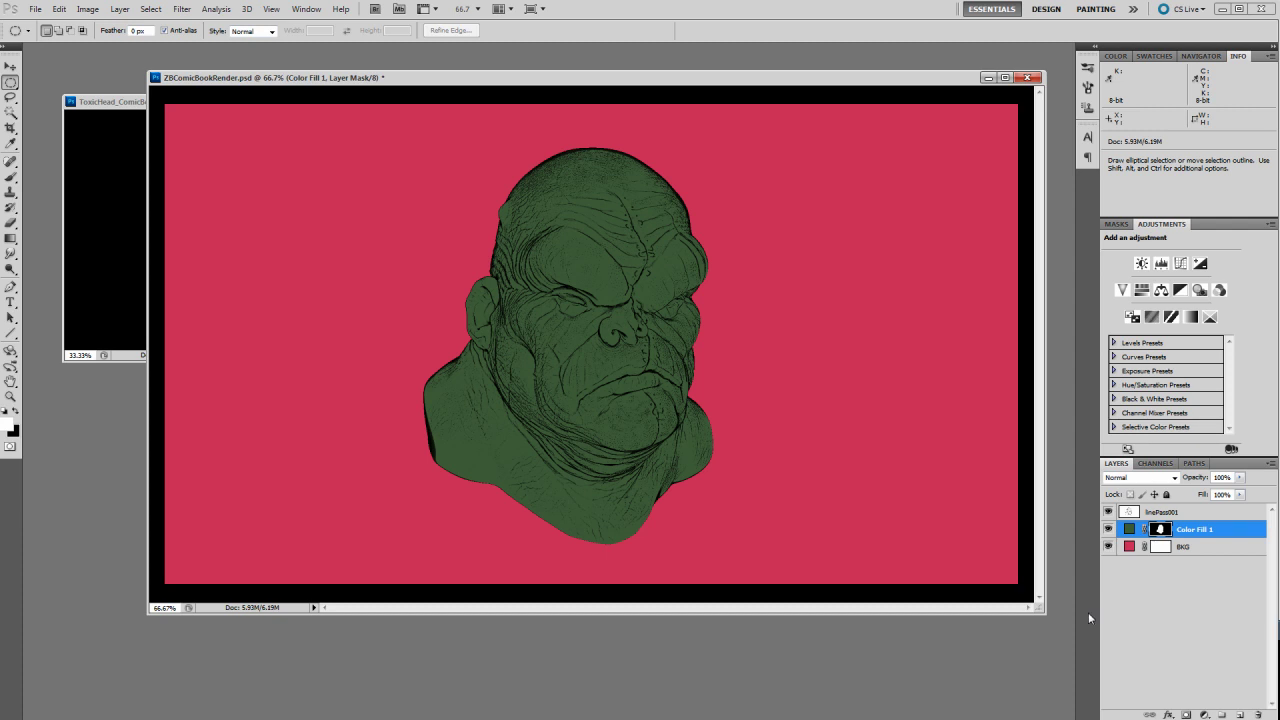
left_click_drag(1040, 609, 1064, 646)
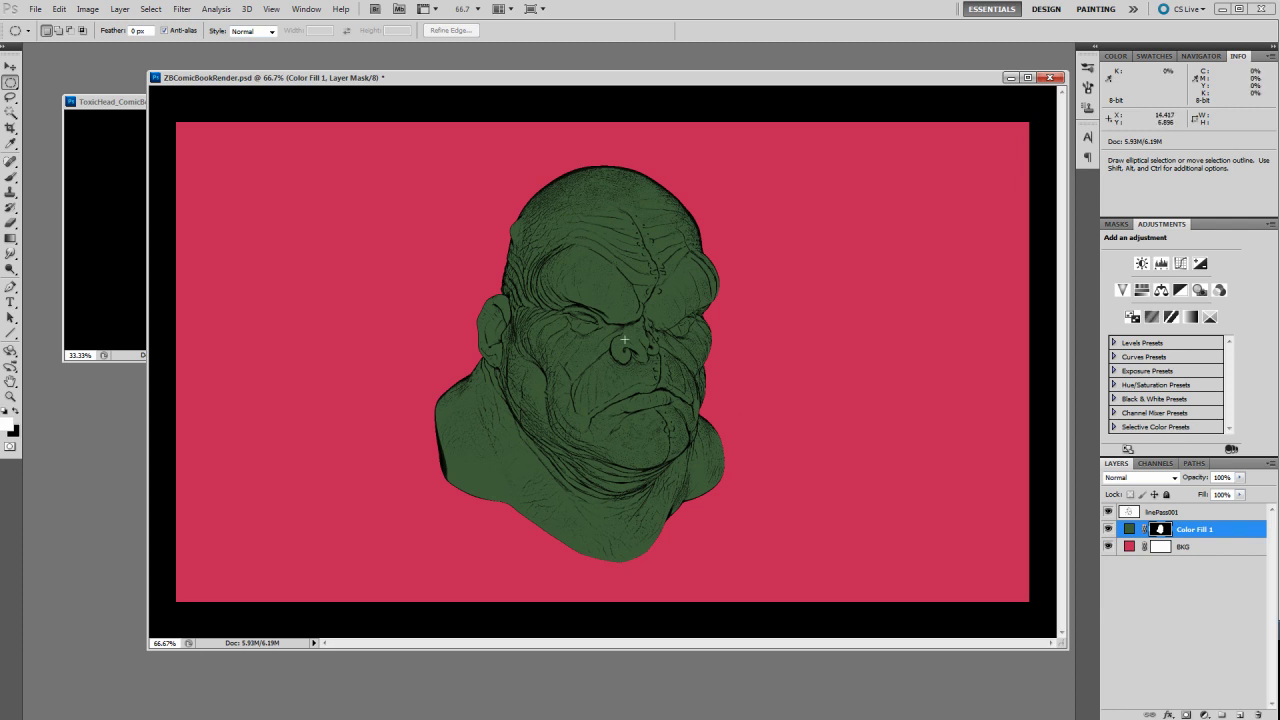
key("b")
left_click(29, 31)
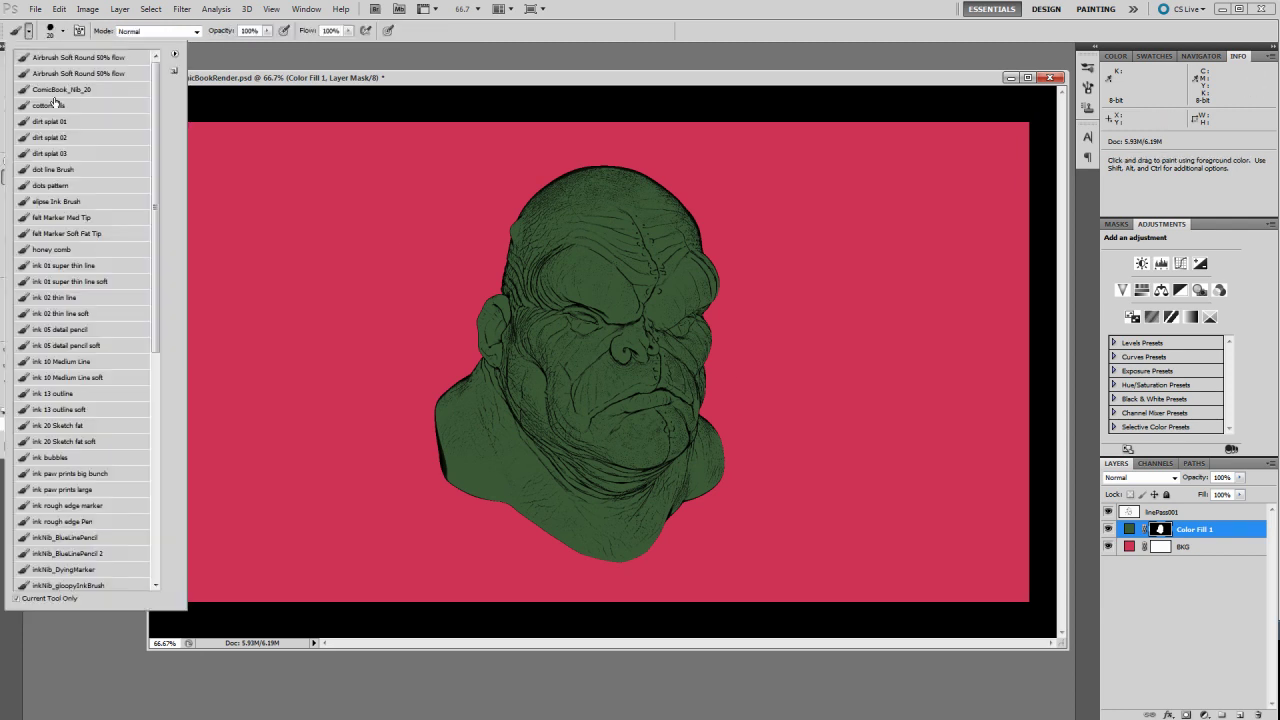
left_click(82, 89)
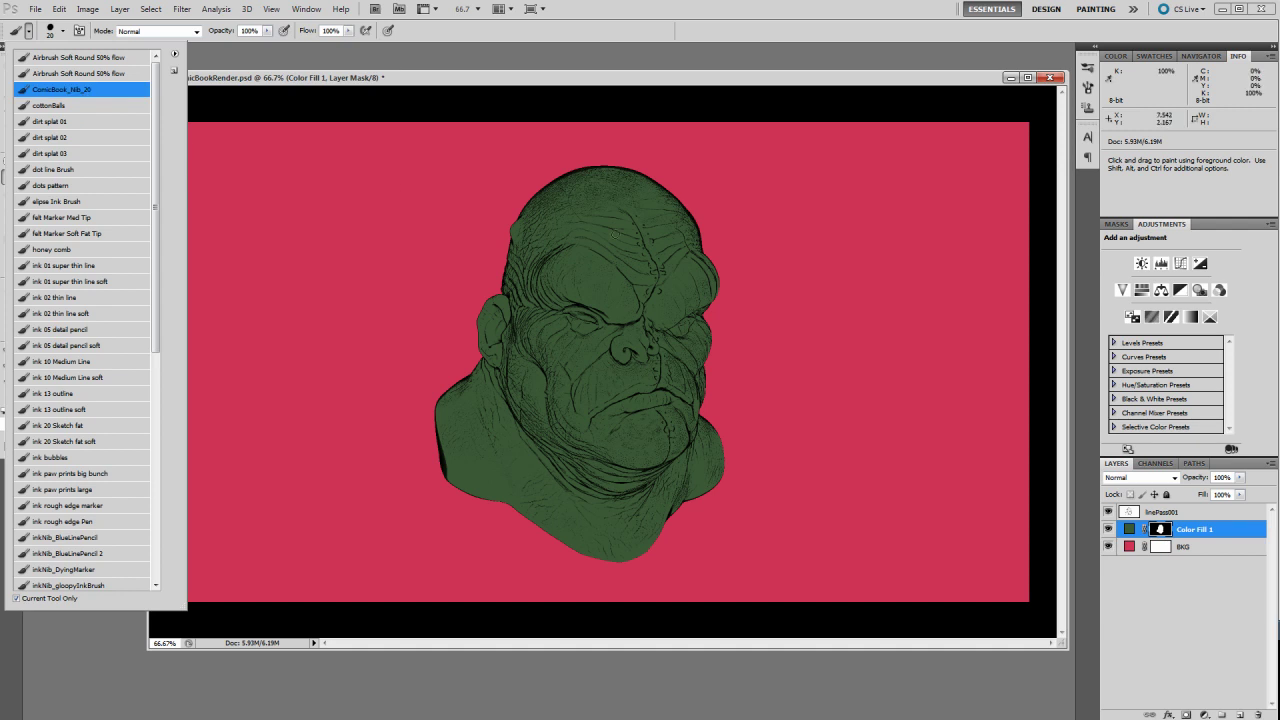
left_click(855, 313)
left_click_drag(850, 316, 878, 338)
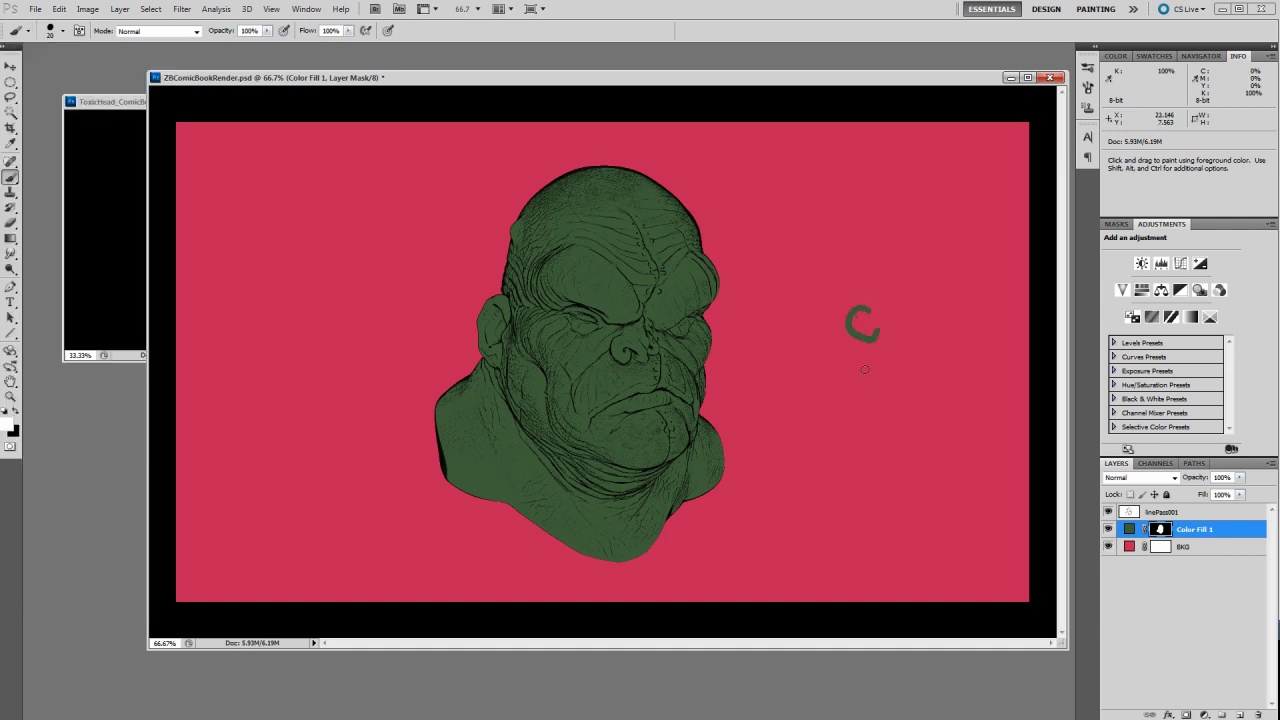
Paint white curls on the head fill's mask above and below the C-shaped stroke, with small dots inside it
double_click(1162, 531)
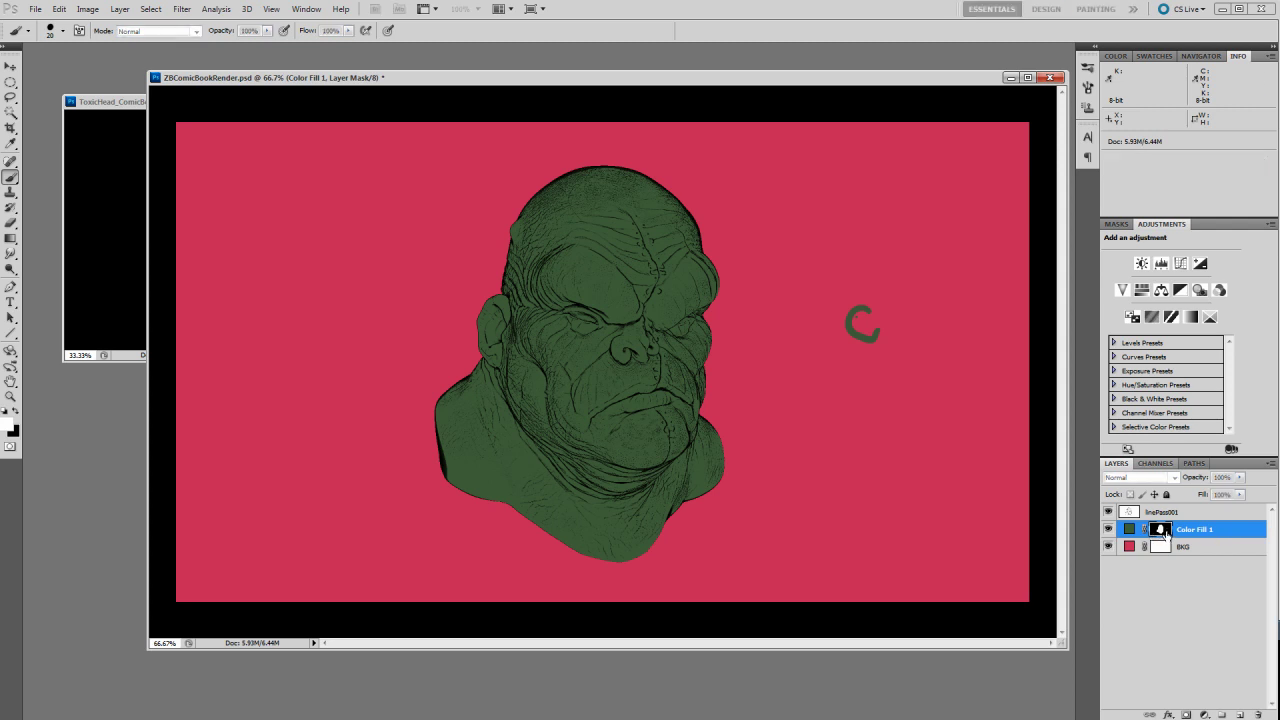
key("Return")
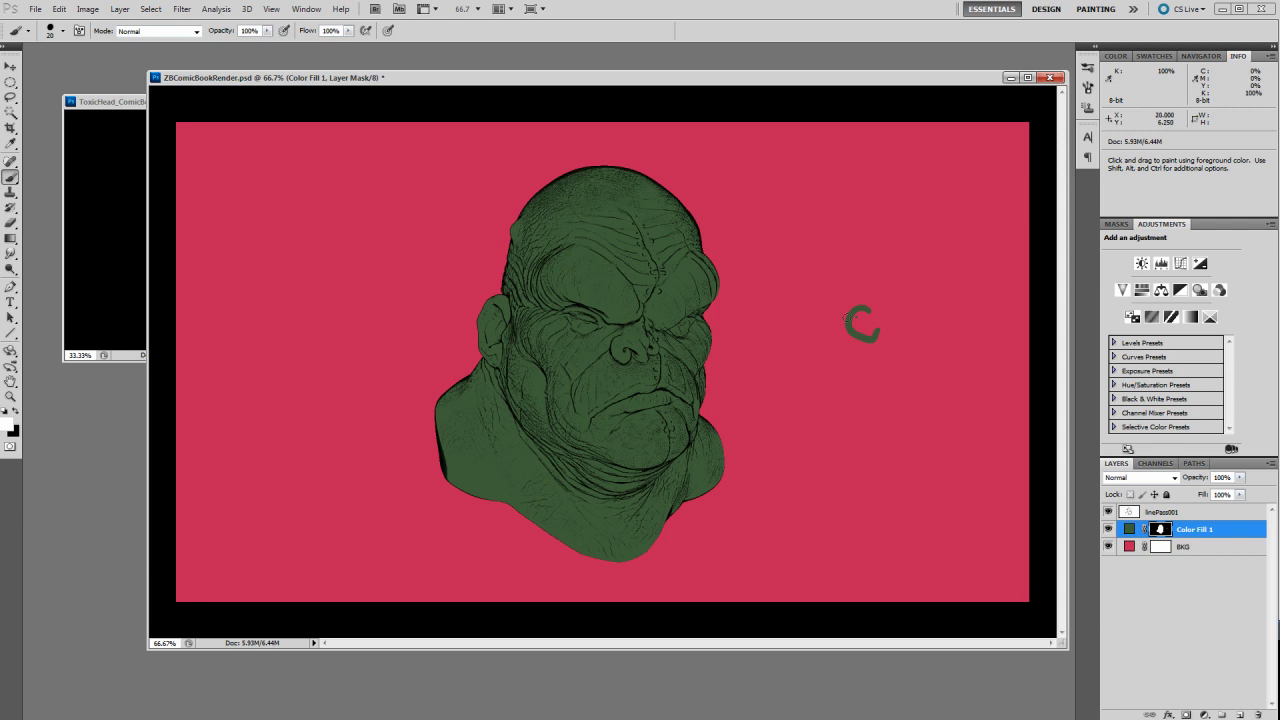
left_click(863, 323)
mouse_move(876, 314)
left_mouse_down()
mouse_move(884, 300)
mouse_move(852, 278)
mouse_move(878, 242)
mouse_move(846, 233)
left_mouse_up()
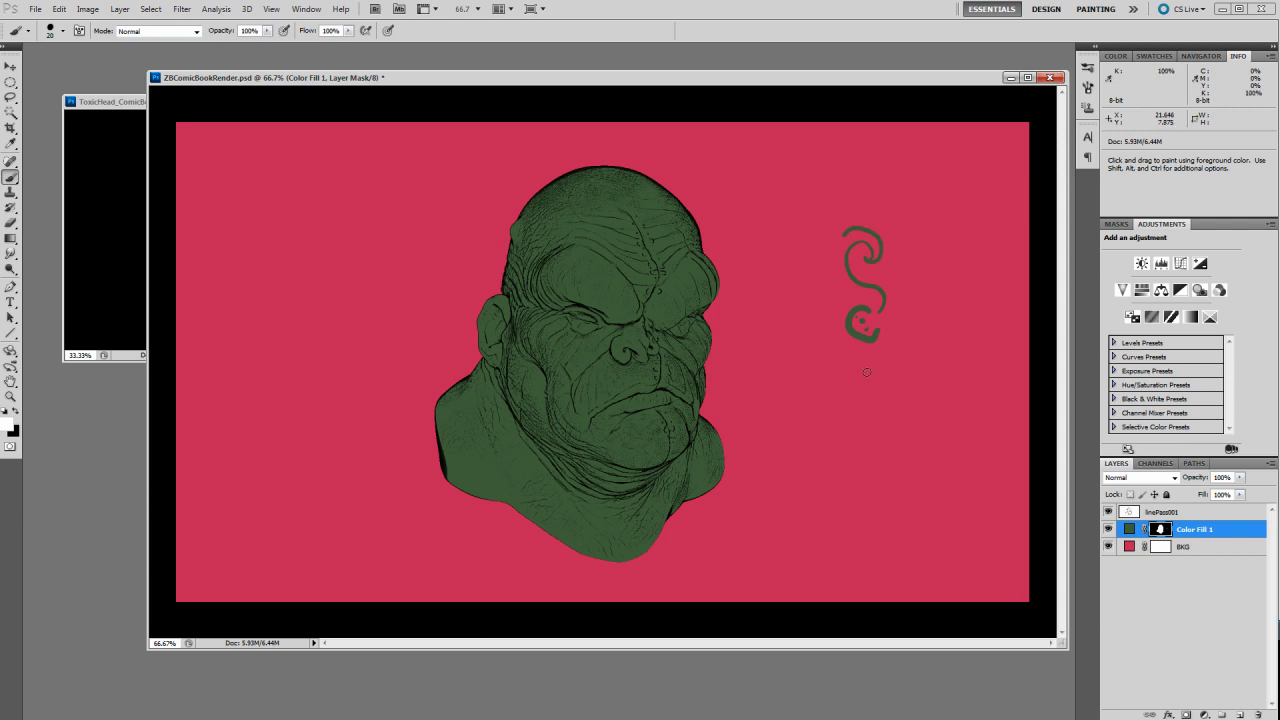
mouse_move(864, 358)
left_mouse_down()
mouse_move(885, 403)
mouse_move(854, 422)
mouse_move(871, 427)
mouse_move(863, 401)
mouse_move(820, 391)
left_mouse_up()
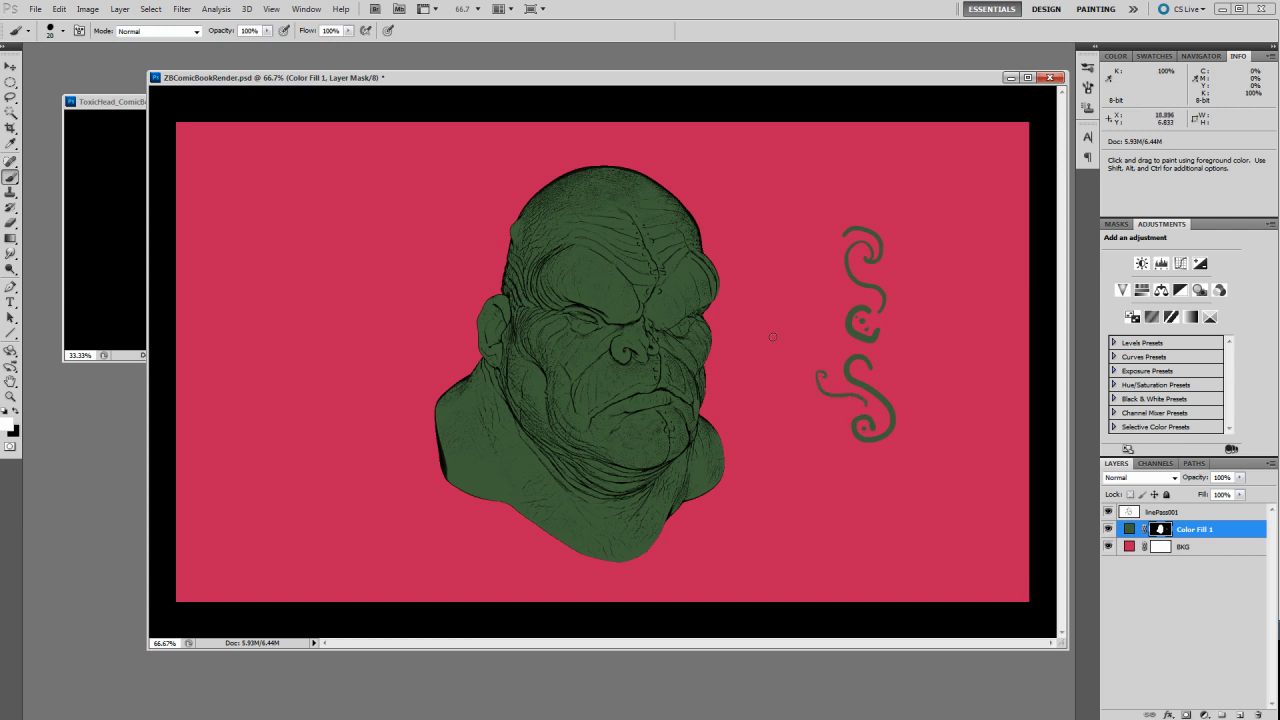
Paint over the curls on the mask with the Airbrush Soft Round 50% flow brush, enlarging it to size 100
left_click(28, 31)
left_click(80, 57)
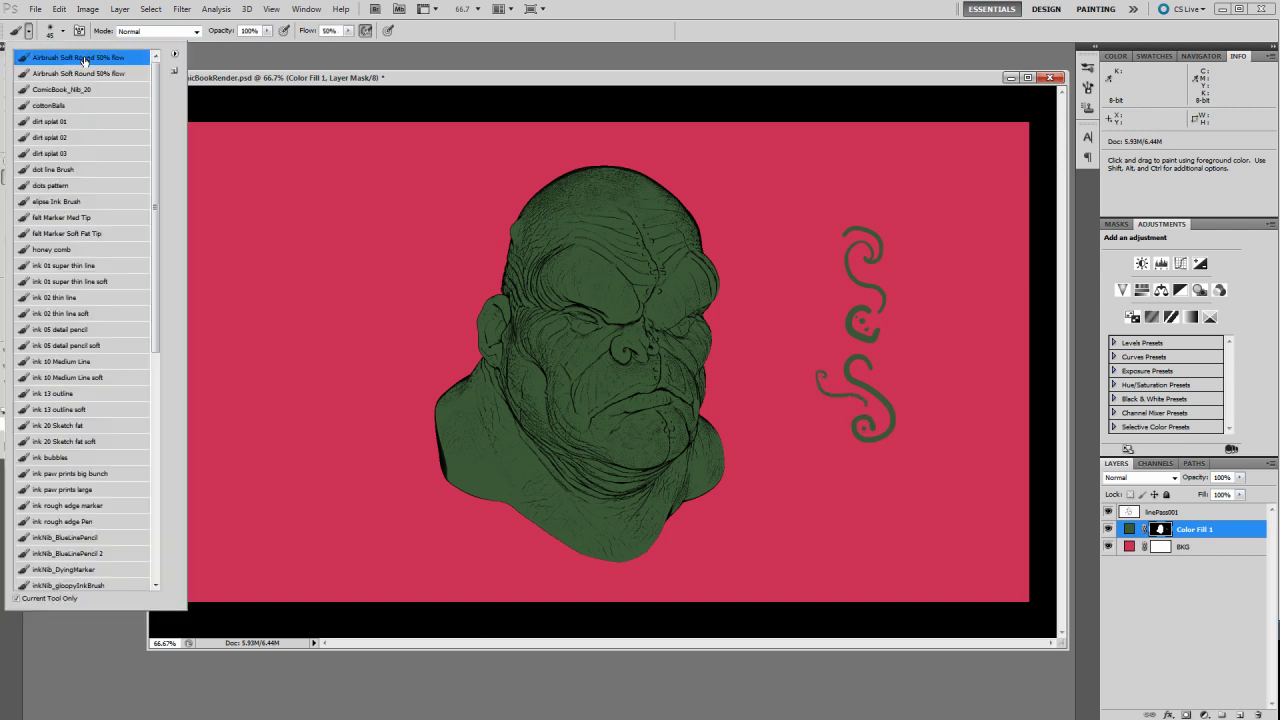
left_click(869, 316)
key("bracketright")
key("bracketright")
mouse_move(866, 318)
left_mouse_down()
mouse_move(887, 344)
mouse_move(866, 323)
mouse_move(848, 330)
mouse_move(872, 299)
mouse_move(872, 313)
mouse_move(848, 253)
mouse_move(874, 259)
mouse_move(854, 225)
mouse_move(853, 260)
mouse_move(884, 305)
mouse_move(848, 376)
mouse_move(868, 389)
mouse_move(869, 432)
mouse_move(857, 424)
mouse_move(872, 391)
mouse_move(865, 357)
mouse_move(840, 371)
mouse_move(866, 404)
mouse_move(821, 363)
mouse_move(834, 395)
mouse_move(873, 401)
mouse_move(851, 351)
mouse_move(818, 376)
mouse_move(839, 348)
mouse_move(868, 375)
mouse_move(853, 324)
mouse_move(866, 332)
mouse_move(875, 312)
mouse_move(852, 242)
mouse_move(873, 239)
mouse_move(837, 247)
mouse_move(853, 242)
mouse_move(888, 306)
mouse_move(862, 256)
mouse_move(814, 235)
mouse_move(868, 263)
mouse_move(849, 229)
mouse_move(815, 250)
mouse_move(871, 255)
mouse_move(852, 353)
mouse_move(862, 350)
mouse_move(859, 376)
mouse_move(870, 370)
mouse_move(874, 438)
mouse_move(852, 427)
mouse_move(886, 397)
mouse_move(843, 409)
mouse_move(825, 342)
mouse_move(882, 347)
mouse_move(848, 312)
left_mouse_up()
key("bracketright")
key("bracketright")
key("bracketright")
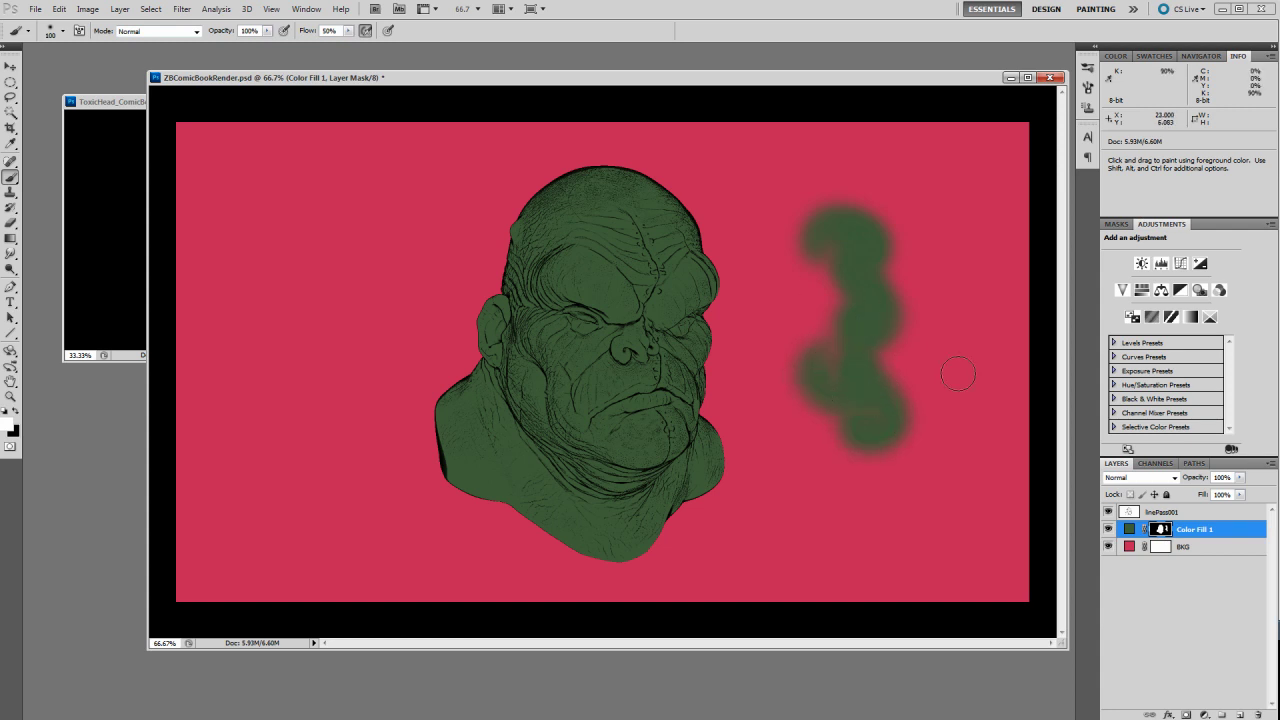
Recolor the head's fill layer to a grayish green (5b6f59)
double_click(1129, 529)
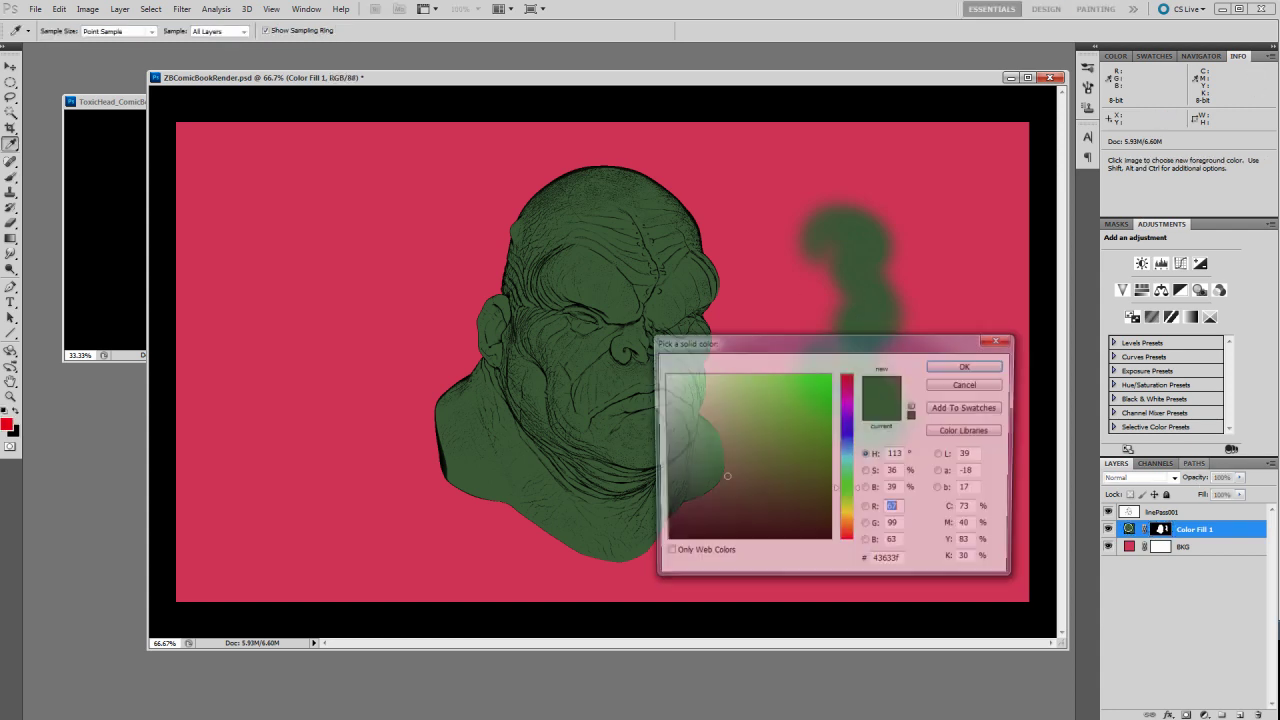
left_click_drag(792, 341, 864, 385)
left_click(776, 523)
left_click(766, 517)
left_click(1039, 409)
key("b")
Recolor the BKG fill layer to a dark maroon (4a292f)
double_click(1127, 547)
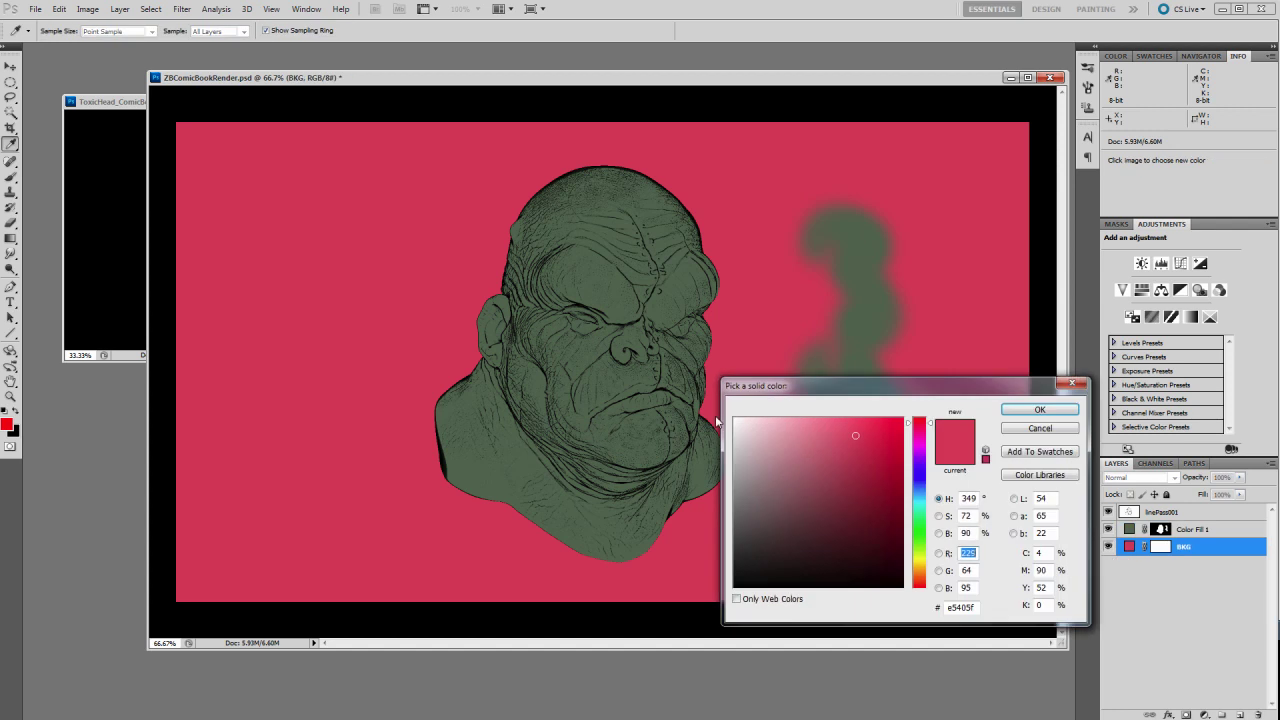
mouse_move(880, 470)
left_mouse_down()
mouse_move(886, 428)
mouse_move(908, 425)
left_mouse_up()
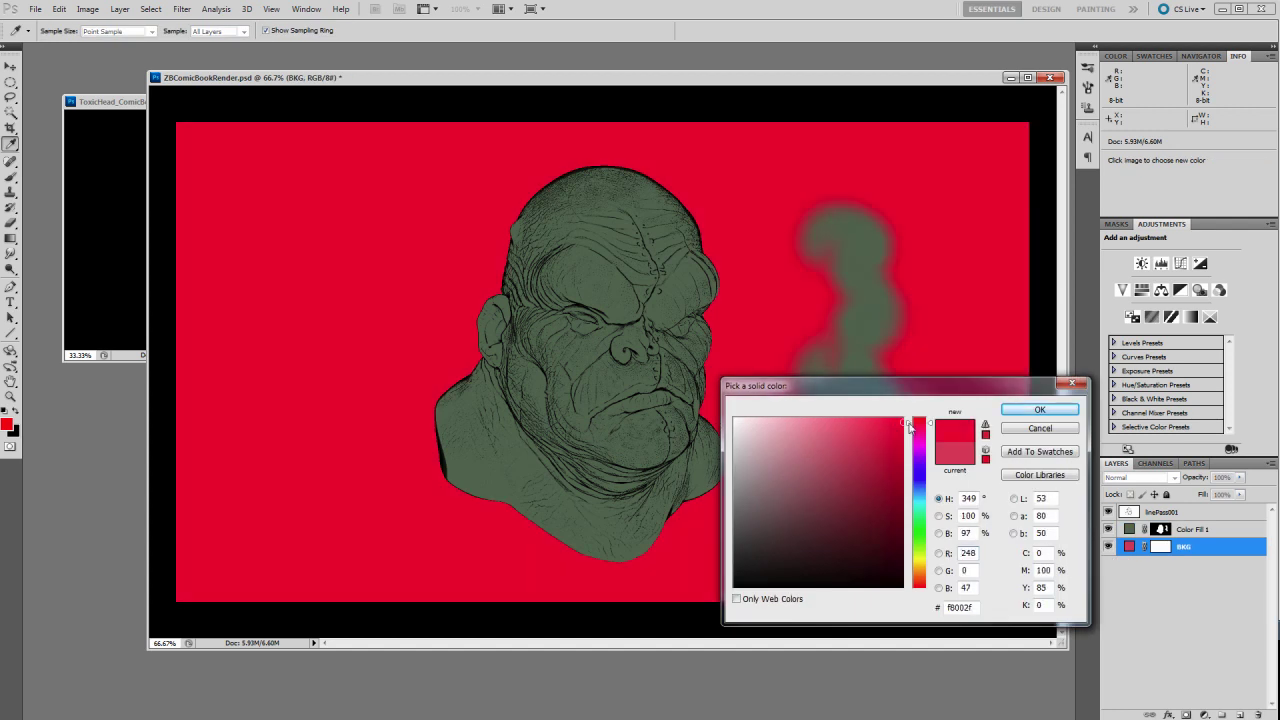
mouse_move(896, 492)
left_mouse_down()
mouse_move(829, 543)
mouse_move(808, 546)
mouse_move(802, 523)
mouse_move(806, 536)
left_mouse_up()
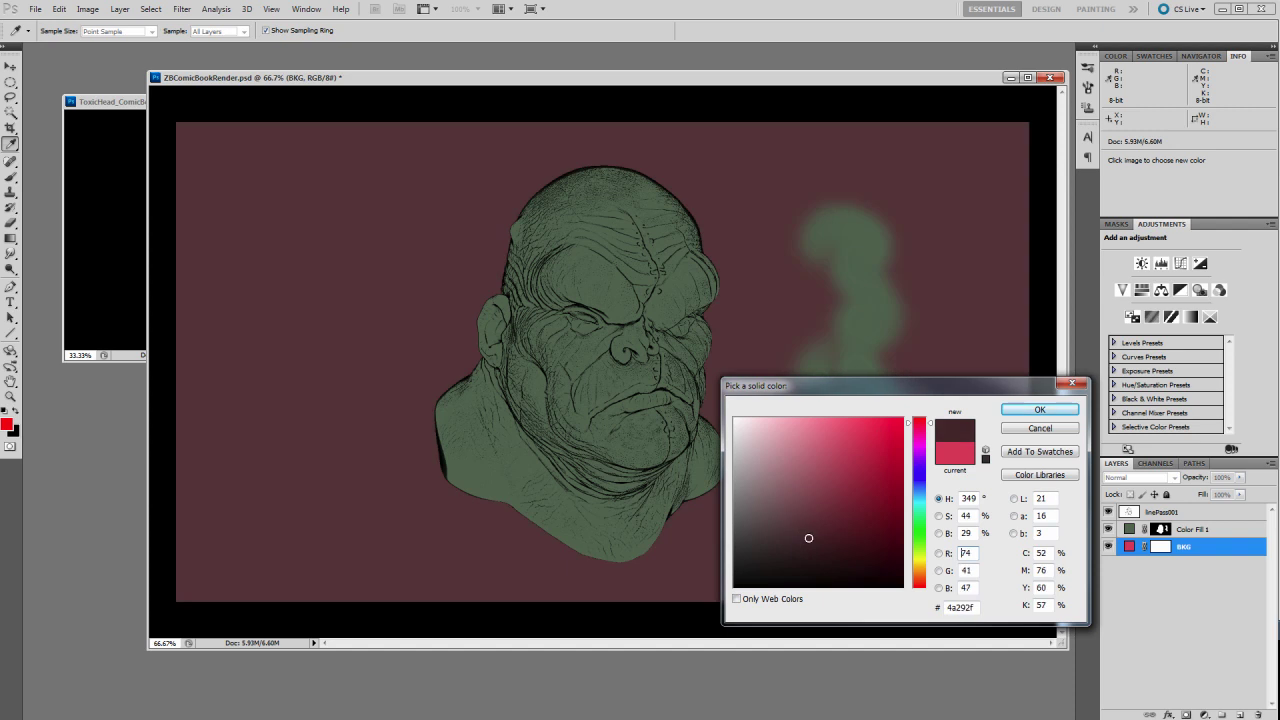
left_click(1040, 409)
key("b")
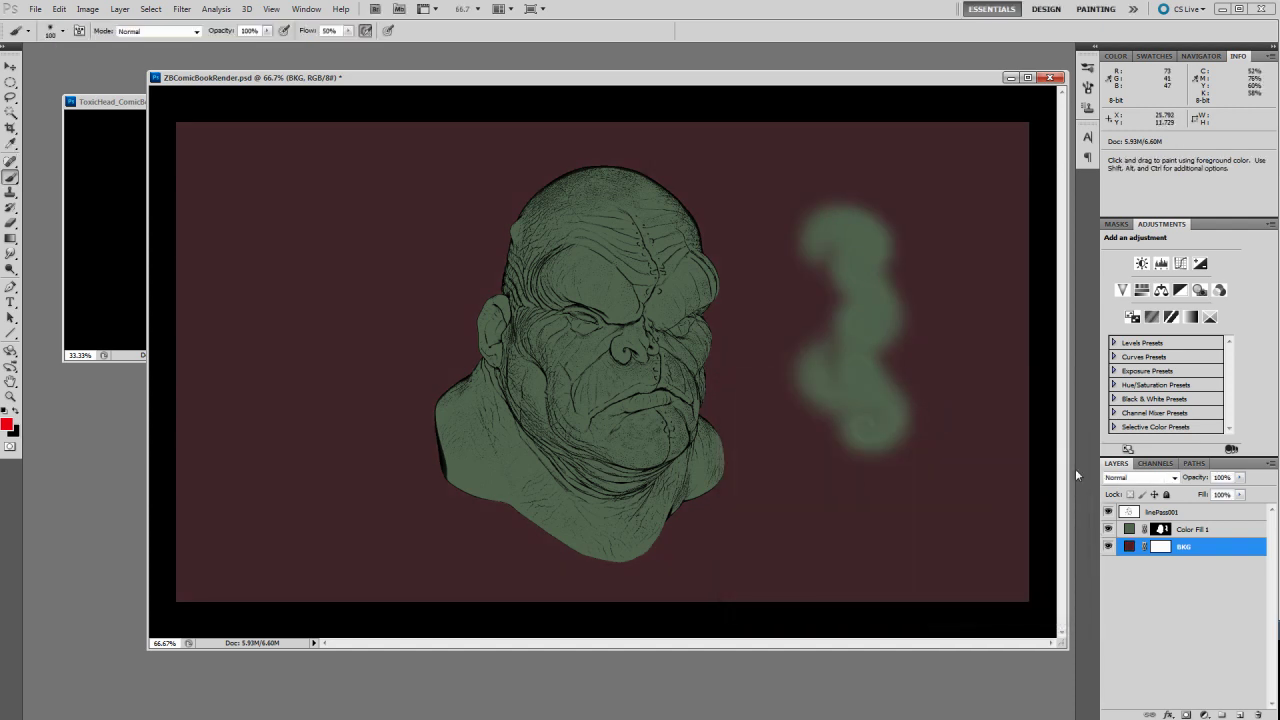
Recolor the head's fill layer to a muted golden brown
double_click(1130, 530)
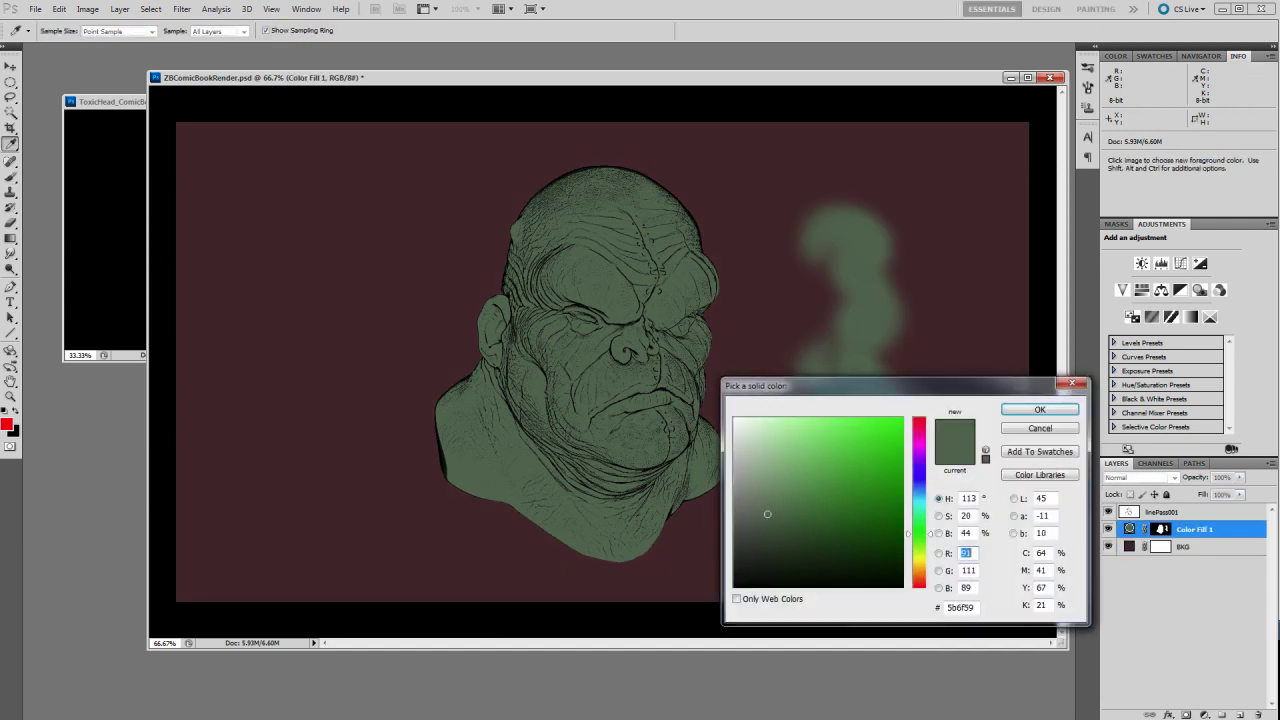
left_click_drag(930, 537, 930, 577)
left_click(826, 510)
left_click_drag(831, 500, 812, 497)
left_click(1039, 410)
key("b")
key("d")
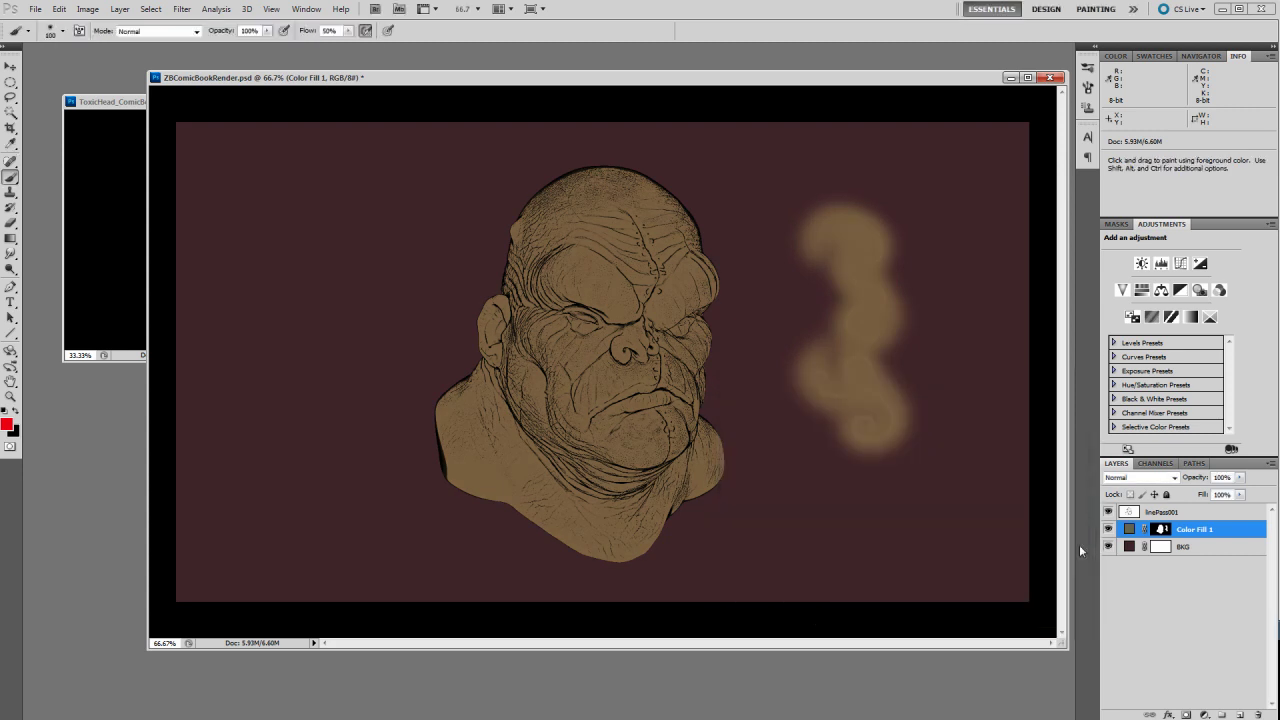
Paint and erase test strokes on the fill layer's mask beside the head with the ComicBook_Nib_20 brush
left_click(28, 31)
left_click(62, 90)
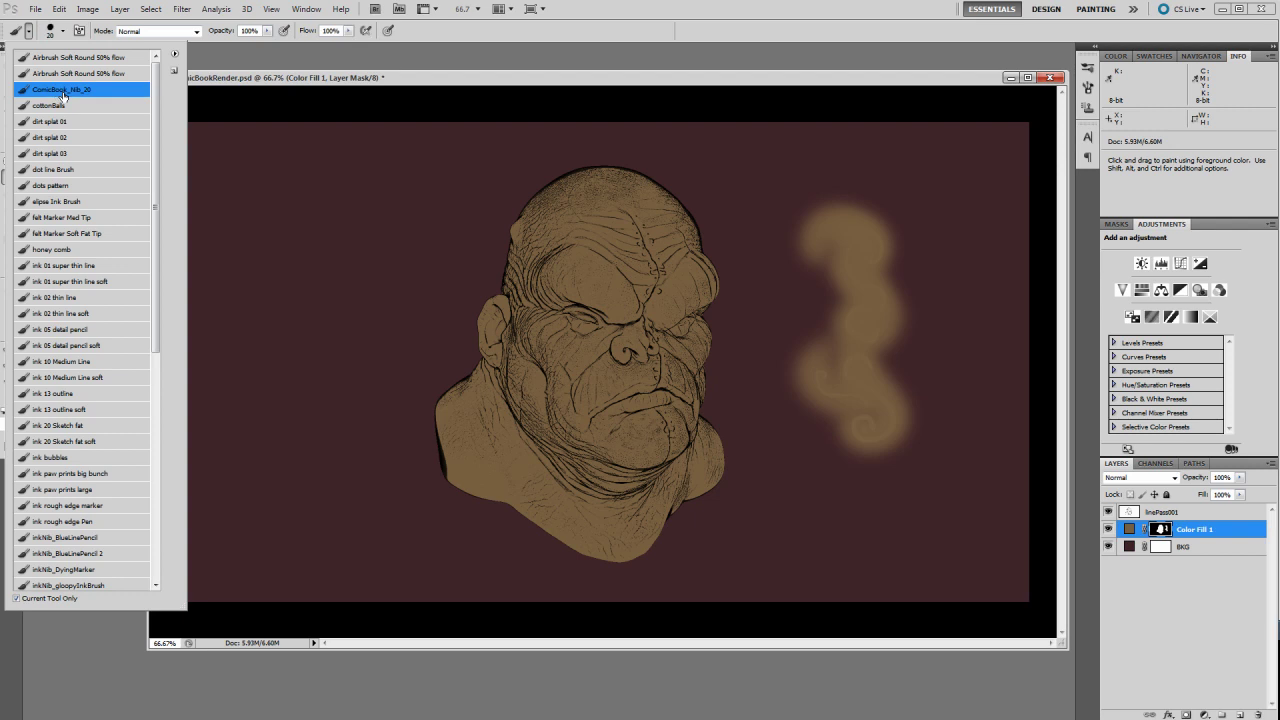
left_click(913, 283)
mouse_move(909, 280)
left_mouse_down()
mouse_move(925, 255)
mouse_move(892, 313)
left_mouse_up()
key("x")
mouse_move(889, 271)
left_mouse_down()
mouse_move(806, 345)
mouse_move(825, 315)
mouse_move(778, 379)
mouse_move(811, 323)
mouse_move(788, 396)
mouse_move(837, 319)
mouse_move(816, 382)
mouse_move(853, 350)
mouse_move(841, 337)
mouse_move(908, 323)
mouse_move(822, 446)
mouse_move(840, 376)
mouse_move(840, 408)
mouse_move(884, 341)
mouse_move(843, 491)
mouse_move(905, 364)
mouse_move(916, 391)
mouse_move(910, 430)
left_mouse_up()
key("e")
key("x")
key("b")
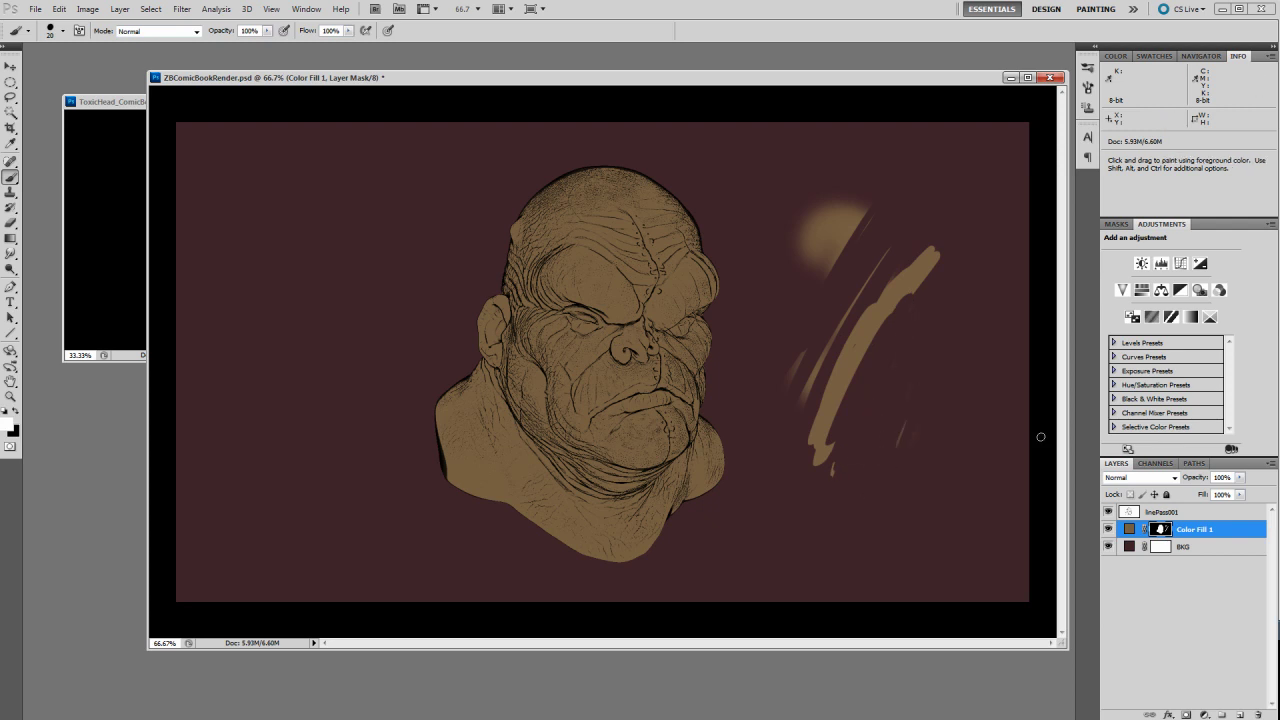
mouse_move(901, 414)
left_mouse_down()
mouse_move(876, 386)
mouse_move(852, 458)
mouse_move(900, 400)
left_mouse_up()
Erase all remaining test strokes and airbrush curls beside the head from the fill layer's mask
key("e")
mouse_move(909, 480)
left_mouse_down()
mouse_move(882, 405)
mouse_move(872, 430)
mouse_move(838, 385)
mouse_move(855, 487)
mouse_move(800, 360)
mouse_move(800, 410)
mouse_move(883, 436)
mouse_move(820, 296)
mouse_move(888, 395)
mouse_move(910, 355)
mouse_move(925, 260)
mouse_move(867, 310)
mouse_move(937, 321)
mouse_move(907, 301)
mouse_move(889, 329)
mouse_move(837, 163)
mouse_move(840, 220)
mouse_move(885, 344)
left_mouse_up()
key("bracketright")
key("bracketright")
key("bracketright")
key("bracketright")
key("bracketright")
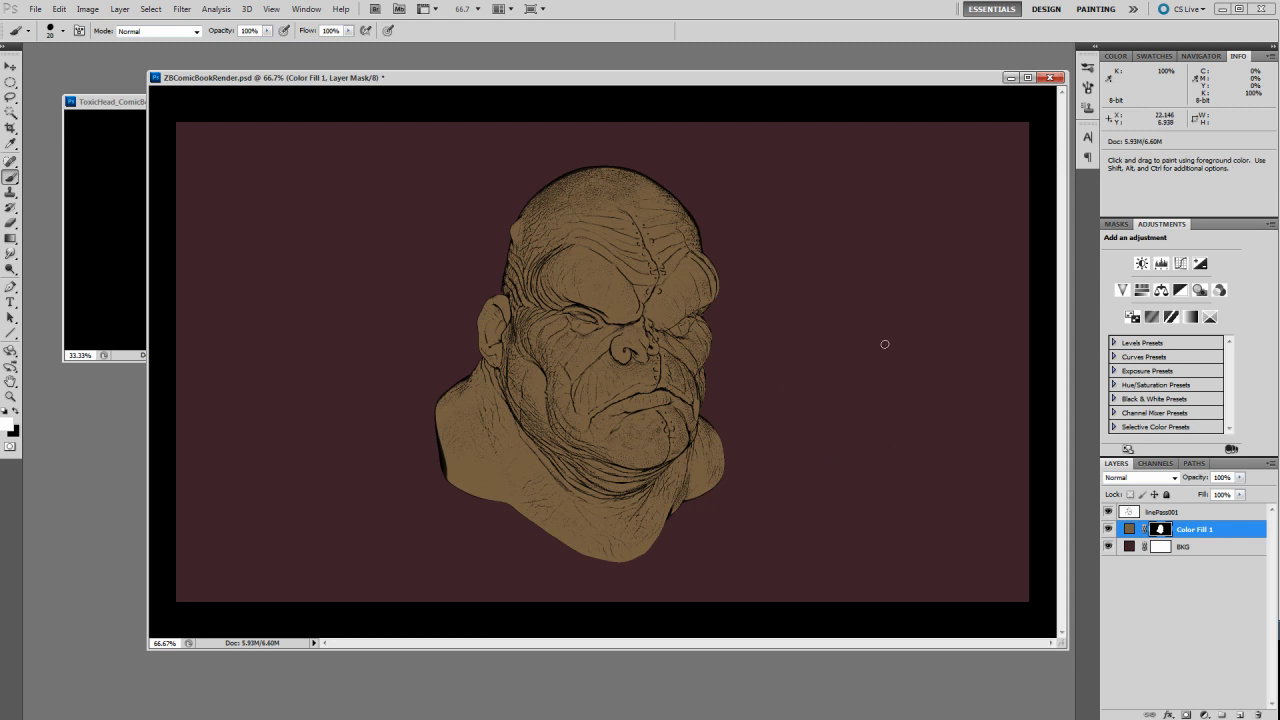
key("alt+space")
left_click(842, 363, "alt")
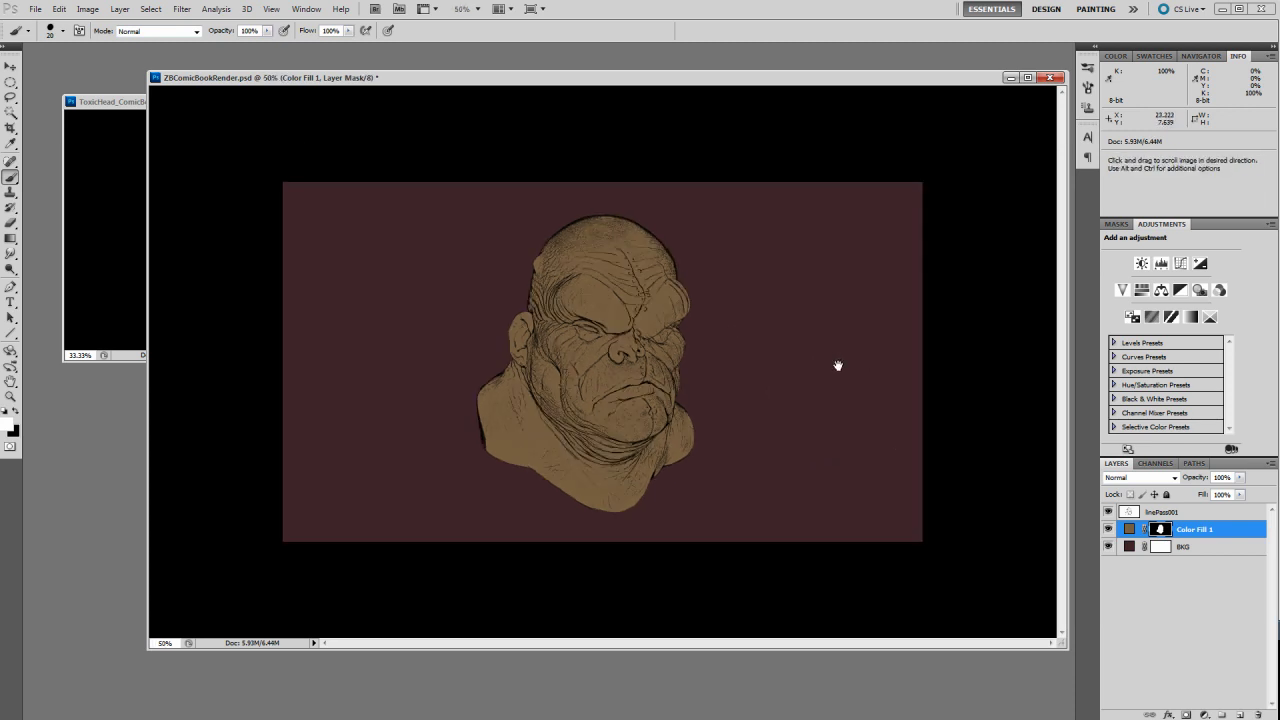
left_click(838, 363, "ctrl")
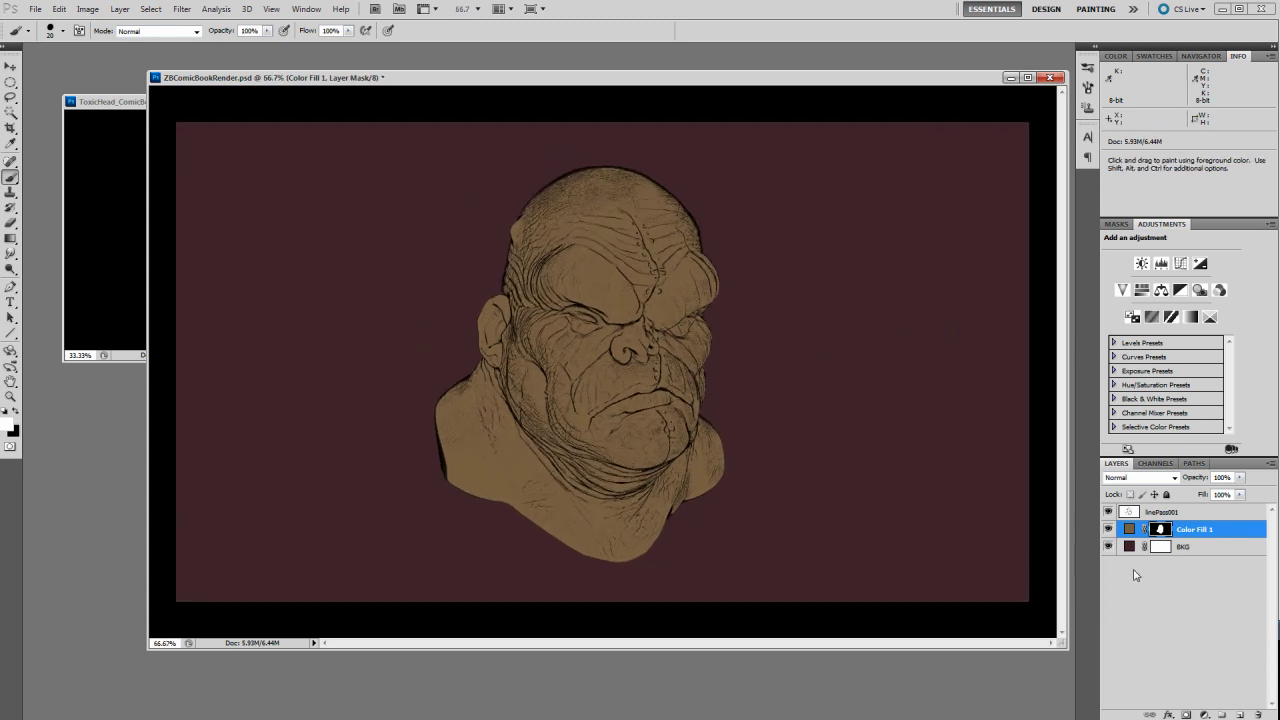
Rename the head's Color Fill 1 layer to "base fill"
left_click(1161, 513)
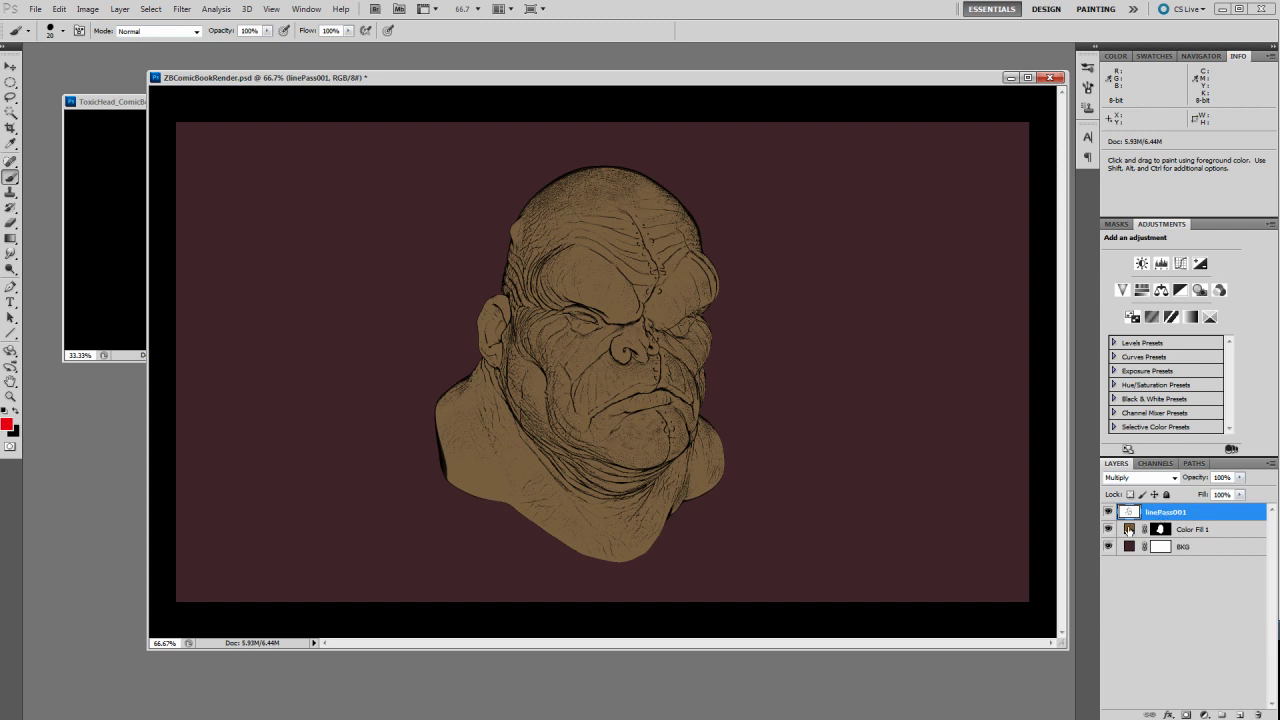
left_click(1192, 530)
double_click(1200, 531)
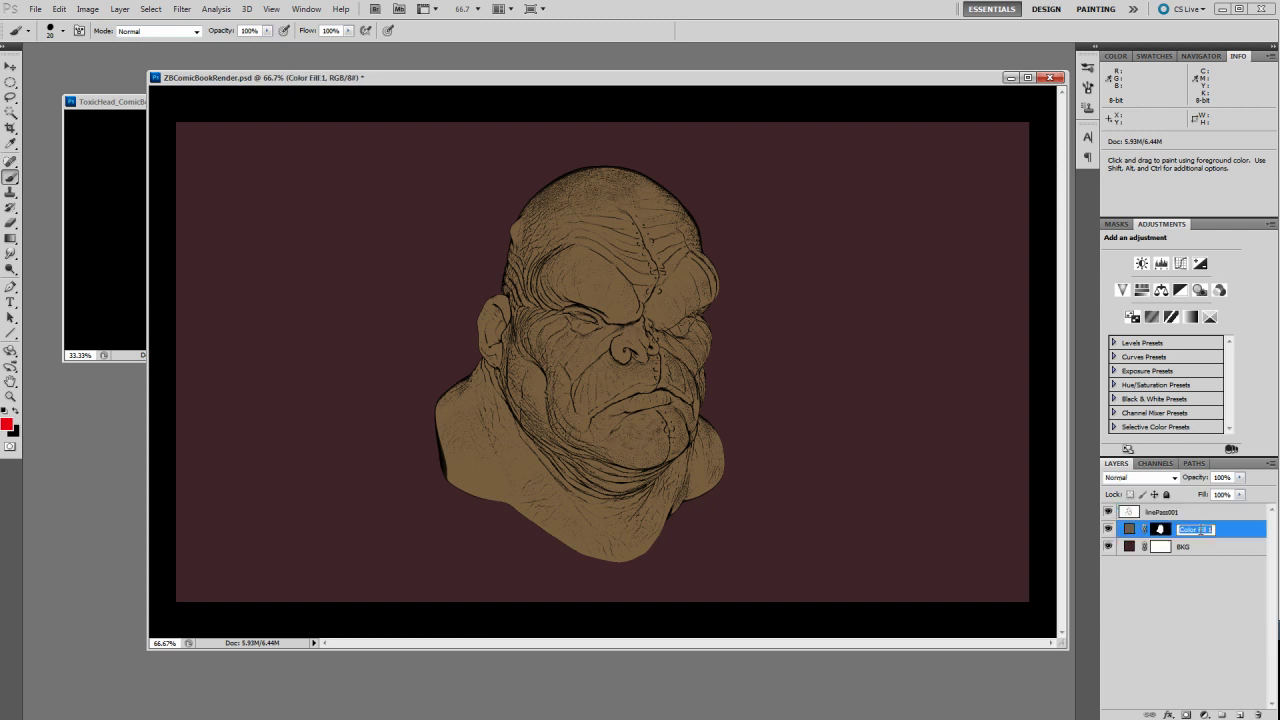
type("base fill")
key("Return")
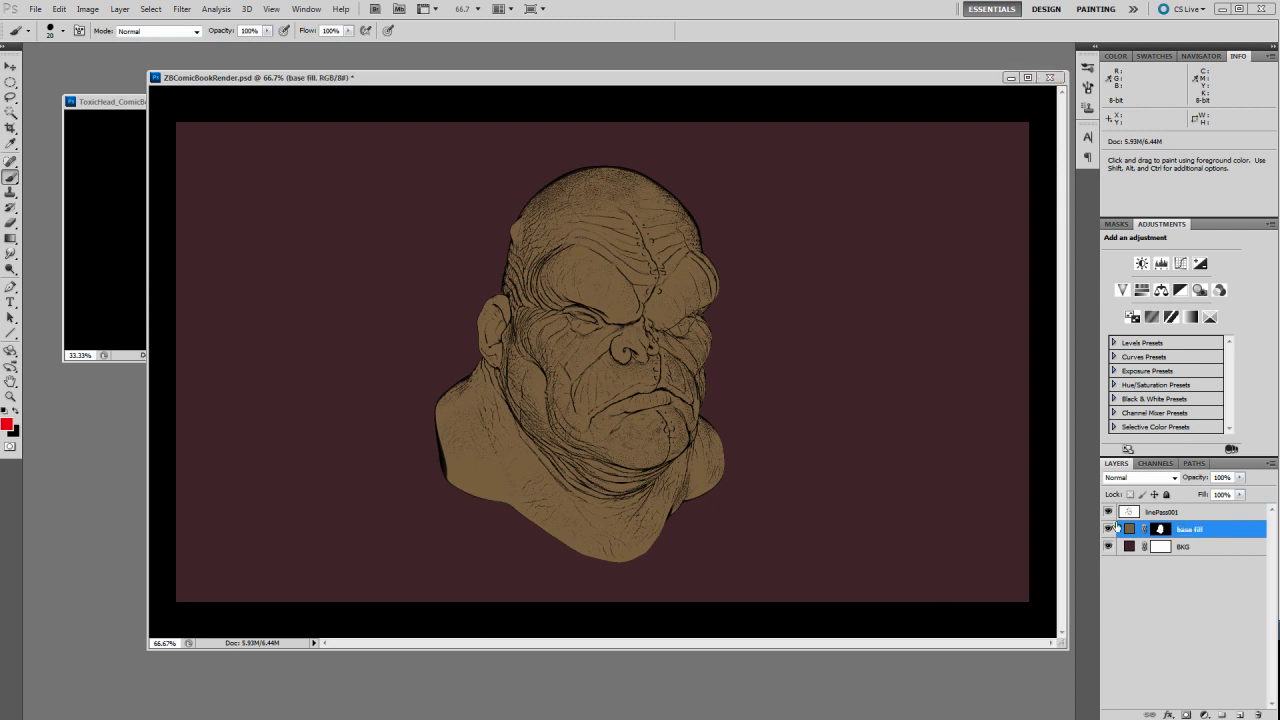
Create a new layer group above linePass001 and move the linePass001 layer into it
left_click(1167, 514)
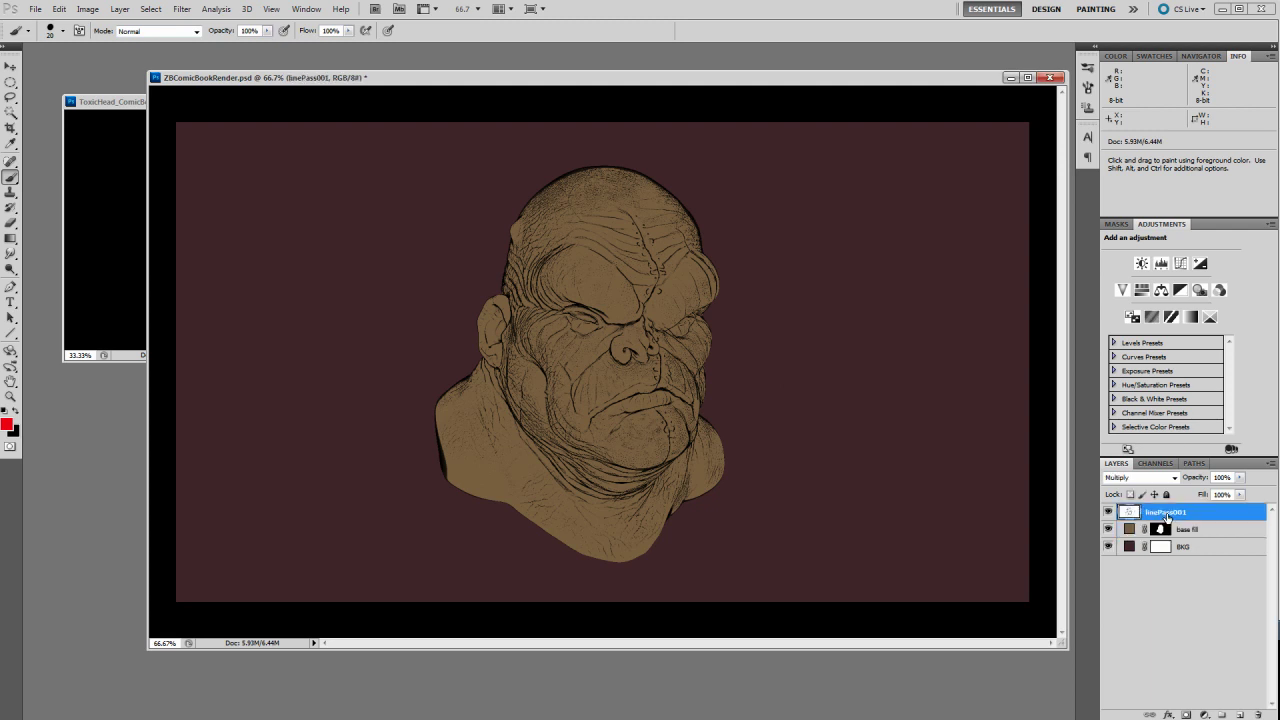
left_click(1224, 714)
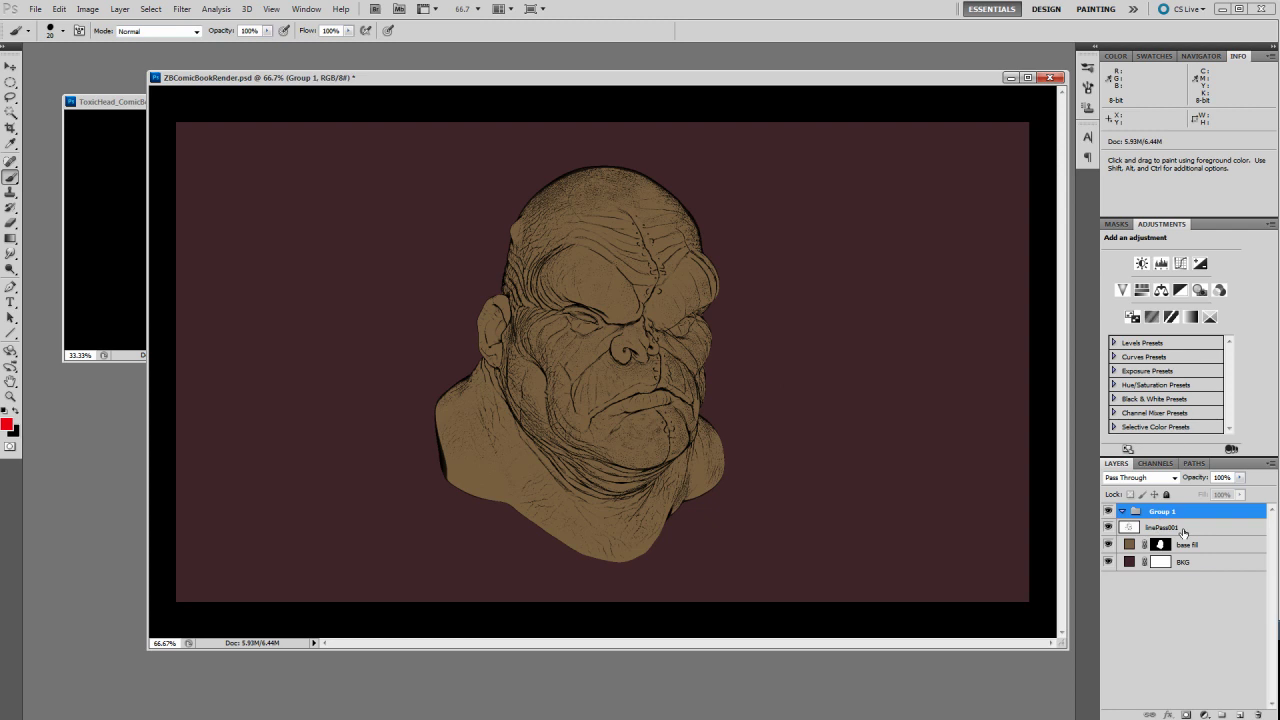
left_click_drag(1137, 529, 1160, 514)
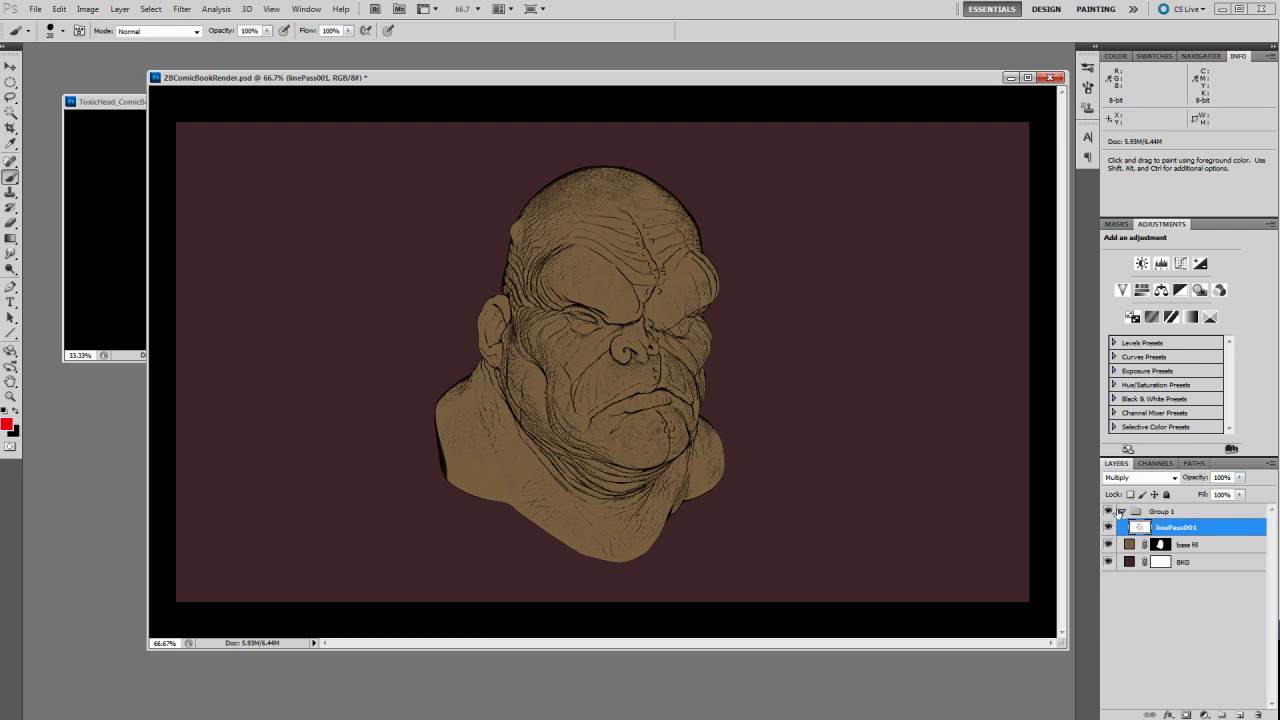
Toggle the new group's visibility to compare the head with and without the line pass
left_click(1122, 512)
left_click(1123, 512)
left_click(1107, 511)
left_click(1107, 511)
left_click(1107, 511)
left_click(1107, 511)
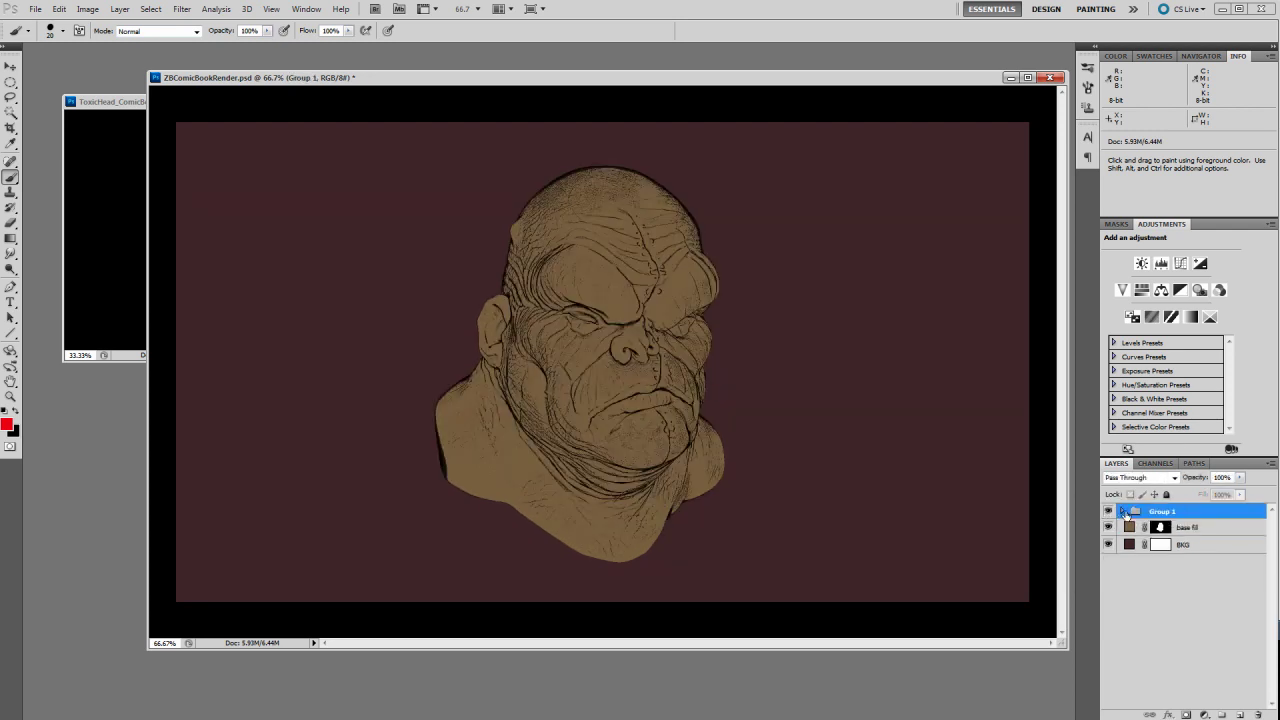
Rename the group containing linePass001 to "Ink"
left_click(1122, 511)
double_click(1163, 511)
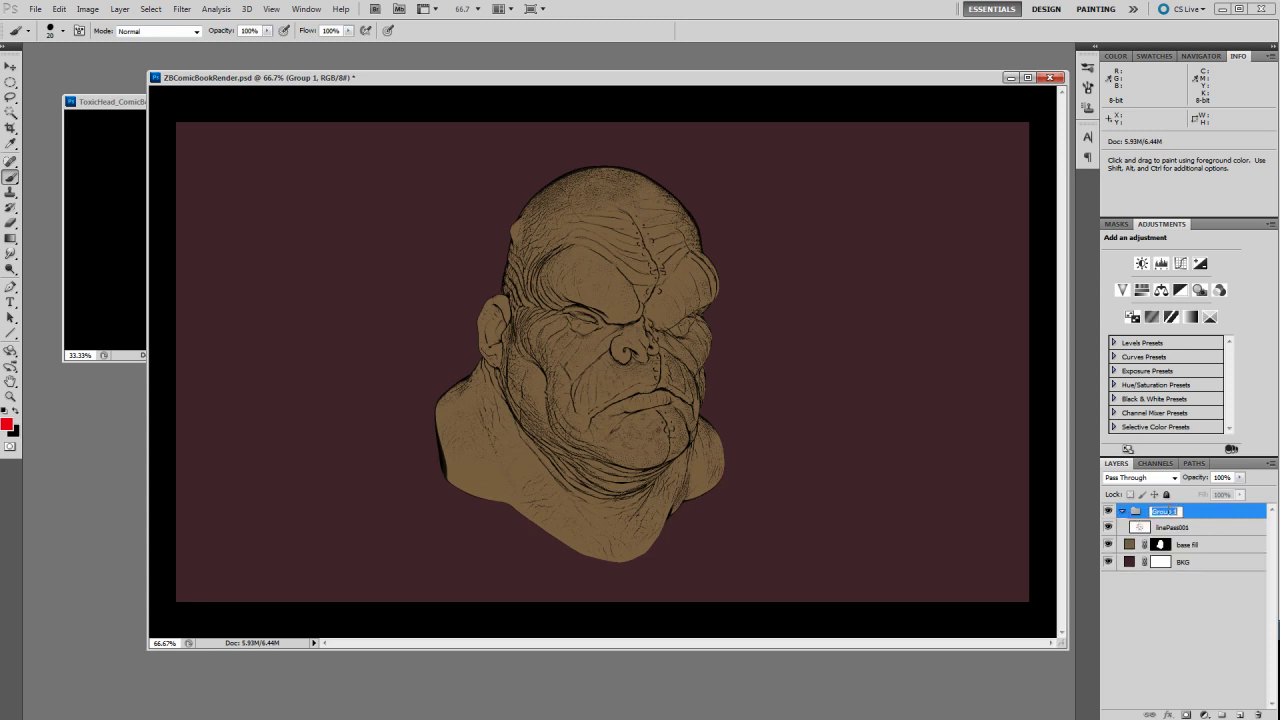
type("lin")
key("Return")
Set the linePass001 layer's blend mode to Normal and the Ink group's blend mode to Multiply
left_click(1160, 528)
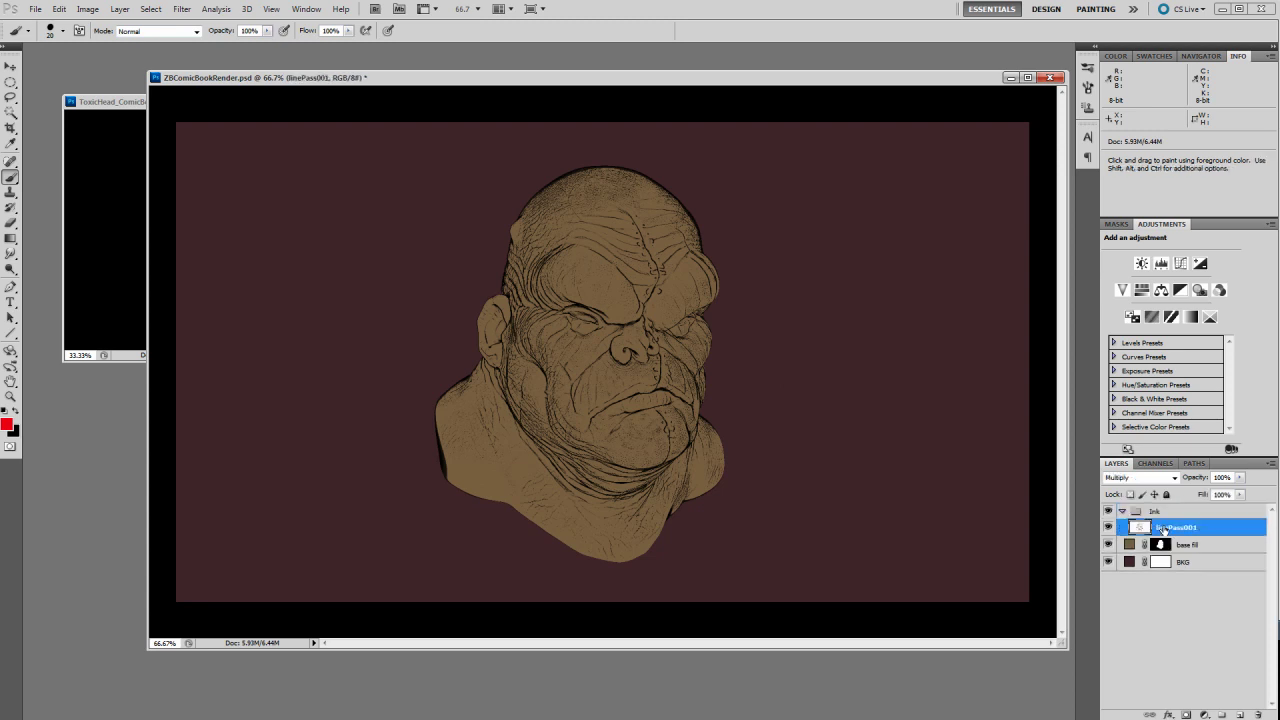
left_click(1175, 480)
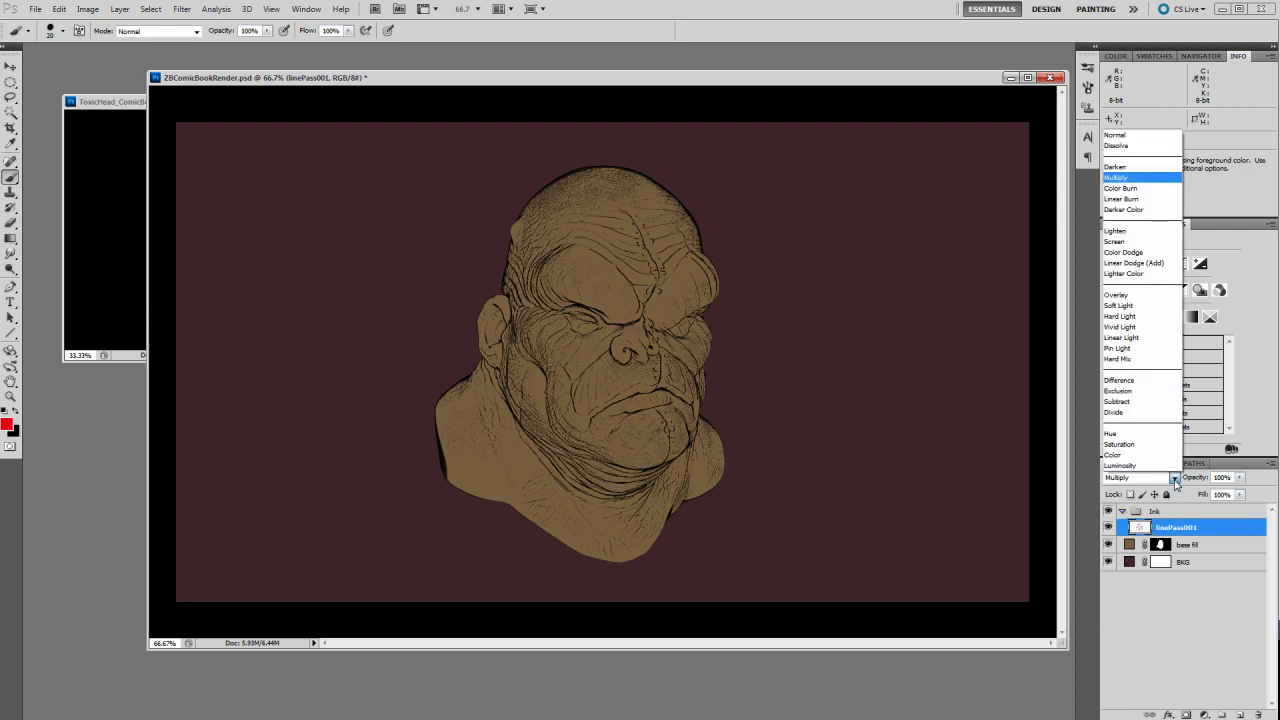
left_click(1133, 137)
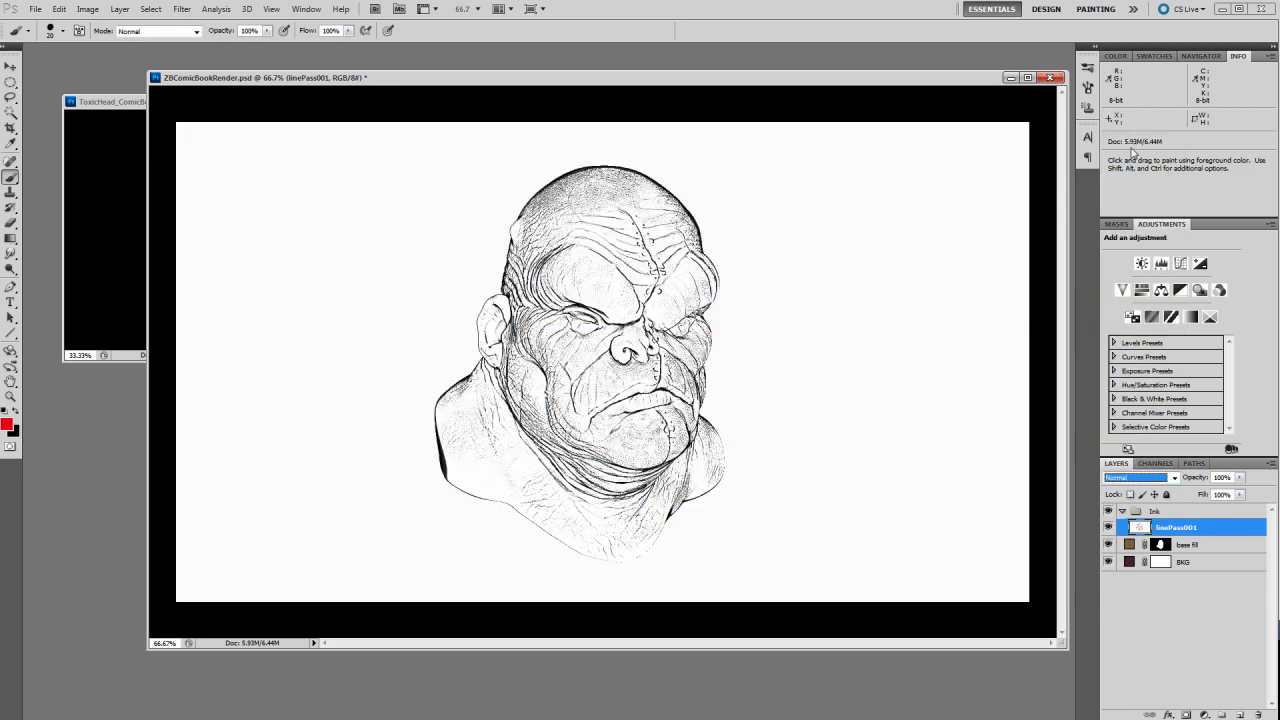
left_click(1165, 512)
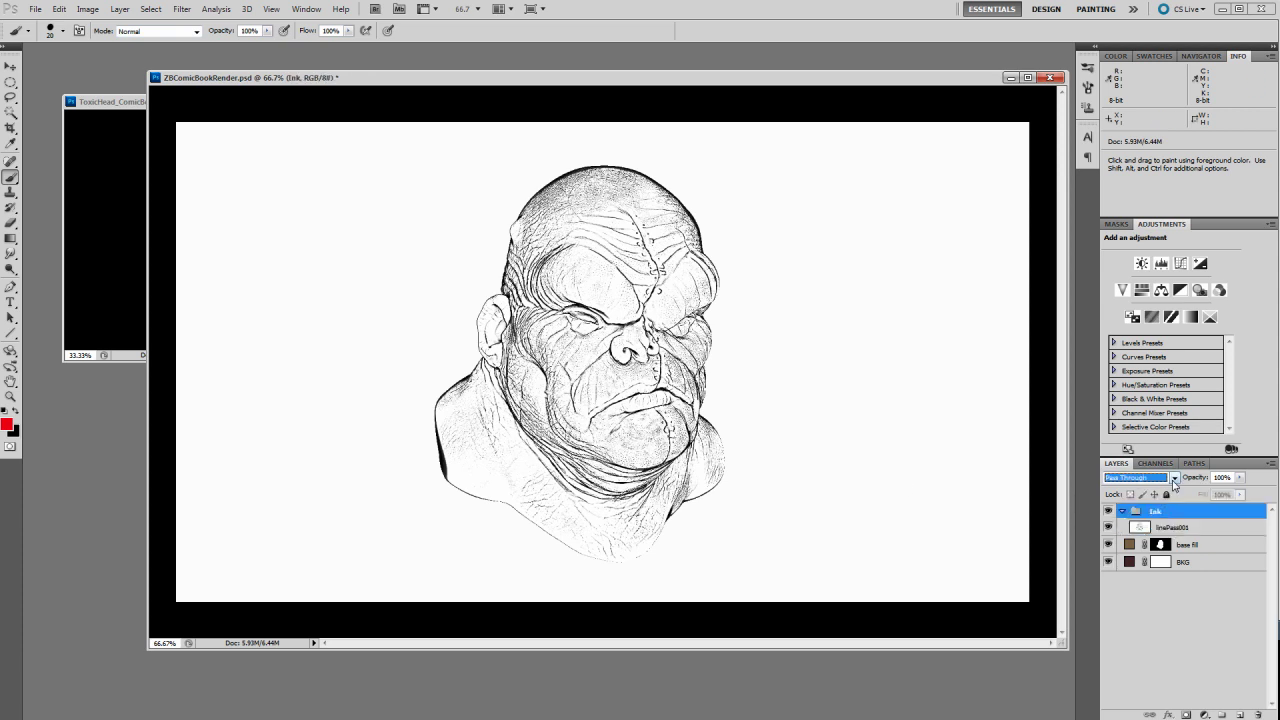
left_click(1174, 479)
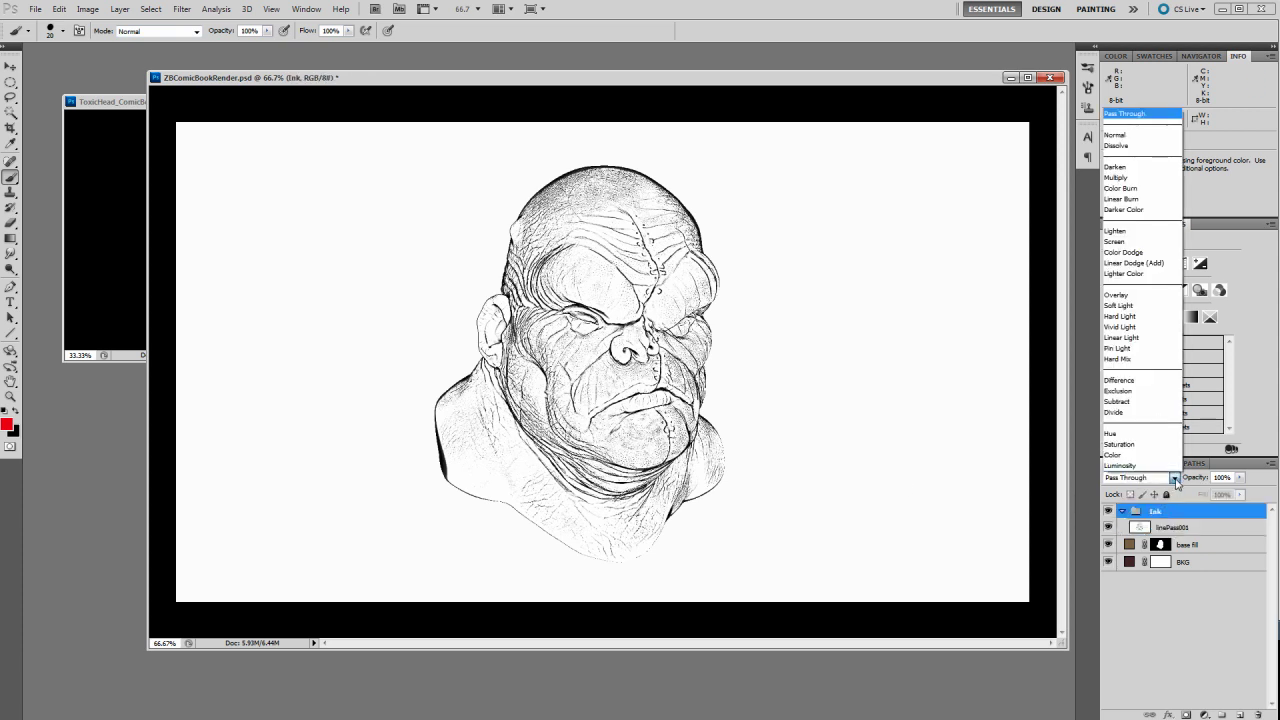
left_click(1124, 177)
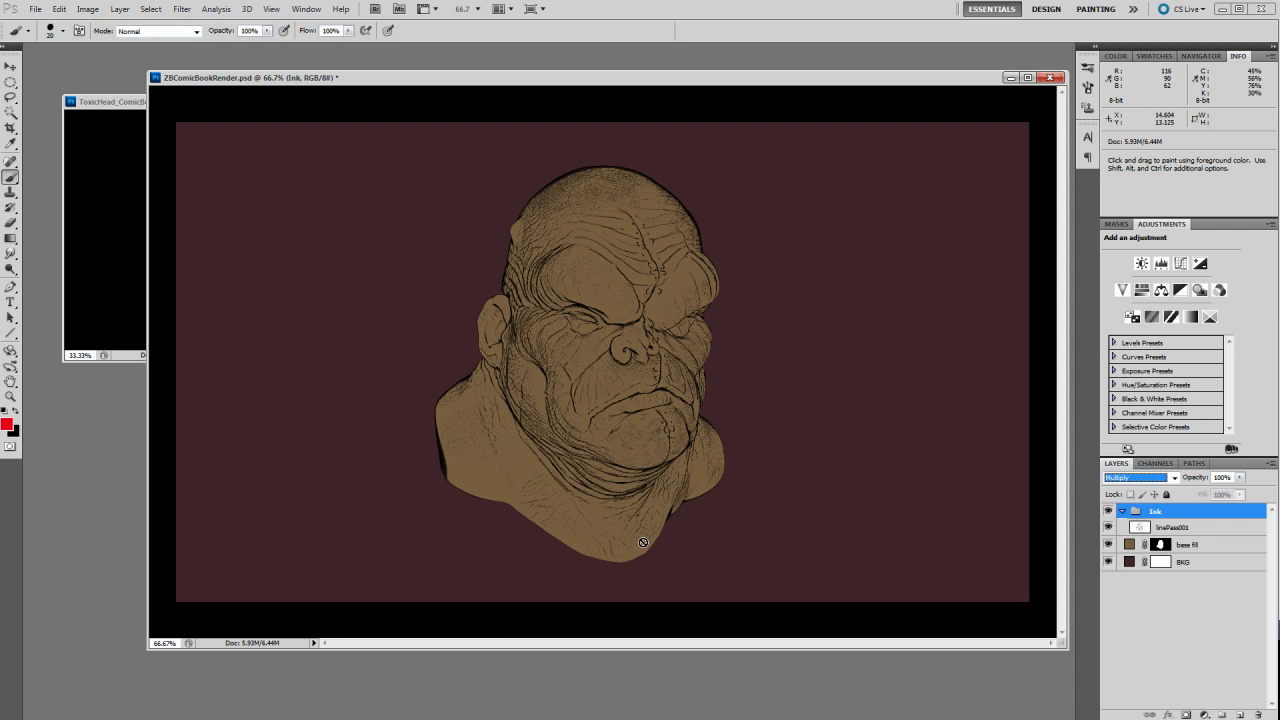
Shrink the ZBComicBookRender.psd window closer to its canvas and reposition it in the workspace
mouse_move(543, 77)
left_mouse_down()
mouse_move(551, 70)
mouse_move(523, 64)
left_mouse_up()
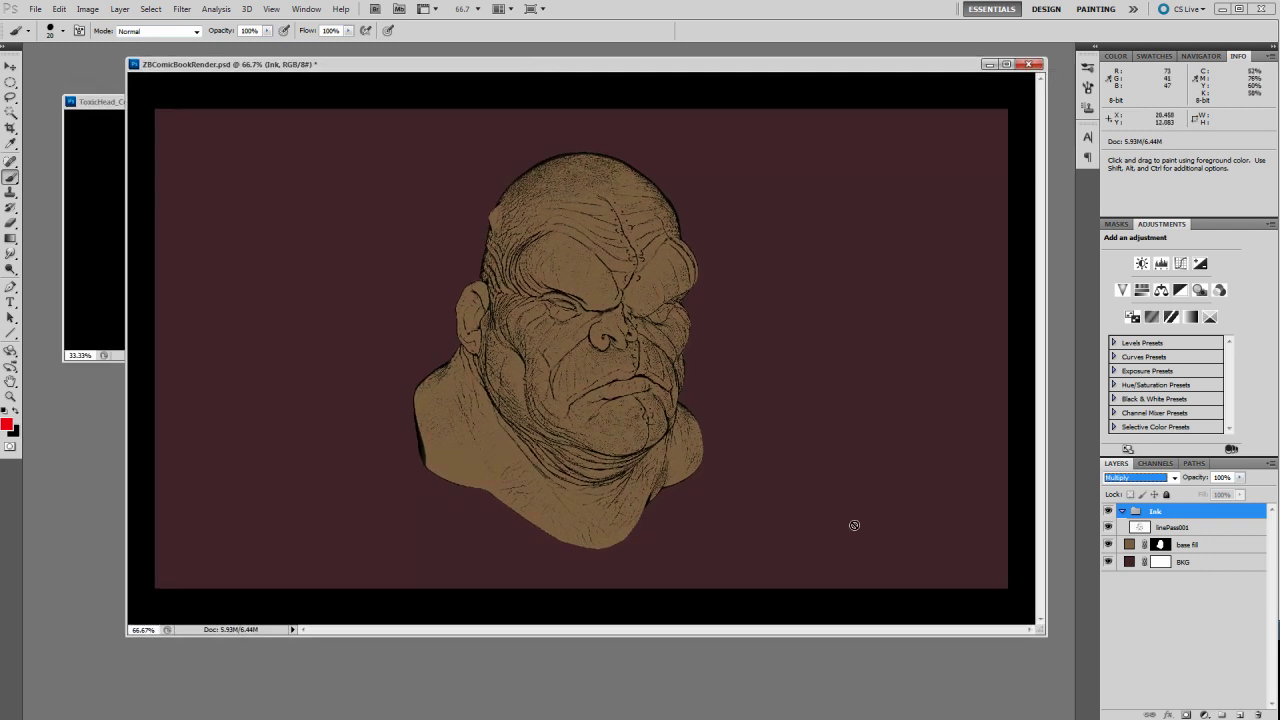
left_click_drag(1044, 634, 1018, 605)
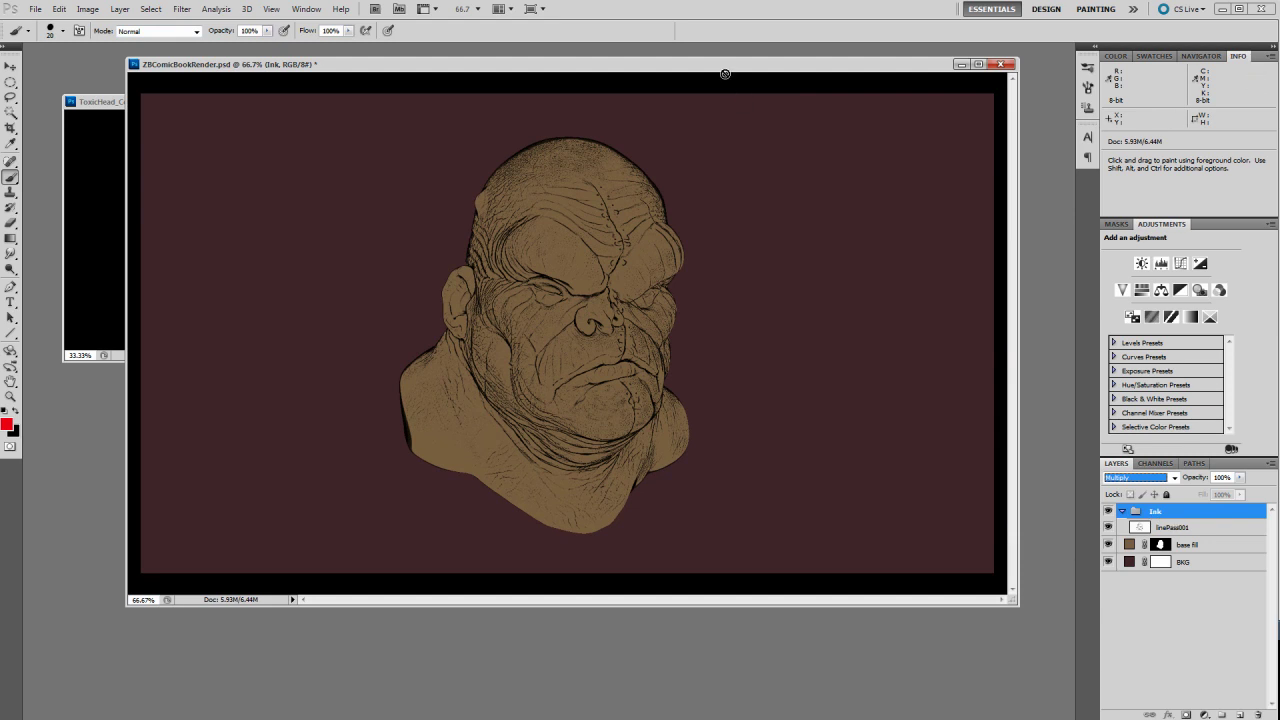
left_click_drag(723, 71, 729, 91)
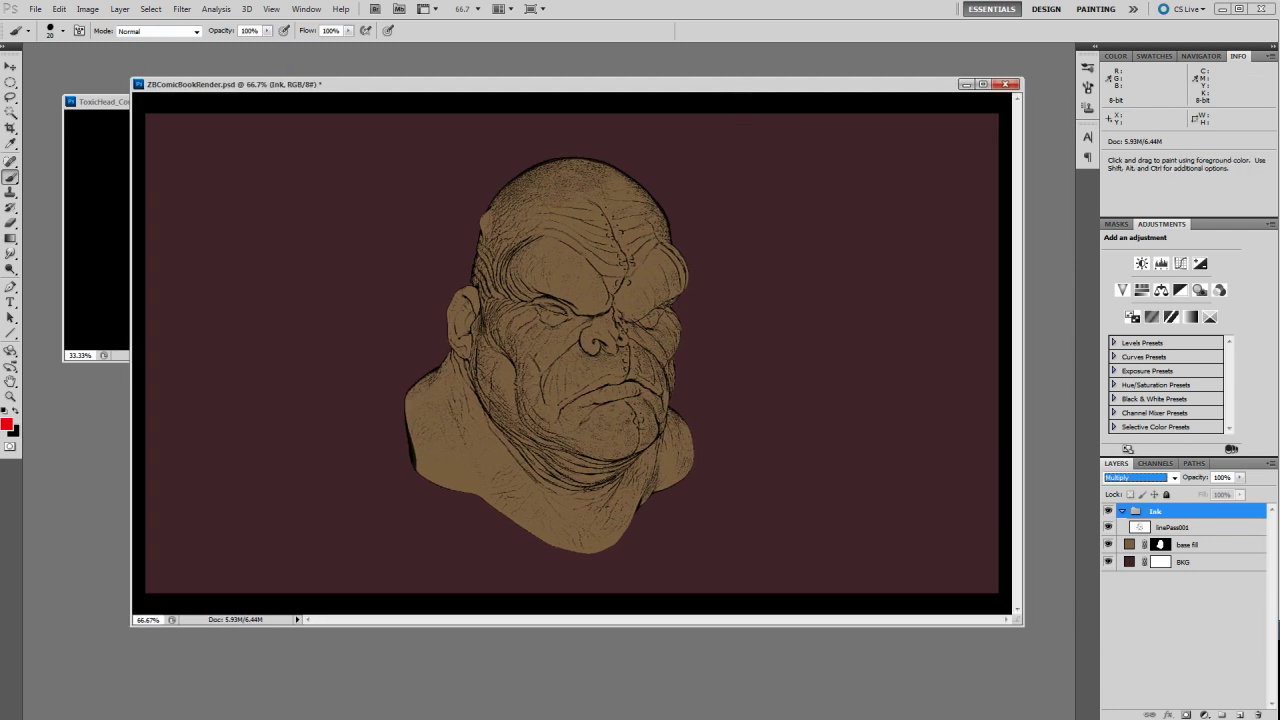
Switch to ZBrush, accept the ZAppLink return as unchanged, and apply the Ink_inline2 material to the head
key("alt+Tab")
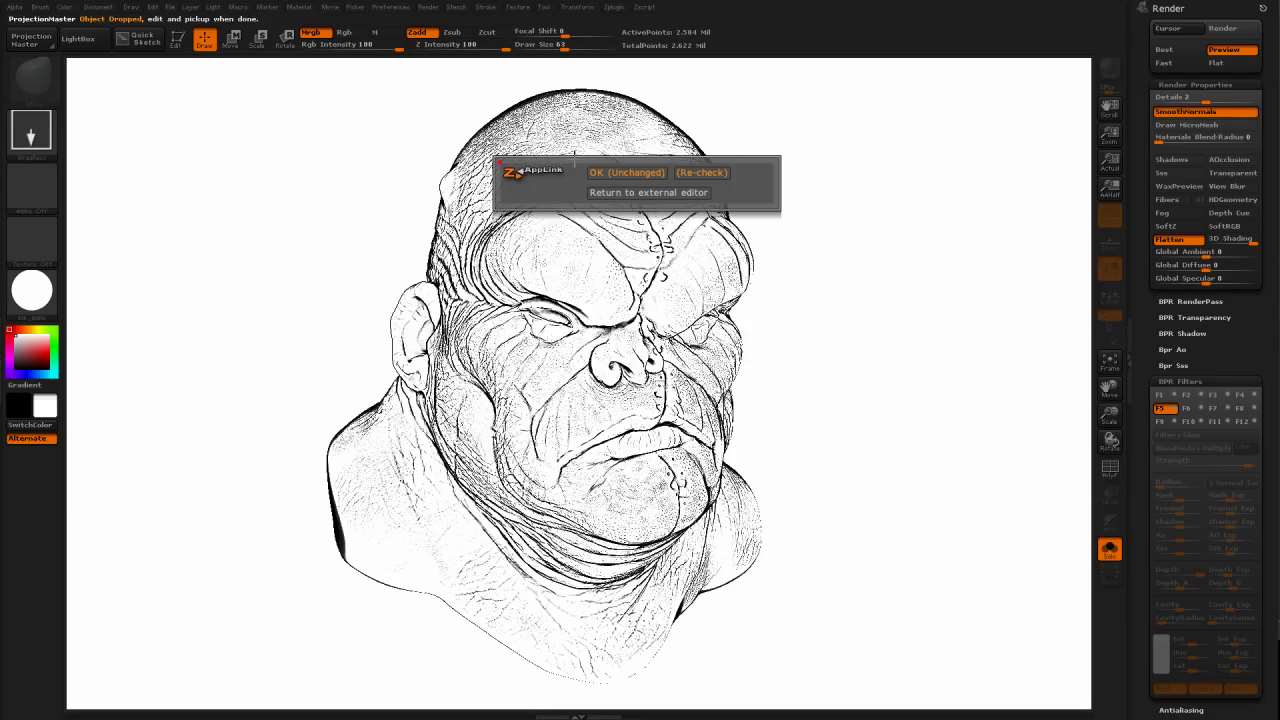
left_click(626, 172)
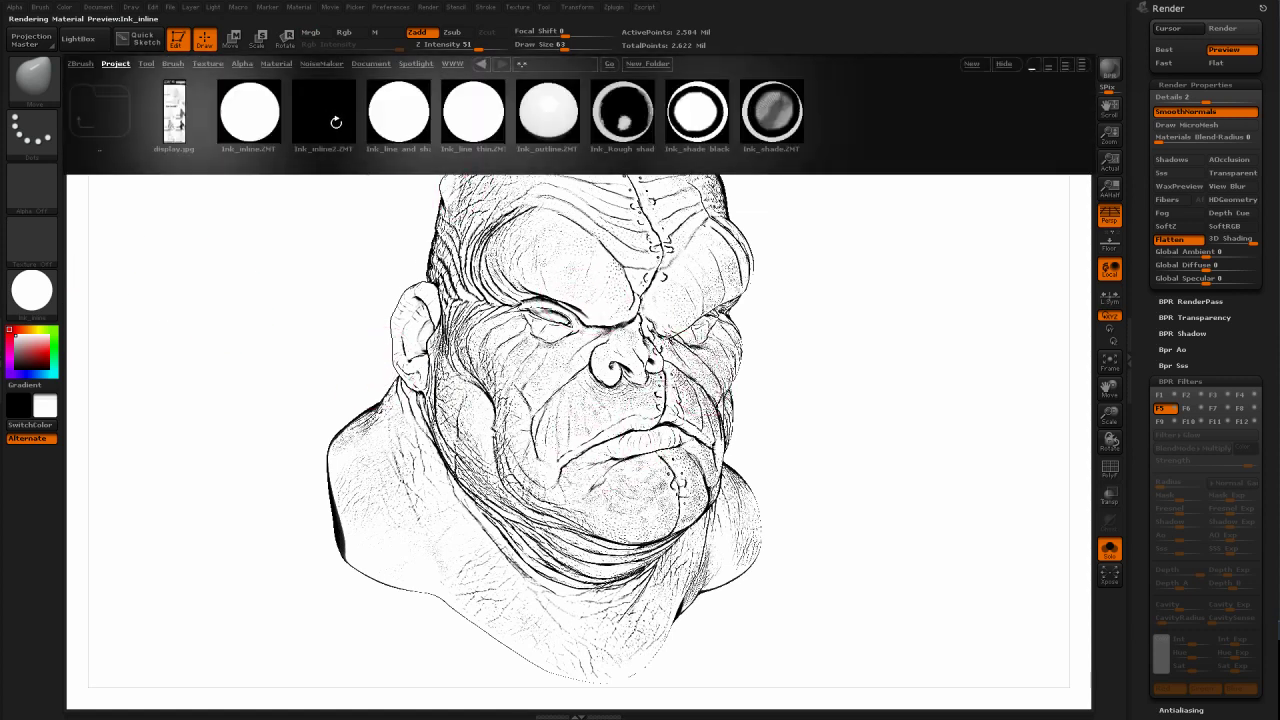
double_click(326, 118)
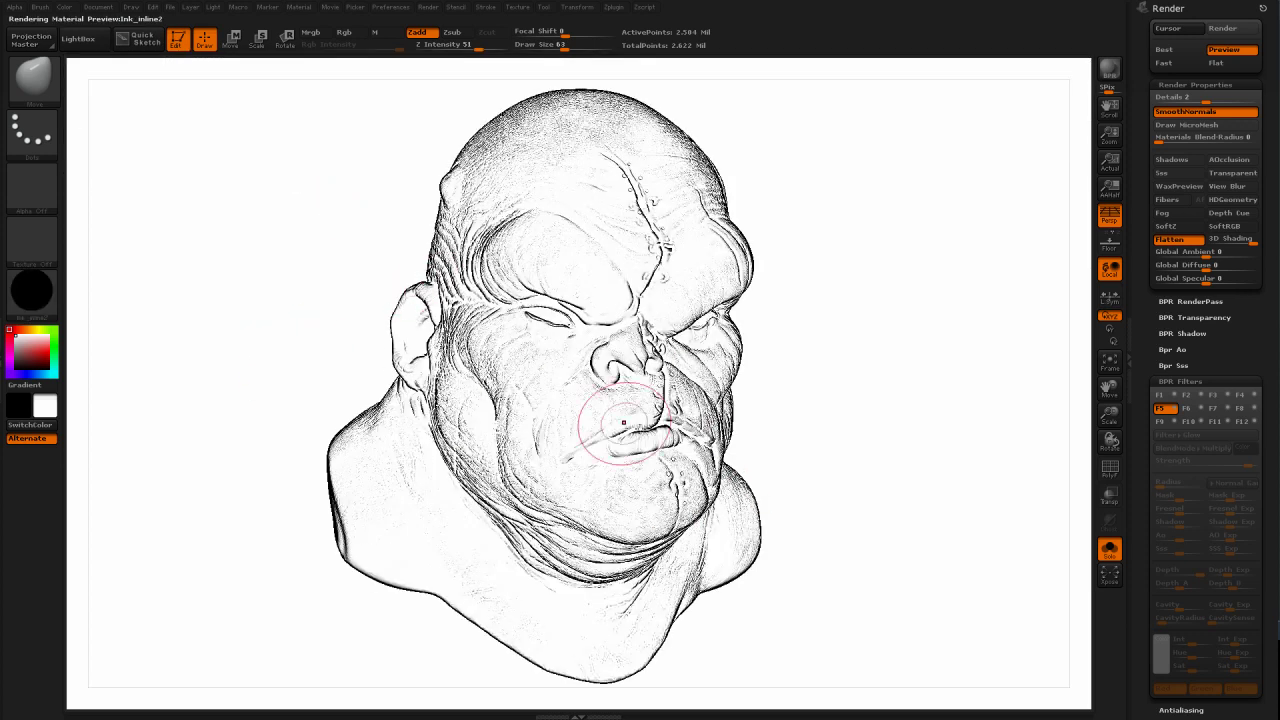
Render the head with a BPR render using the Ink_inline2 material
key("shift+r")
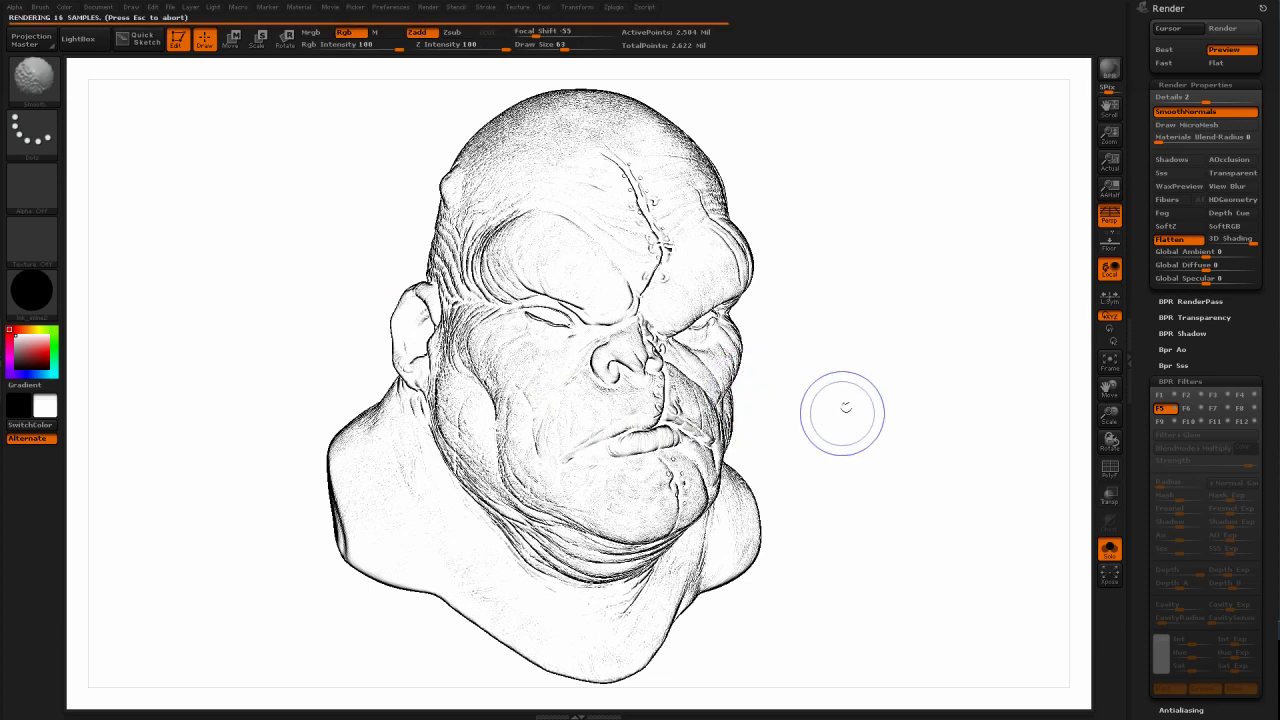
key("b")
key("m")
key("v")
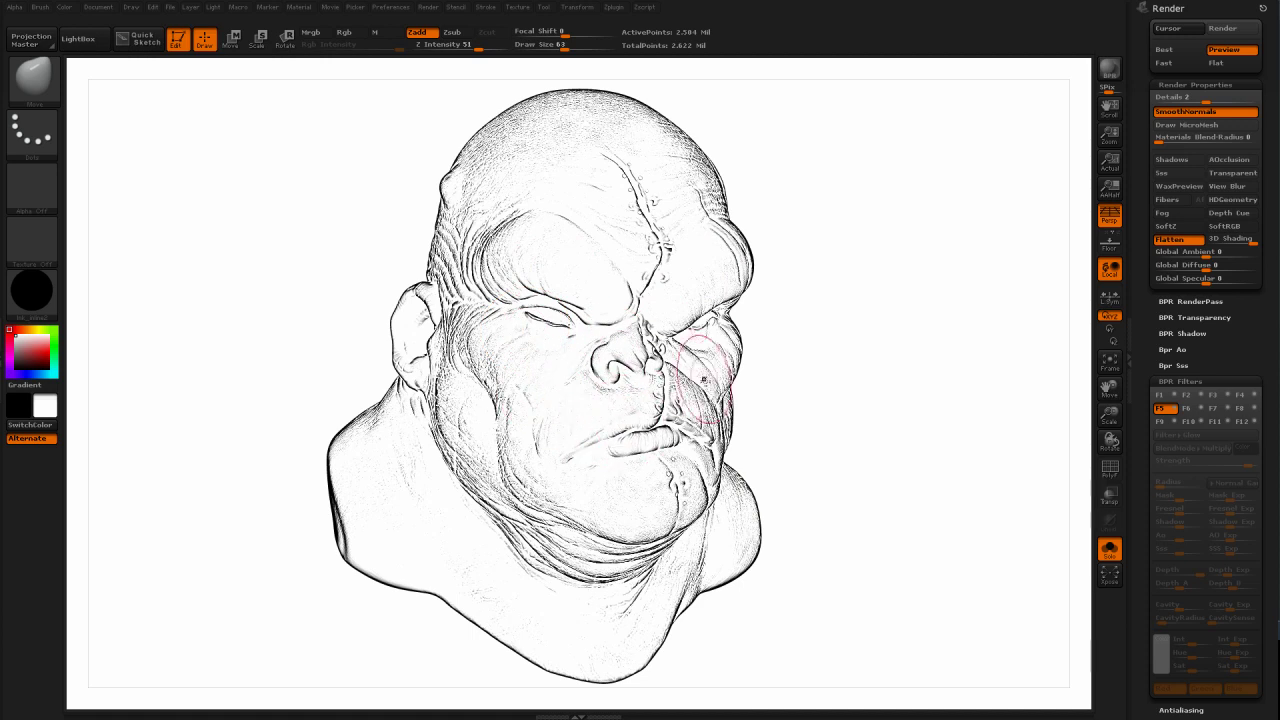
Send the rendered inline pass of the head to Photoshop through ZAppLink
left_click(98, 8)
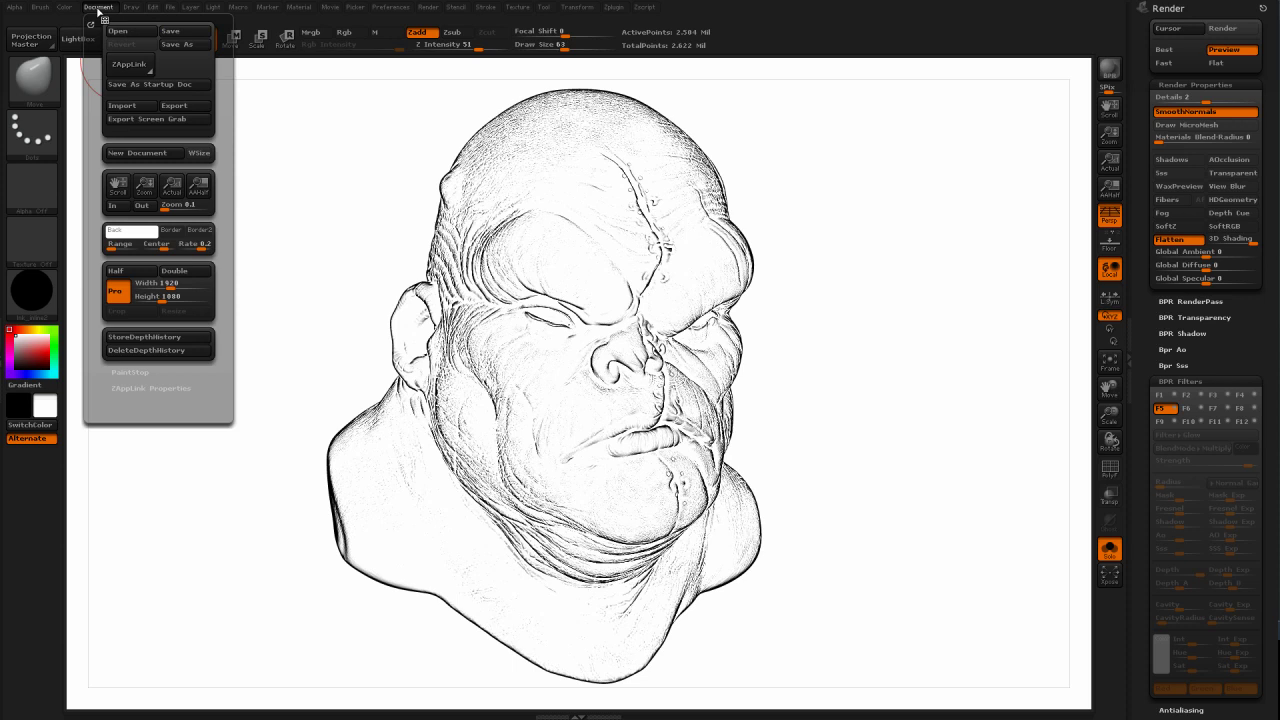
left_click(130, 387)
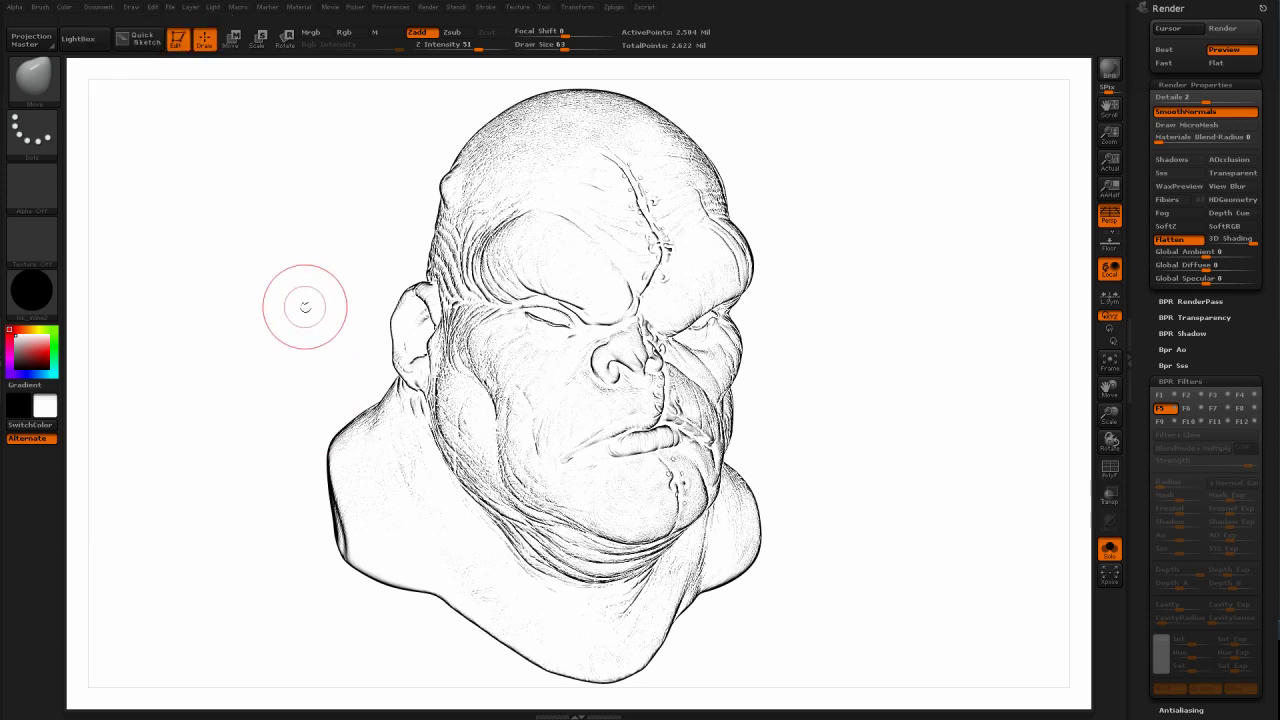
left_click(100, 7)
left_click(128, 63)
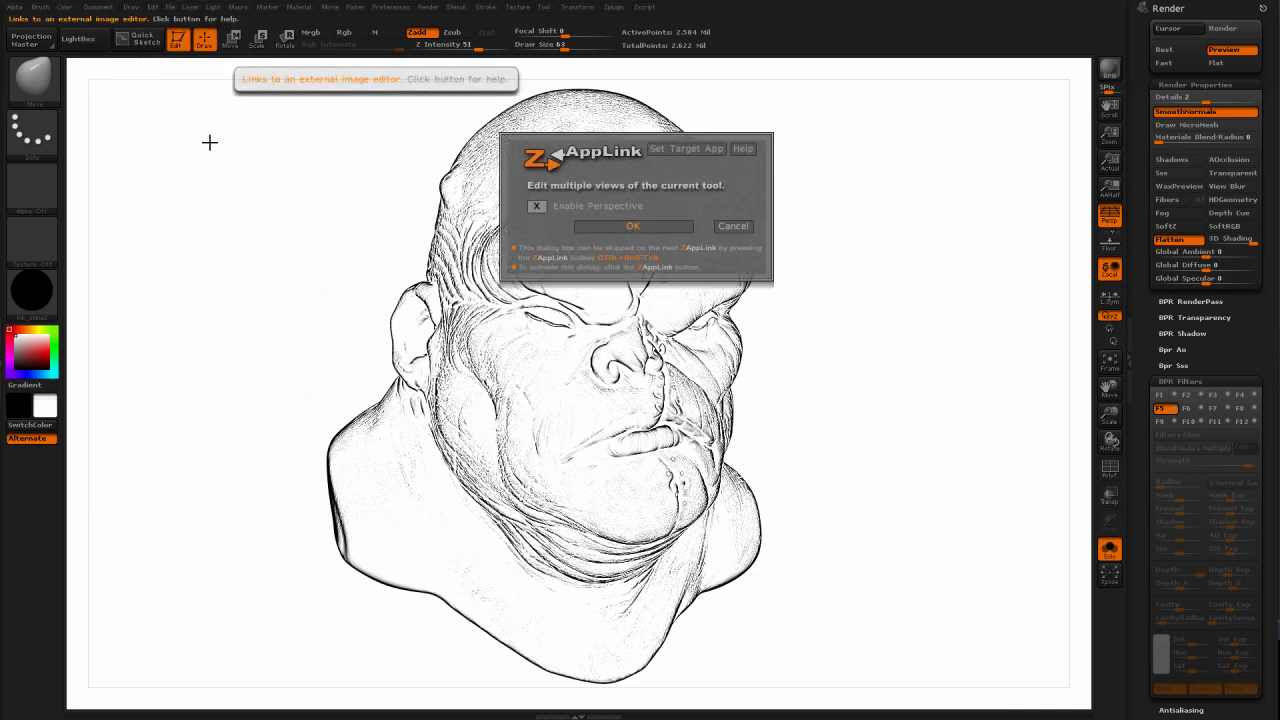
left_click(610, 225)
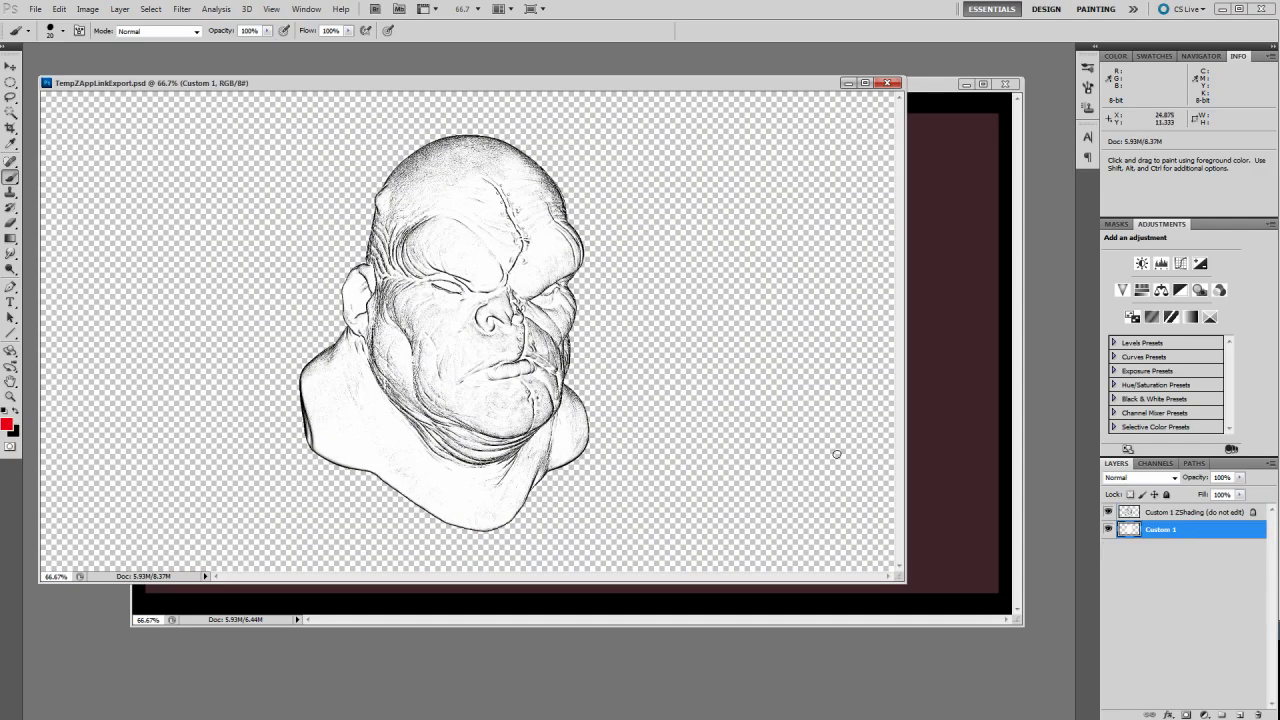
Merge the two layers of TempZAppLinkExport.psd into one and reposition its window to expose the ZBComicBookRender.psd composite
left_click_drag(659, 90, 701, 167)
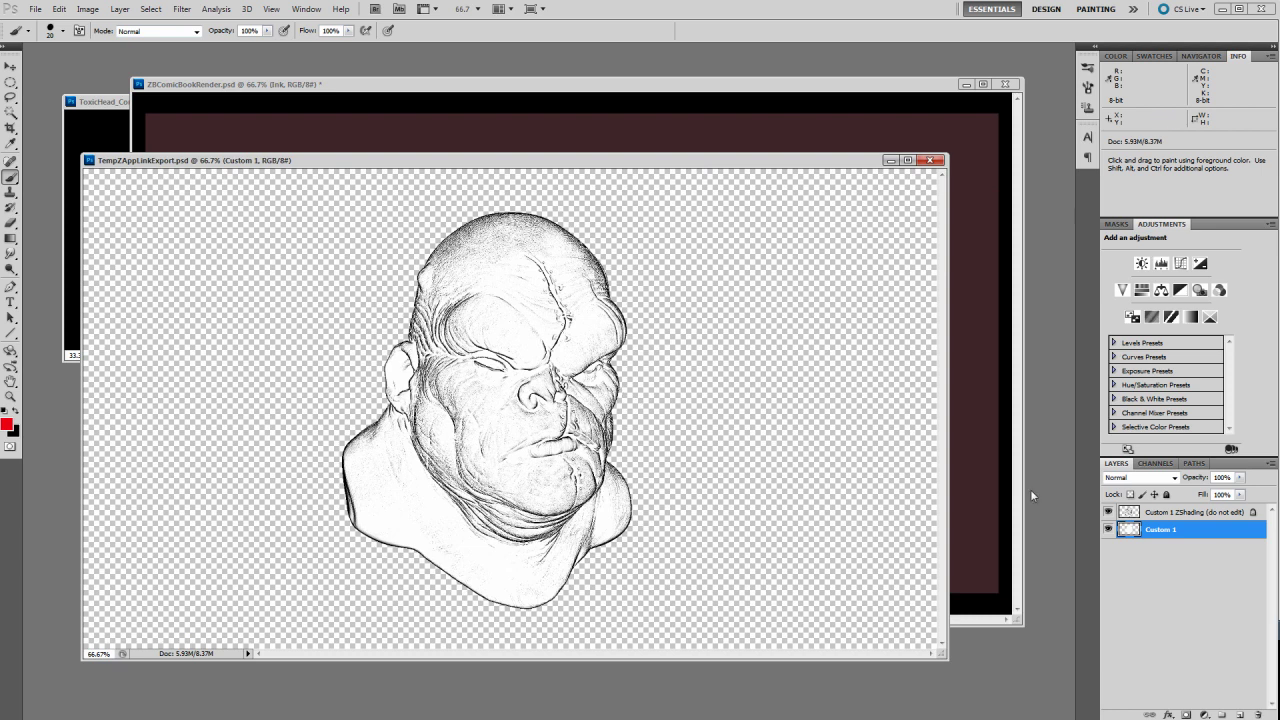
left_click(1132, 513)
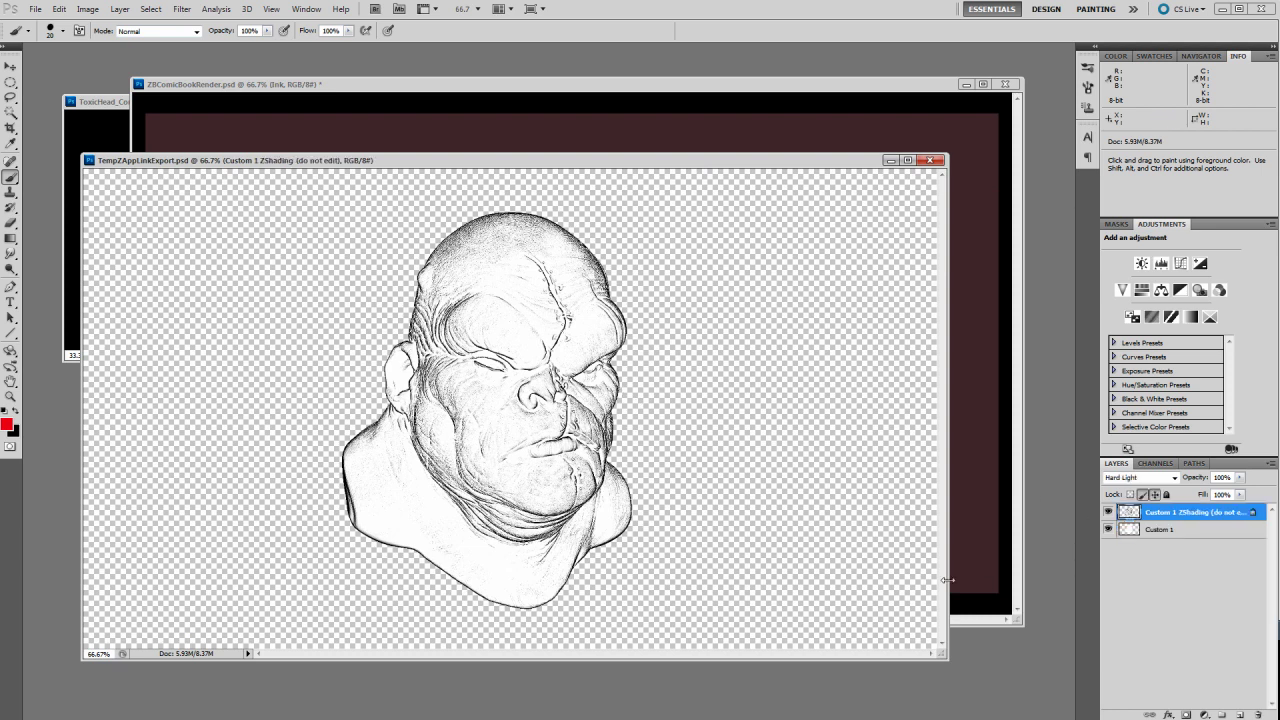
left_click(1137, 529, "shift")
key("ctrl+e")
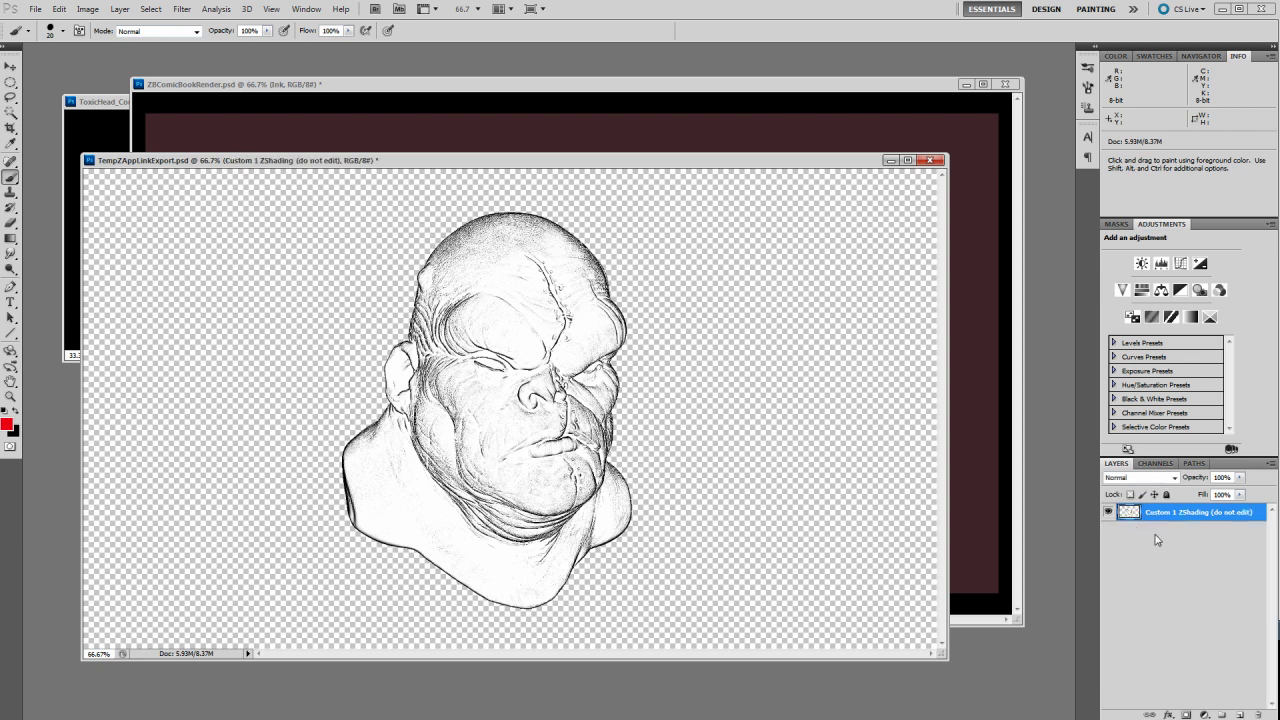
left_click_drag(547, 158, 510, 325)
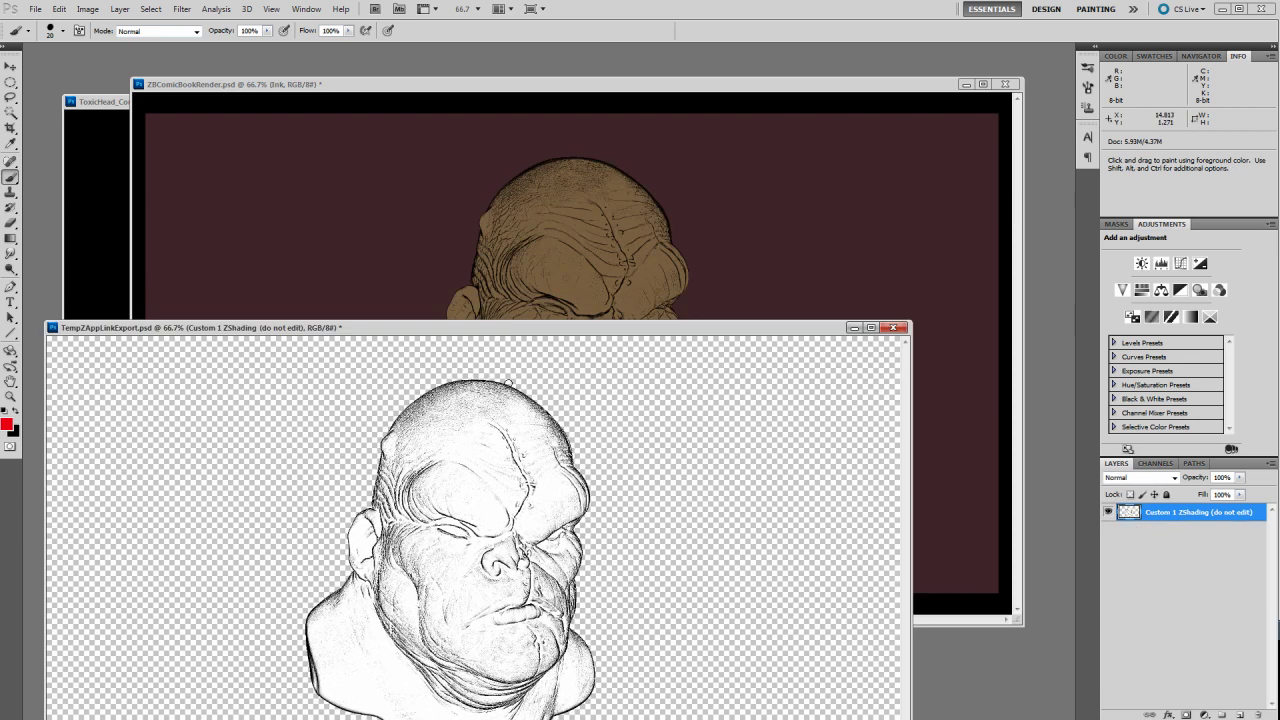
Move the rendered inline pass into the Ink group of ZBComicBookRender.psd and put the TempZAppLinkExport.psd window away
key("v")
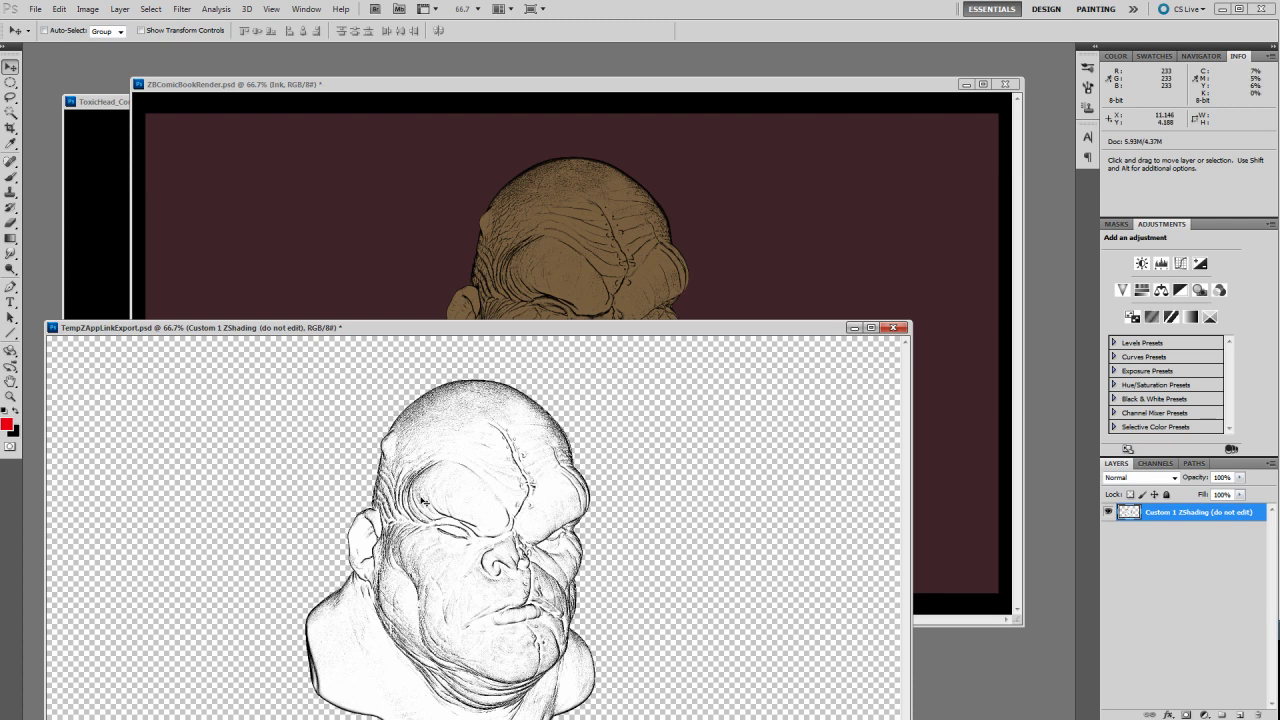
mouse_move(455, 516)
left_mouse_down()
mouse_move(515, 365)
mouse_move(505, 380)
mouse_move(606, 276)
left_mouse_up()
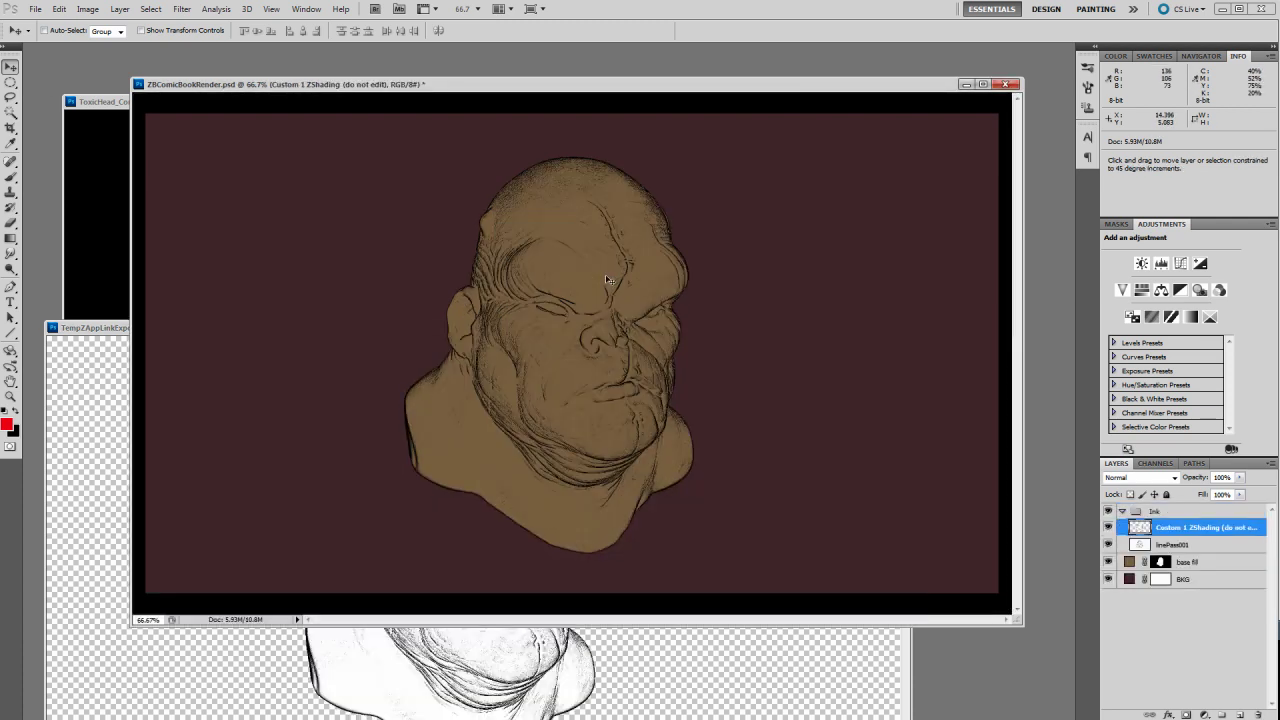
left_click_drag(520, 91, 531, 66)
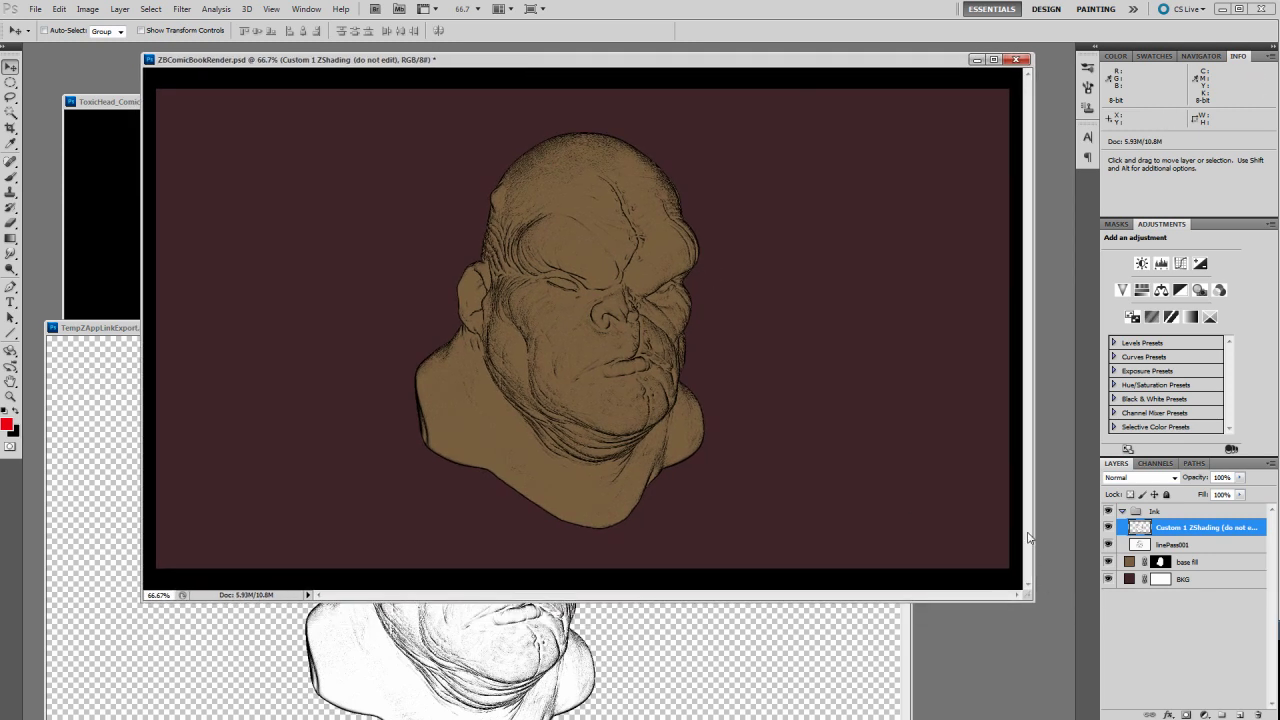
left_click(905, 637)
left_click(853, 327)
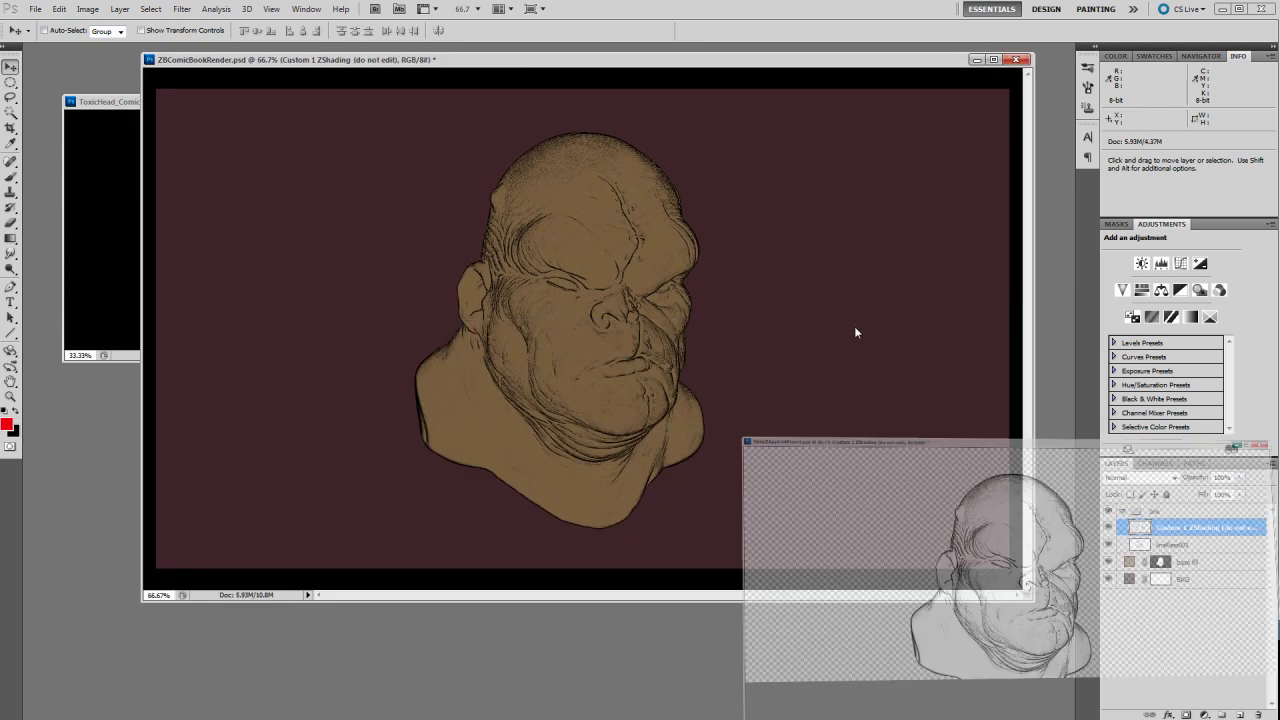
Set the new inline layer's blend mode to Multiply and compare the head with the layer hidden and shown
left_click(1108, 527)
left_click(1108, 527)
left_click(1108, 527)
left_click(1108, 527)
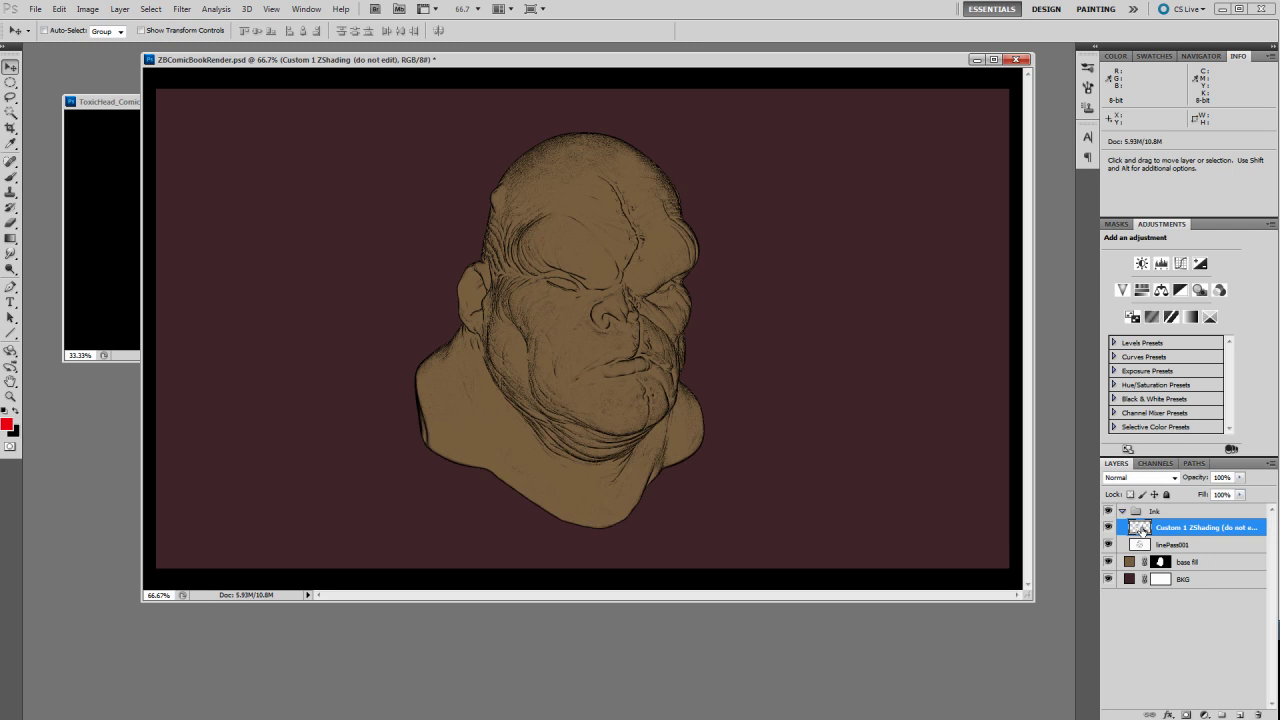
left_click(1174, 478)
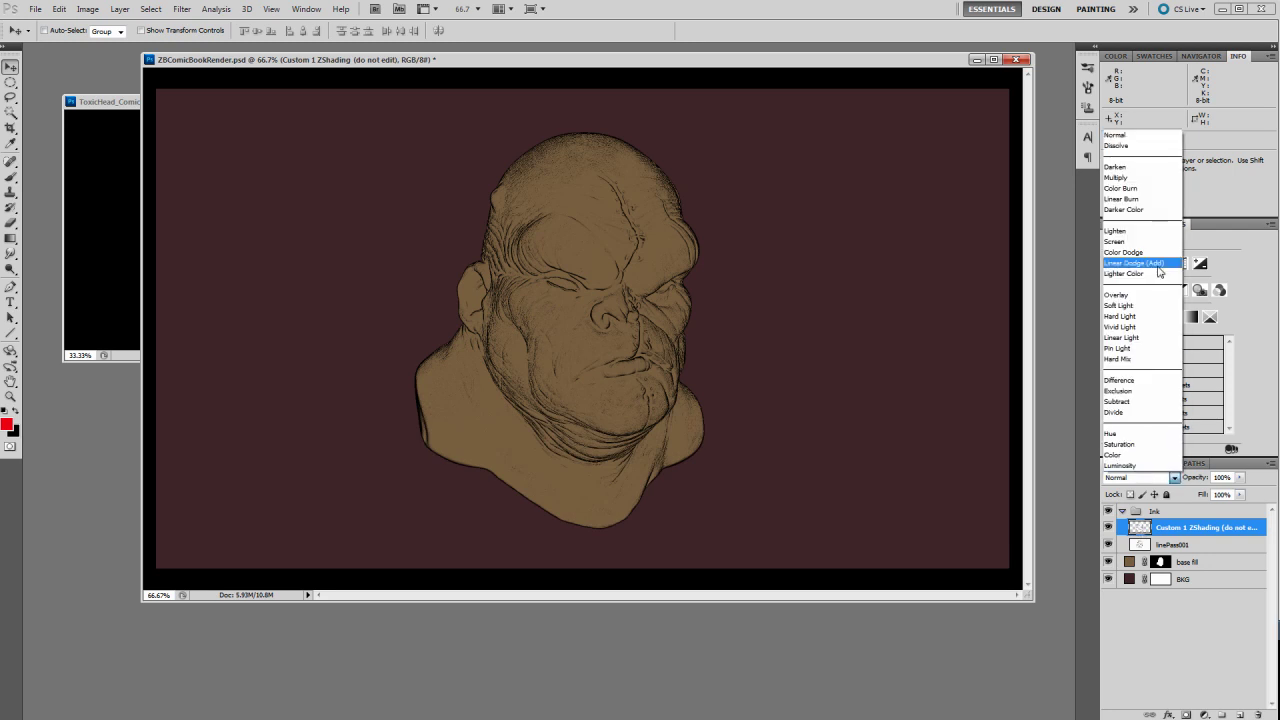
left_click(1130, 177)
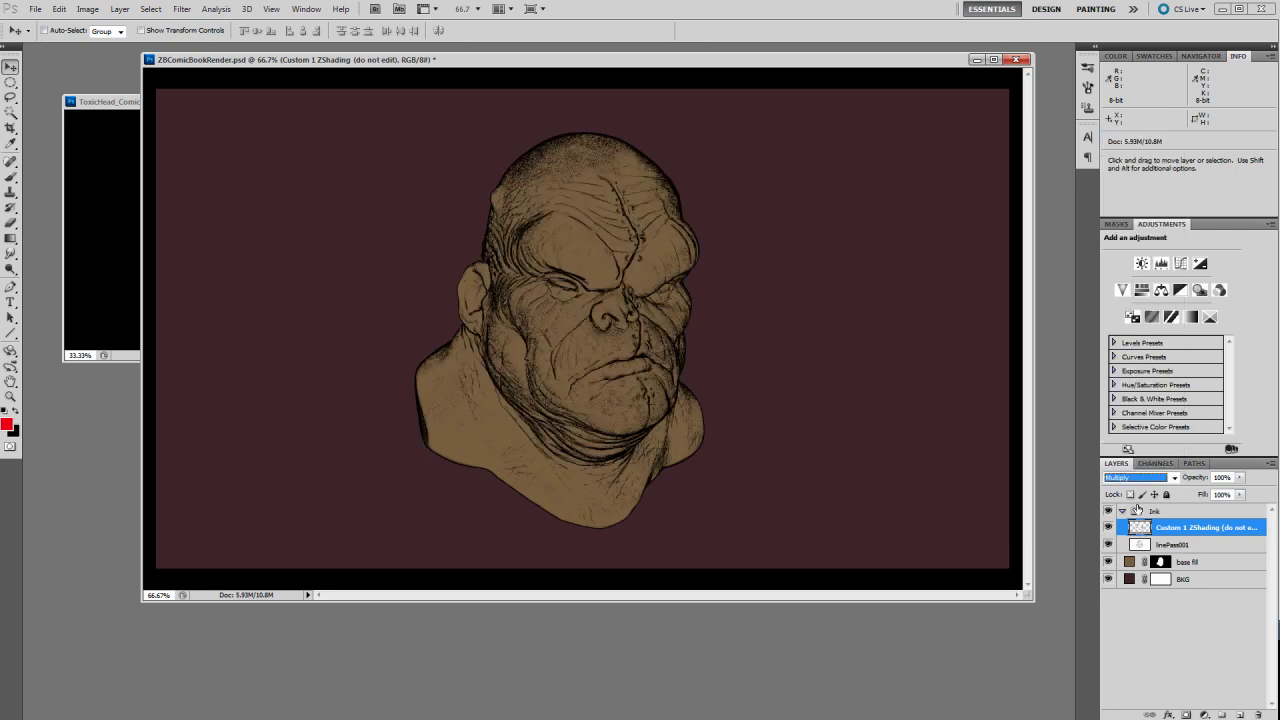
left_click(1108, 527)
left_click(1108, 527)
Rename the new inline layer as linePass002
double_click(1187, 529)
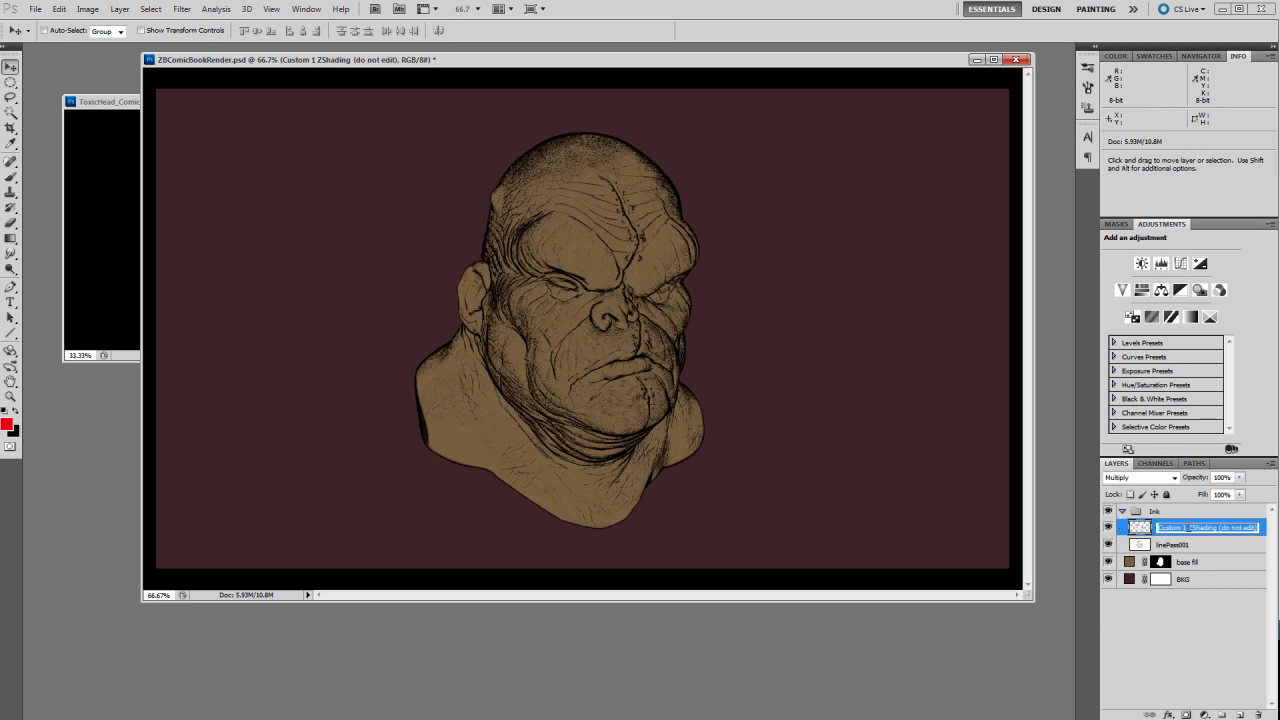
key("BackSpace")
type("lineP")
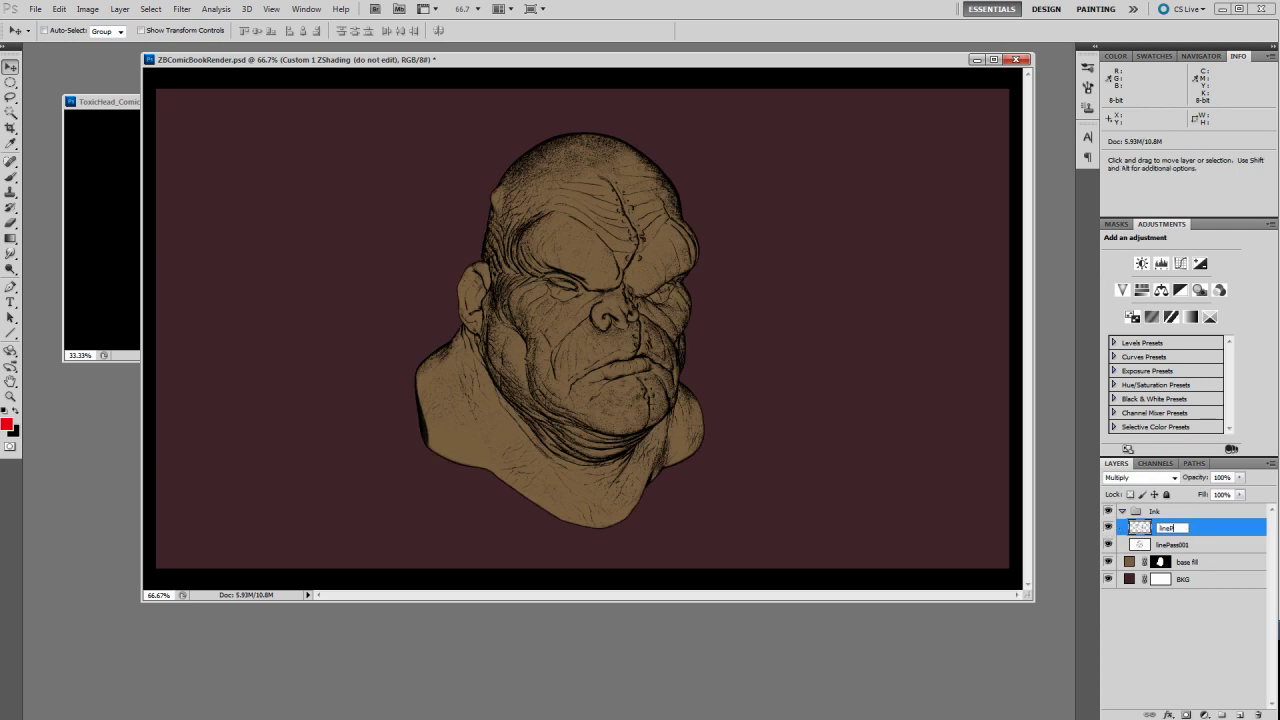
type("ass002")
key("Return")
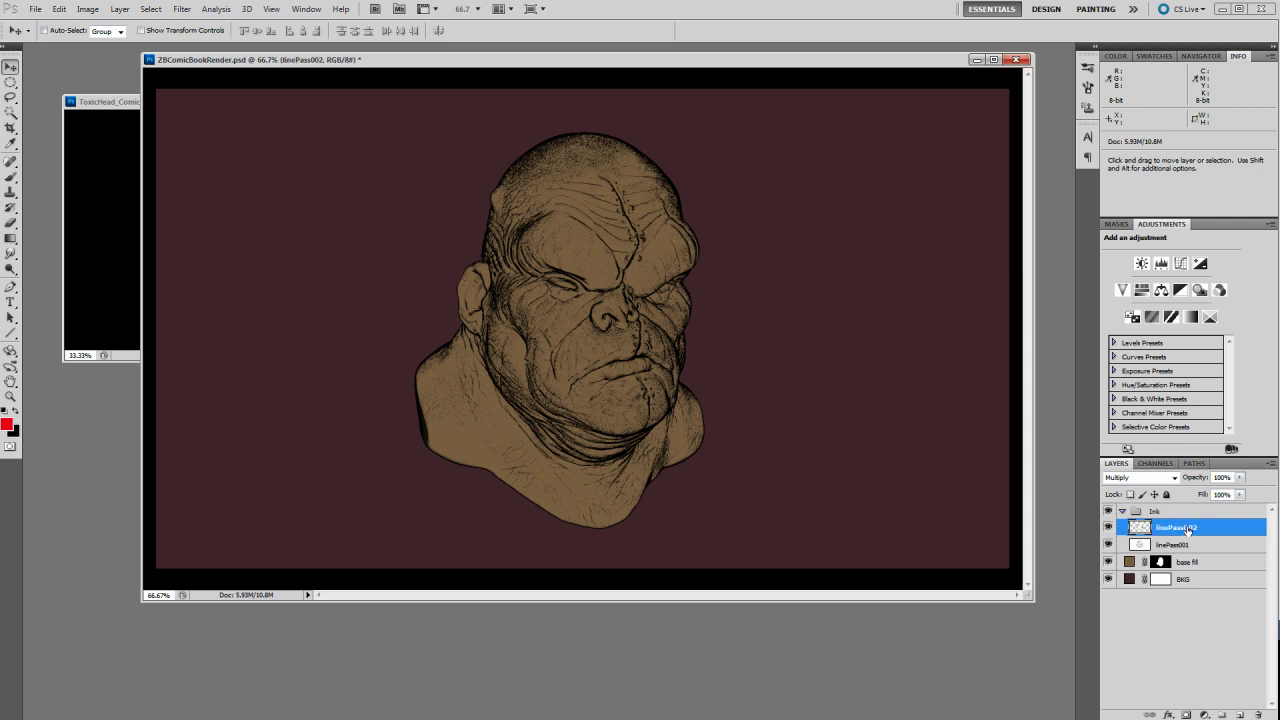
Set the opacity of linePass002 to 95% and inspect the line work at 100% zoom
left_click(1240, 478)
mouse_move(1240, 494)
left_mouse_down()
mouse_move(1174, 494)
mouse_move(1240, 494)
left_mouse_up()
key("ctrl+1")
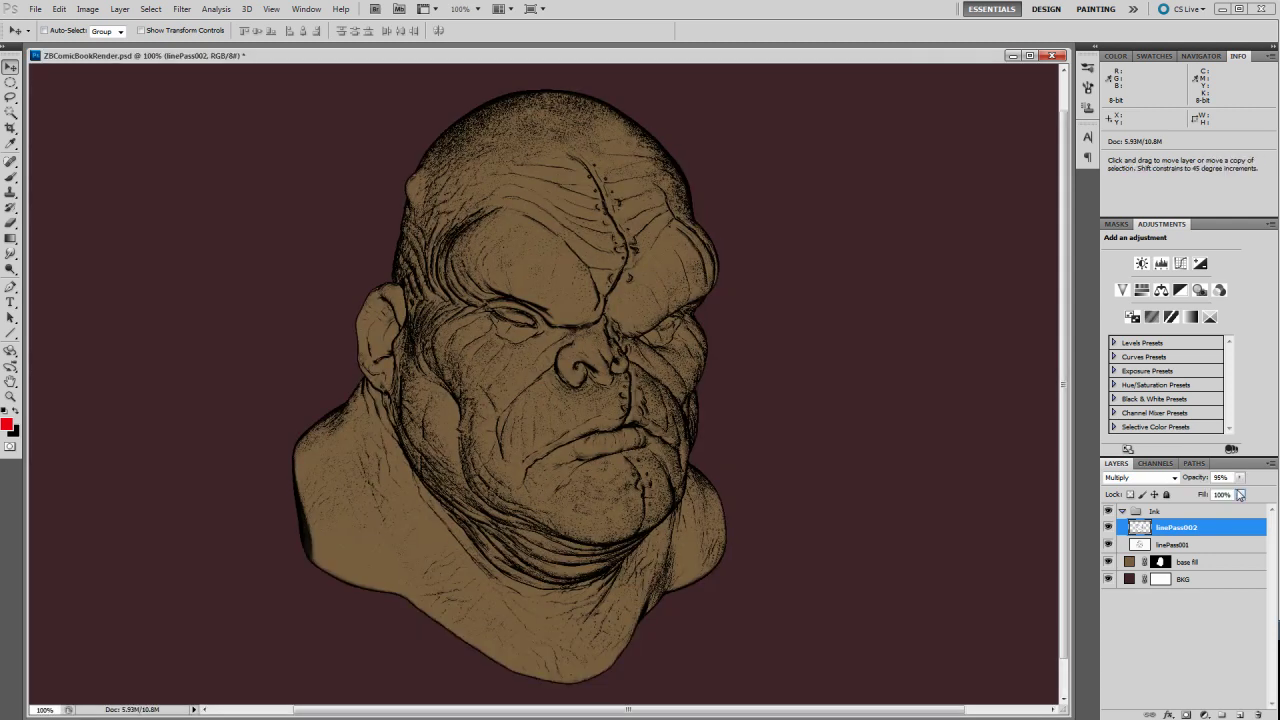
key("ctrl+plus")
key("ctrl+minus")
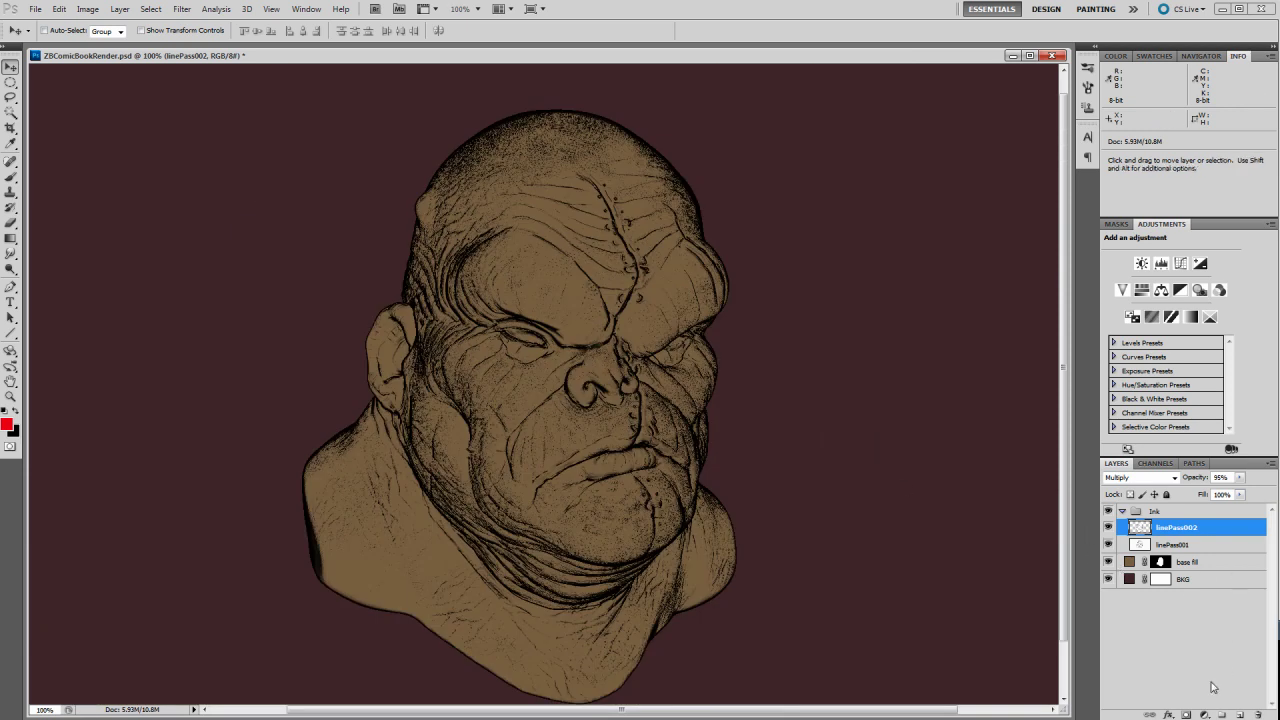
Add a Levels adjustment layer above linePass002 and clip it to that layer only
left_click(1205, 715)
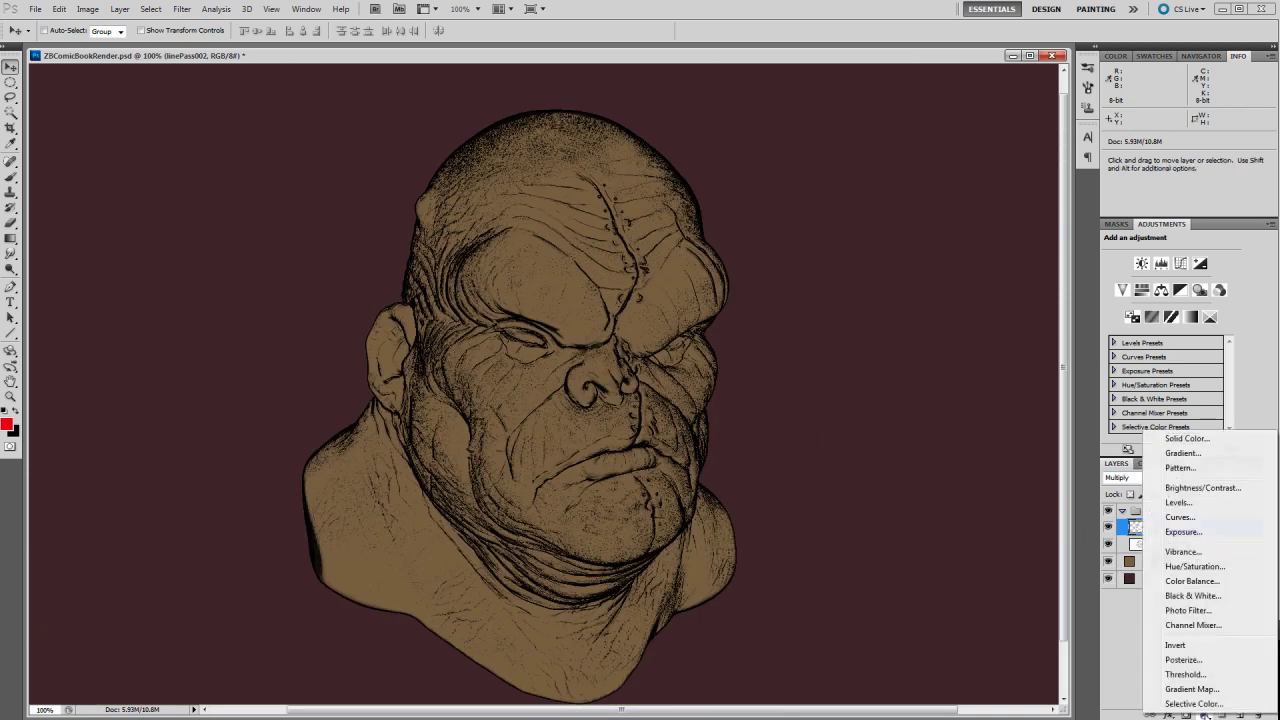
left_click(1180, 502)
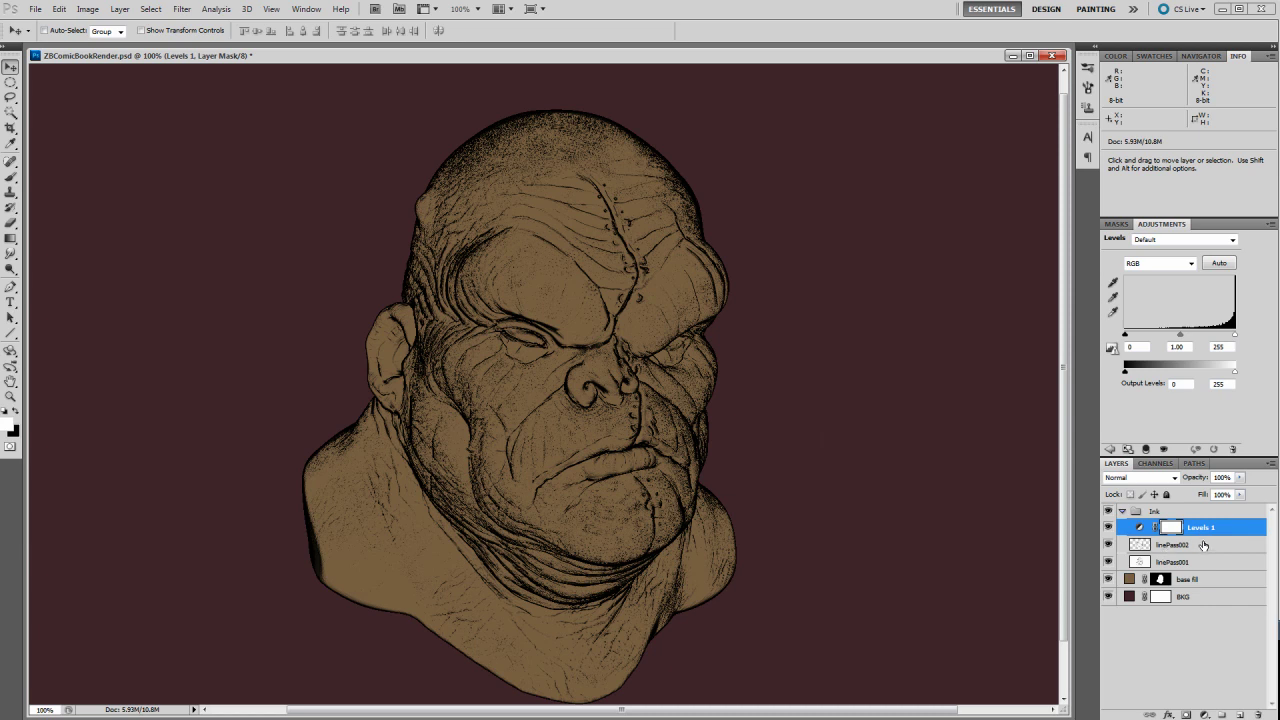
key("alt")
key("alt")
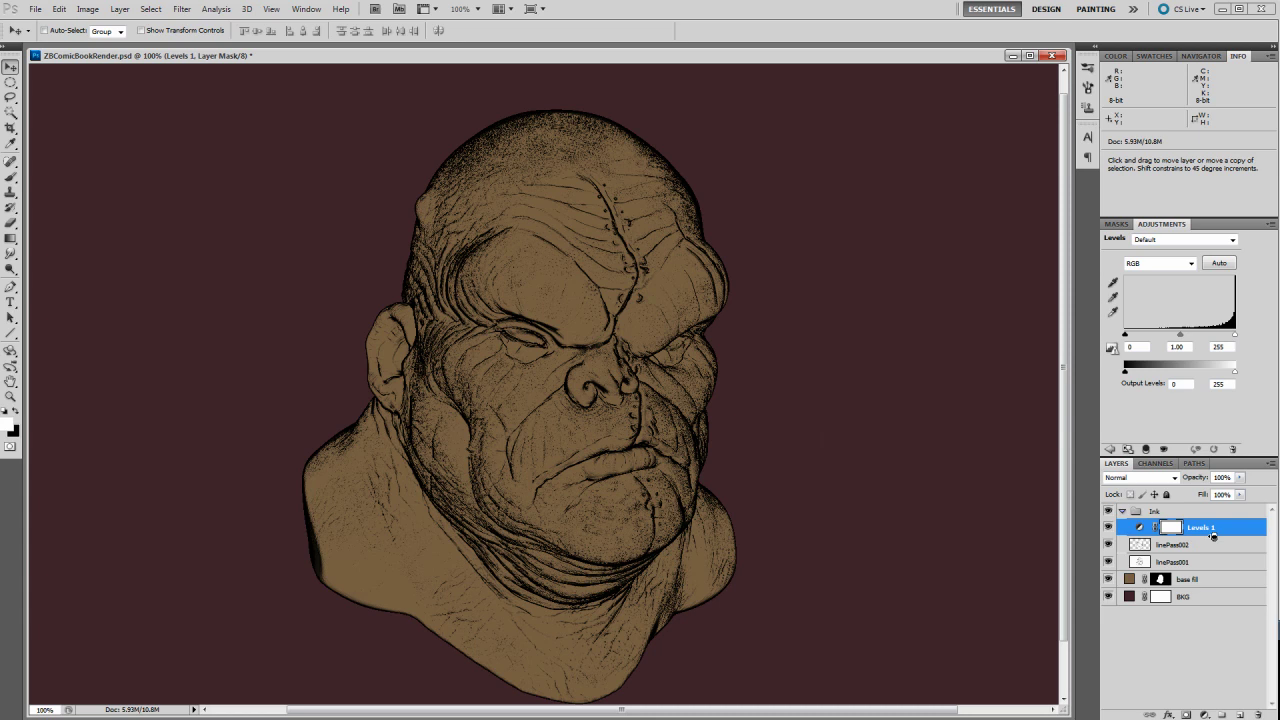
left_click(1213, 536, "alt")
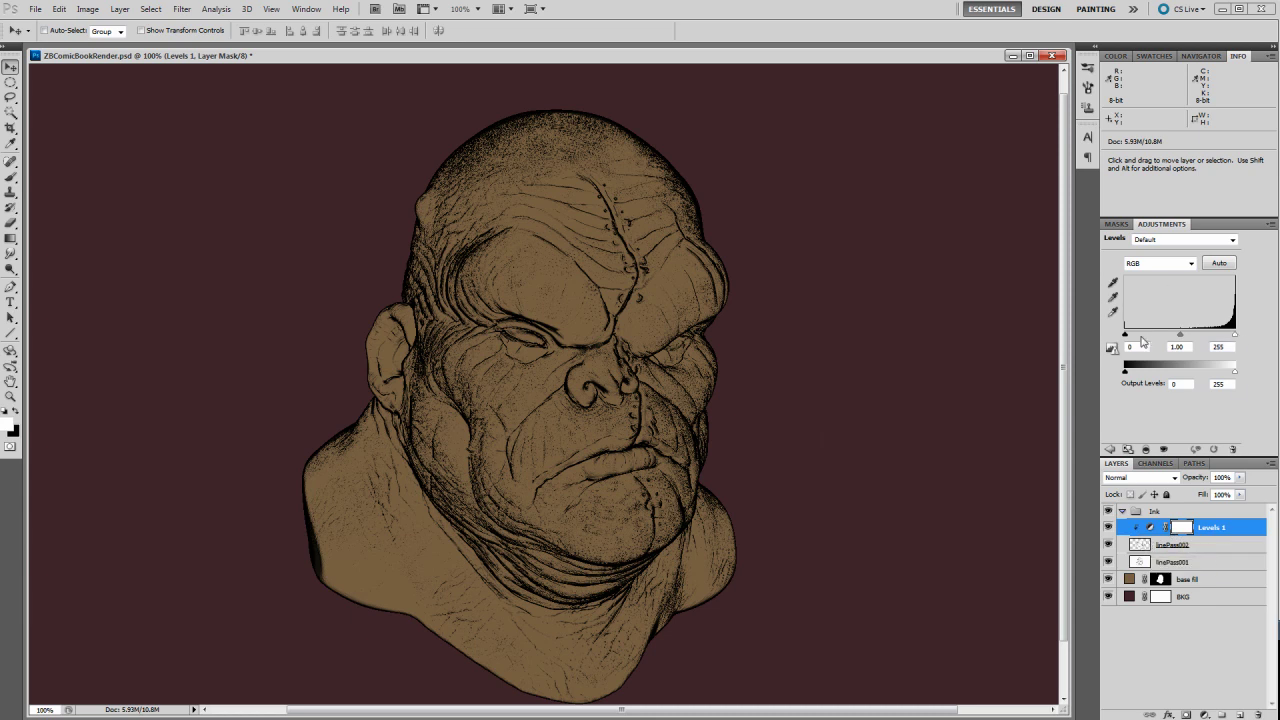
Adjust the clipped Levels to midtone 1.23 and white point 170, keeping the output levels at 0 and 255
mouse_move(1126, 338)
left_mouse_down()
mouse_move(1235, 338)
mouse_move(1157, 344)
mouse_move(1222, 342)
mouse_move(1189, 345)
left_mouse_up()
left_click_drag(1205, 347, 1172, 342)
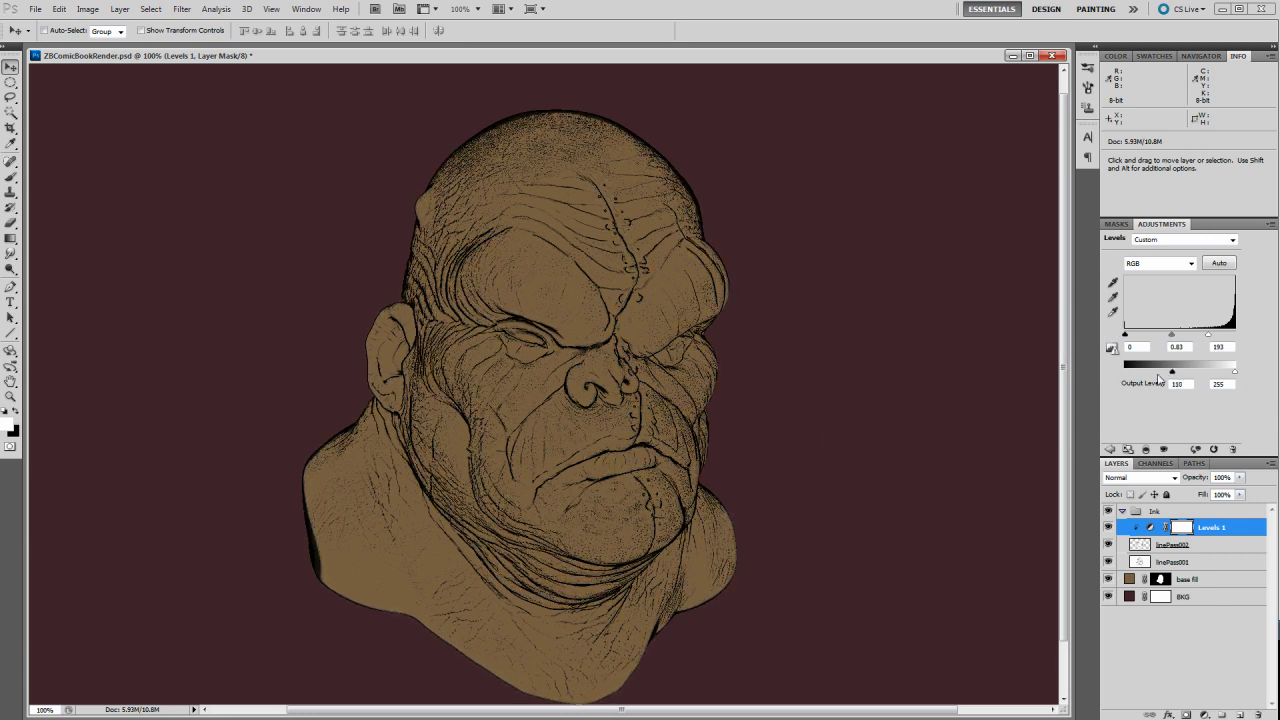
mouse_move(1124, 371)
left_mouse_down()
mouse_move(1230, 374)
mouse_move(1124, 372)
left_mouse_up()
mouse_move(1237, 376)
left_mouse_down()
mouse_move(1163, 383)
mouse_move(1249, 382)
left_mouse_up()
left_click_drag(1210, 340, 1109, 345)
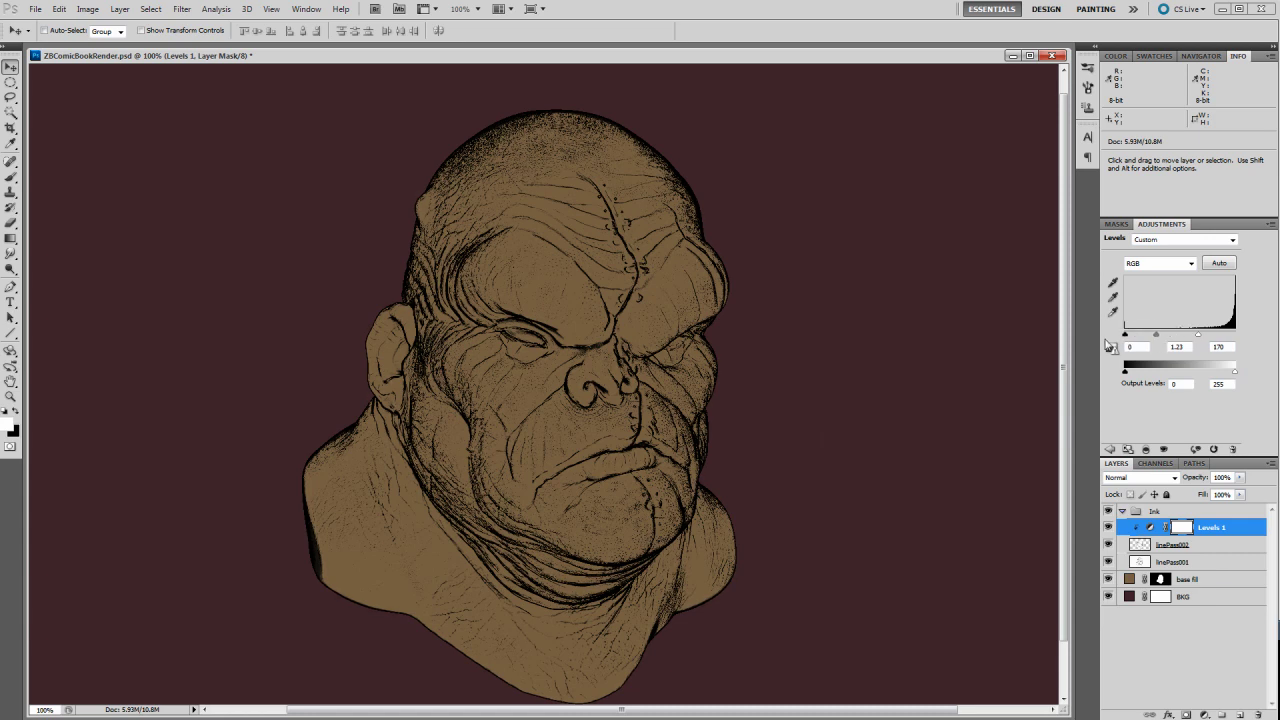
Compare the head with linePass002 hidden and shown, and lower that layer's opacity to 44%
left_click(1123, 548)
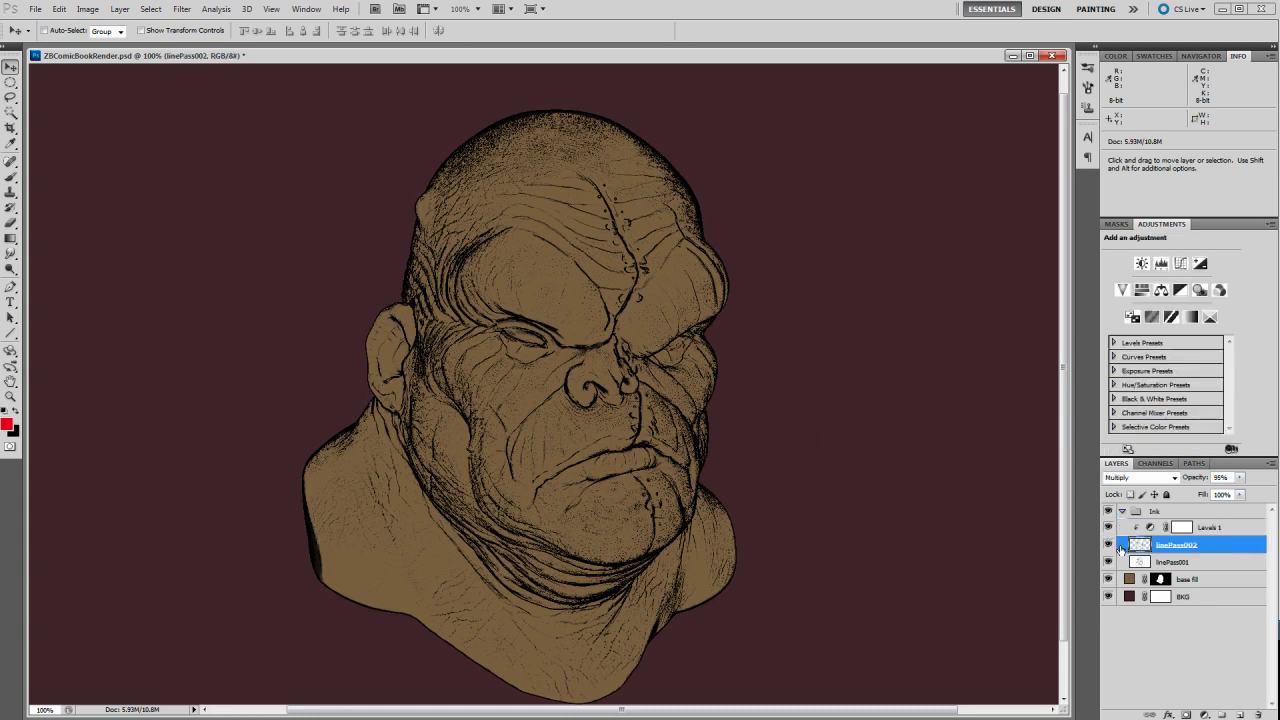
left_click(1107, 545)
left_click(1107, 545)
left_click(1107, 545)
left_click(1107, 545)
left_click(1240, 478)
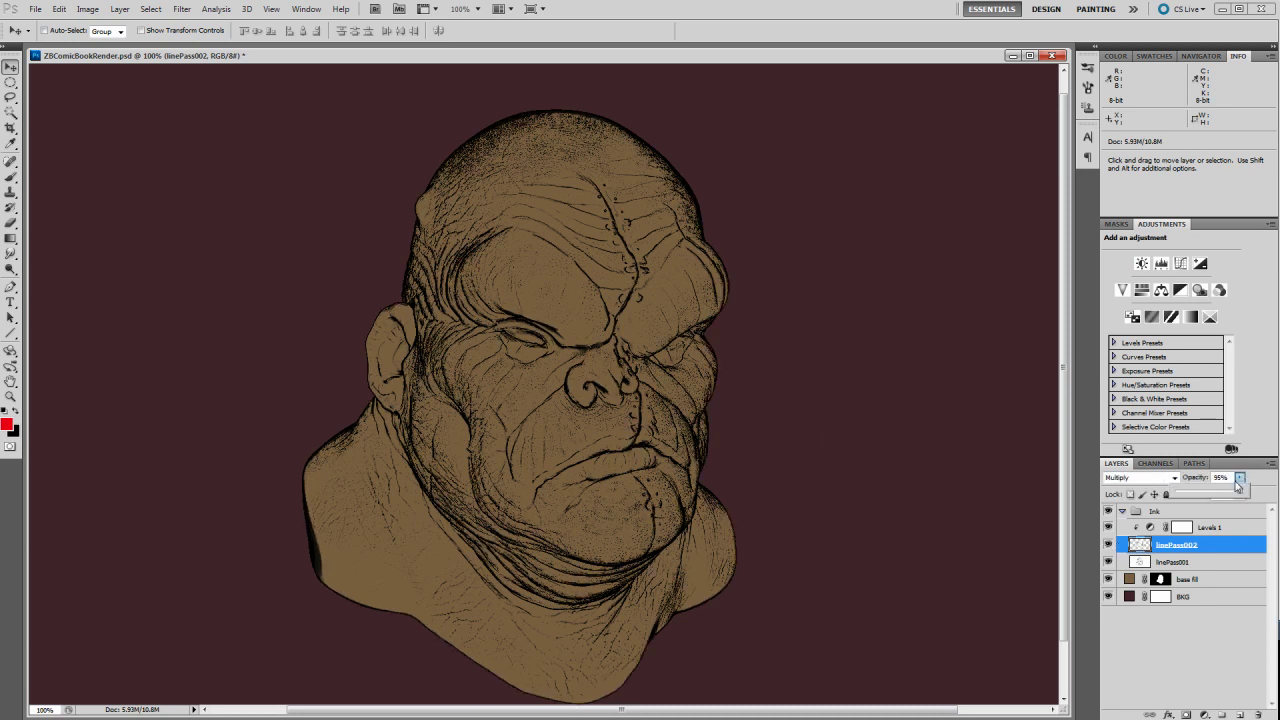
left_click_drag(1233, 494, 1206, 496)
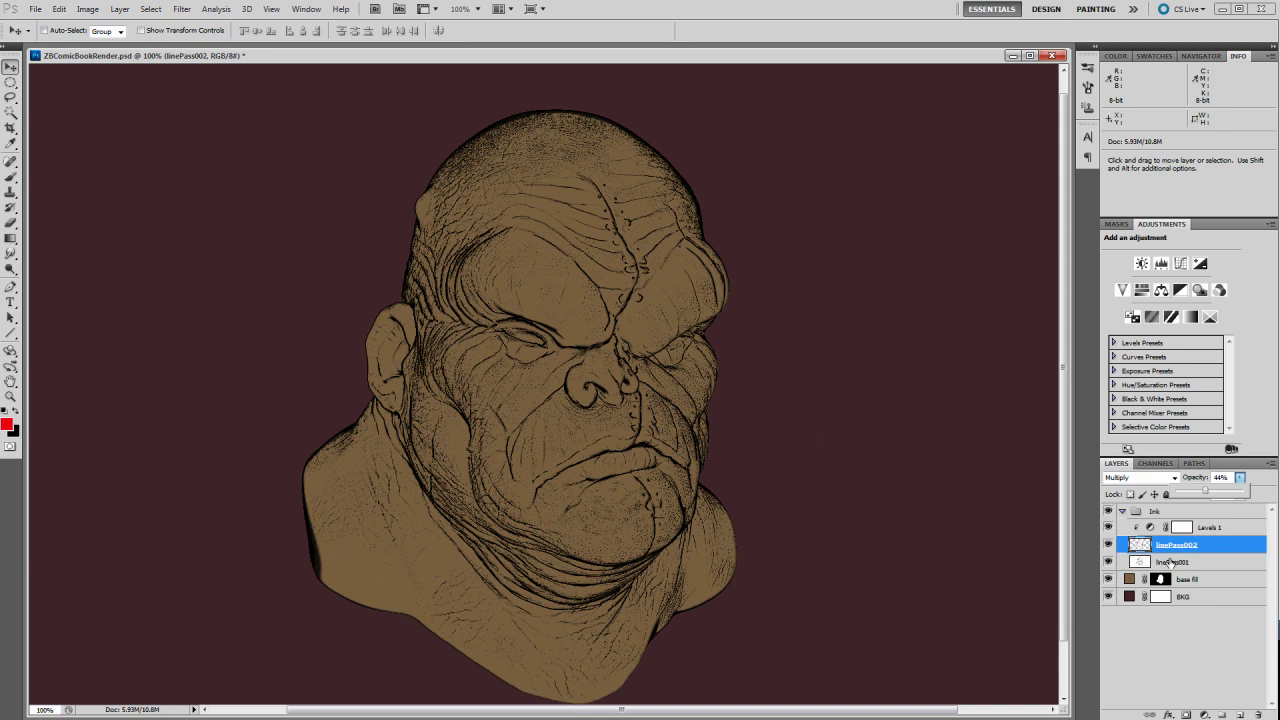
Collapse the Ink group and add a layer mask to it
left_click(1123, 512)
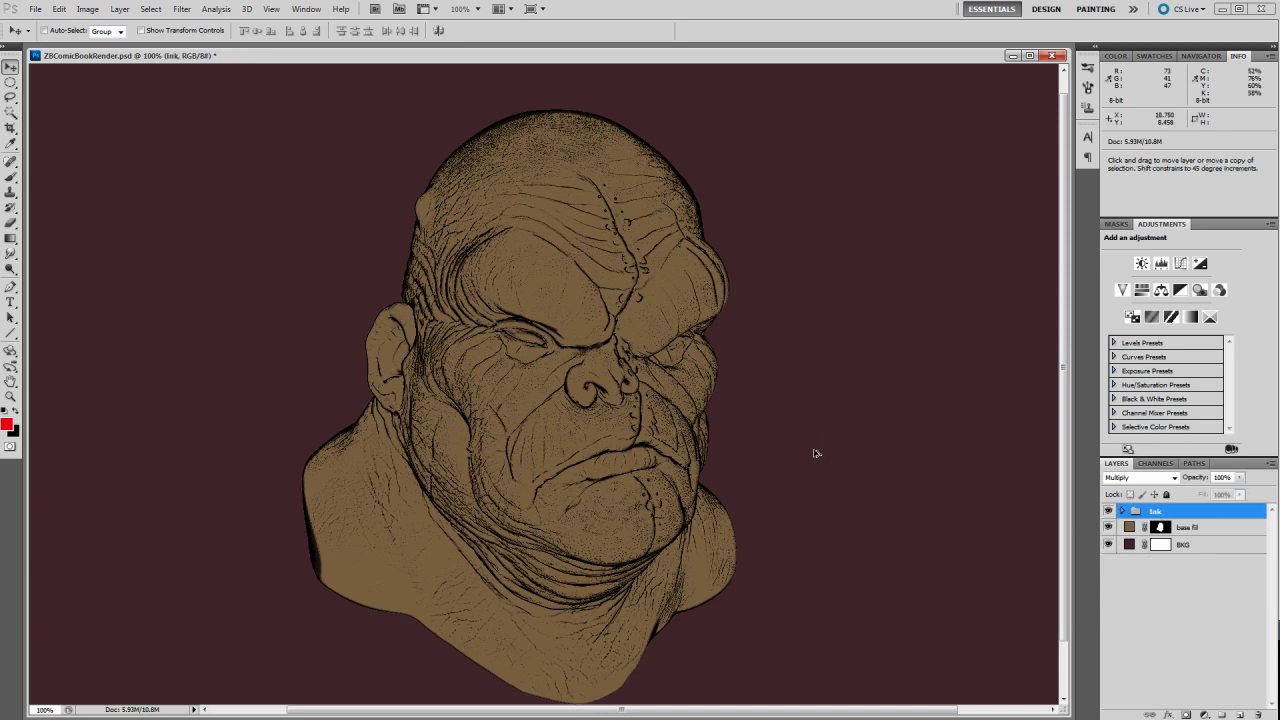
key("ctrl+minus")
left_click_drag(893, 554, 1009, 644)
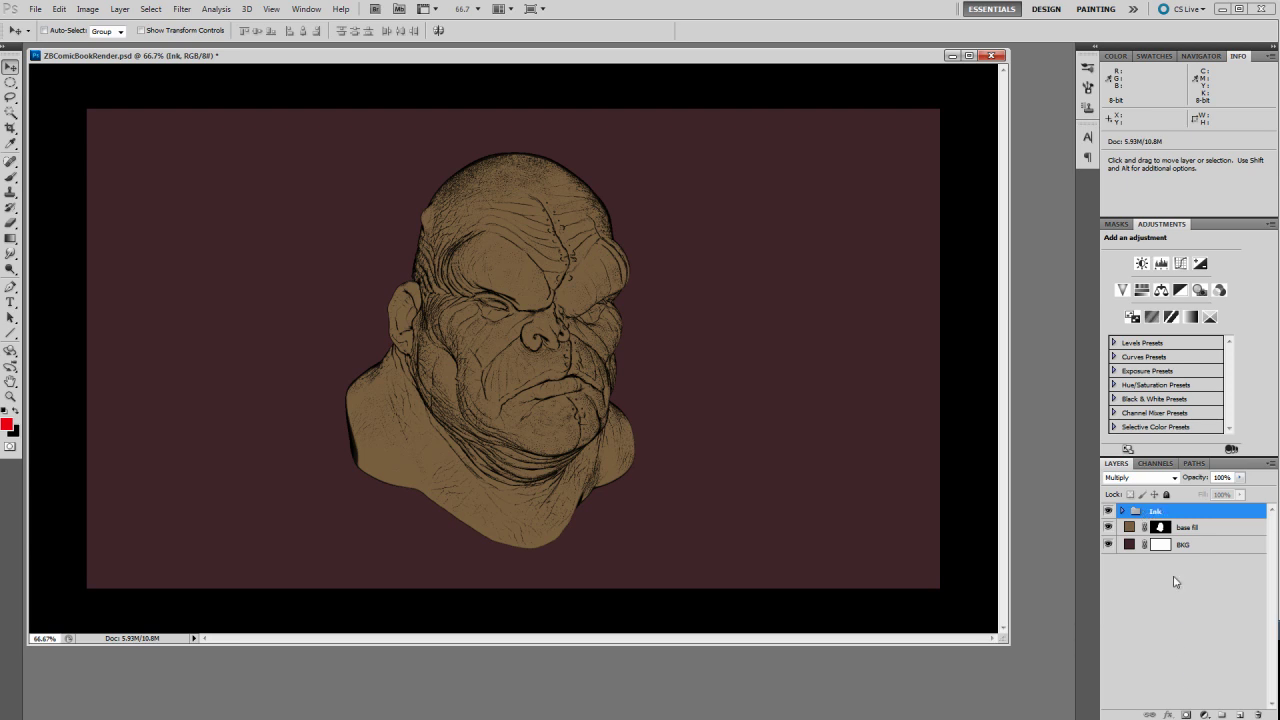
left_click(1186, 714)
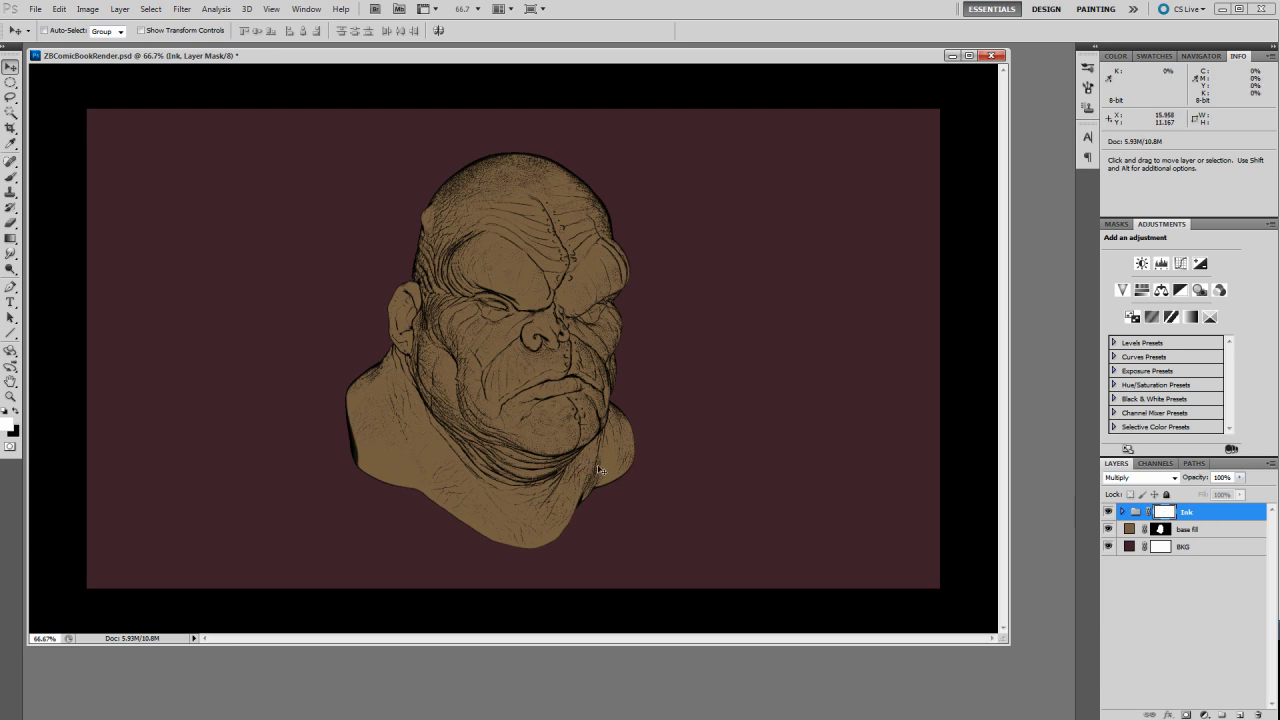
Paint black on the Ink group's mask with the 20 px brush to hide ink along the bust's lower shoulder edge
key("x")
key("b")
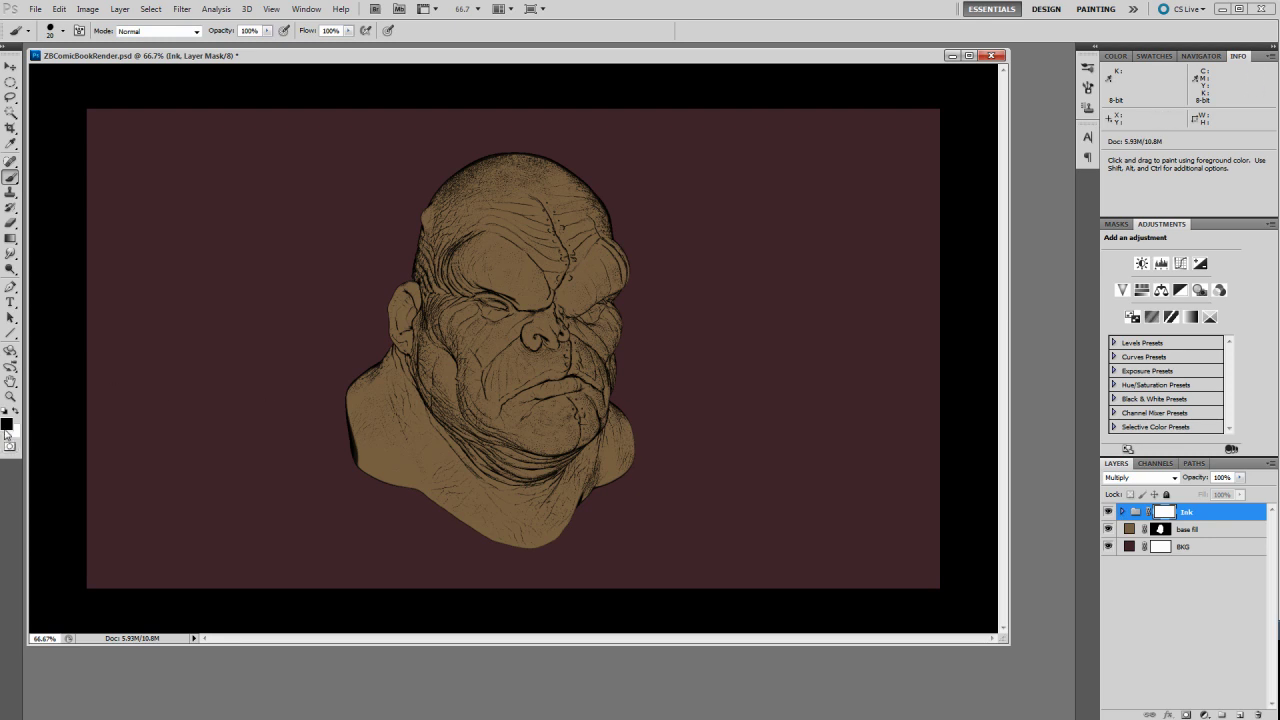
left_click(1136, 513)
left_click(1165, 513)
left_click(1137, 512)
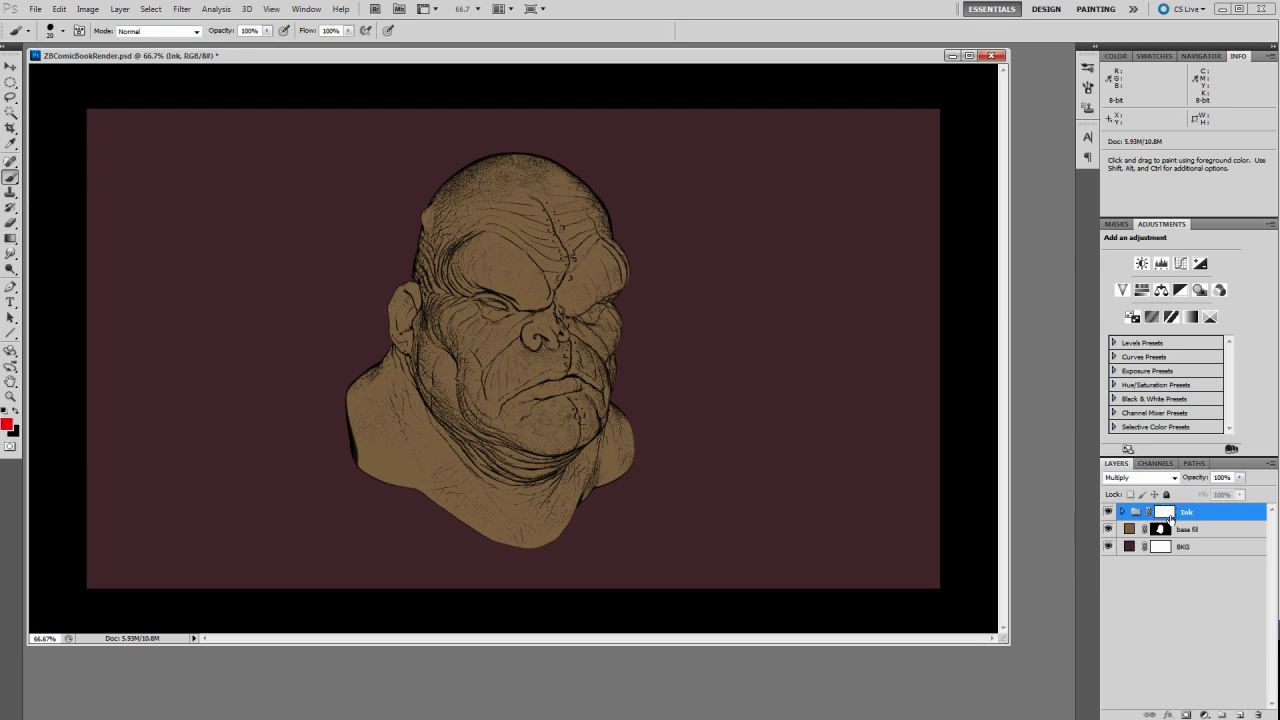
left_click(1170, 513)
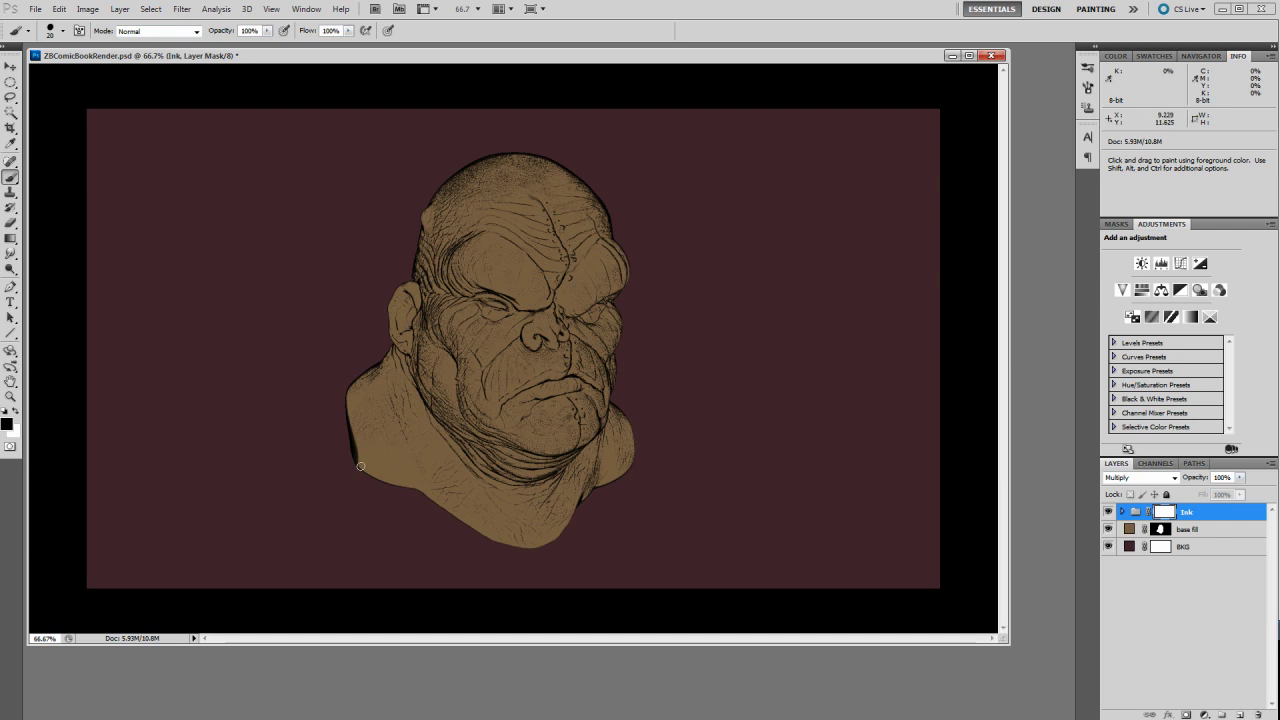
left_click_drag(370, 479, 356, 442)
left_click_drag(406, 488, 512, 540)
Fade the ink around the shoulders and neck base by painting the mask with Airbrush Soft Round 50% flow at size 300
left_click(30, 33)
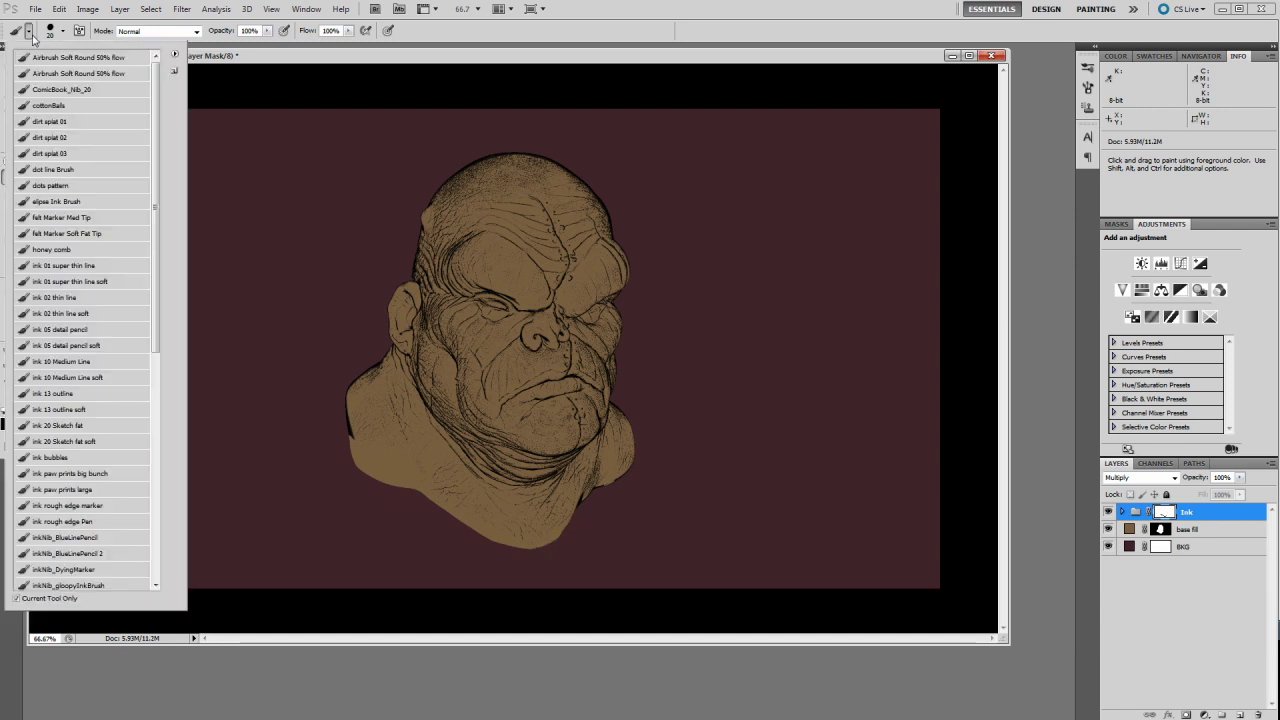
left_click(70, 57)
left_click(325, 390)
key("bracketright")
key("bracketright")
key("bracketright")
key("bracketright")
key("bracketright")
key("bracketright")
key("bracketright")
key("bracketright")
key("bracketright")
key("bracketright")
key("bracketright")
mouse_move(318, 397)
left_mouse_down()
mouse_move(376, 511)
mouse_move(451, 566)
mouse_move(501, 582)
mouse_move(481, 582)
mouse_move(438, 569)
mouse_move(417, 512)
mouse_move(529, 588)
mouse_move(581, 574)
mouse_move(606, 529)
mouse_move(623, 532)
mouse_move(642, 510)
mouse_move(670, 455)
mouse_move(621, 557)
mouse_move(587, 550)
left_mouse_up()
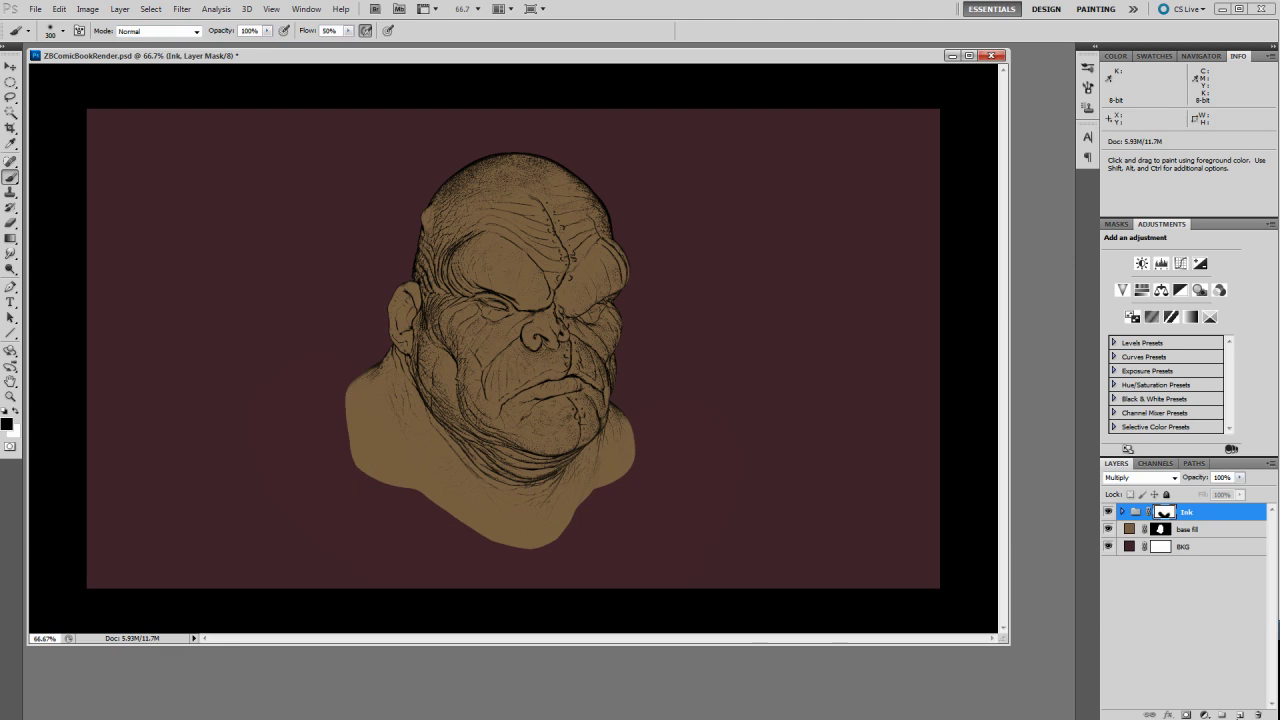
Group the base fill and BKG layers and name the group color
left_click(1129, 530)
left_click(1133, 548, "shift")
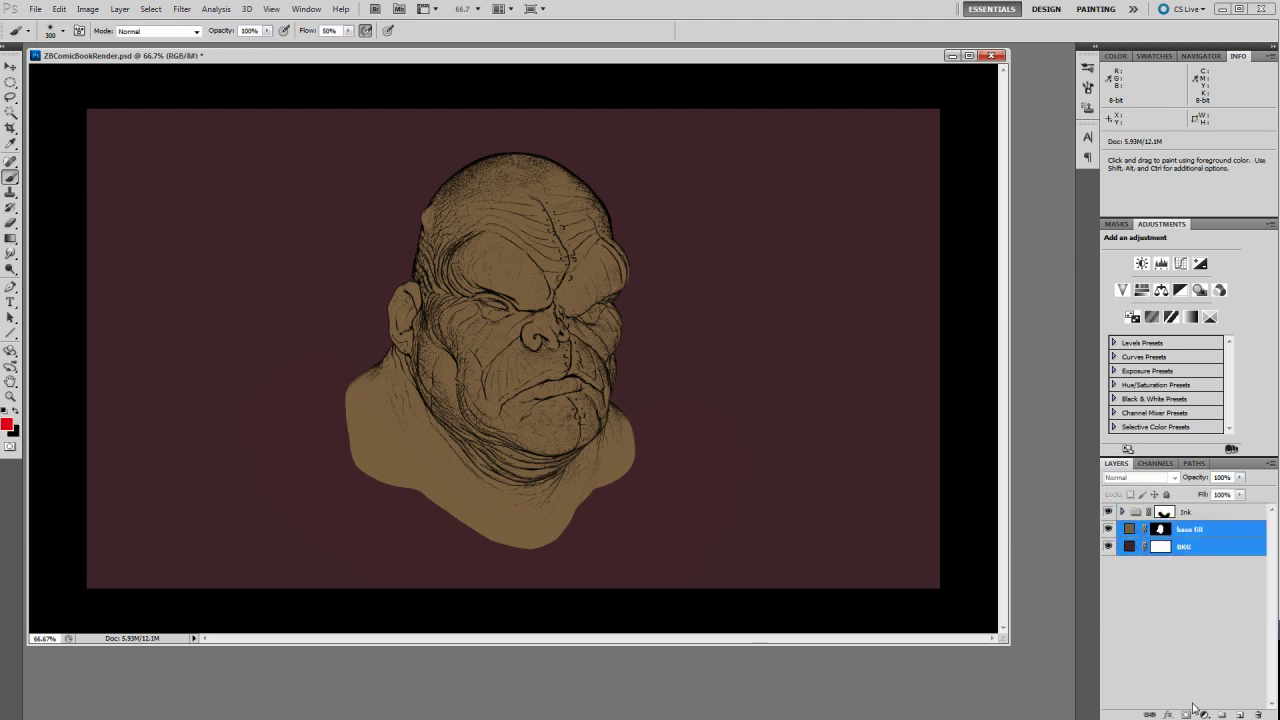
left_click(1128, 530)
left_click(1130, 547, "shift")
left_click(1128, 530)
left_click(1130, 548, "shift")
left_click(1128, 530)
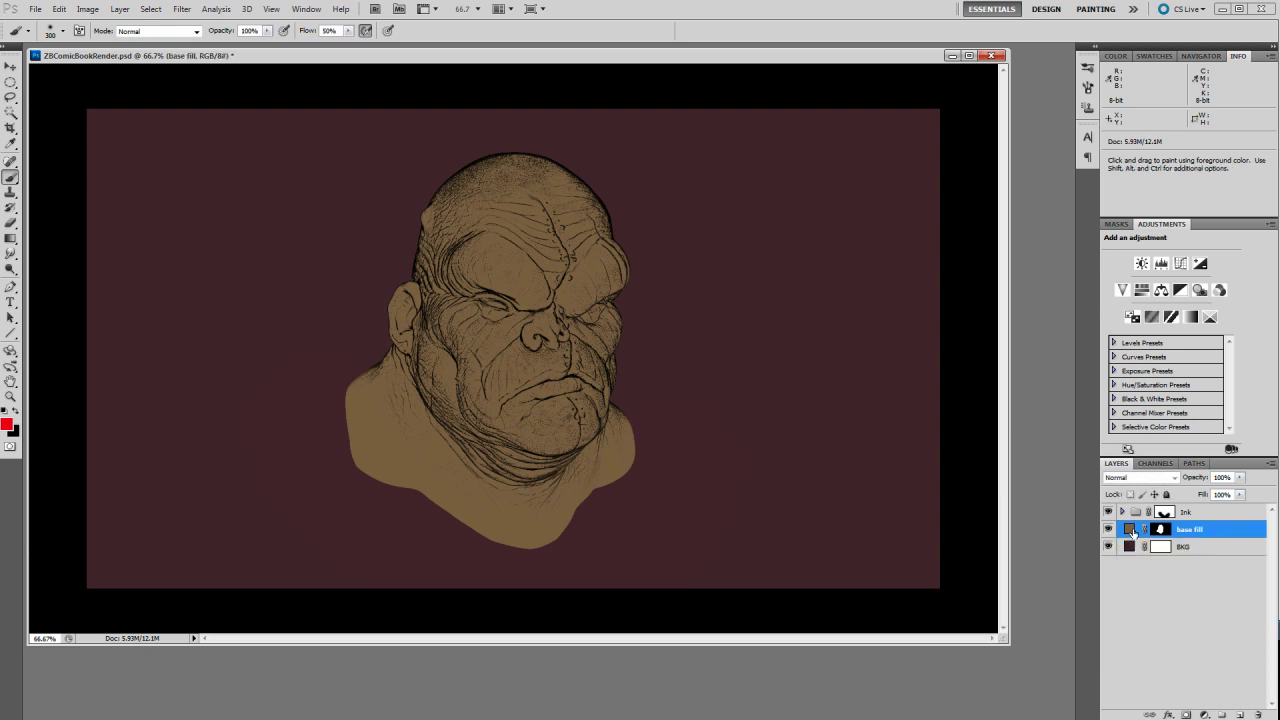
left_click(1130, 547, "shift")
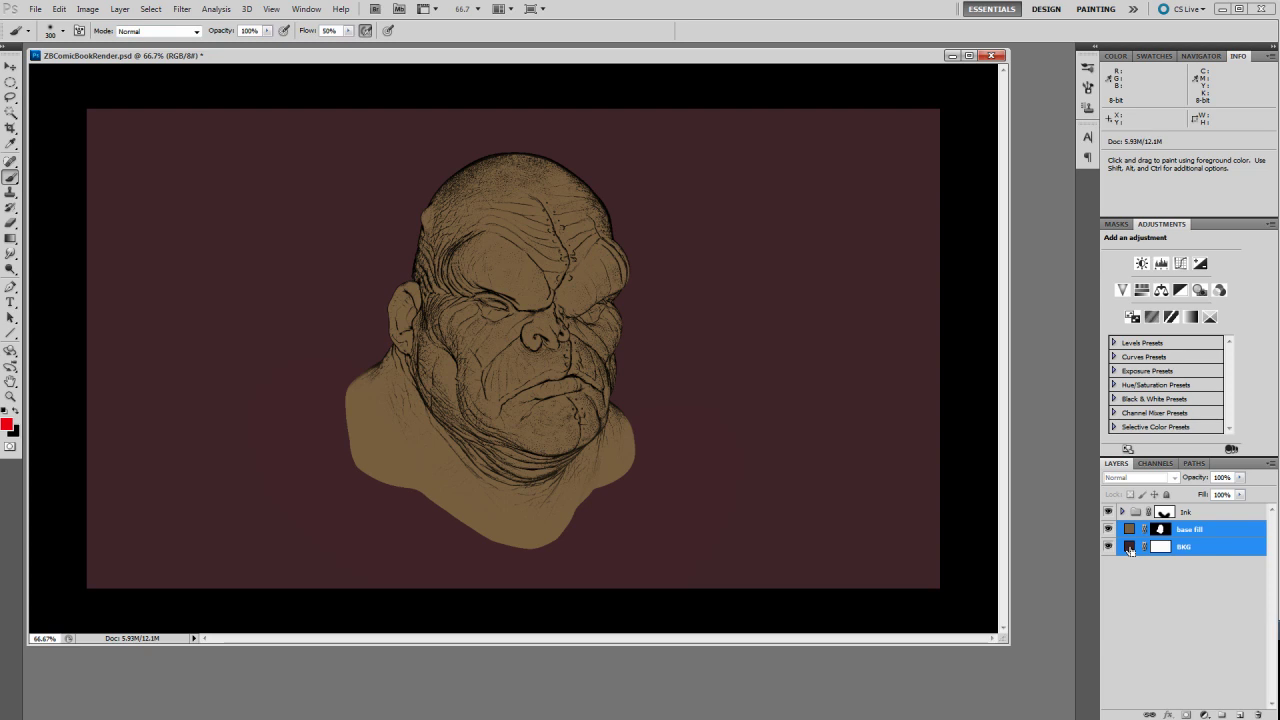
key("ctrl+g")
double_click(1161, 529)
type("color")
key("Return")
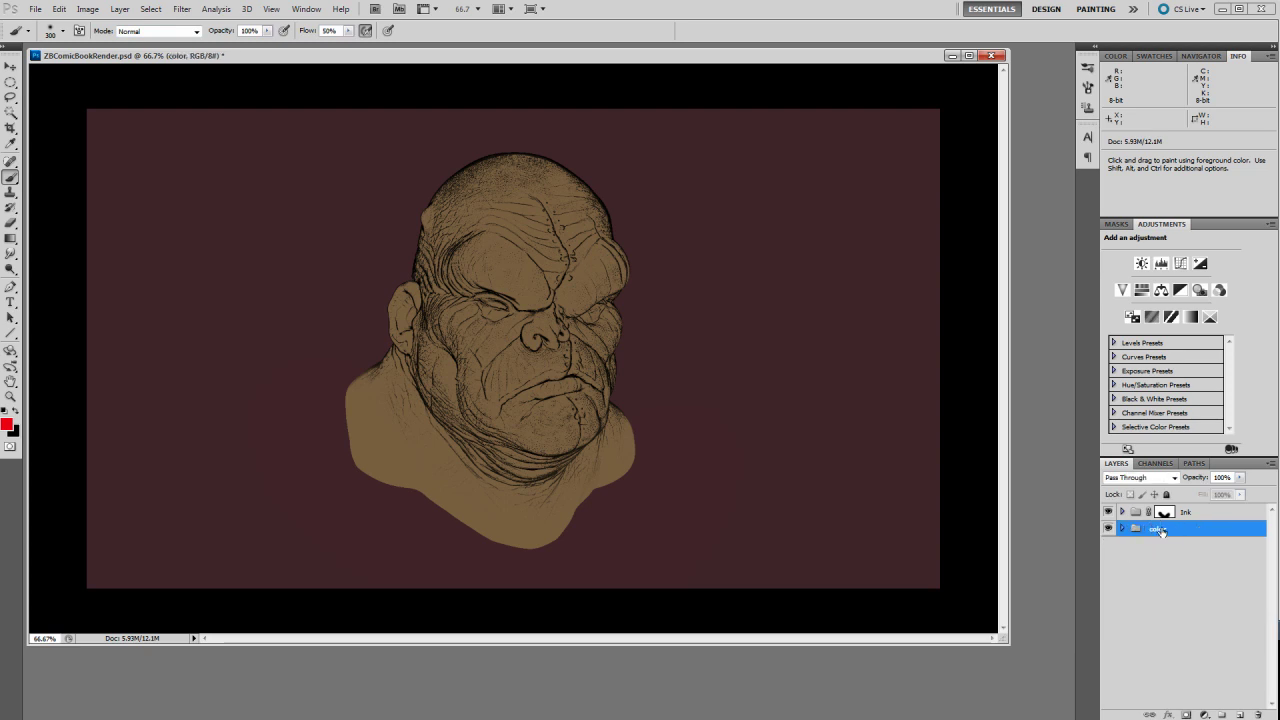
Add a layer mask to the color group and set the Gradient tool to linear at 37% opacity
left_click(1185, 715)
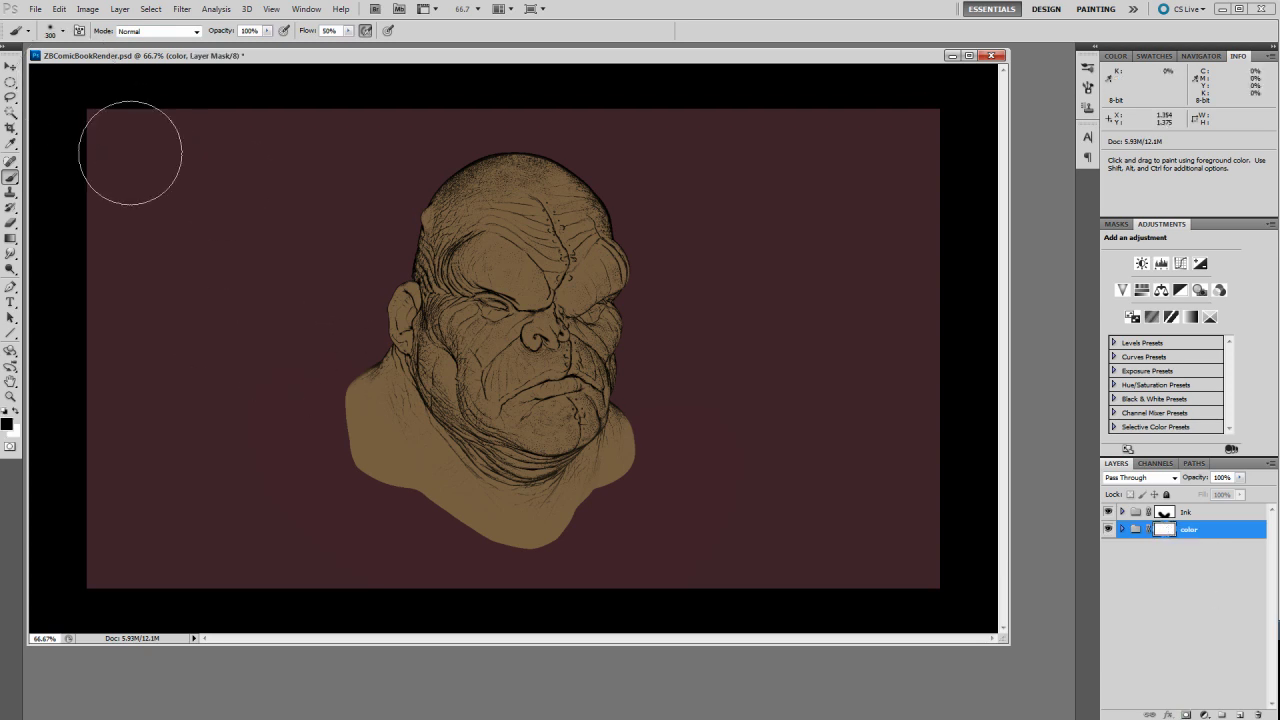
key("g")
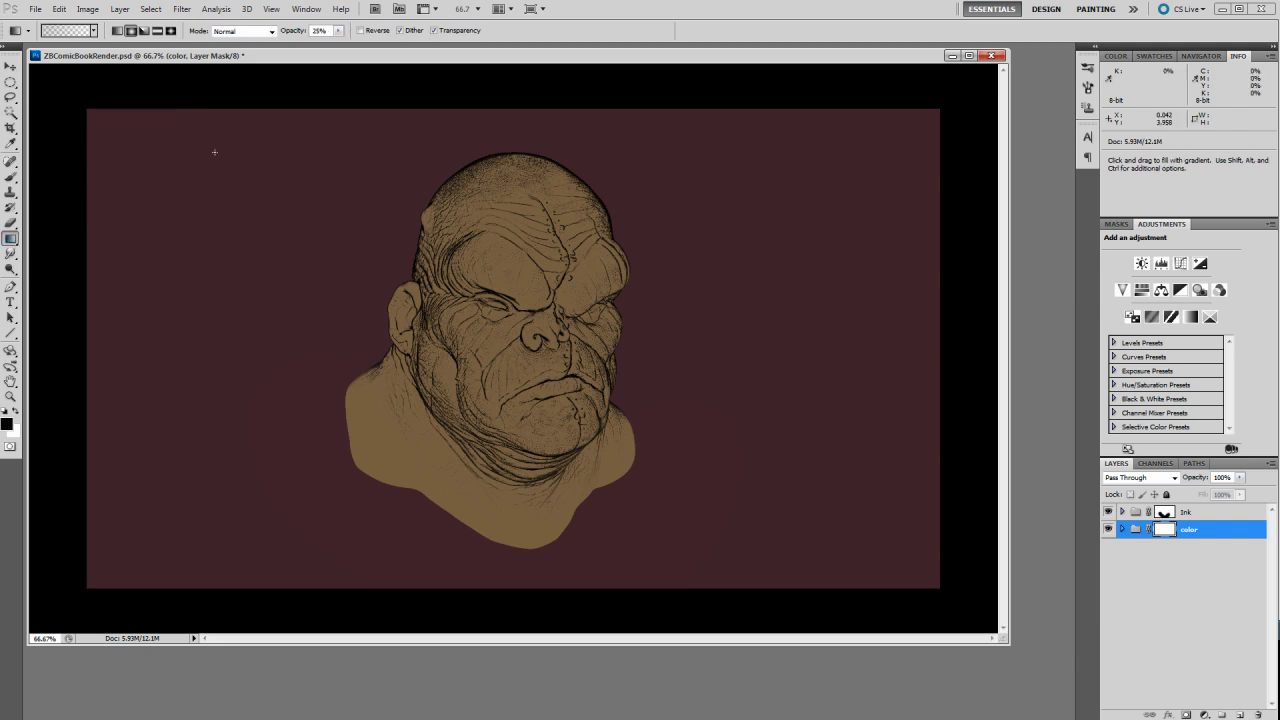
left_click(94, 30)
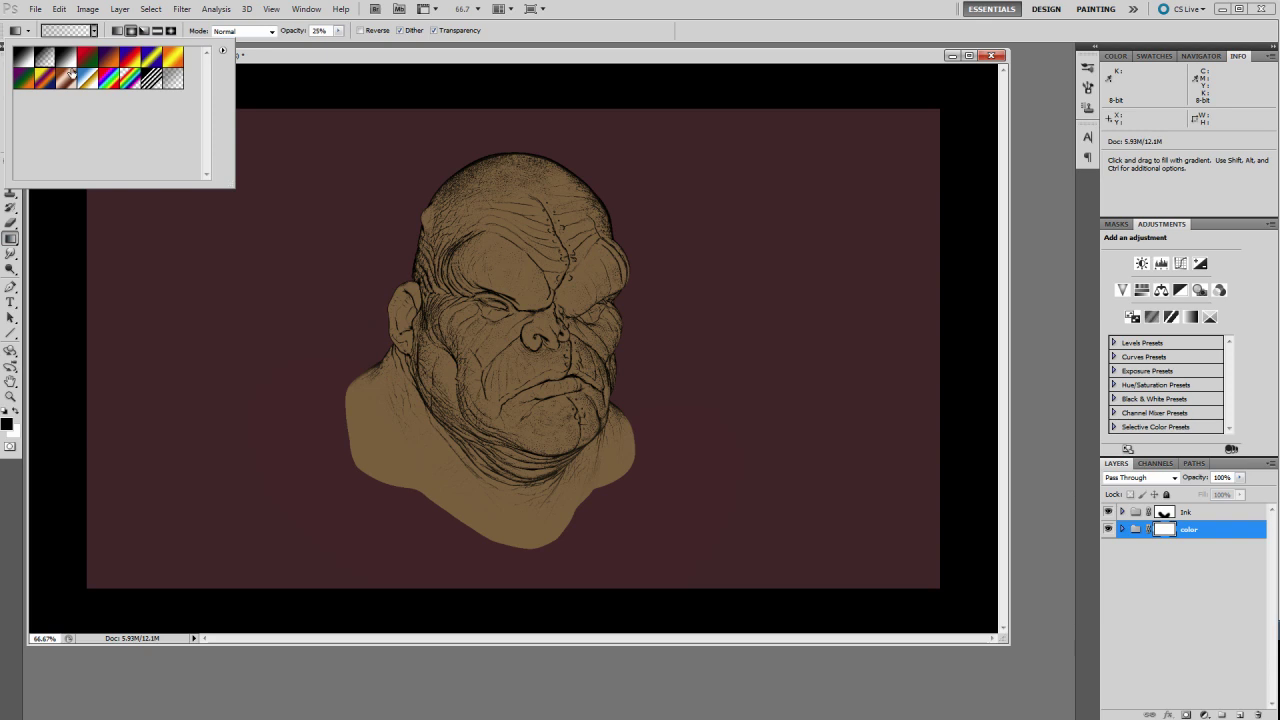
left_click(280, 63)
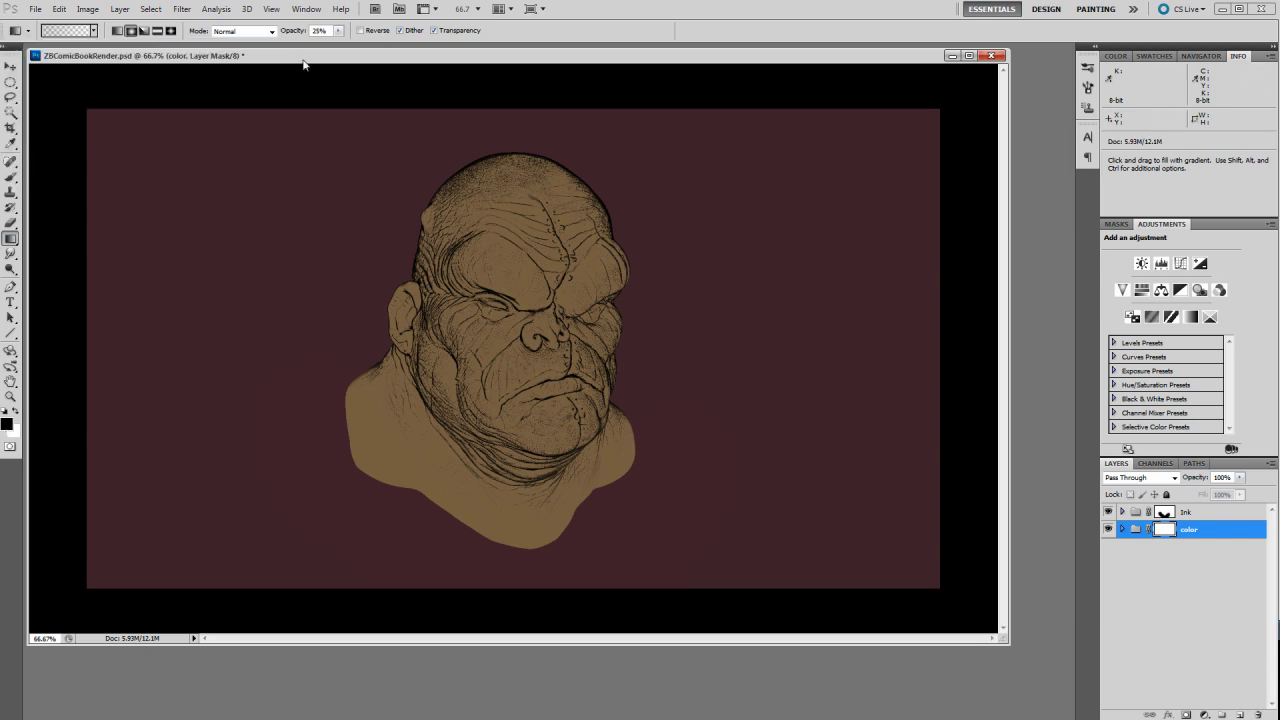
left_click_drag(338, 30, 408, 62)
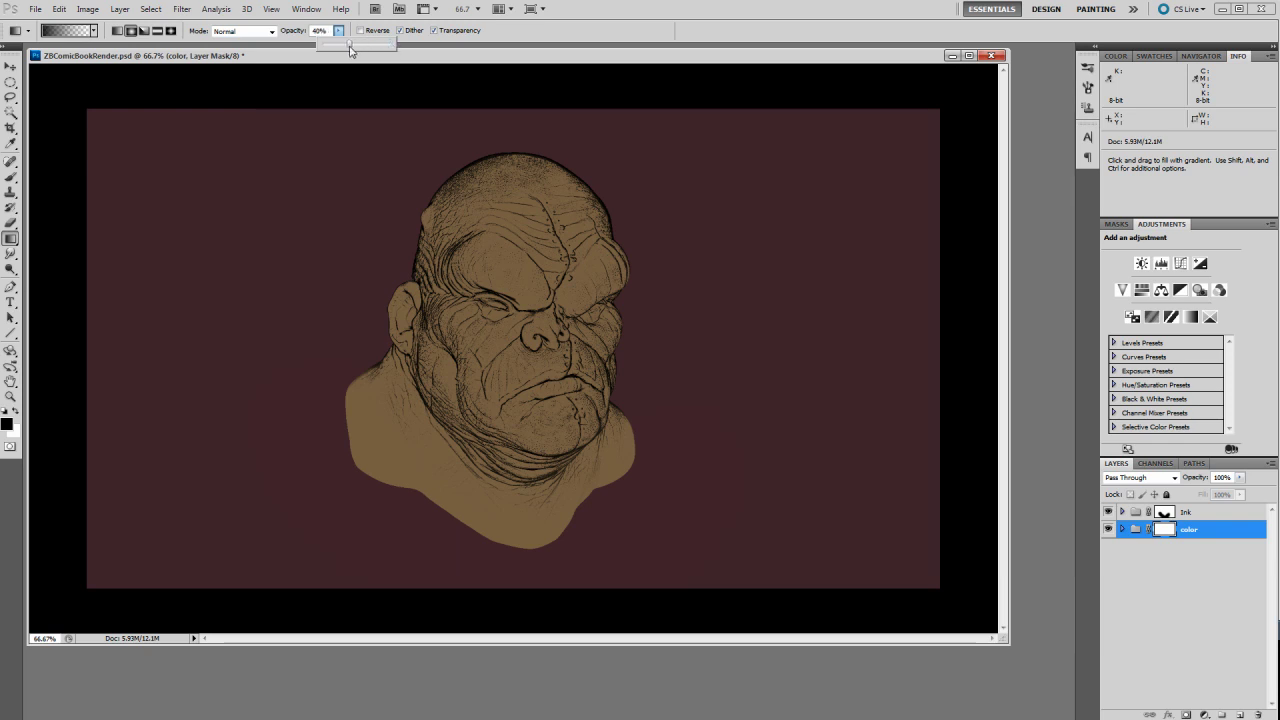
left_click_drag(400, 52, 347, 55)
left_click(116, 31)
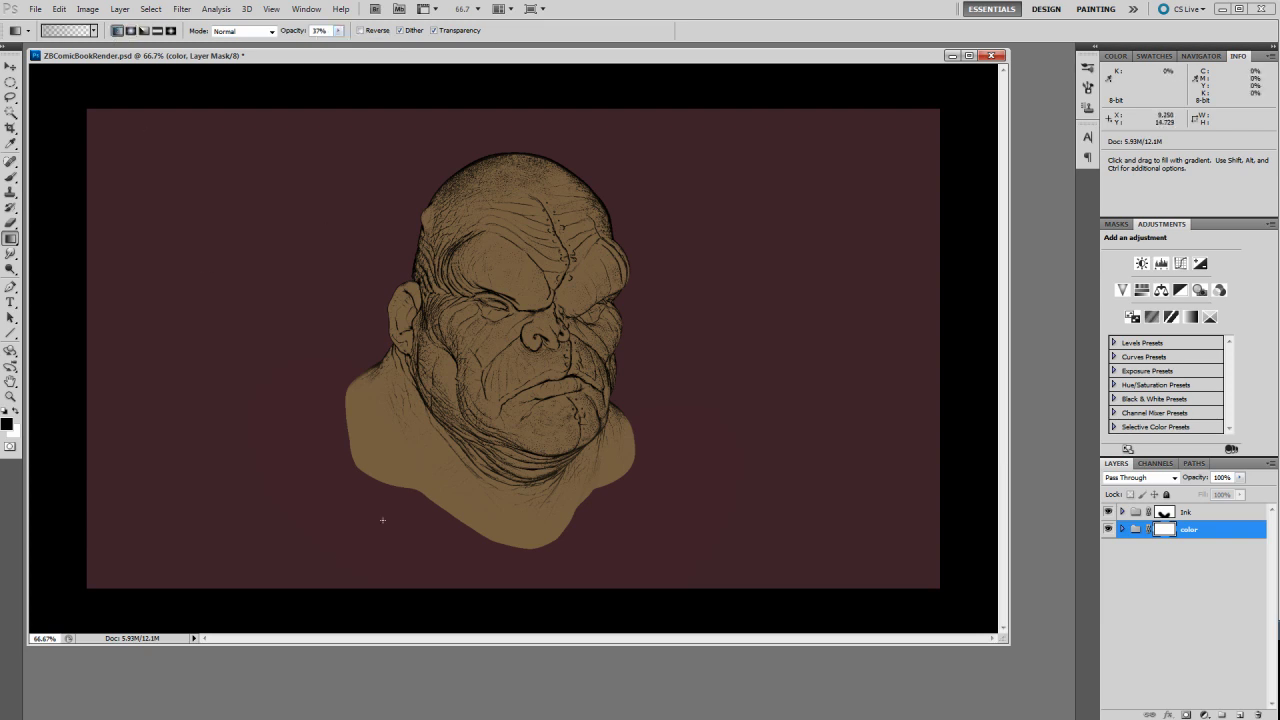
left_click_drag(353, 545, 405, 465)
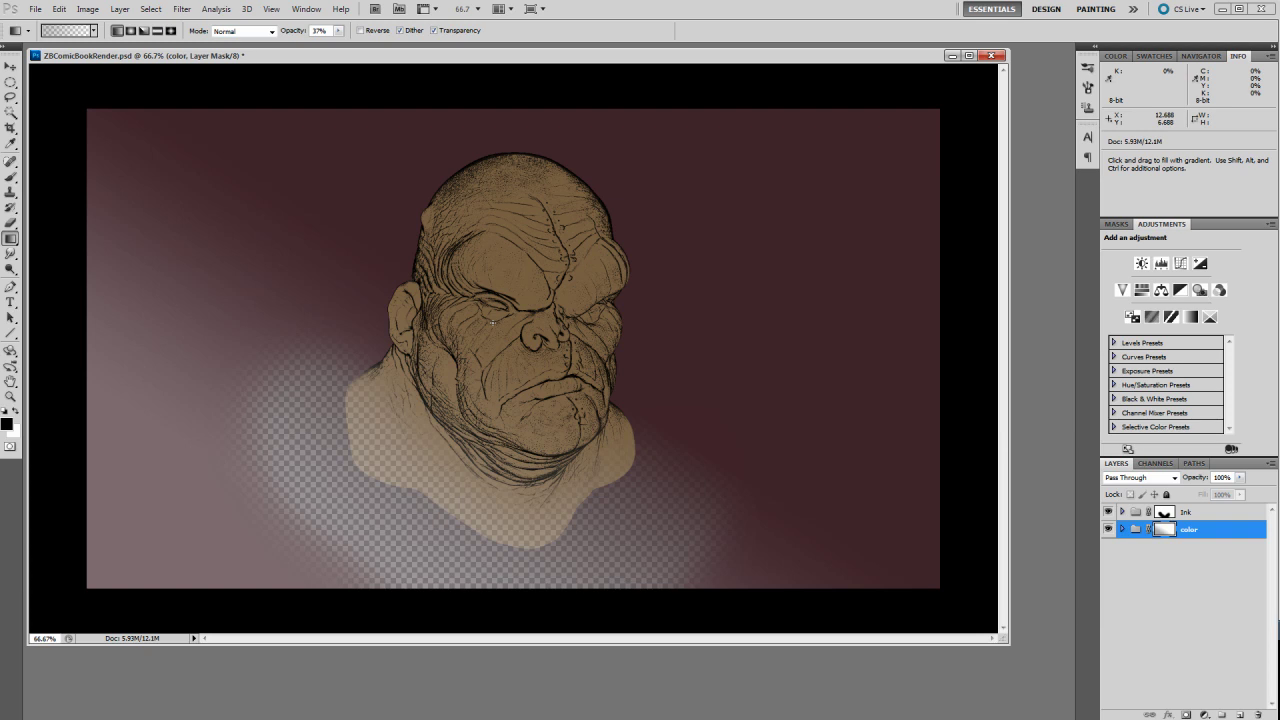
key("ctrl+z")
left_click_drag(384, 556, 530, 351)
key("ctrl+z")
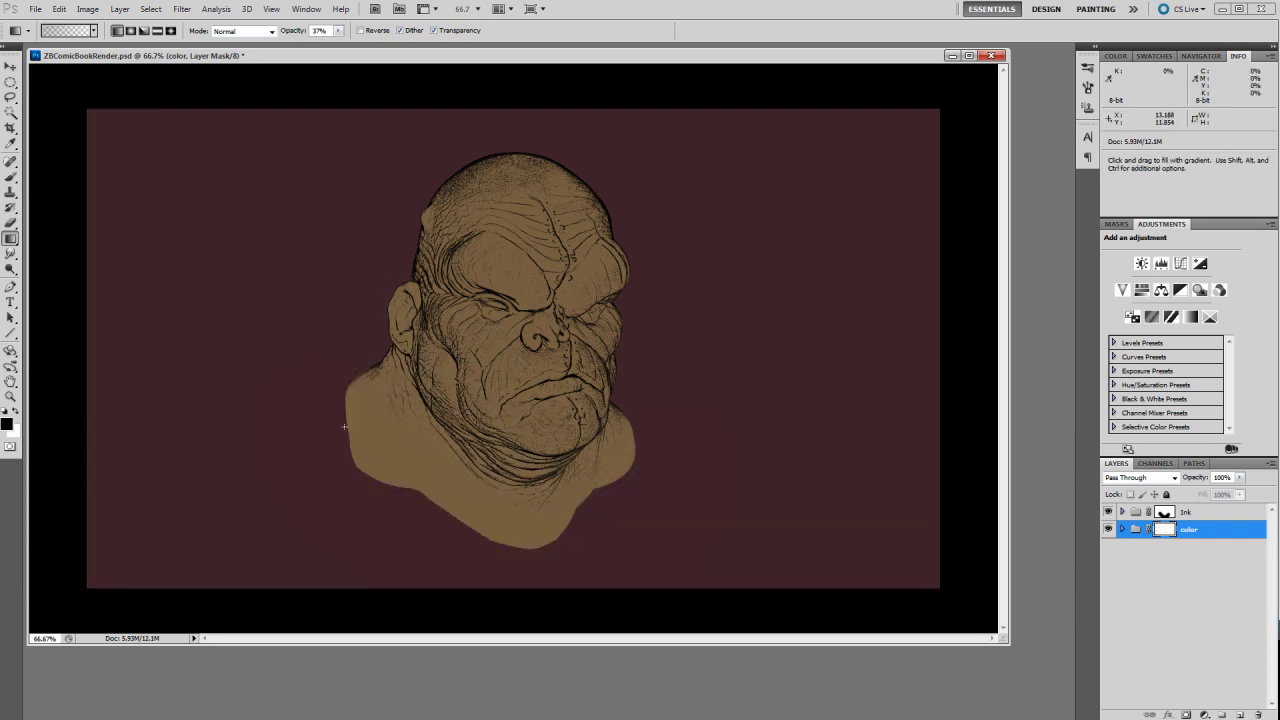
left_click(131, 31)
left_click_drag(386, 513, 532, 357)
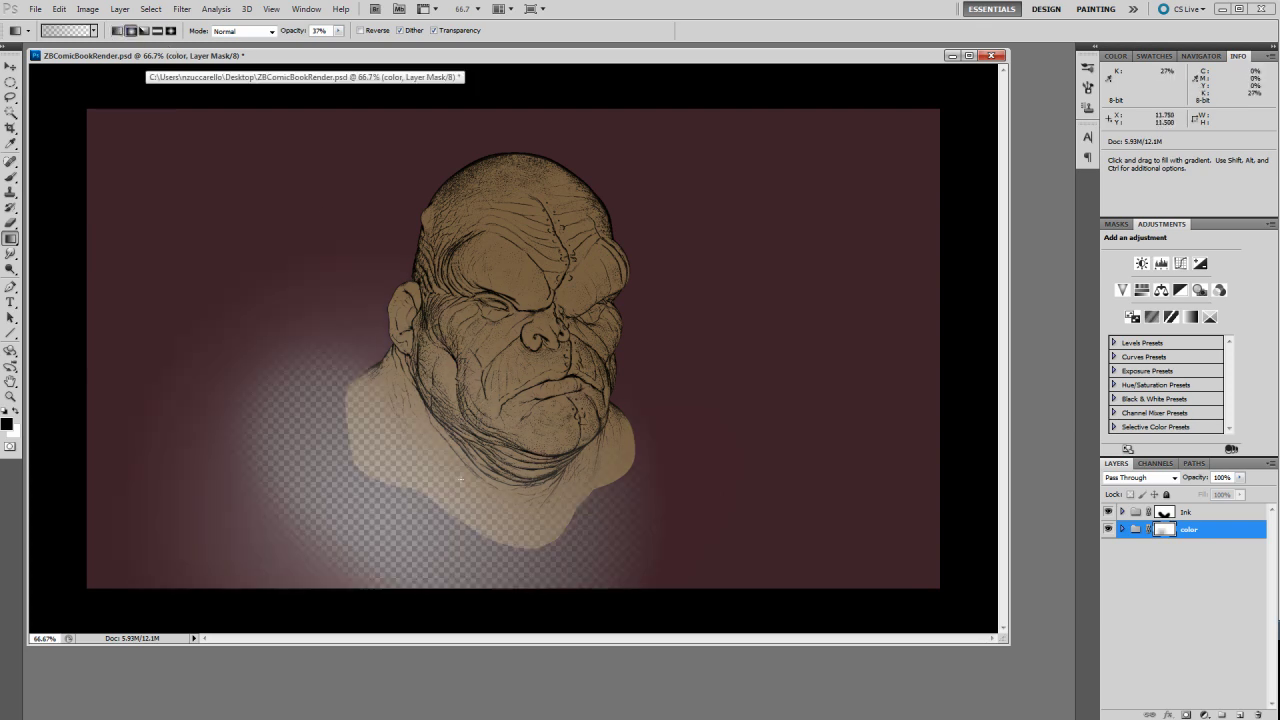
key("ctrl+z")
left_click_drag(376, 540, 380, 492)
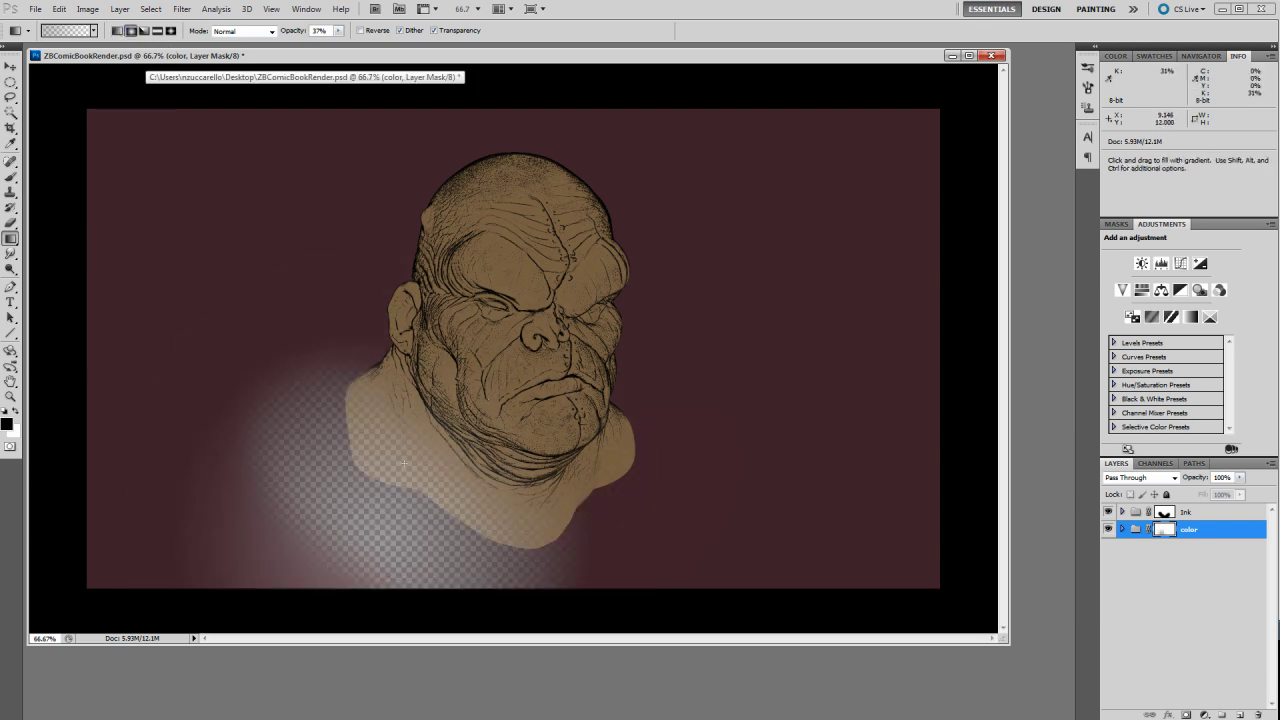
Delete the color group's layer mask and expand the group
key("v")
key("Delete")
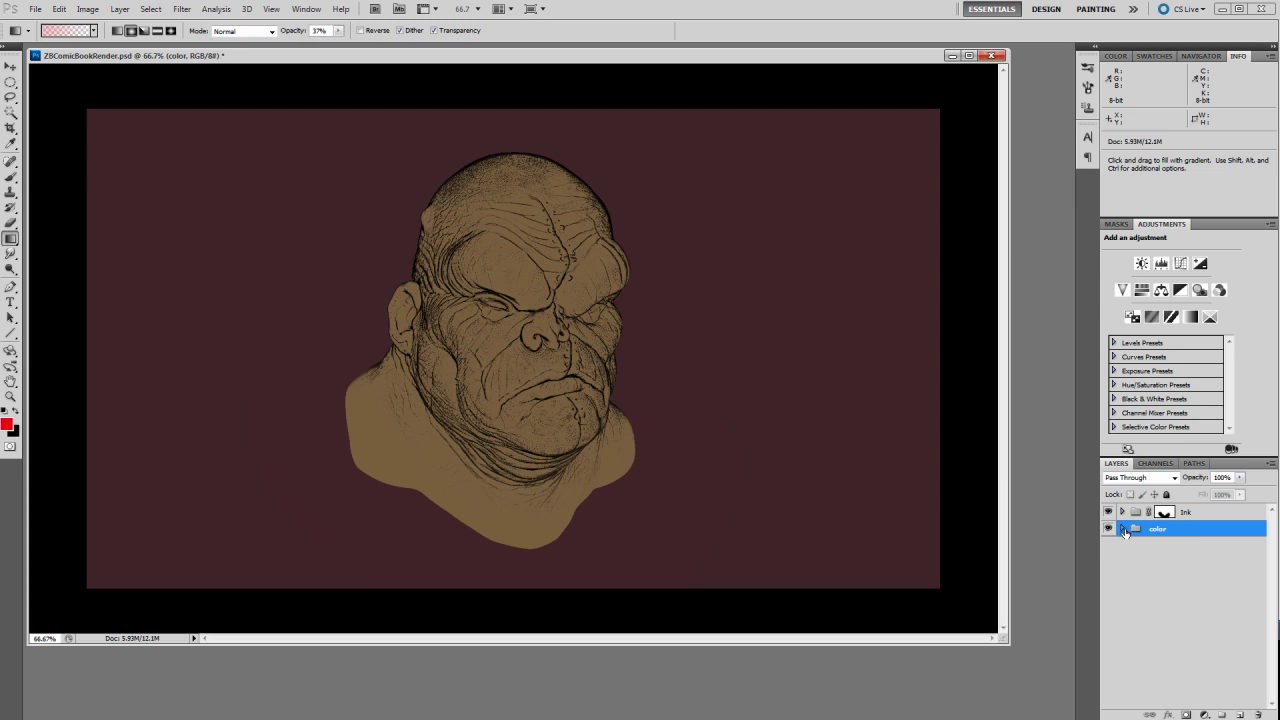
left_click(1122, 528)
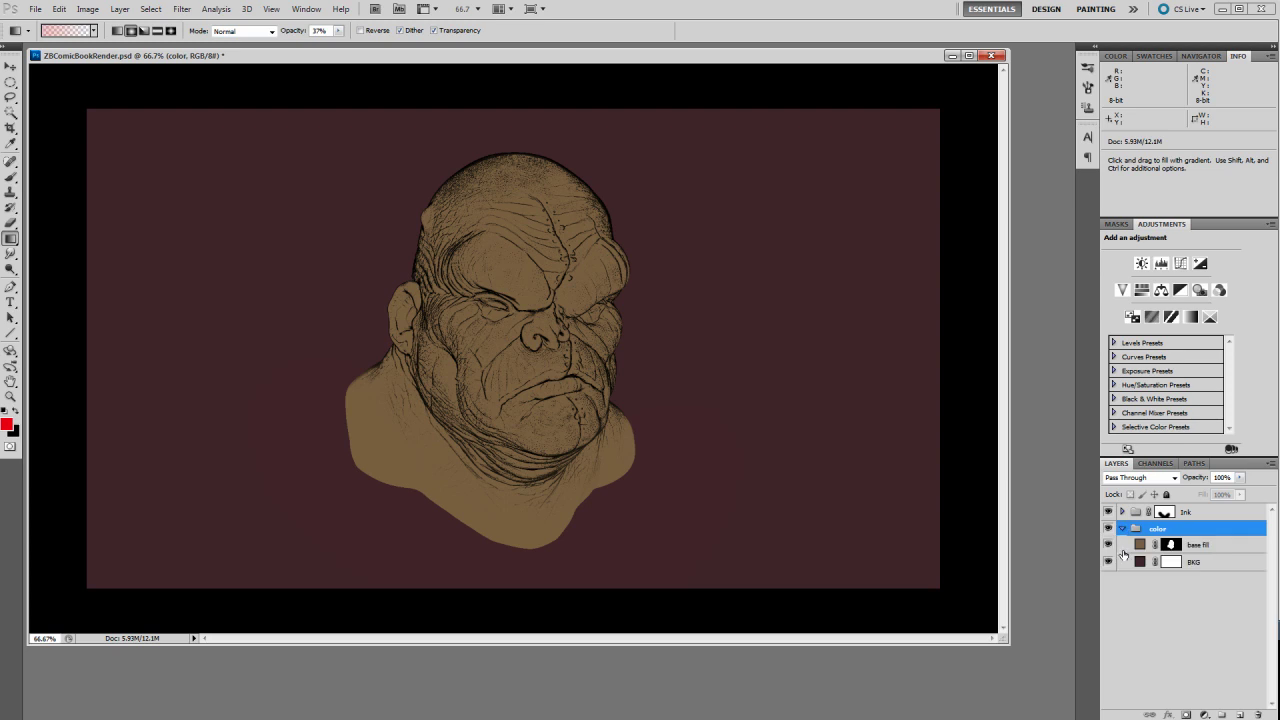
Put the base fill layer in its own group inside the color group and name it base fill
left_click(1172, 545)
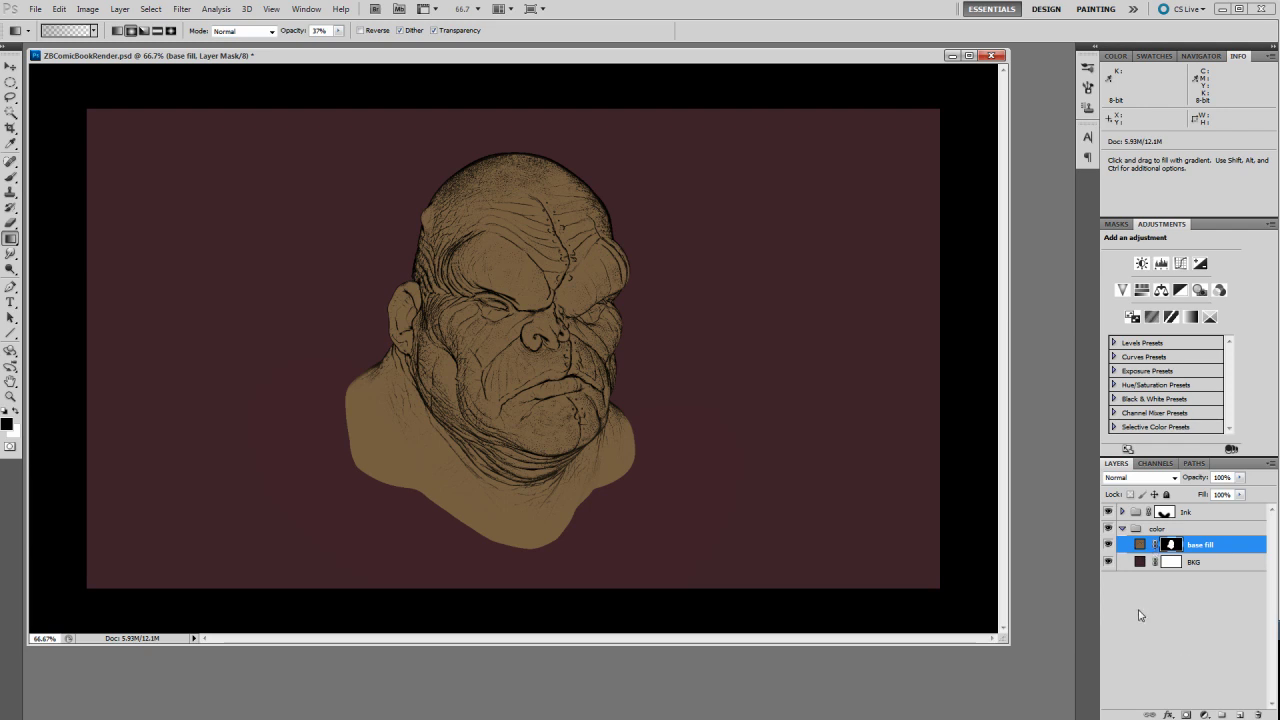
key("ctrl+g")
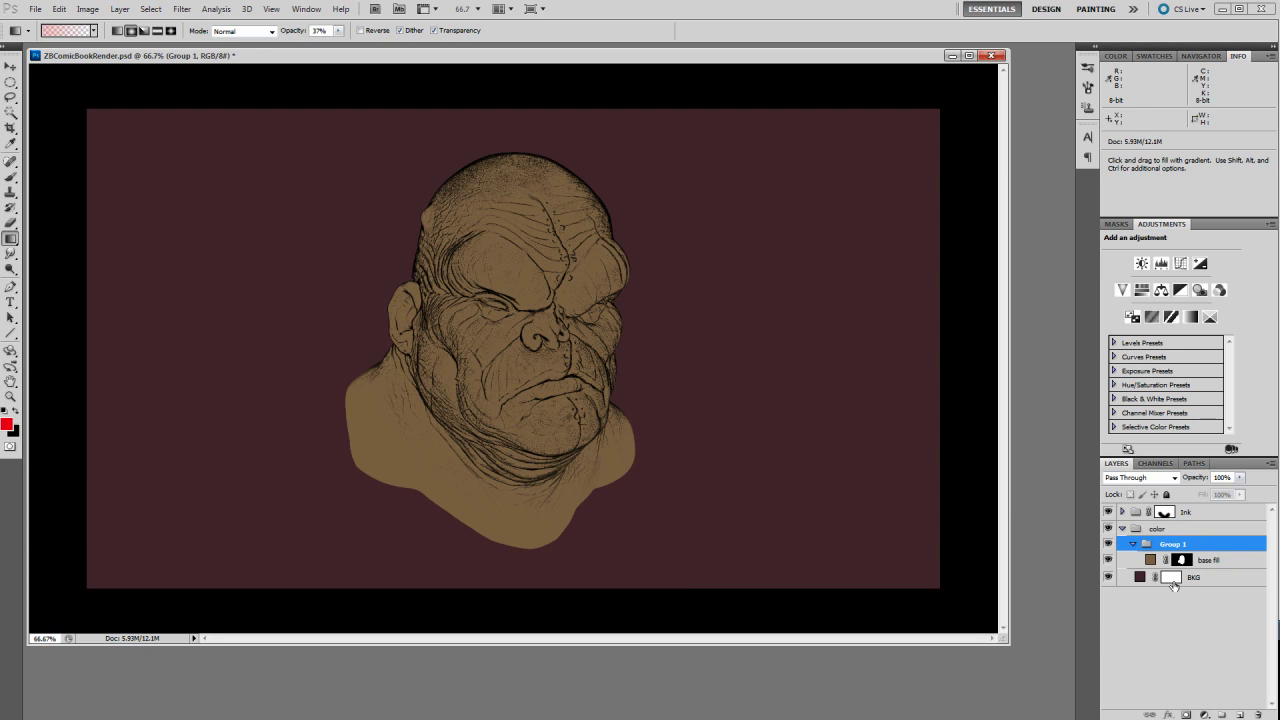
left_click(1133, 547)
left_click(1133, 547)
left_click_drag(1180, 560, 1153, 563)
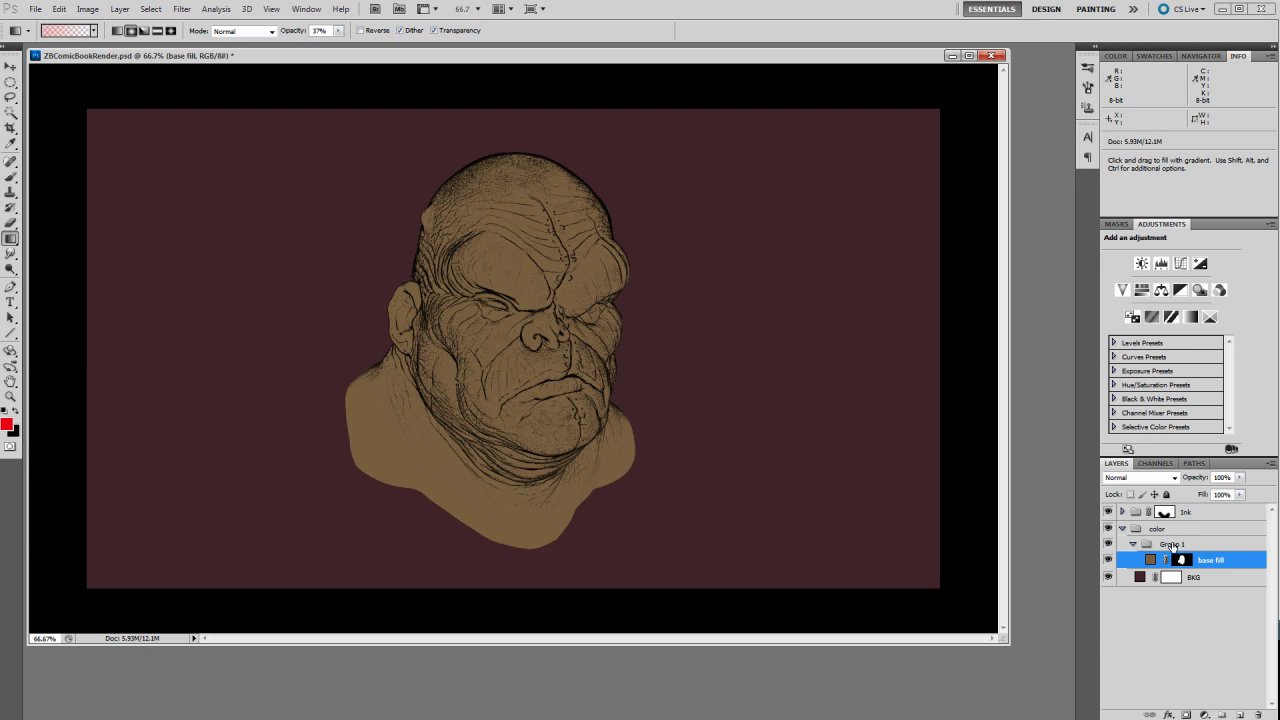
left_click(1175, 545)
double_click(1172, 544)
type("base")
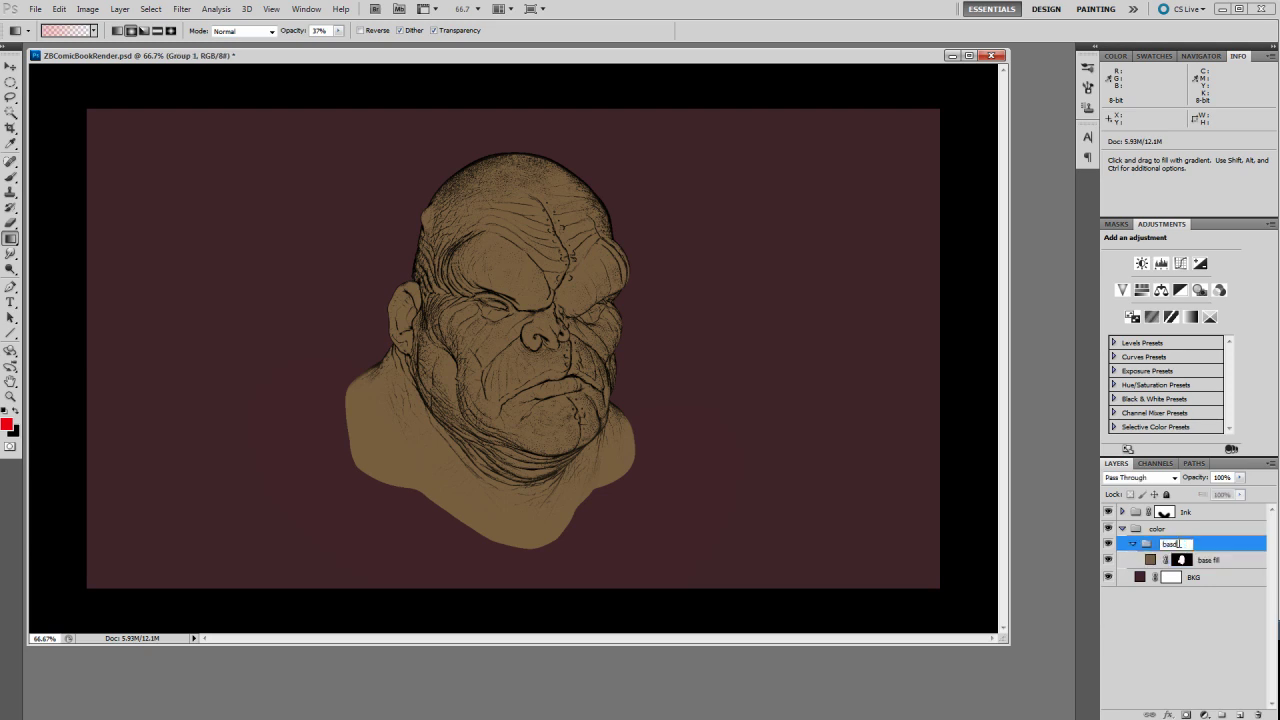
key("Return")
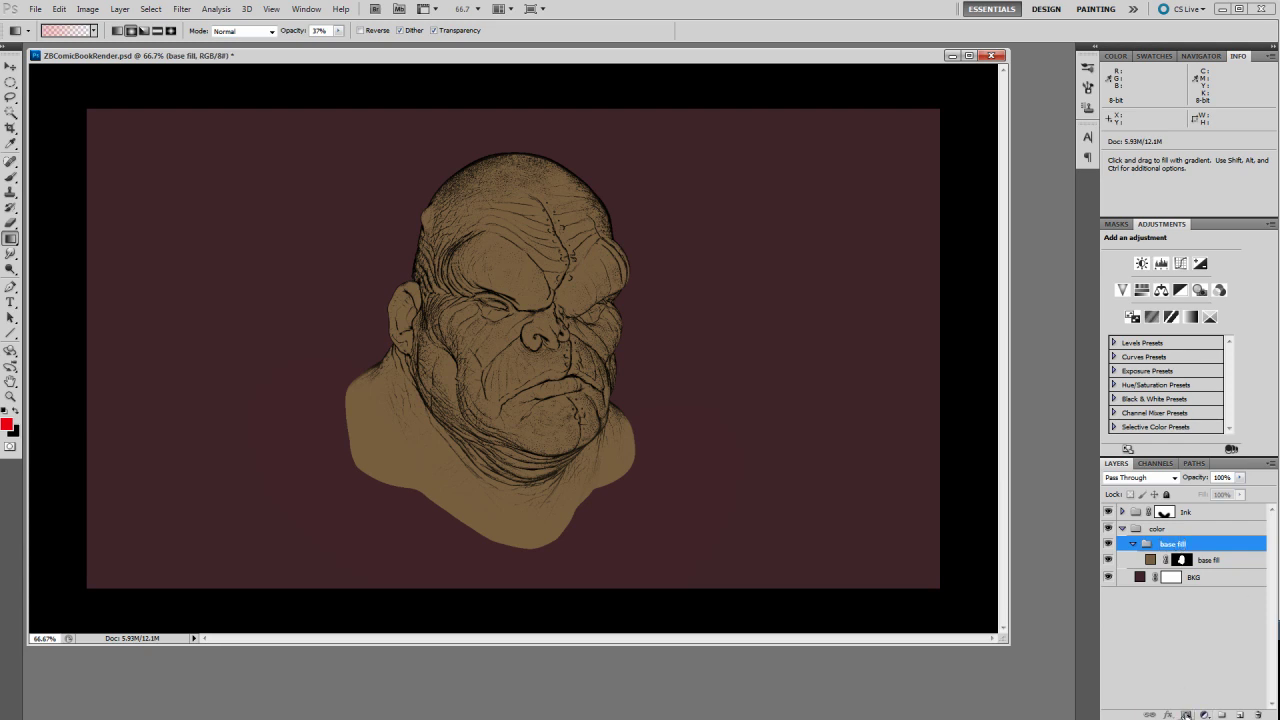
Add a mask to the base fill group and fade out the neck base and left shoulder with black linear gradients
left_click(1185, 714)
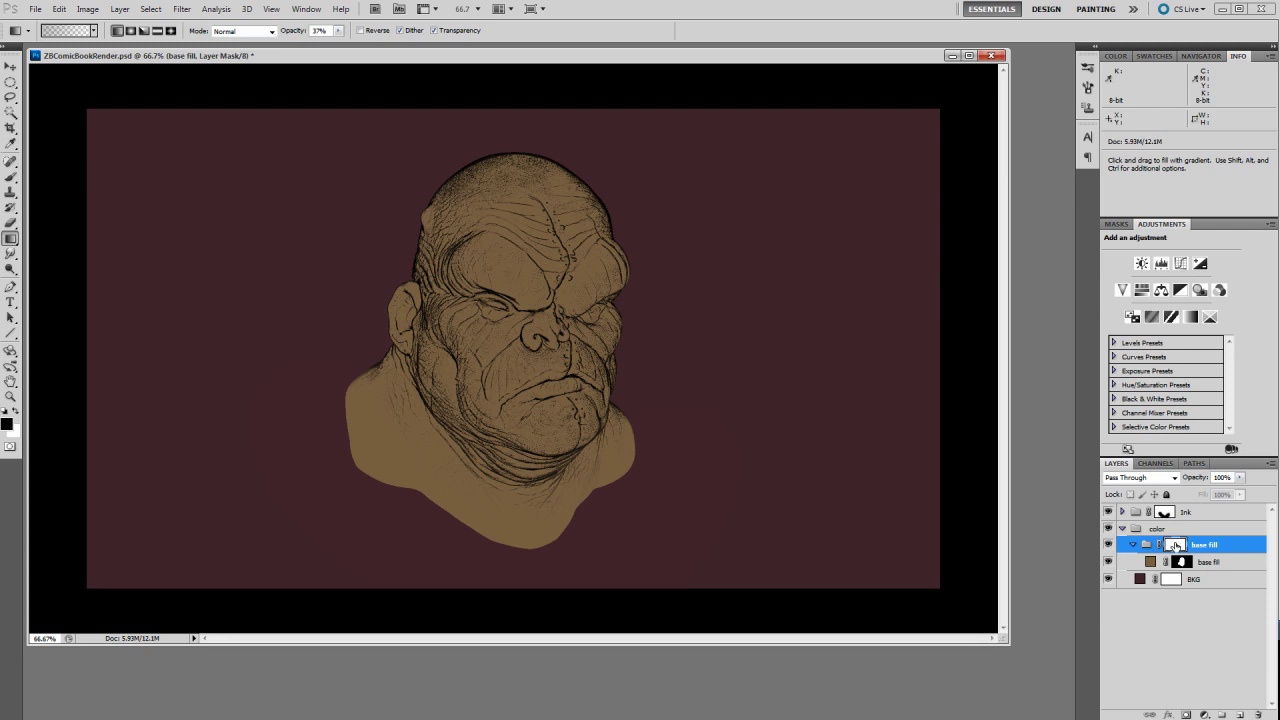
left_click_drag(389, 531, 389, 531)
left_click_drag(400, 486, 352, 550)
left_click_drag(445, 400, 357, 515)
mouse_move(426, 386)
left_mouse_down()
mouse_move(348, 516)
mouse_move(304, 528)
mouse_move(412, 400)
left_mouse_up()
mouse_move(356, 514)
left_mouse_down()
mouse_move(388, 462)
mouse_move(408, 384)
left_mouse_up()
left_click_drag(366, 504, 416, 406)
mouse_move(340, 520)
left_mouse_down()
mouse_move(400, 386)
mouse_move(333, 400)
left_mouse_up()
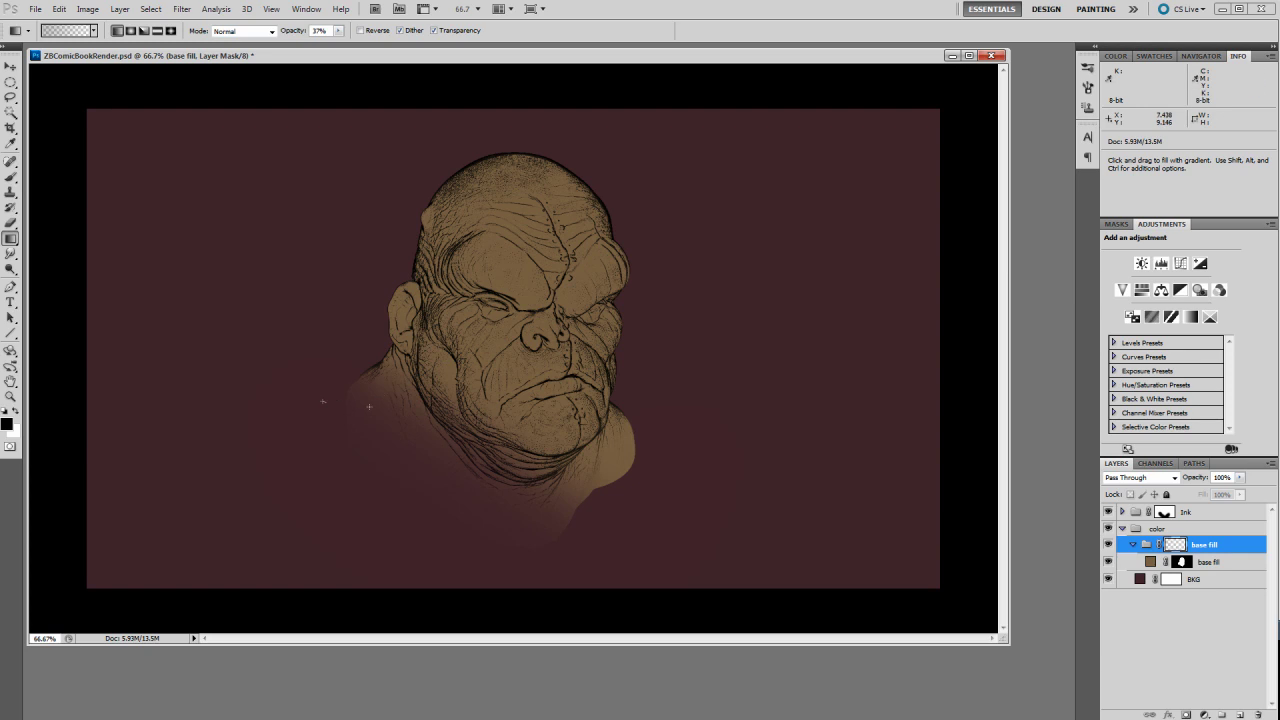
left_click_drag(398, 451, 398, 451)
Soften the right shoulder and neck fill with black radial gradients on the mask, lowering the gradient opacity to 18%
left_click(132, 32)
left_click_drag(571, 514, 600, 549)
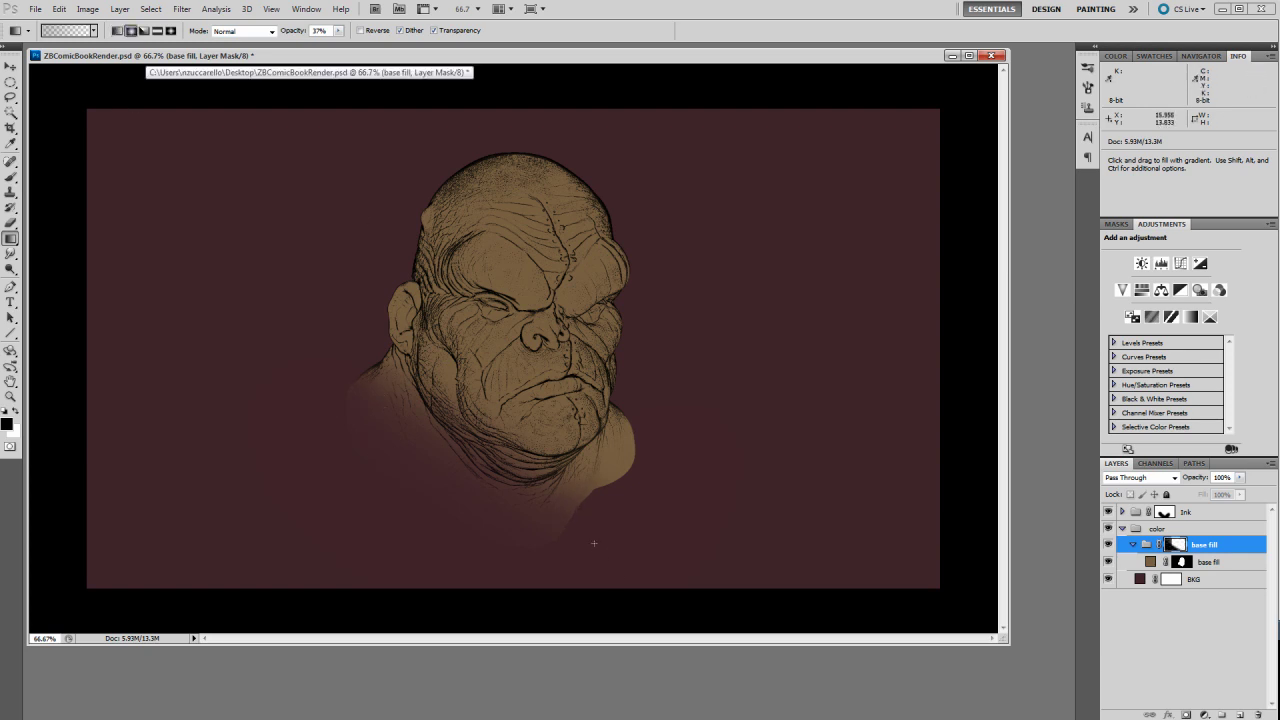
left_click_drag(529, 485, 581, 525)
left_click(339, 32)
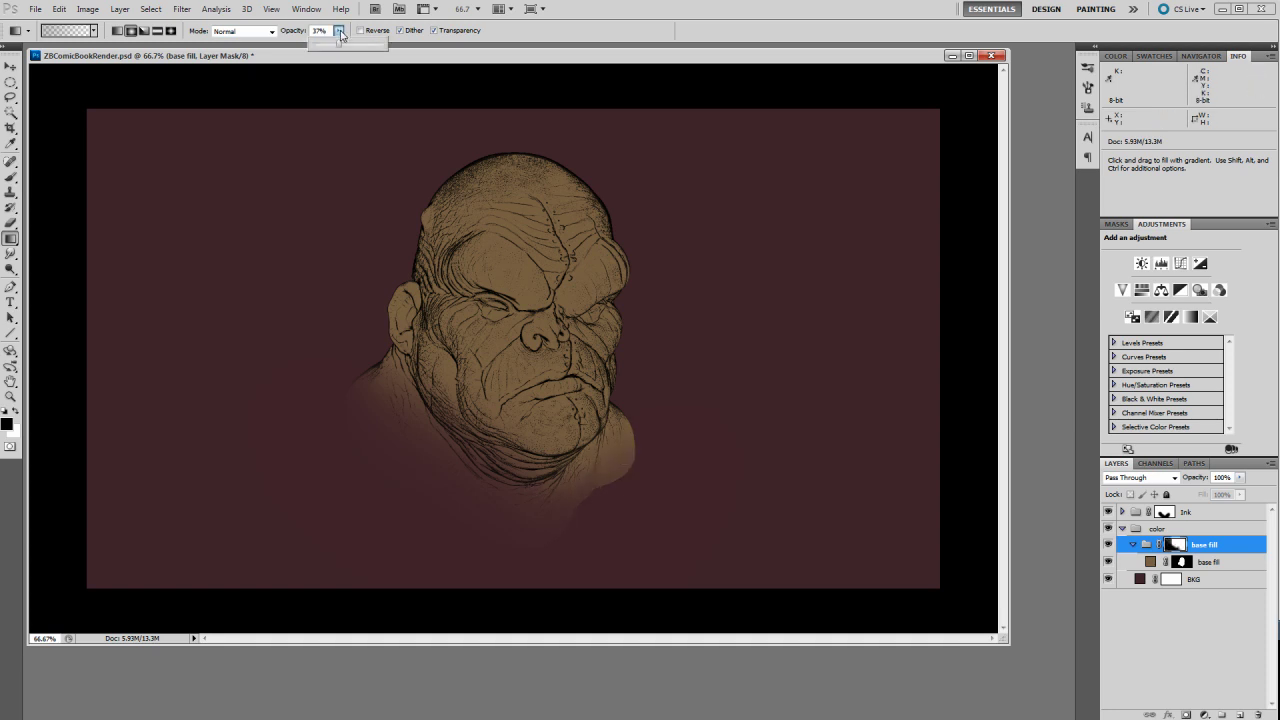
left_click_drag(339, 47, 323, 46)
left_click(663, 528)
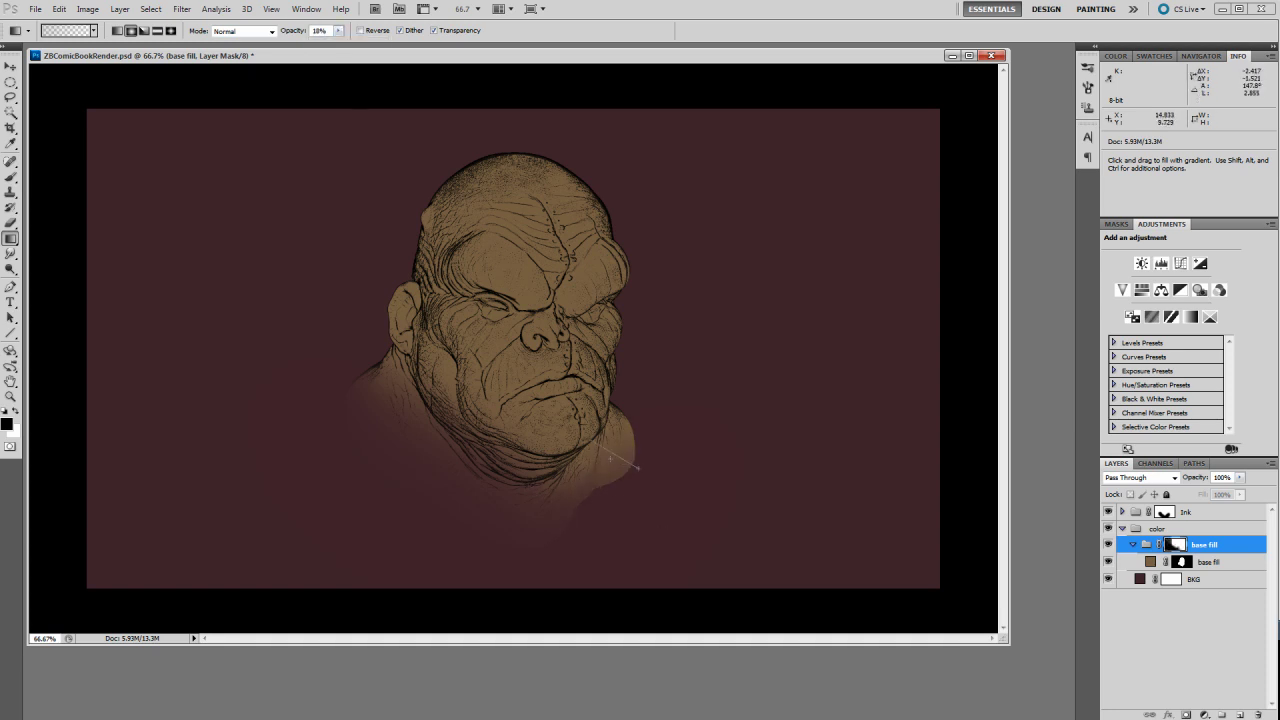
left_click_drag(612, 426, 645, 485)
Hide the remaining shoulder and neck fill with black radial gradients on the mask at 100% opacity
left_click_drag(338, 36, 449, 66)
mouse_move(652, 468)
left_mouse_down()
mouse_move(603, 441)
mouse_move(663, 500)
mouse_move(655, 473)
left_mouse_up()
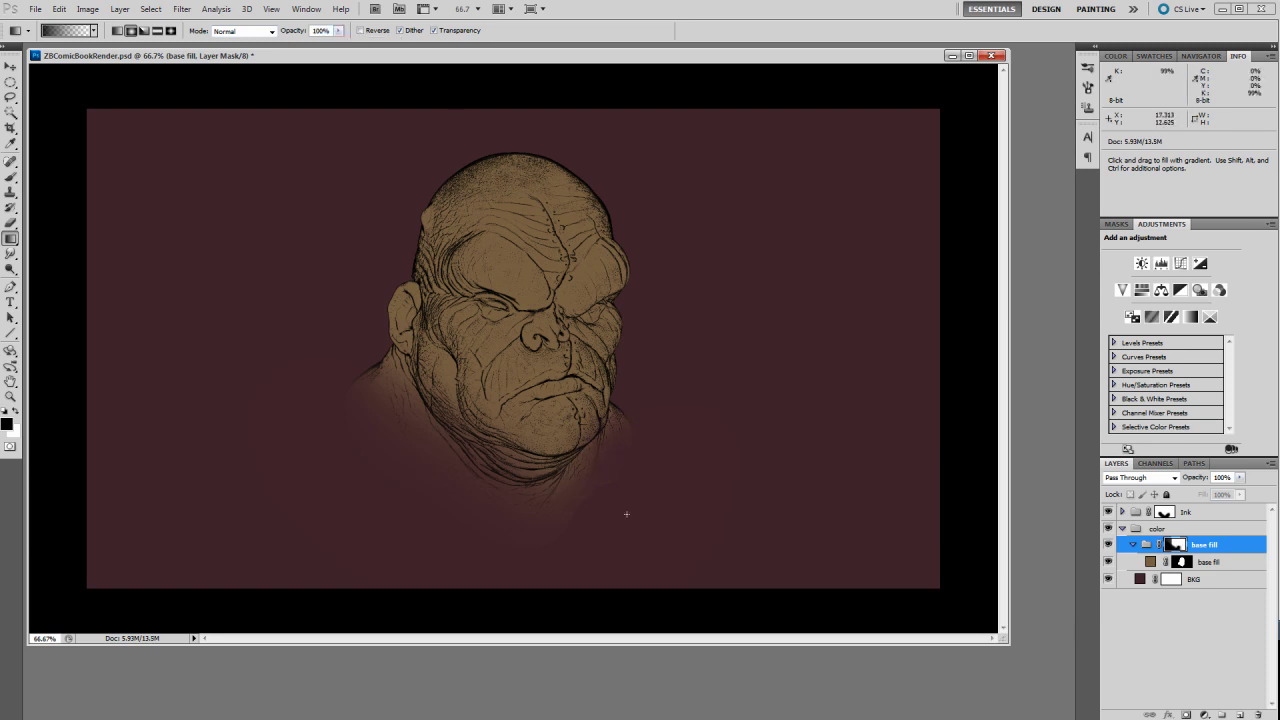
left_click_drag(546, 498, 572, 580)
mouse_move(357, 374)
left_mouse_down()
mouse_move(309, 406)
mouse_move(334, 414)
mouse_move(331, 430)
left_mouse_up()
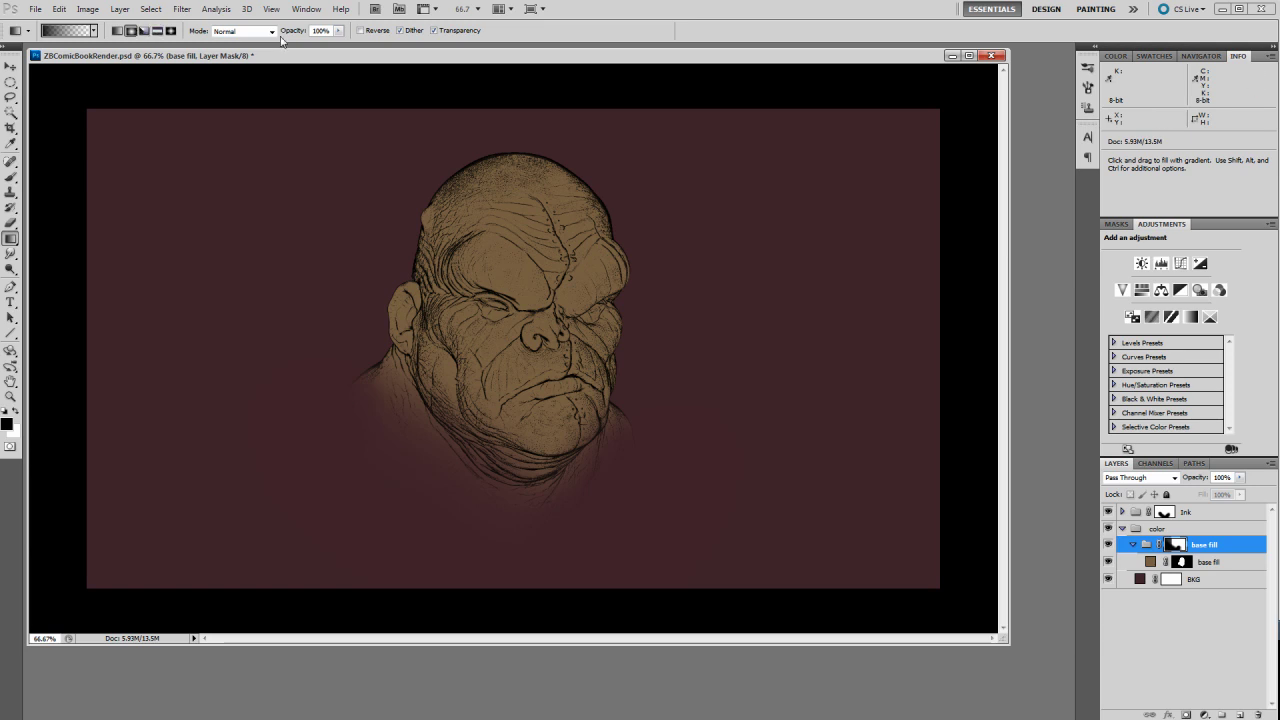
Bring back some fill under the chin and jaw with white radial gradients on the mask at 27% opacity
left_click_drag(339, 35, 289, 50)
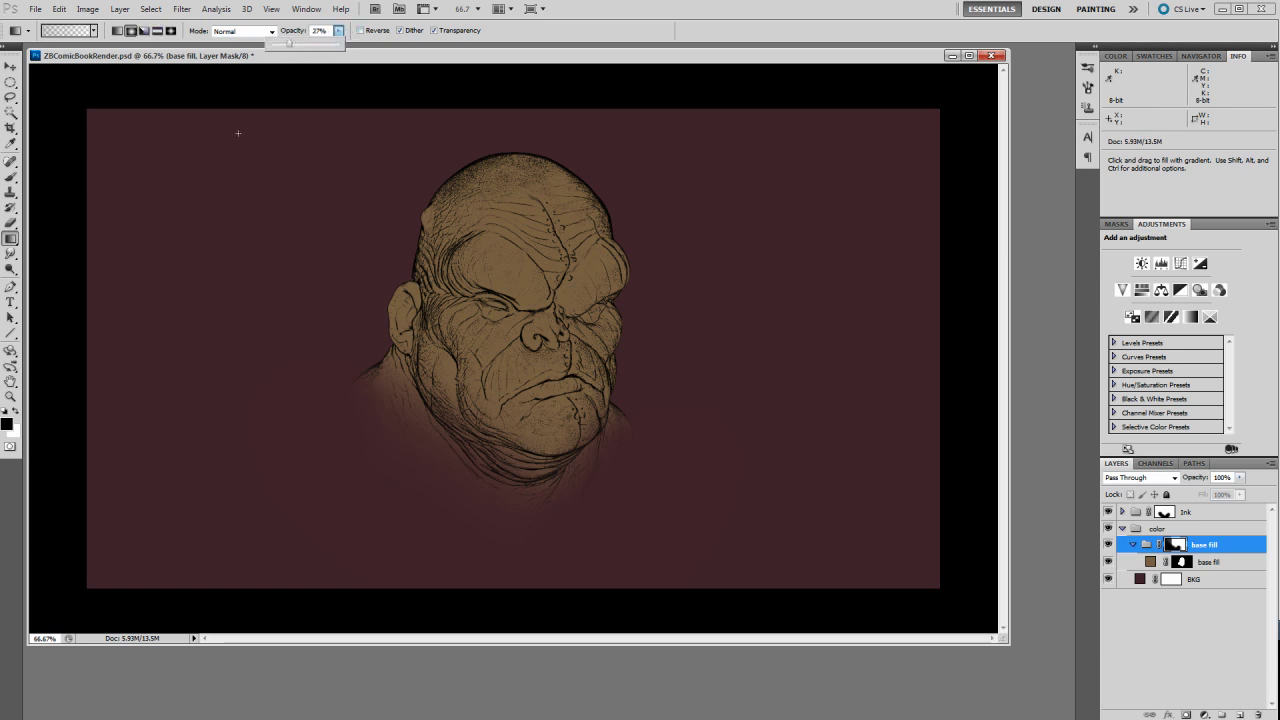
left_click(16, 410)
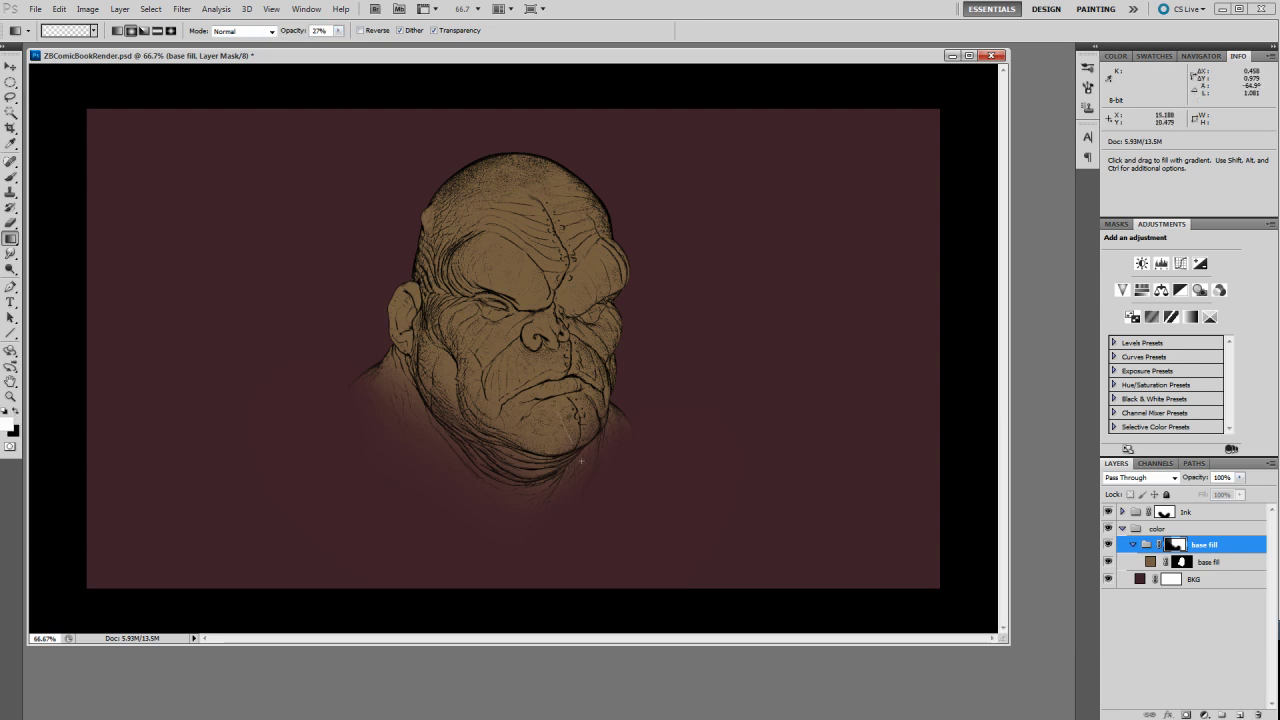
left_click_drag(580, 422, 587, 467)
left_click_drag(460, 420, 481, 476)
left_click_drag(490, 378, 498, 507)
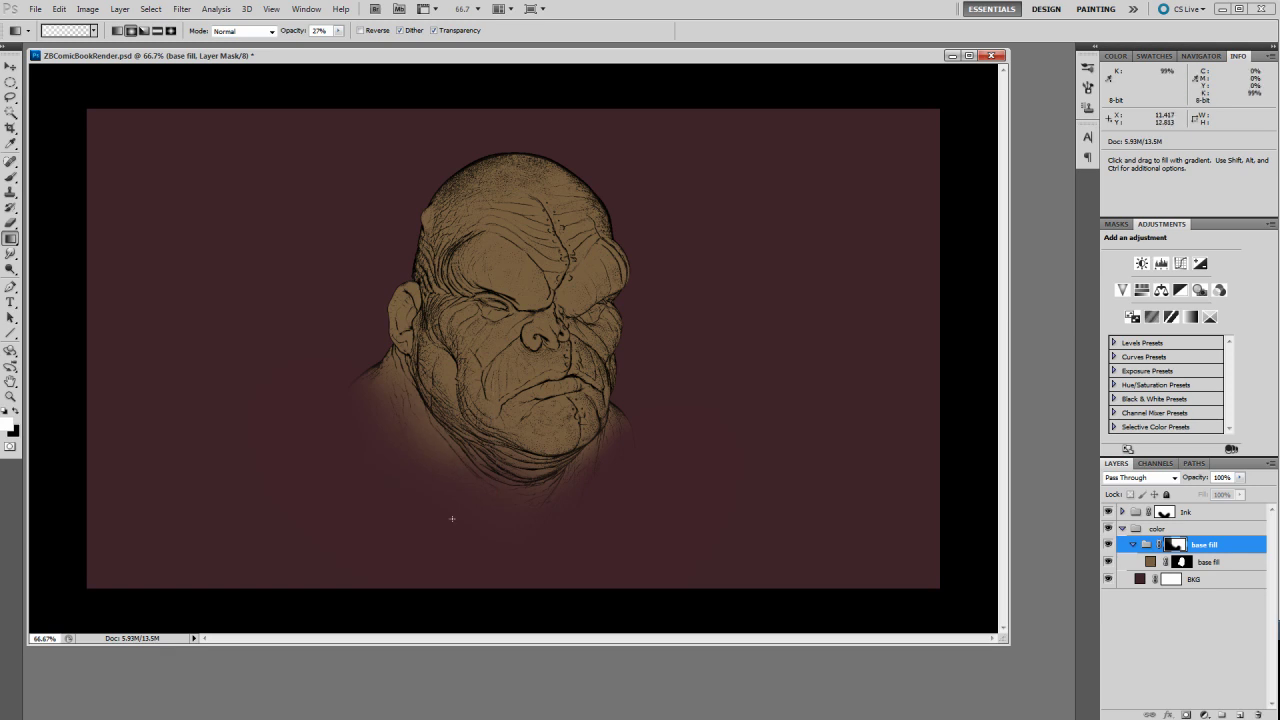
Fade the neck and right shoulder edges again with black radial gradients on the base fill group's mask
key("x")
left_click_drag(379, 517, 460, 430)
left_click_drag(437, 512, 466, 415)
left_click_drag(415, 518, 476, 451)
left_click_drag(614, 422, 680, 481)
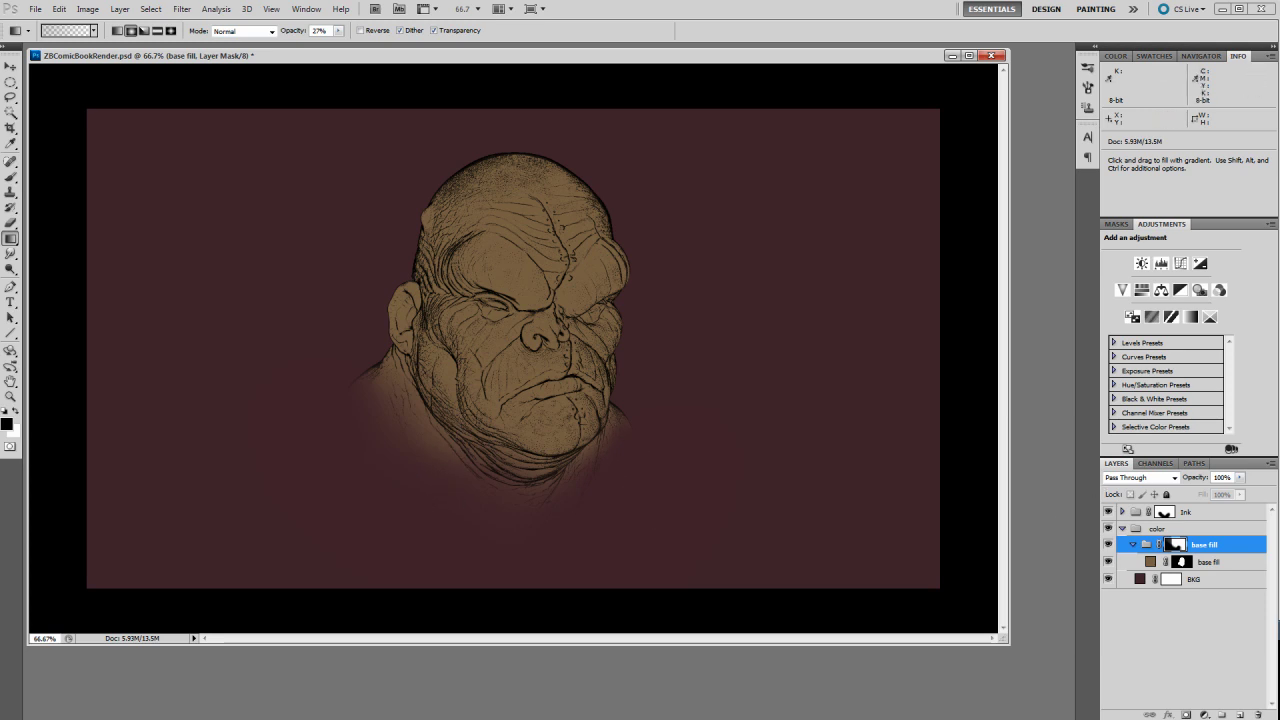
Collapse the base fill group and save the document
left_click(1127, 545)
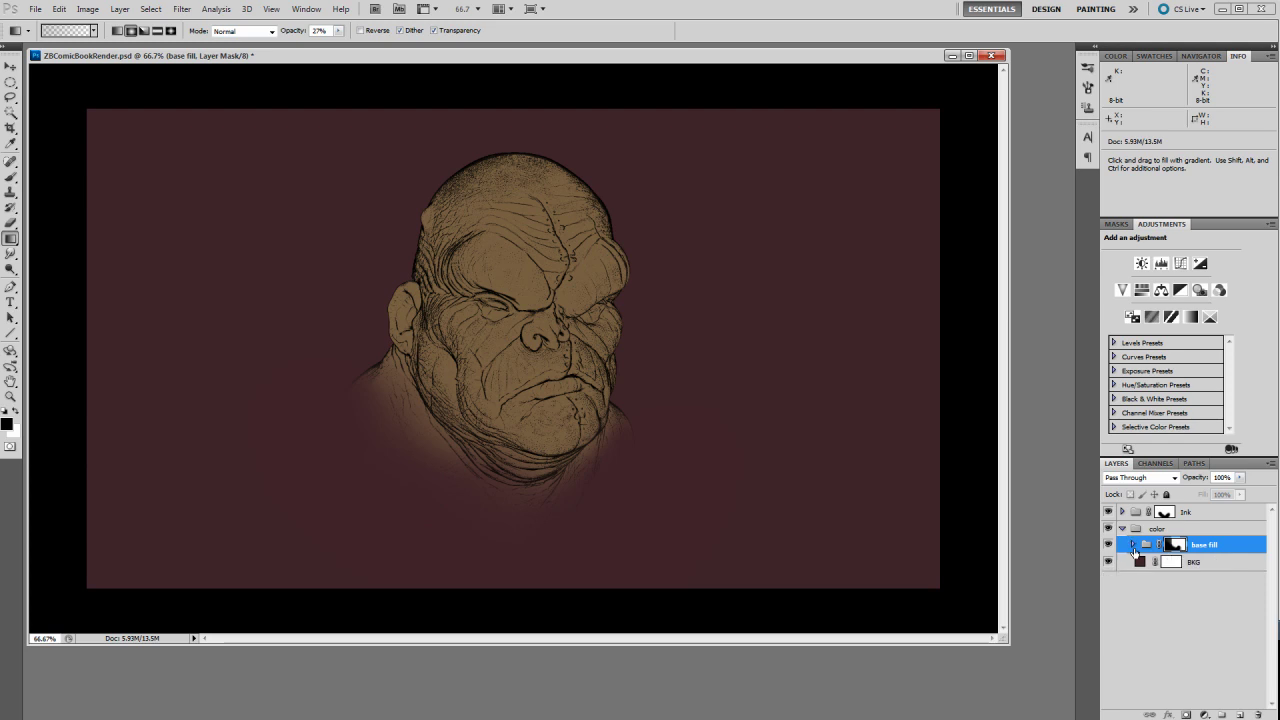
key("ctrl+s")
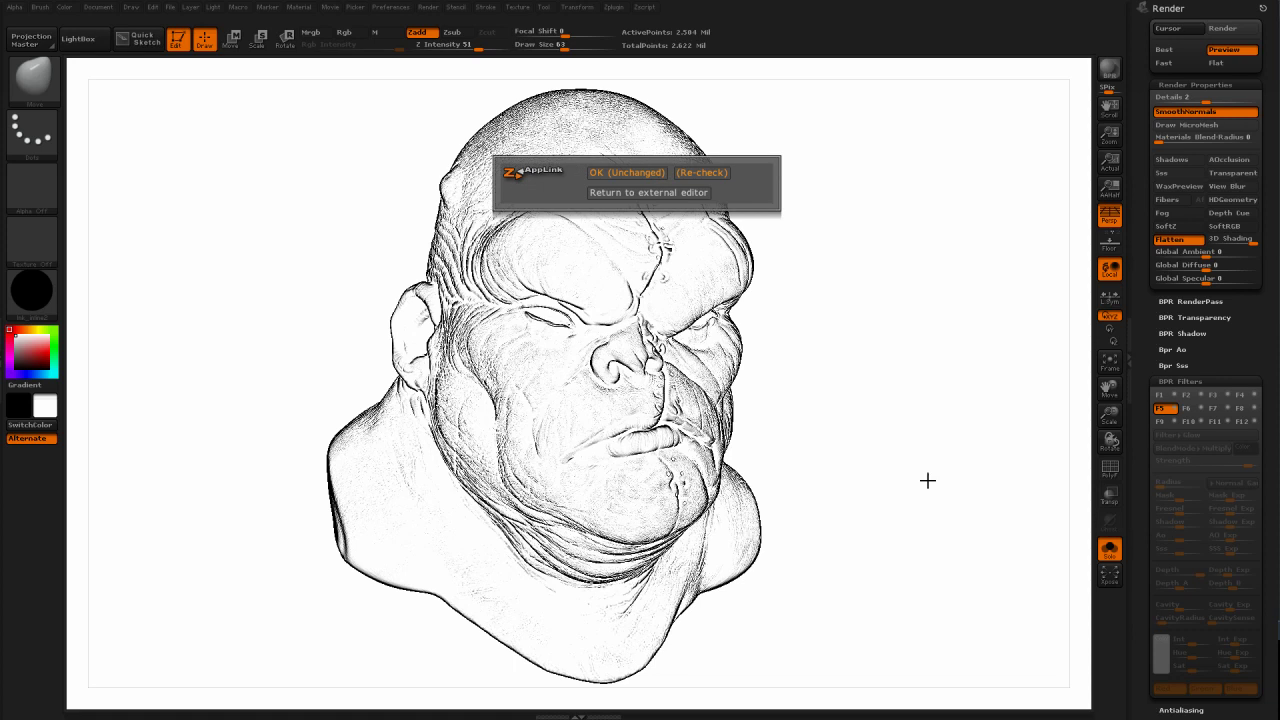
Switch to ZBrush and try the Ink_line and shade, Ink_outline and Ink_Rough shade materials before applying Ink_shade black from LightBox
left_click(630, 175)
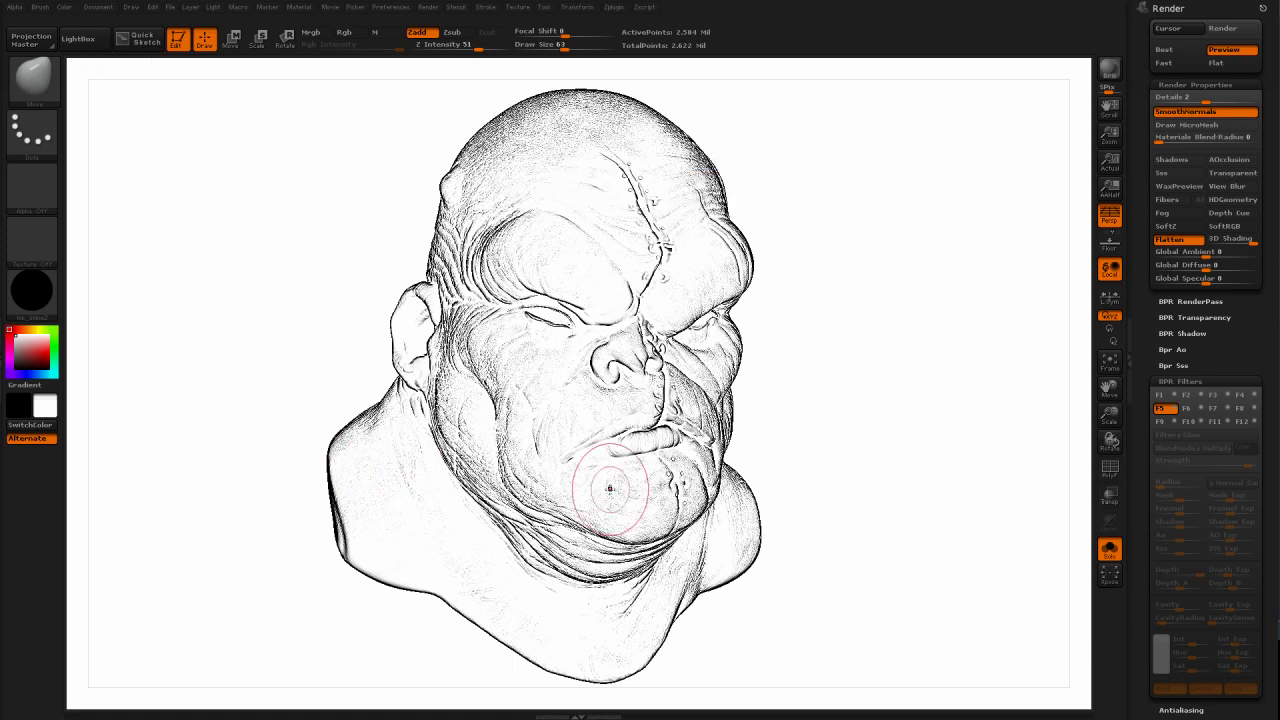
key("comma")
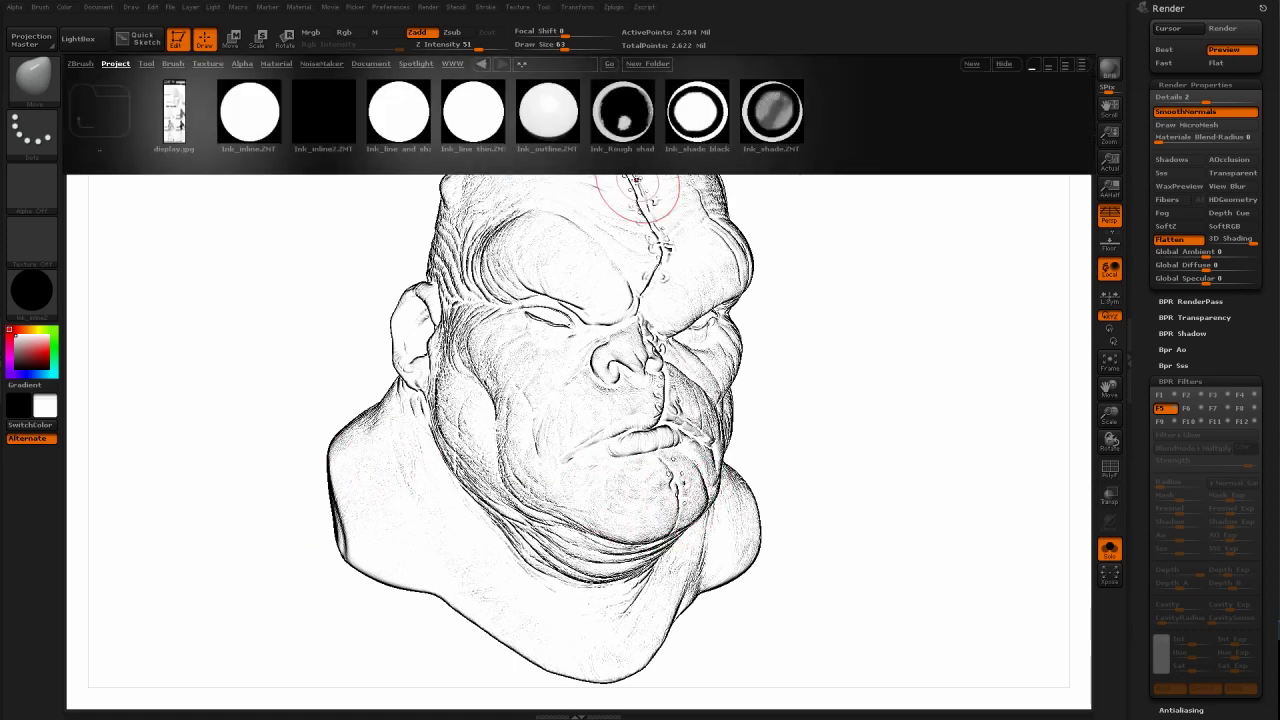
double_click(401, 116)
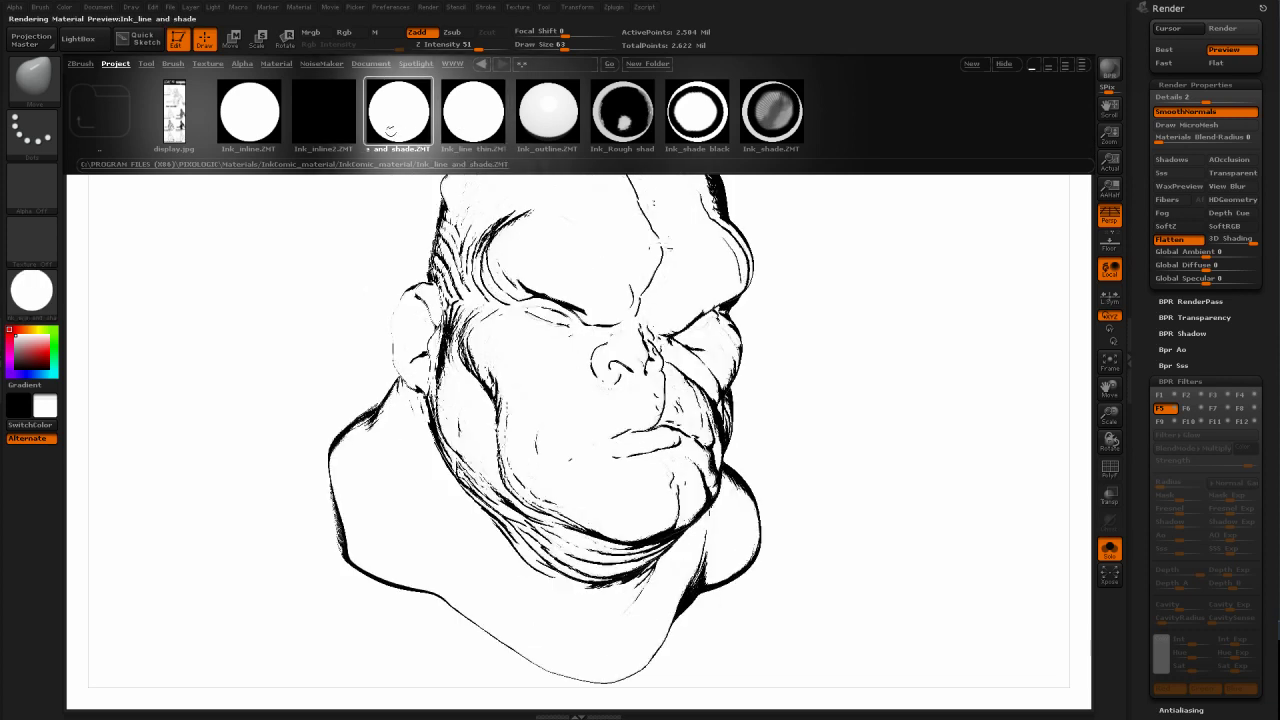
double_click(548, 122)
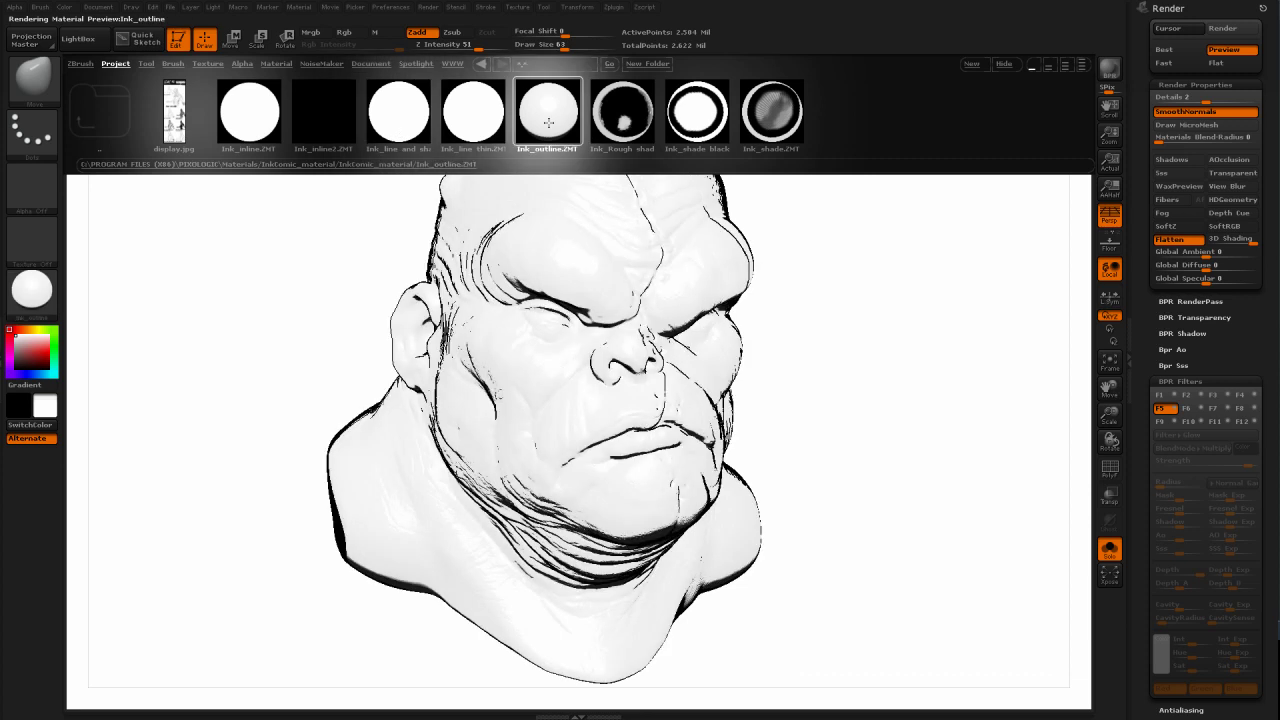
double_click(622, 115)
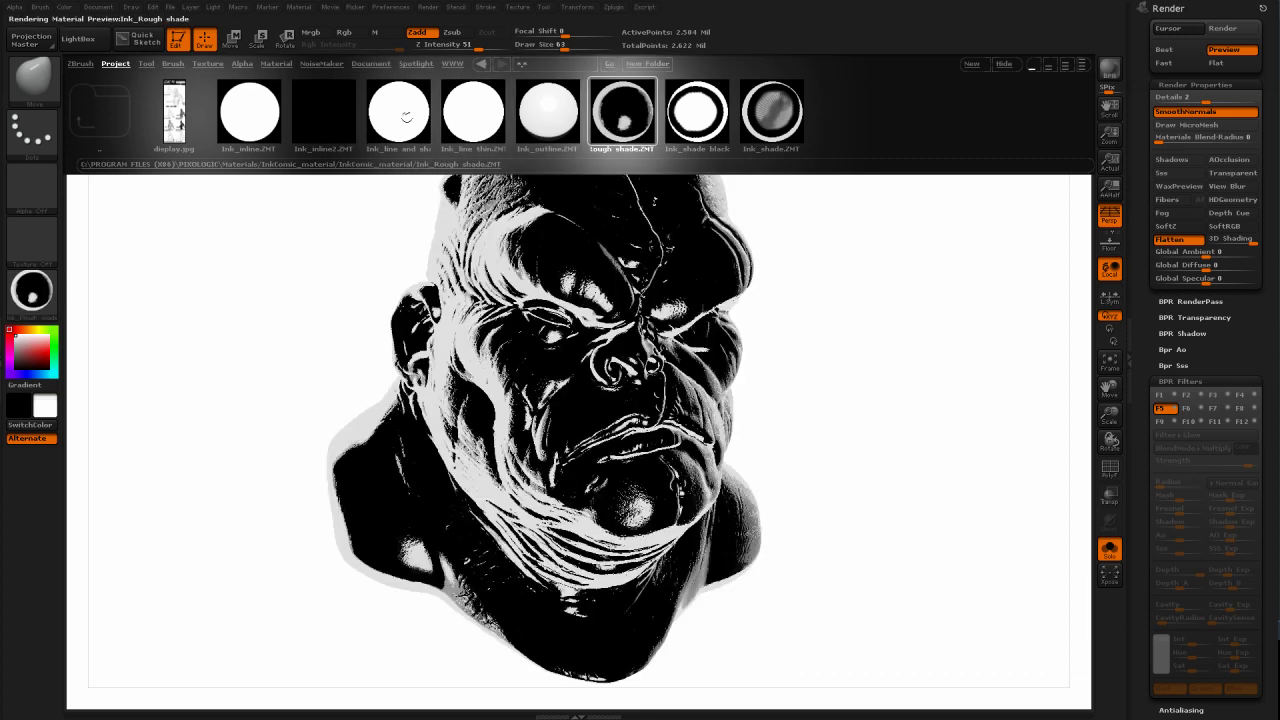
left_click(697, 119)
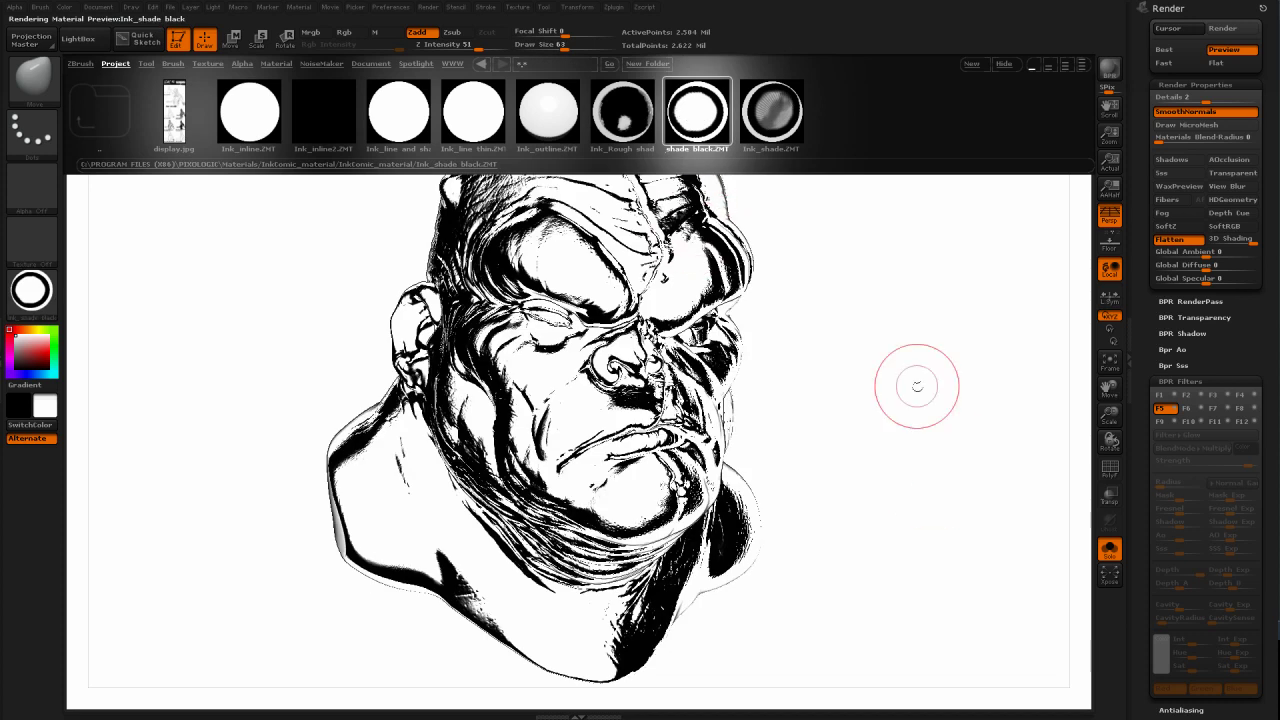
key("comma")
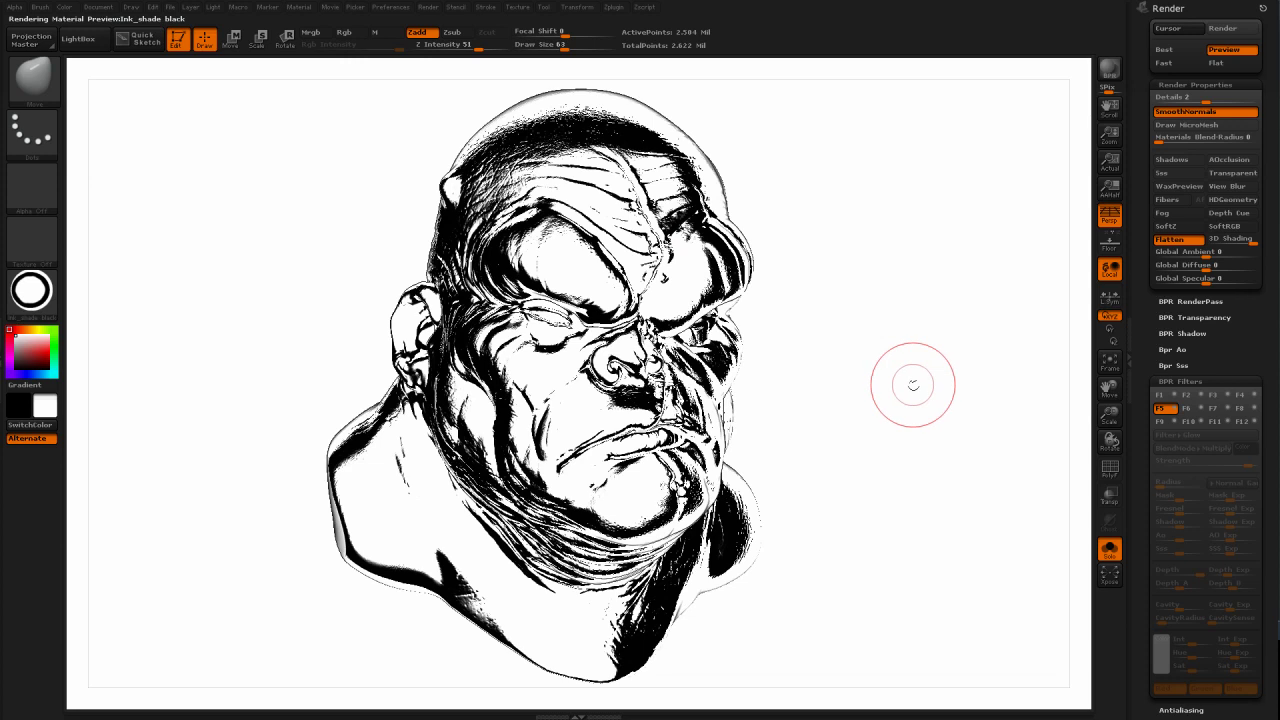
Make a BPR render of the head with the Ink_shade black material
key("b")
key("s")
key("t")
key("shift+r")
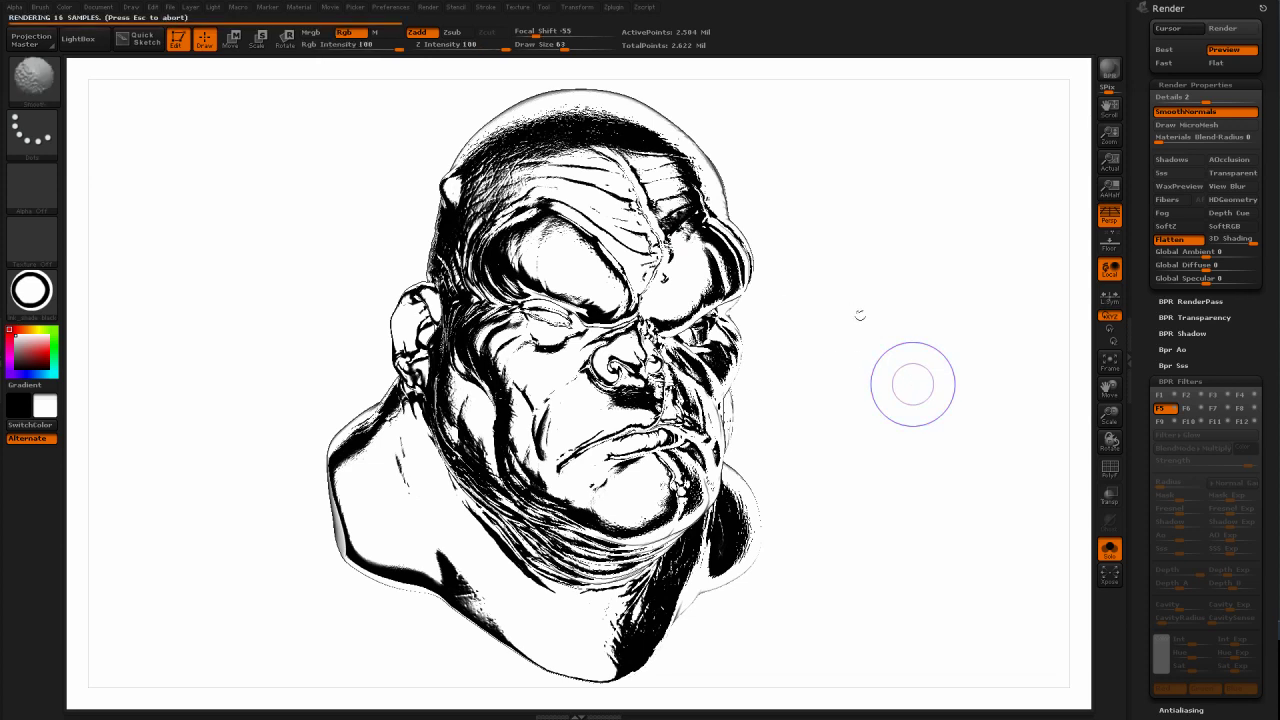
key("b")
key("m")
key("v")
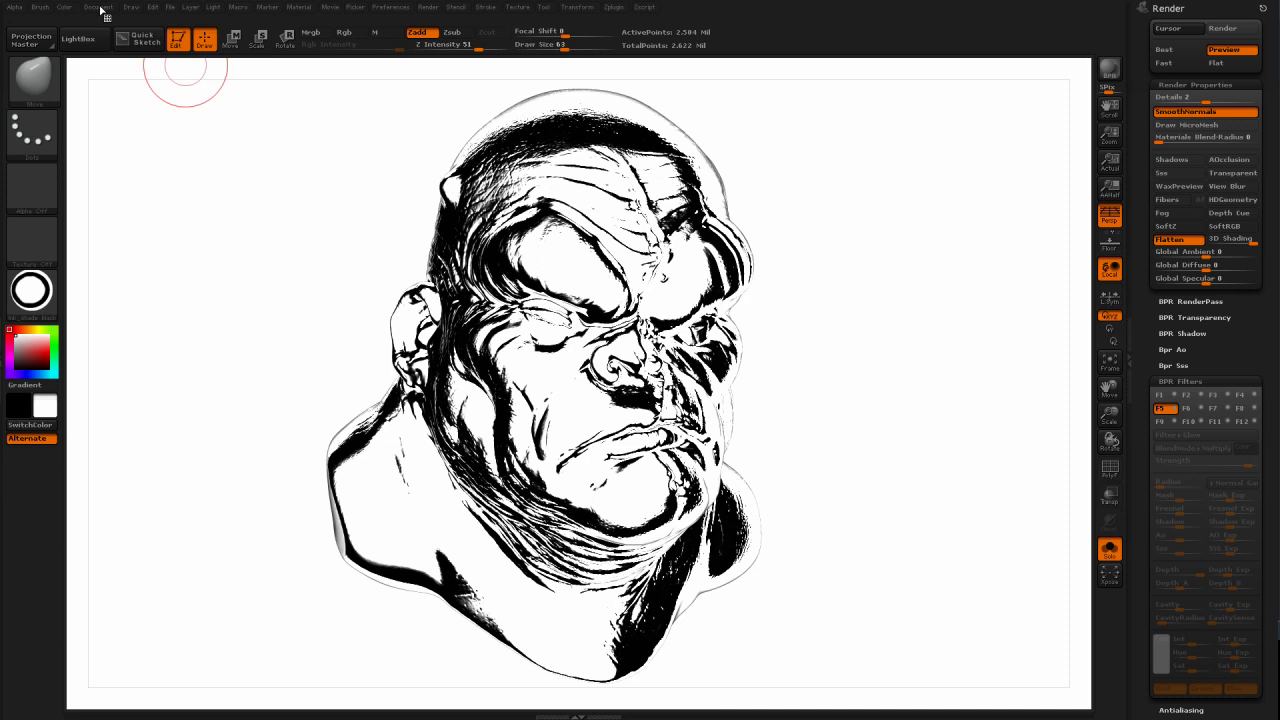
Send the black-and-white inked view of the head to Photoshop through ZAppLink and update TempZAppLinkExport.psd from disk
left_click(101, 9)
left_click(122, 64)
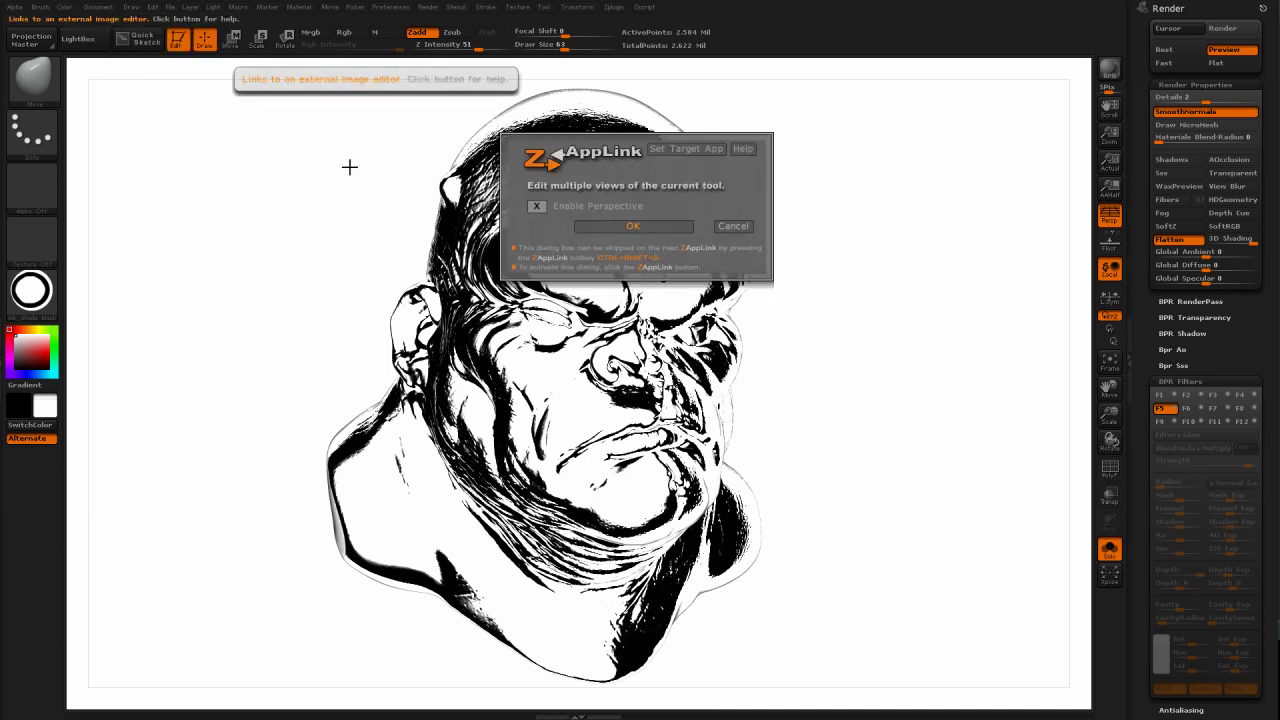
left_click(625, 227)
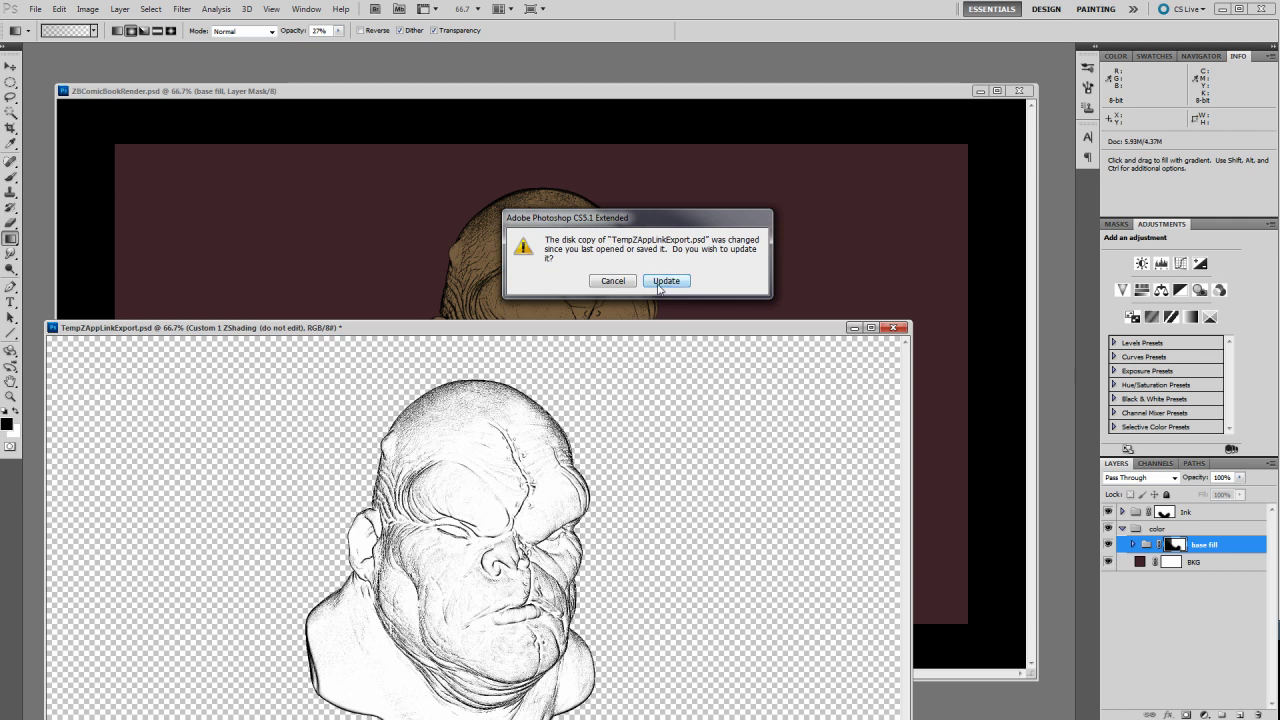
left_click(670, 284)
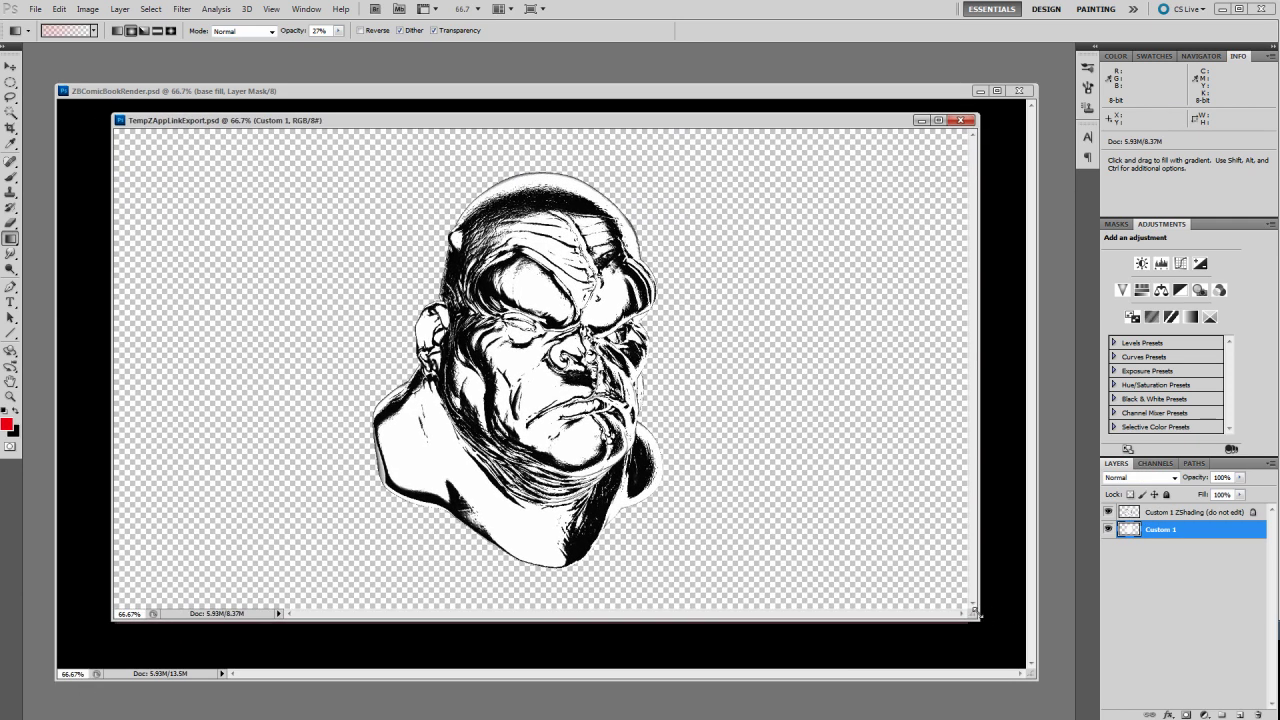
Merge the Custom 1 ZShading layer down into the Custom 1 layer of the exported document
left_click_drag(976, 613, 1015, 645)
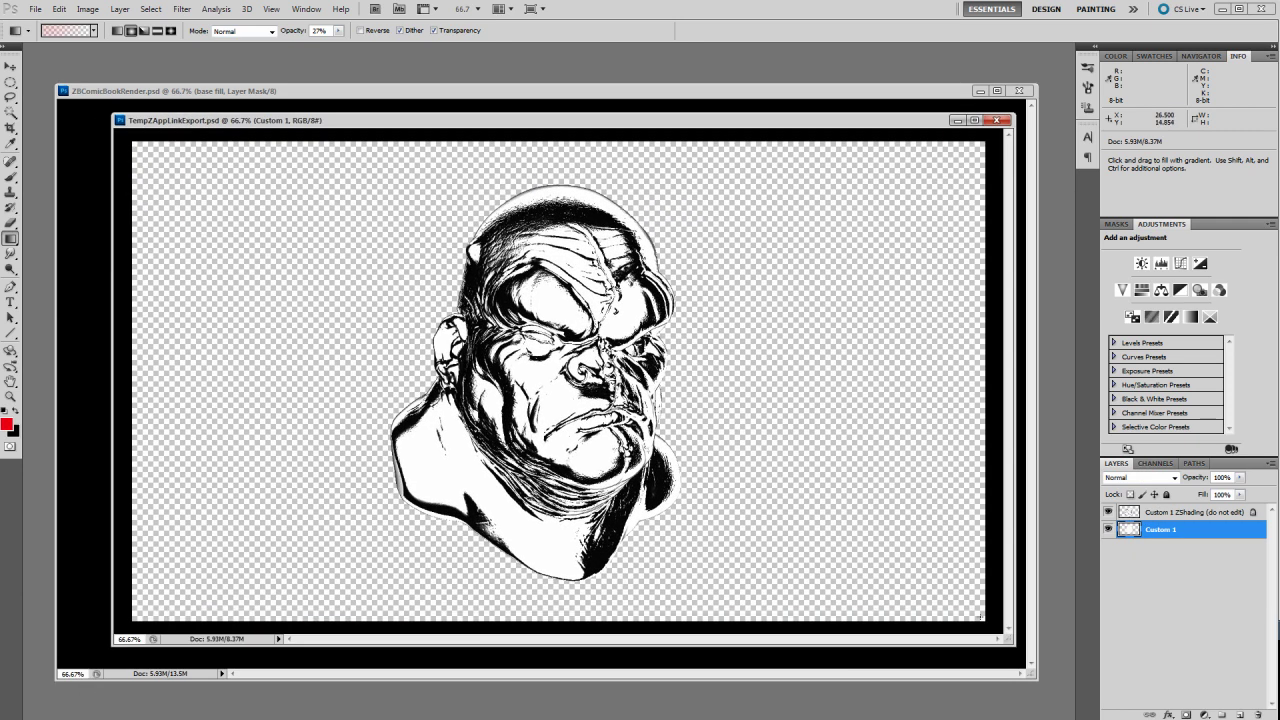
left_click(1134, 514)
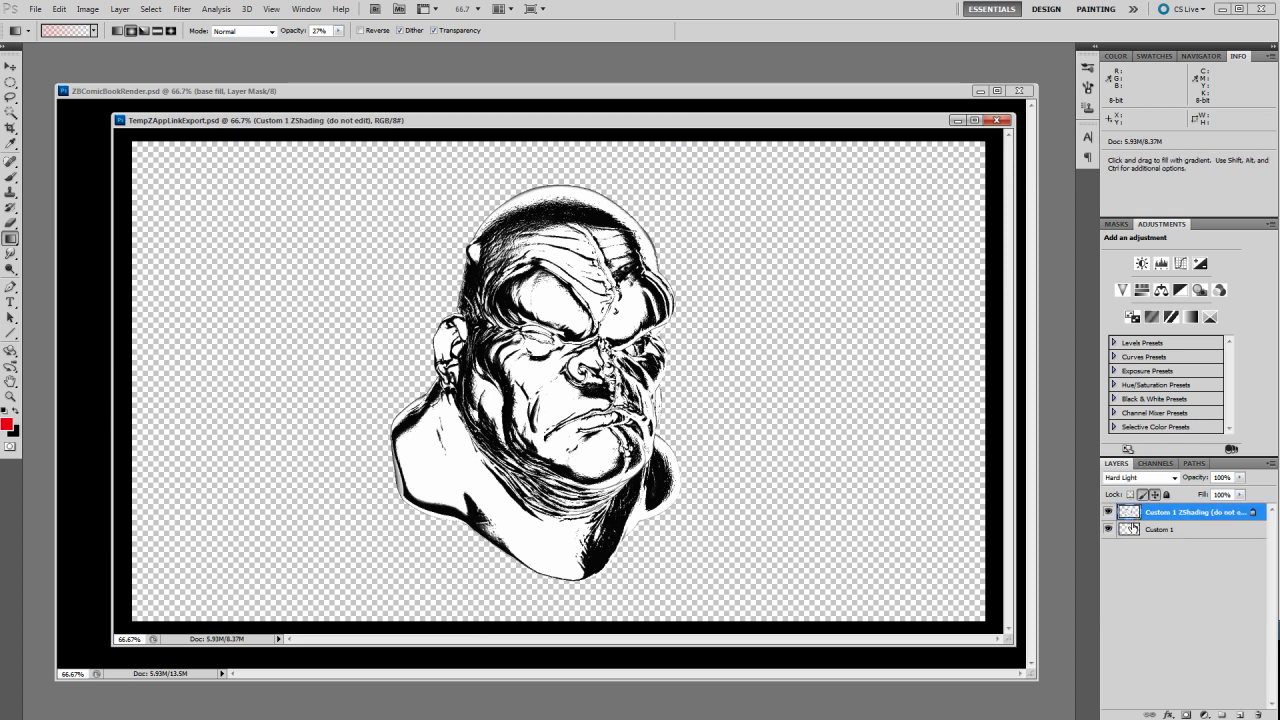
key("e")
key("ctrl+e")
Copy the merged Custom 1 layer into the Ink group of ZBComicBookRender.psd, directly above the Levels 1 adjustment, aligned over the head
left_click_drag(631, 126, 677, 110)
key("ctrl+minus")
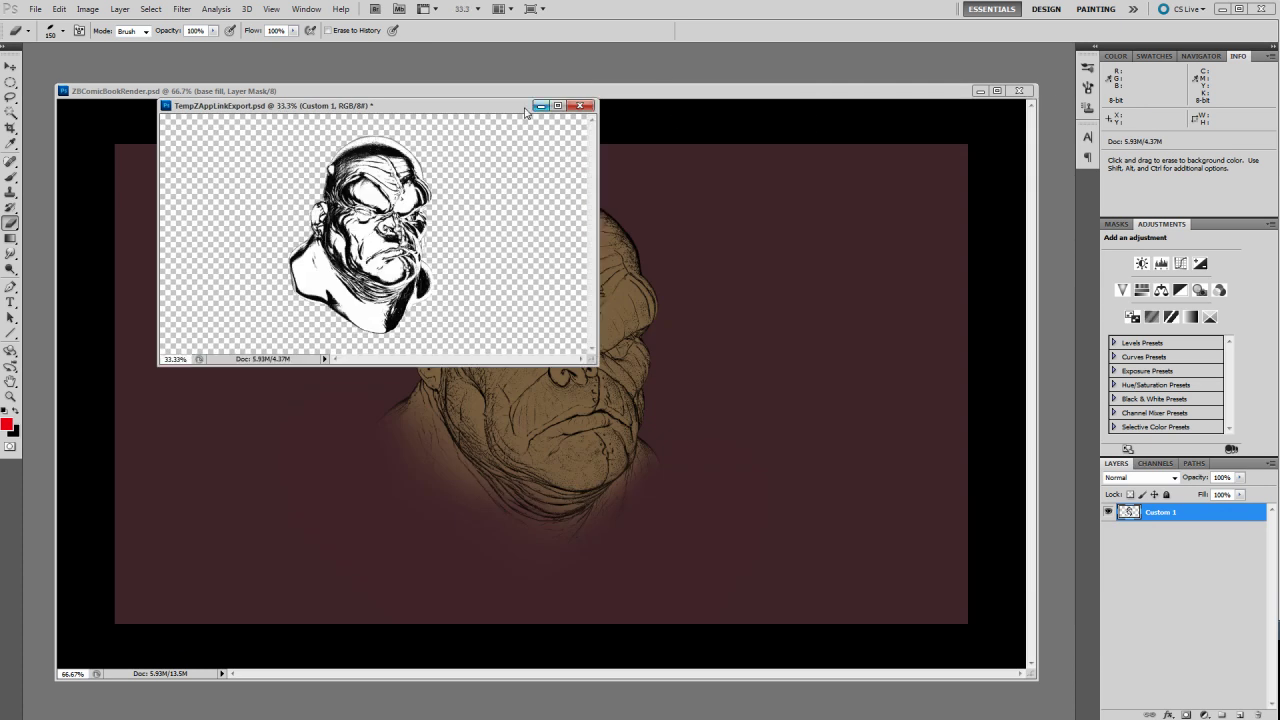
left_click_drag(460, 100, 934, 201)
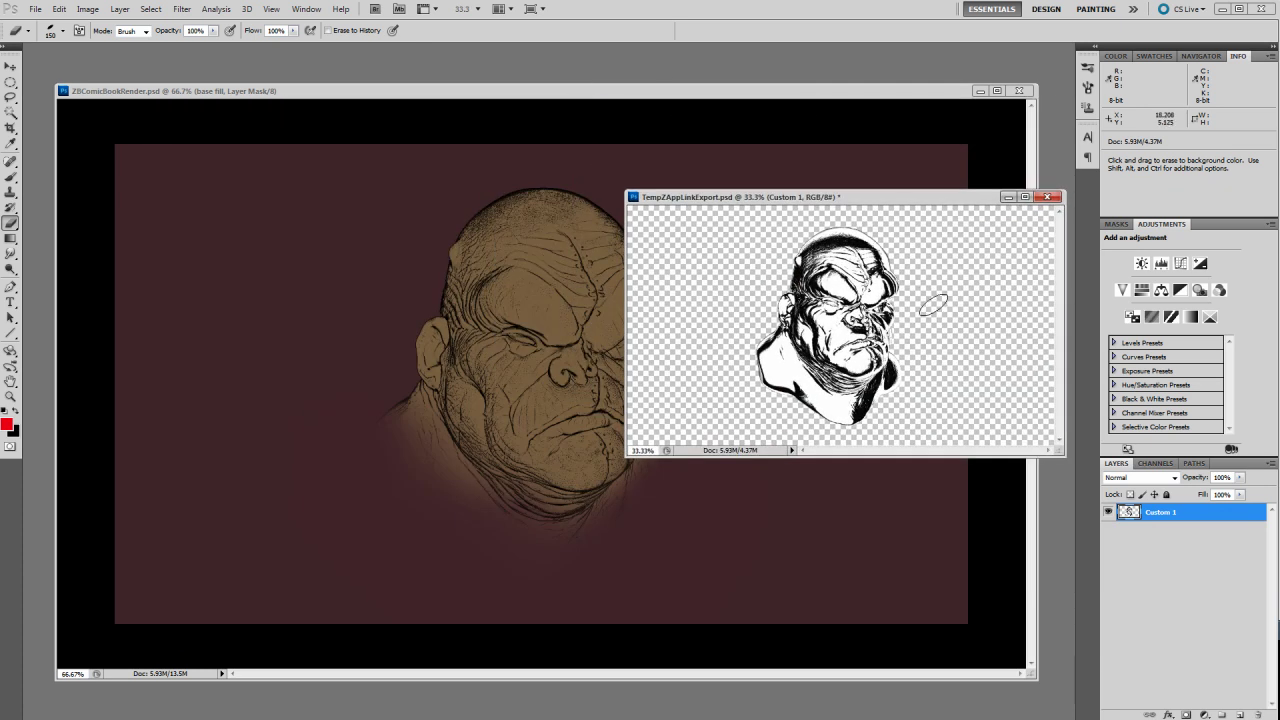
left_click(700, 100)
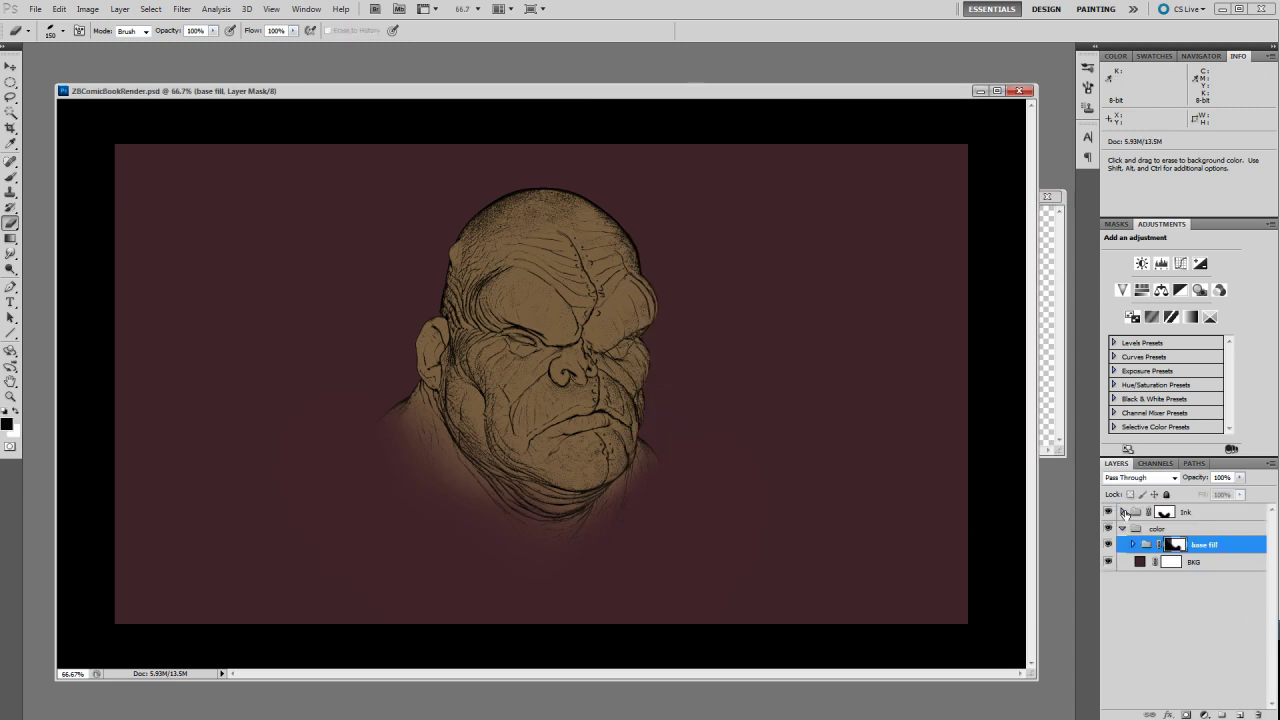
left_click(1123, 512)
left_click(1186, 531)
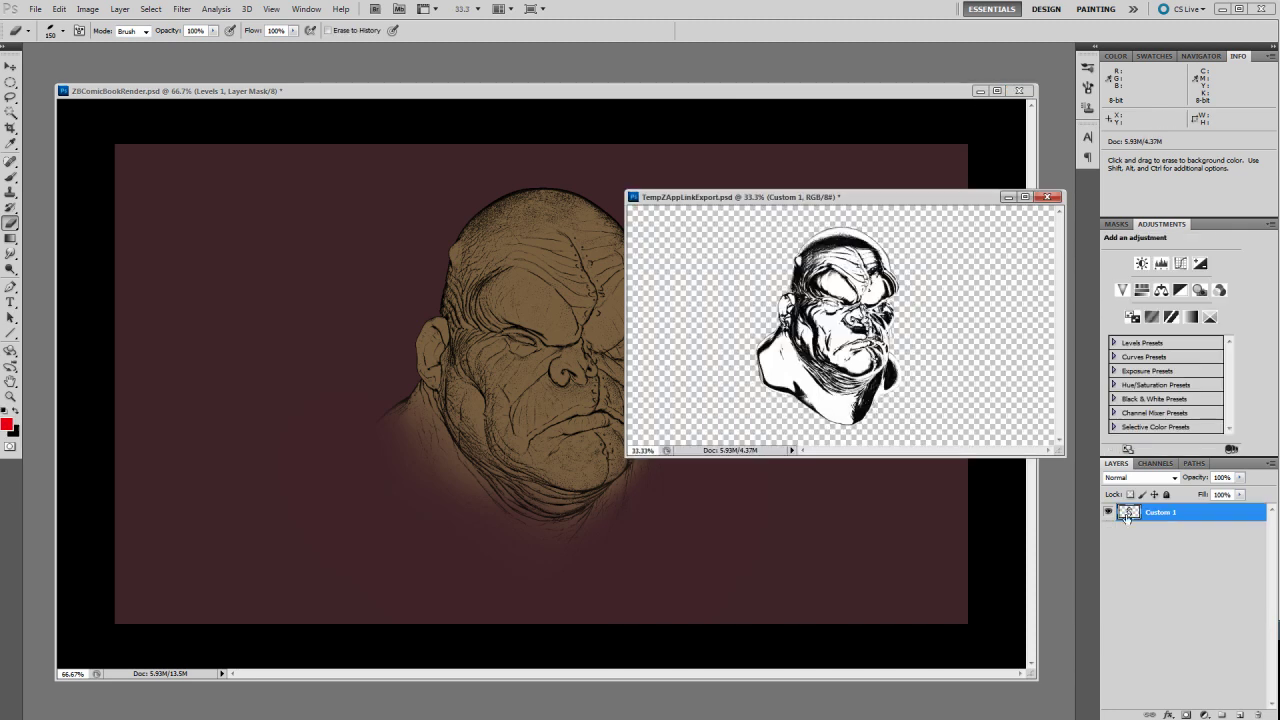
left_click(12, 68)
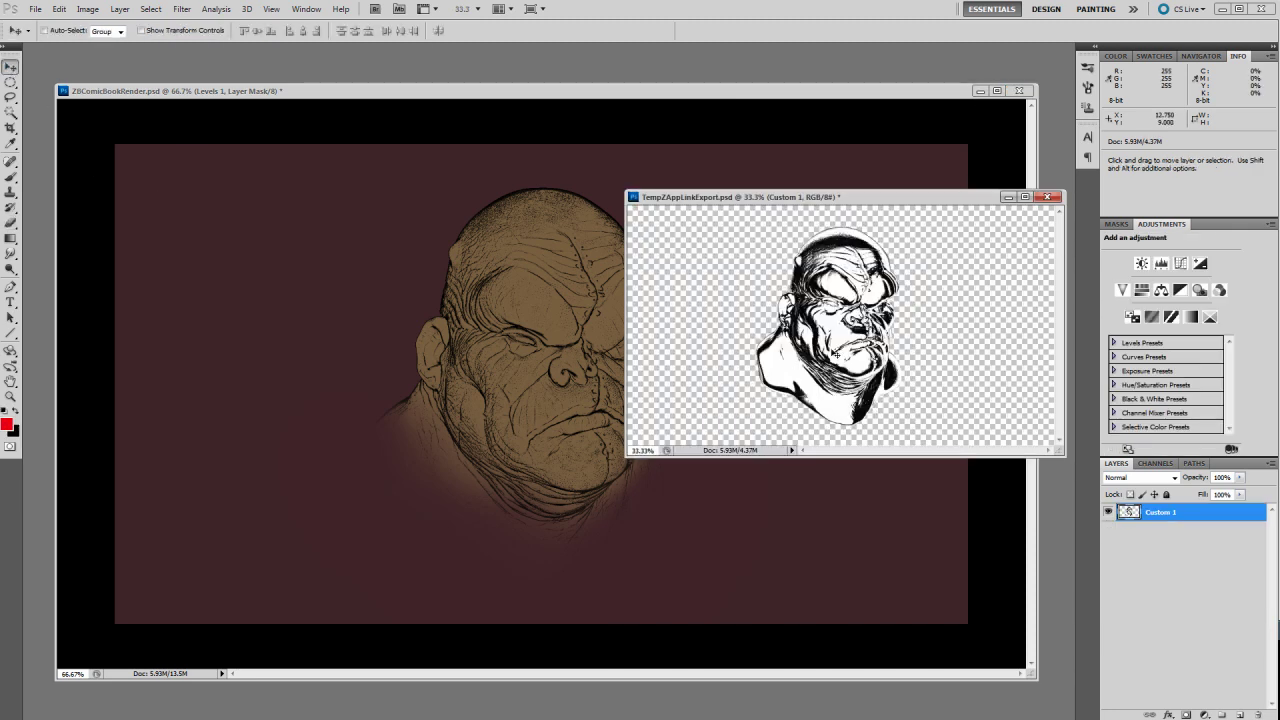
left_click_drag(838, 347, 521, 332)
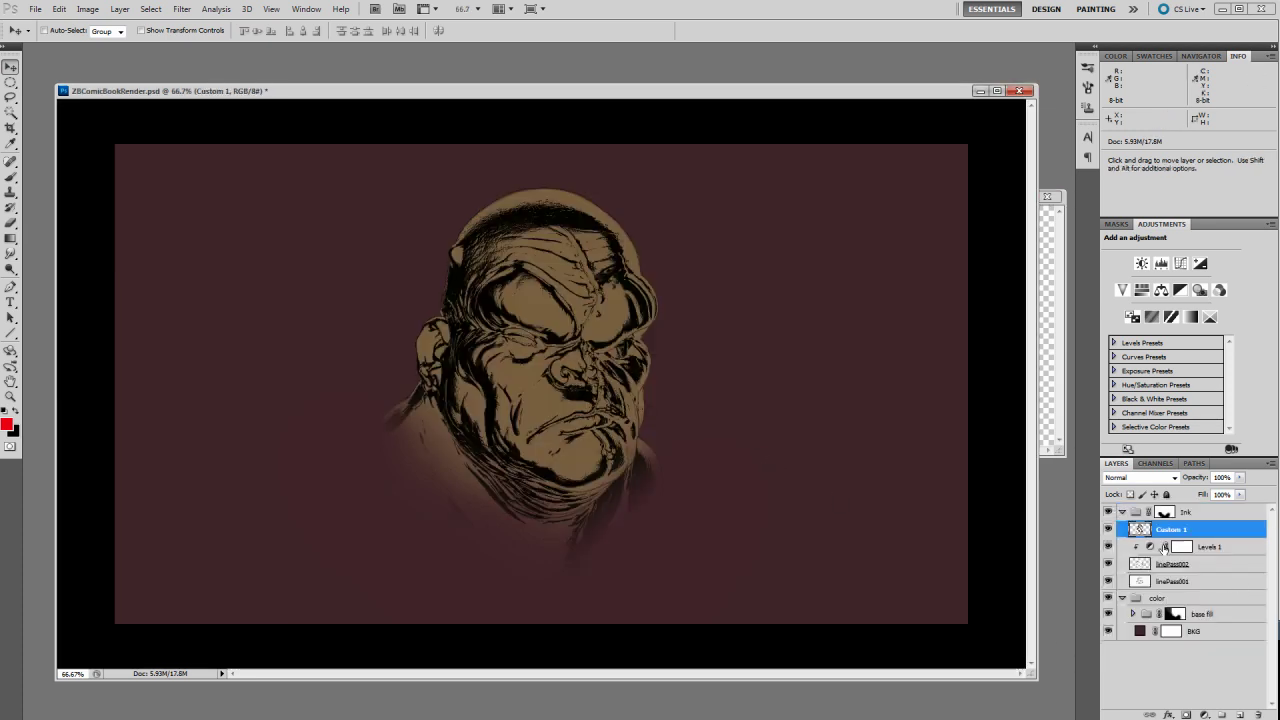
Rename the copied Custom 1 layer as "core shadow ink"
double_click(1174, 529)
type("core")
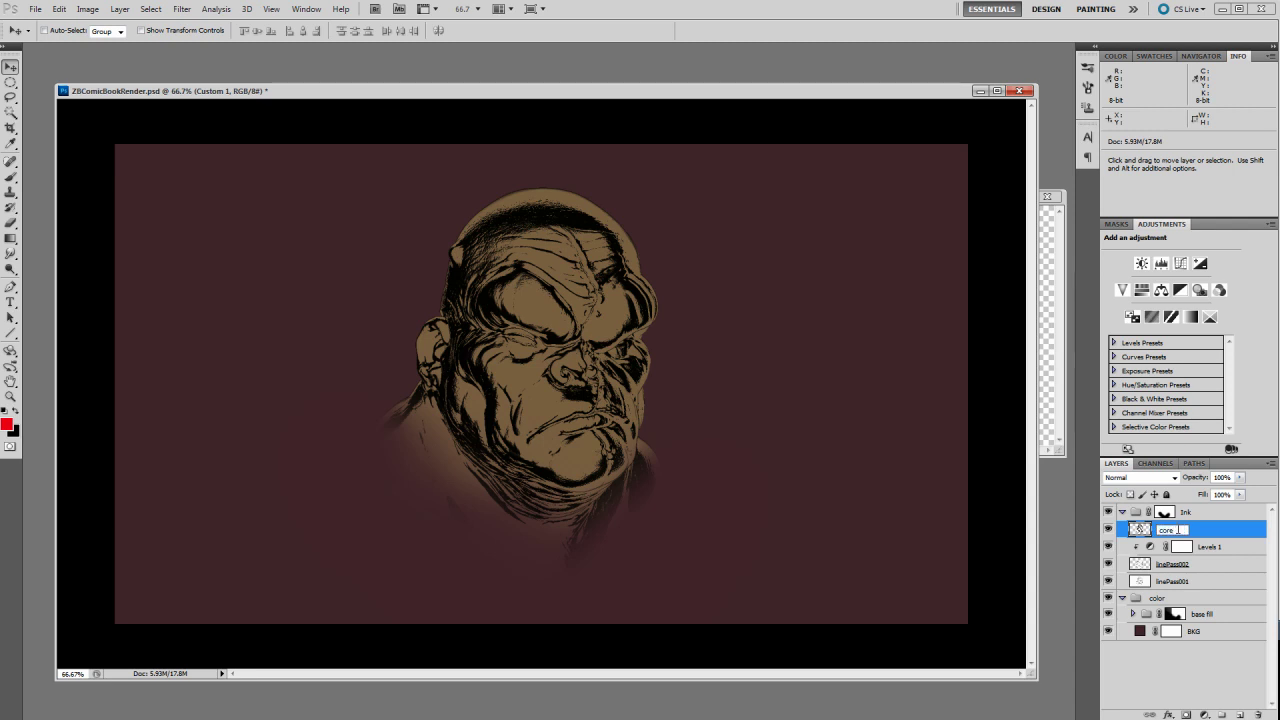
type(" shadow")
key("Return")
key("space")
double_click(1178, 529)
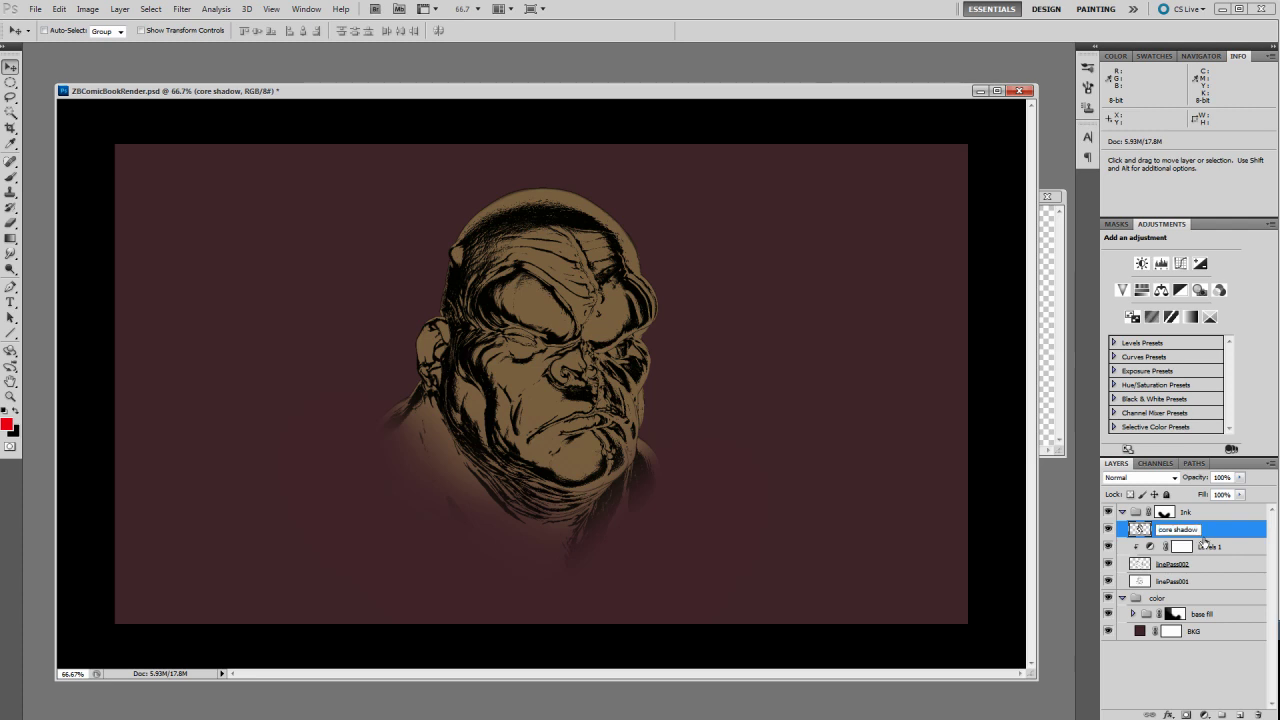
type("ink")
key("Return")
Set the core shadow ink layer's blending mode to Multiply and compare the image with the layer hidden and shown
left_click(1166, 485)
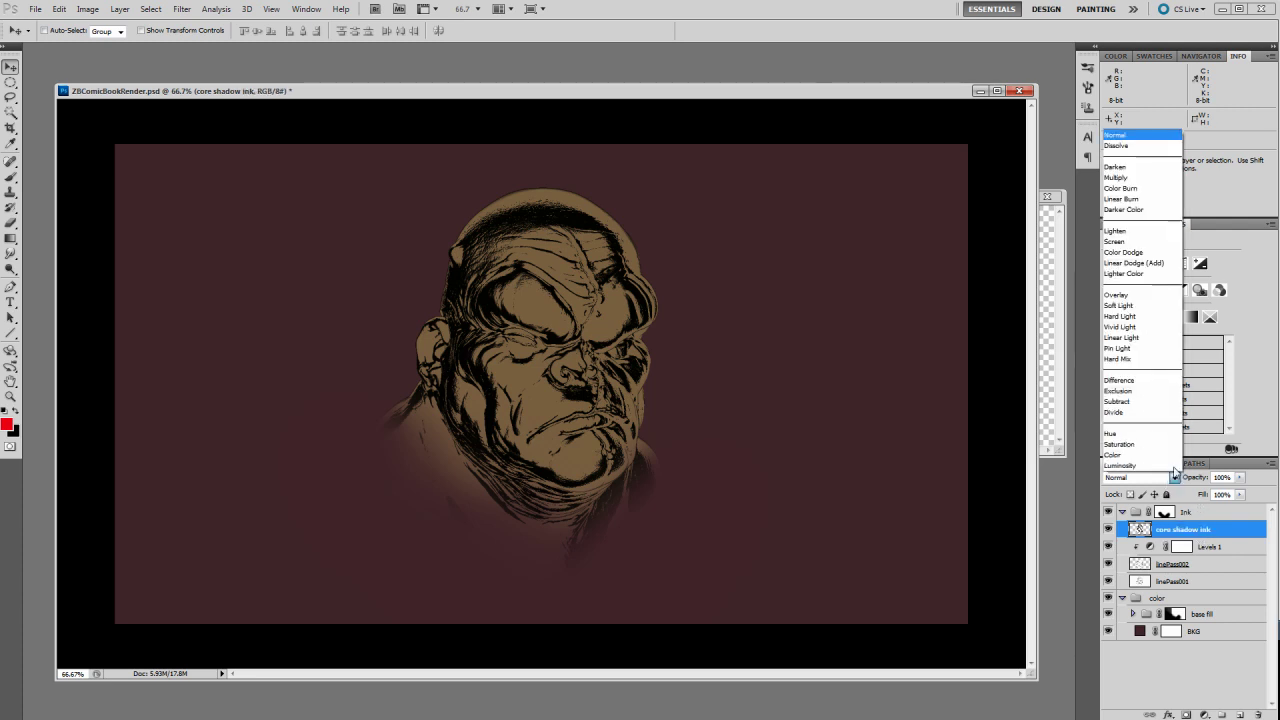
left_click(1140, 180)
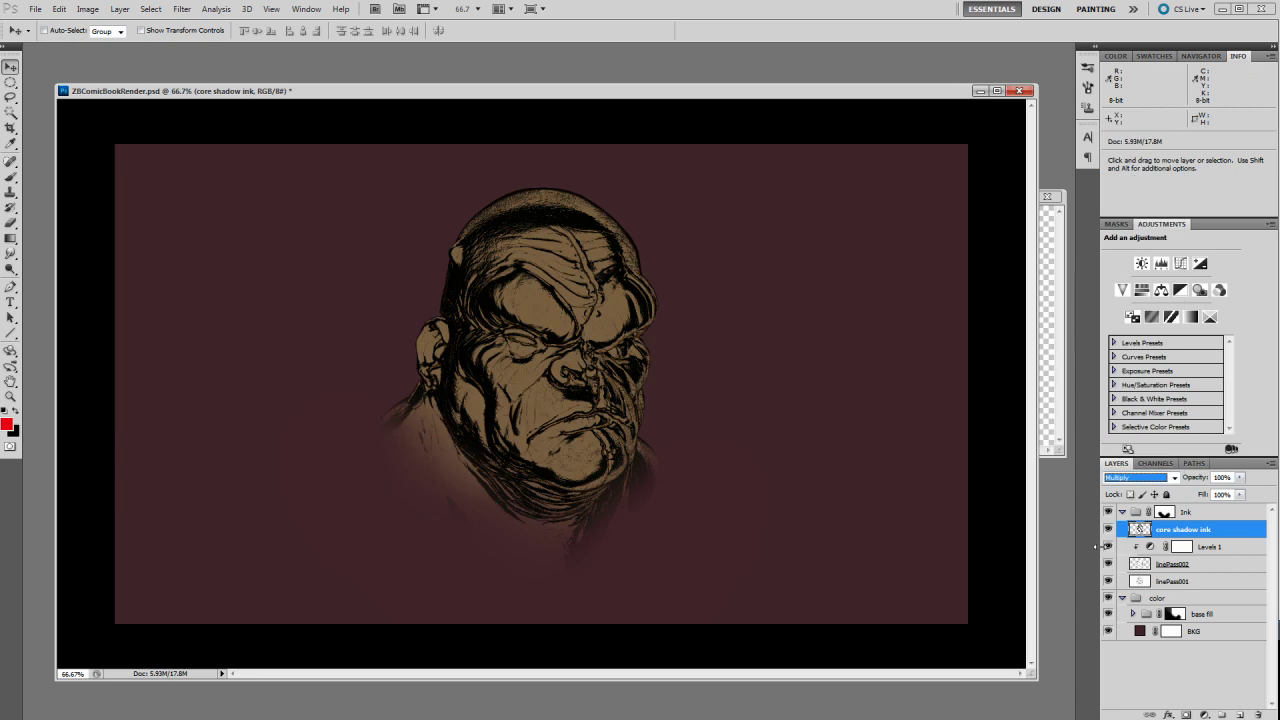
left_click(1108, 530)
left_click(1108, 530)
key("ctrl+alt+plus")
key("ctrl+alt+plus")
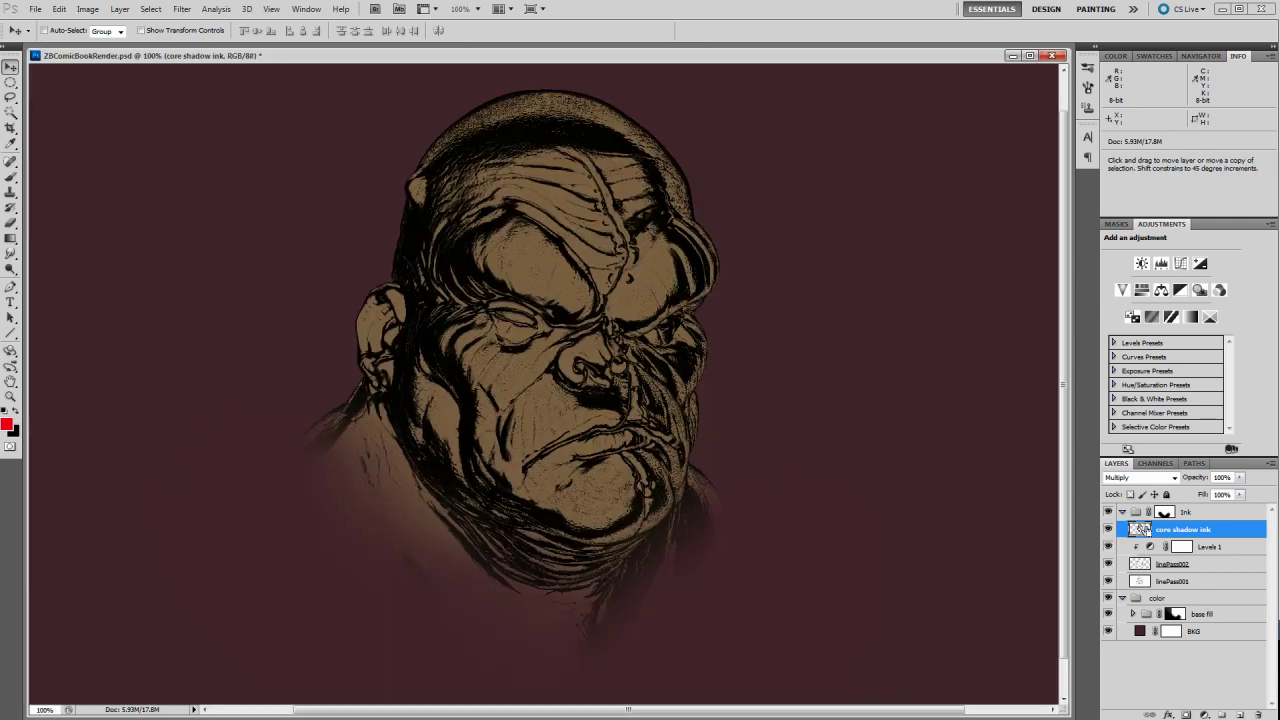
key("ctrl+alt+minus")
key("ctrl+alt+minus")
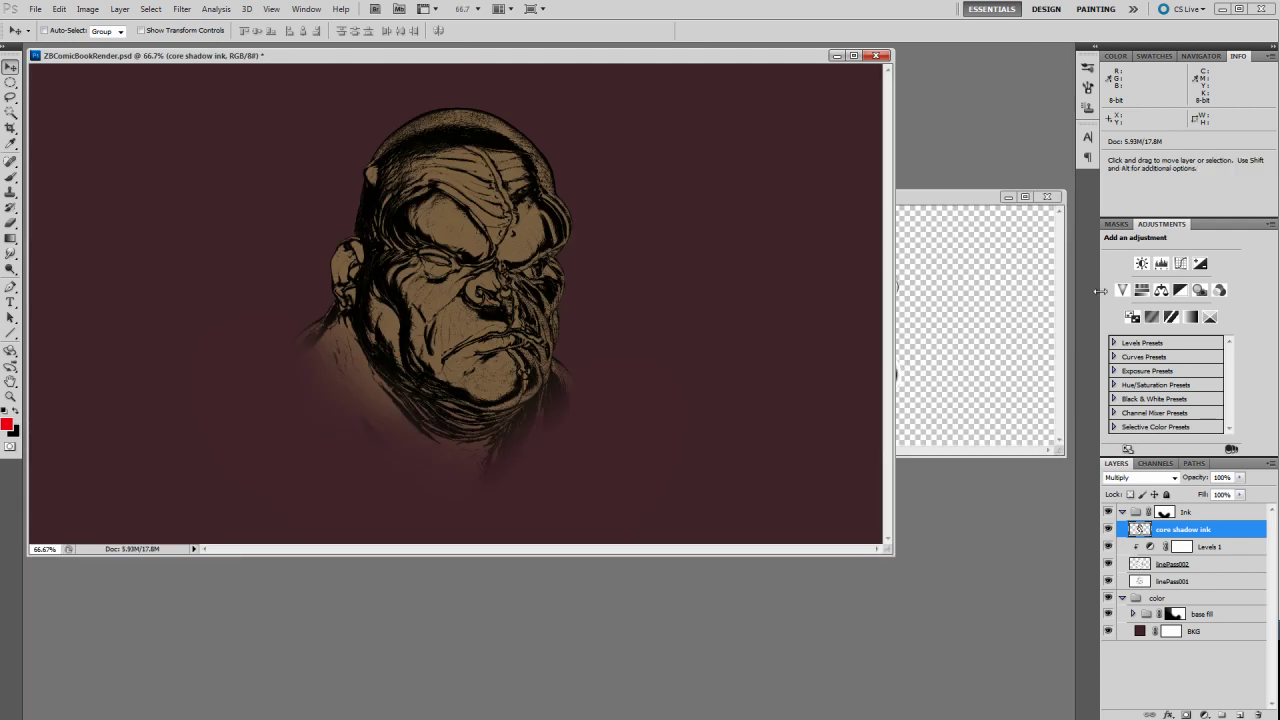
Close TempZAppLinkExport.psd without saving, switch back to ZBrush and accept the unchanged ZAppLink result
left_click(1047, 196)
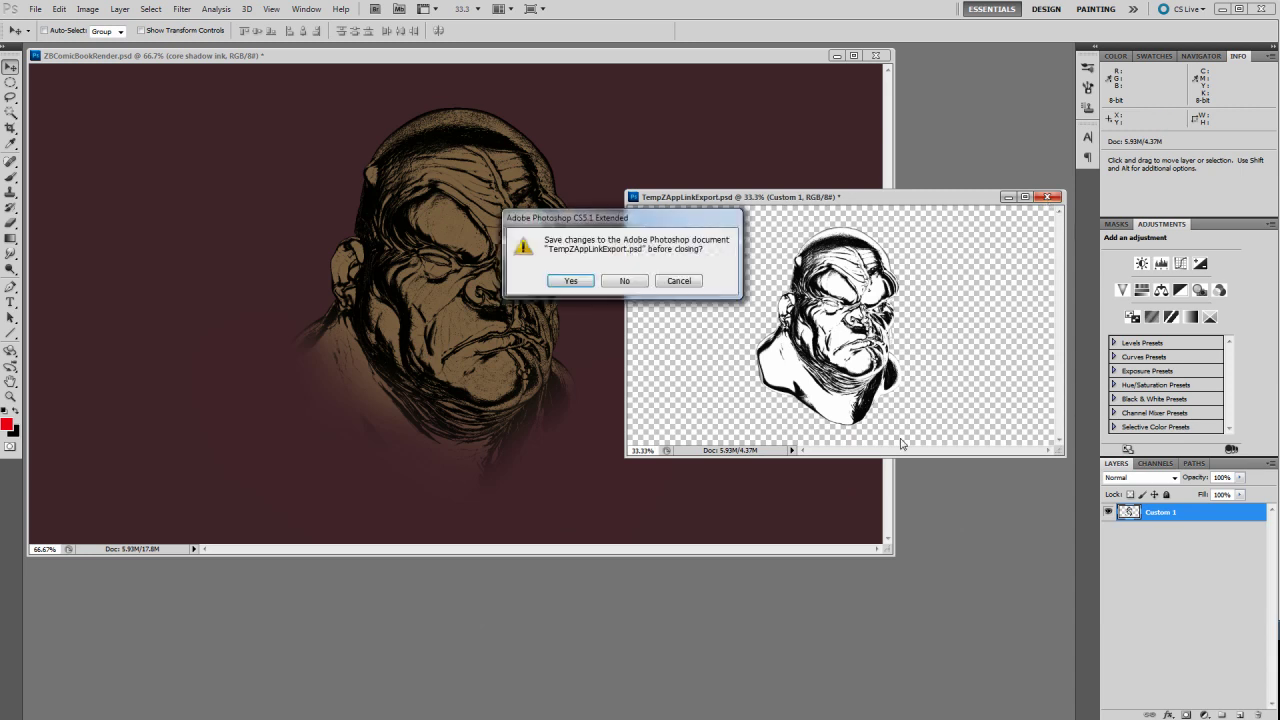
left_click(625, 281)
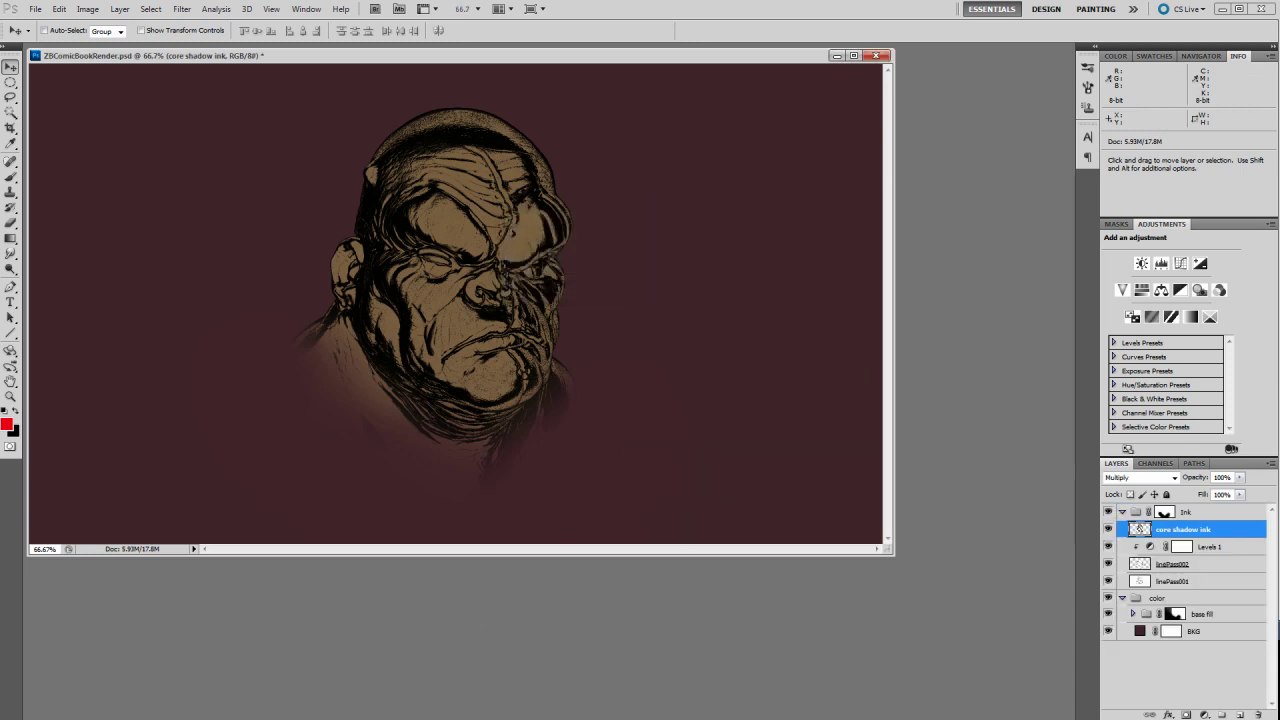
key("alt+Tab")
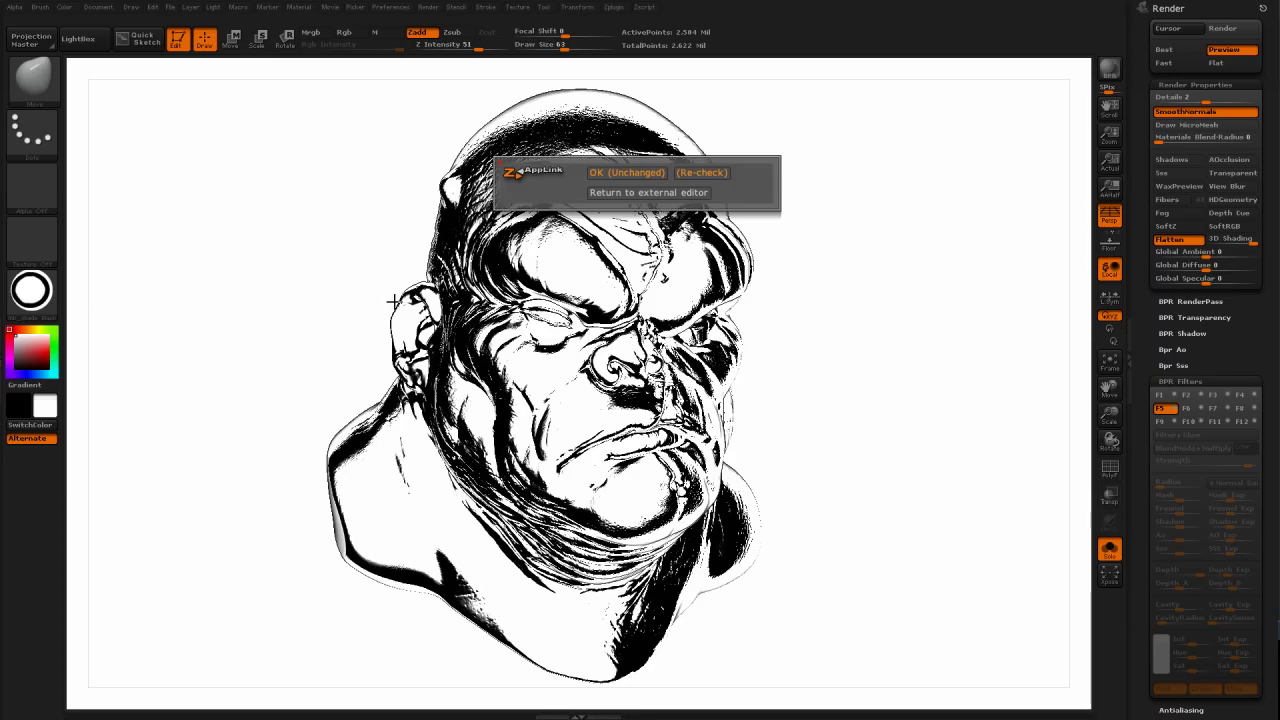
key("Return")
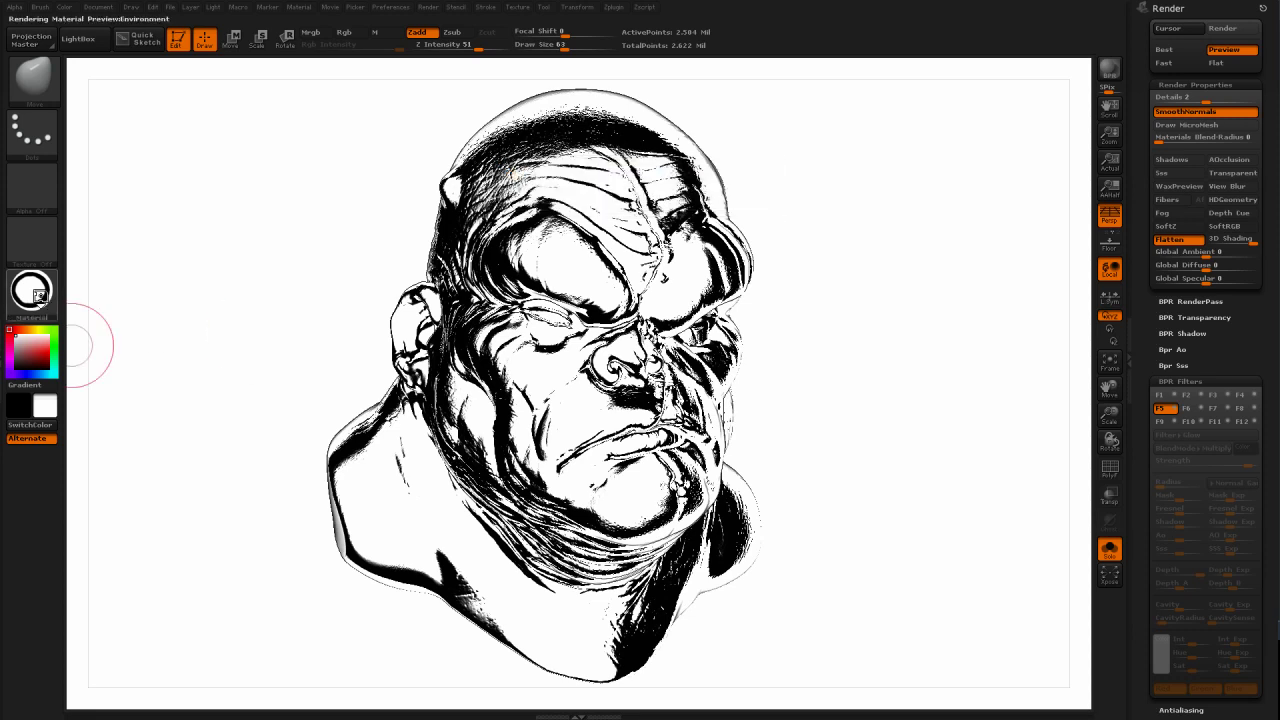
Apply the MatCap Gray material to the head
left_click(31, 291)
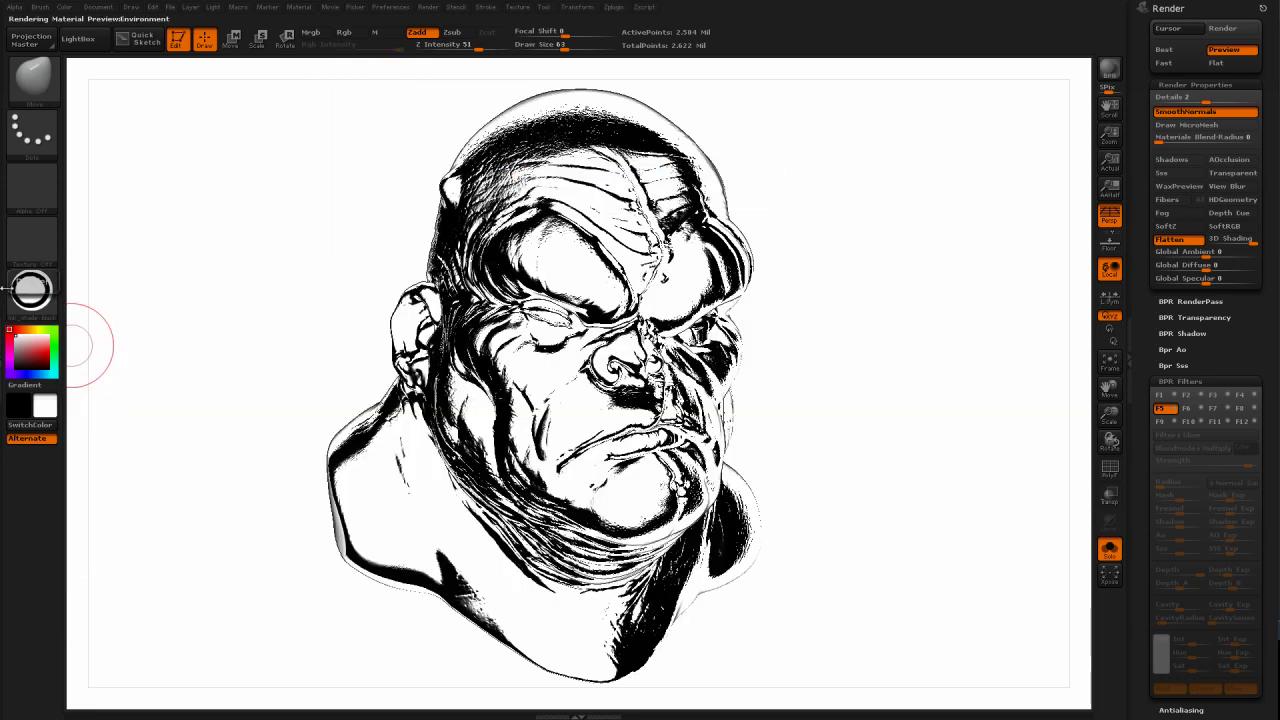
left_click(31, 291)
left_click(258, 304)
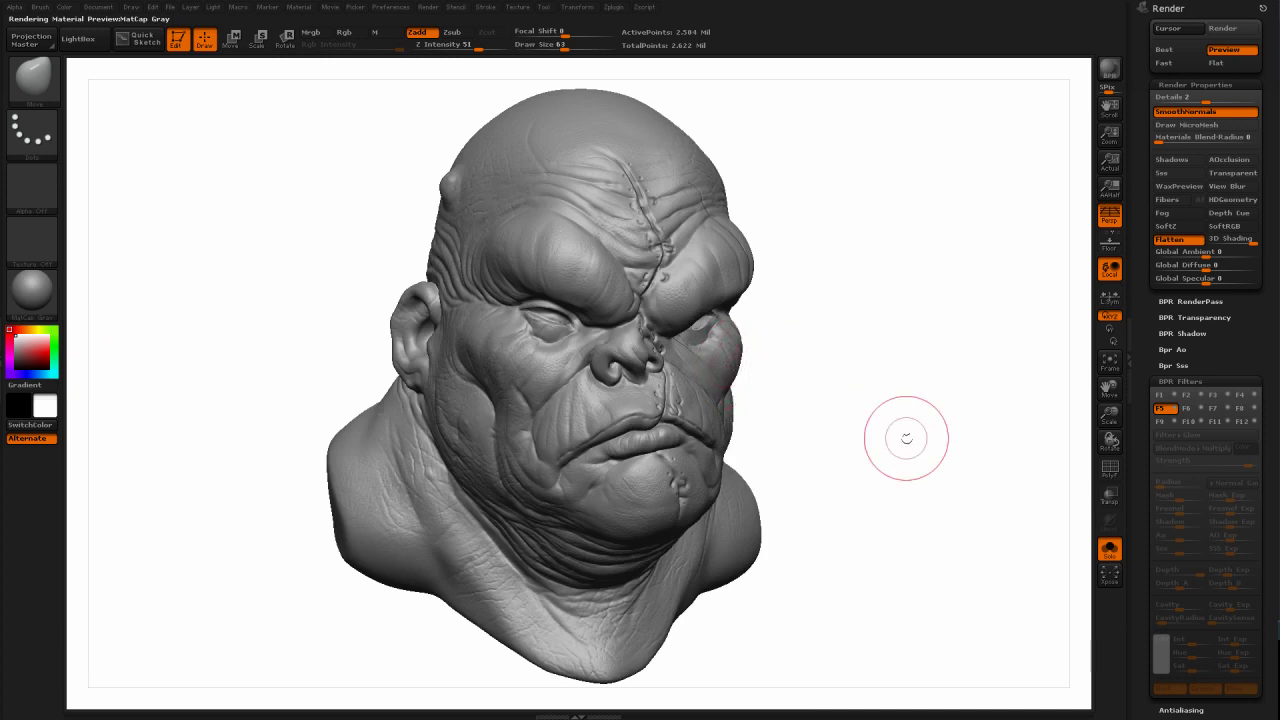
key("shift")
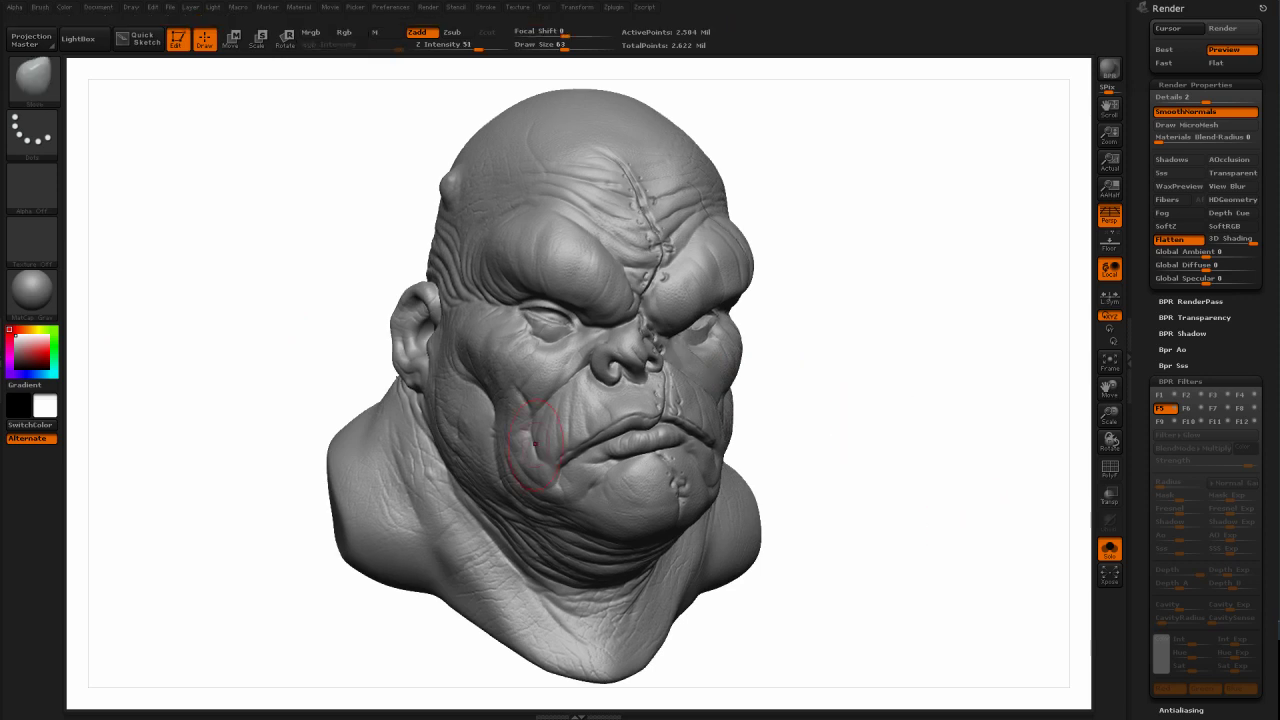
Send the gray-shaded view of the head to Photoshop through ZAppLink
left_click(98, 7)
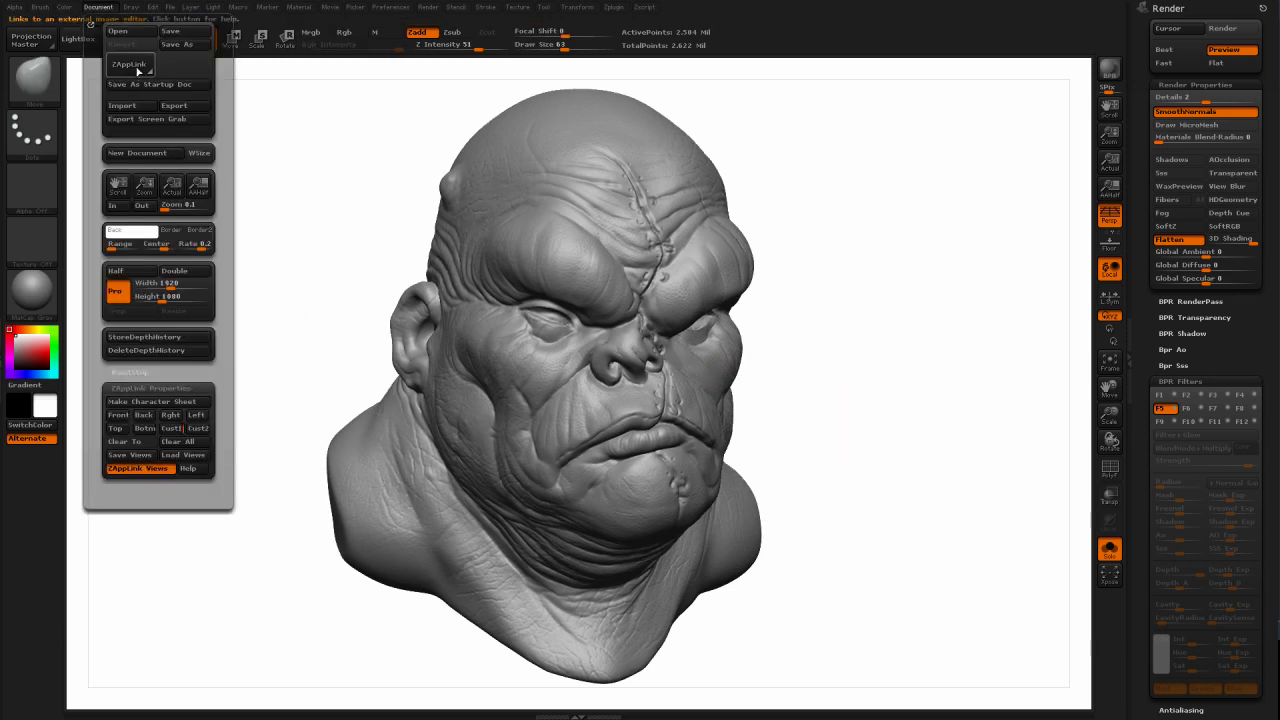
left_click(129, 65)
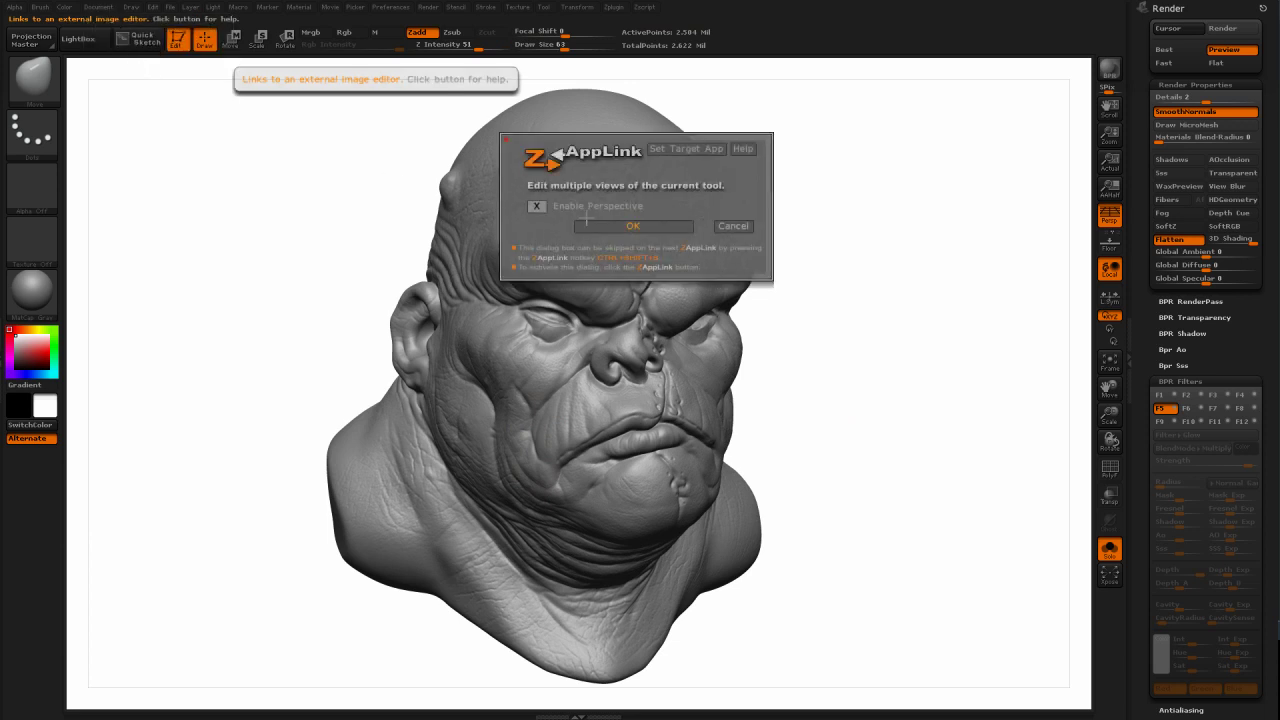
left_click(645, 226)
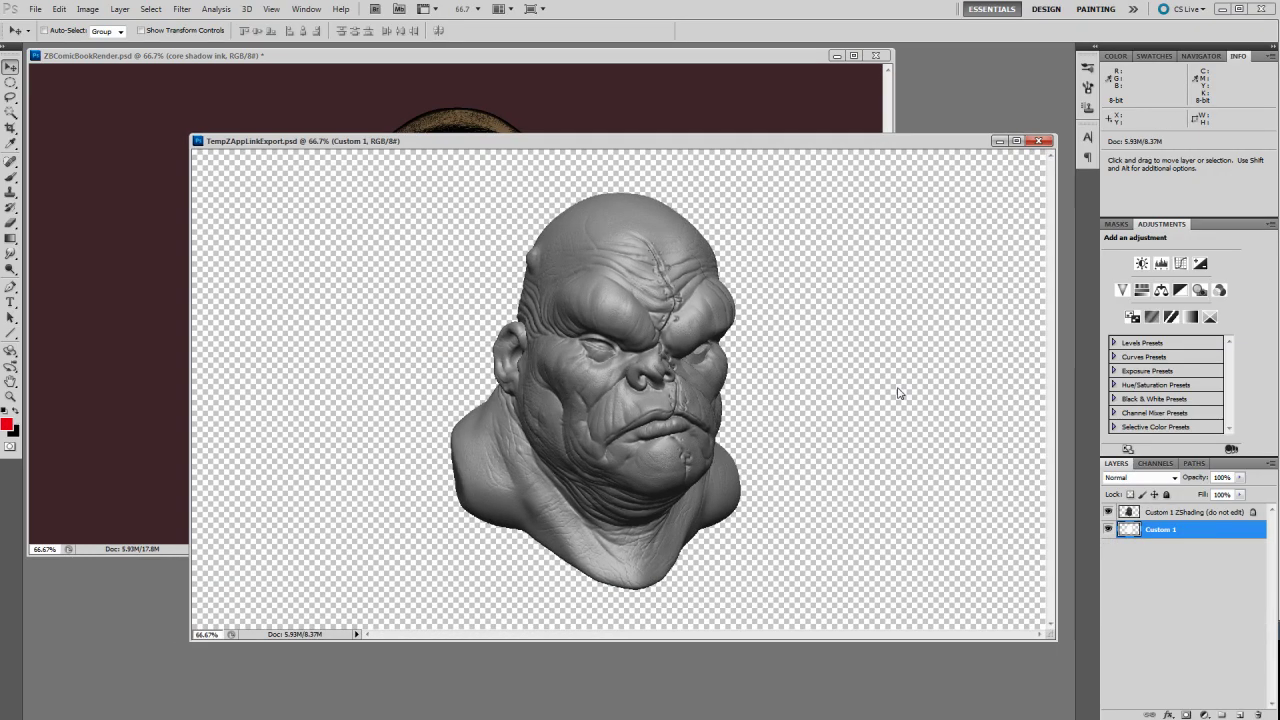
Merge the exported ZShading layer into Custom 1 and copy the resulting gray head into ZBComicBookRender.psd
left_click(1158, 513)
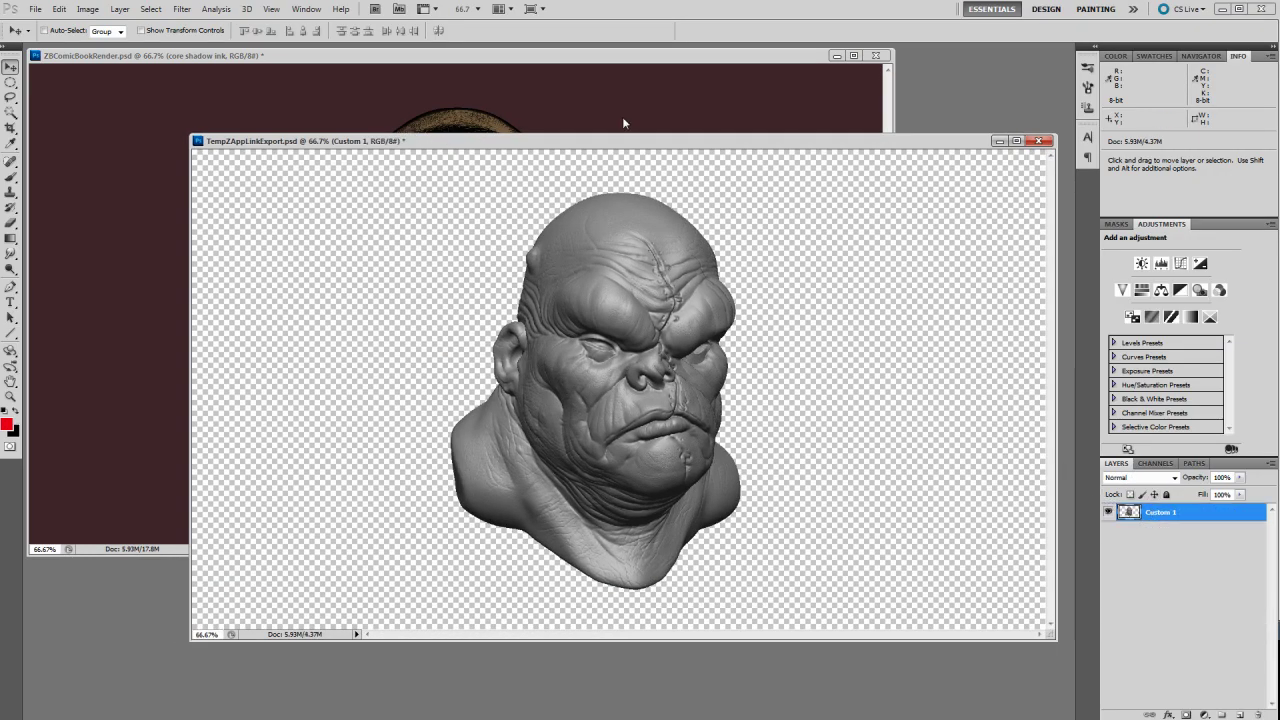
left_click_drag(628, 141, 644, 206)
left_click(578, 68)
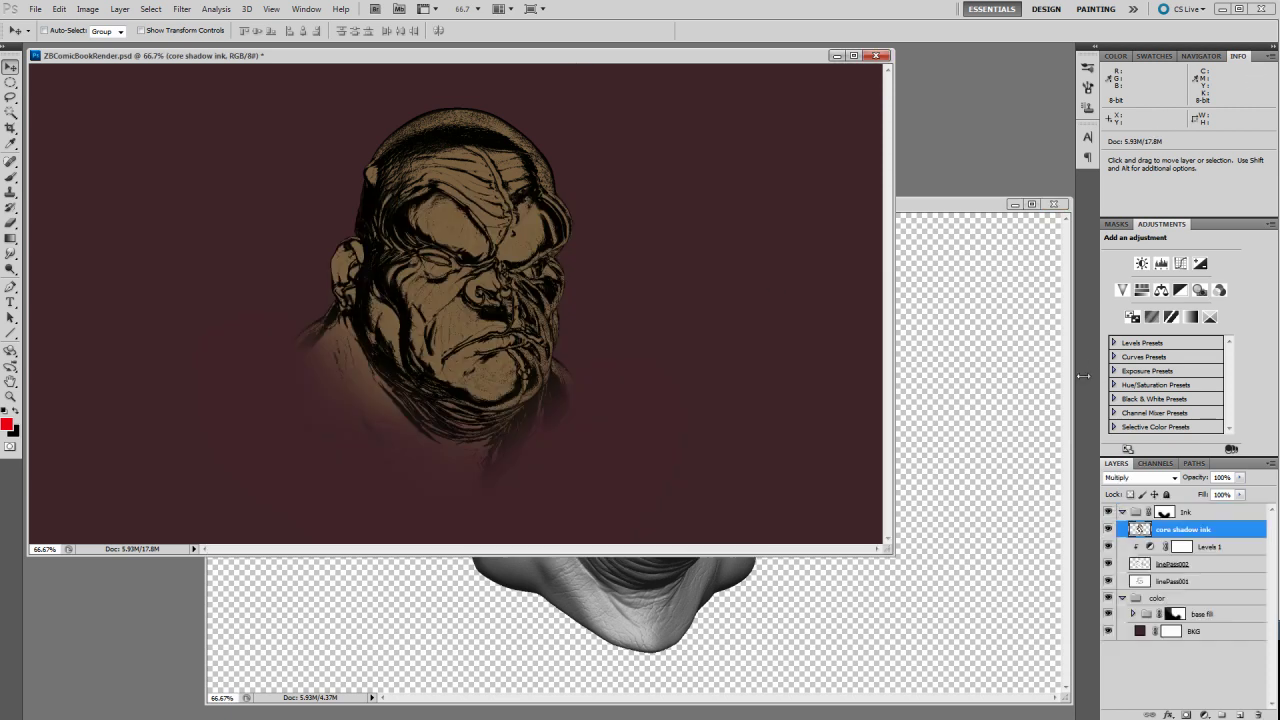
left_click(948, 207)
mouse_move(1161, 517)
left_mouse_down()
mouse_move(1180, 518)
mouse_move(697, 166)
left_mouse_up()
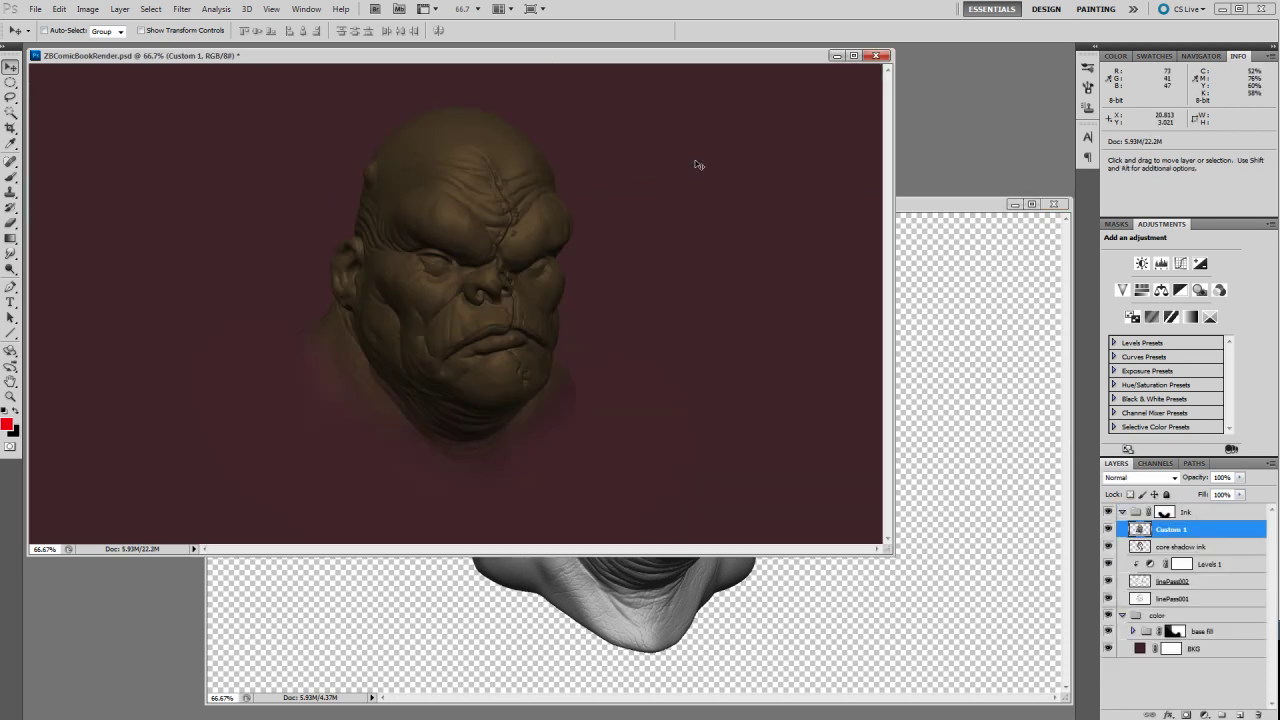
Move the gray Custom 1 layer out of the Ink group to just above the color group, and hide the Ink group
mouse_move(1139, 528)
left_mouse_down()
mouse_move(1179, 608)
mouse_move(1138, 615)
left_mouse_up()
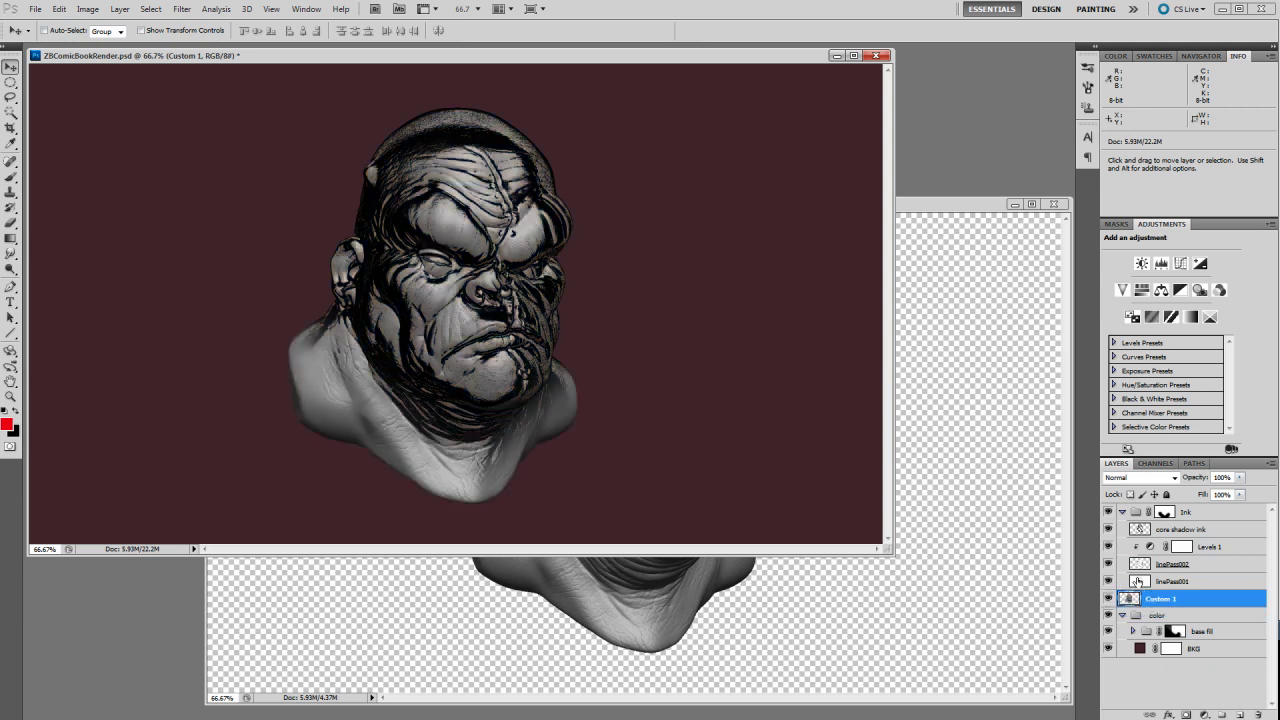
left_click(1108, 512)
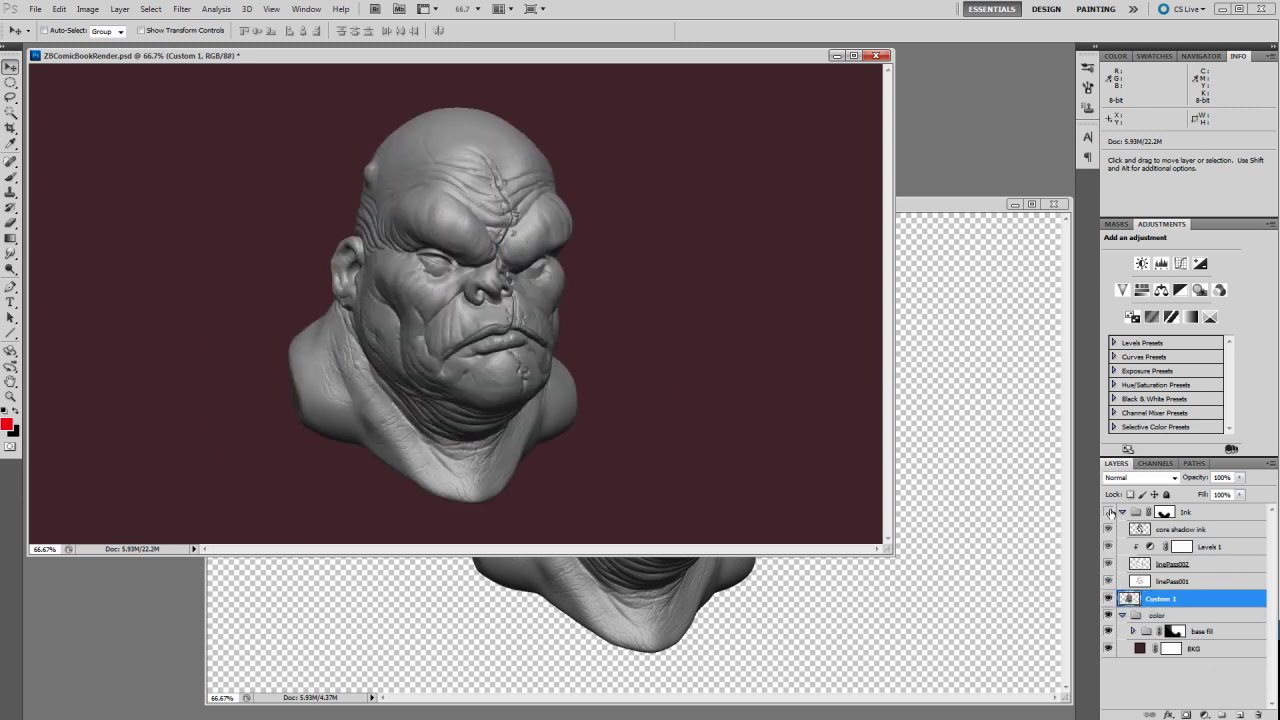
left_click_drag(889, 551, 955, 566)
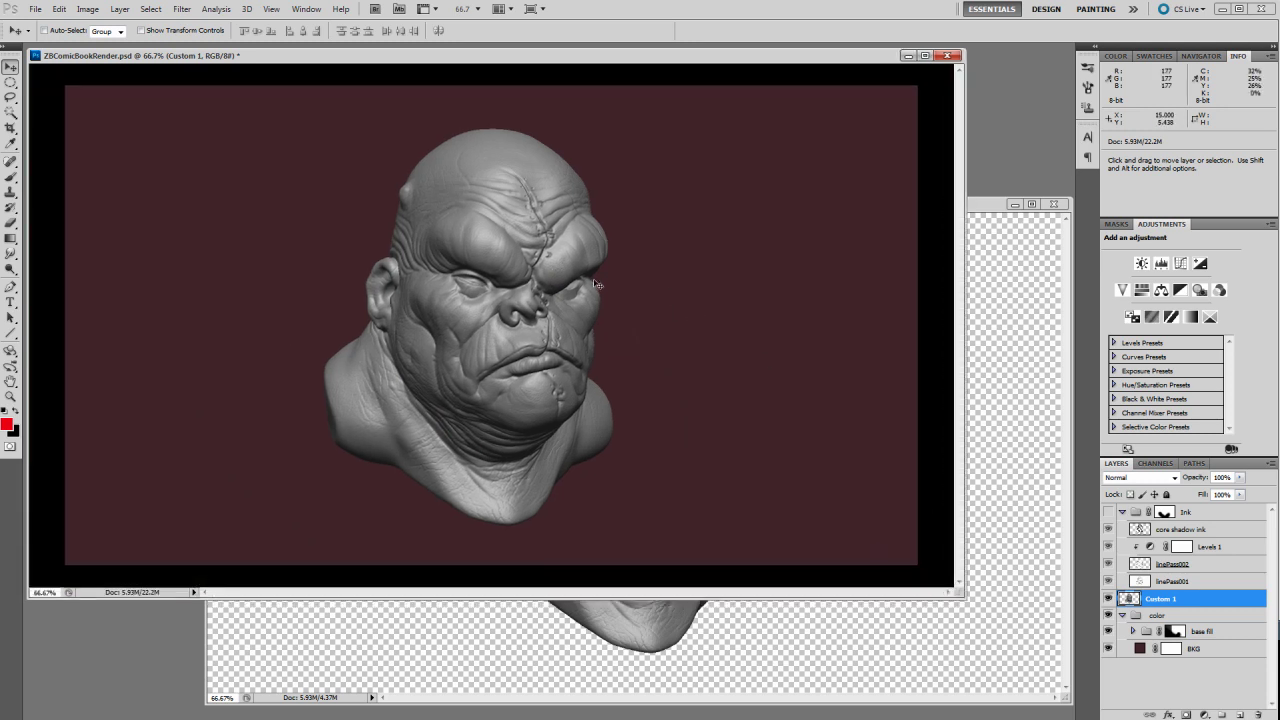
Posterize the gray Custom 1 layer to 4 levels, trying 2 and 3 levels for comparison
key("ctrl+plus")
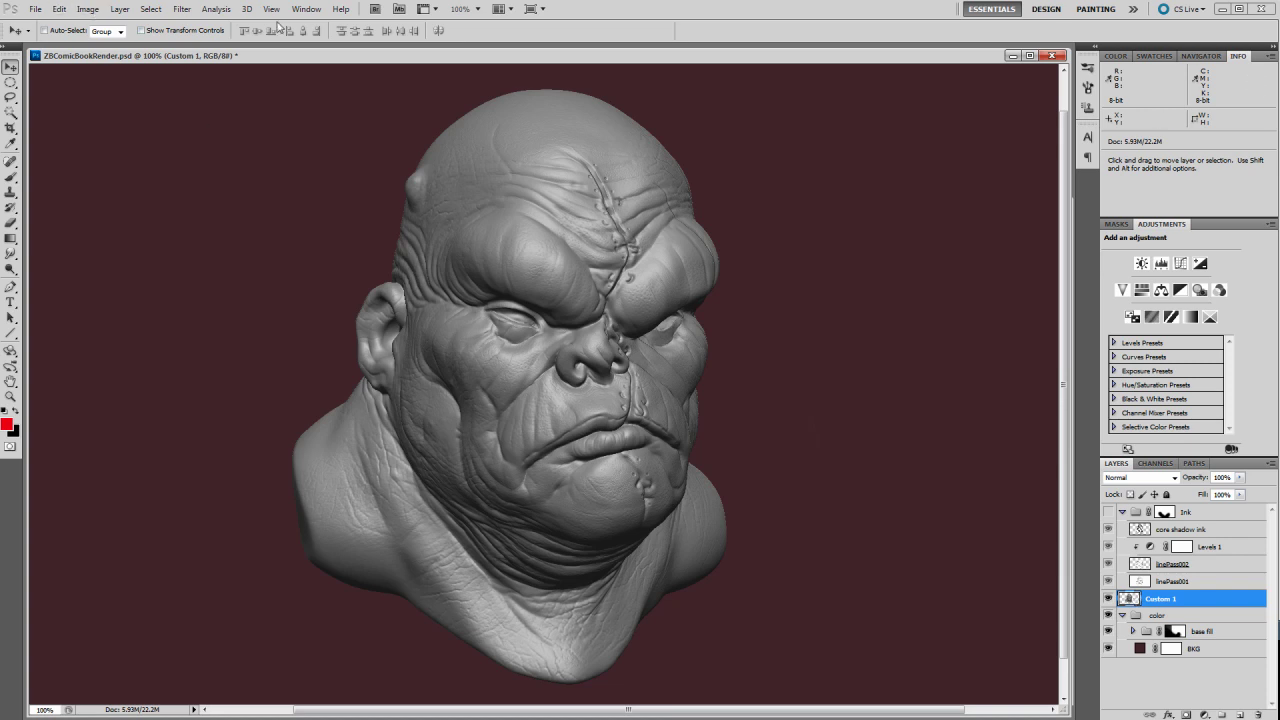
left_click(88, 10)
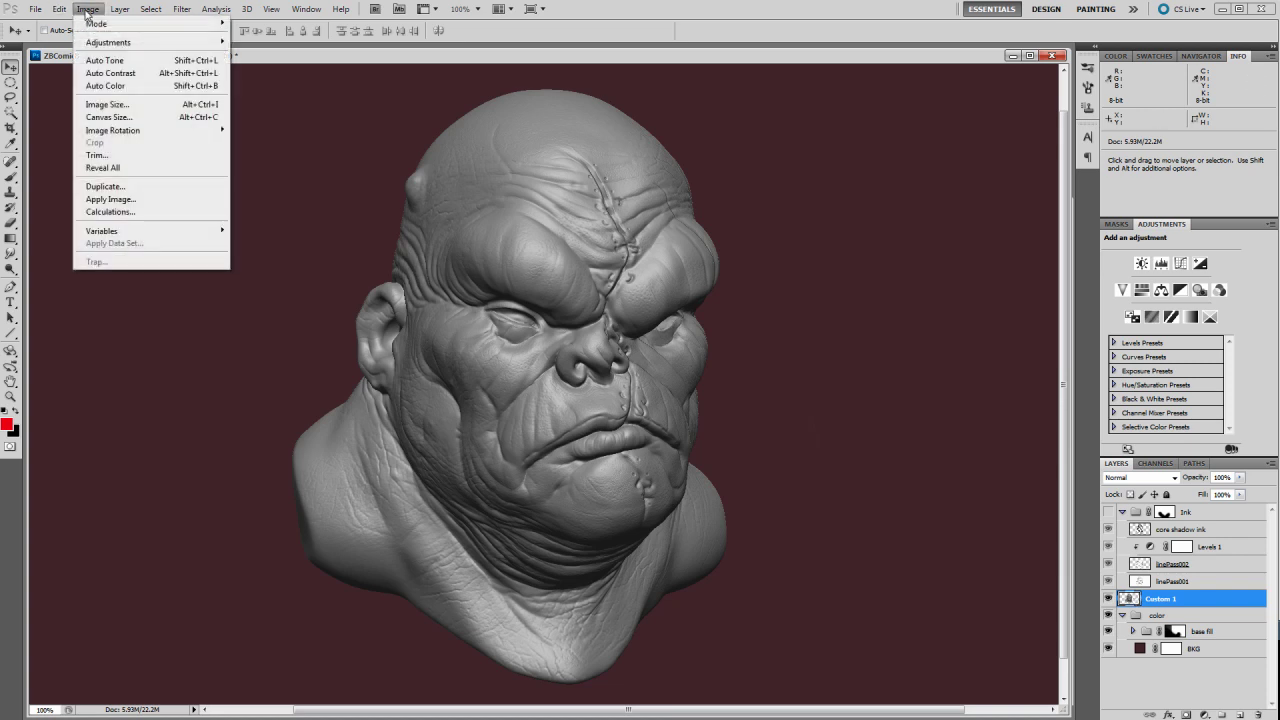
mouse_move(110, 43)
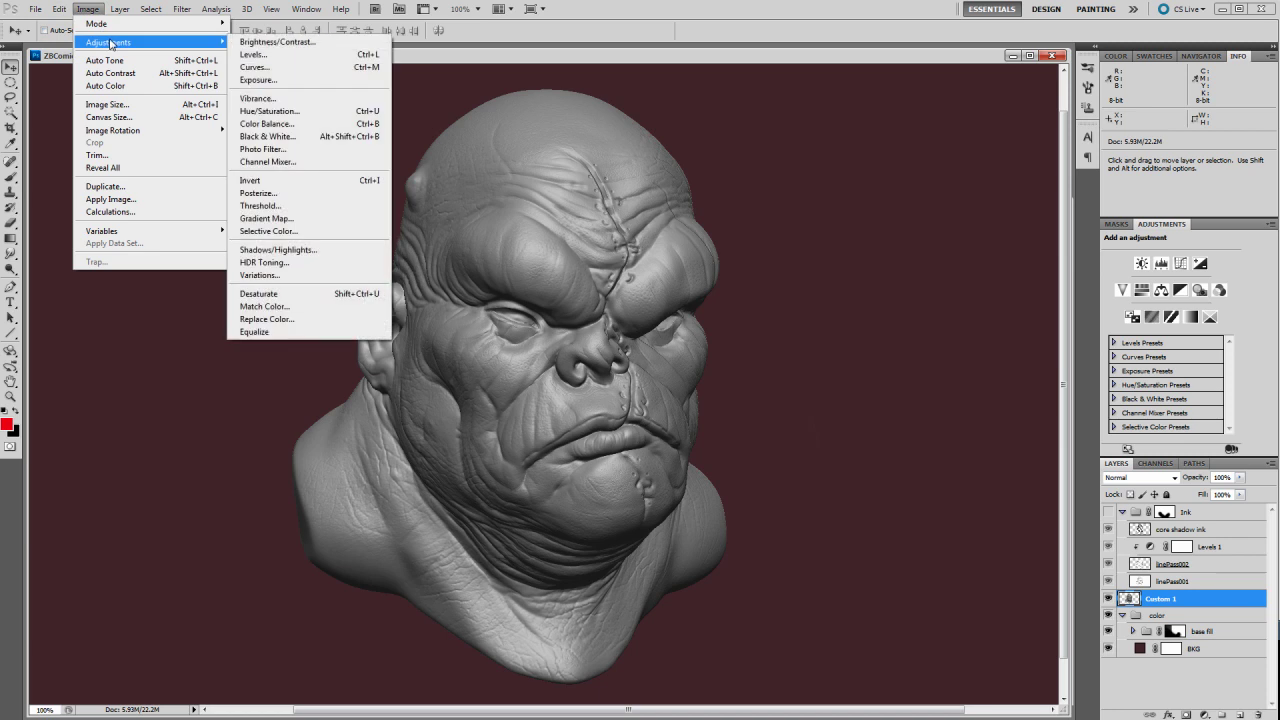
left_click(335, 199)
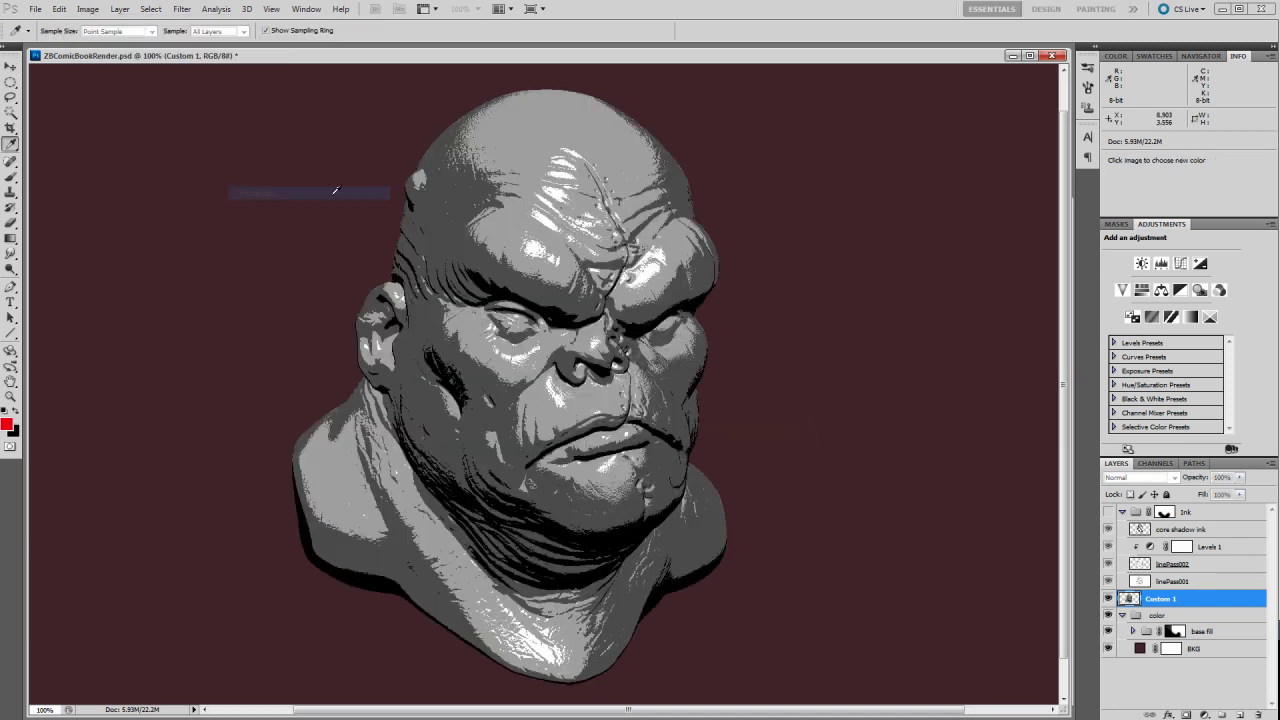
left_click_drag(750, 266, 799, 266)
left_click_drag(772, 310, 768, 310)
double_click(820, 288)
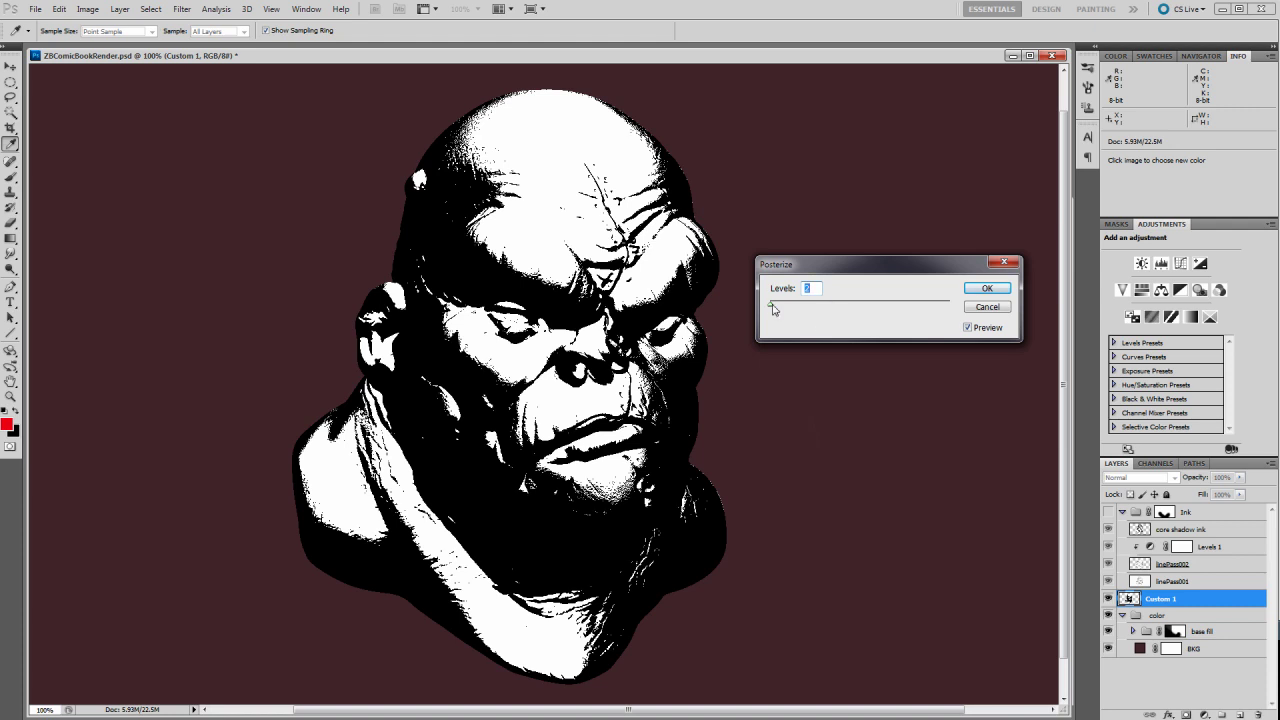
left_click_drag(771, 307, 772, 308)
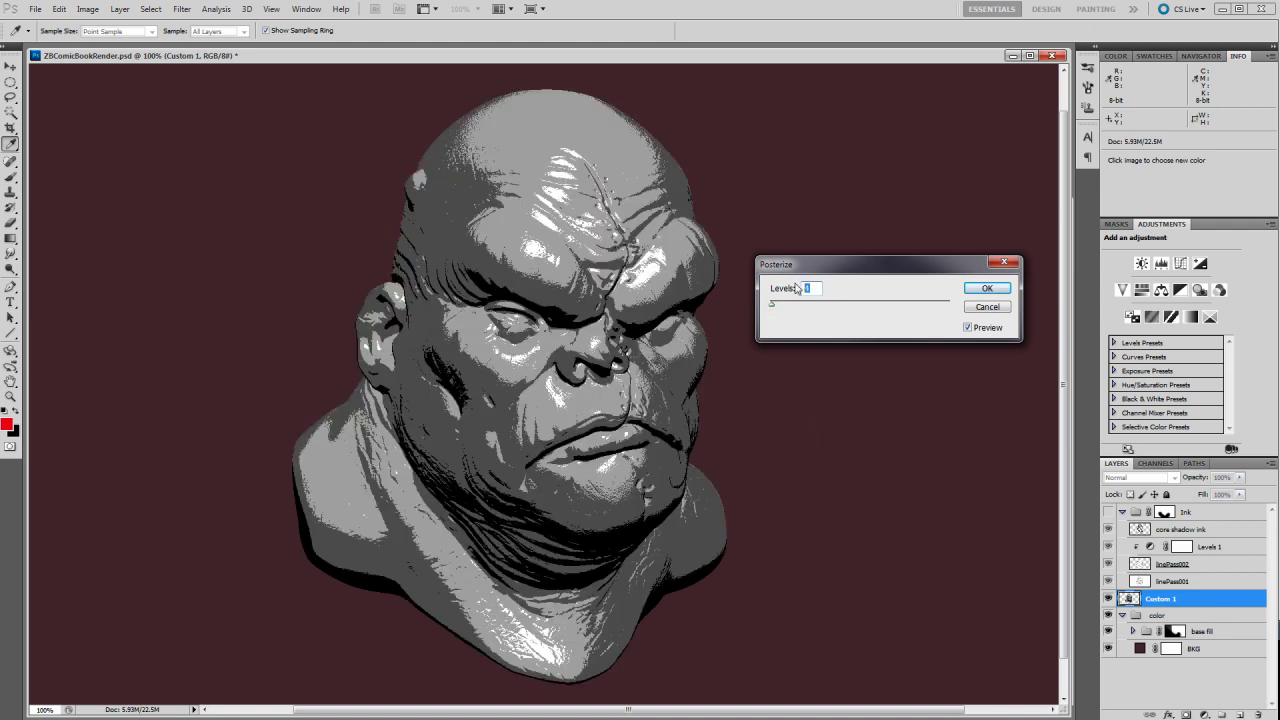
type("3")
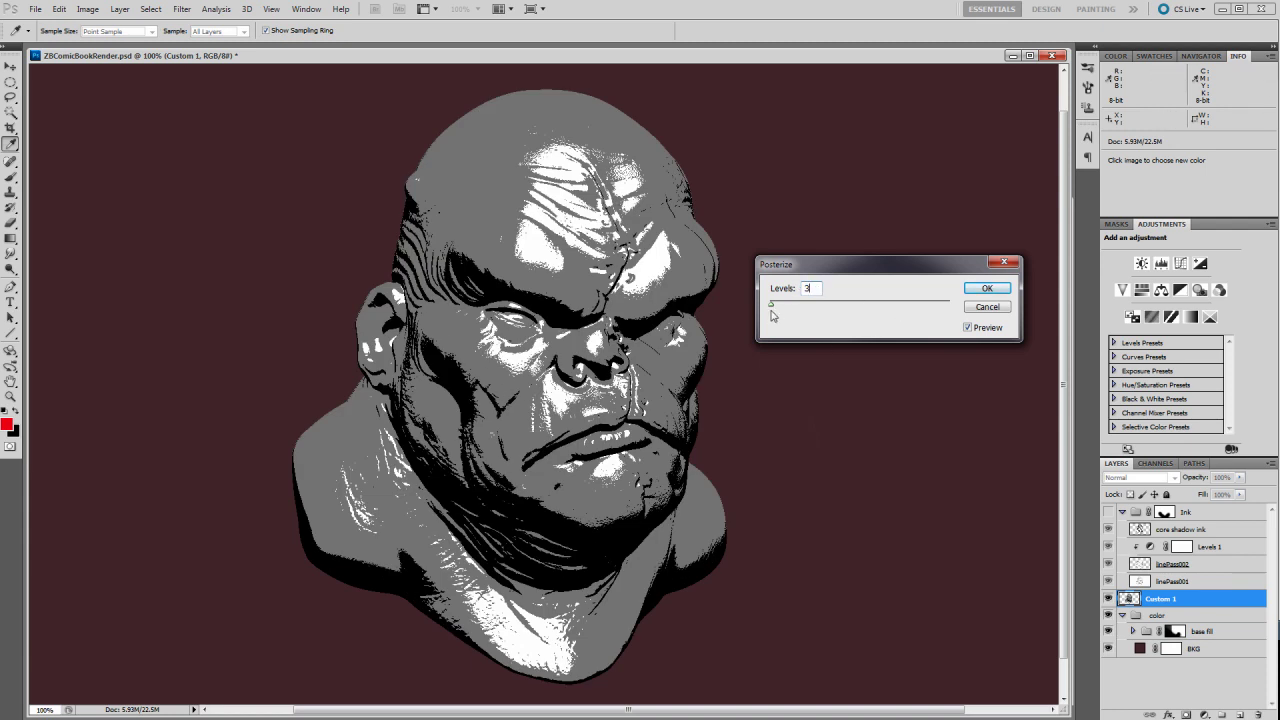
double_click(807, 289)
type("4")
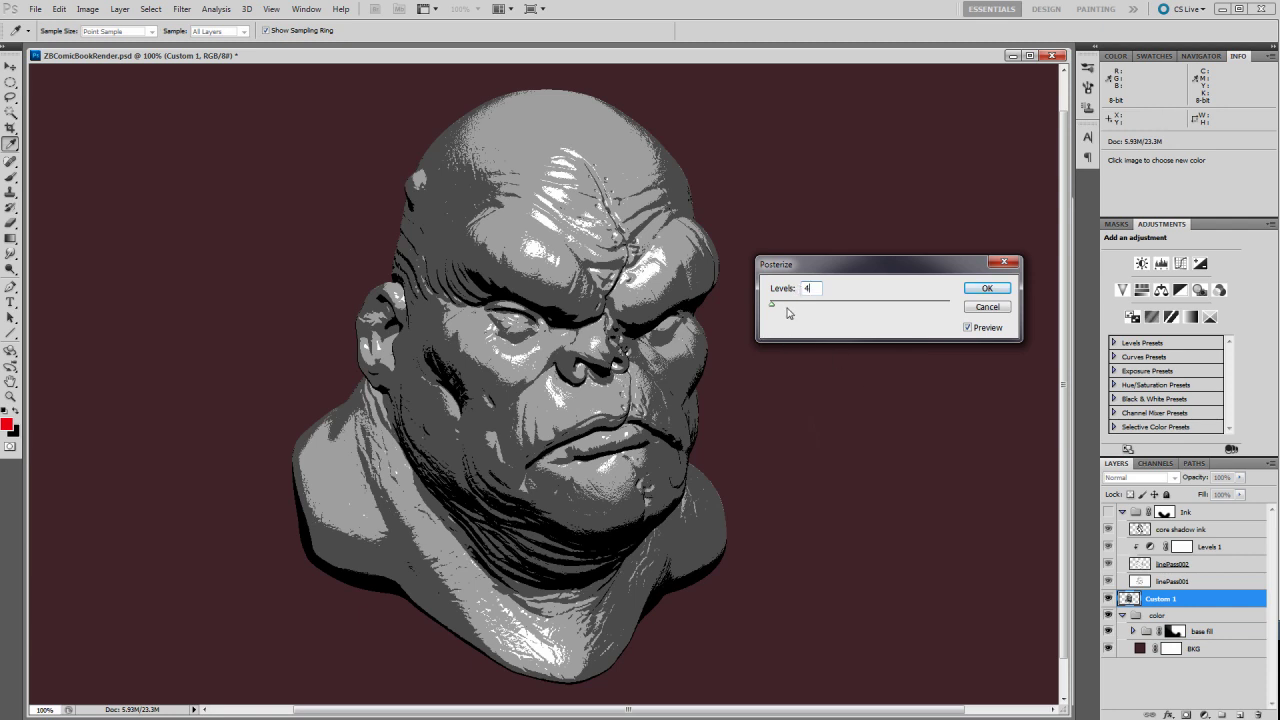
left_click(977, 293)
key("v")
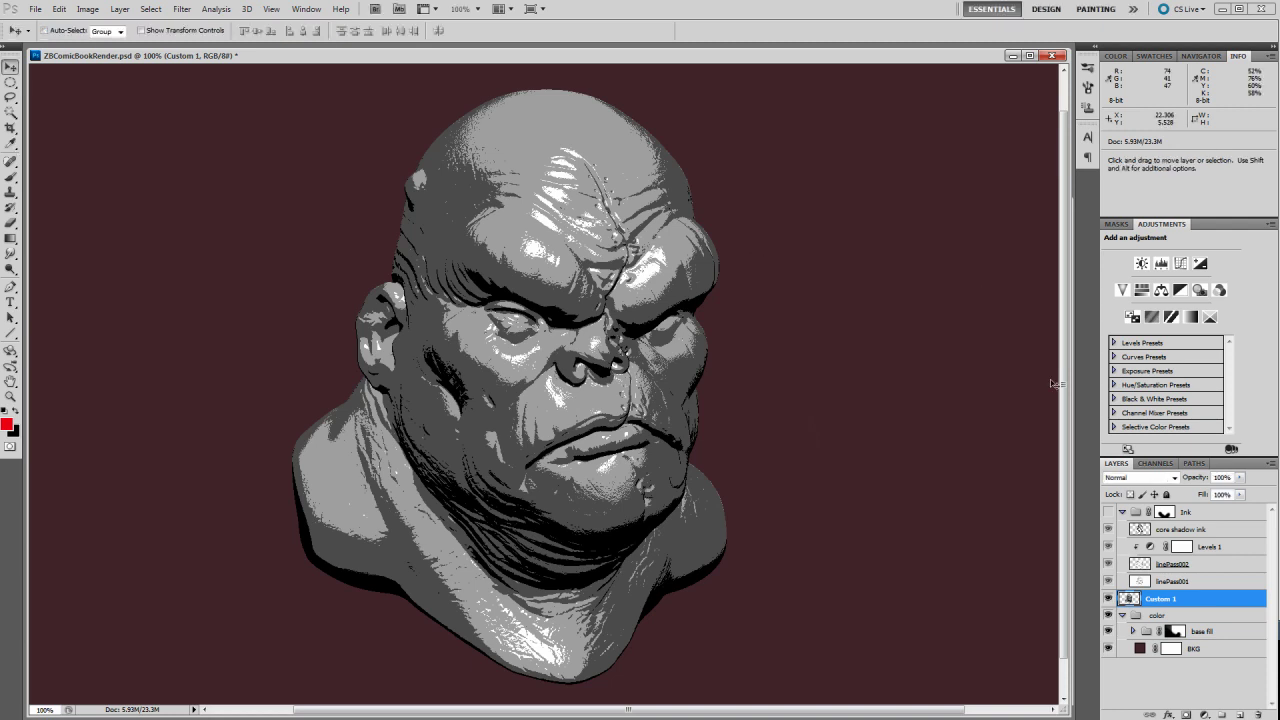
Collapse the Ink group and make it visible again over the posterized head
left_click(1122, 513)
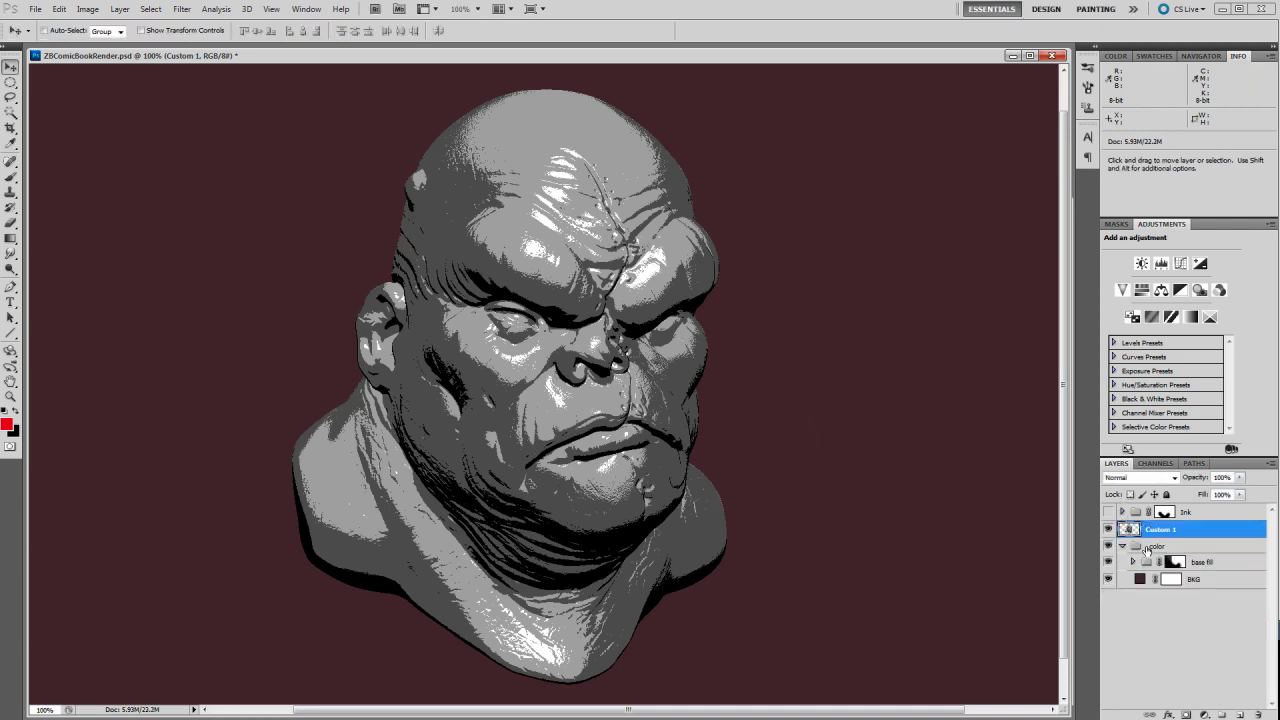
left_click(1108, 512)
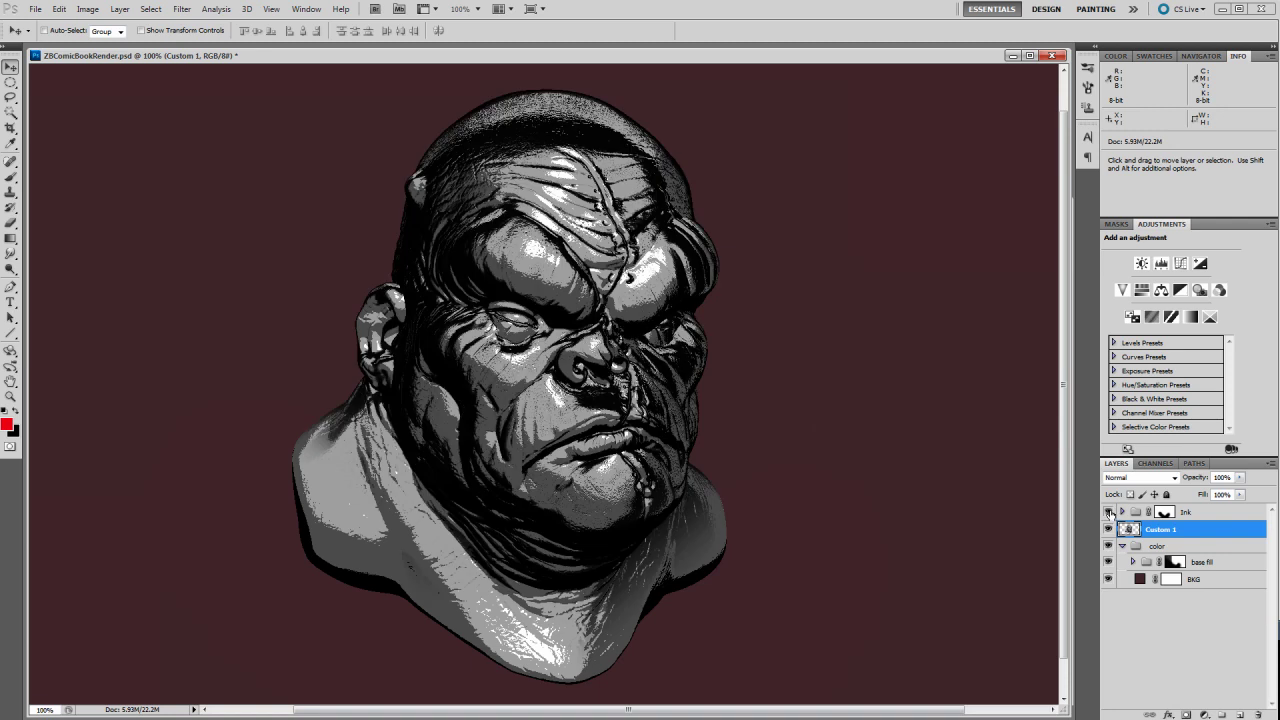
left_click(1190, 515)
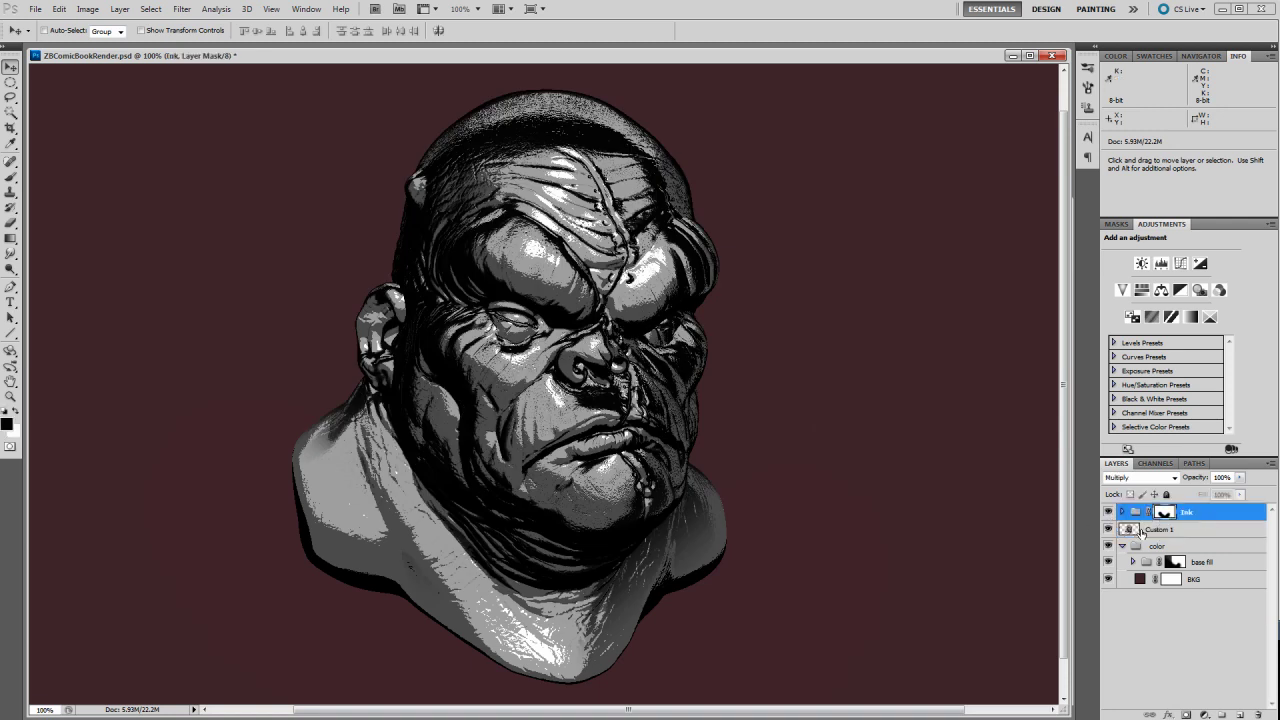
Set the Custom 1 layer's blend mode to Soft Light, trying Multiply first
left_click(1176, 531)
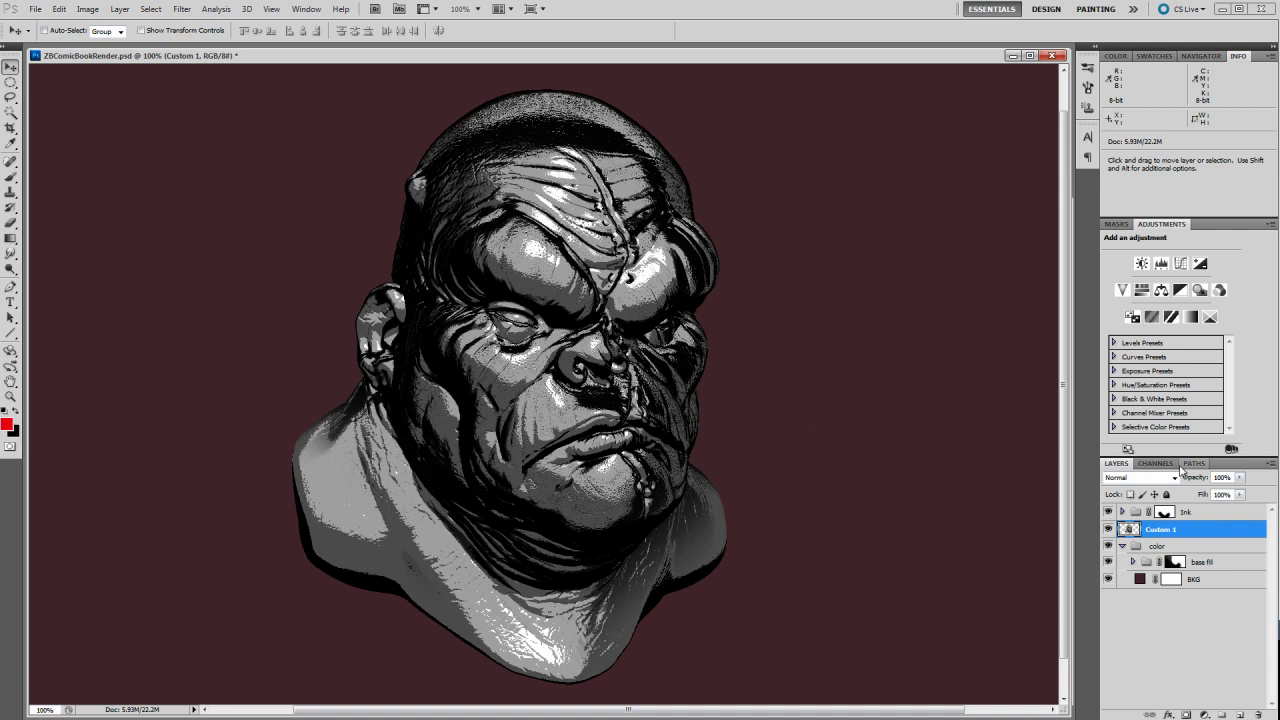
left_click(1176, 480)
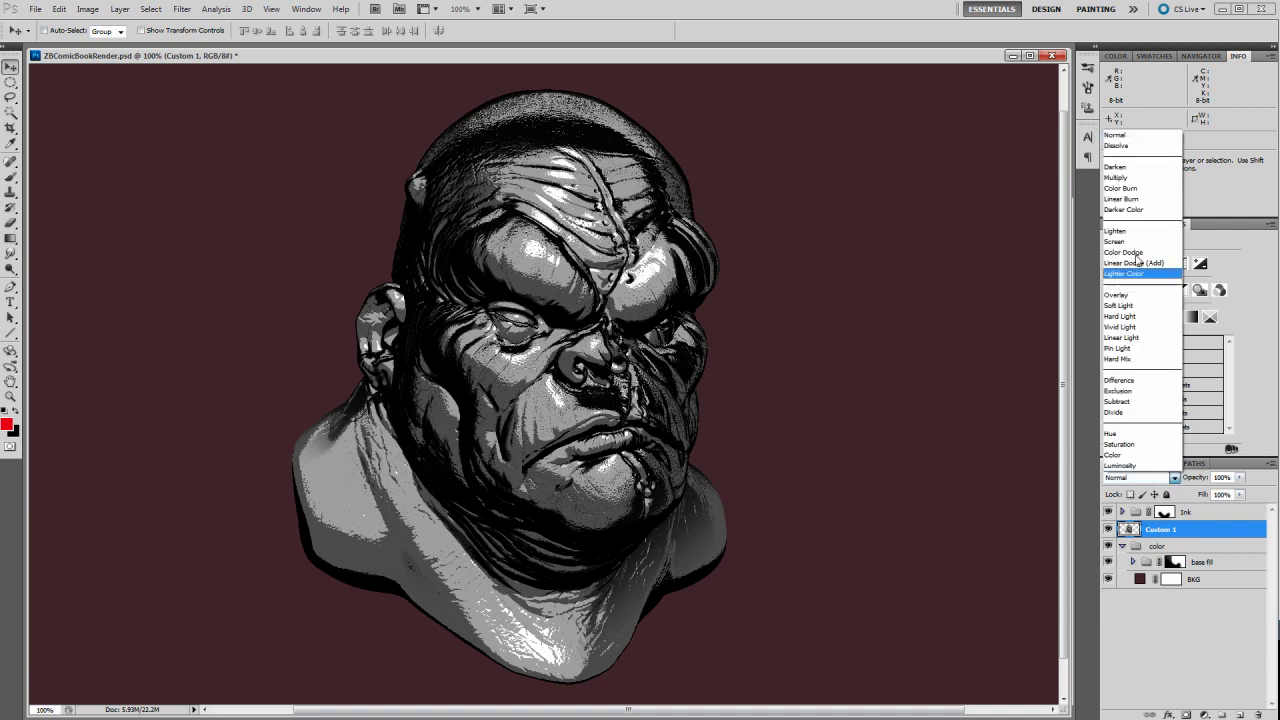
left_click(1115, 177)
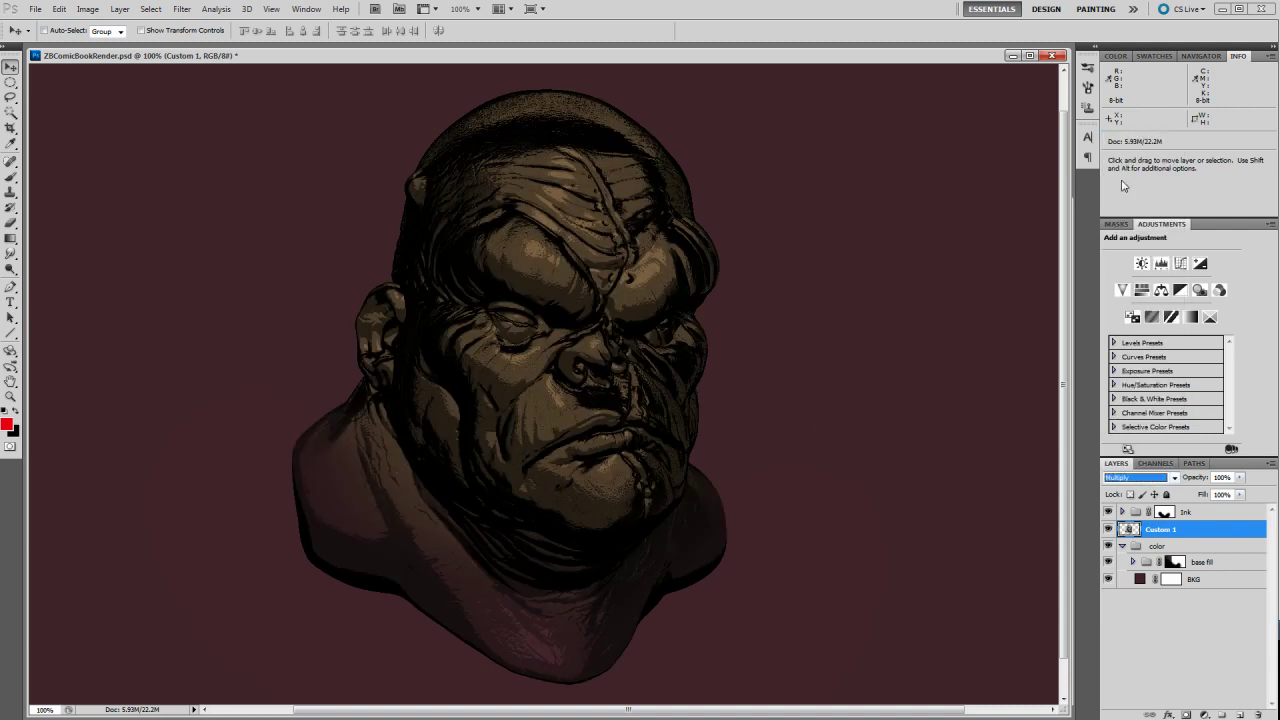
left_click(1174, 478)
left_click(1141, 305)
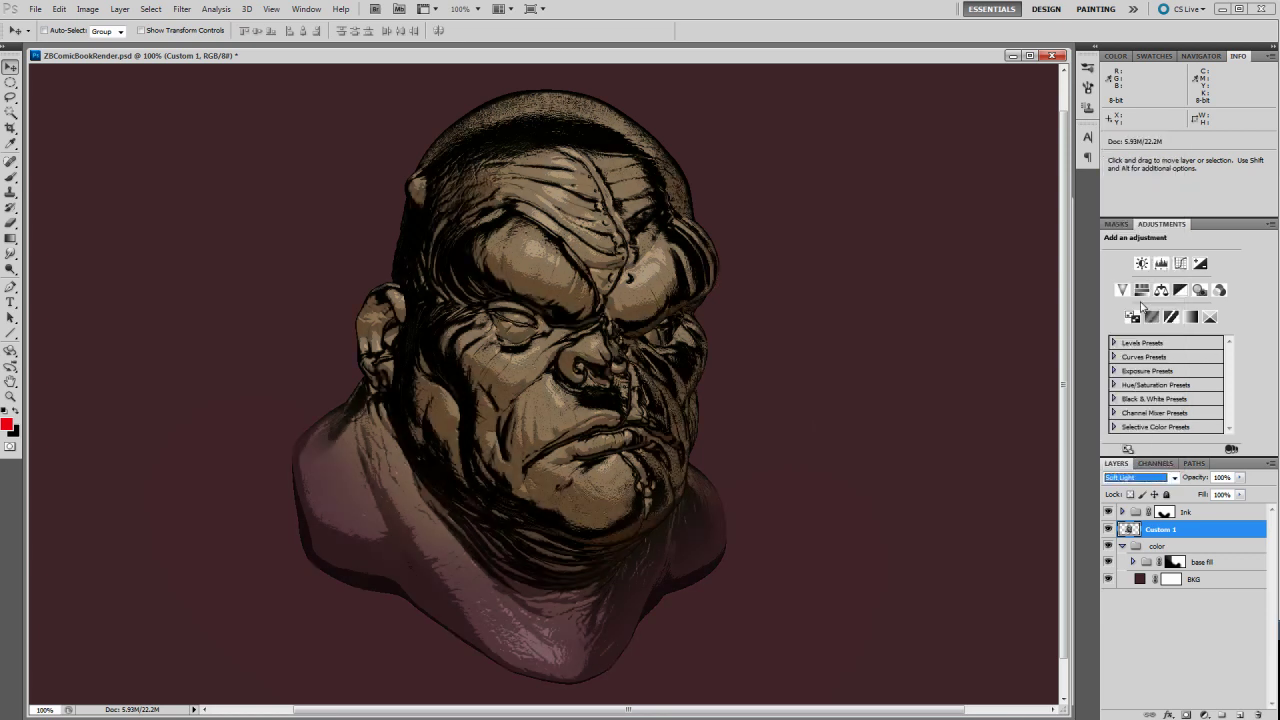
key("shift+plus")
key("shift+minus")
key("Return")
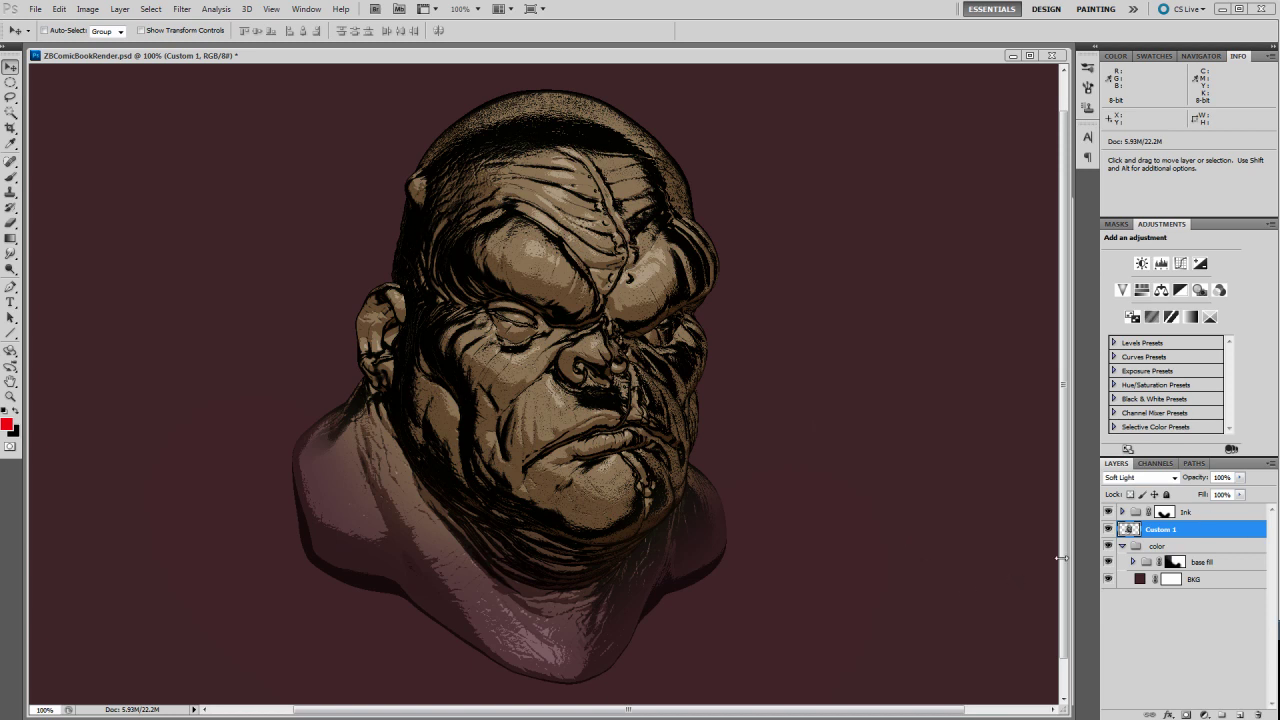
key("Return")
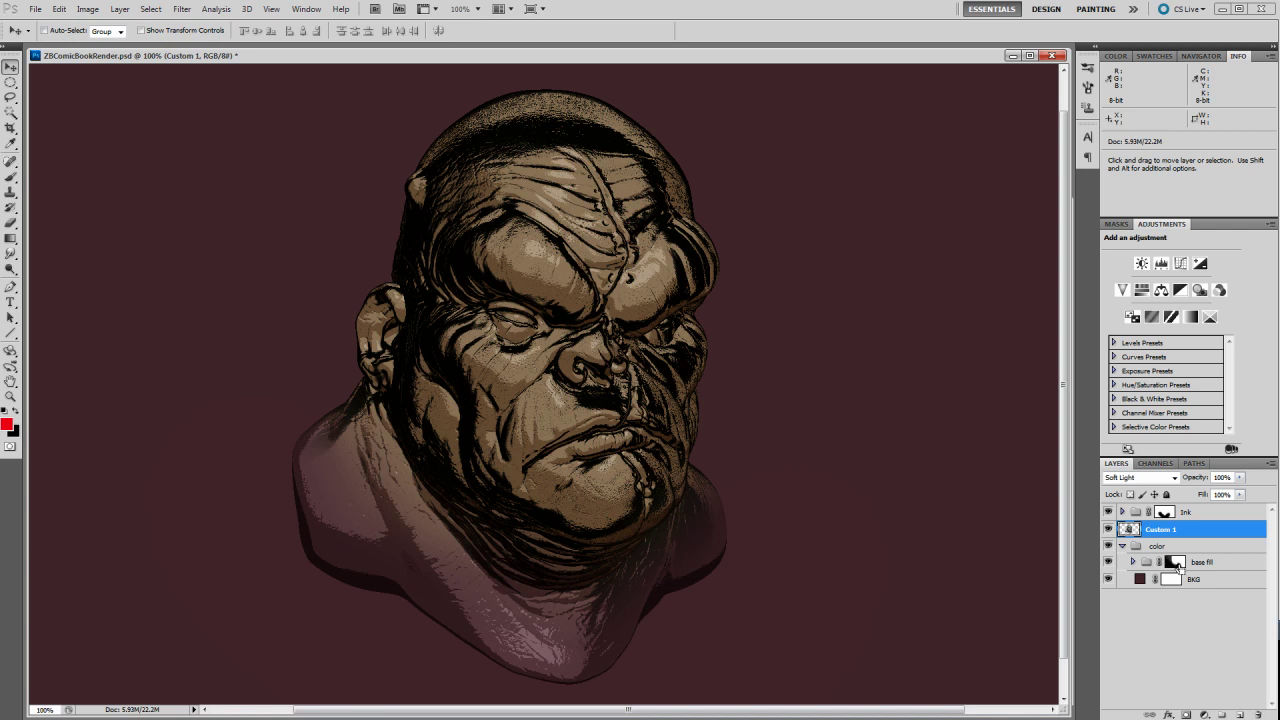
Hide the Ink group and mask the Custom 1 layer with a selection loaded from the base fill group's mask
left_click(1176, 563, "ctrl")
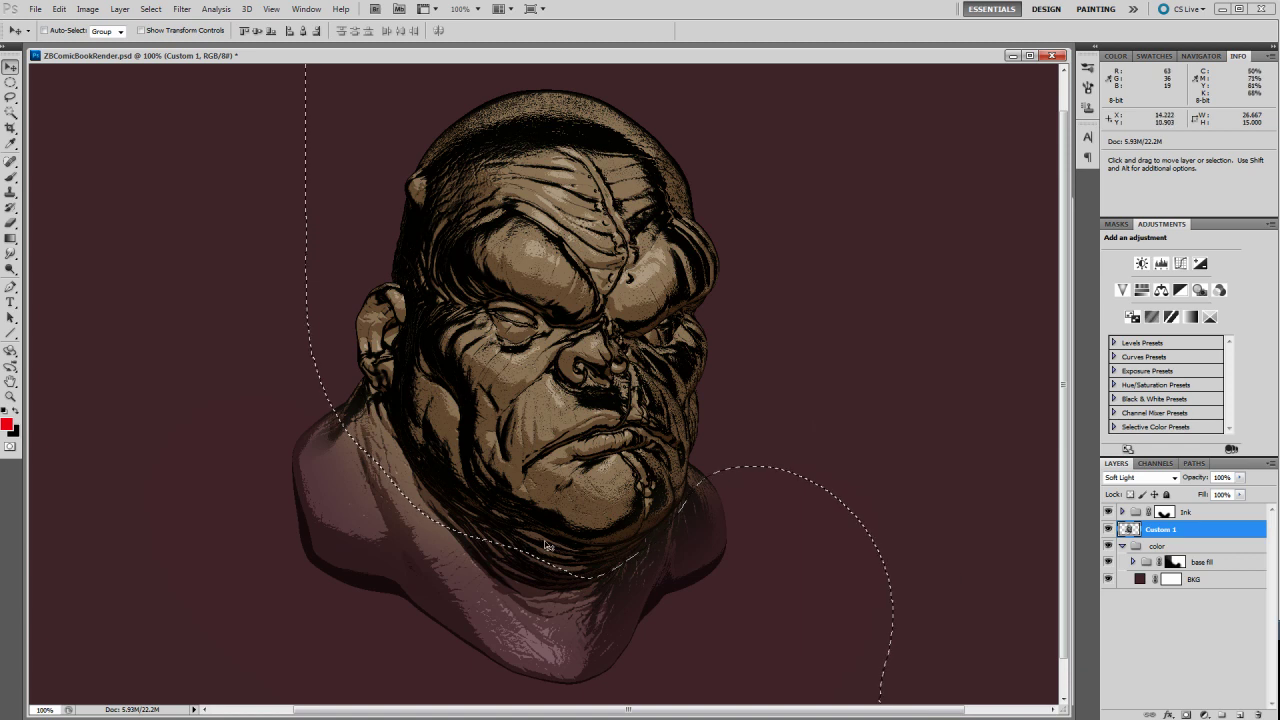
left_click(1108, 512)
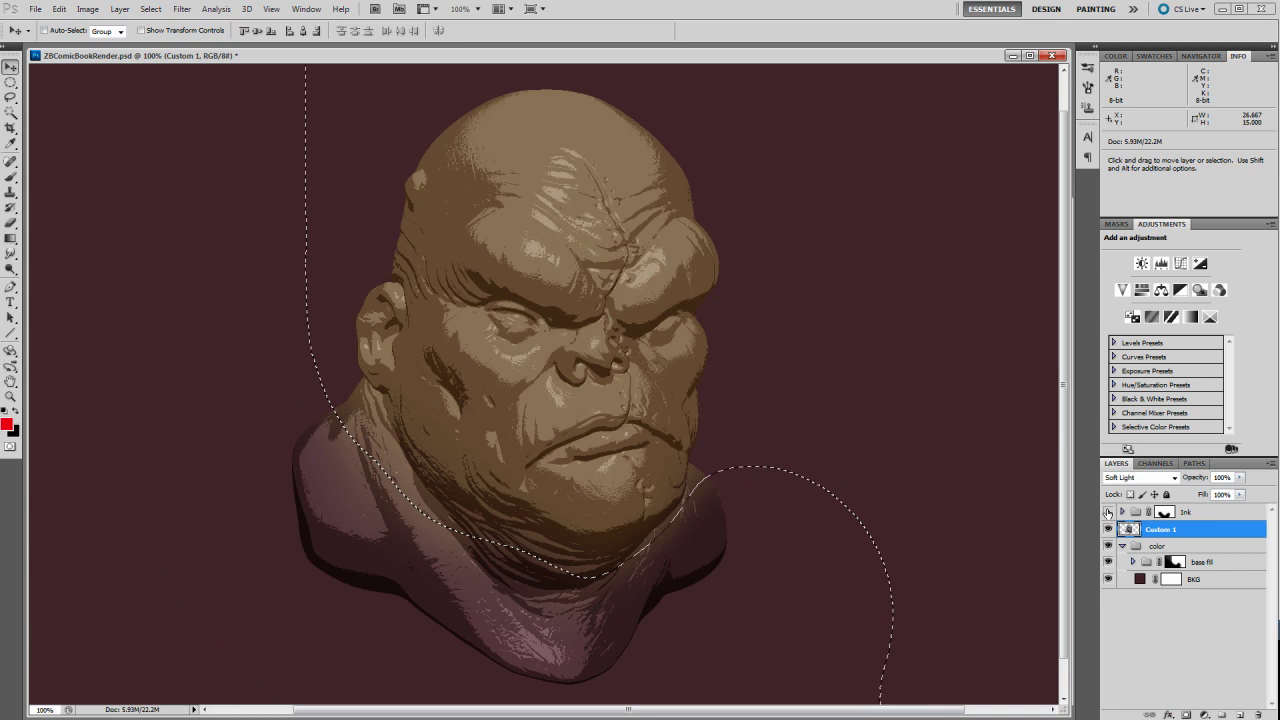
left_click(1186, 714)
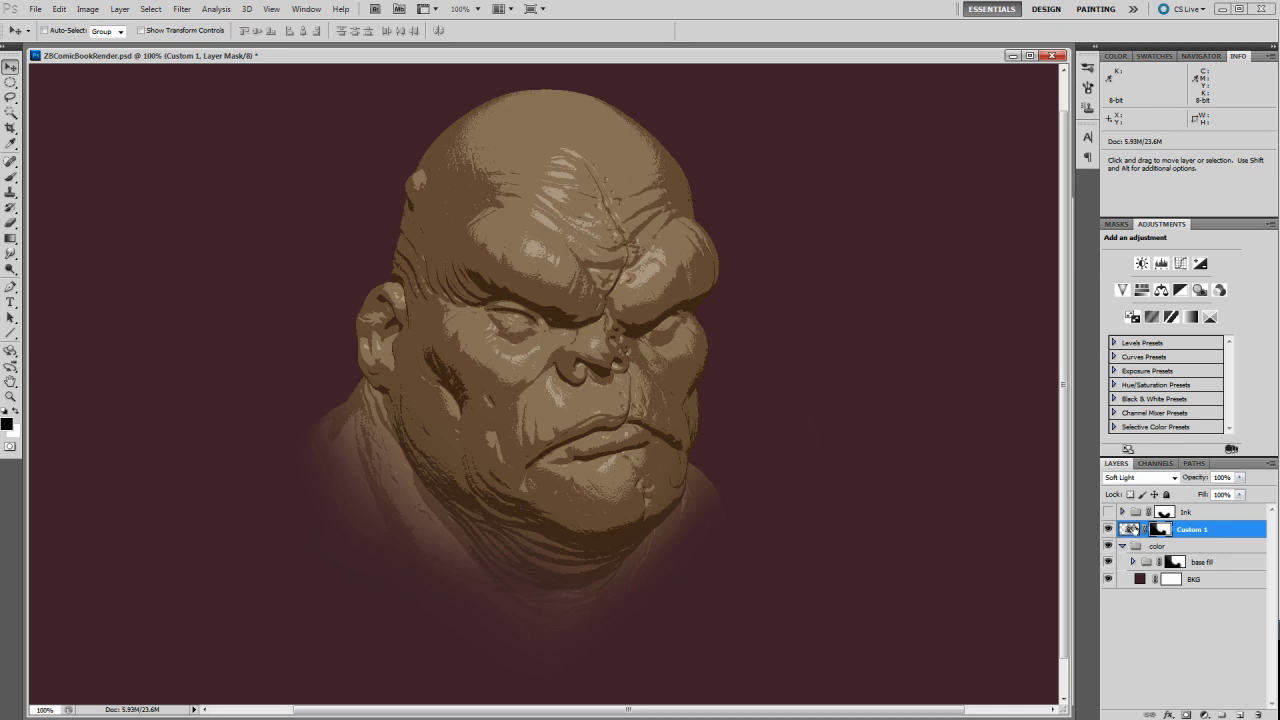
Apply a Median noise filter with a radius of 4 pixels to the Custom 1 layer's image, not its mask
left_click(1130, 530)
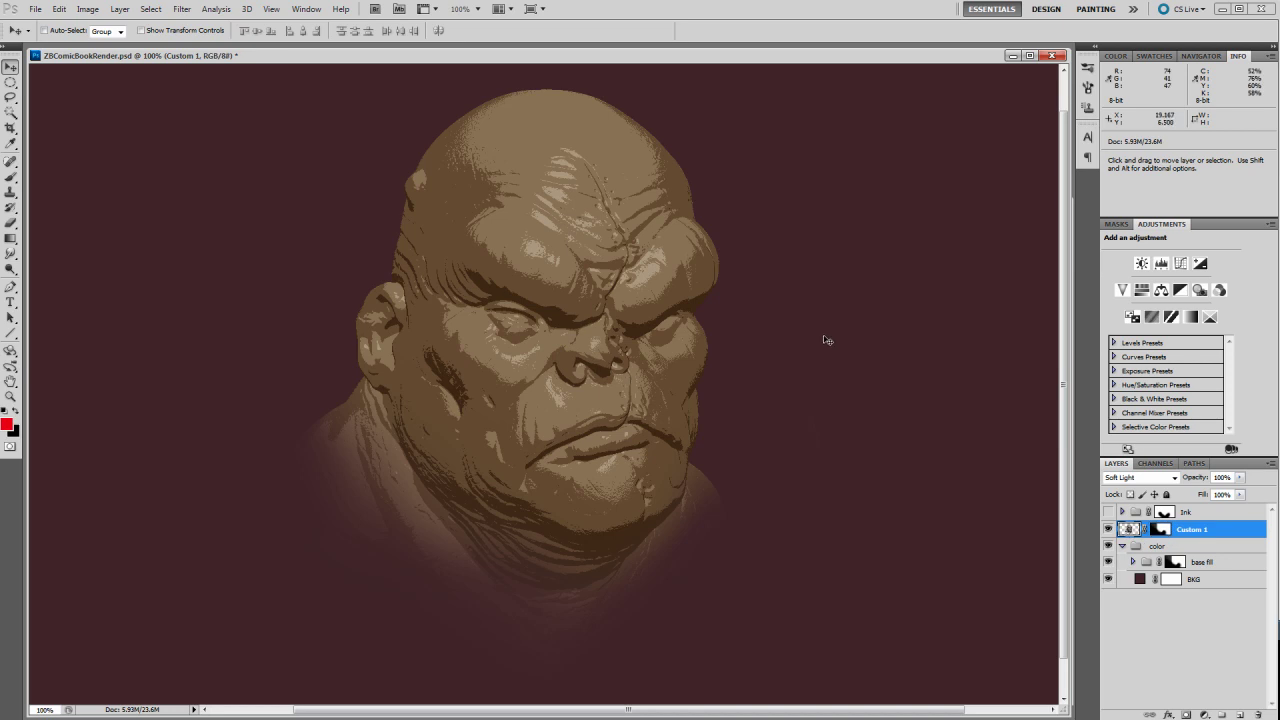
left_click(181, 10)
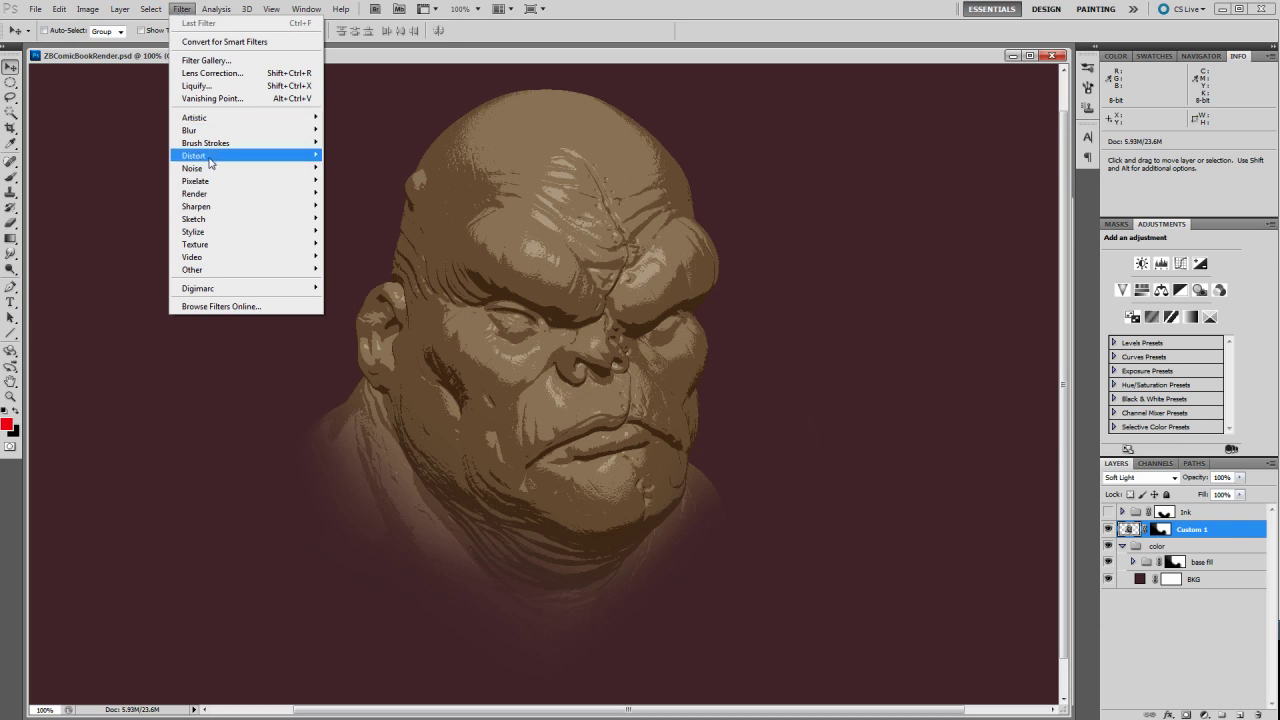
mouse_move(300, 168)
left_click(375, 206)
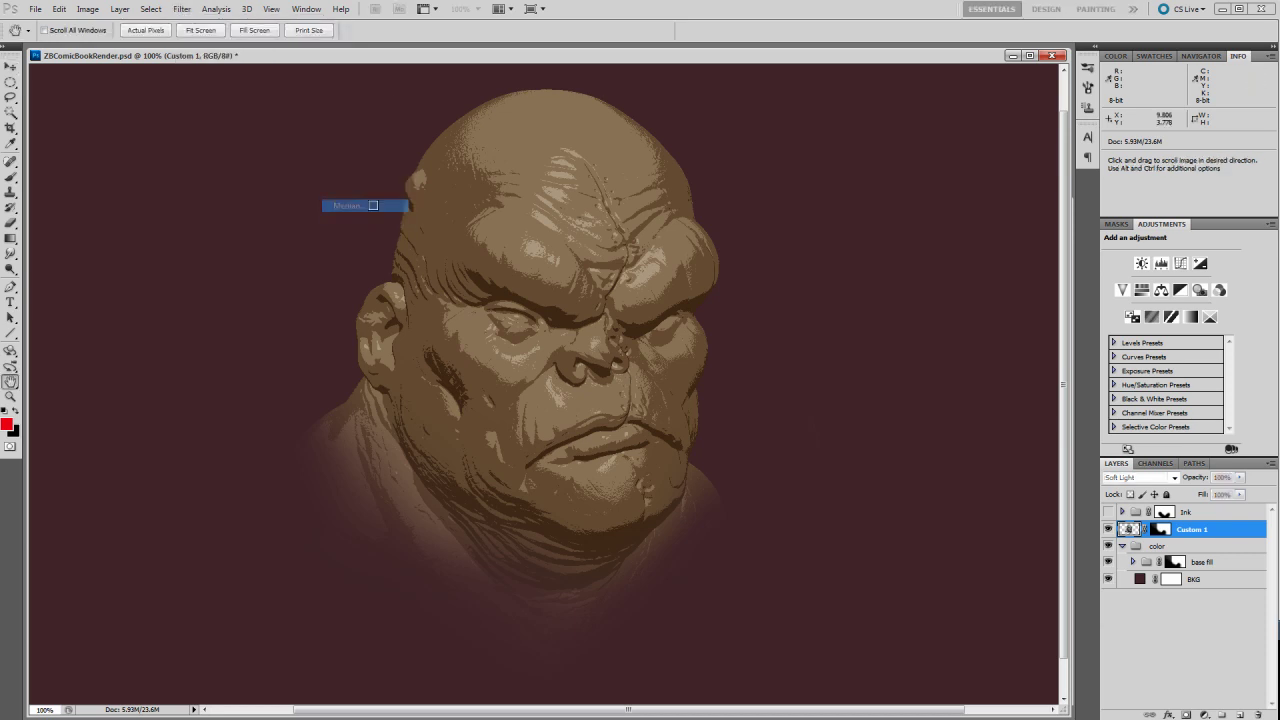
left_click_drag(1000, 218, 846, 204)
left_click_drag(788, 416, 767, 417)
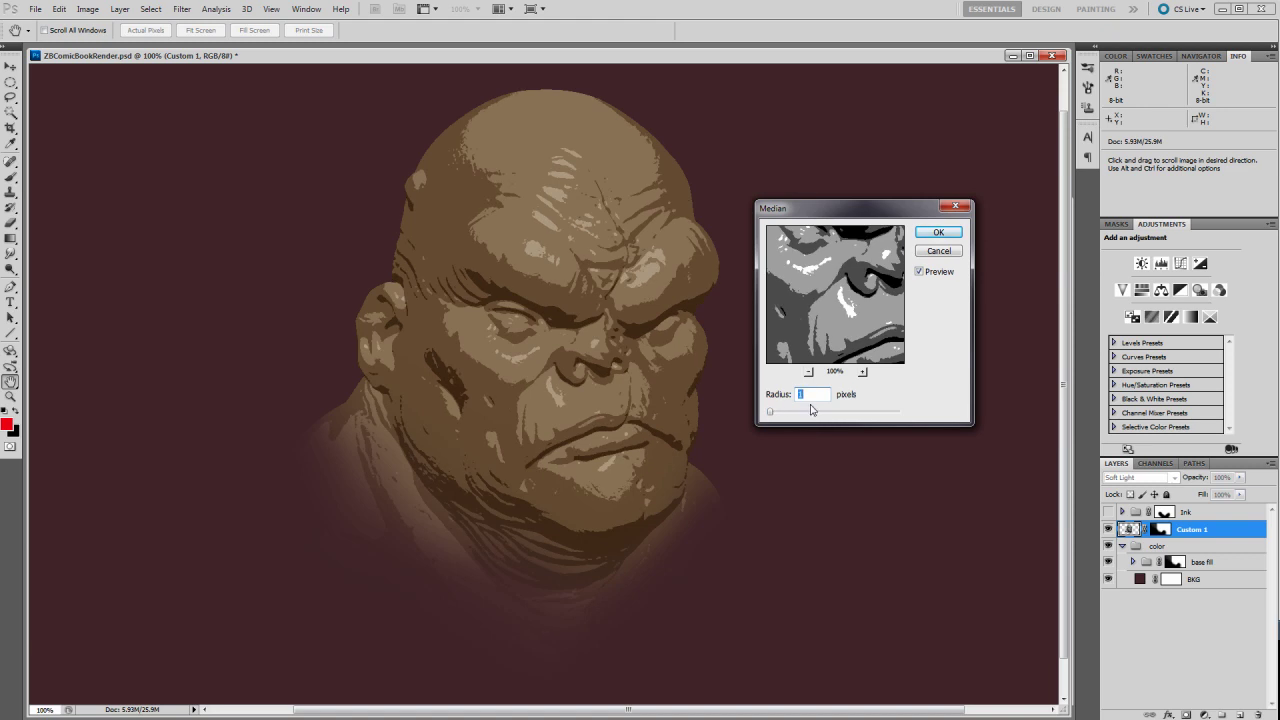
type("2")
left_click(790, 395)
type("3")
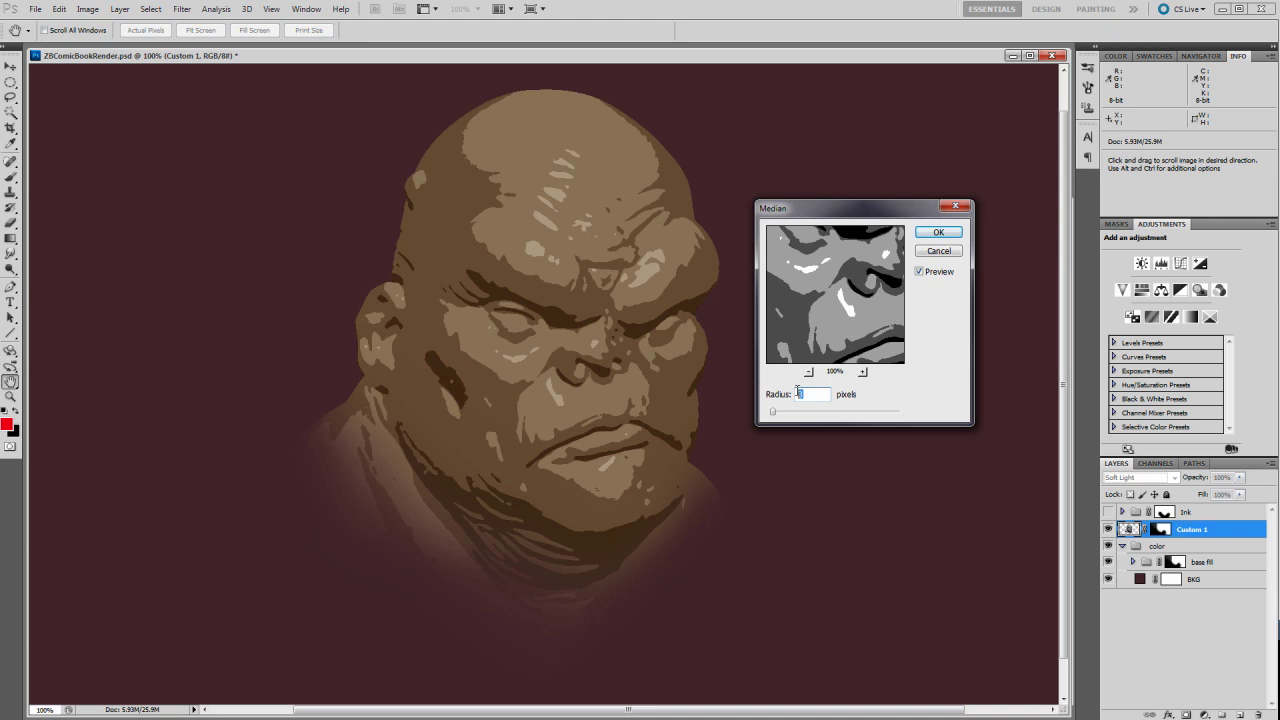
type("4")
left_click(937, 240)
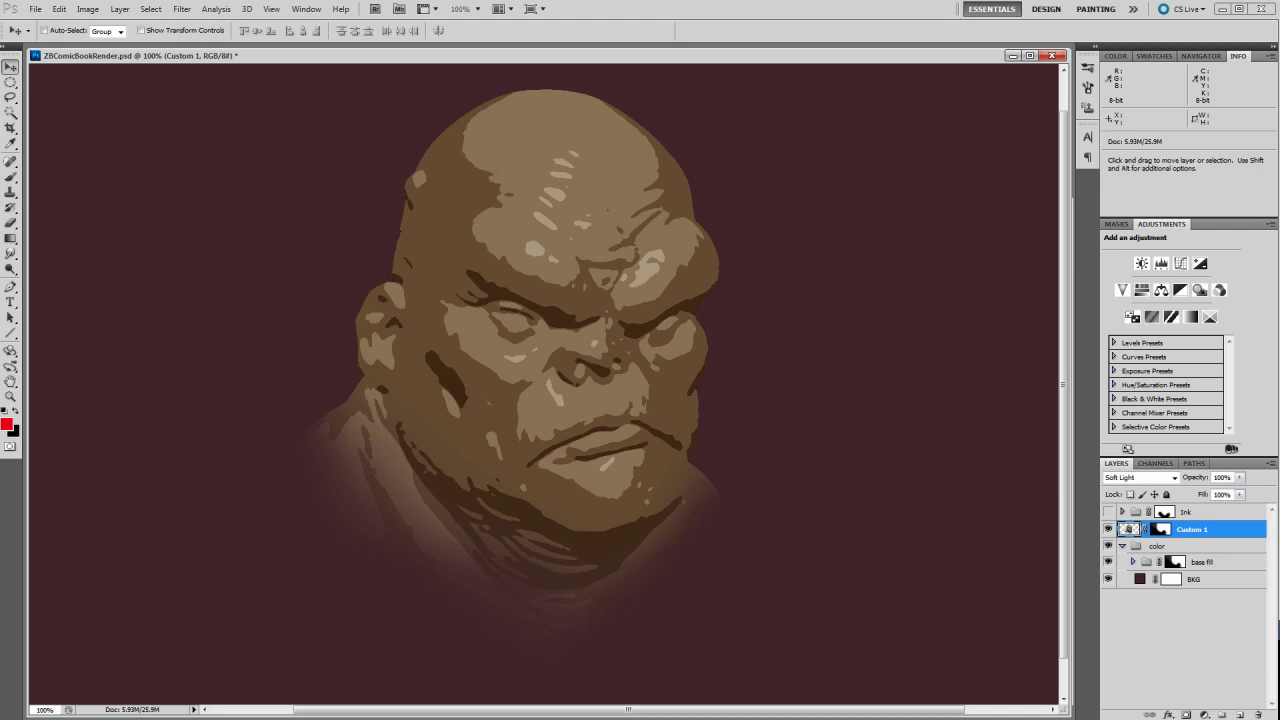
Compare the smoothed shading with the Ink group shown and hidden, and disable the Custom 1 layer's mask
left_click(1107, 512)
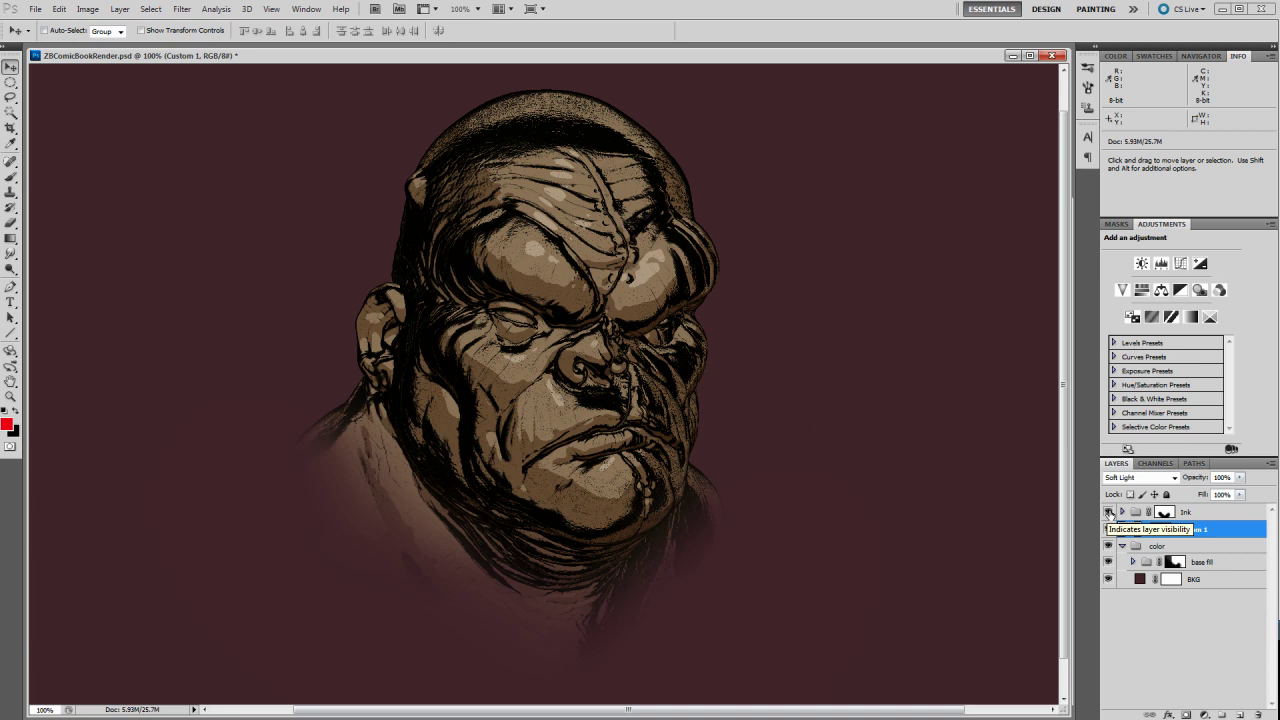
left_click(1107, 512)
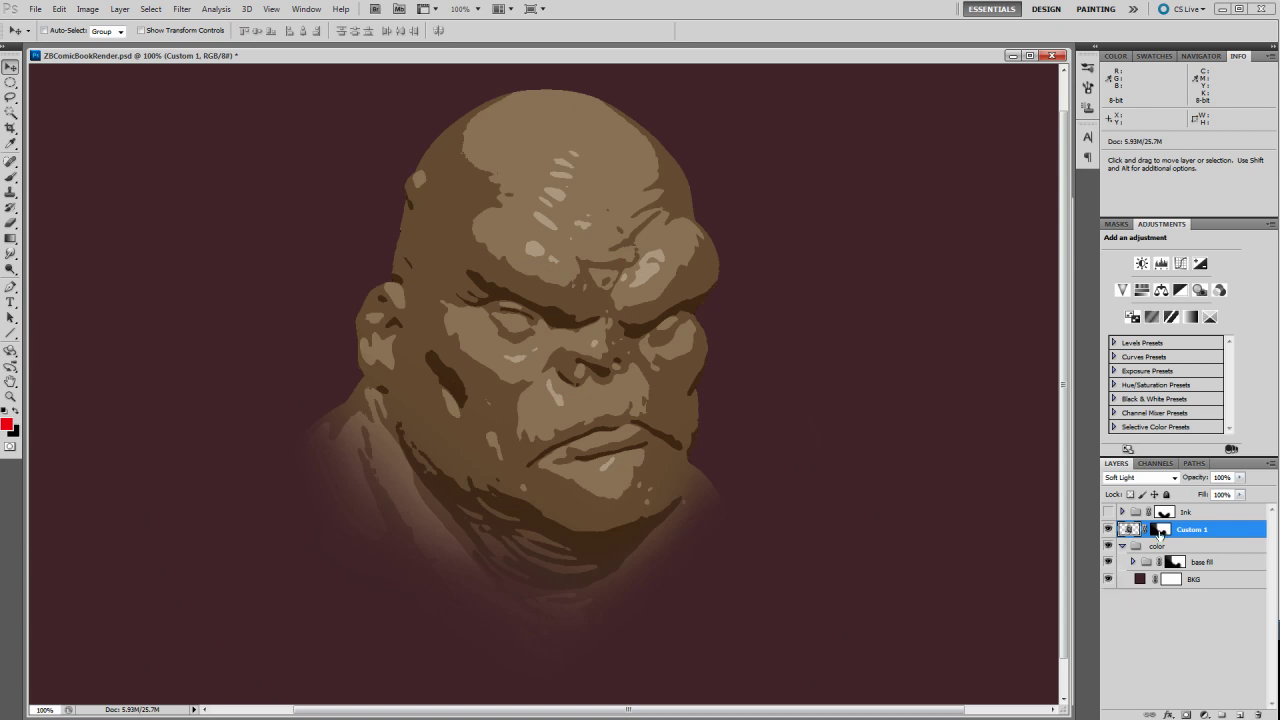
key("shift")
left_click(1163, 531, "shift")
left_click(1163, 531, "shift")
left_click(1163, 531, "shift")
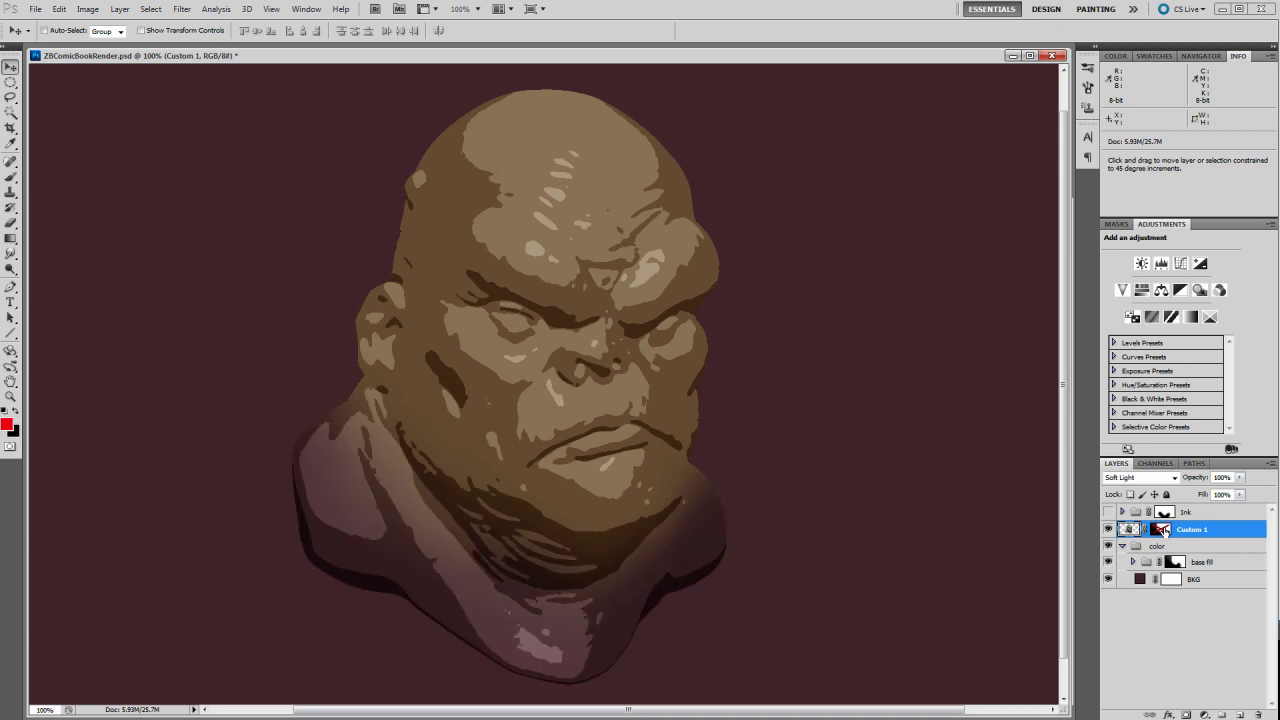
left_click(1163, 531, "shift")
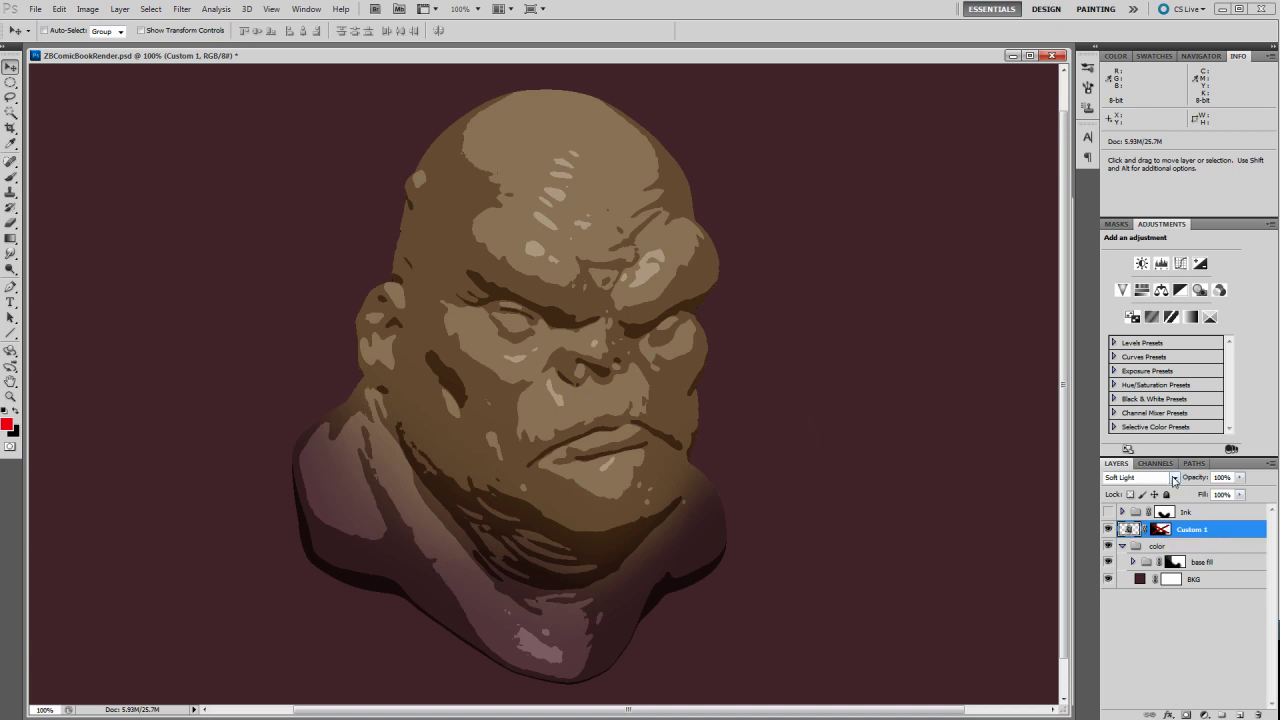
Set the Custom 1 layer's blend mode to Normal and select all its dark gray areas with the Magic Wand
left_click(1175, 479)
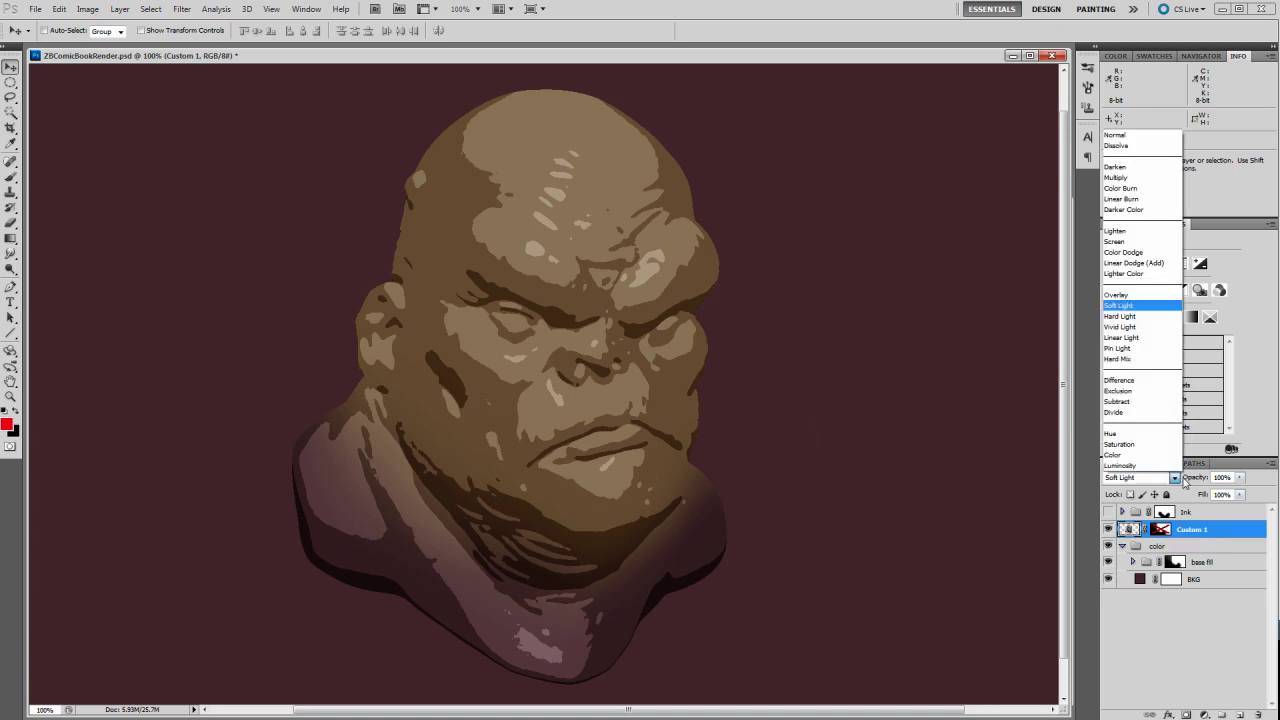
left_click(1115, 134)
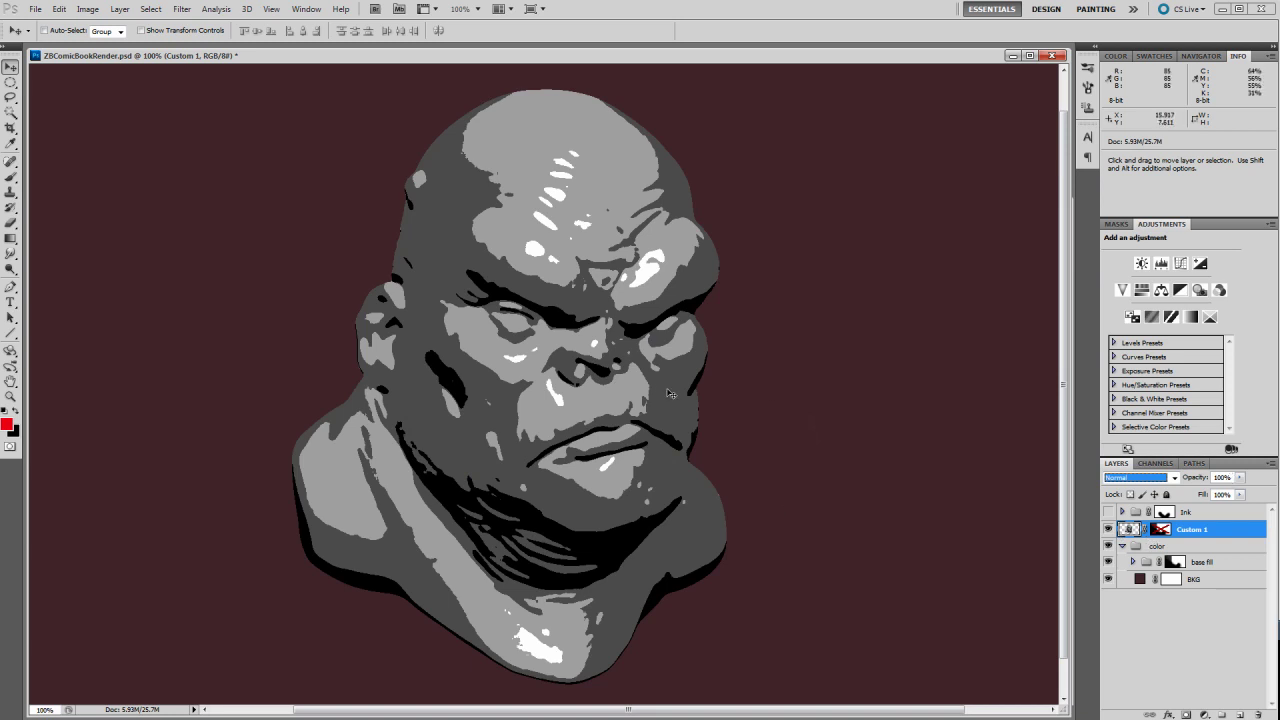
key("w")
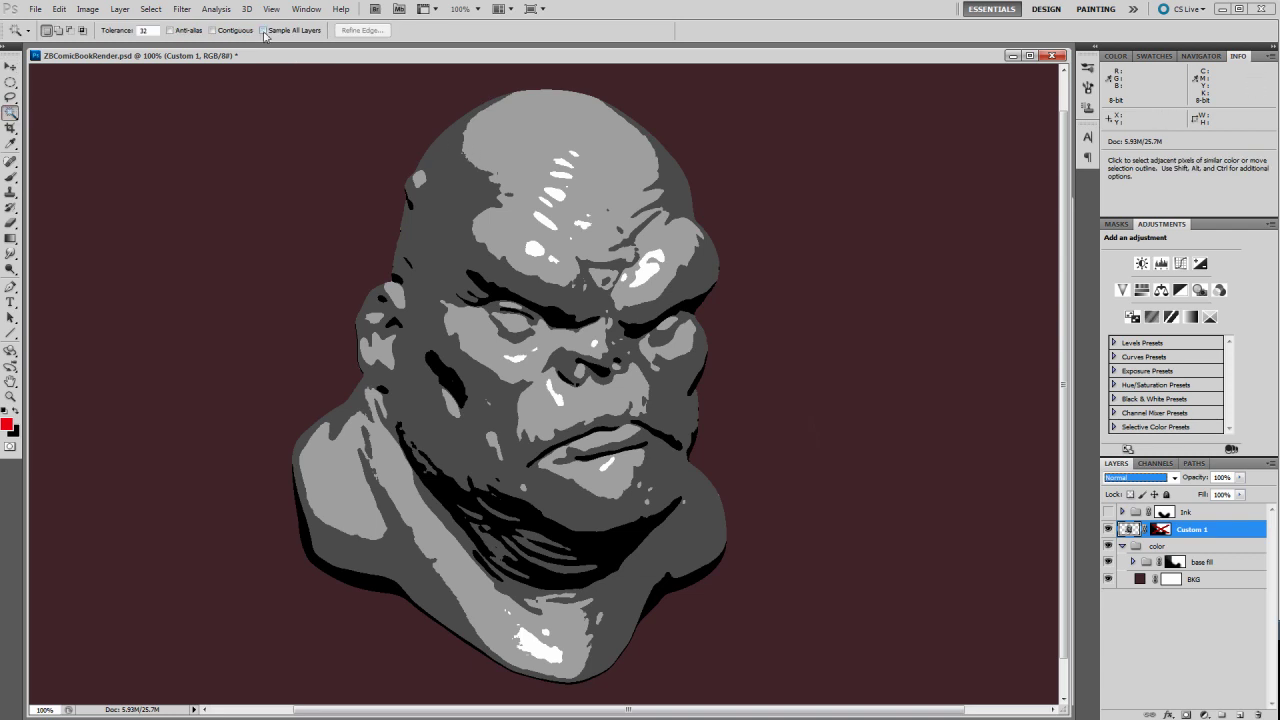
left_click(672, 412)
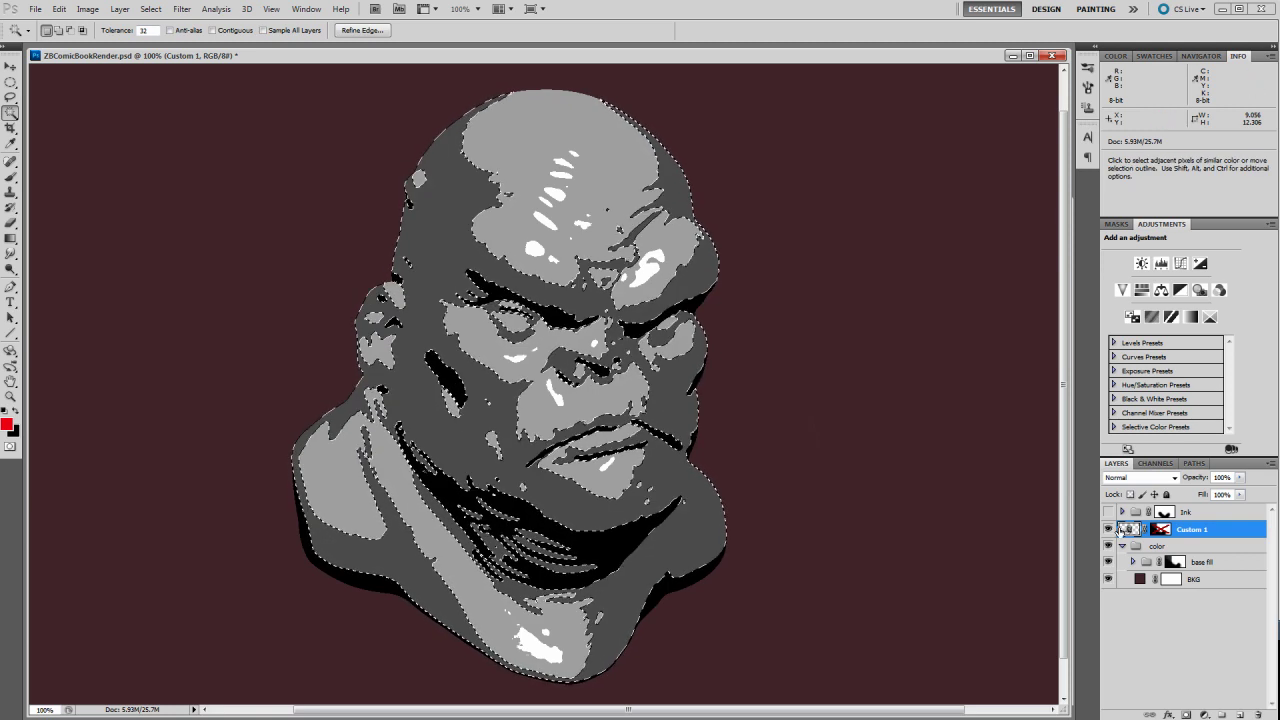
Fill the selected dark gray areas with a red Solid Color fill layer, color d63c3c
left_click(1204, 714)
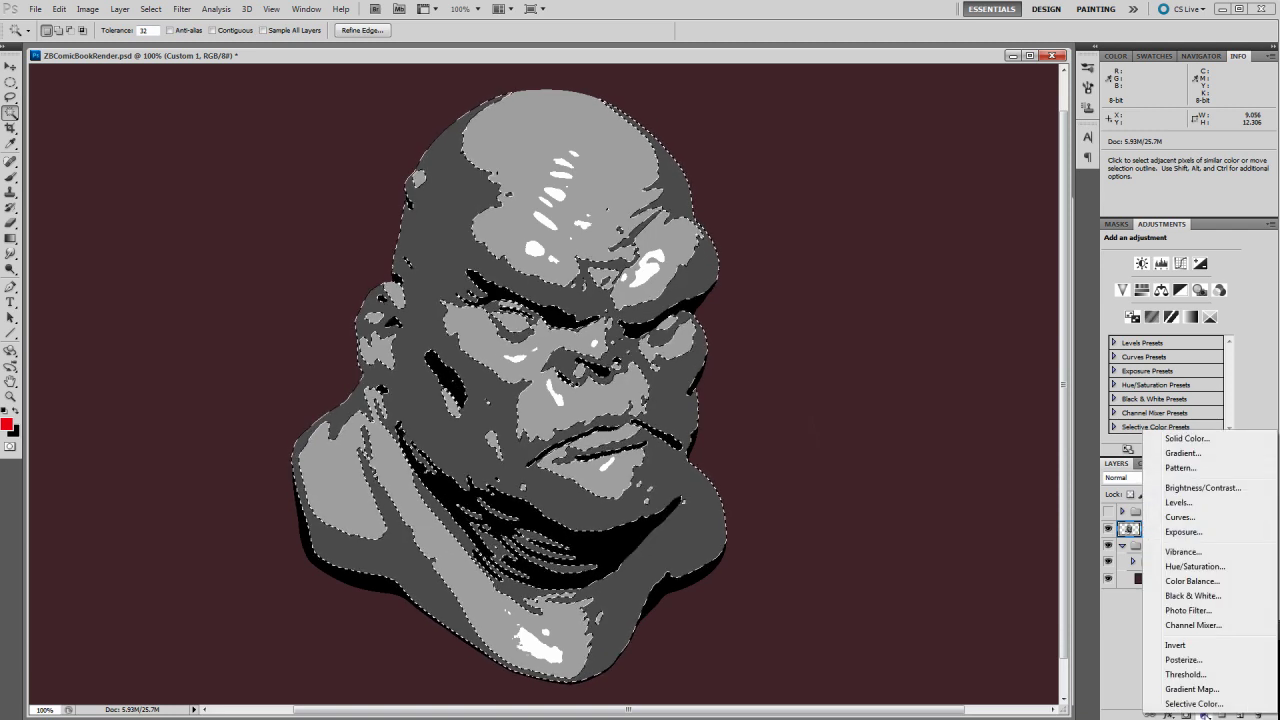
left_click(1187, 440)
left_click(830, 432)
left_click_drag(846, 453, 856, 444)
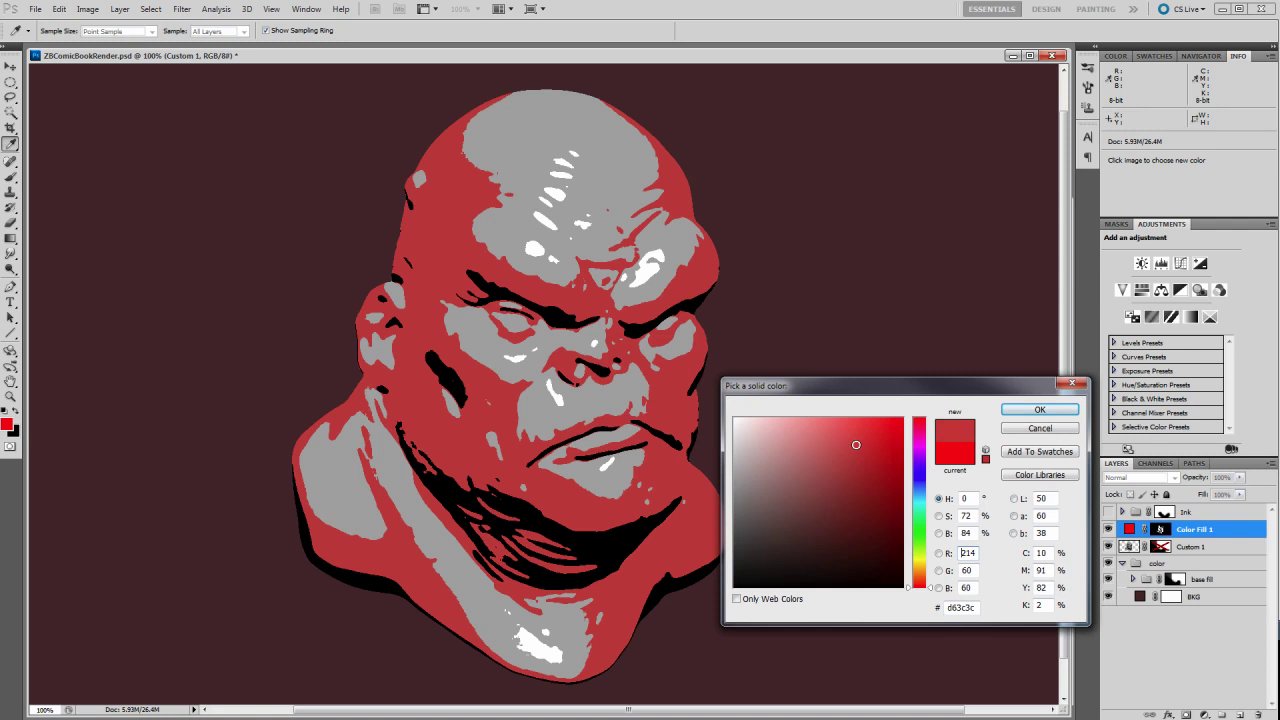
left_click(1030, 411)
key("w")
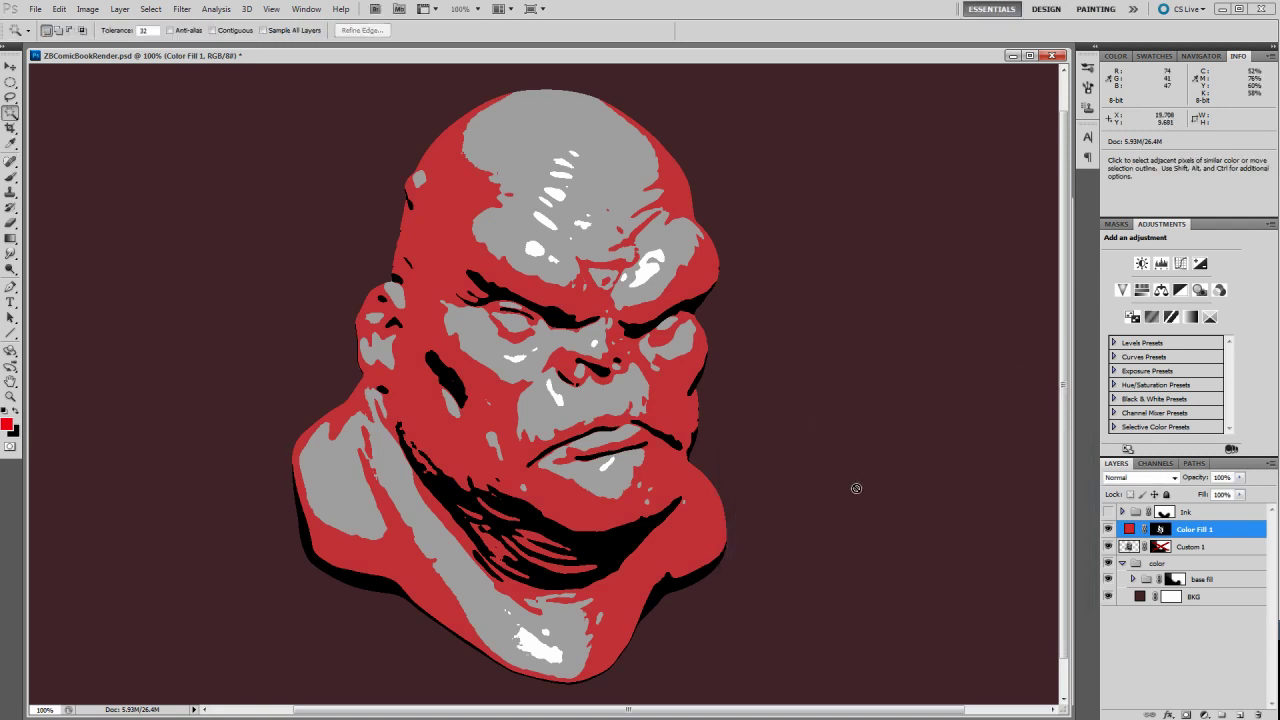
Select the black areas of the Custom 1 layer and fill them with a dark red Solid Color layer, 5d2424, above Color Fill 1
left_click(1128, 547)
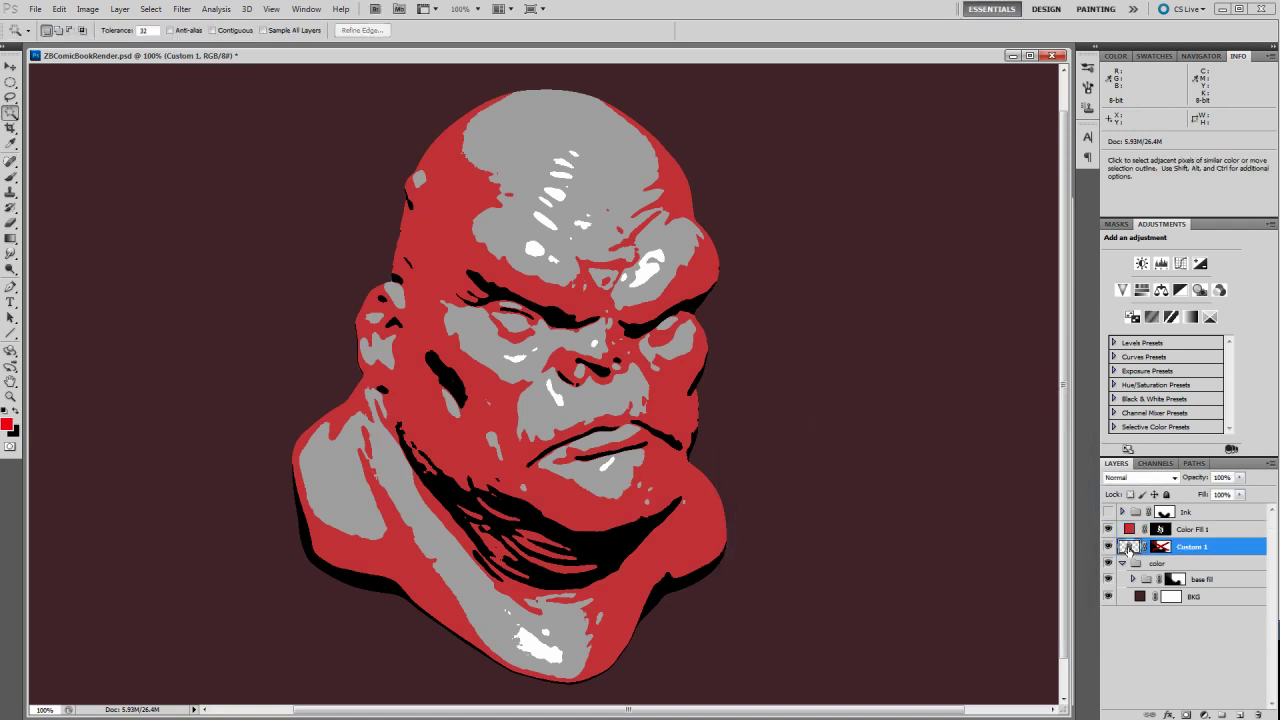
left_click(458, 495)
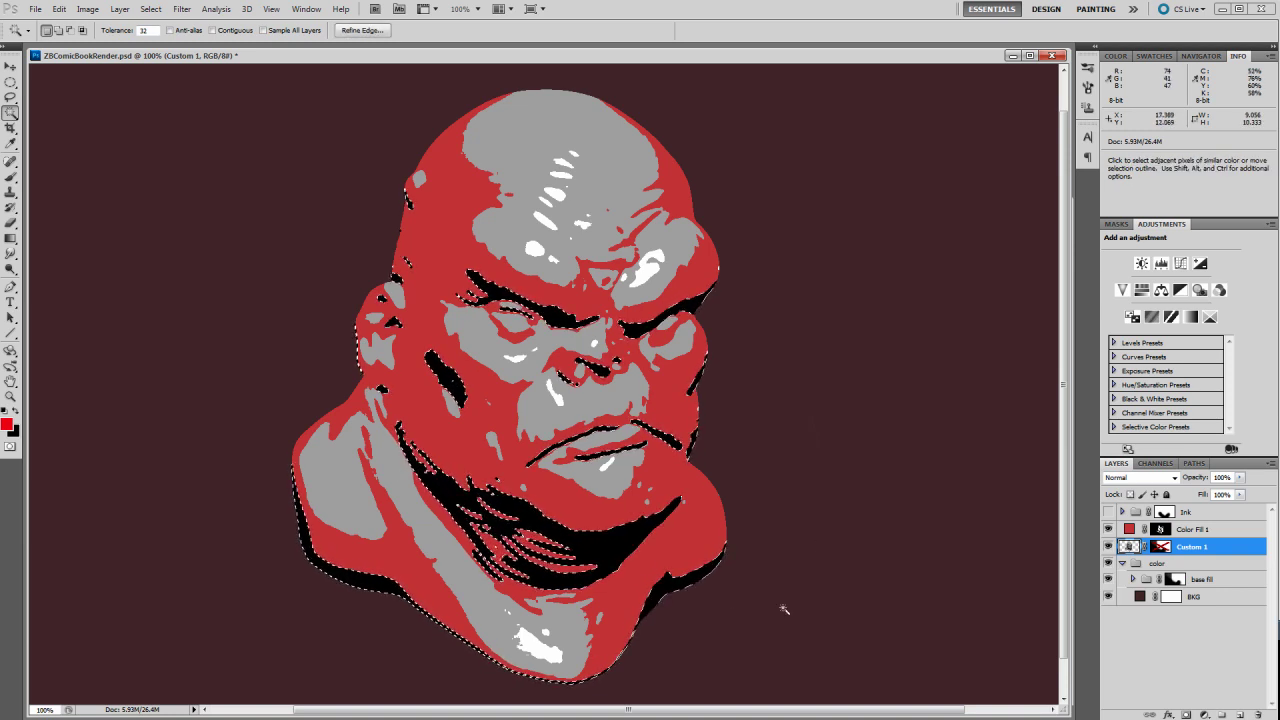
left_click(1180, 529)
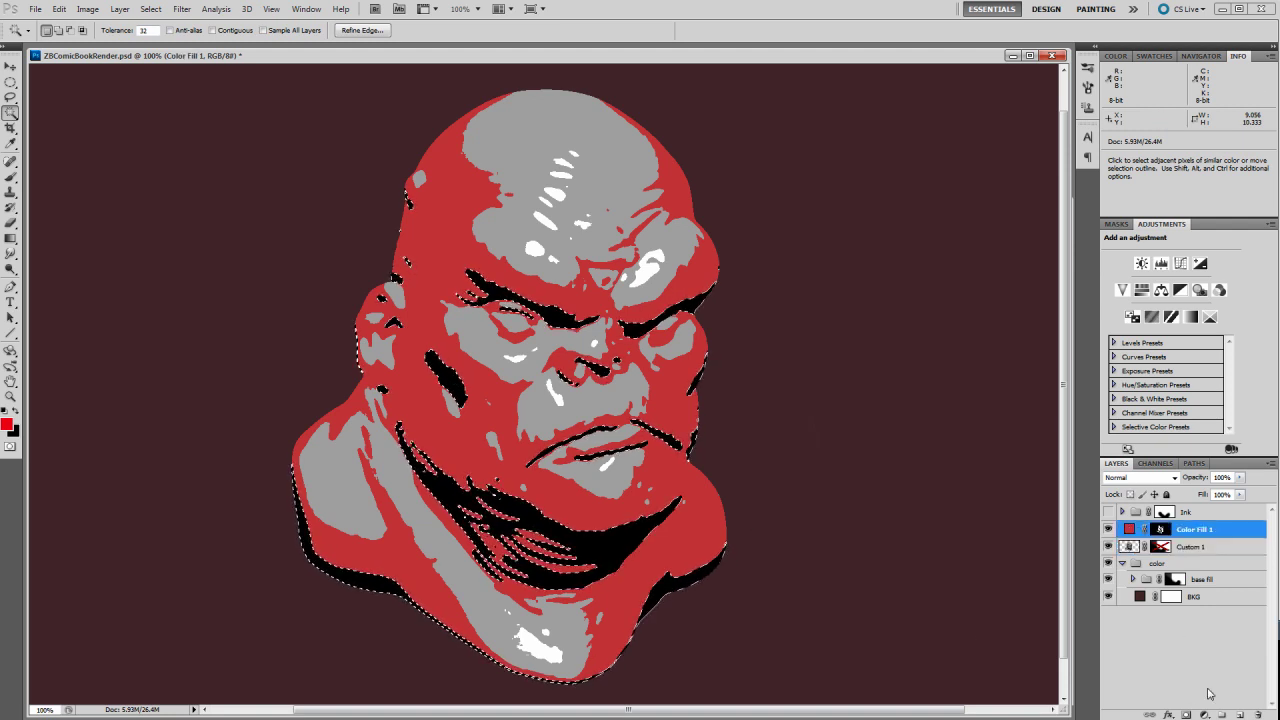
left_click(1203, 714)
left_click(1215, 437)
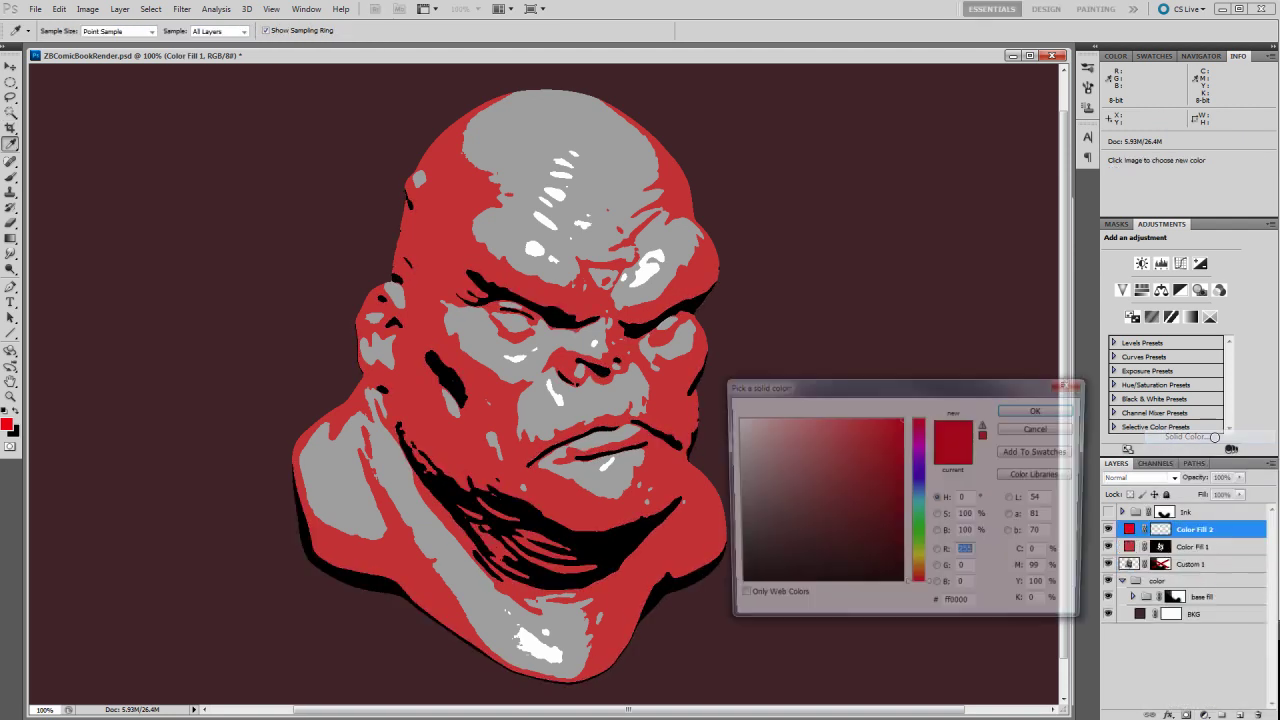
left_click(838, 526)
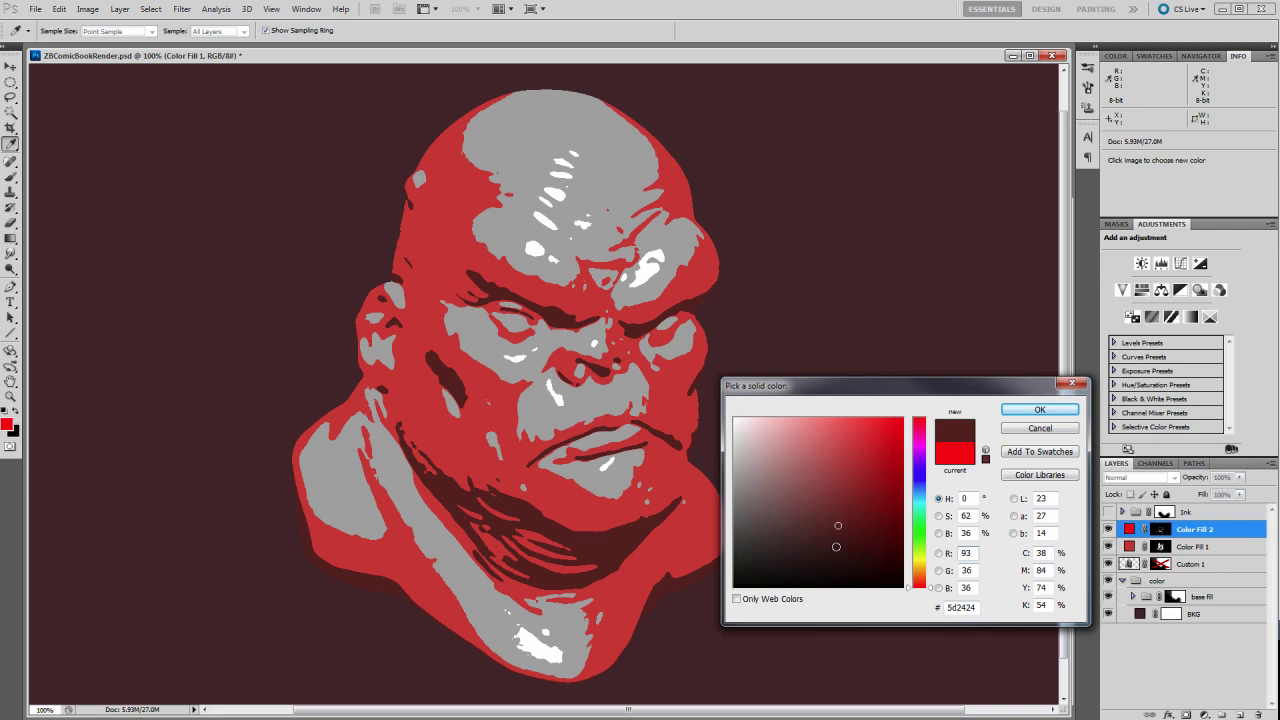
left_click(1039, 409)
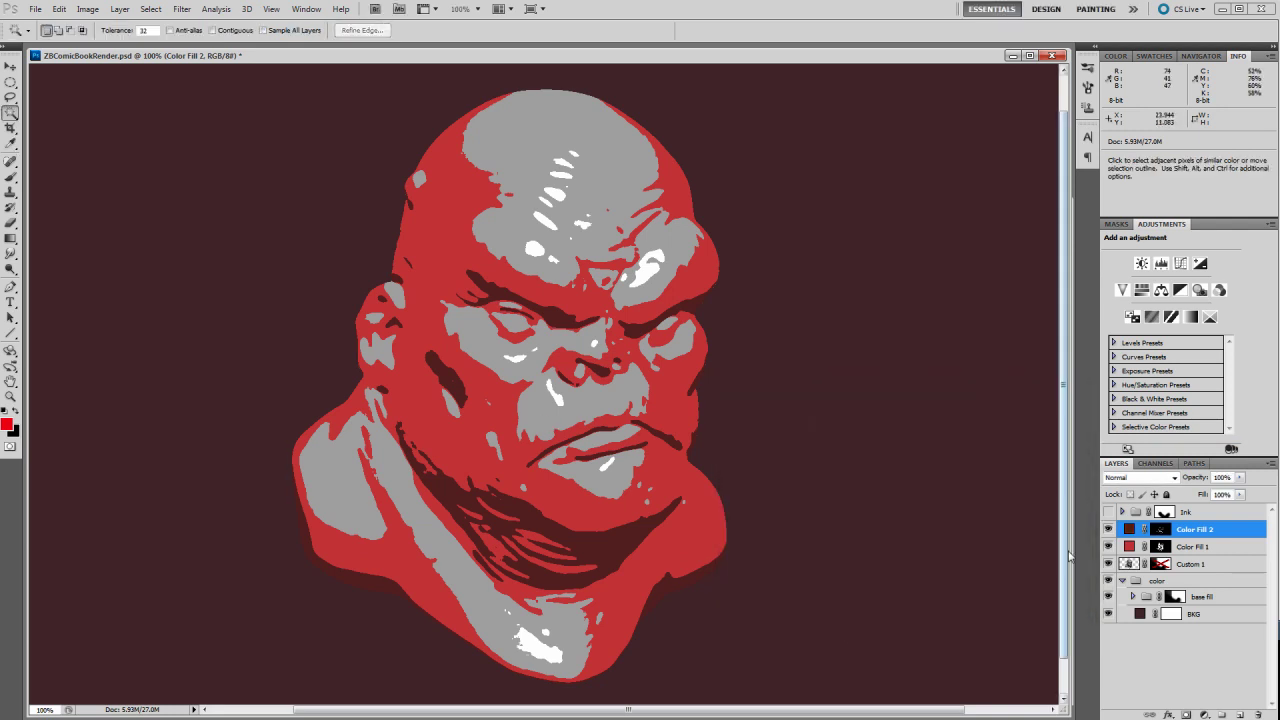
Select the light gray areas of the Custom 1 layer and fill them with a dusty pink Solid Color layer above Color Fill 2
left_click(1129, 565)
left_click(604, 410)
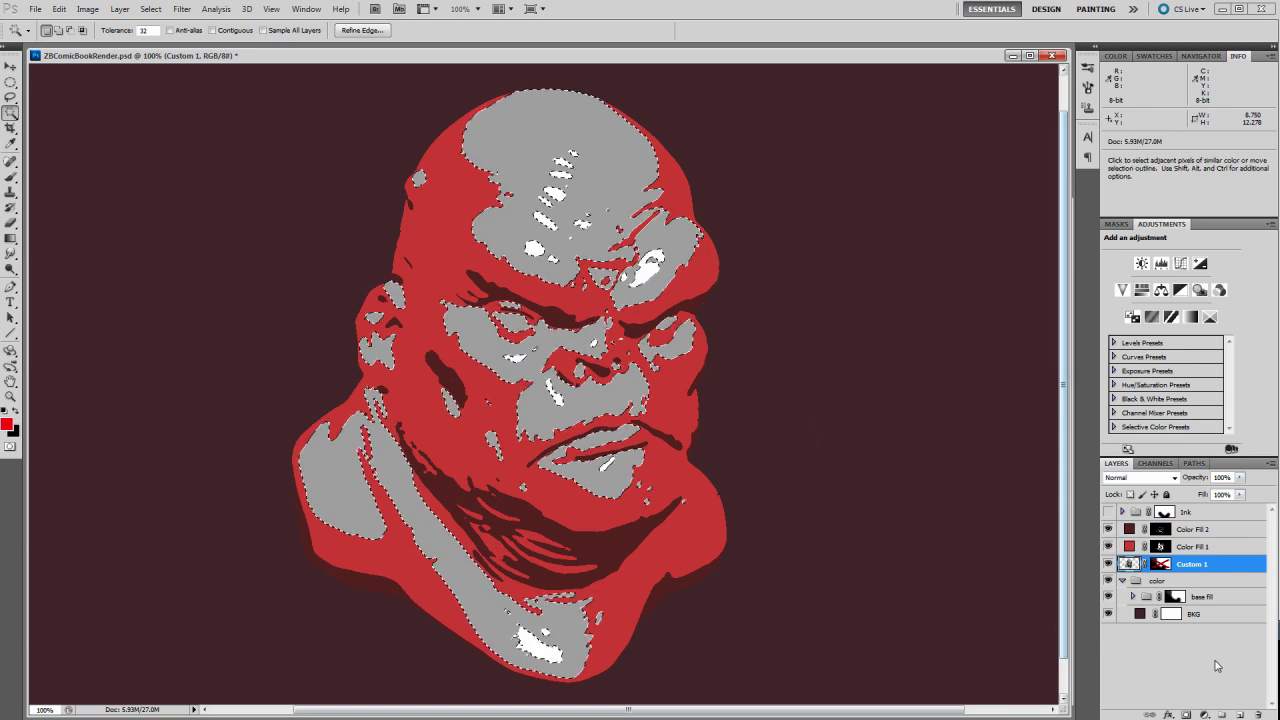
left_click(1195, 529)
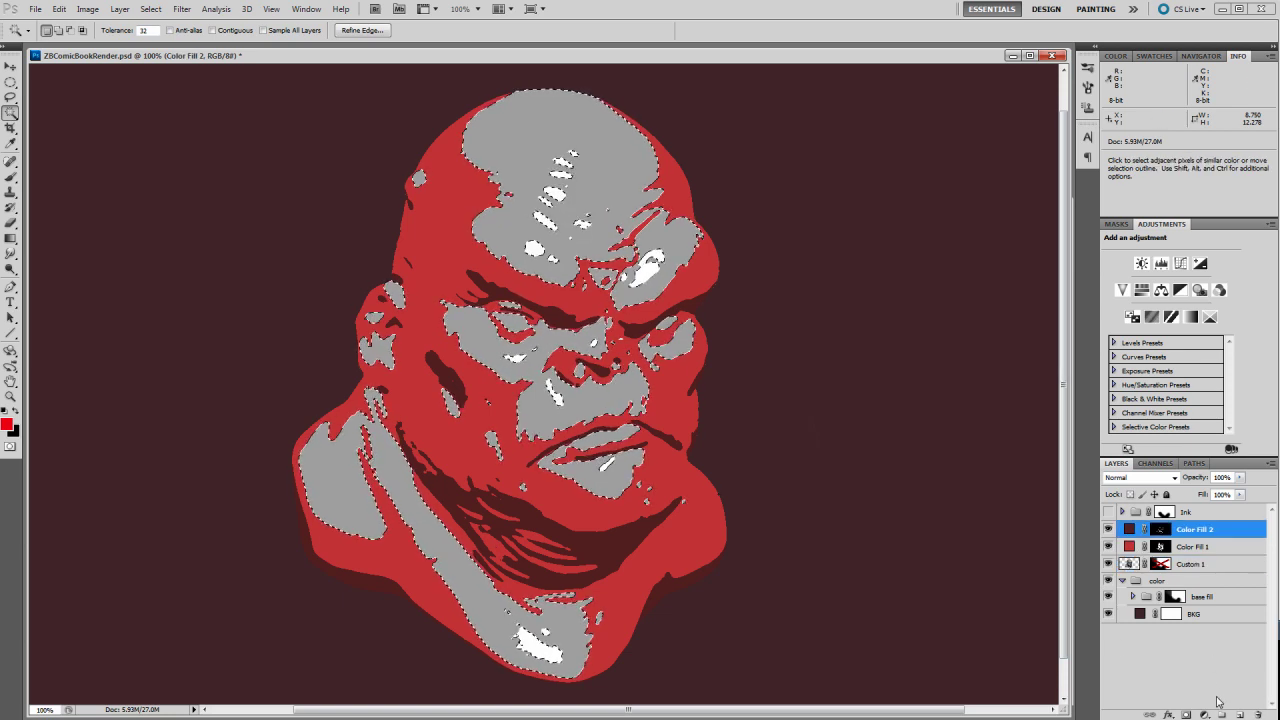
left_click(1207, 714)
left_click(1152, 434)
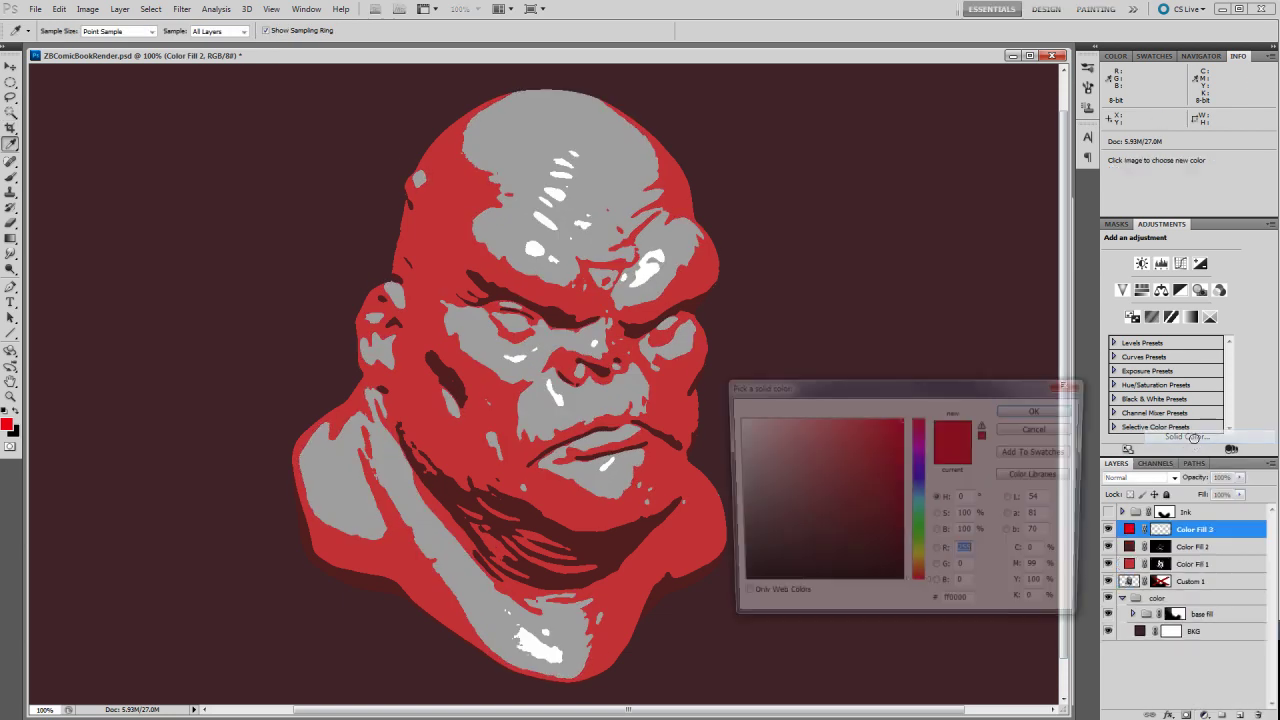
left_click_drag(800, 472, 770, 444)
left_click(774, 459)
left_click(1038, 409)
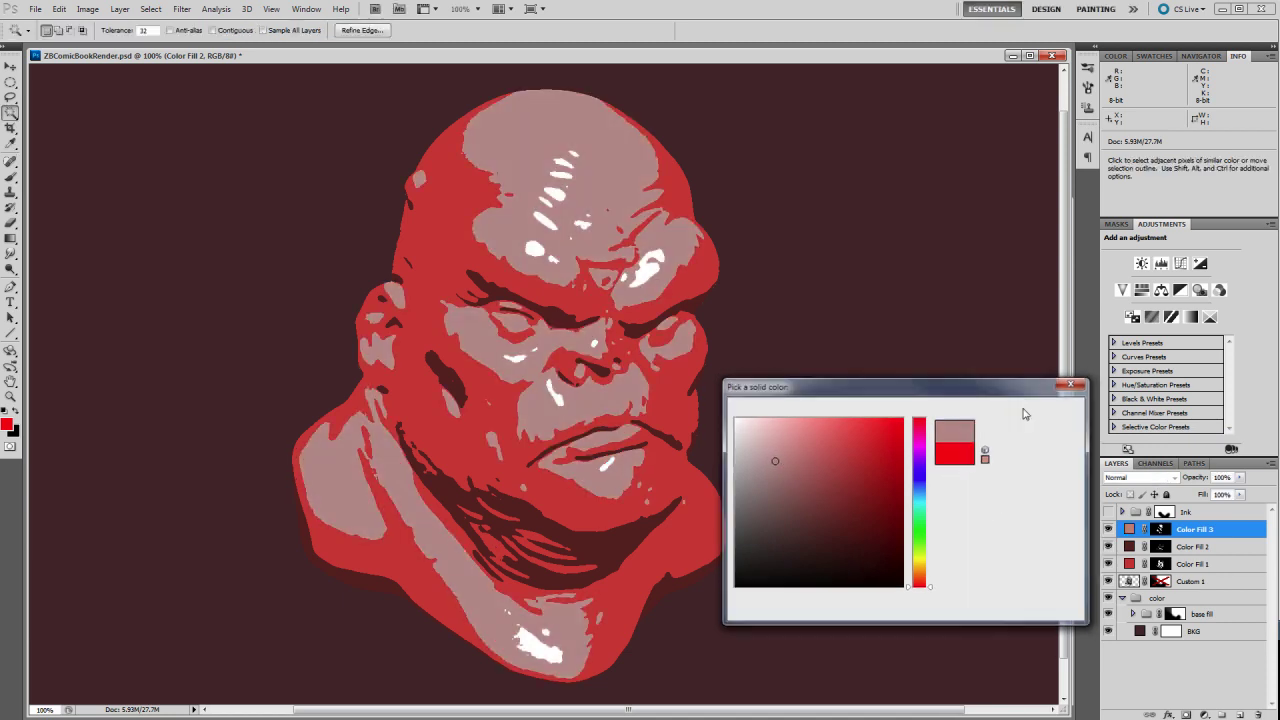
Select the white highlights of the Custom 1 layer and fill them with a paler pink Solid Color layer, d0aaaa, above Color Fill 3
left_click(1126, 583)
left_click(539, 251)
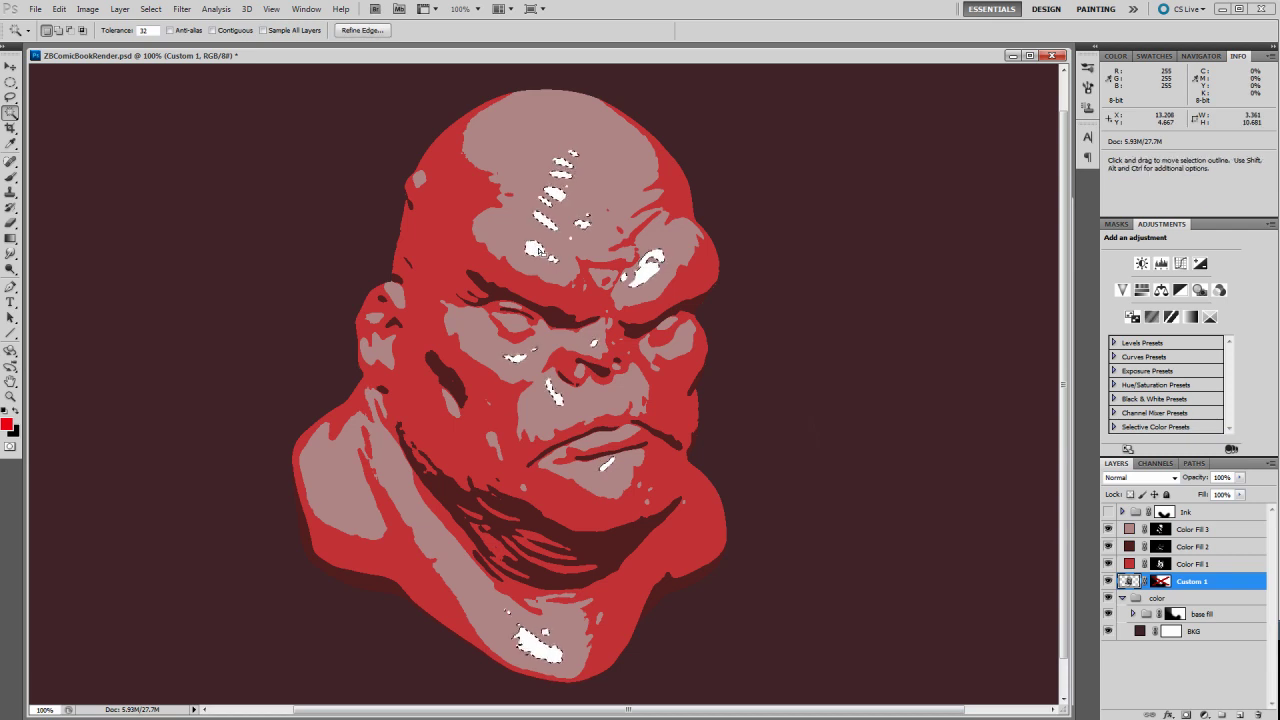
left_click(1195, 529)
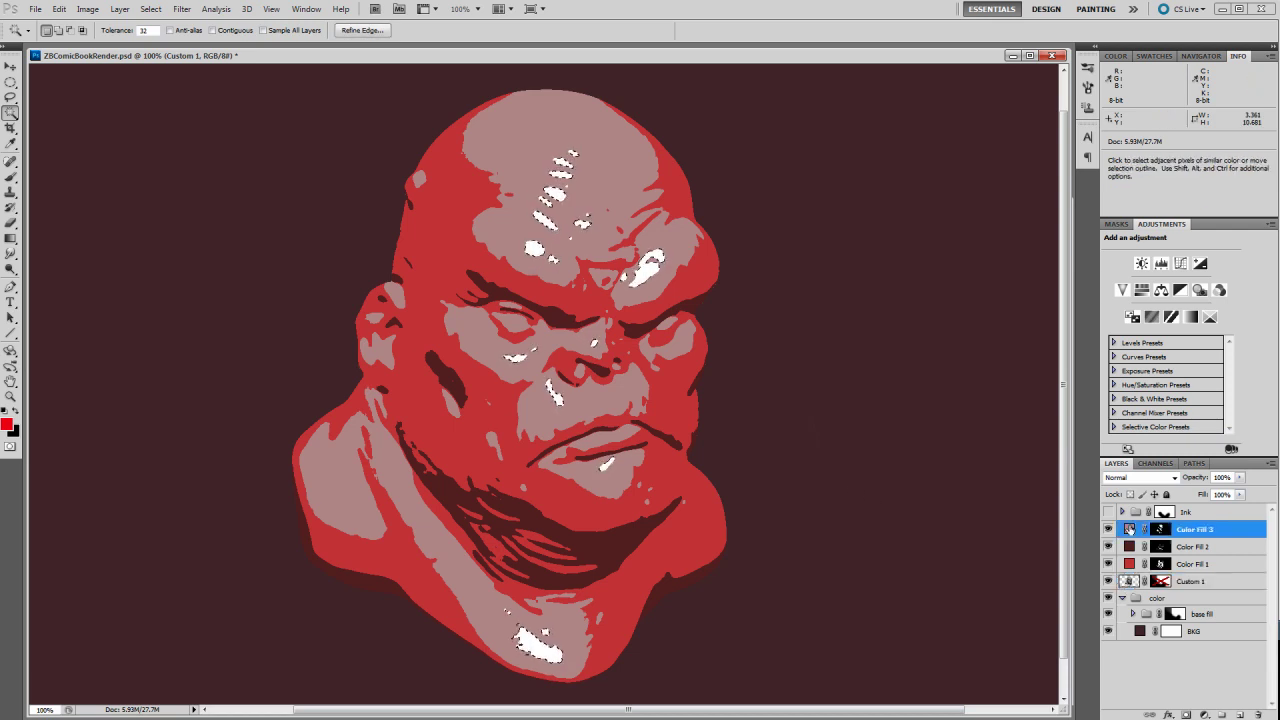
left_click(1203, 714)
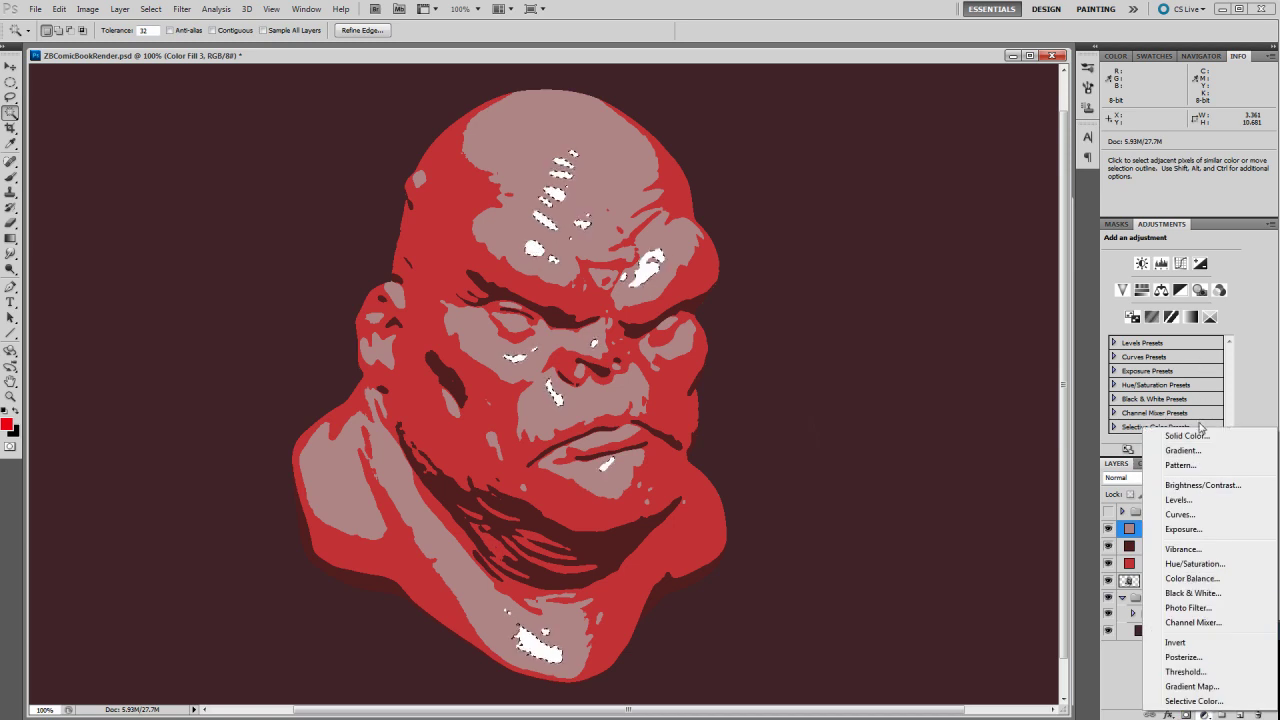
left_click(1210, 437)
left_click(684, 250)
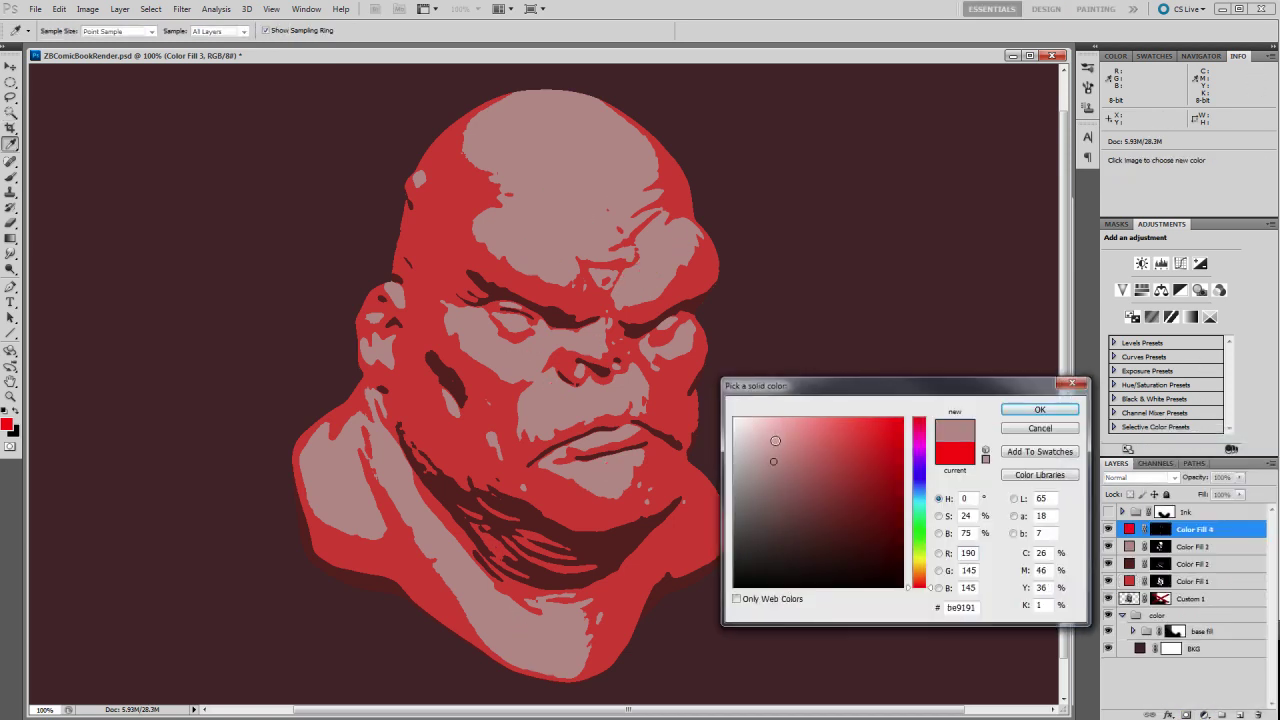
left_click(622, 197)
left_click_drag(771, 461, 764, 449)
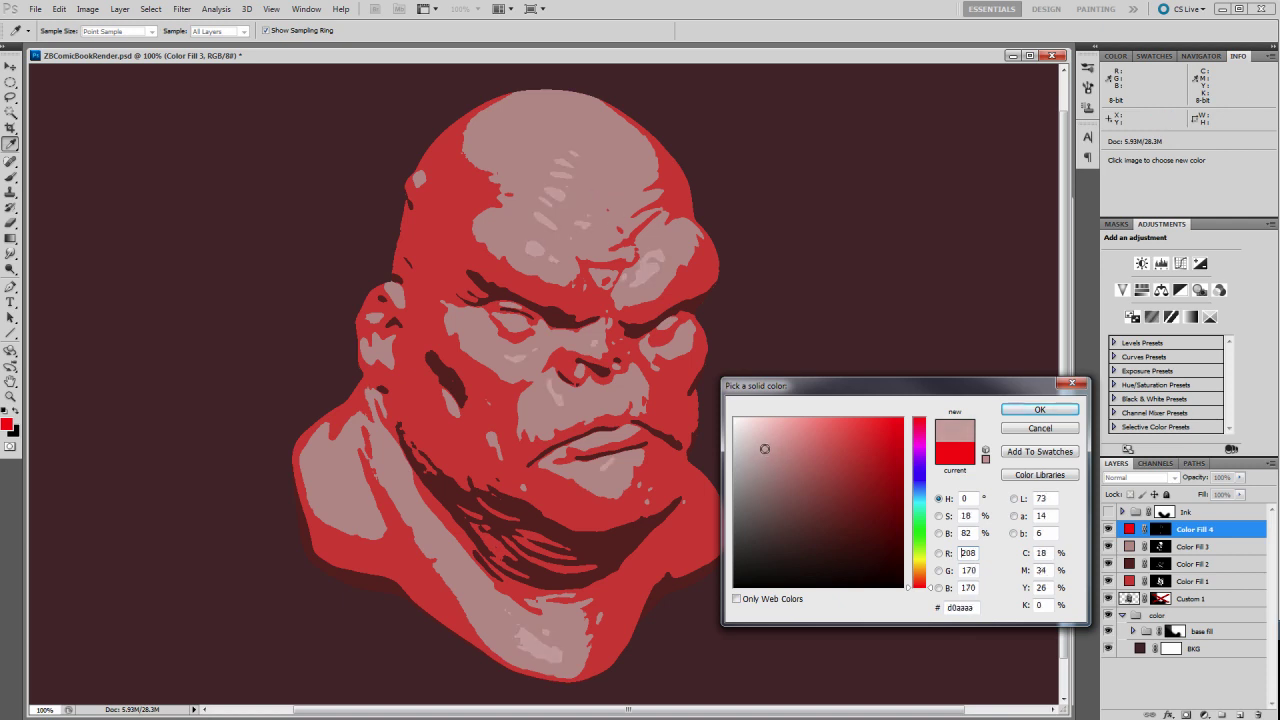
left_click(967, 553)
left_click(1042, 411)
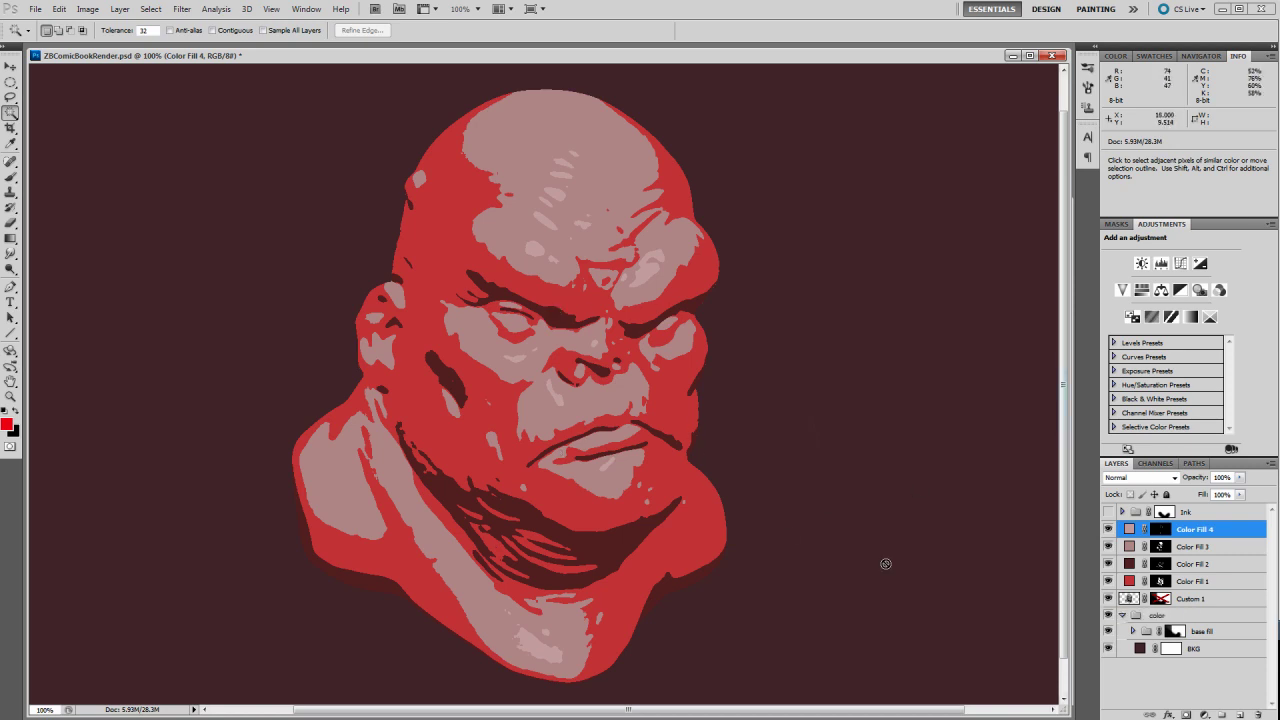
Delete the Custom 1 layer
left_click(1108, 598)
left_click(1130, 598)
left_click_drag(1130, 598, 1259, 714)
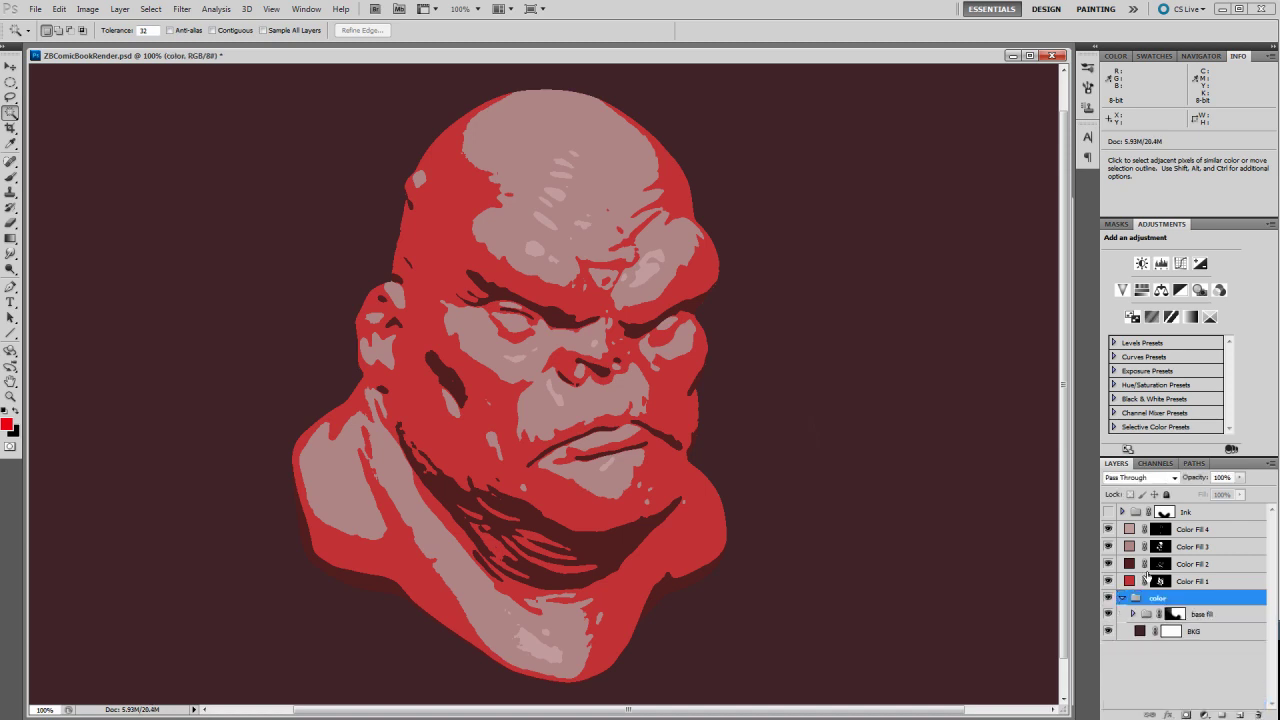
Collapse the color group and rename it color BKG
left_click(1122, 598)
double_click(1160, 598)
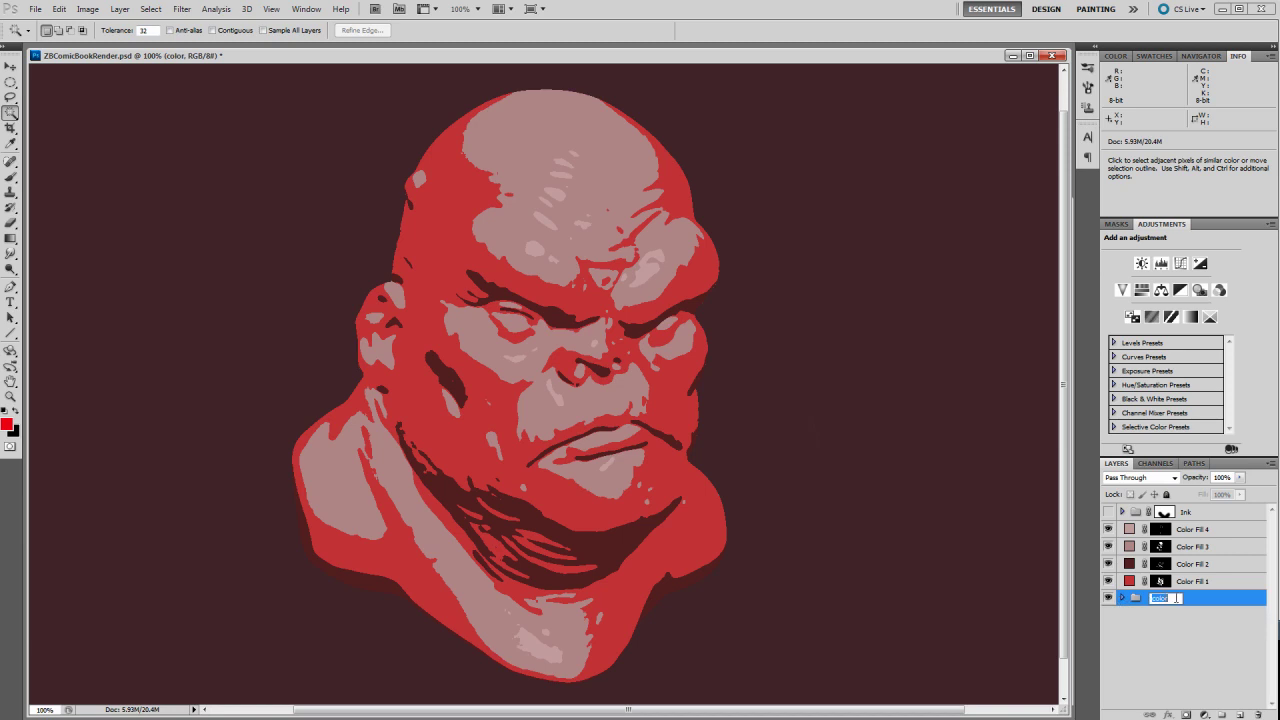
key("shift")
type("BK")
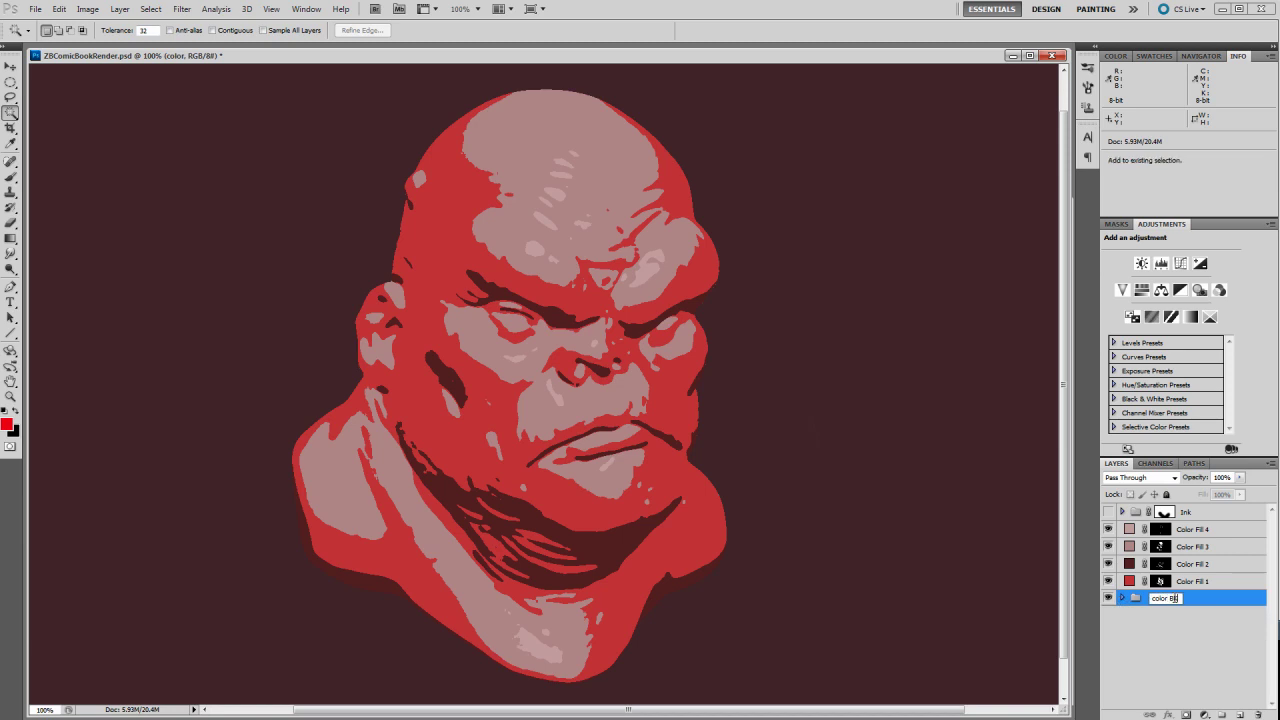
type("G")
key("Return")
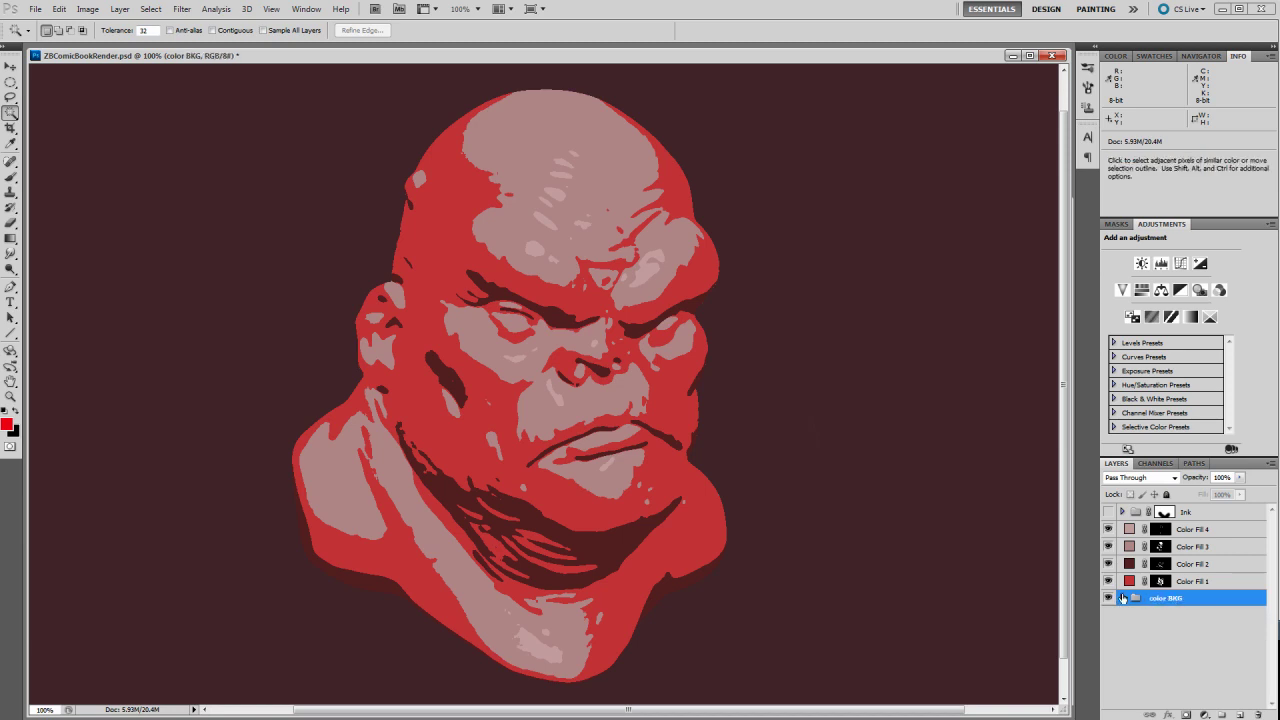
Add an orange Solid Color fill layer, f67a28, above the base fill group inside the color BKG group
left_click(1122, 598)
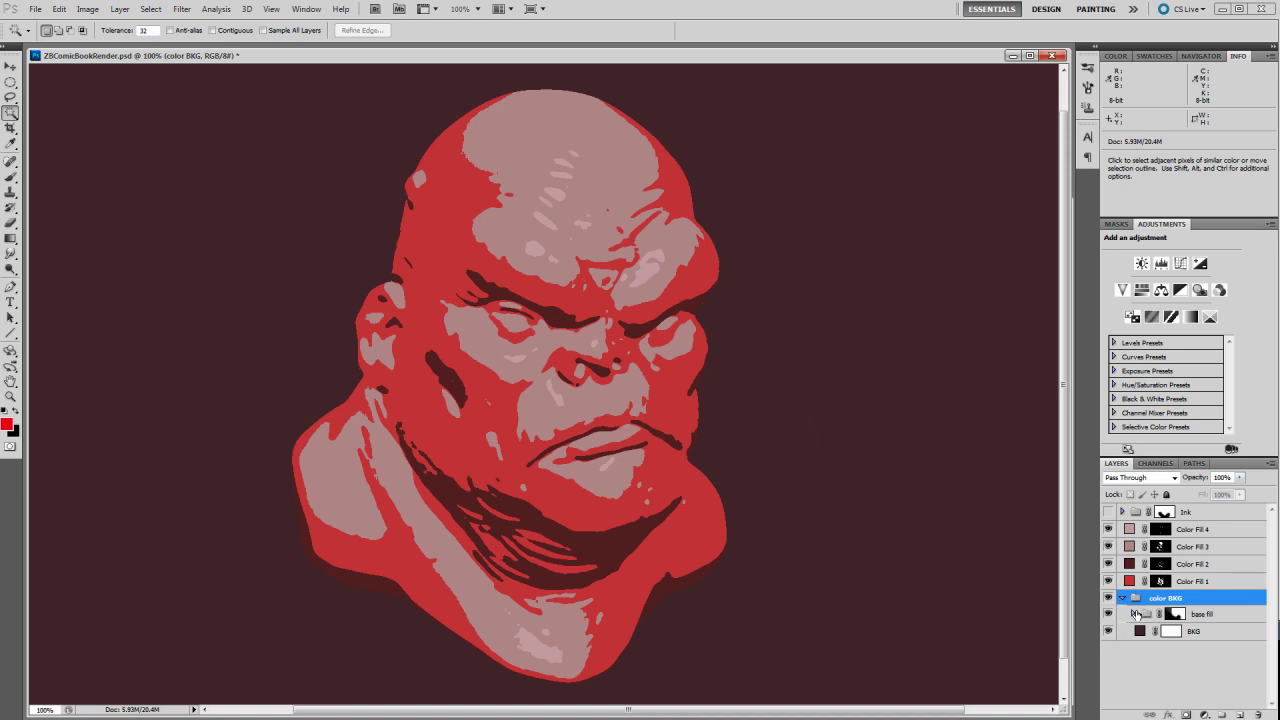
left_click(1133, 614)
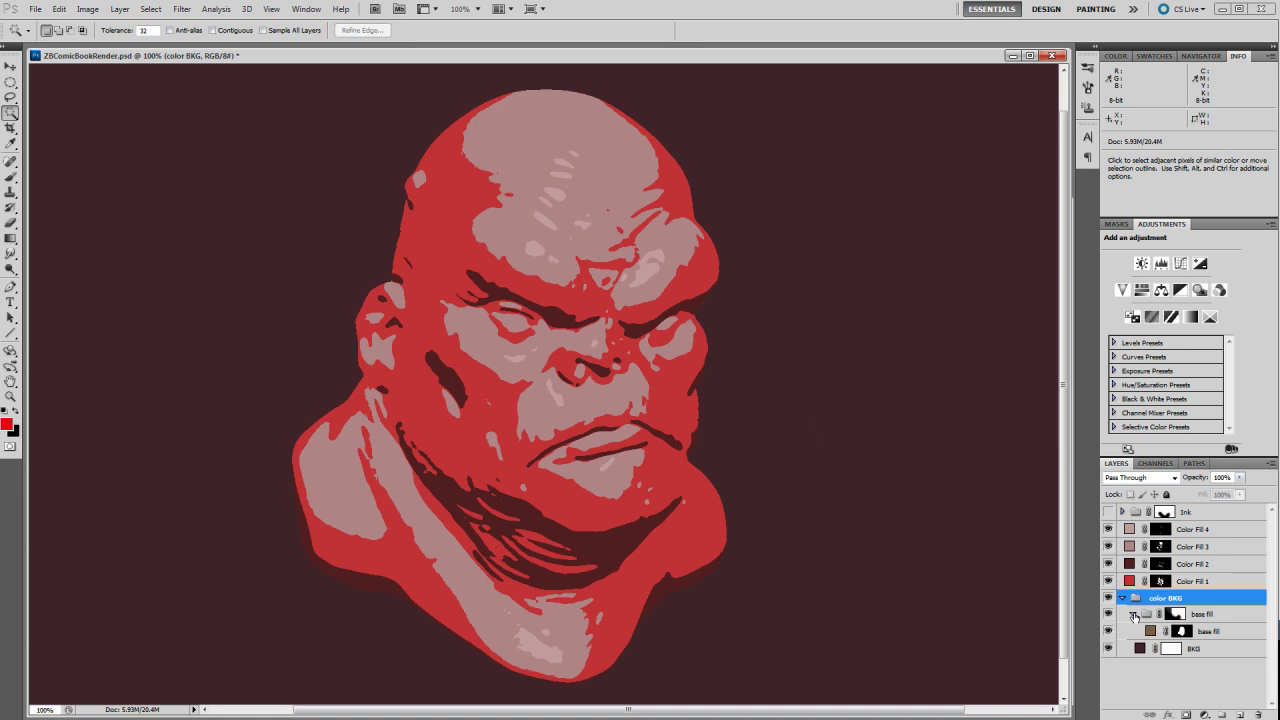
left_click(1133, 614)
left_click(1147, 614)
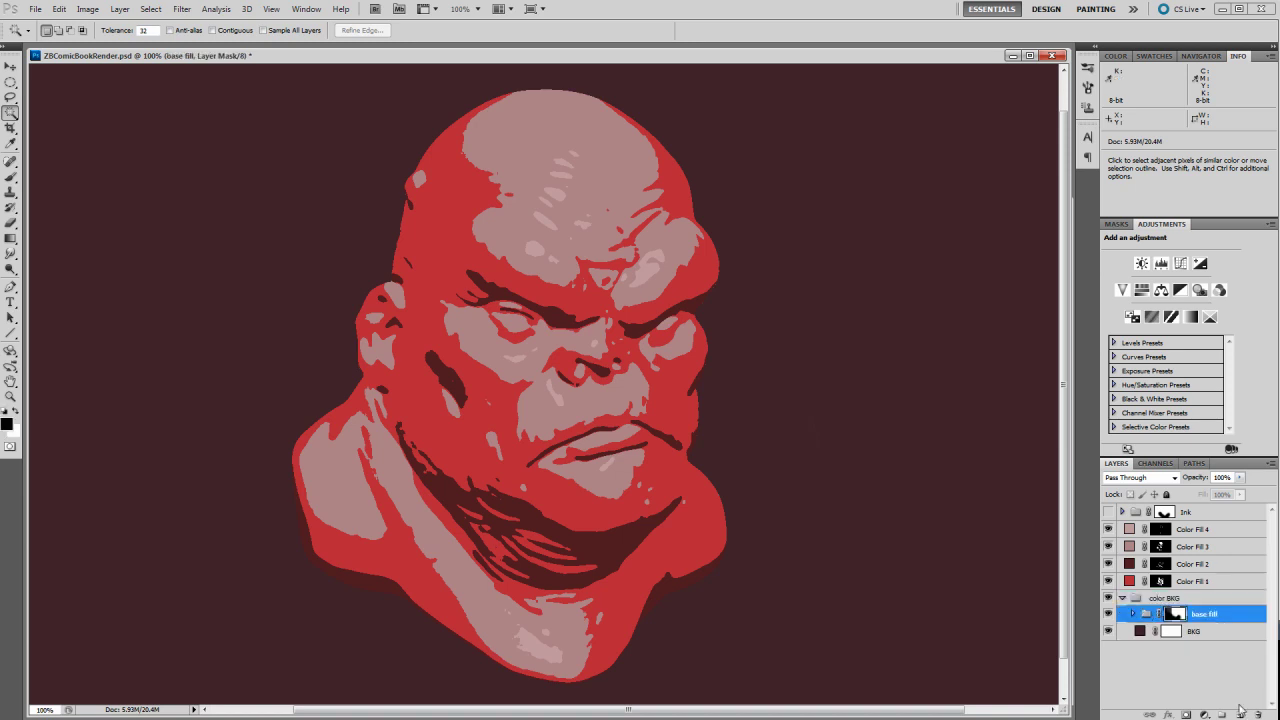
left_click(1205, 714)
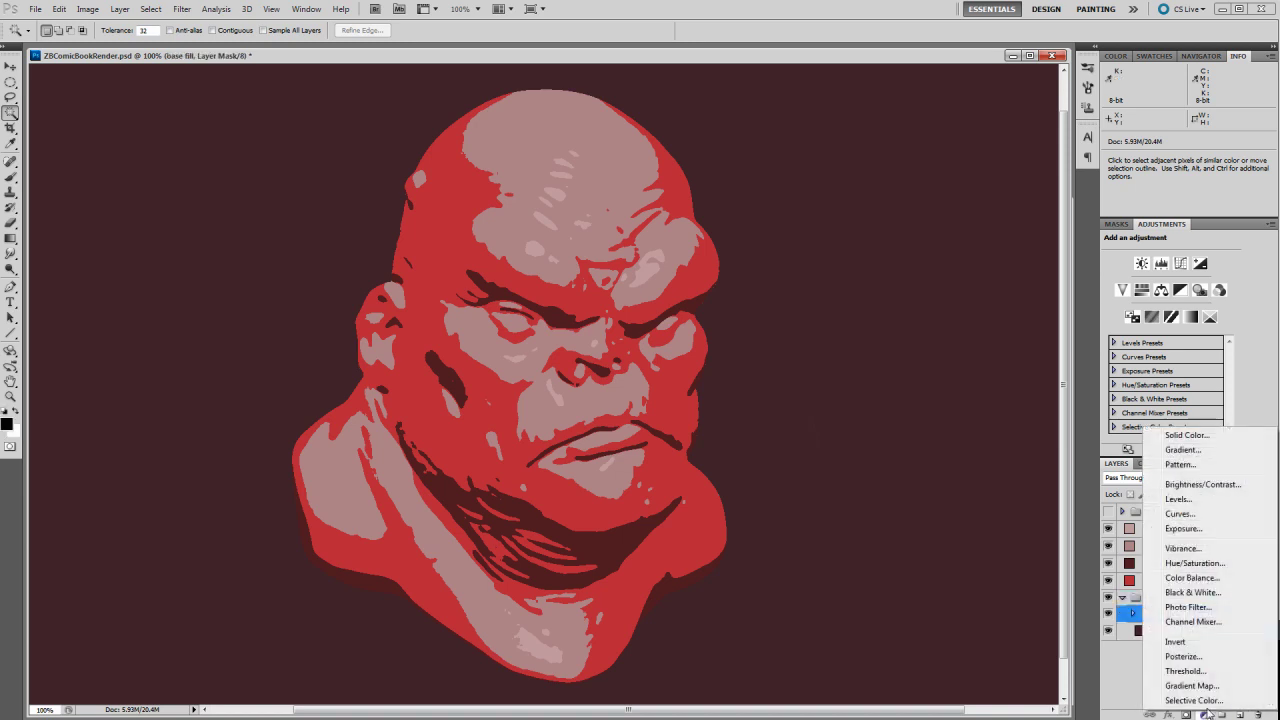
left_click(1187, 436)
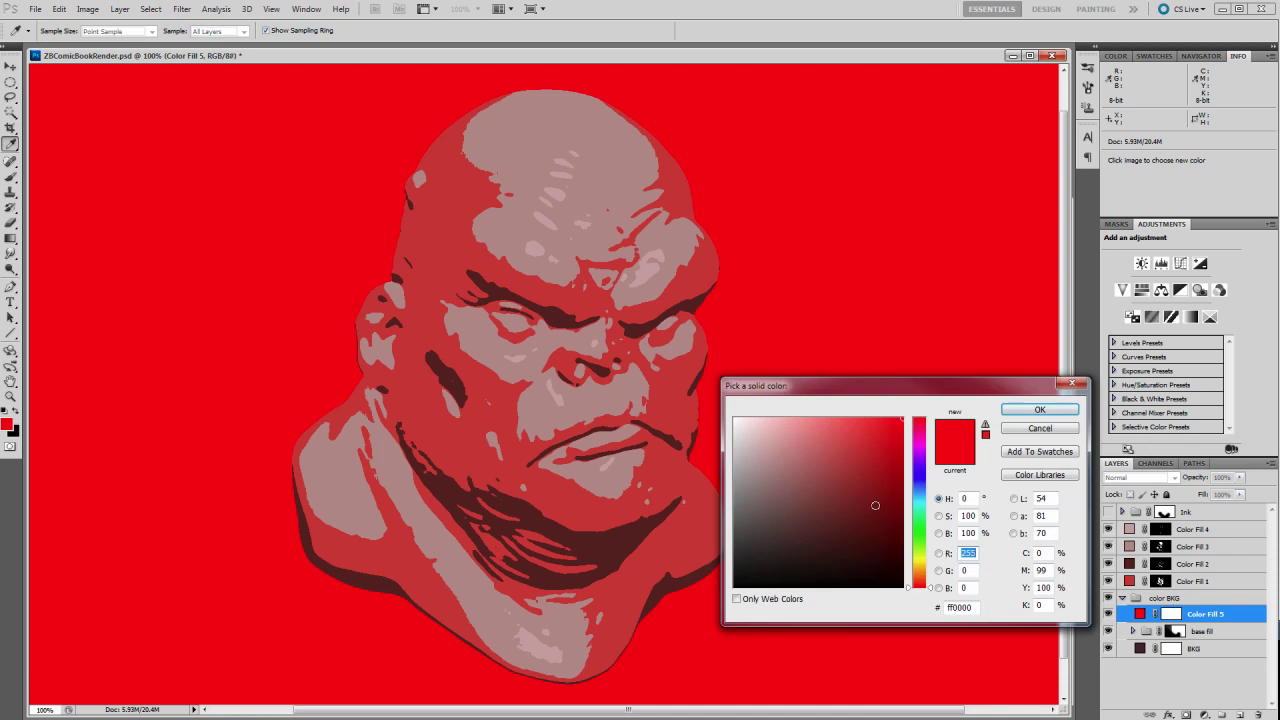
left_click(877, 507)
left_click_drag(918, 586, 918, 570)
mouse_move(830, 498)
left_mouse_down()
mouse_move(831, 455)
mouse_move(851, 434)
mouse_move(846, 461)
left_mouse_up()
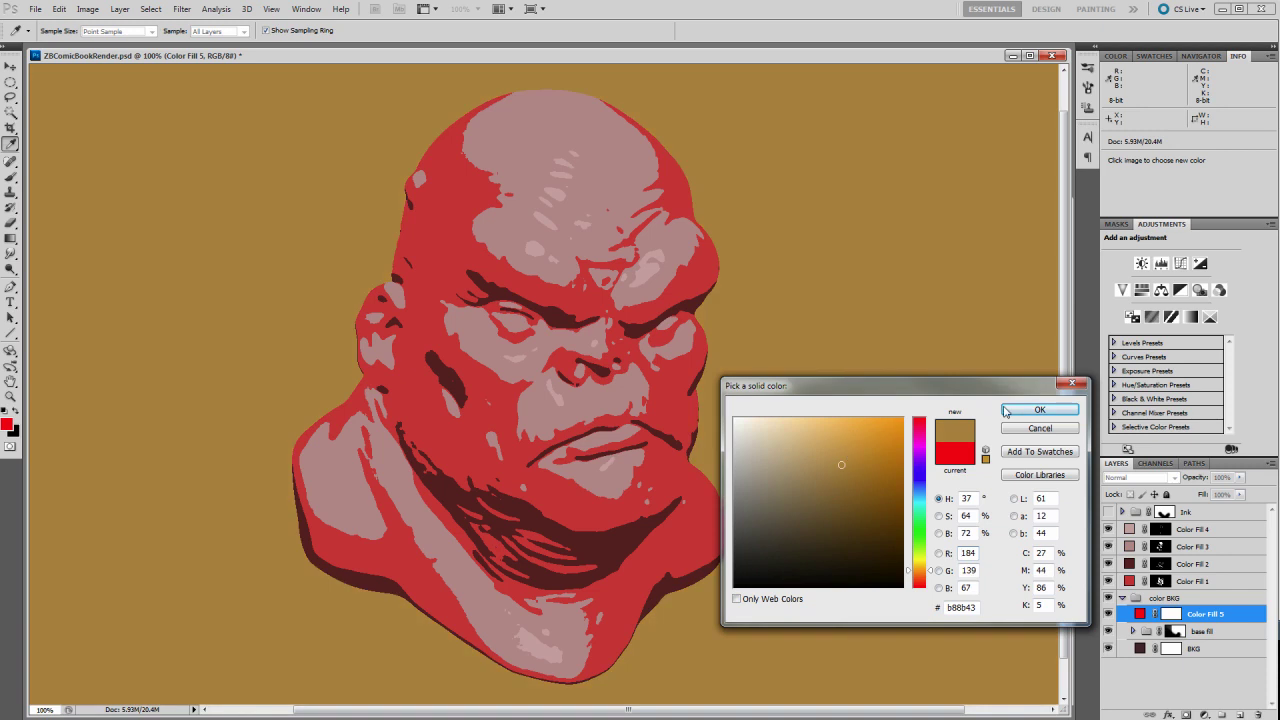
left_click(876, 424)
left_click(912, 576)
left_click_drag(911, 578, 911, 579)
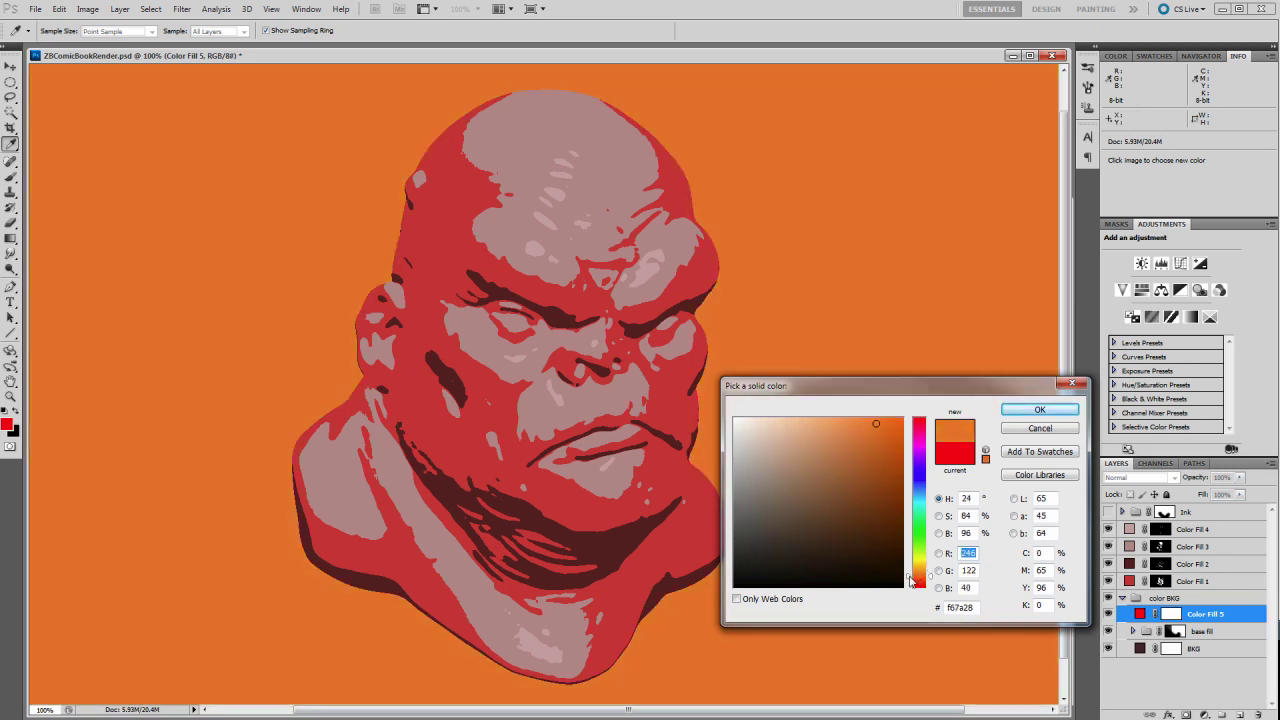
left_click(1010, 411)
key("w")
Zoom out to 50% and enlarge the document window to show empty space around the whole canvas
key("ctrl+minus")
key("ctrl+minus")
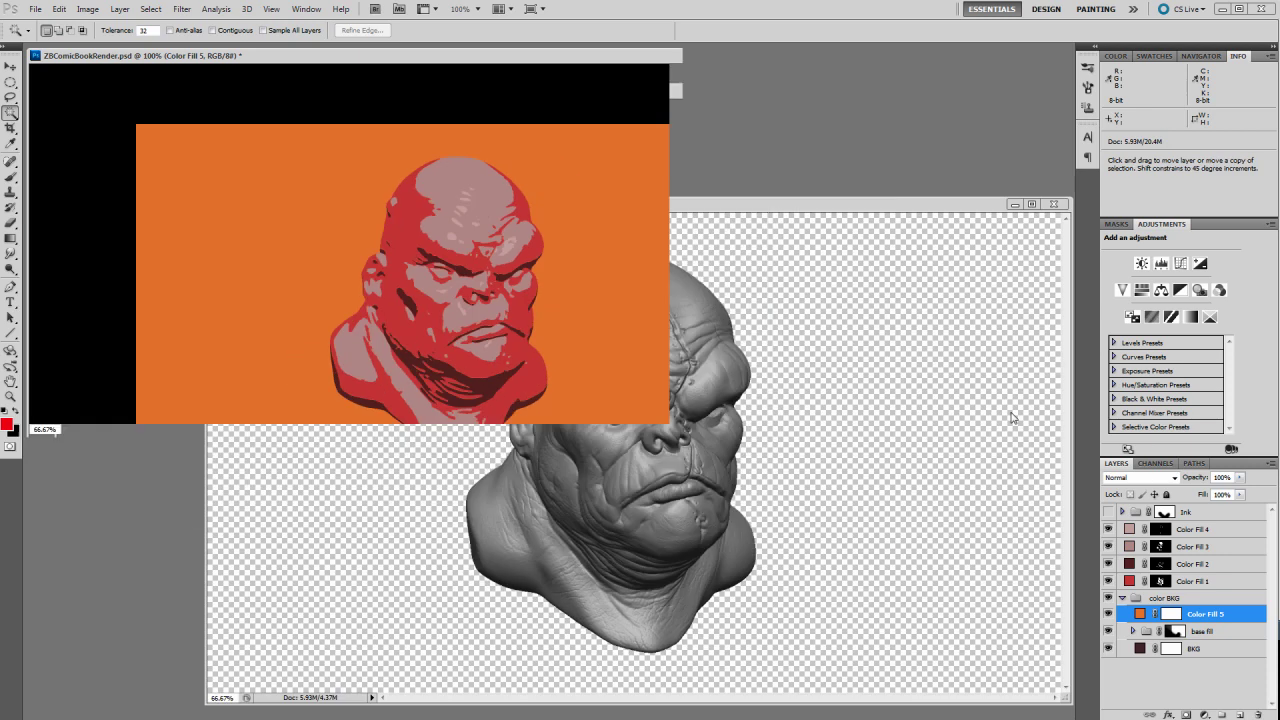
left_click_drag(678, 430, 975, 590)
key("m")
left_click_drag(131, 91, 860, 237)
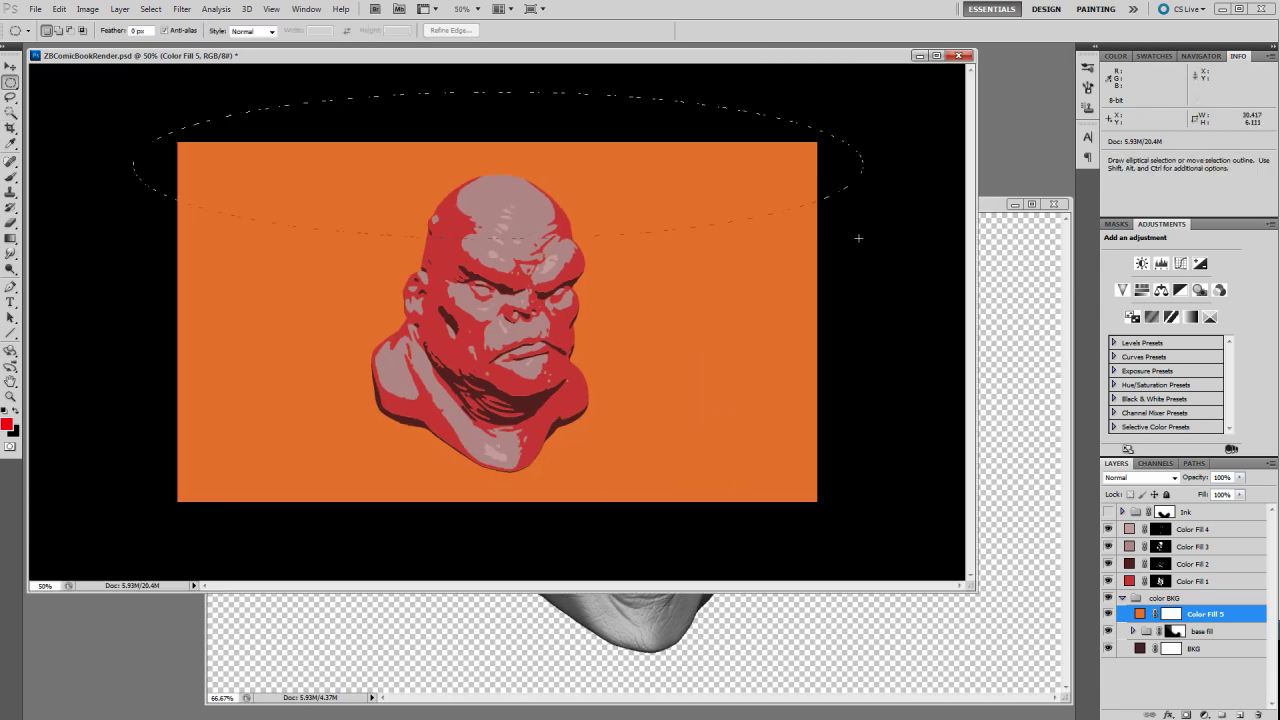
key("shift+m")
left_click(91, 89)
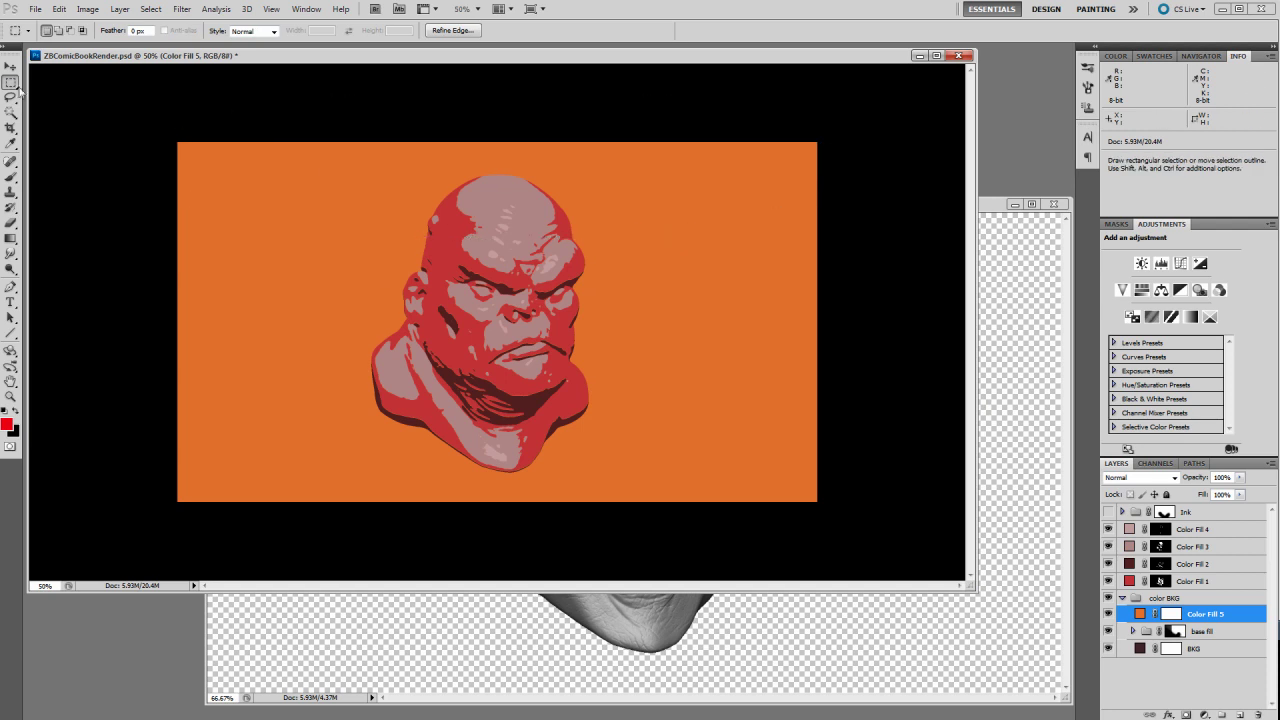
Select two full-width horizontal bands along the canvas's upper and lower edges with the Rectangular Marquee, leaving the middle strip unselected
left_click(12, 88)
left_click(60, 81)
left_click_drag(234, 114, 894, 245)
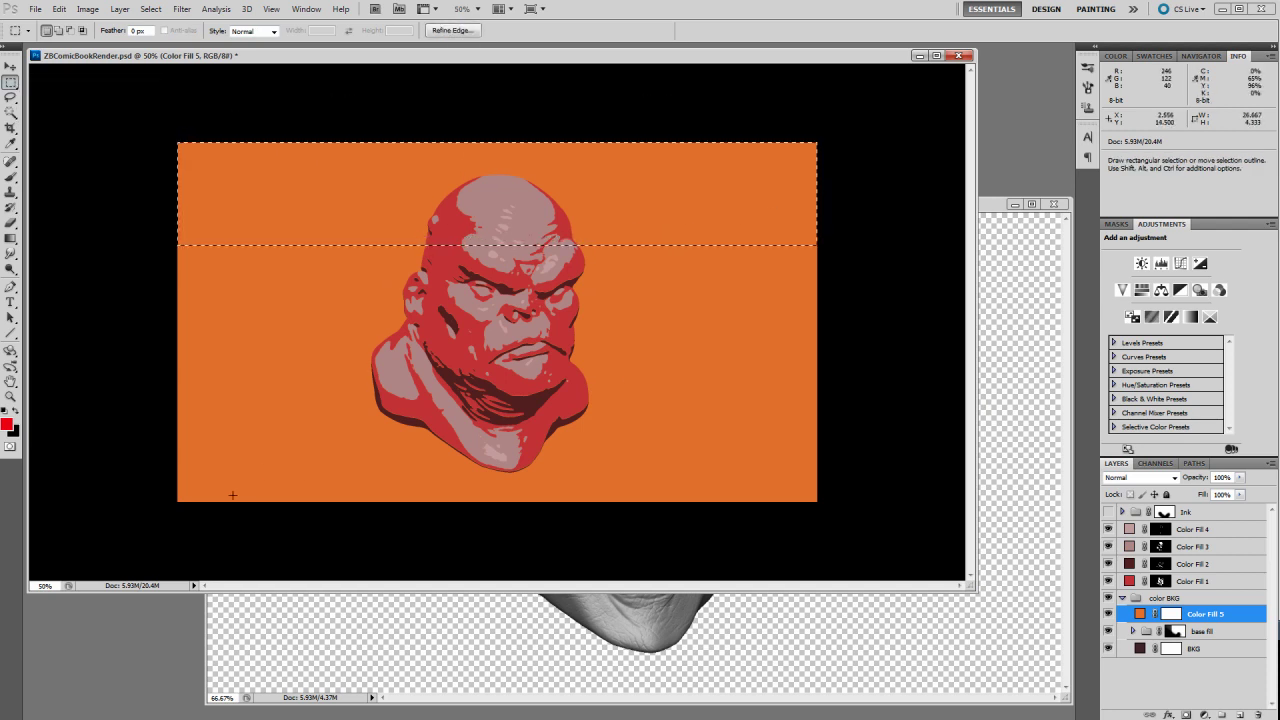
left_click_drag(168, 512, 911, 408, "shift")
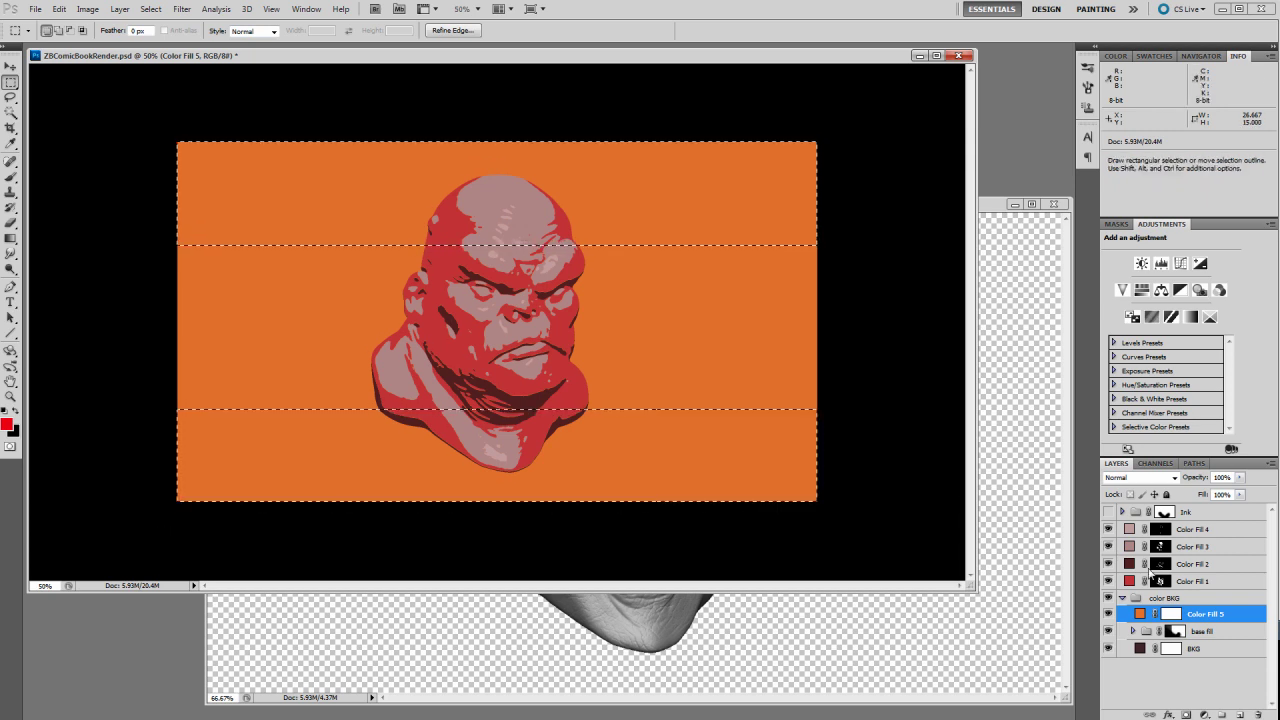
Fill the selected upper and lower bands with black on Color Fill 5's mask, leaving orange only in the middle strip, and deselect
left_click(1168, 612)
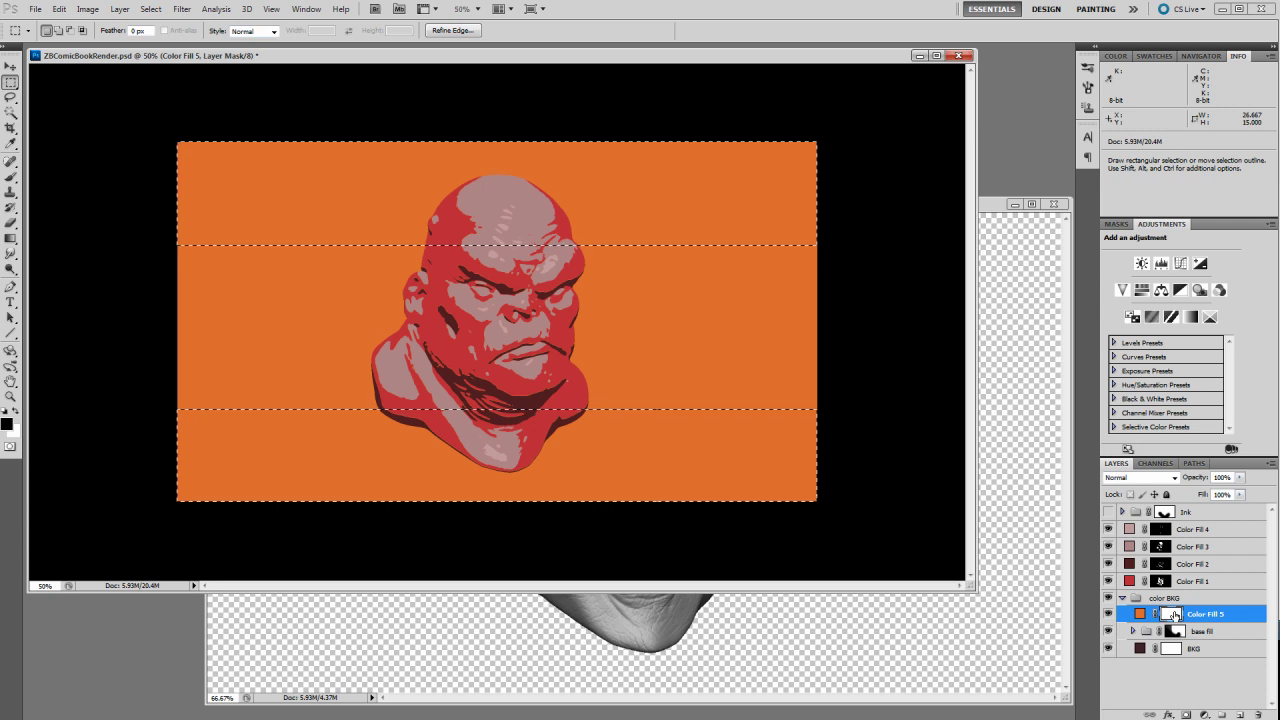
key("alt+BackSpace")
key("ctrl+d")
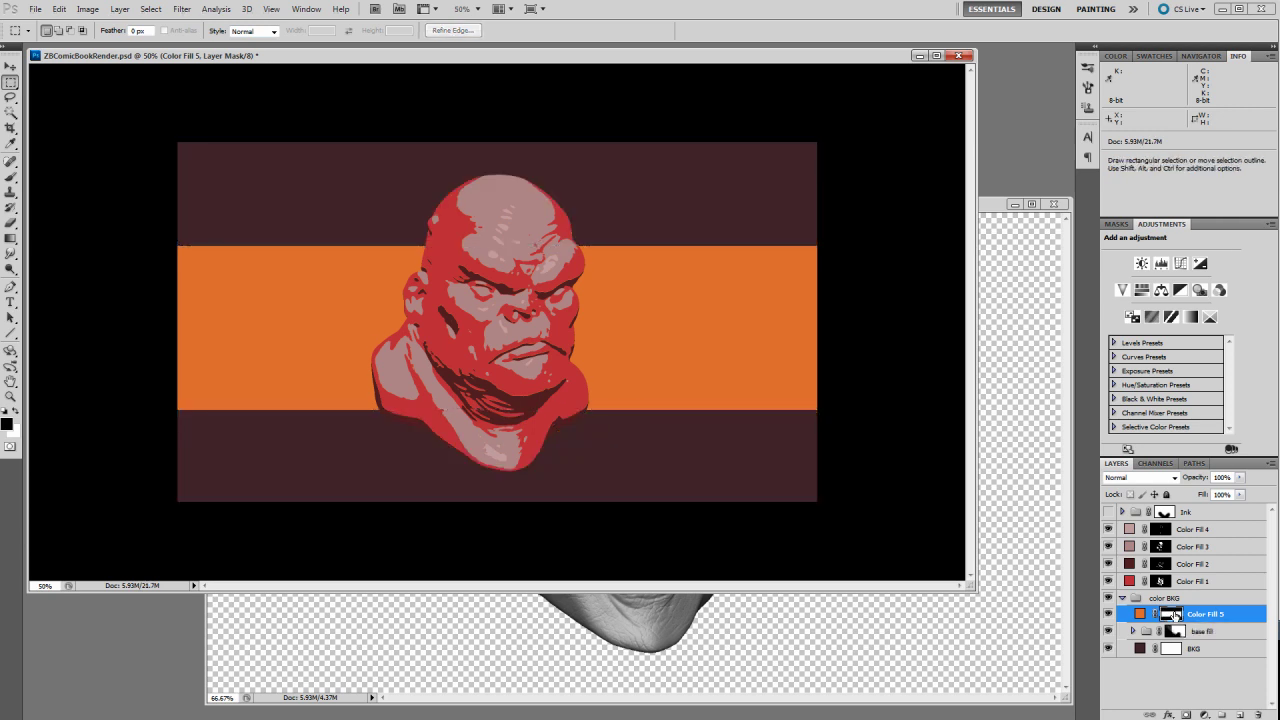
left_click(1108, 613)
left_click(1108, 613)
double_click(1140, 614)
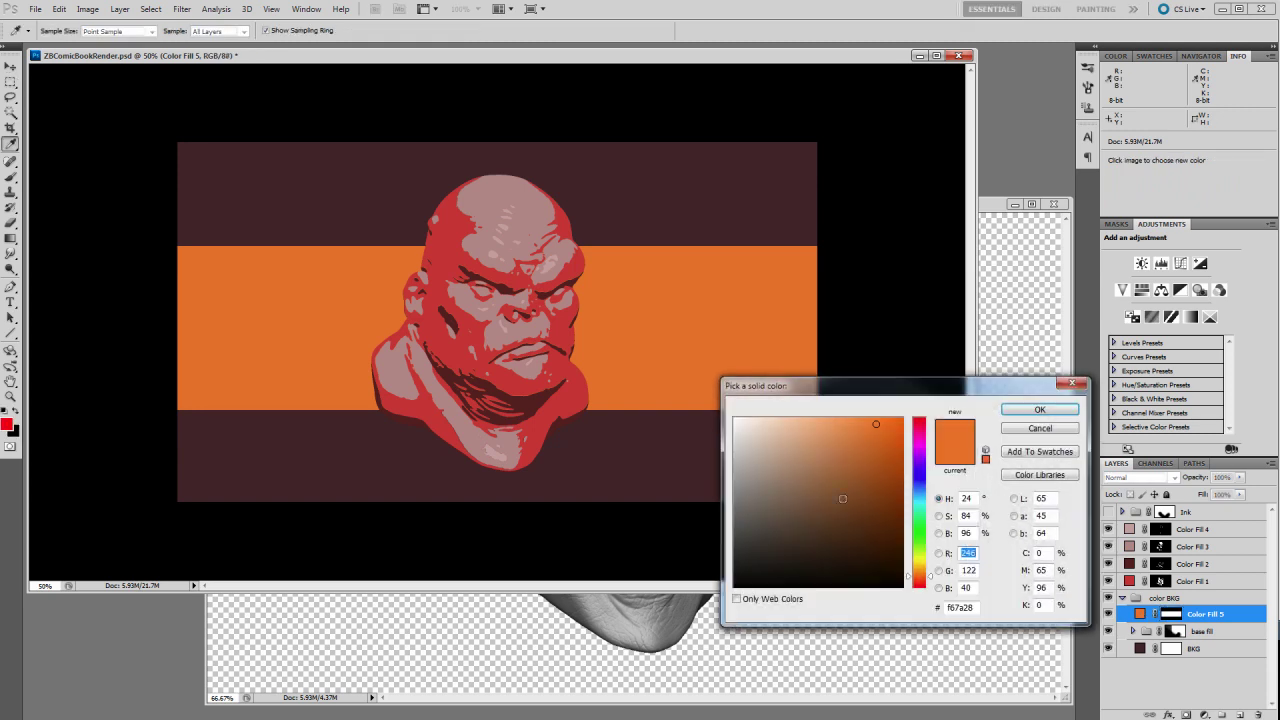
left_click(1040, 409)
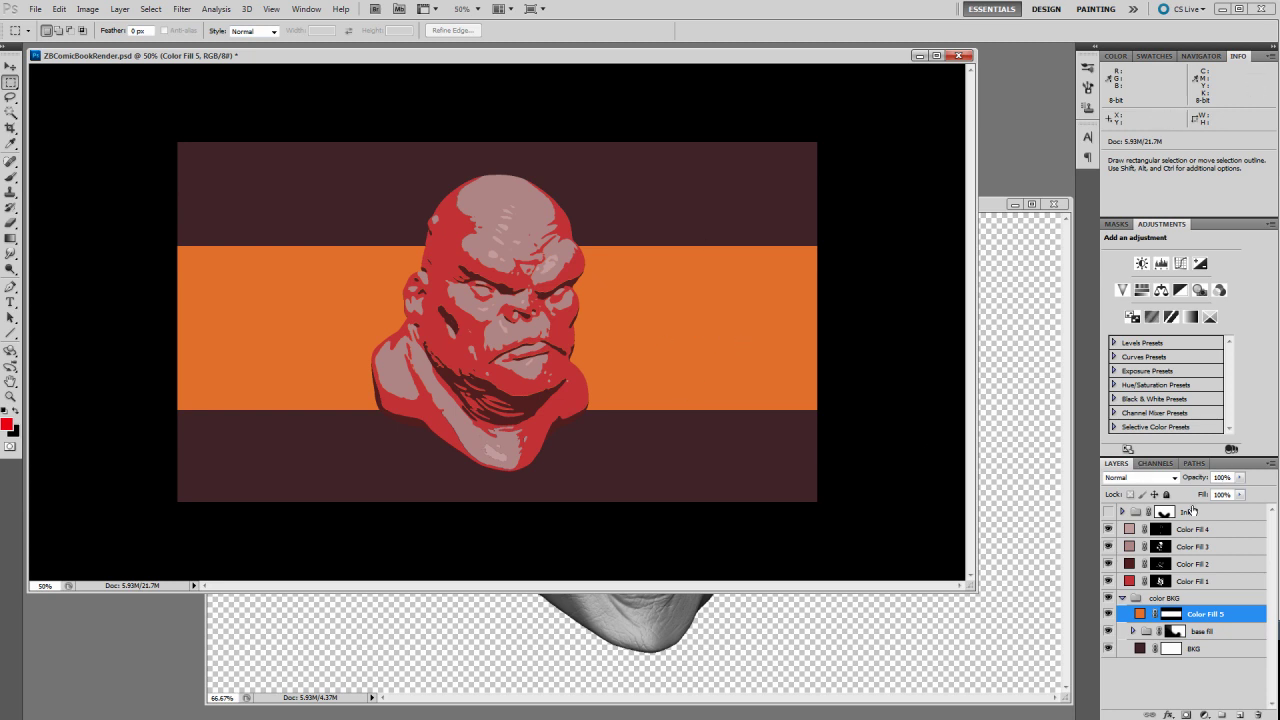
Temporarily lower Color Fill 5's opacity to 41% to sample the strip's muted brown as foreground color, and restore the opacity to 100%
left_click(1240, 479)
left_click_drag(1219, 495, 1201, 497)
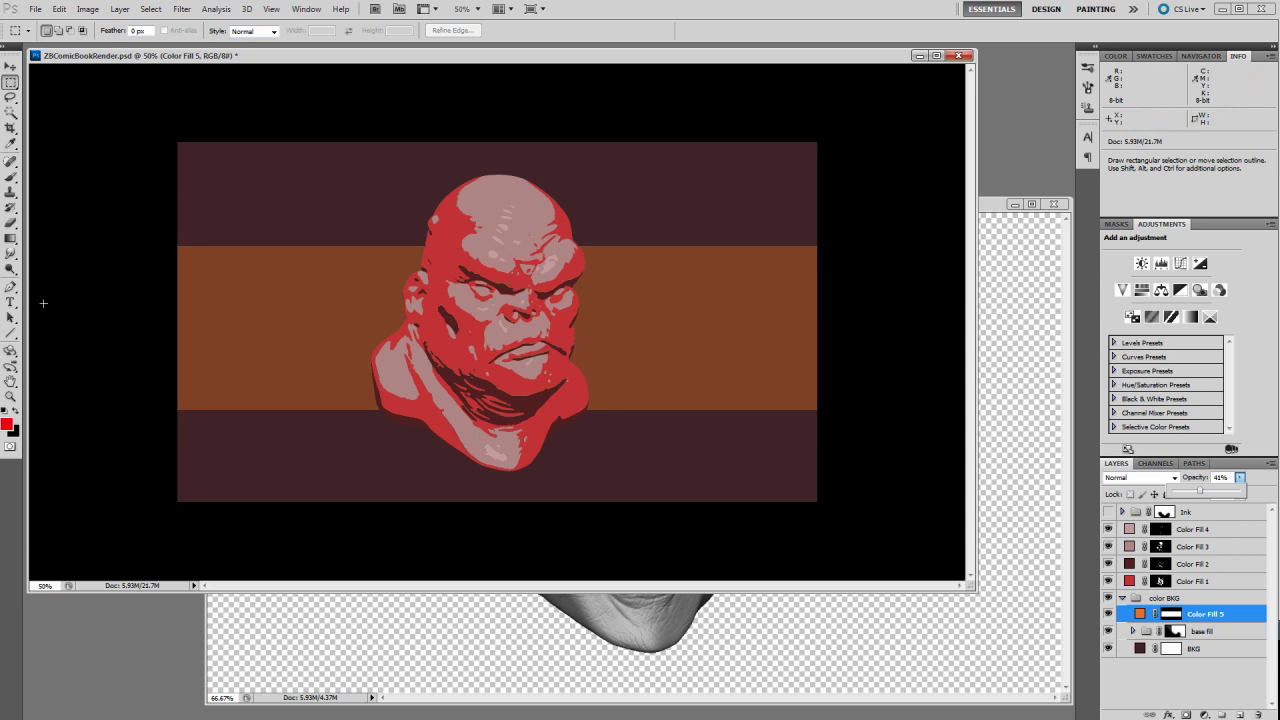
key("i")
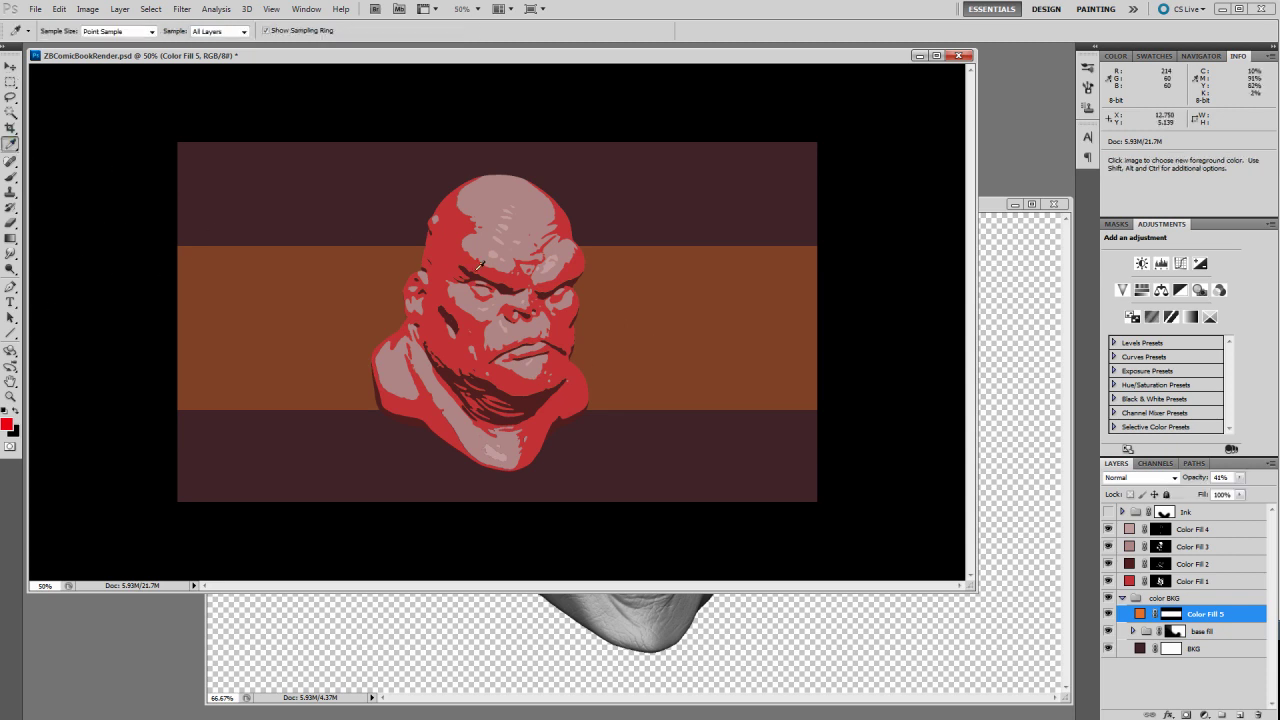
left_click(726, 298)
left_click(1239, 477)
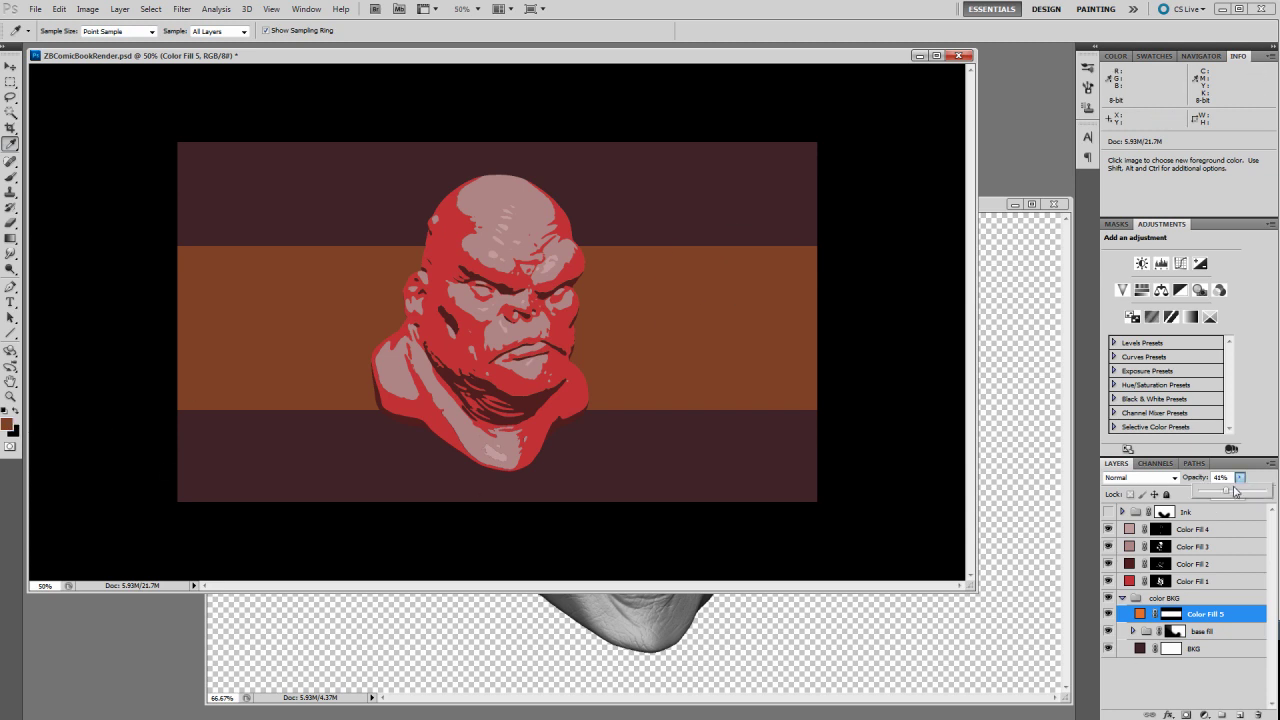
left_click_drag(1236, 490, 1265, 490)
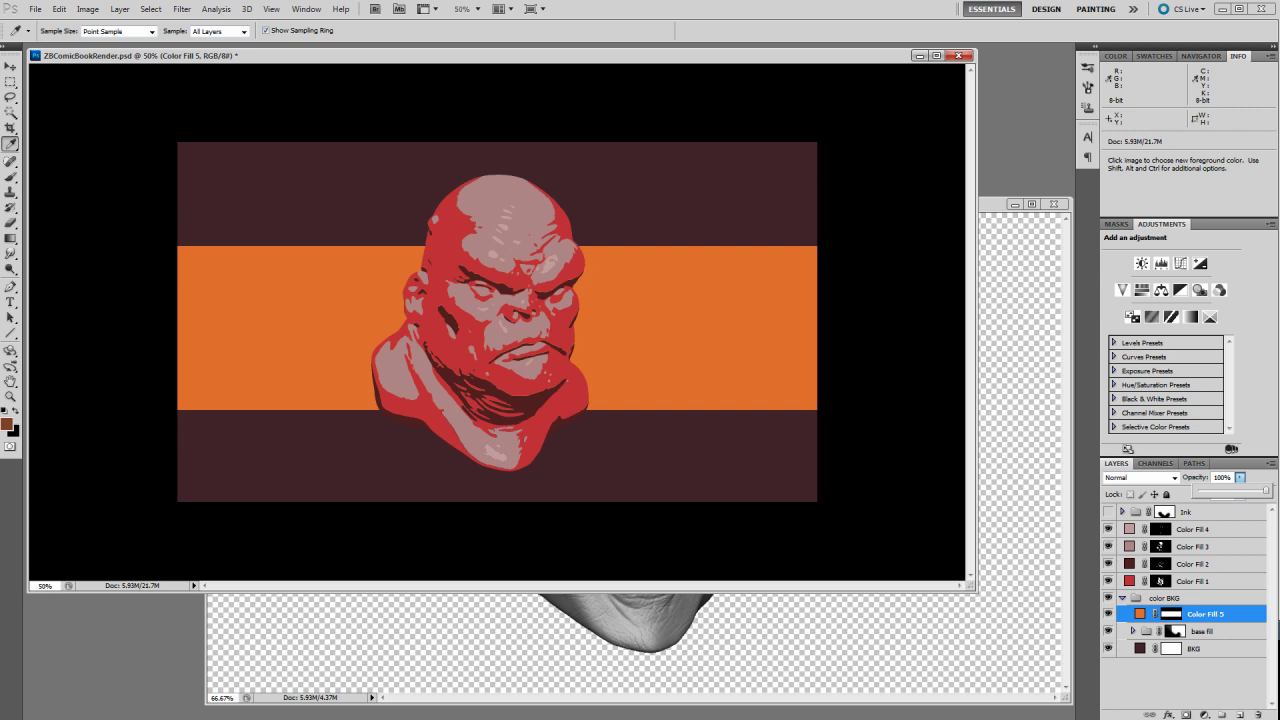
Change Color Fill 5's solid color to the sampled brown, 914a2c
double_click(1139, 615)
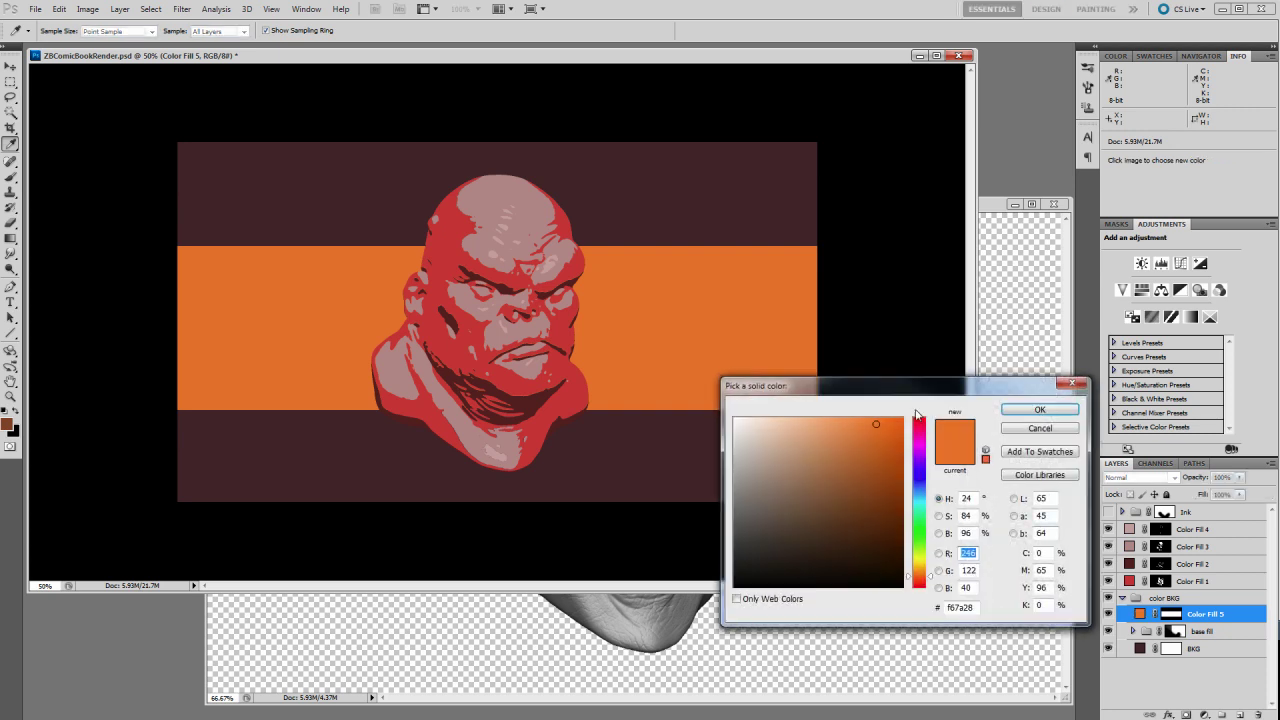
left_click_drag(870, 388, 834, 322)
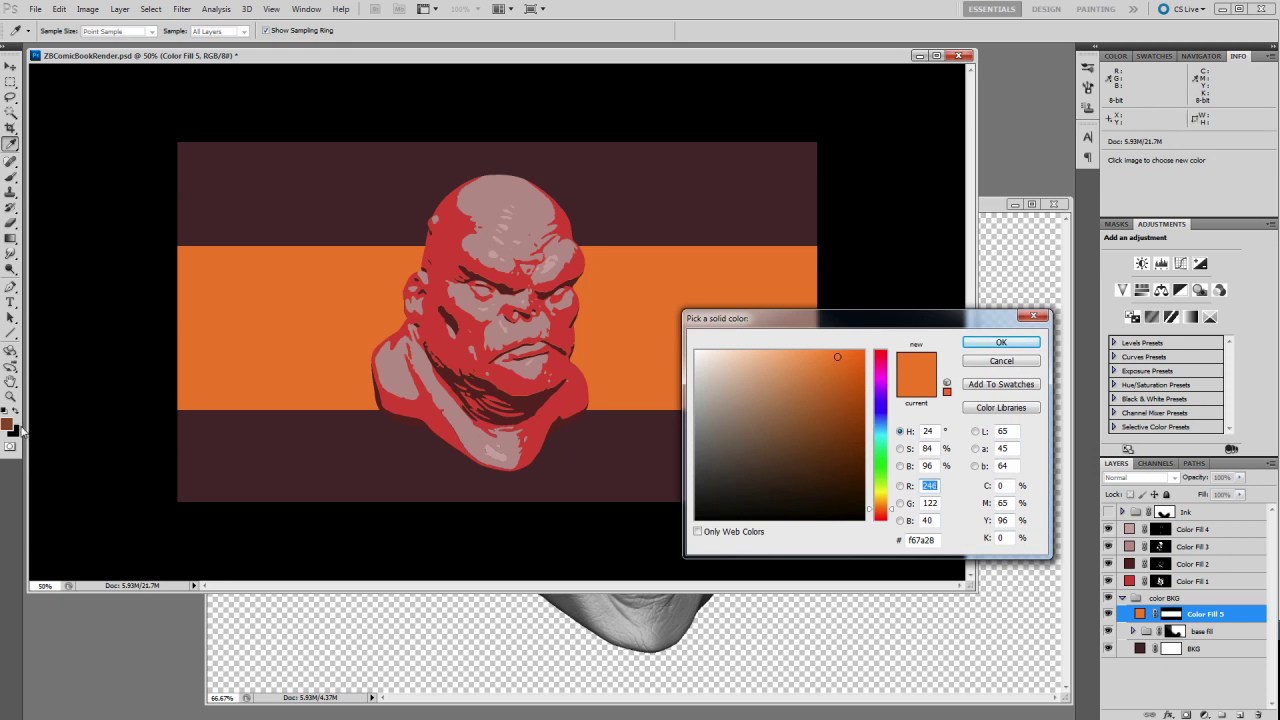
left_click(556, 392)
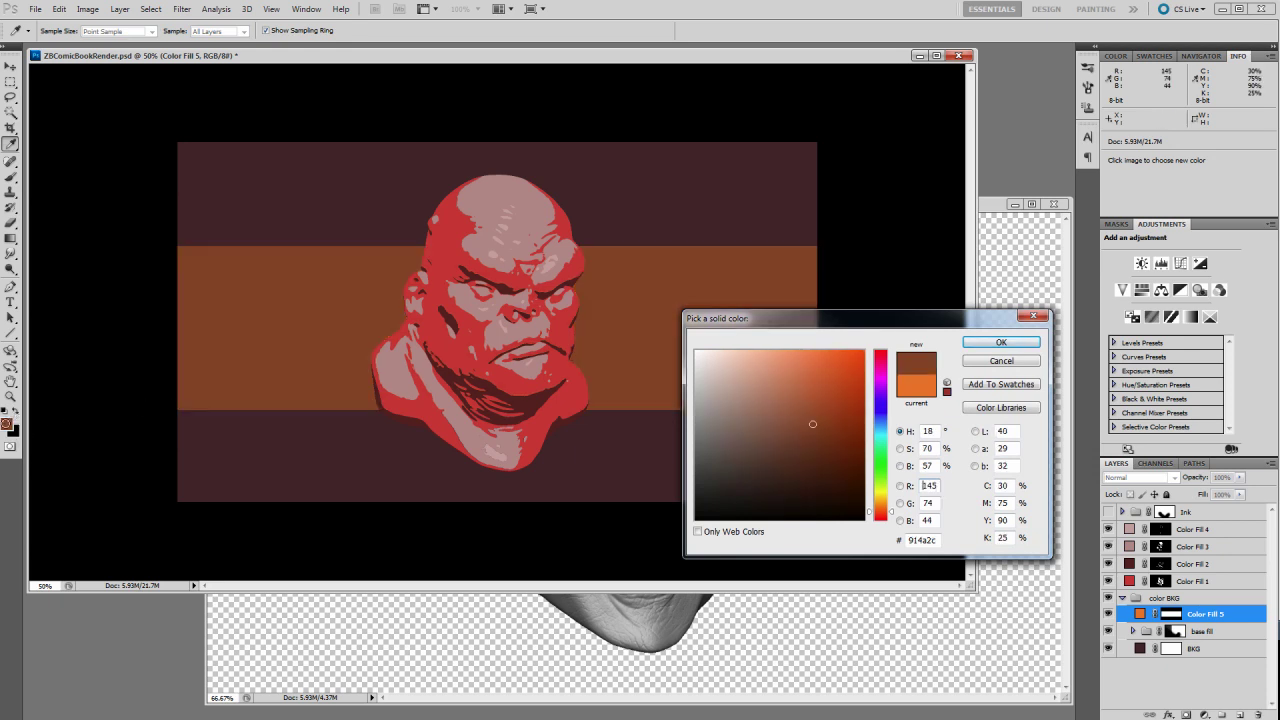
left_click(1001, 342)
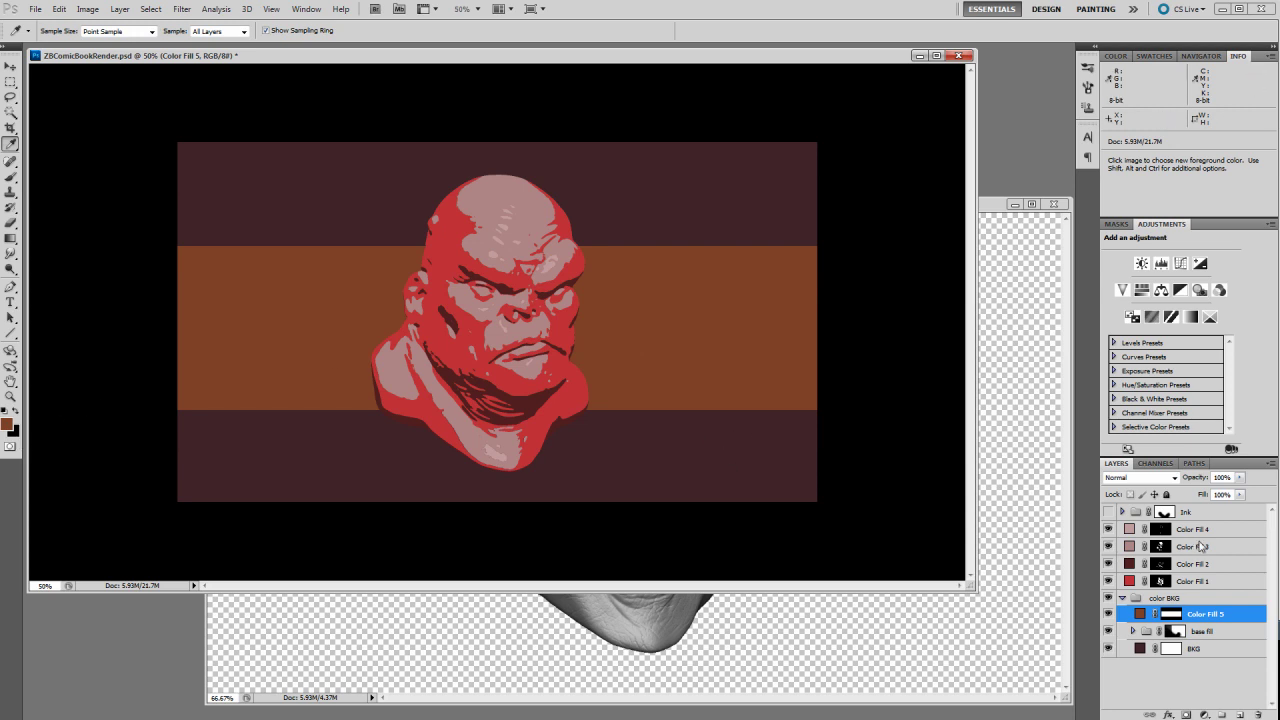
Collapse the color BKG group and gather Color Fill 1 through Color Fill 4 into a new group named color face
left_click(1122, 598)
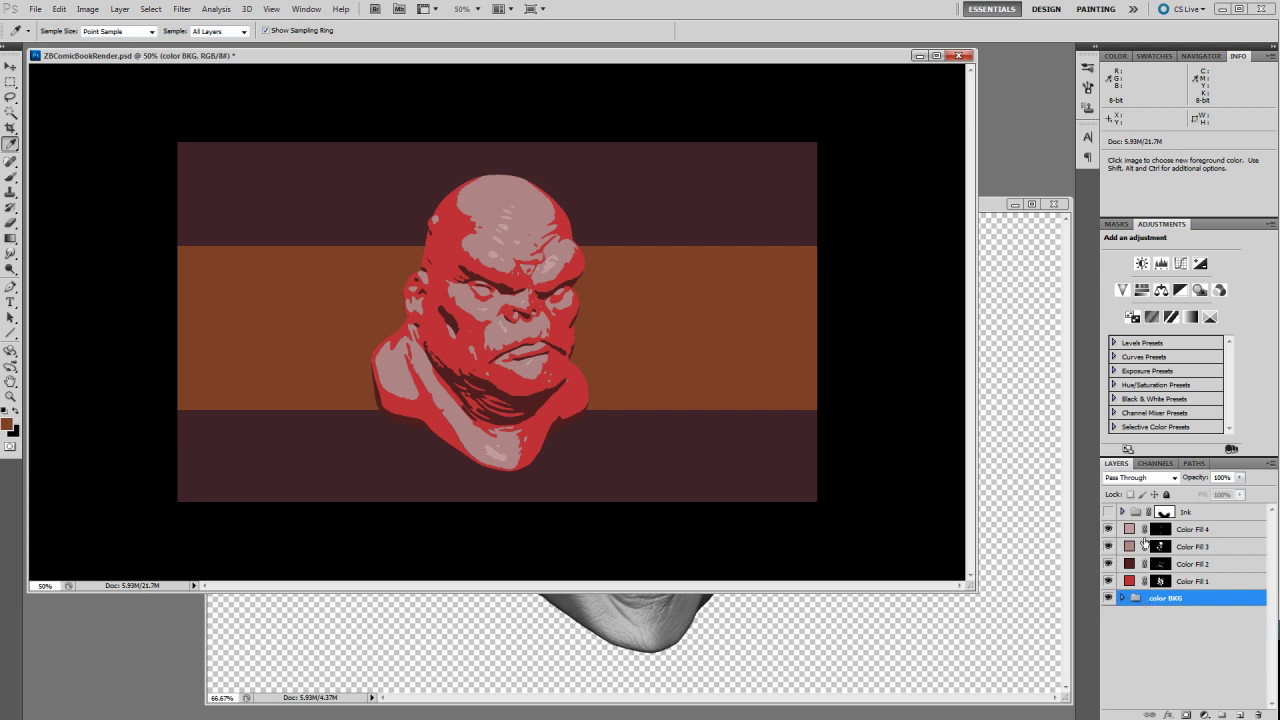
left_click(1130, 531)
left_click(1130, 580, "shift")
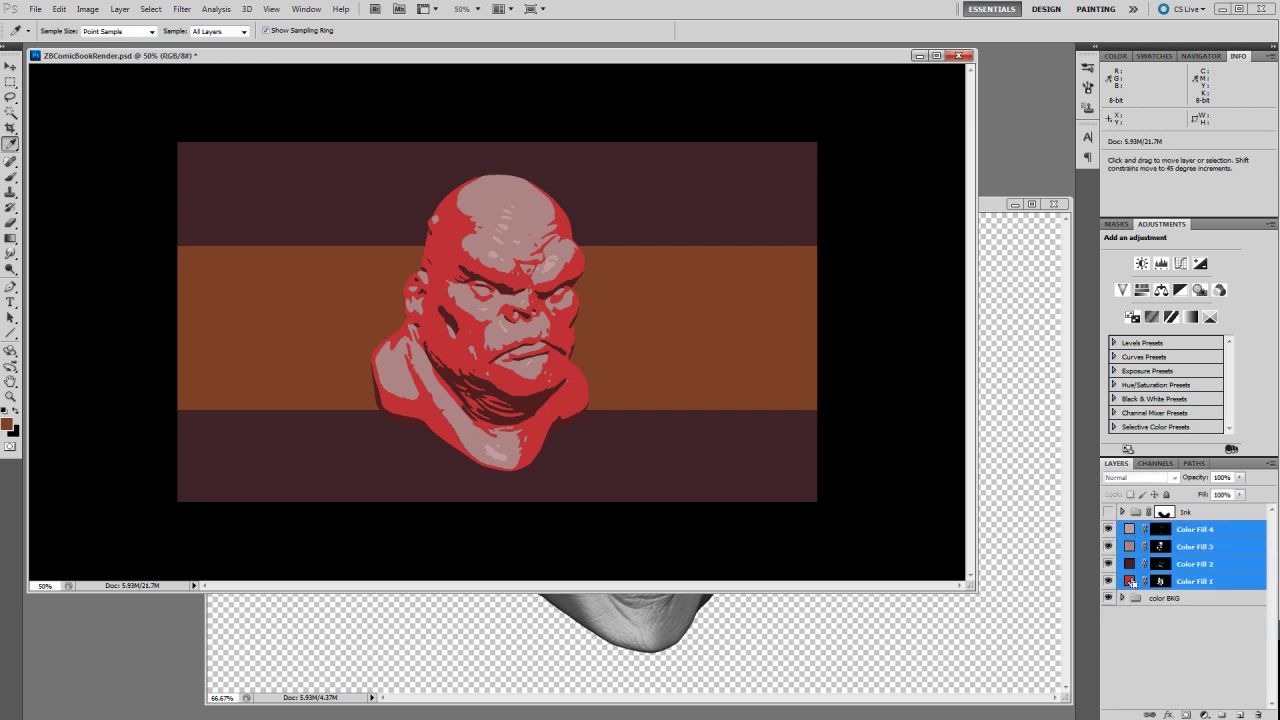
key("ctrl+g")
double_click(1163, 529)
type("co")
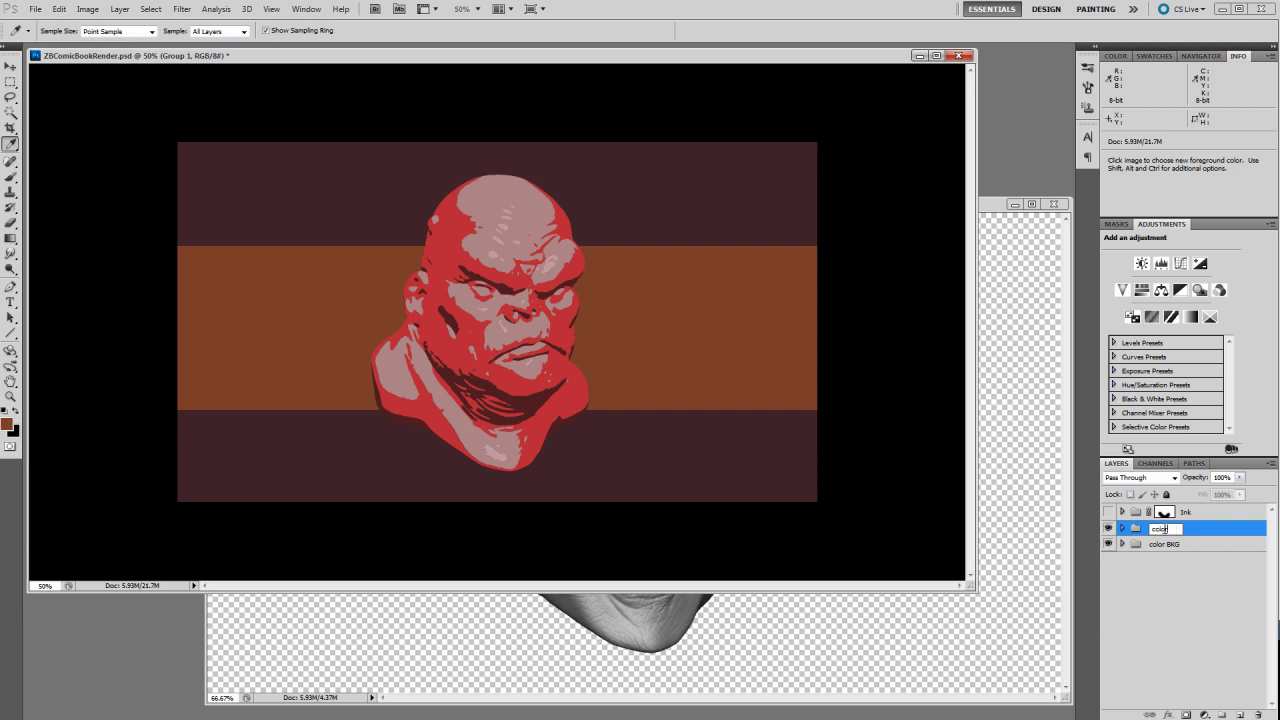
type("lor face")
key("Return")
Load the base fill group's mask as a selection and apply it as a layer mask on the color face group
left_click(1127, 545)
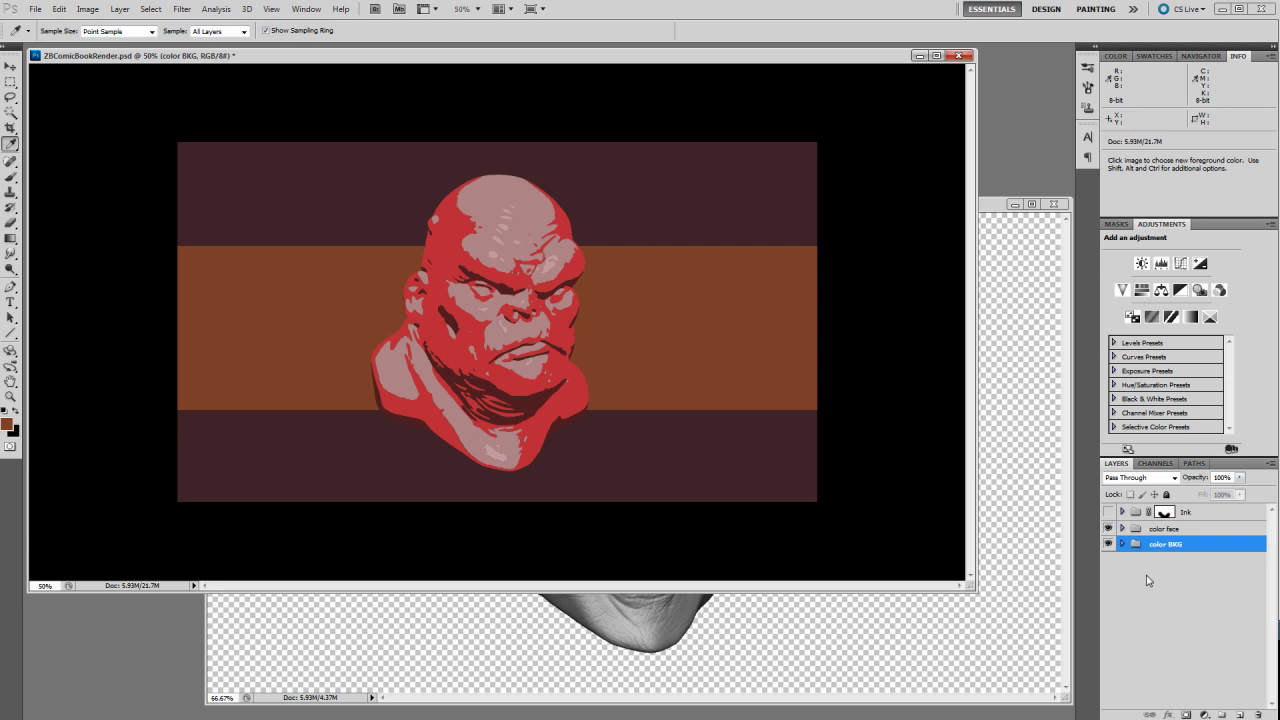
left_click(1121, 544)
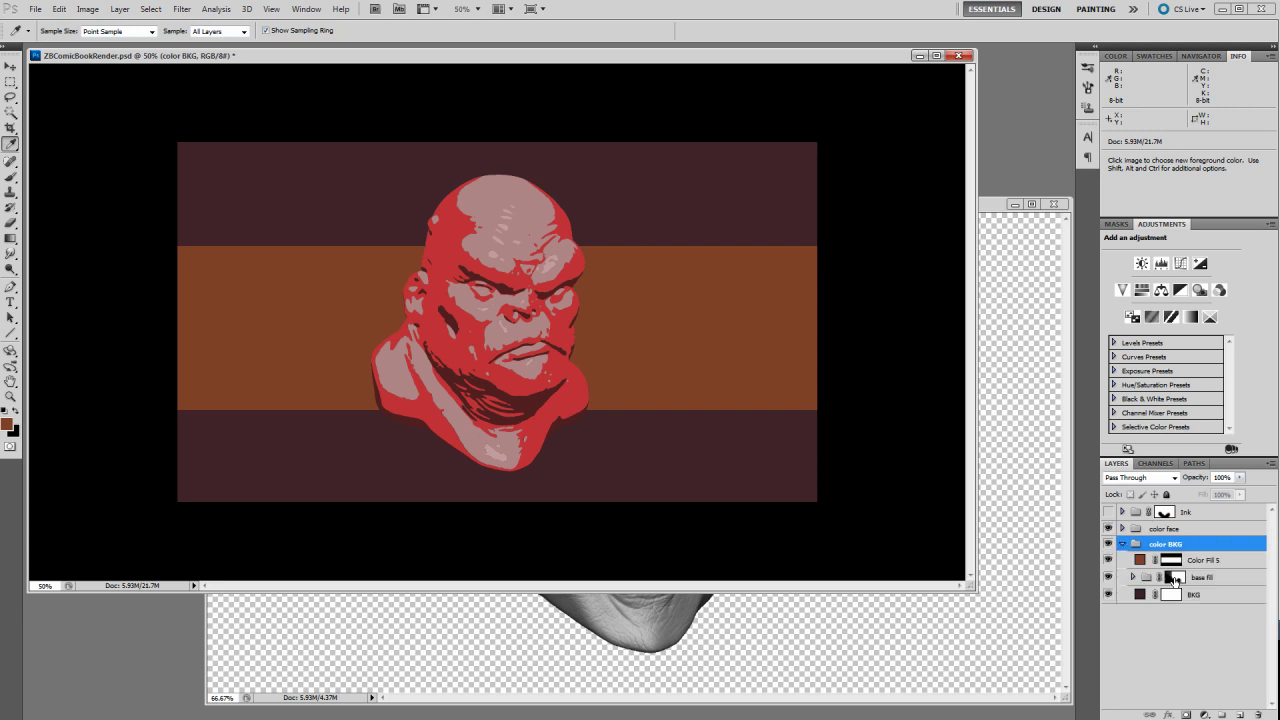
left_click(1175, 578, "ctrl")
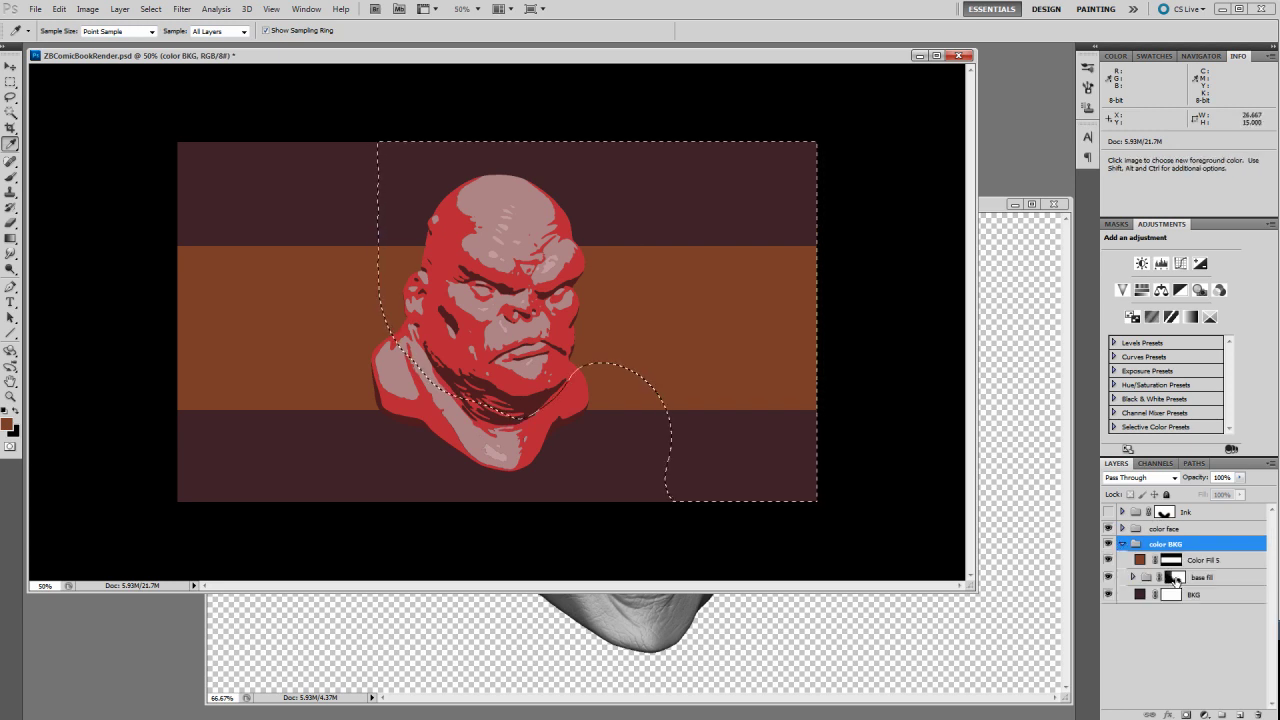
left_click(1121, 544)
left_click(1154, 530)
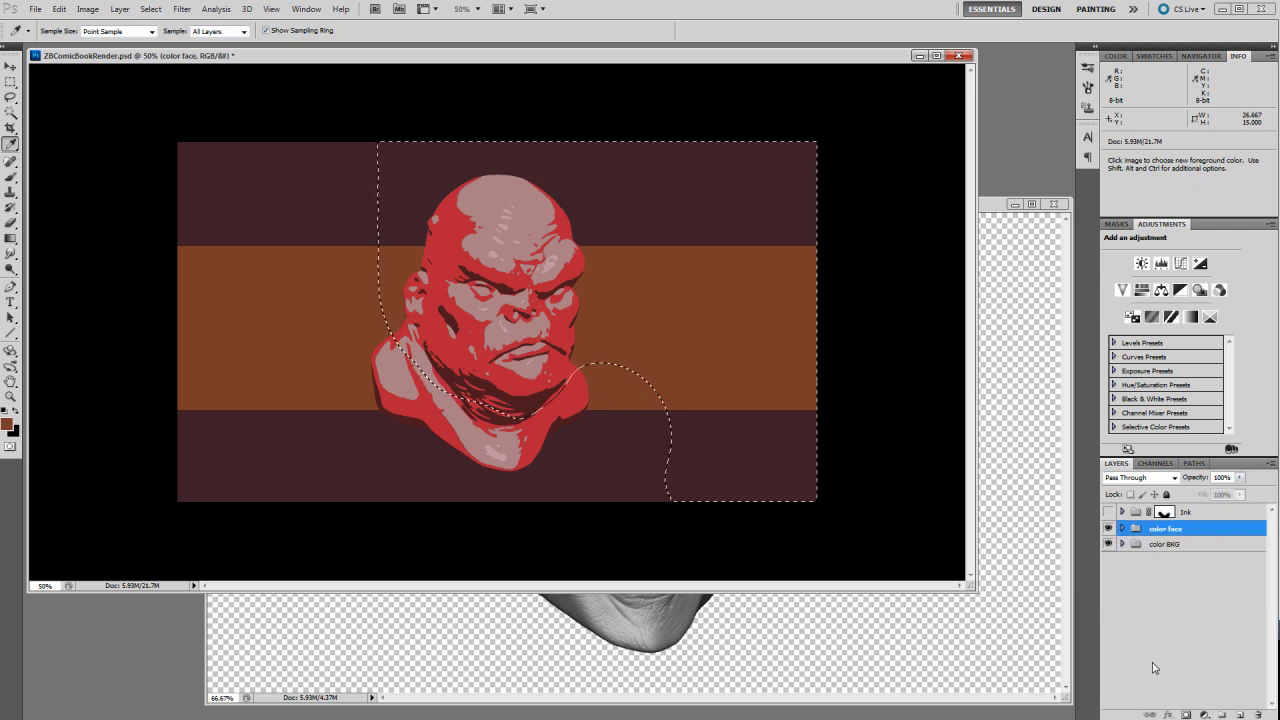
left_click(1186, 714)
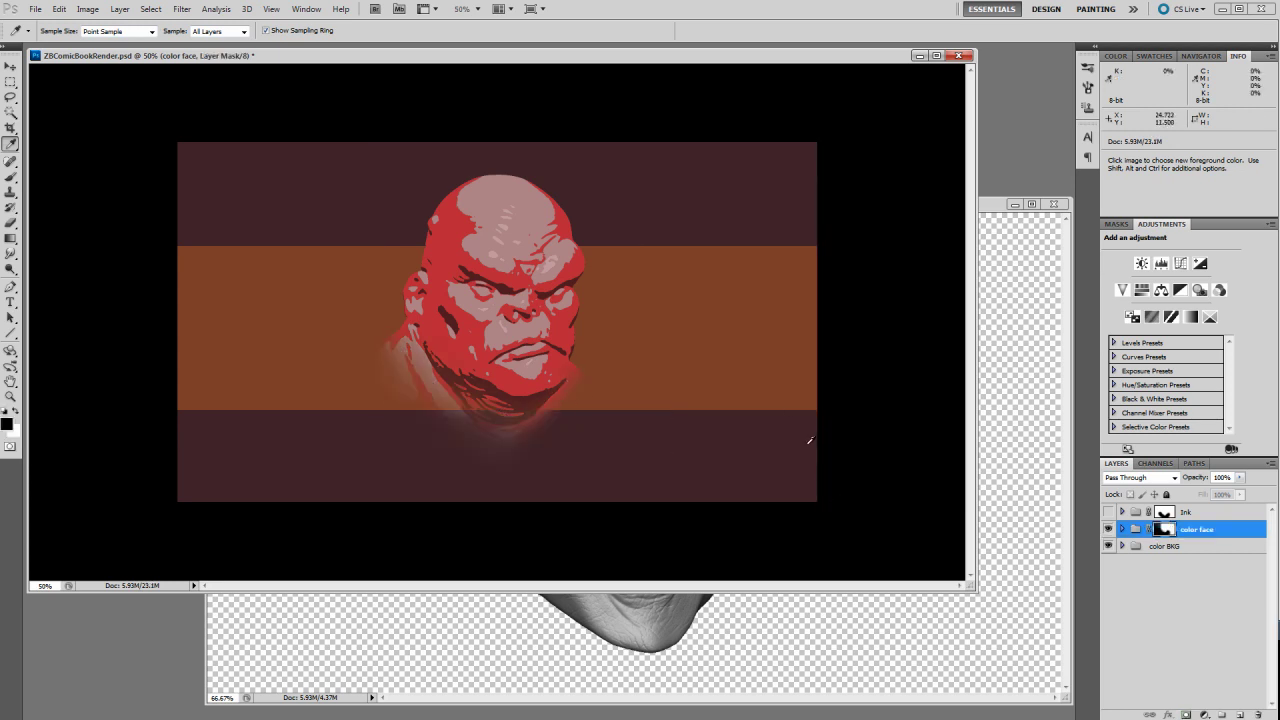
Show and expand the Ink group, and compare the face with and without the core shadow ink layer, leaving that layer visible
left_click(1107, 512)
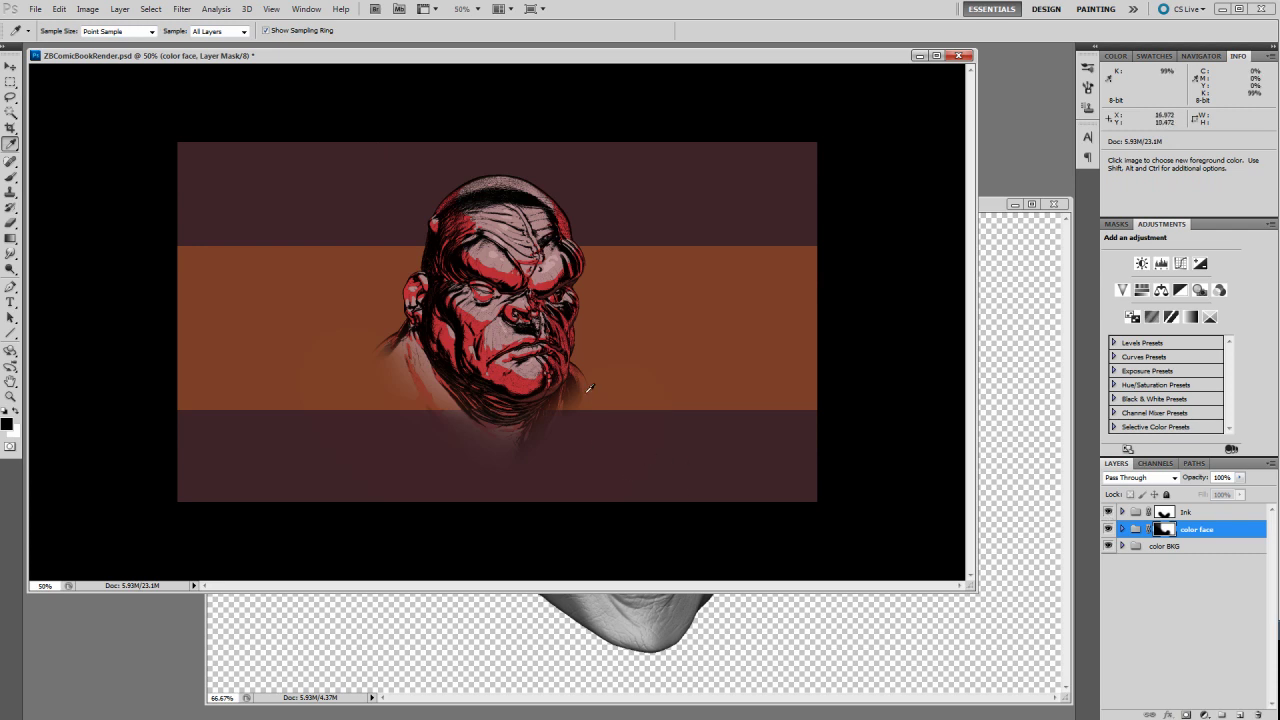
left_click(1122, 512)
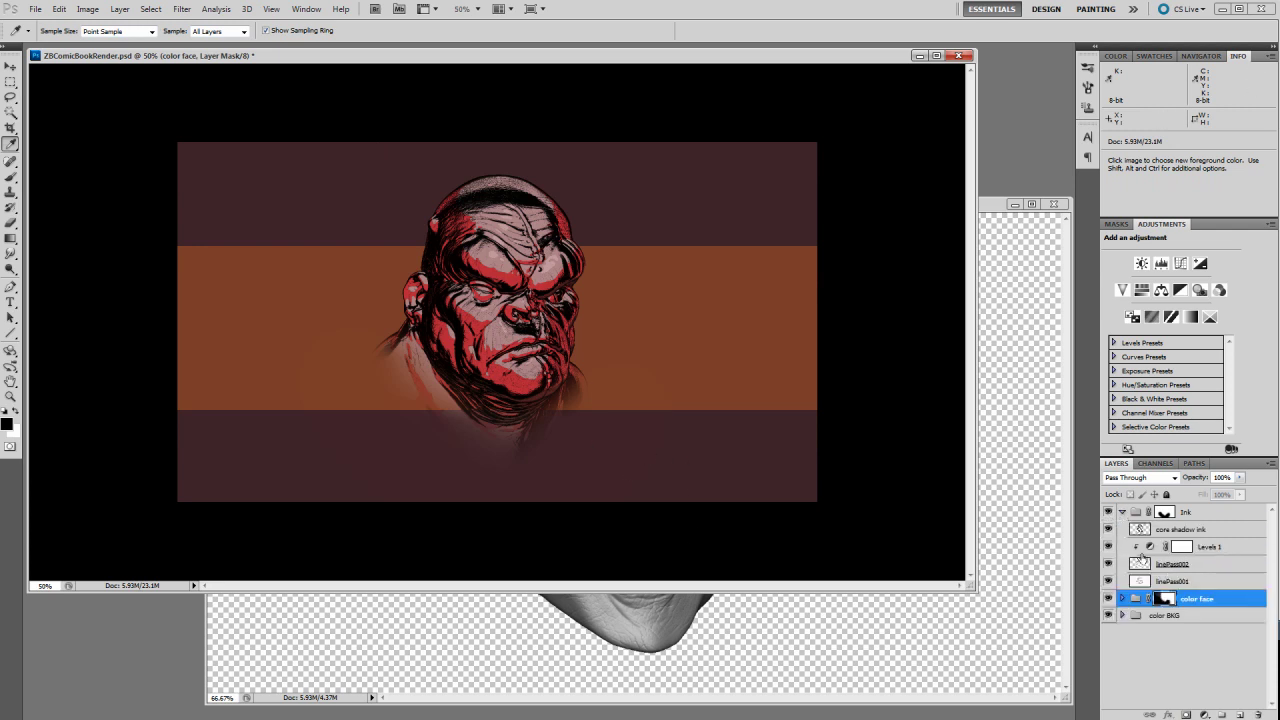
left_click(1107, 529)
left_click(1107, 529)
left_click(1107, 529)
left_click(1107, 529)
left_click(1107, 529)
left_click(1107, 529)
left_click(1107, 529)
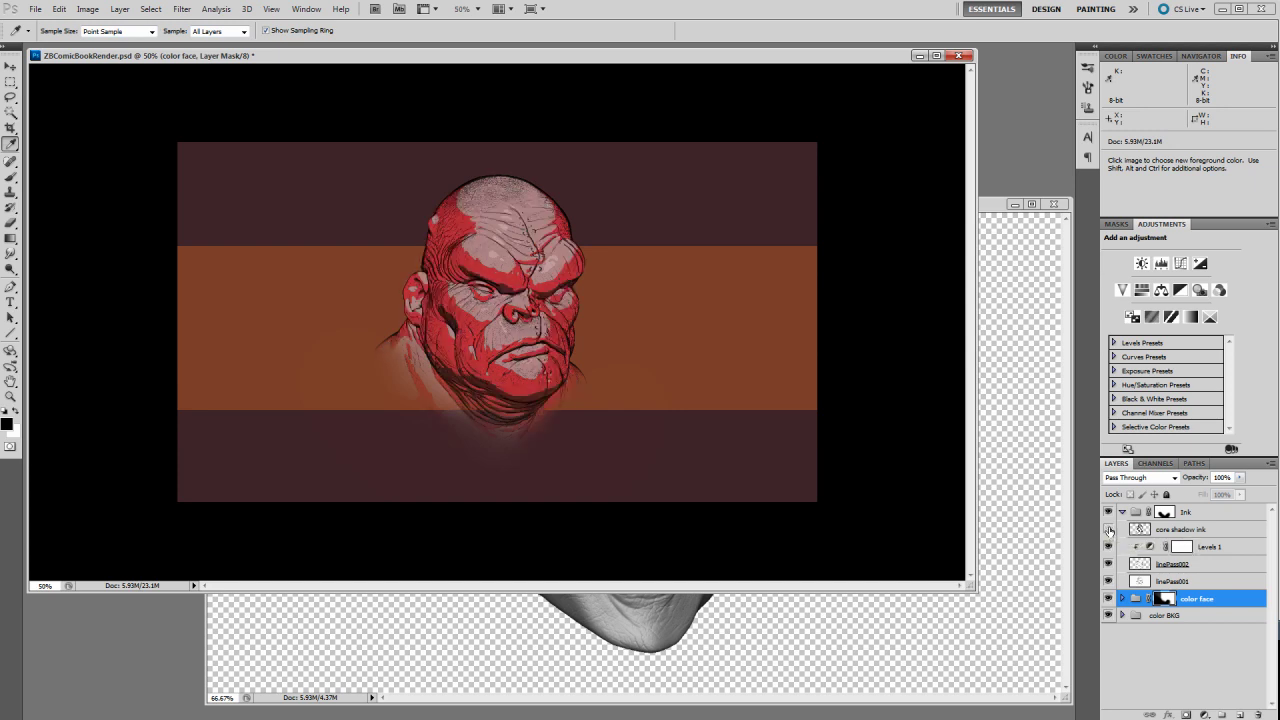
left_click(1107, 529)
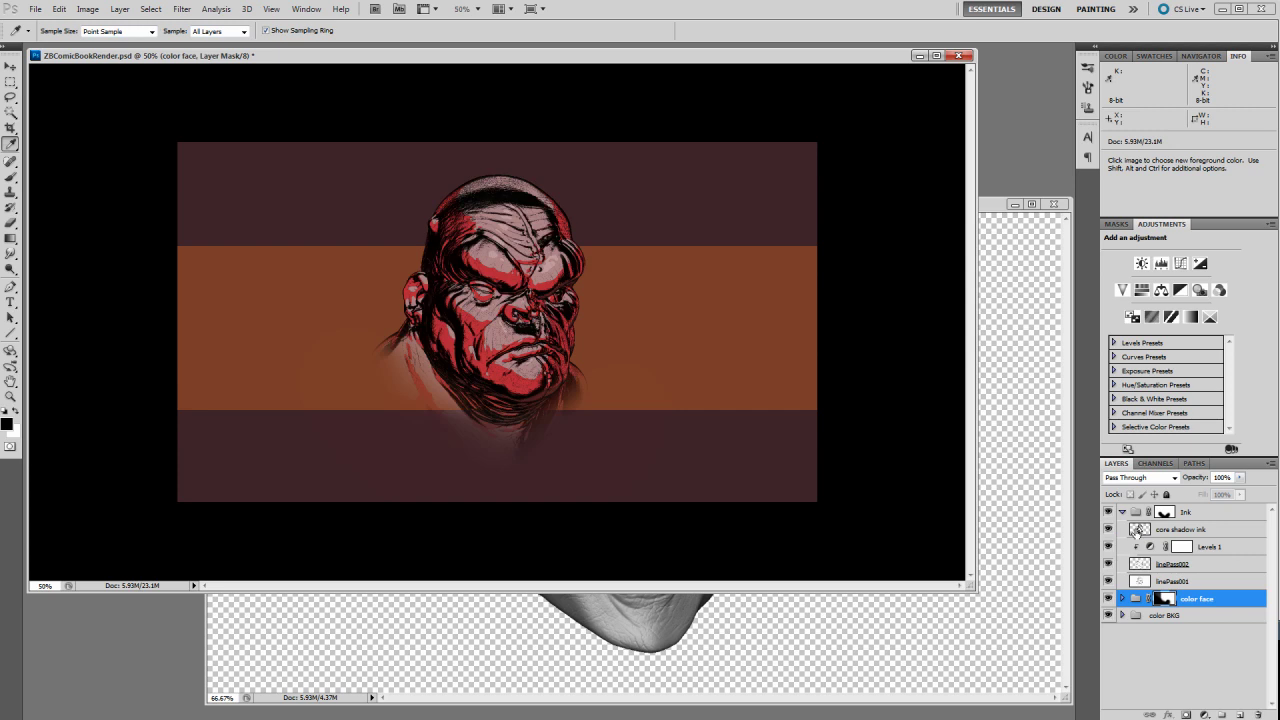
Add a new layer directly beneath core shadow ink in the Ink group and fill it with white
left_click(1139, 530)
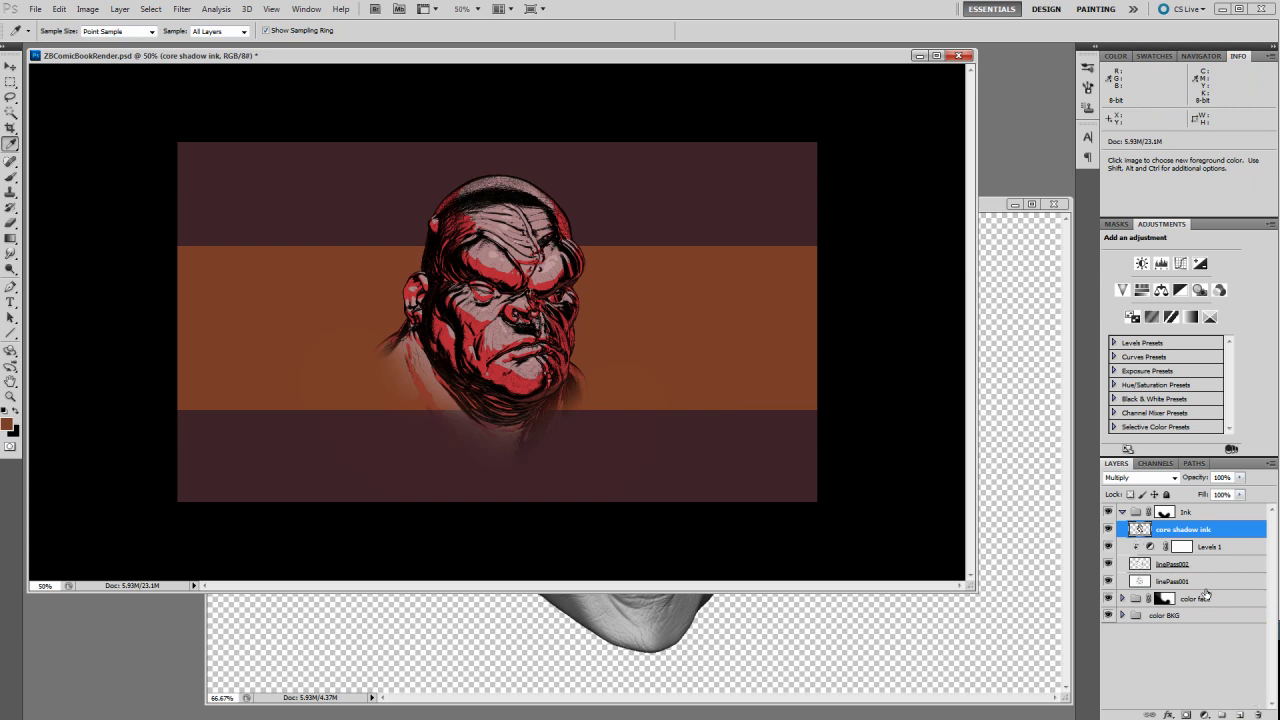
left_click(1240, 715)
left_click_drag(1166, 531, 1173, 555)
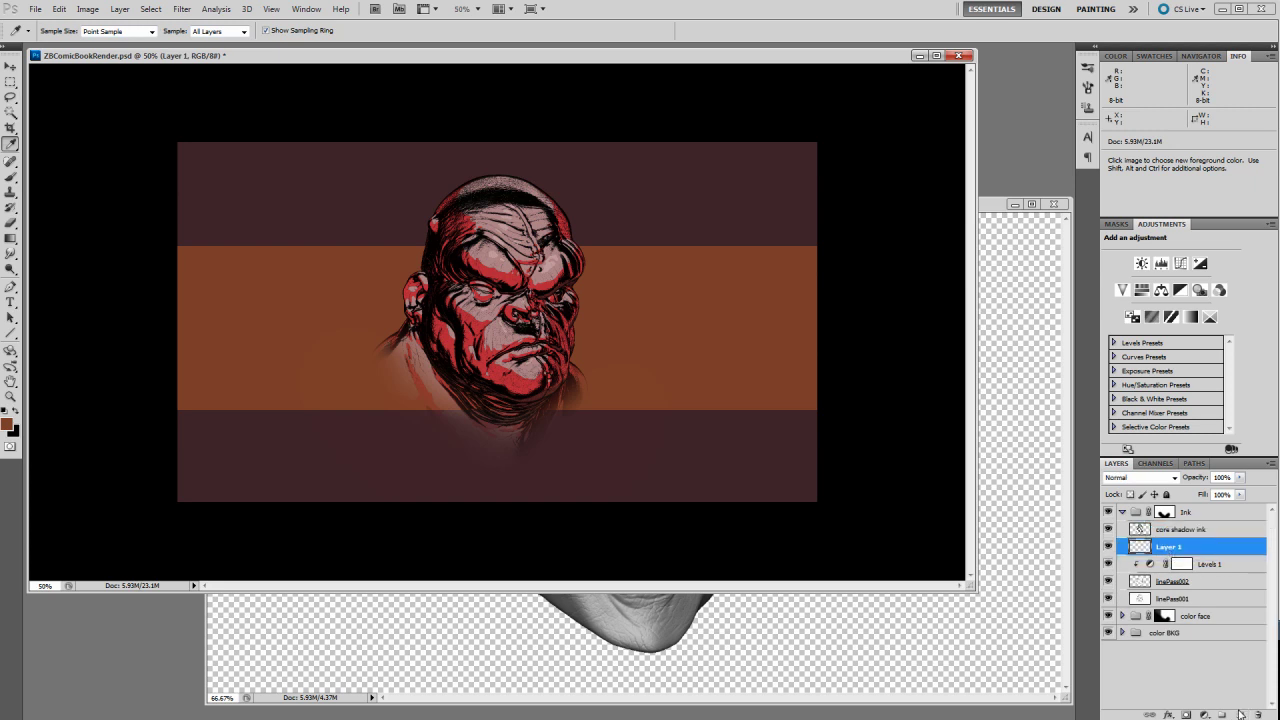
left_click(8, 425)
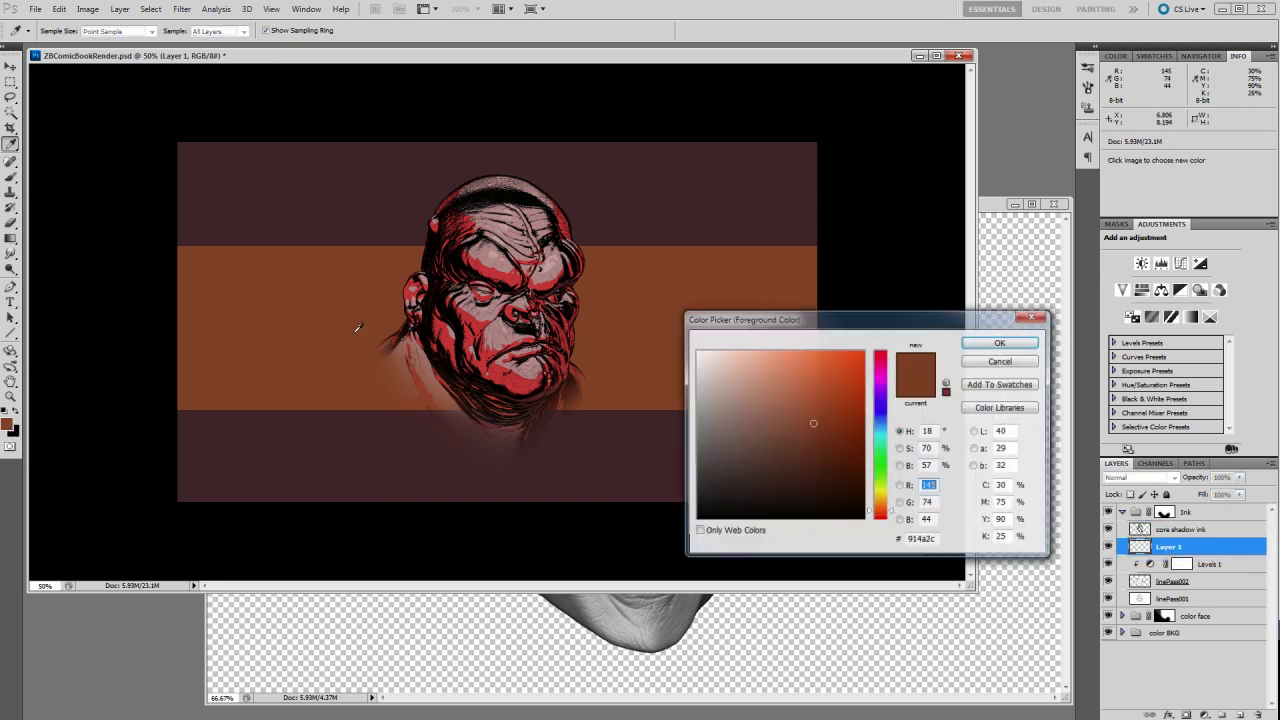
left_click(697, 352)
left_click(992, 344)
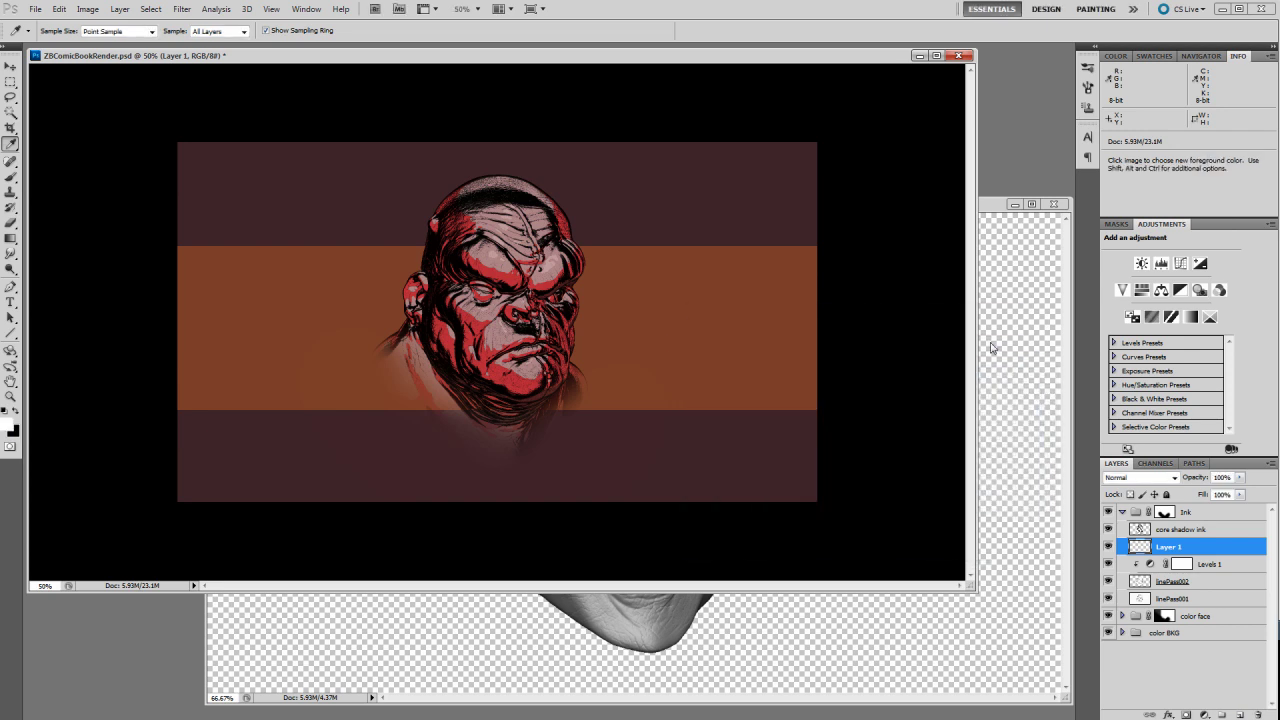
key("alt+BackSpace")
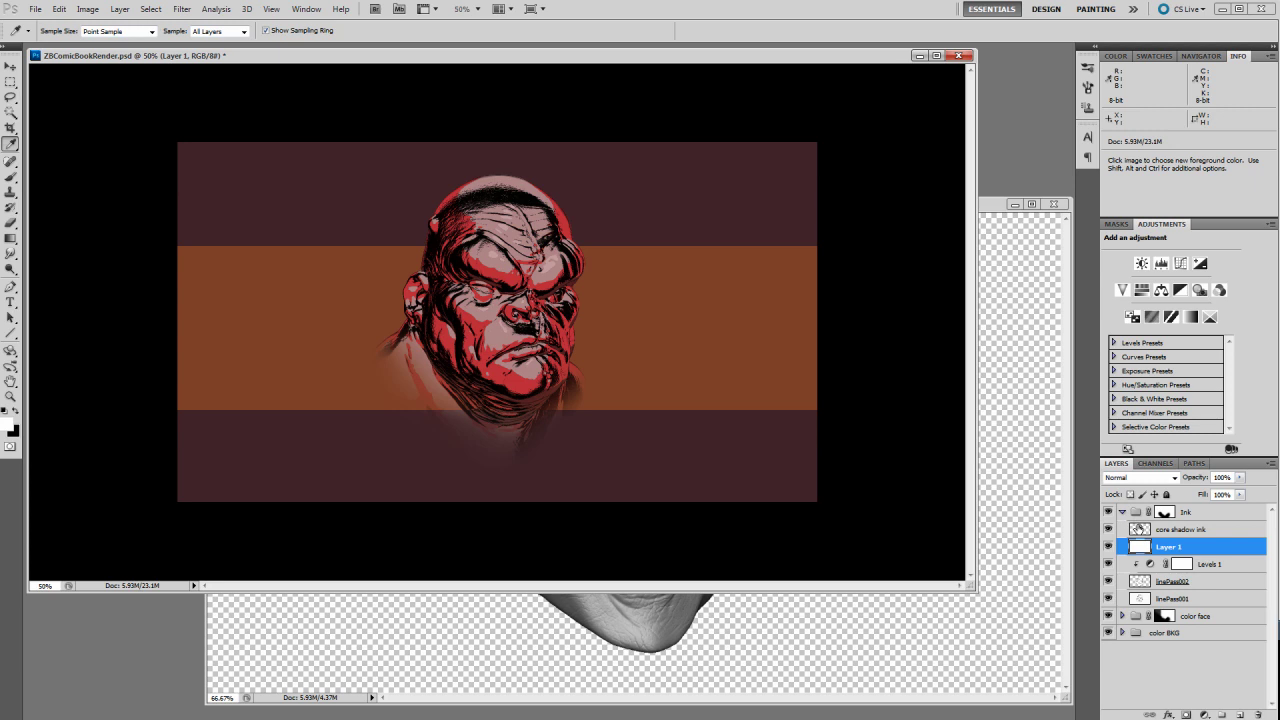
Set the Ink group's blend mode to Normal and disable its layer mask
left_click(1136, 514)
left_click(1138, 477)
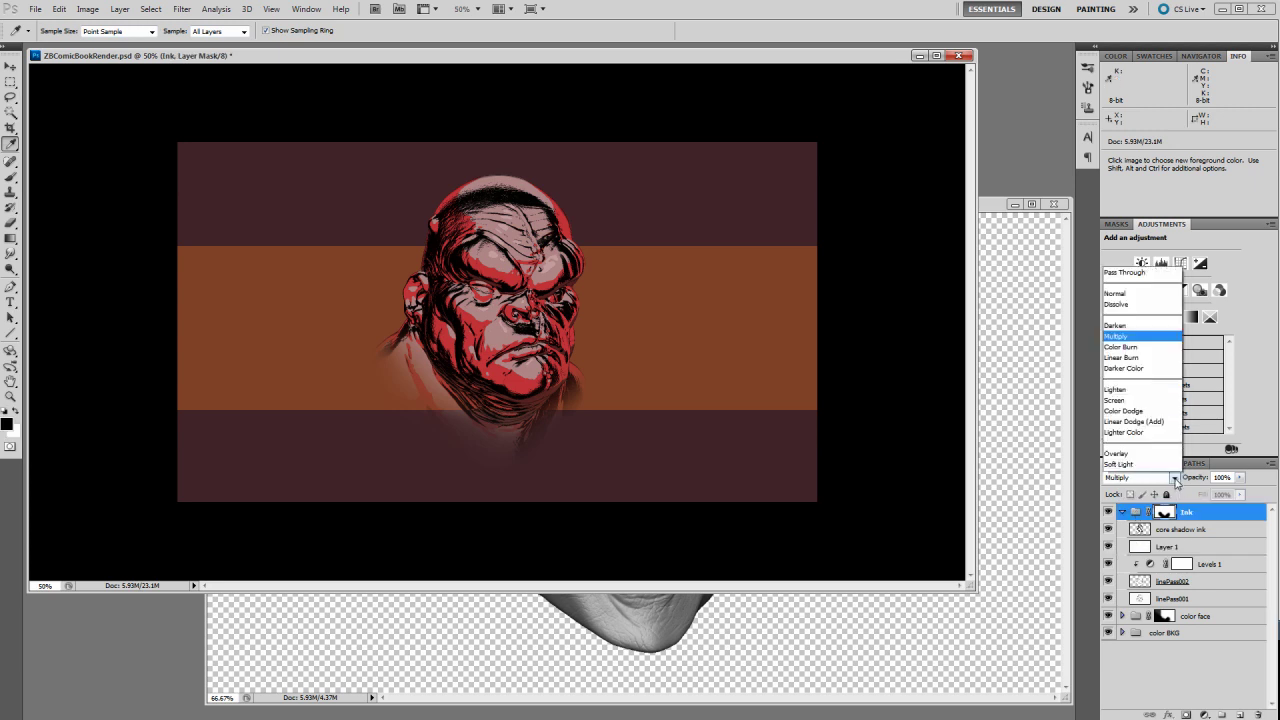
left_click(1137, 135)
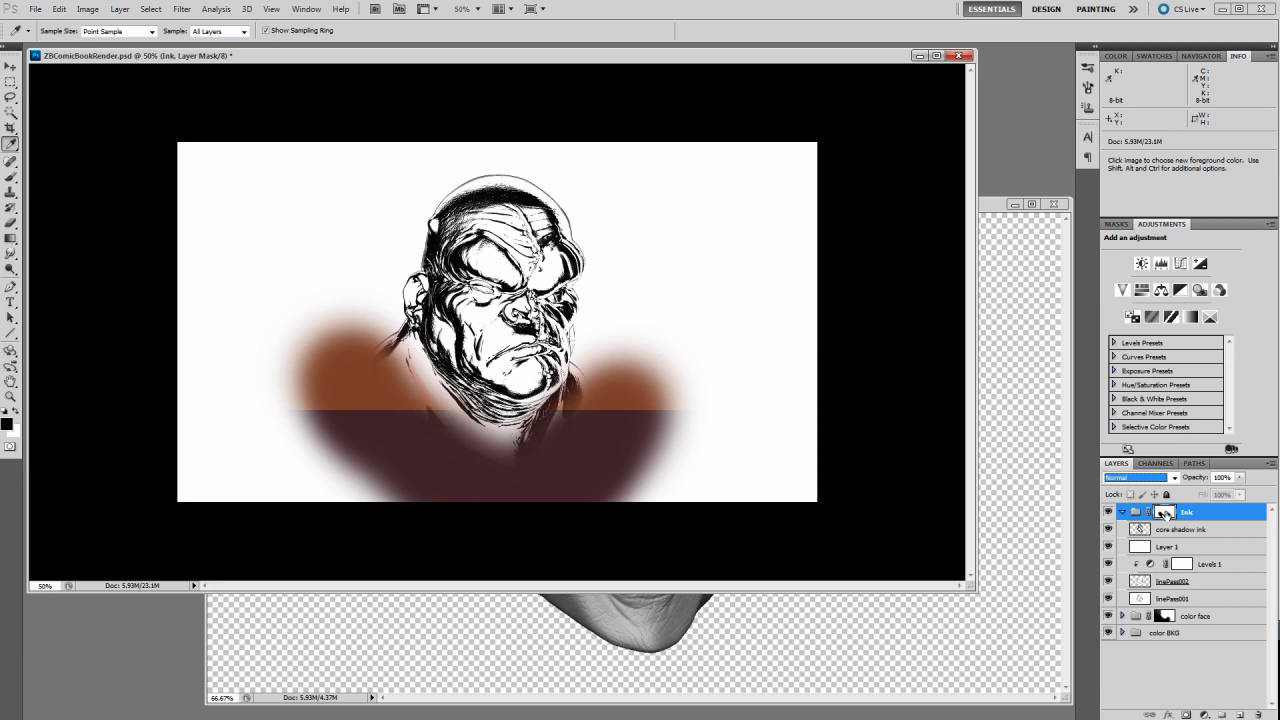
left_click(1165, 514, "shift")
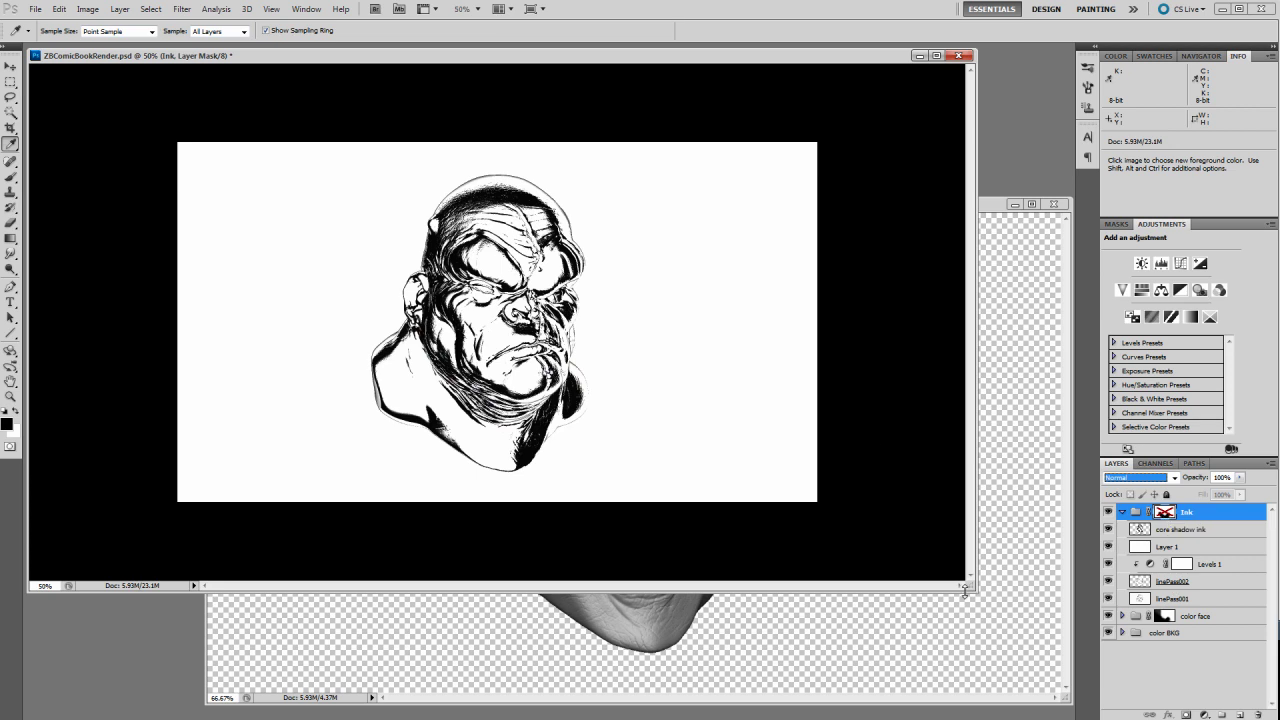
Enlarge the document window, select the whole canvas and stamp the visible black-and-white ink artwork into a new layer above the Ink group
left_click_drag(968, 587, 1057, 658)
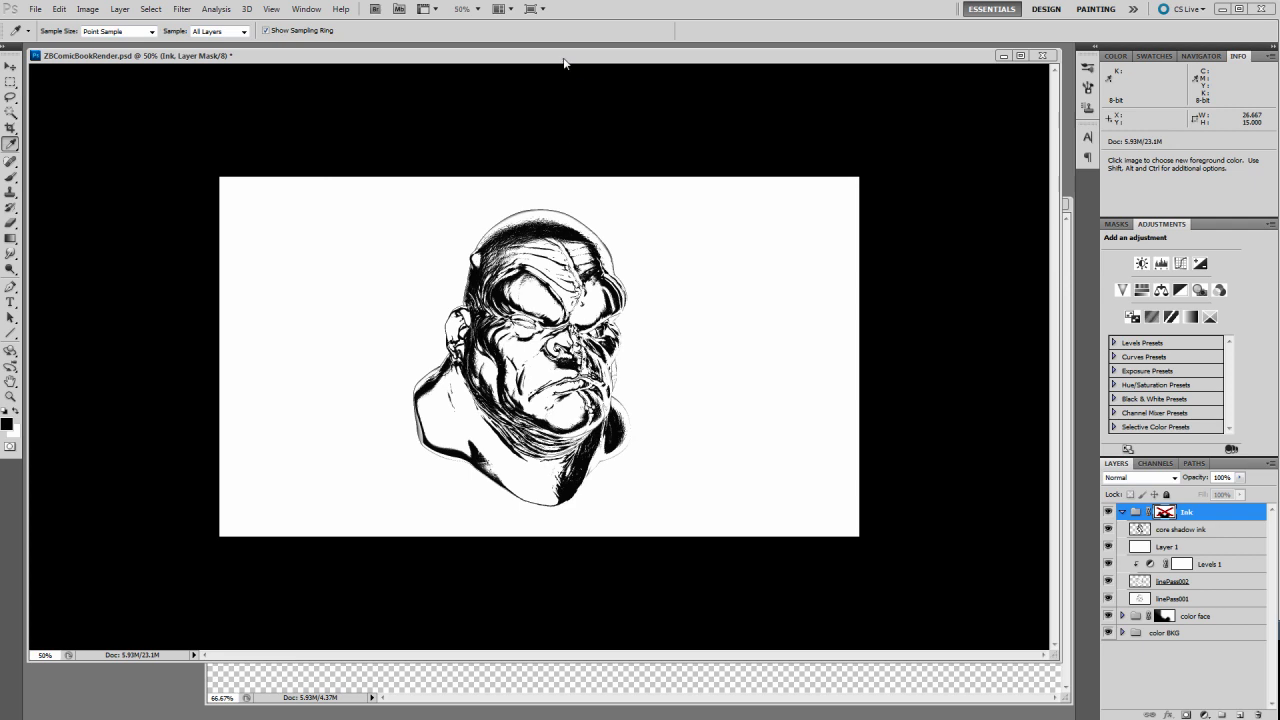
key("ctrl+a")
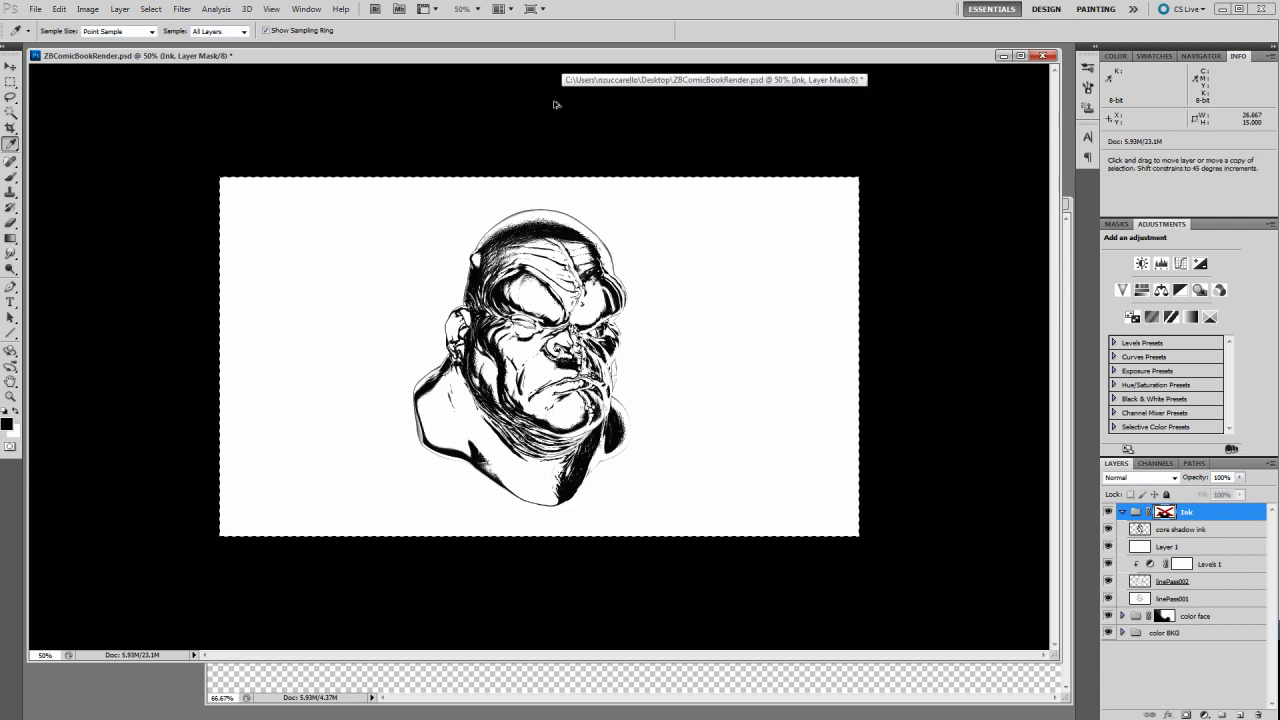
key("ctrl+shift+alt+e")
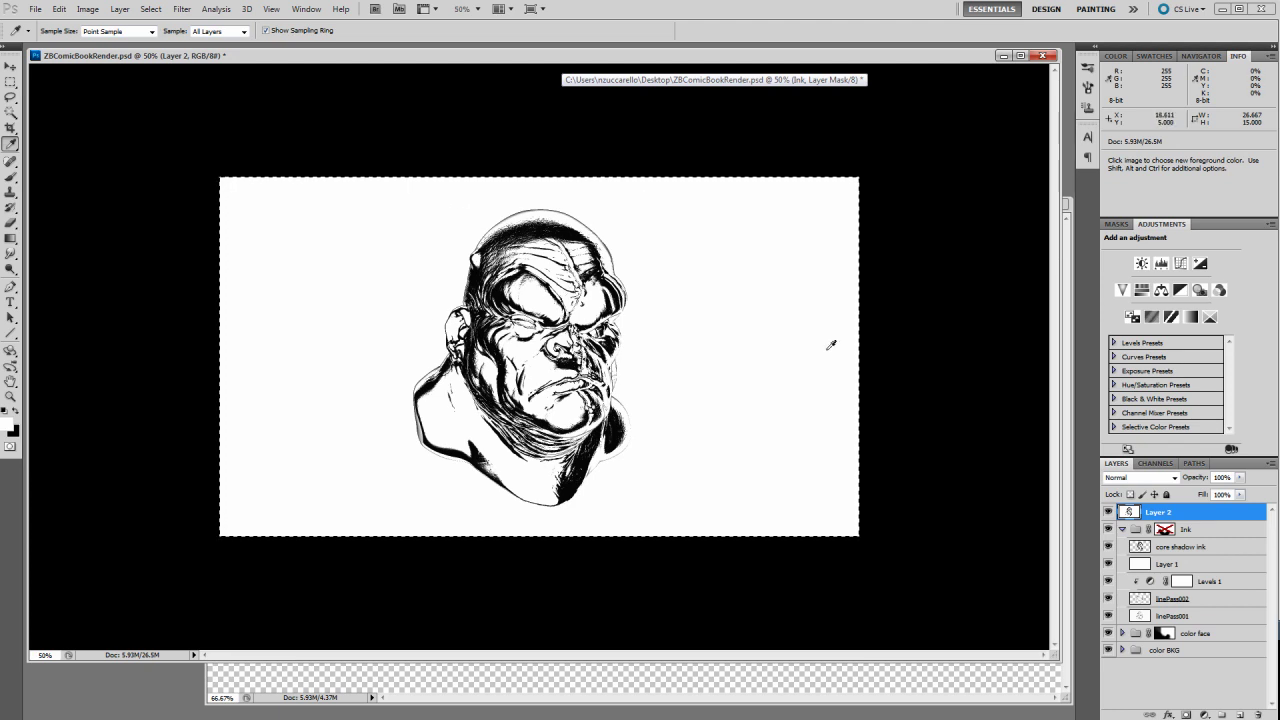
Save the full-canvas selection as a new alpha channel and paste the black-and-white ink artwork into it
key("ctrl")
key("ctrl+d")
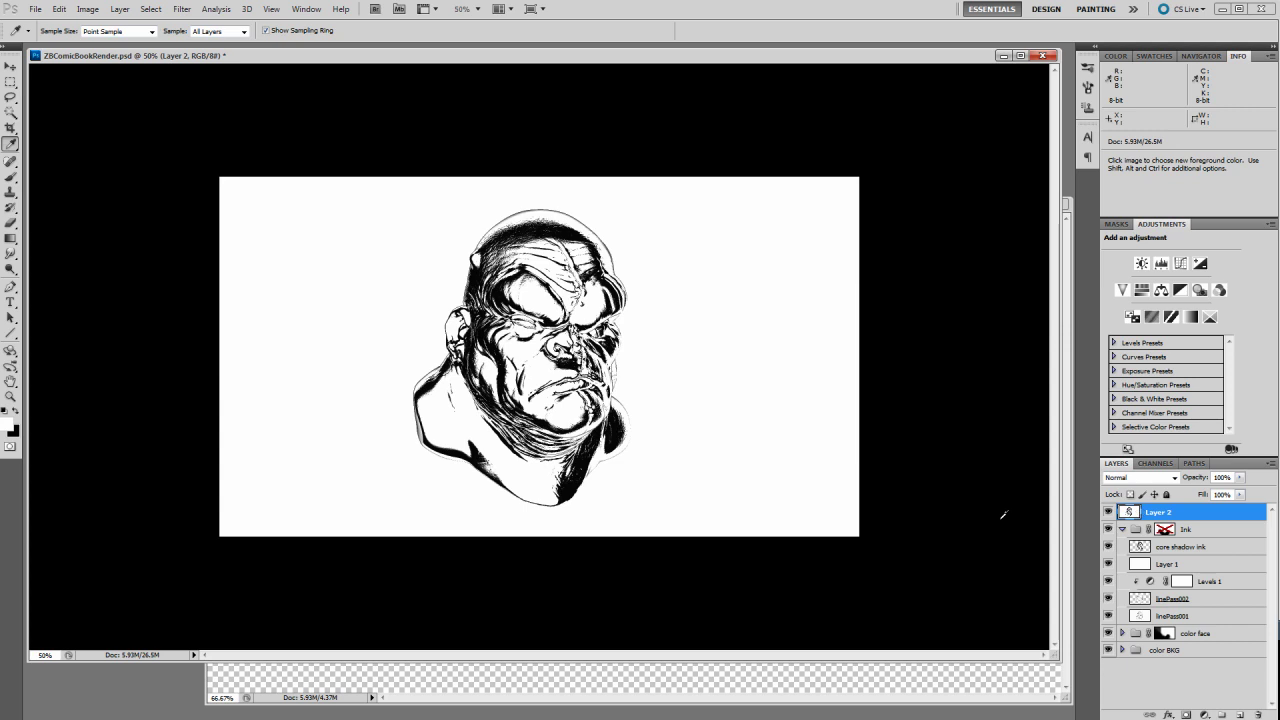
left_click(1124, 507, "ctrl")
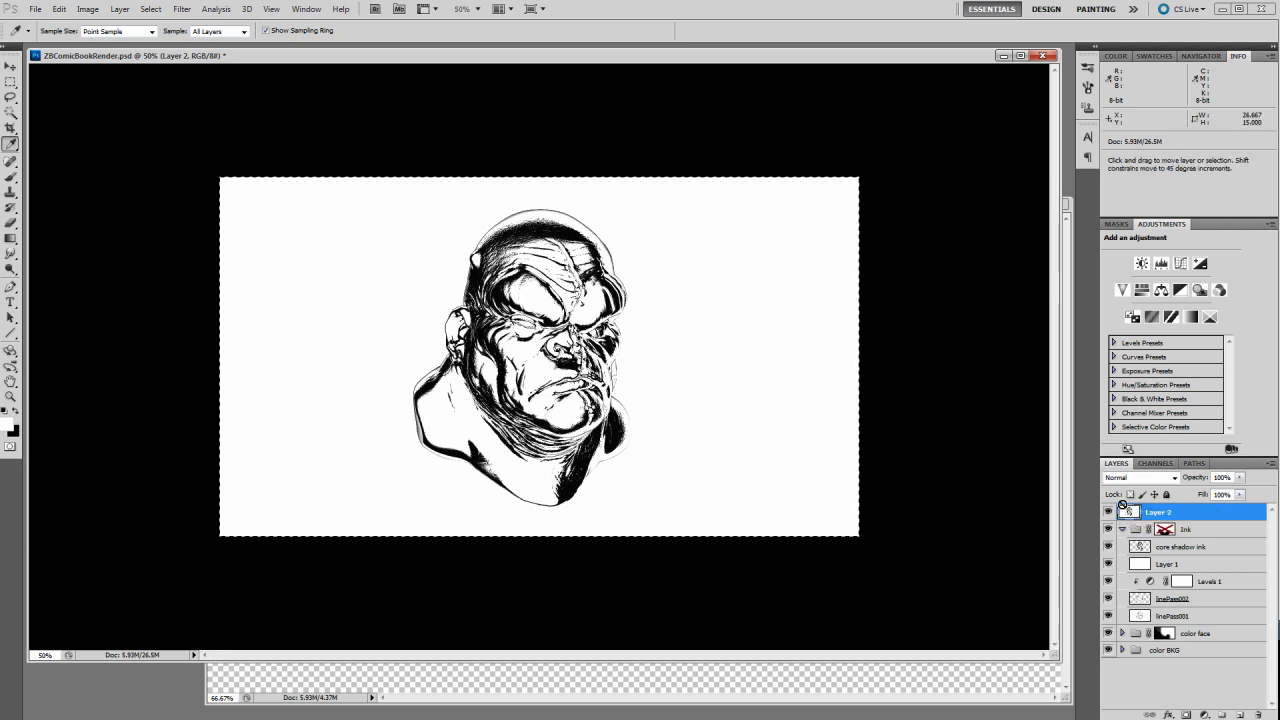
left_click(1155, 464)
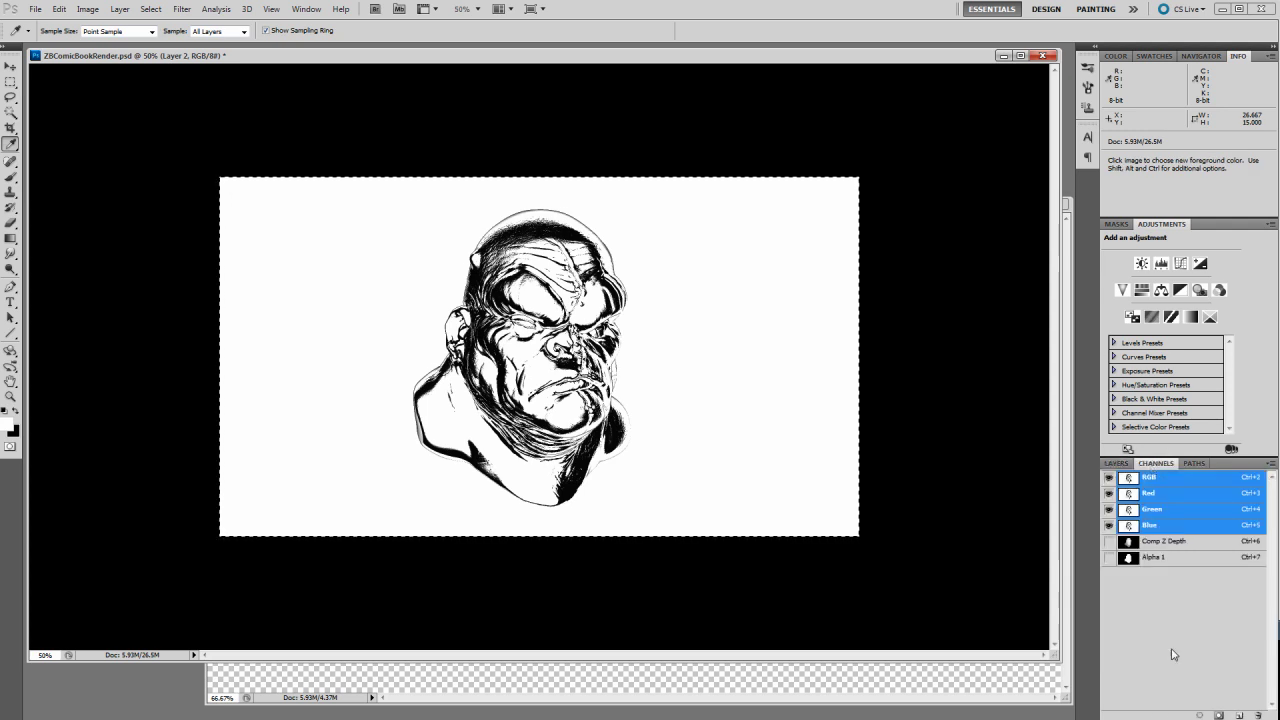
left_click(1218, 715)
left_click(1128, 574)
key("ctrl")
key("ctrl+v")
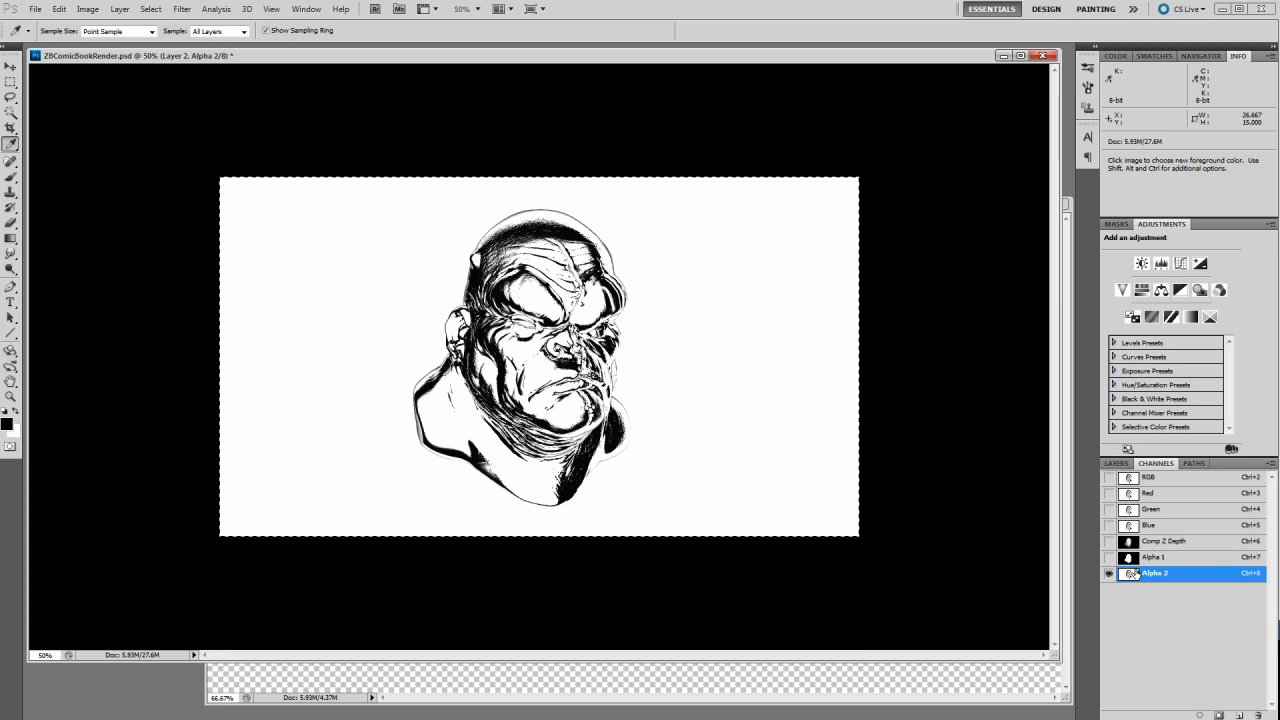
Clear the selection and invert the Alpha 2 channel, making the ink lines white on black
left_click(1116, 464)
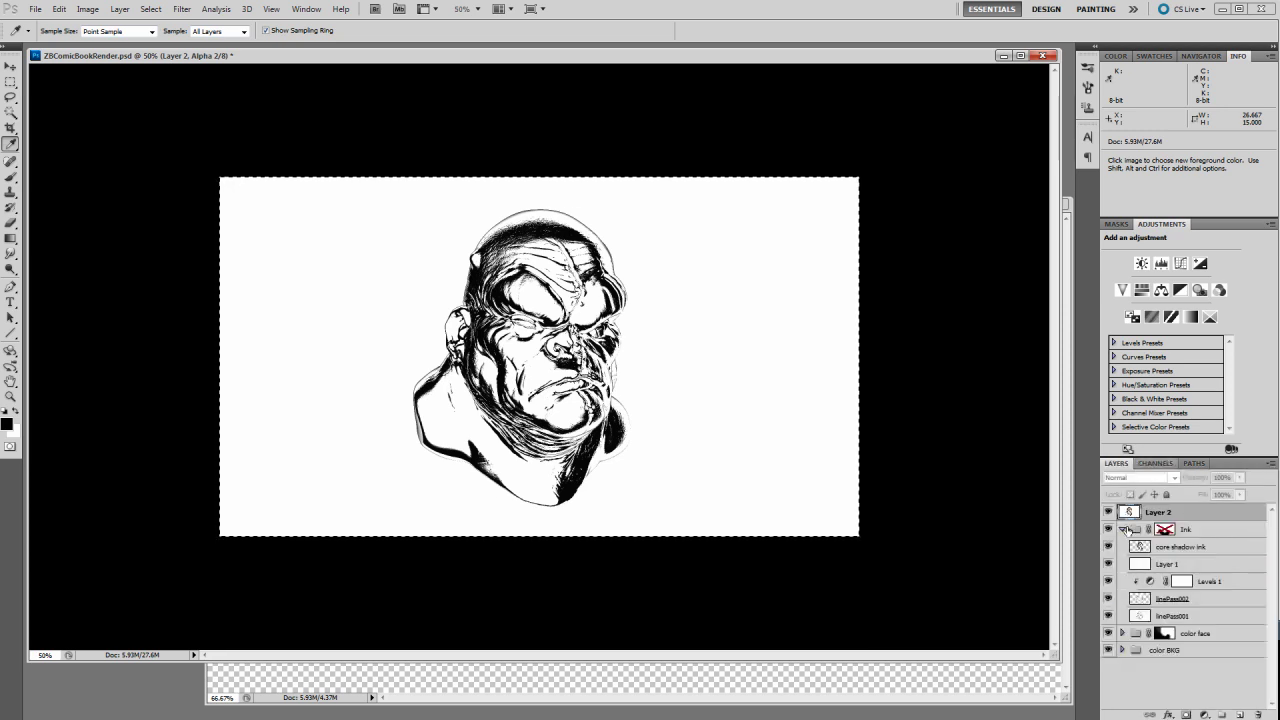
left_click(1107, 512)
left_click(1108, 512)
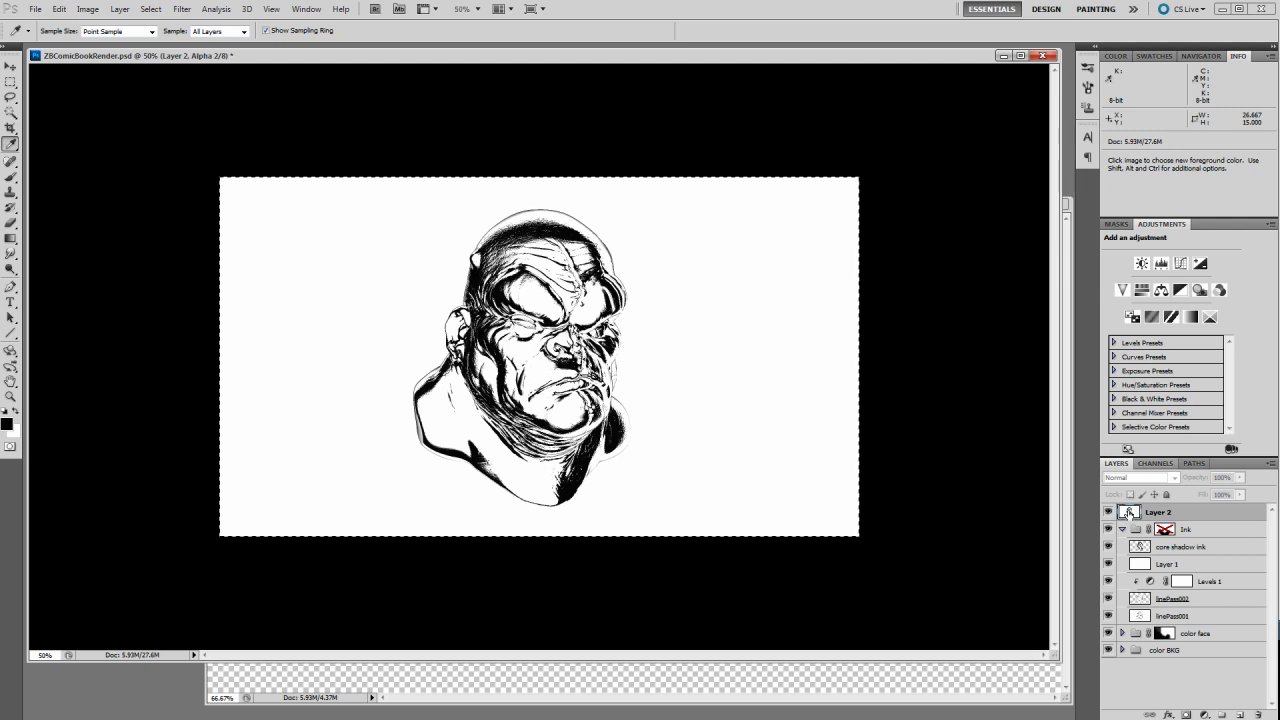
left_click(1157, 464)
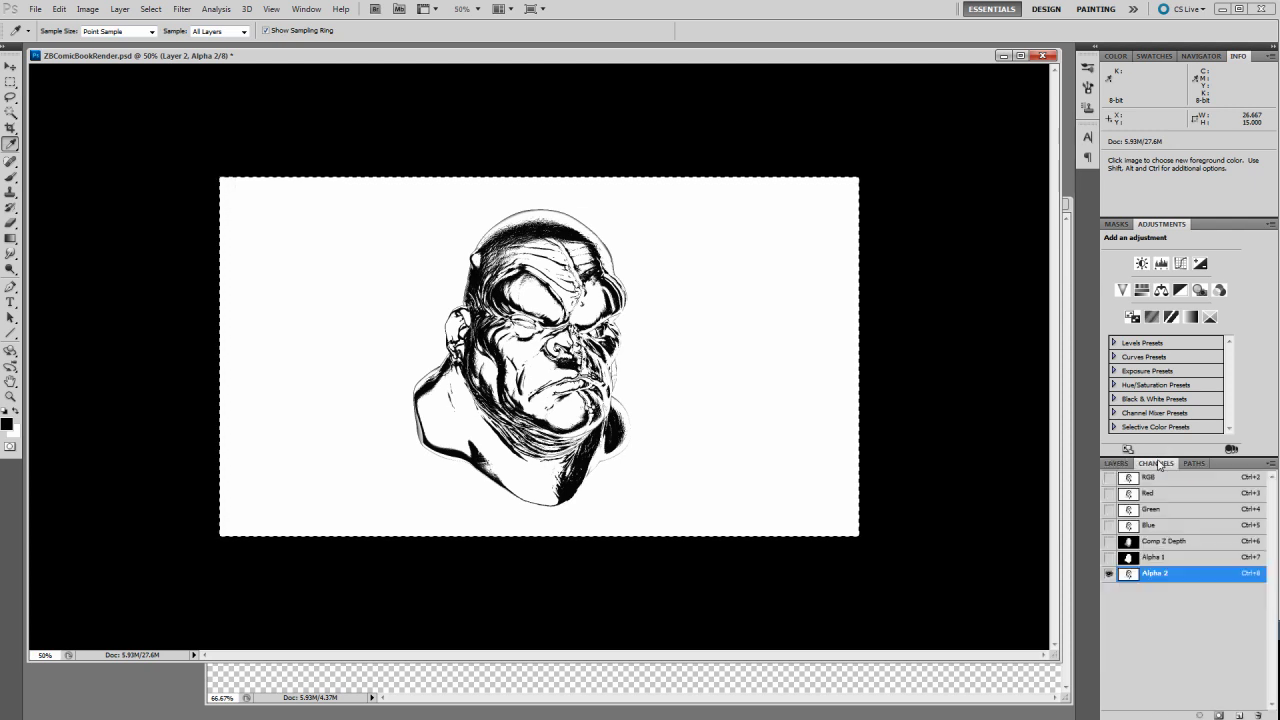
left_click(1128, 575, "ctrl")
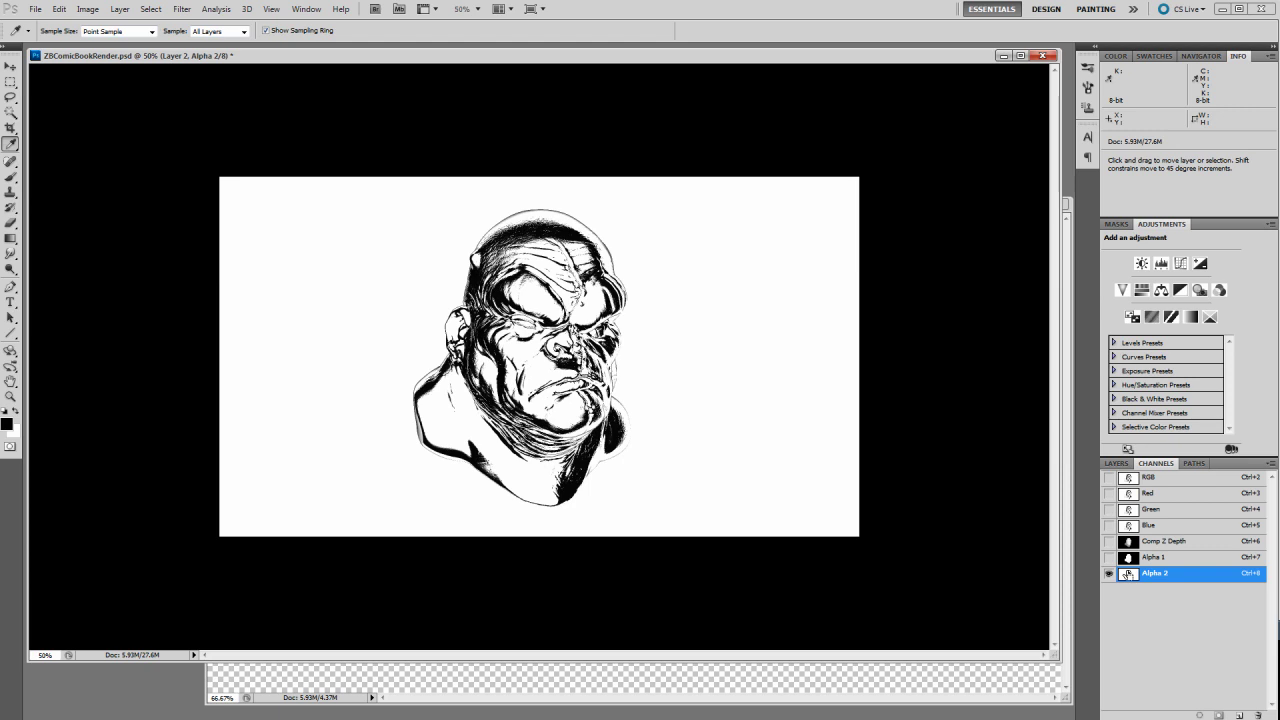
key("ctrl+i")
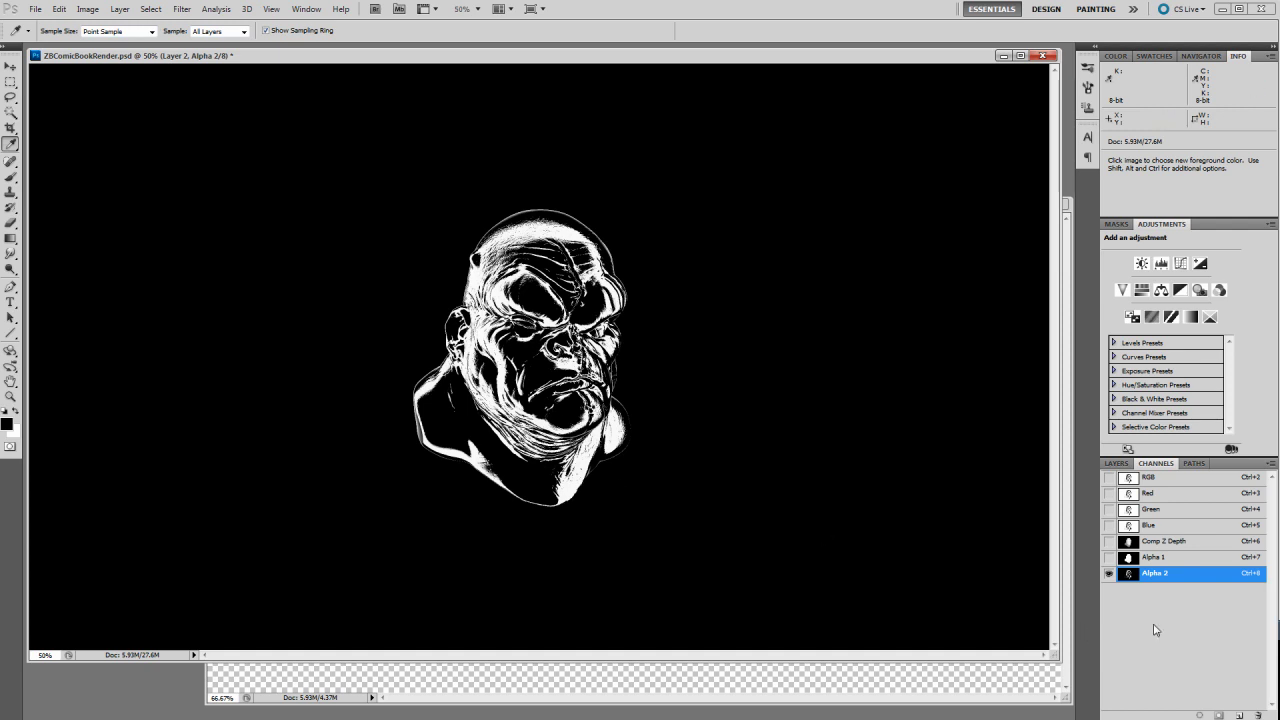
Load Alpha 2 as a selection and create a solid color fill layer from it in red d05858 above Layer 2
left_click(1130, 575, "ctrl")
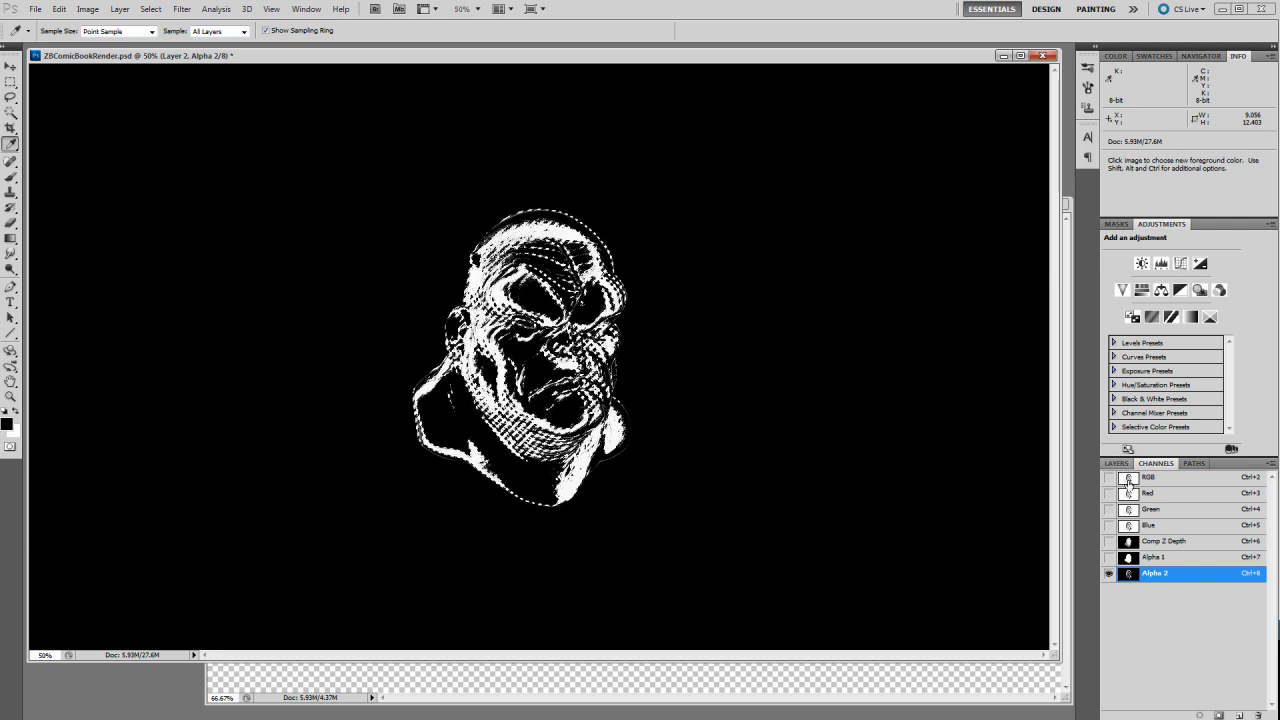
left_click(1160, 477)
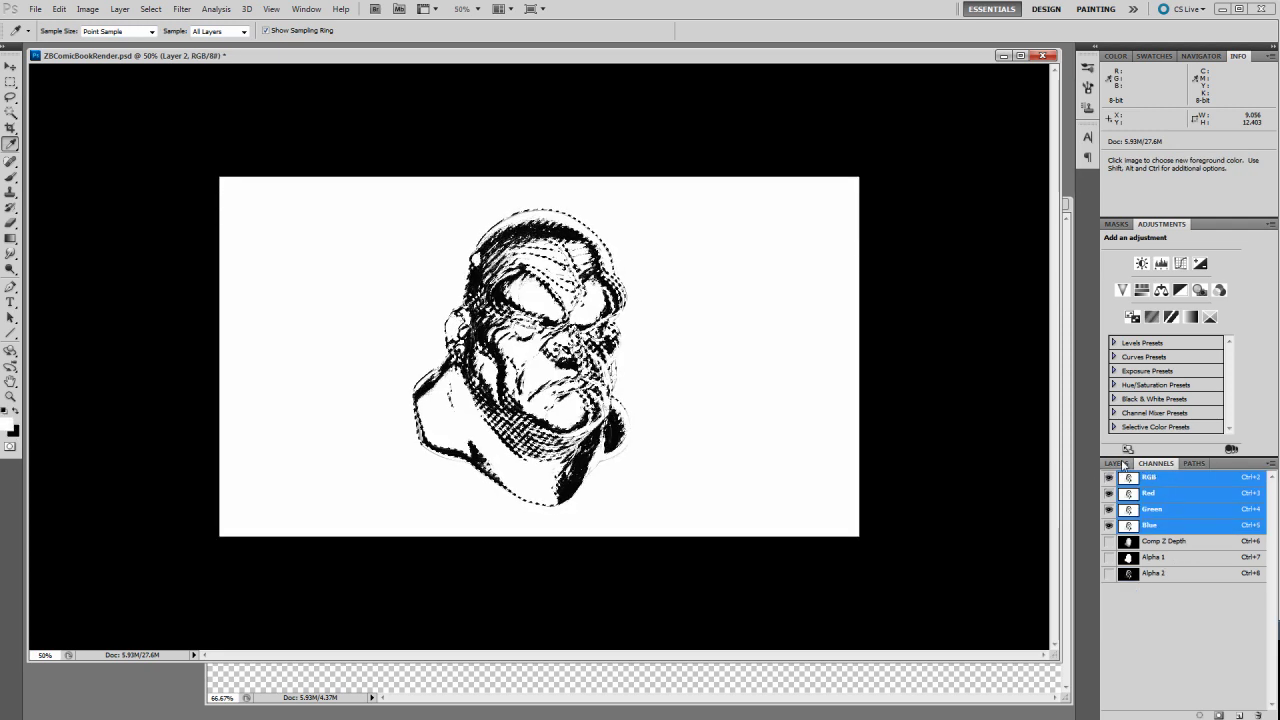
left_click(1116, 463)
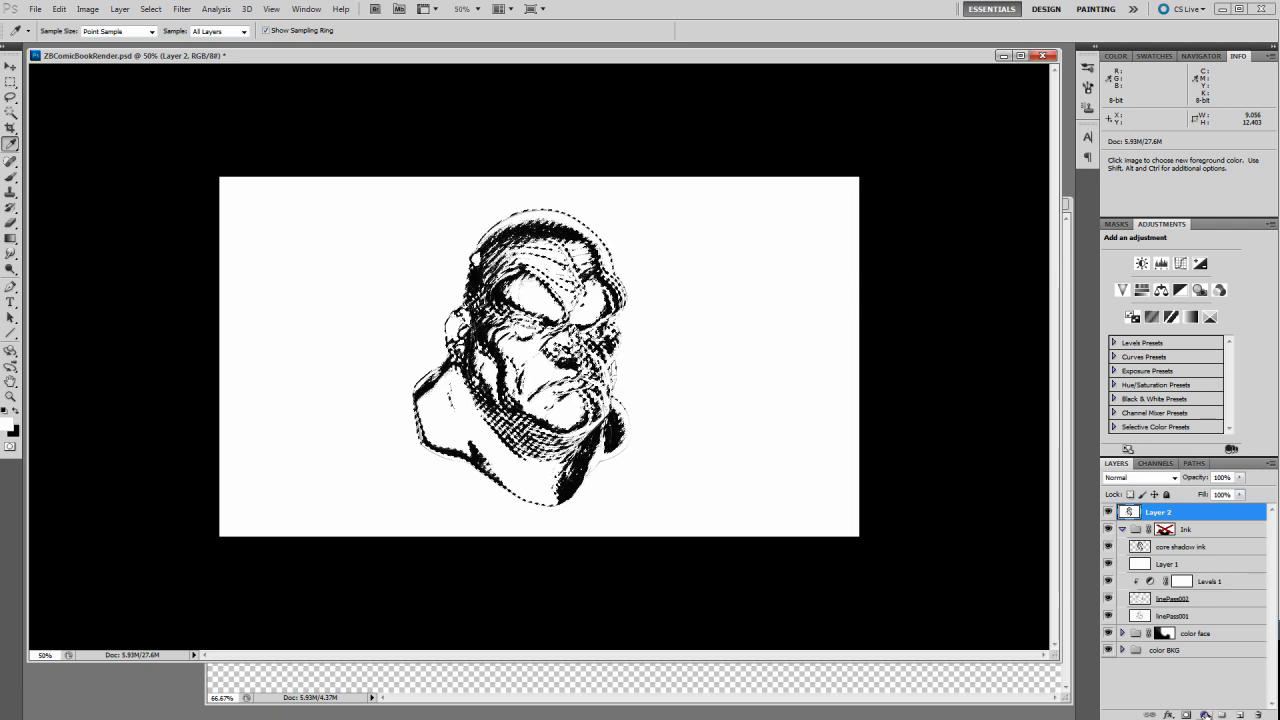
left_click(1205, 715)
left_click(1188, 437)
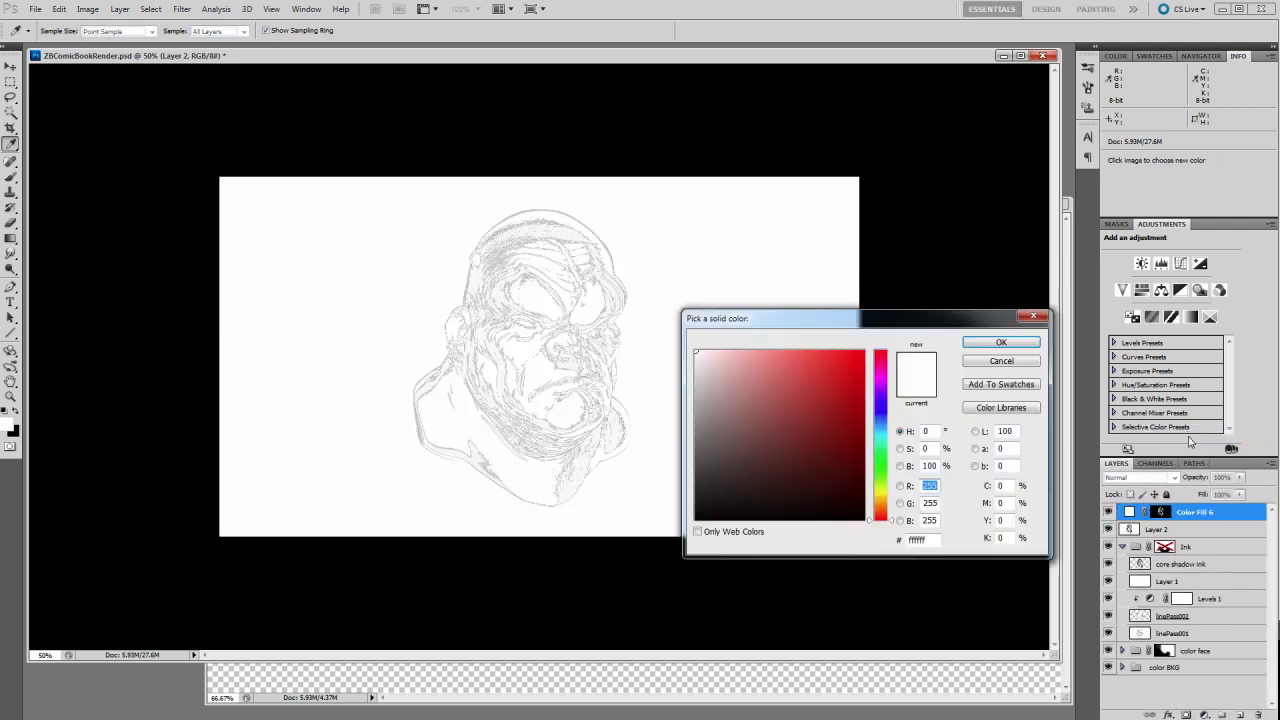
left_click(769, 388)
mouse_move(808, 382)
left_mouse_down()
mouse_move(815, 395)
mouse_move(826, 380)
mouse_move(779, 373)
mouse_move(792, 381)
left_mouse_up()
left_click(993, 344)
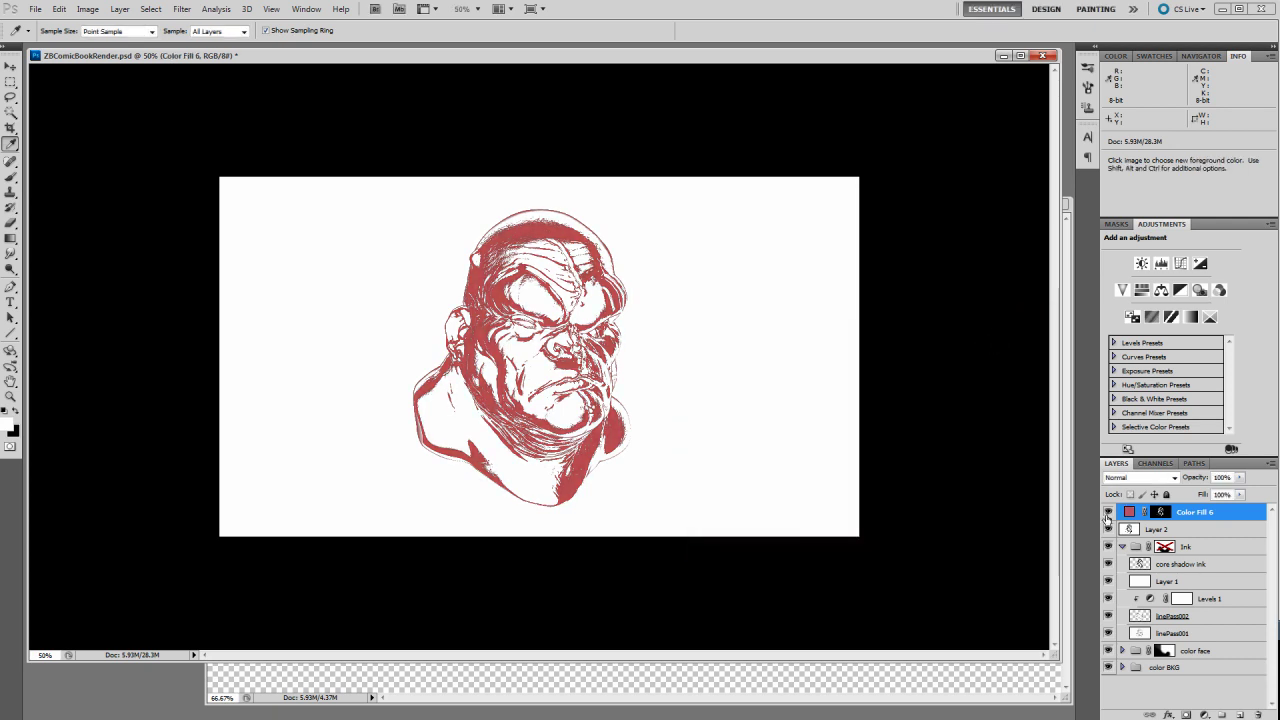
Delete the stamped Layer 2, then collapse and hide the Ink group, leaving the red ink fill visible over the face colors
left_click(1108, 512)
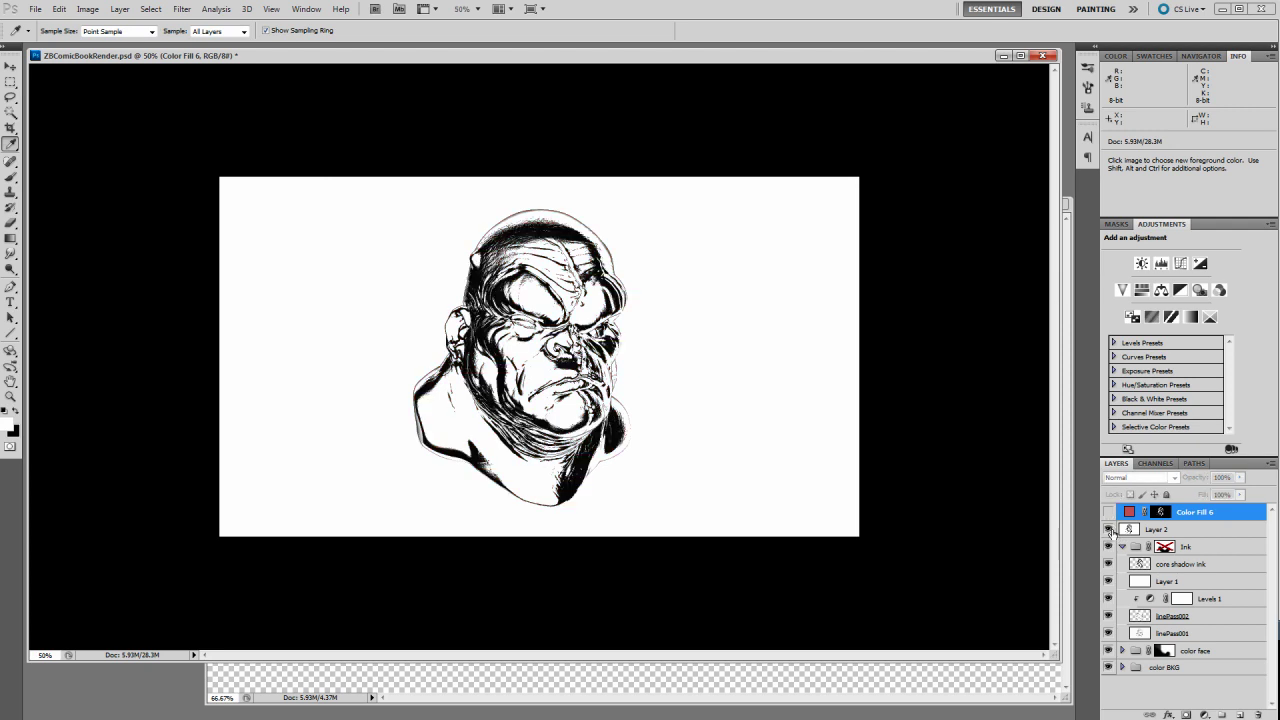
mouse_move(1150, 529)
left_mouse_down()
mouse_move(1200, 680)
mouse_move(1258, 714)
left_mouse_up()
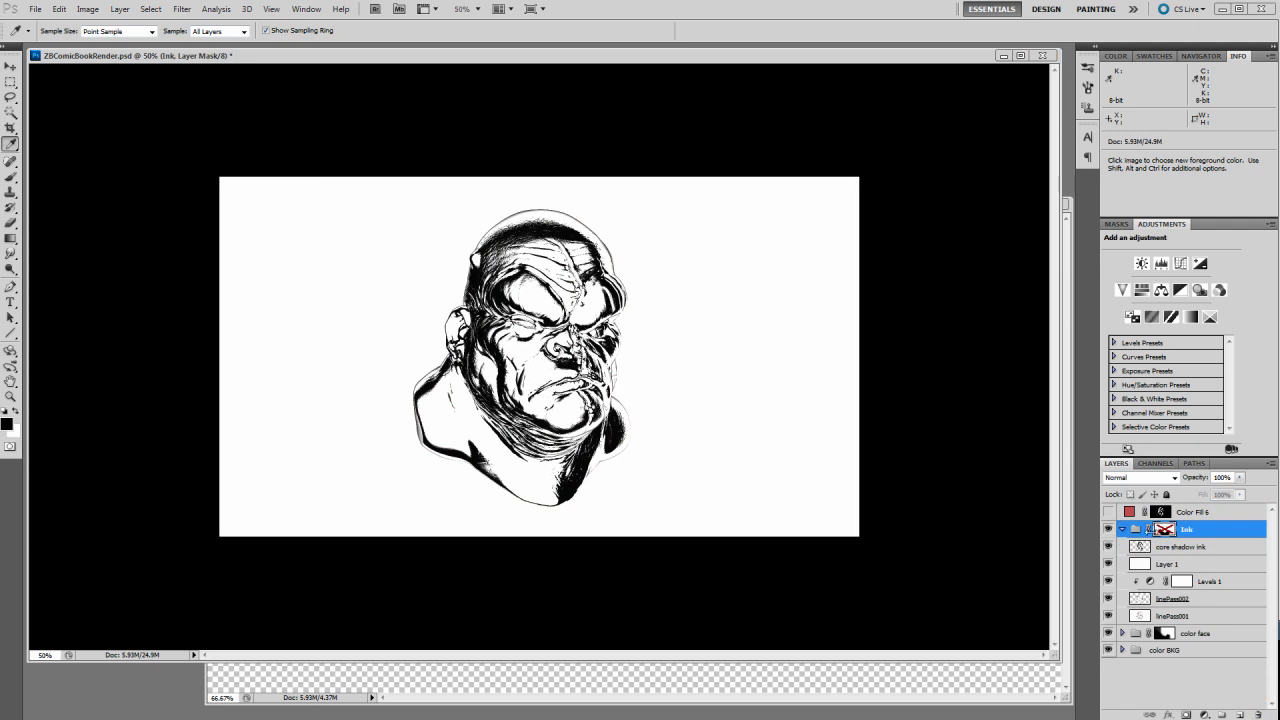
left_click(1122, 529)
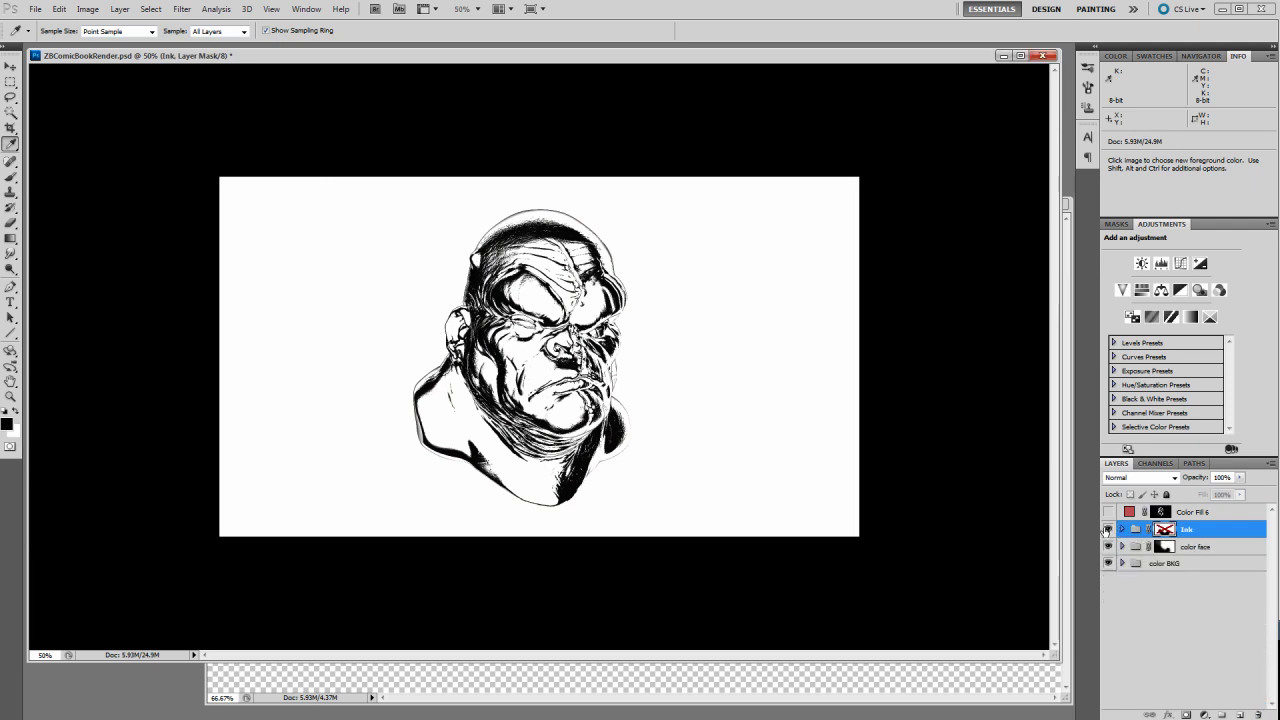
left_click(1107, 529)
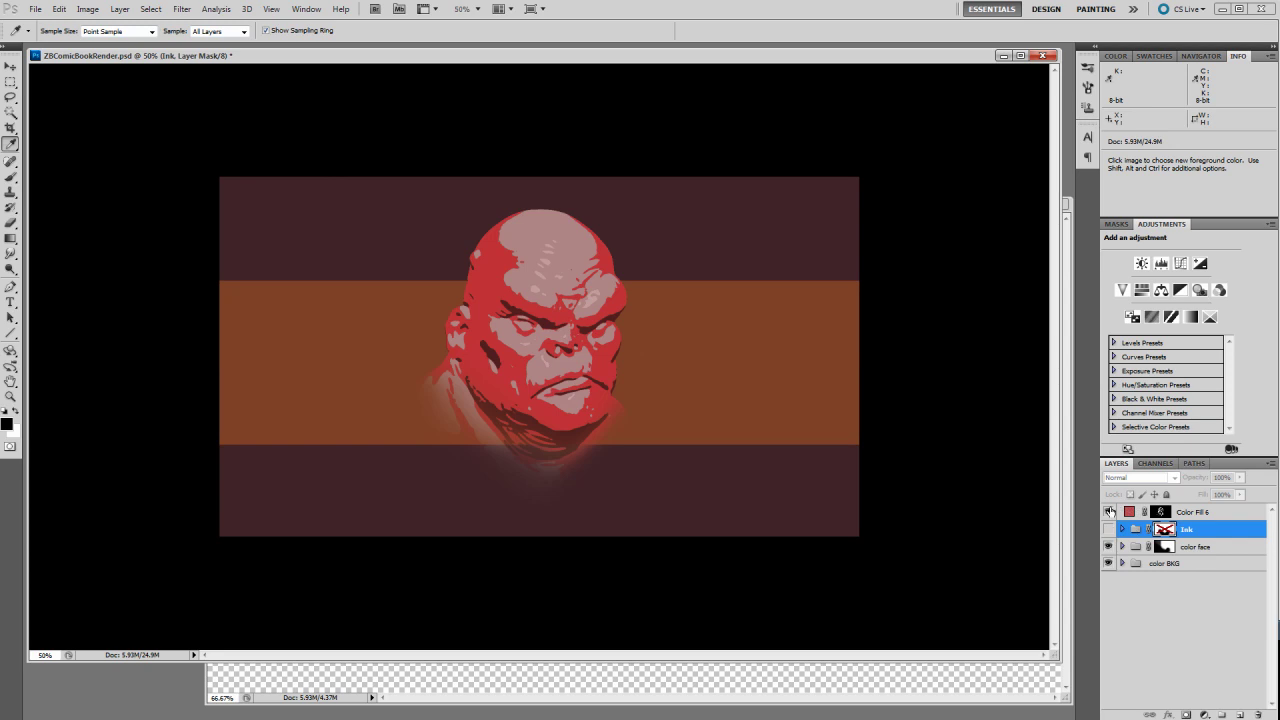
left_click(1108, 511)
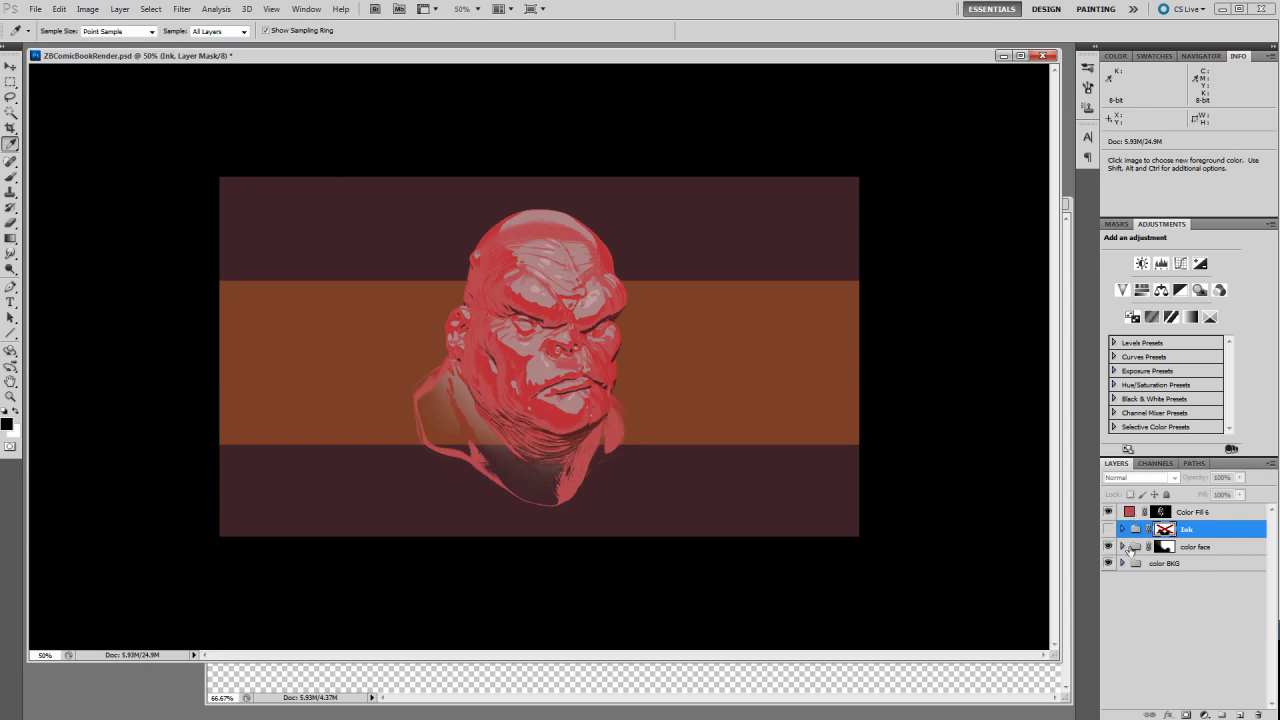
Move Color Fill 6 to the top of the color face group and change its color to dark red 4b2020
left_click(1123, 547)
left_click_drag(1145, 514, 1160, 556)
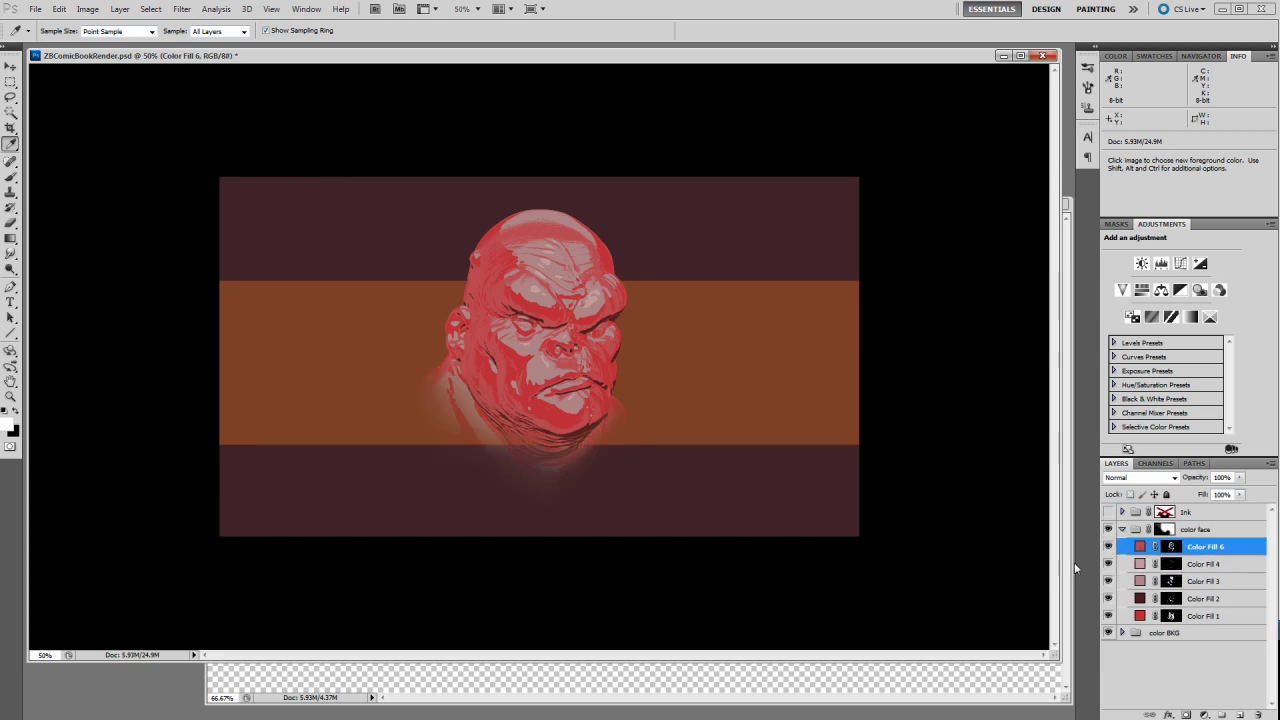
double_click(1141, 547)
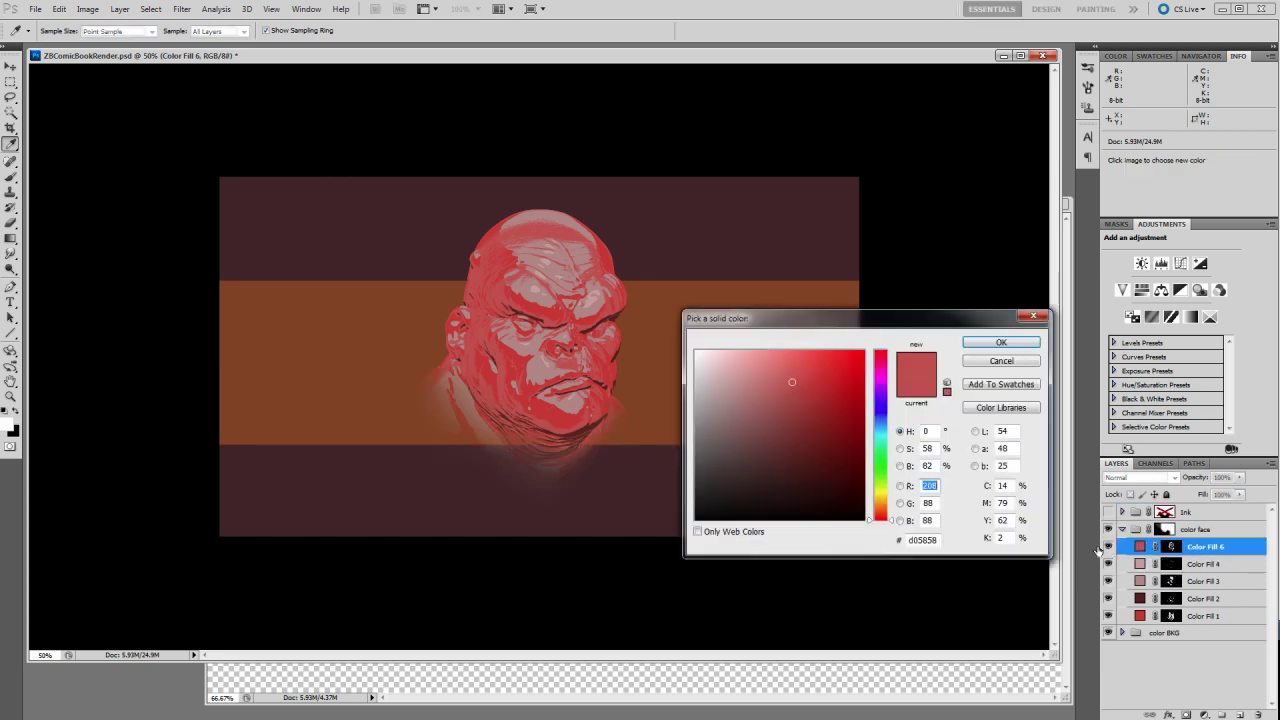
left_click(783, 437)
mouse_move(790, 463)
left_mouse_down()
mouse_move(791, 451)
mouse_move(792, 470)
left_mouse_up()
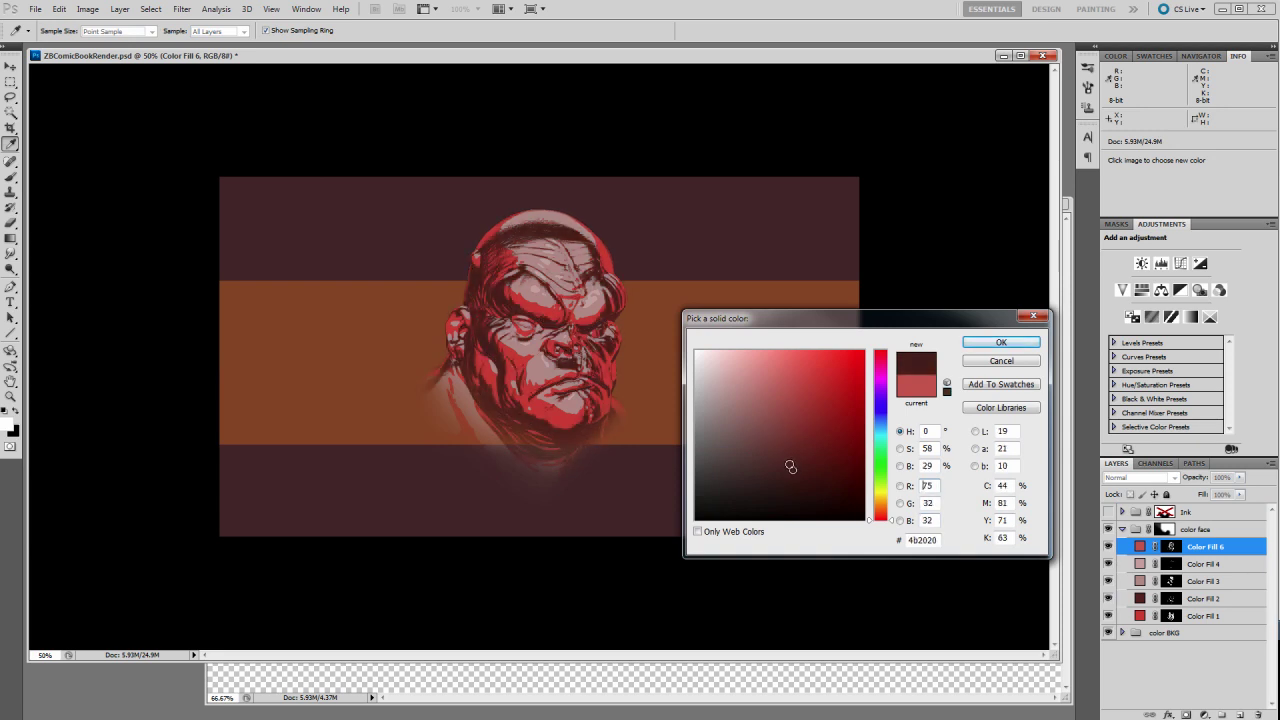
left_click(1006, 346)
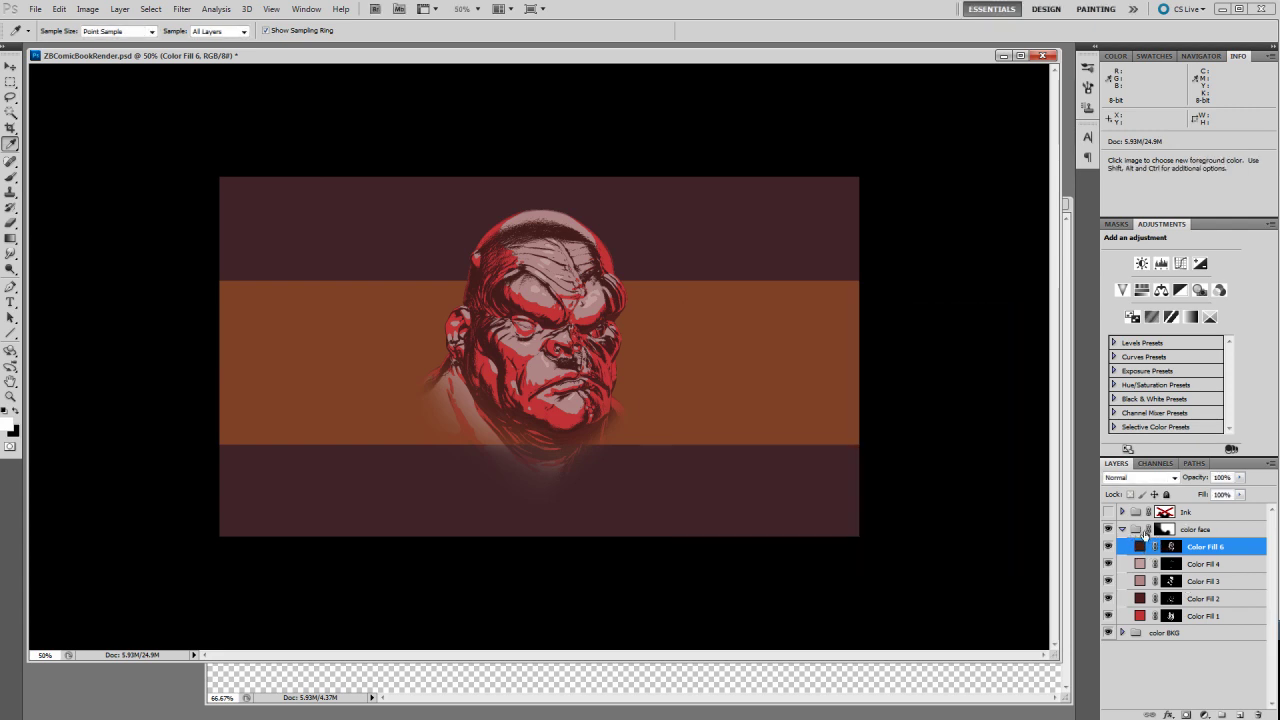
Show the Ink group, set its blend mode to Multiply and re-enable its layer mask
left_click(1136, 533)
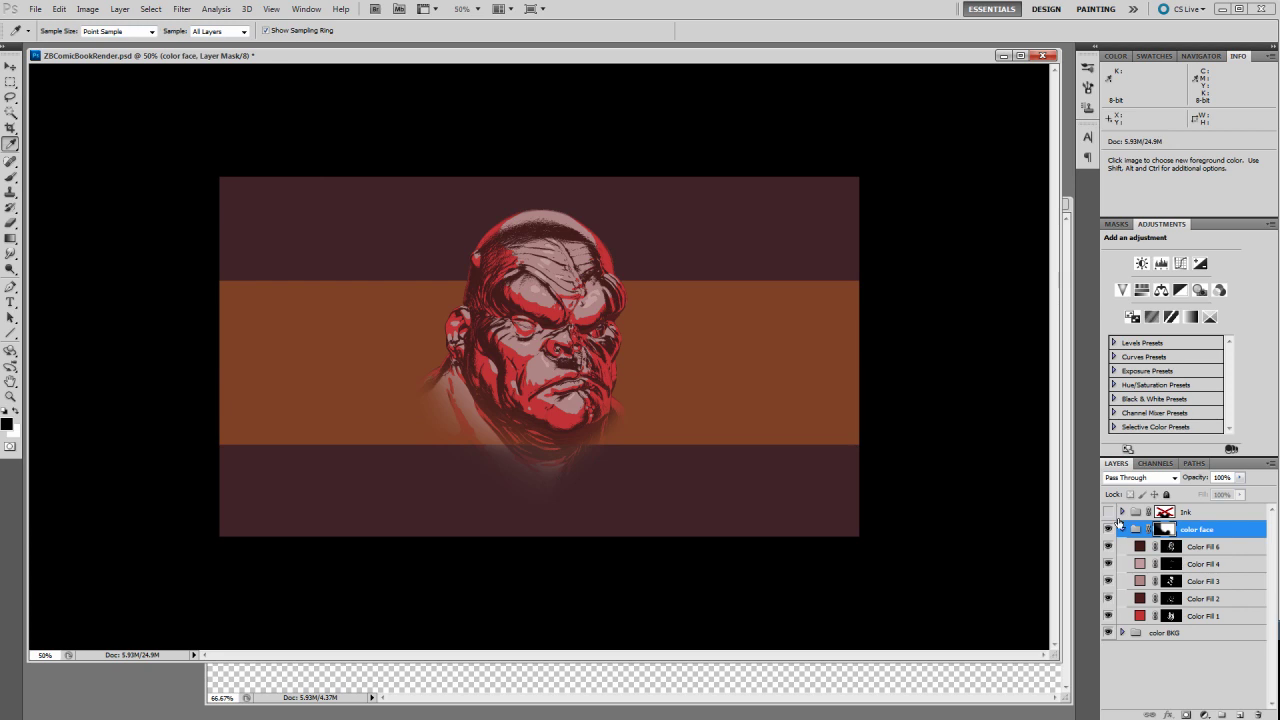
left_click(1108, 512)
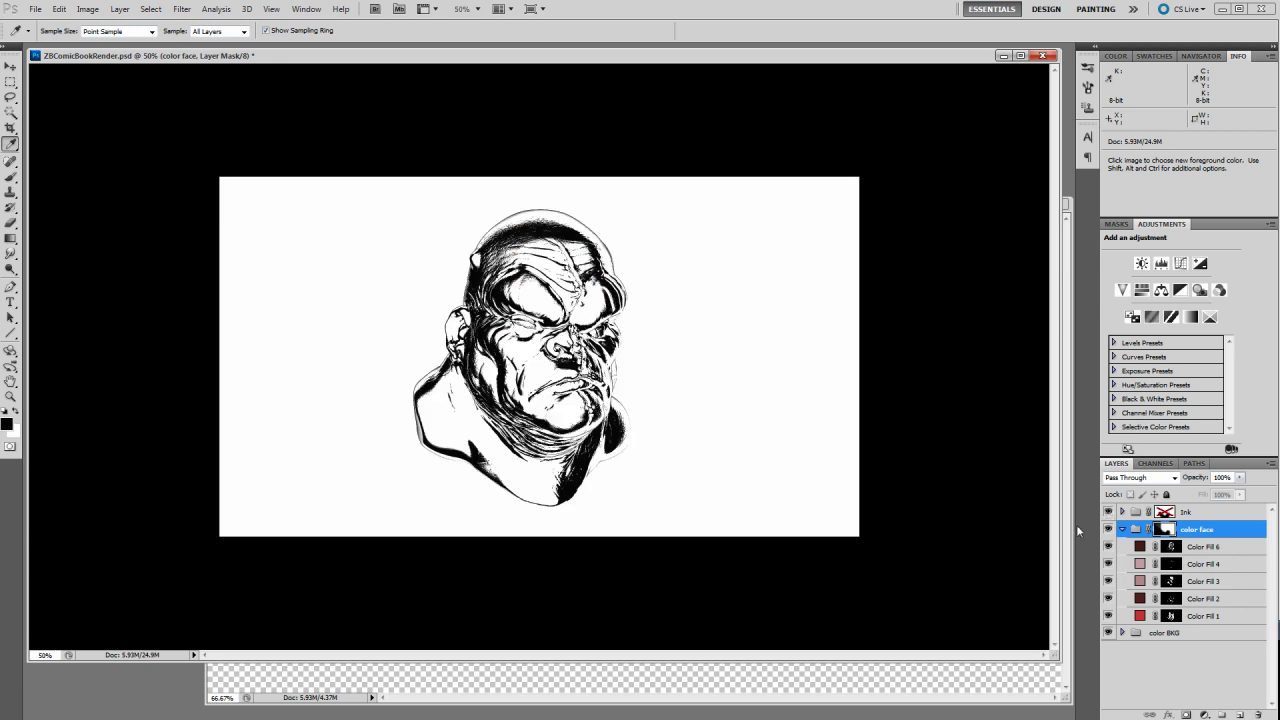
left_click(1163, 514)
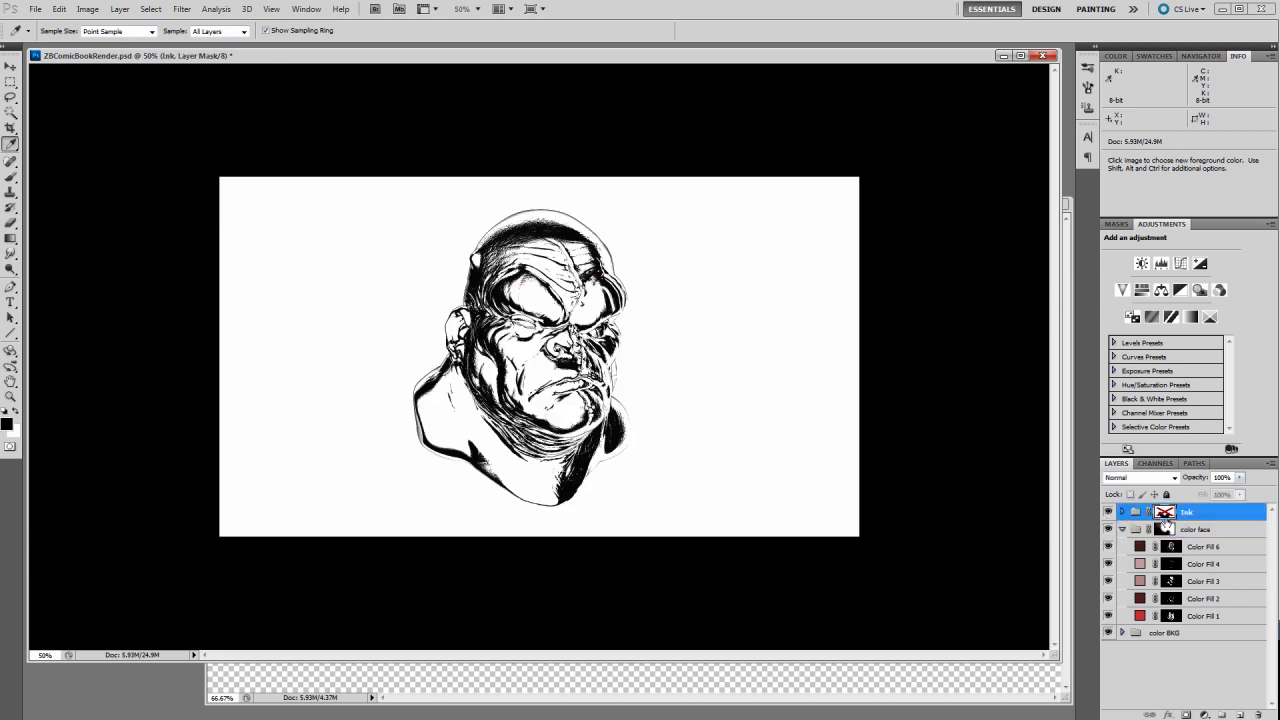
left_click(1175, 478)
left_click(1116, 177)
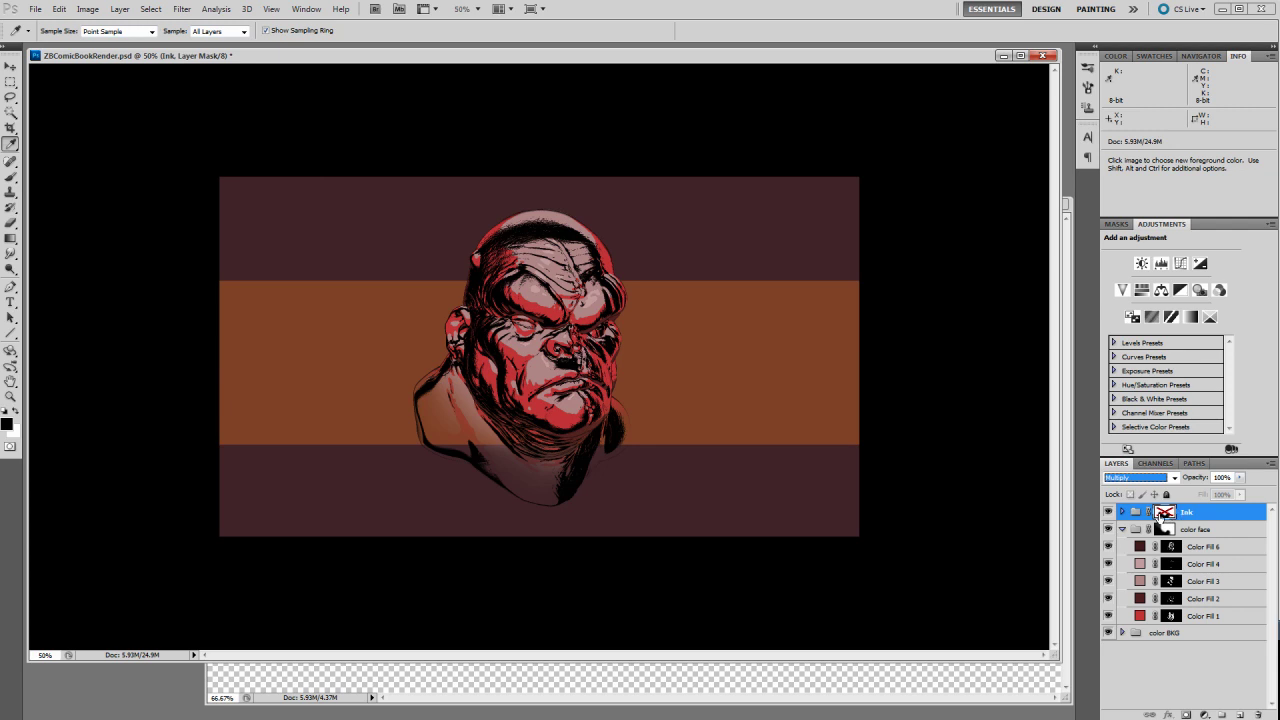
left_click(1163, 512, "shift")
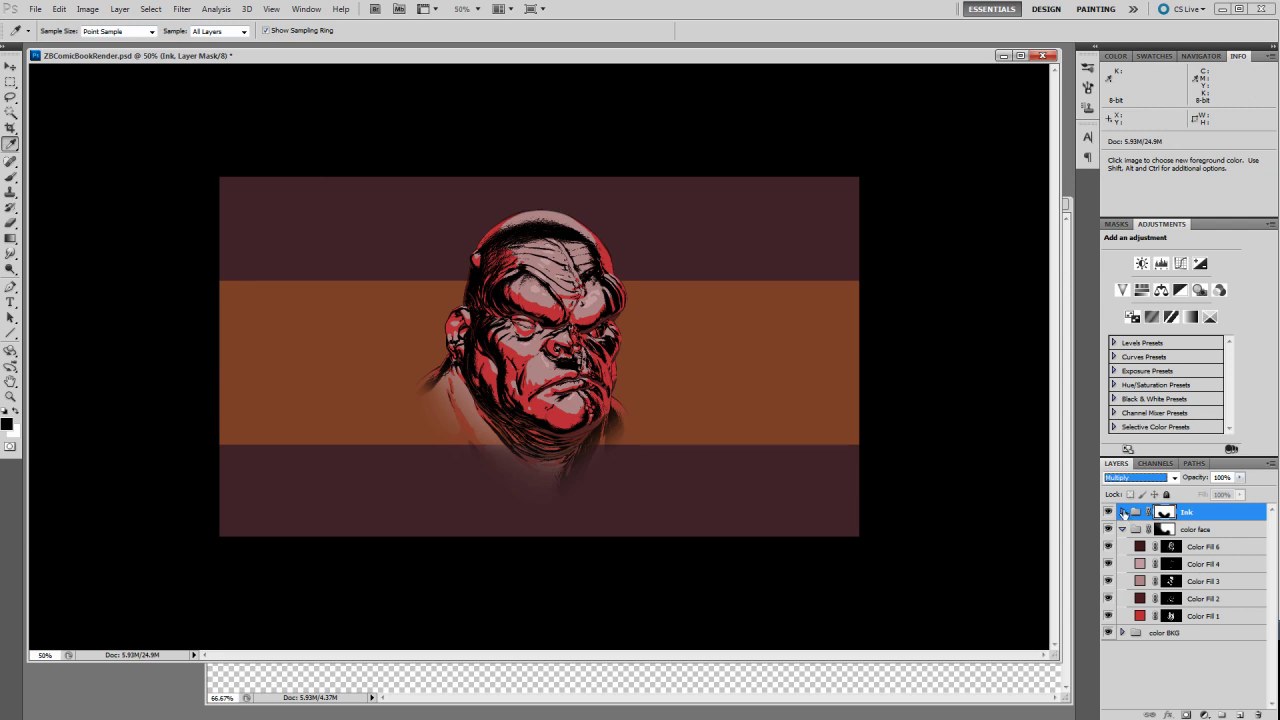
Hide the core shadow ink layer and delete the white Layer 1 from the Ink group, then collapse the group
left_click(1123, 512)
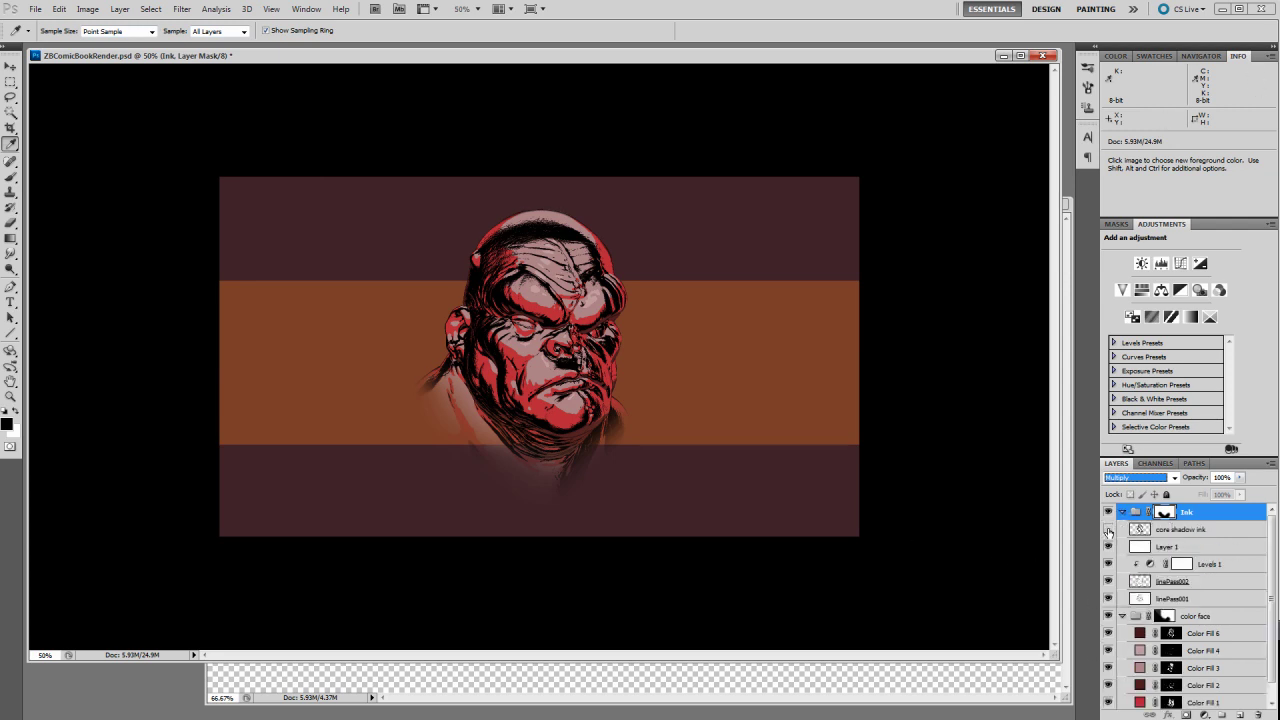
left_click(1107, 529)
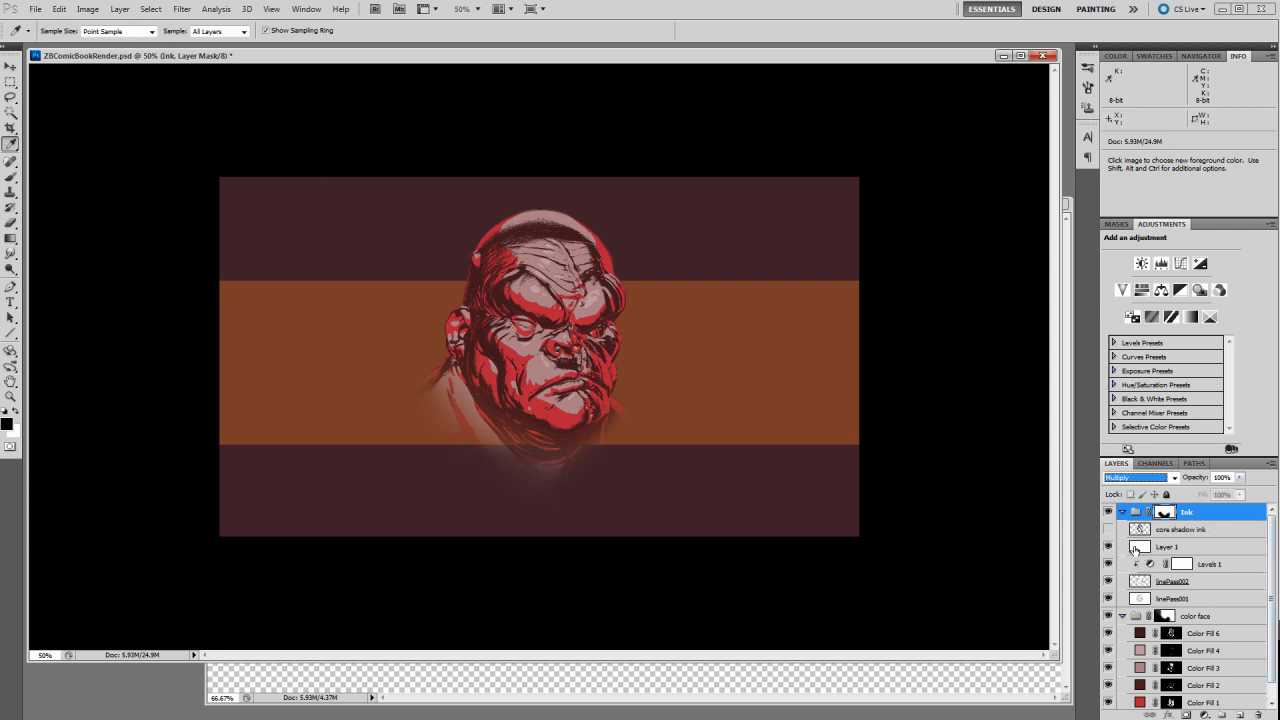
left_click(1124, 550)
left_click(1108, 548)
left_click(1108, 548)
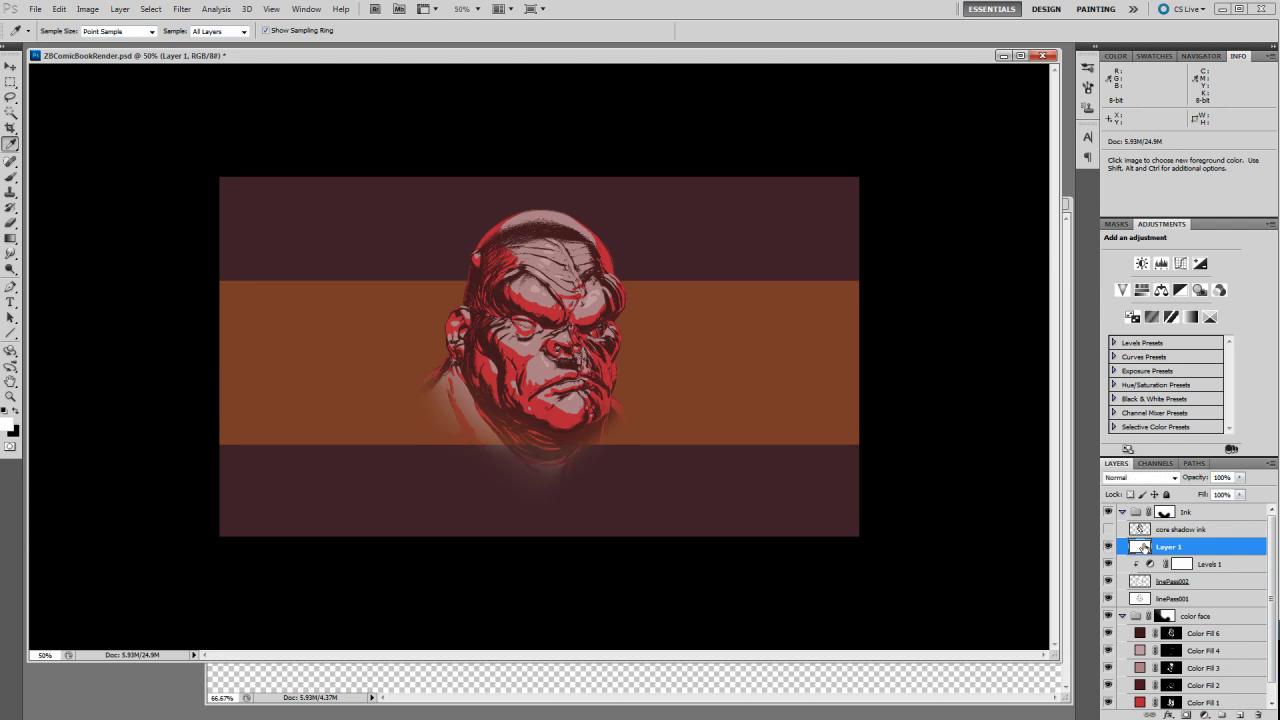
left_click_drag(1170, 550, 1255, 713)
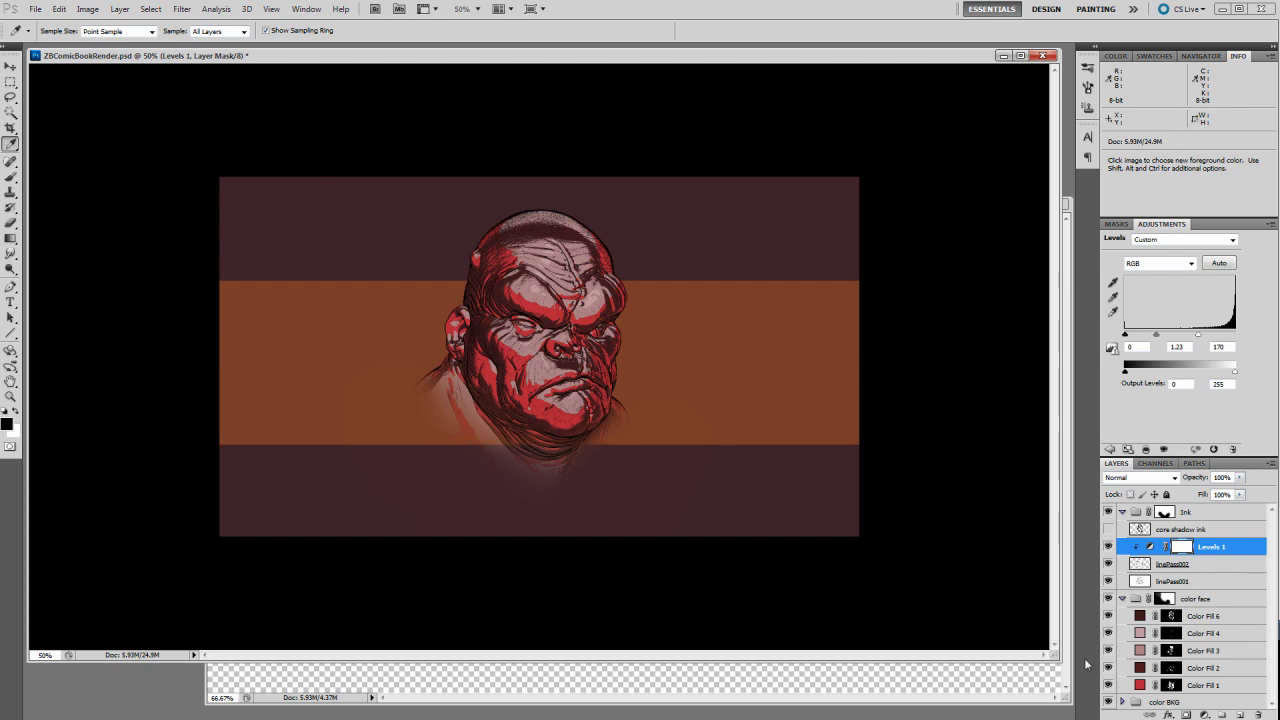
left_click(1122, 512)
Try to shorten the orange background band by filling the lower part of the Color Fill 5 mask with black
left_click(1121, 633)
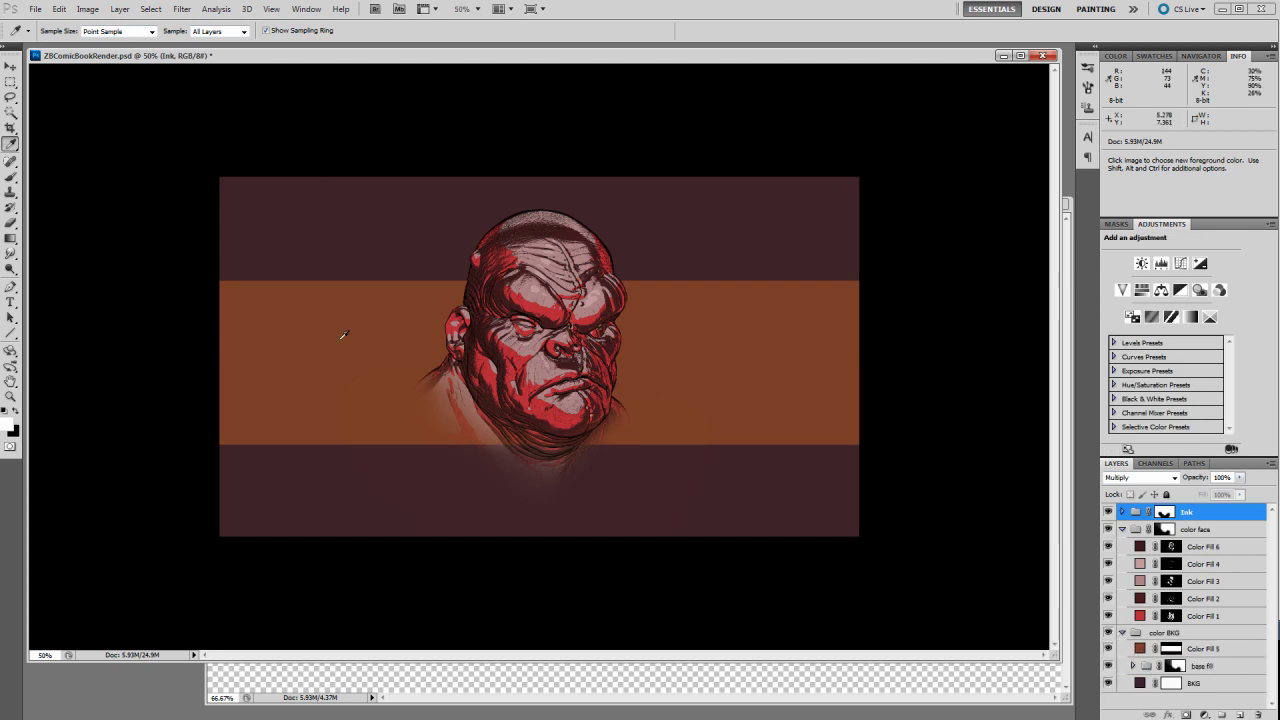
left_click(1170, 649)
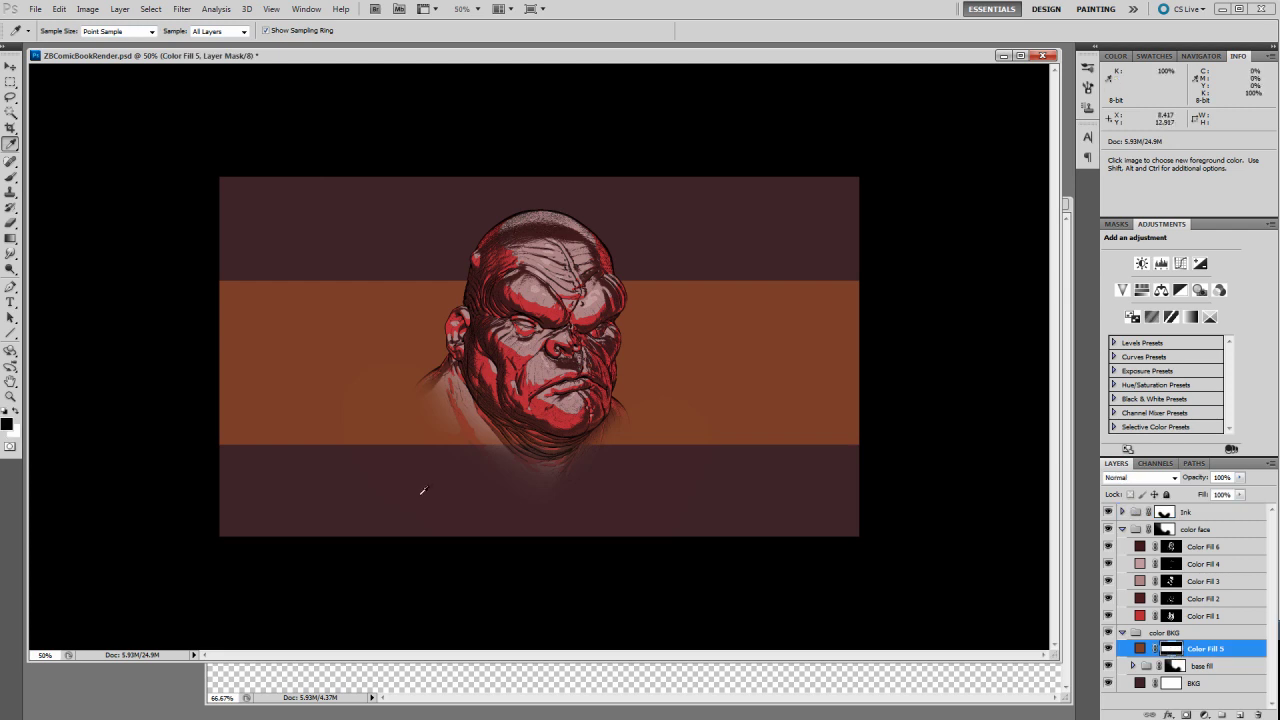
key("m")
left_click_drag(200, 560, 985, 386)
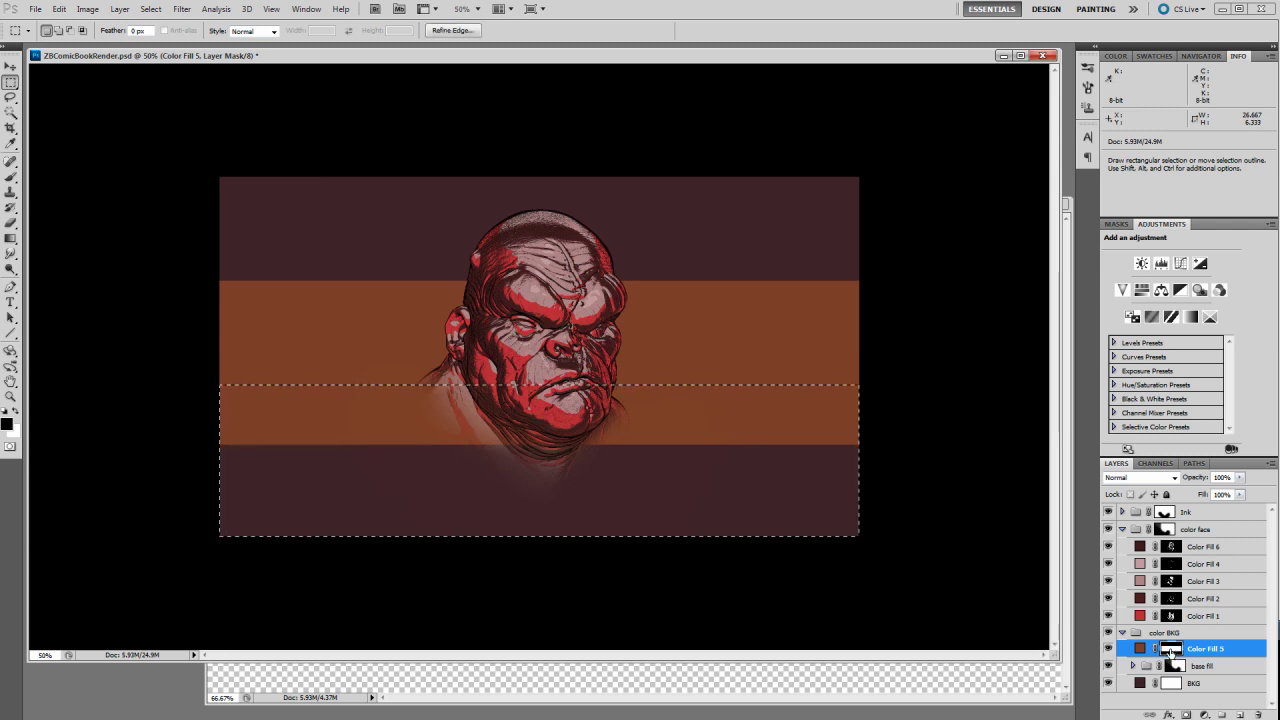
key("alt+BackSpace")
key("ctrl+d")
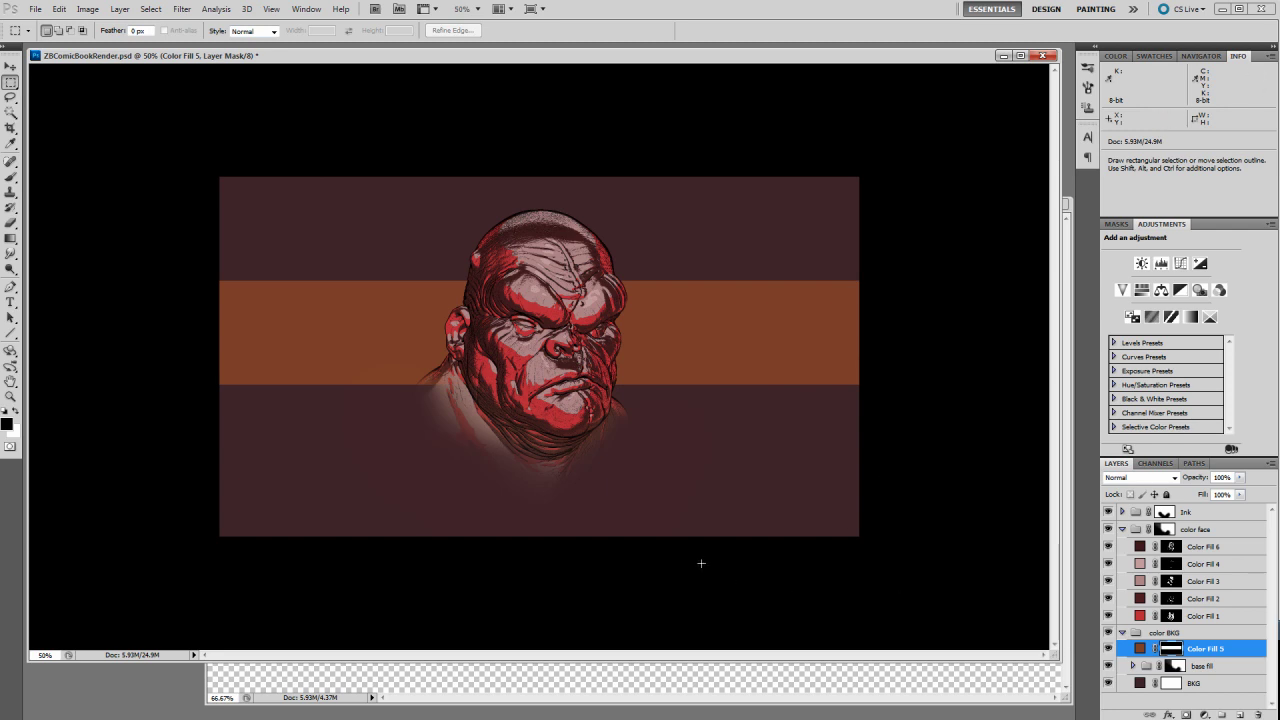
key("ctrl+shift+d")
key("ctrl+d")
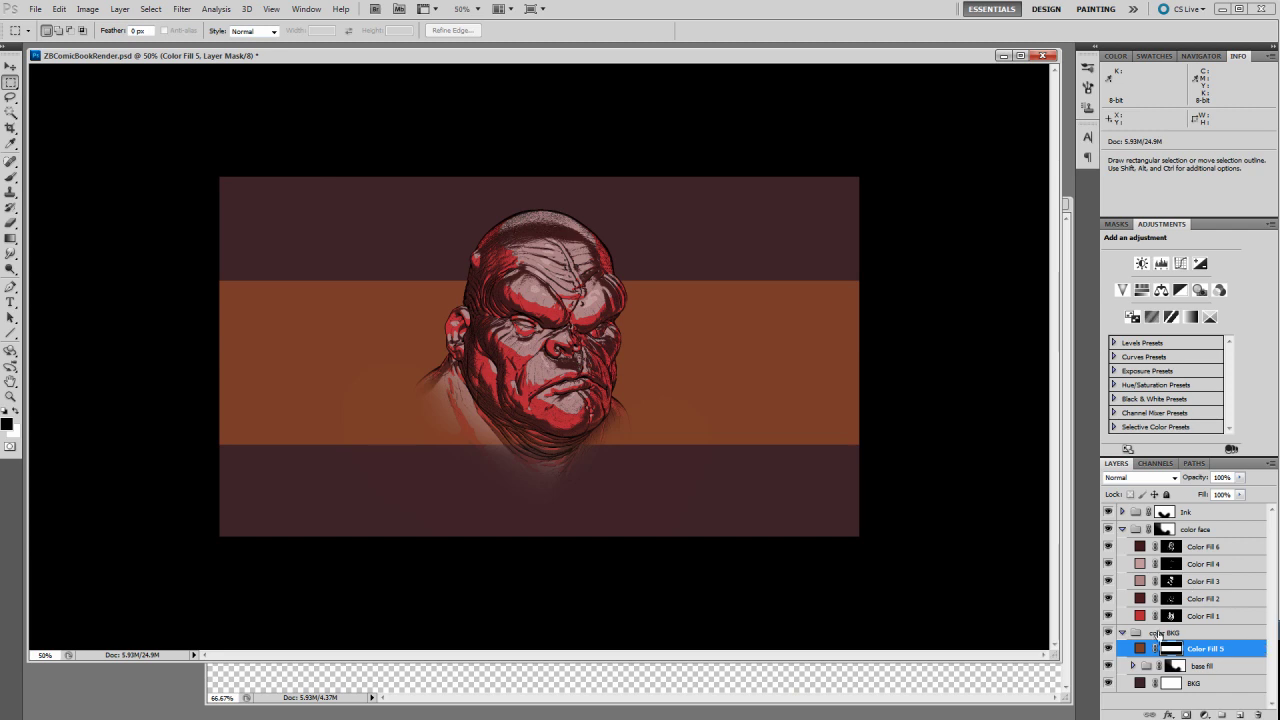
Load the base fill mask as a selection and fill that head silhouette with black in the Color Fill 5 mask
left_click(1122, 634)
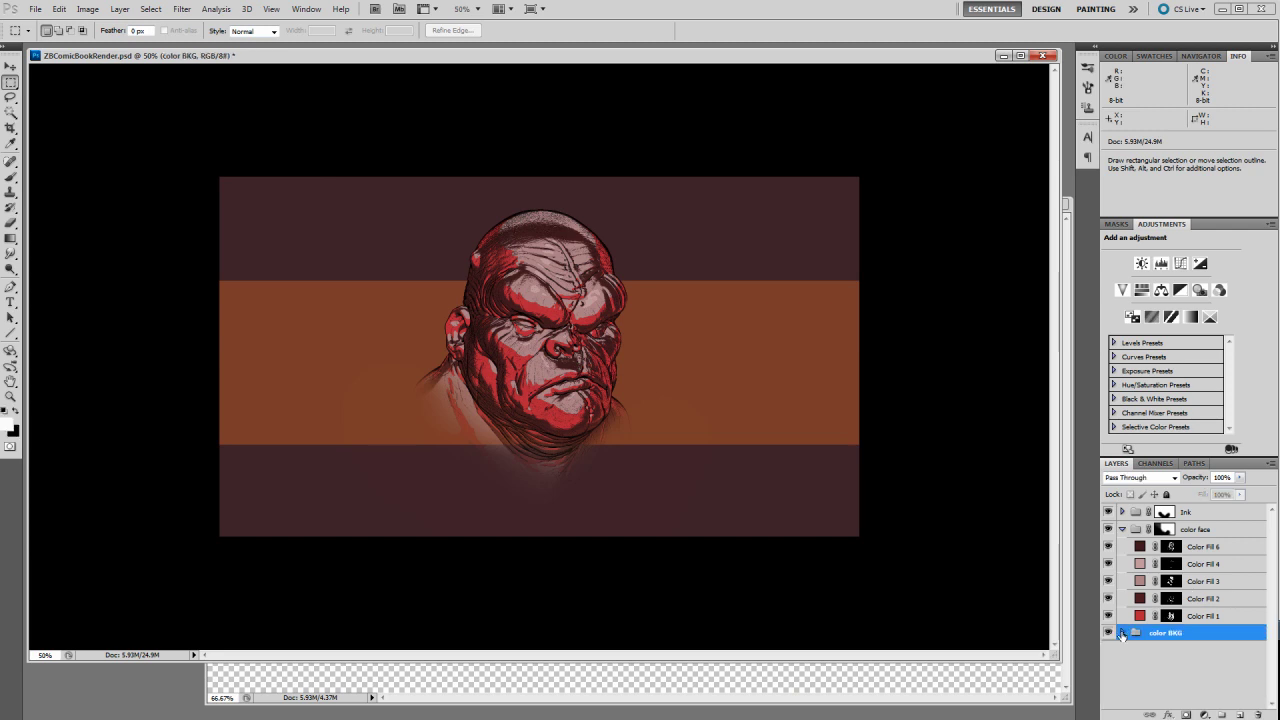
left_click(1122, 633)
left_click(1133, 666)
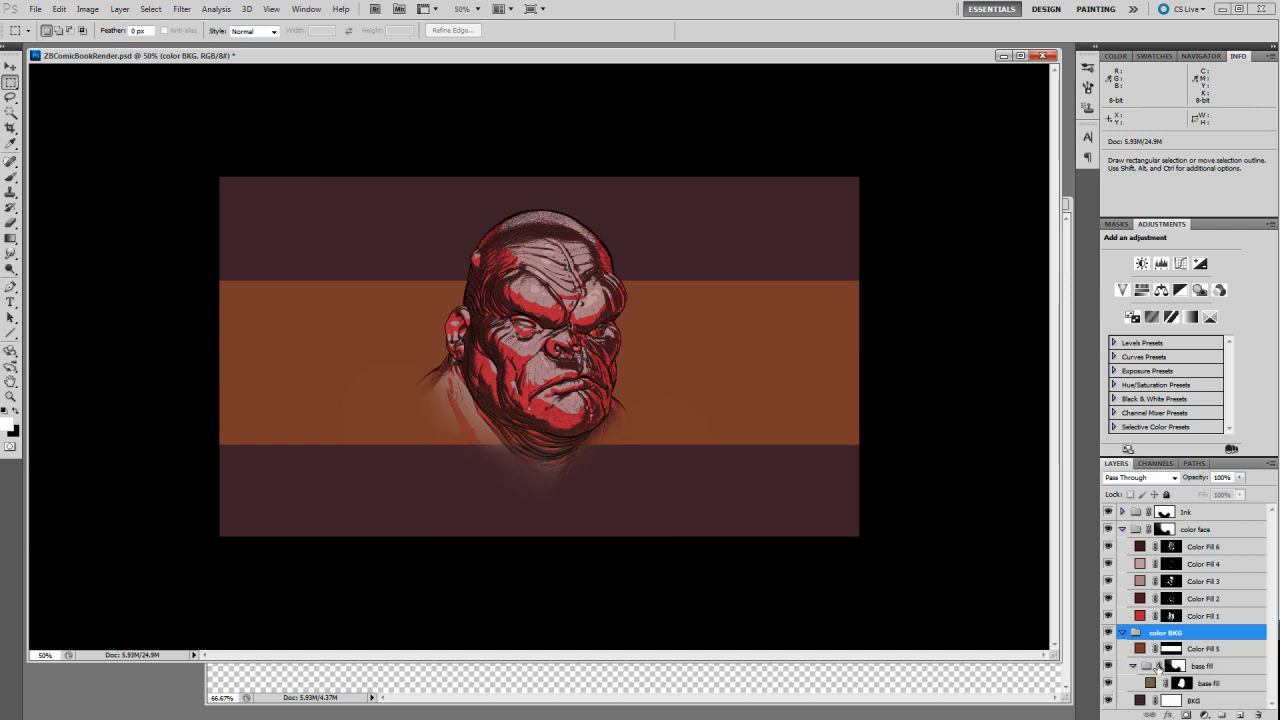
left_click(1183, 683, "ctrl")
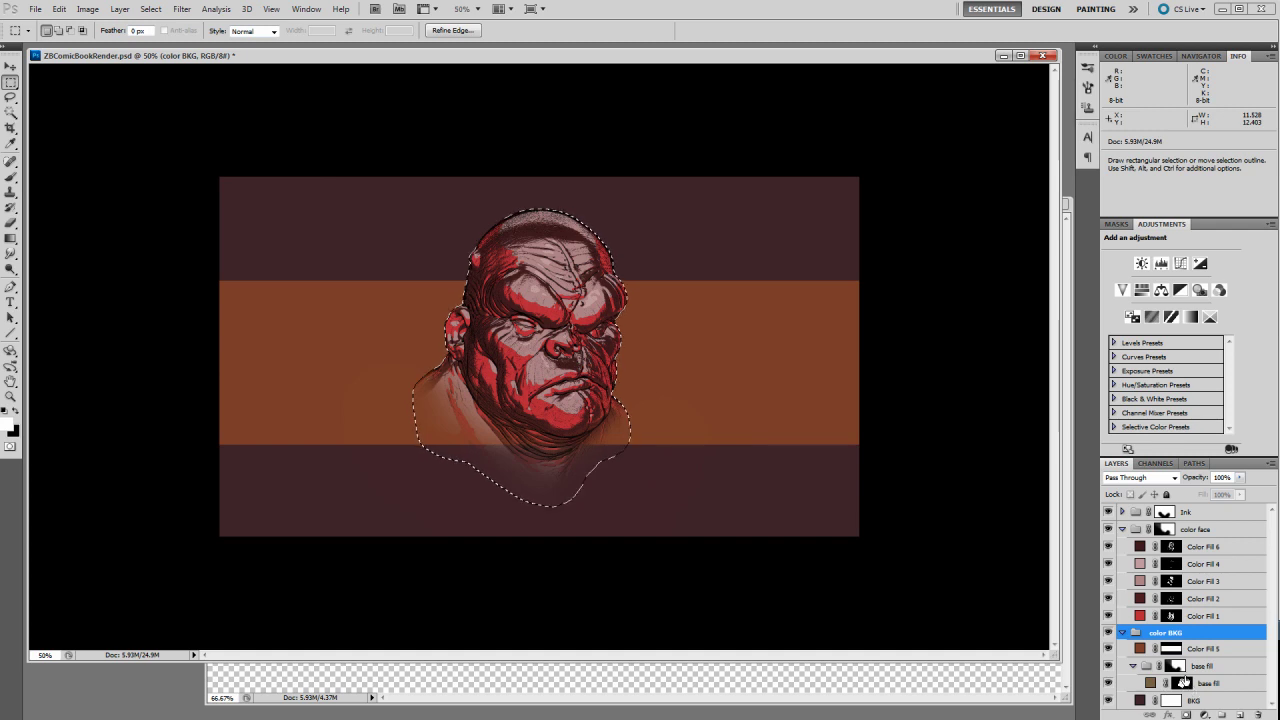
left_click(1168, 649)
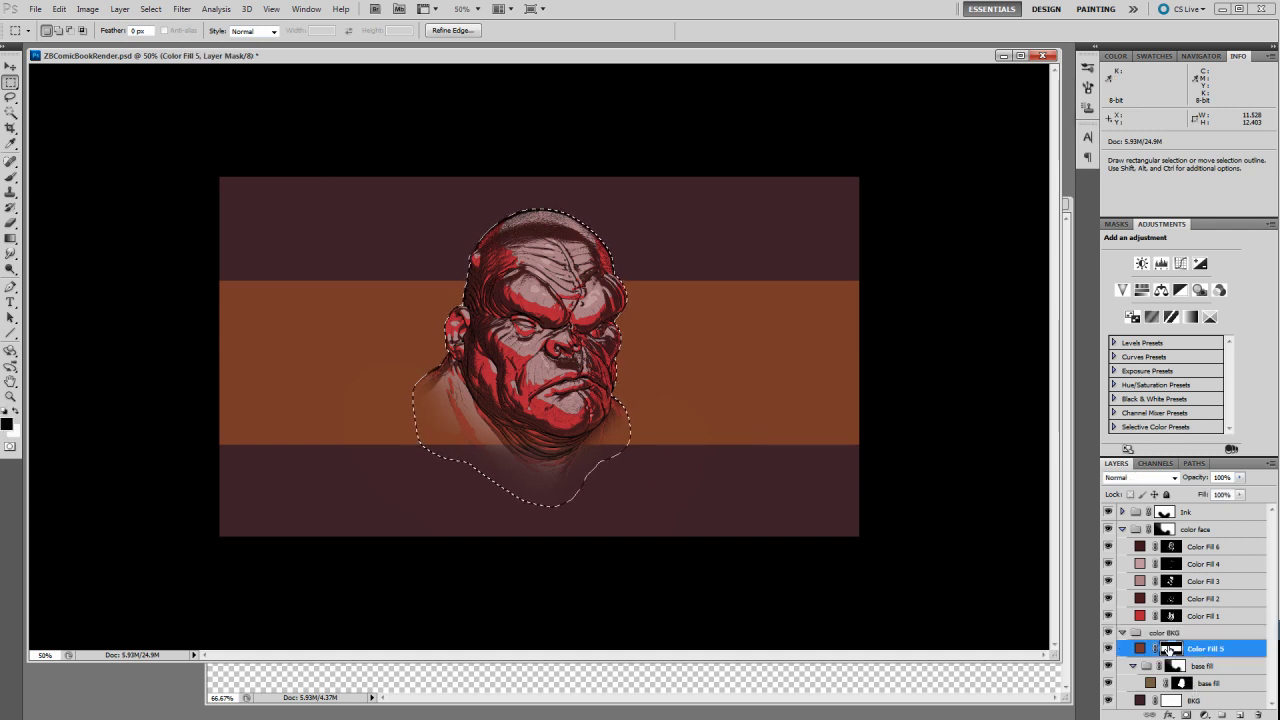
key("alt")
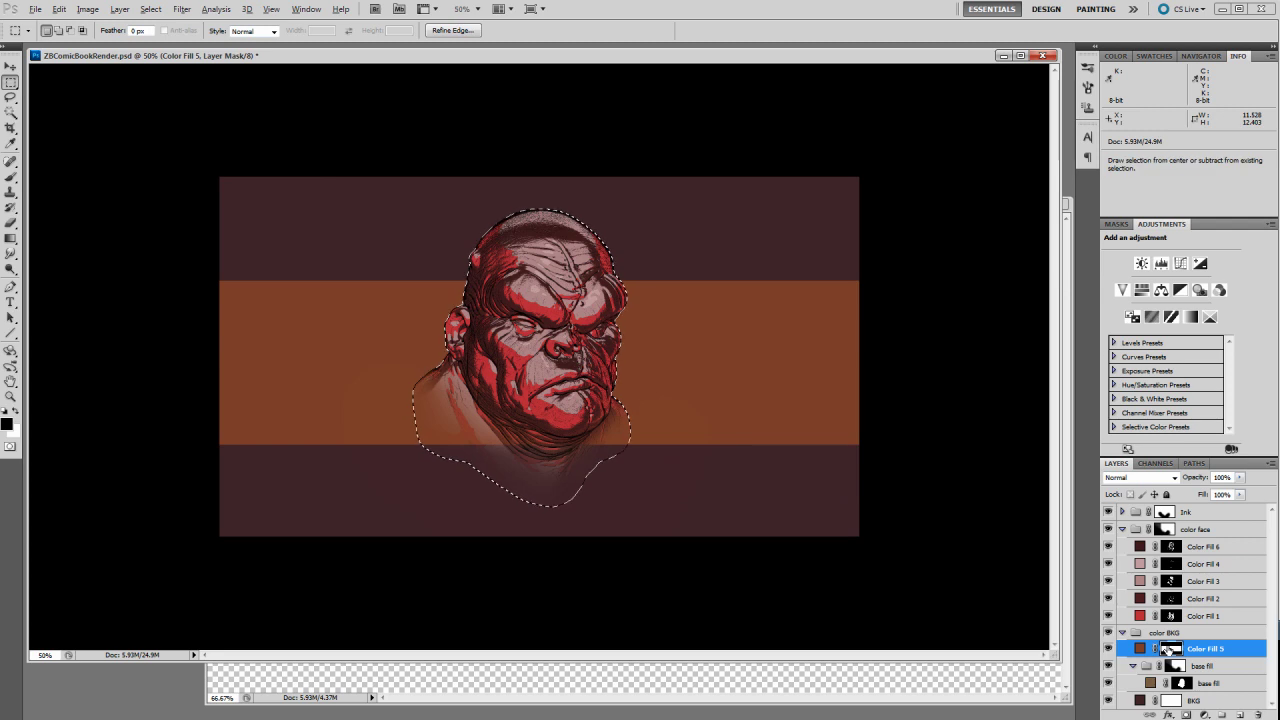
key("alt+BackSpace")
key("ctrl+d")
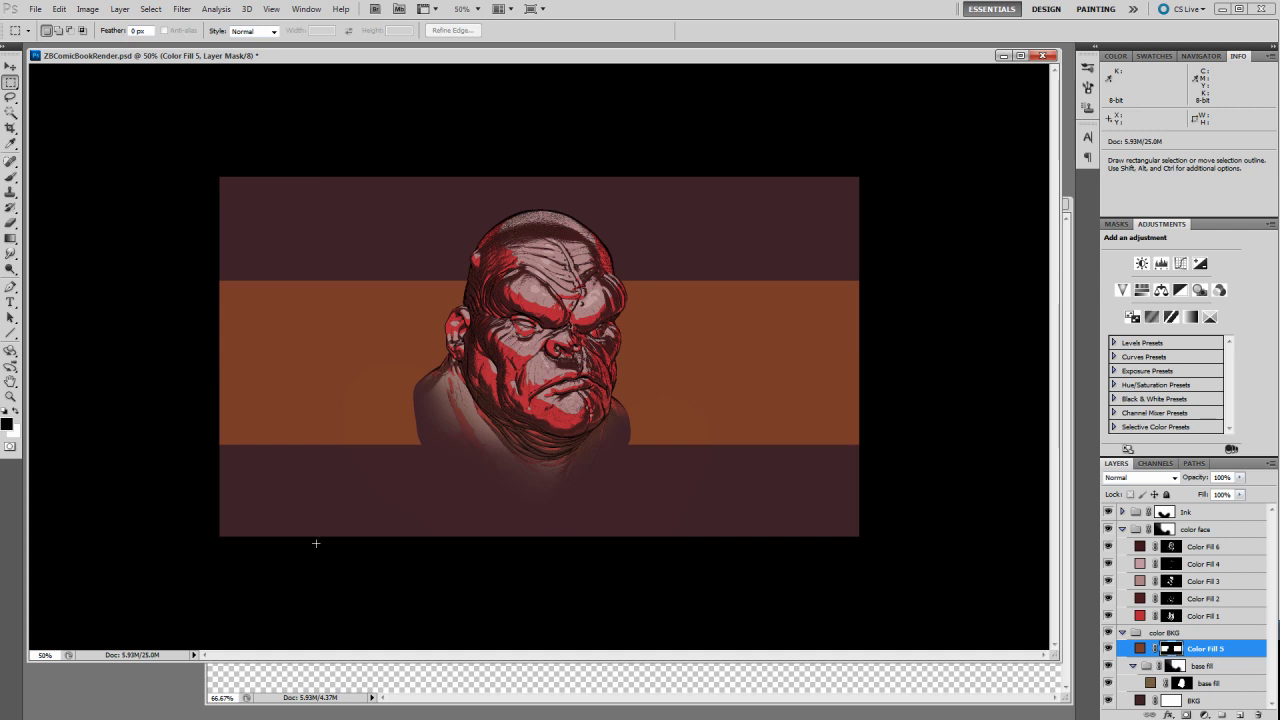
Raise the orange band's lower edge to chin level by filling the lower strip of the Color Fill 5 mask with black
left_click_drag(171, 595, 976, 402)
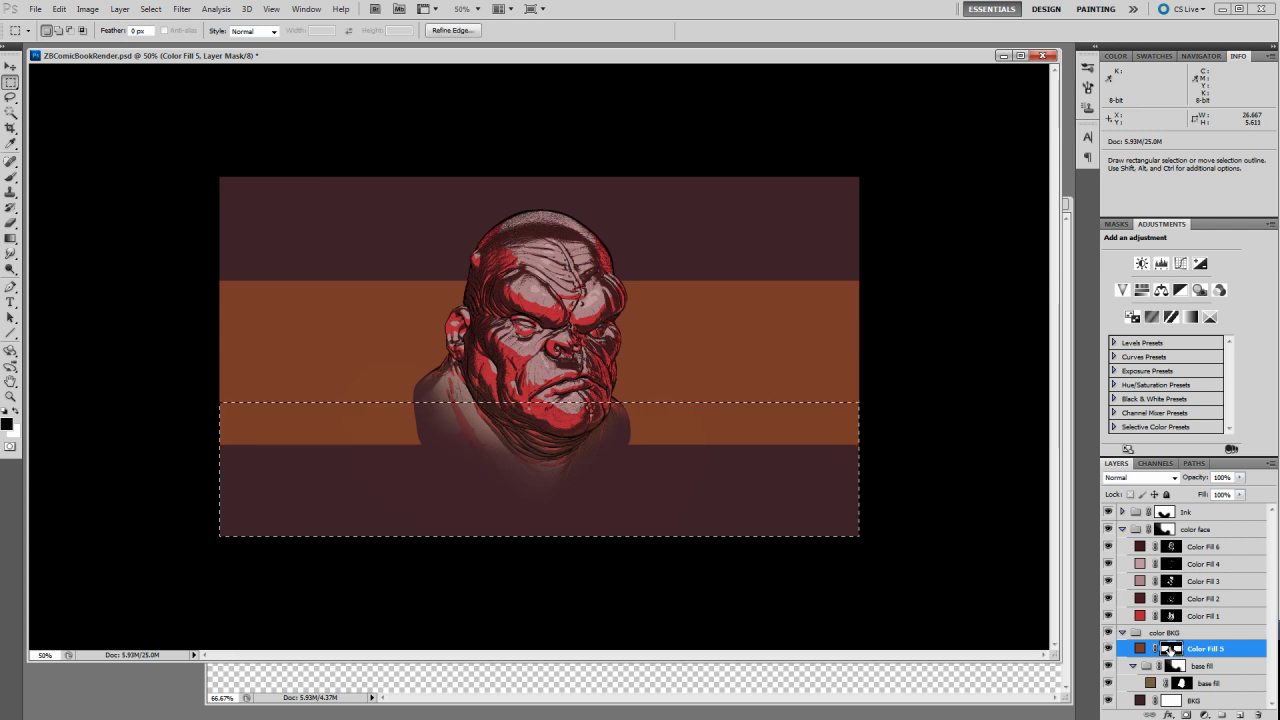
key("alt+BackSpace")
key("ctrl+d")
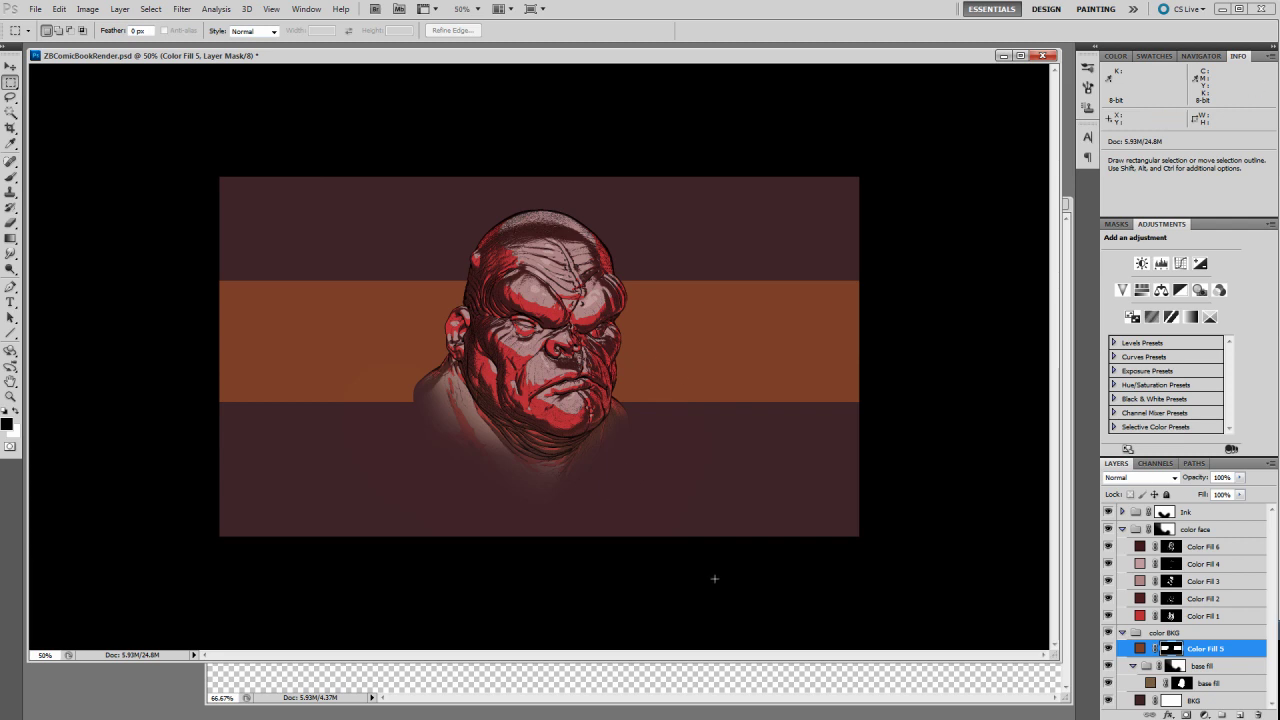
Load the base fill mask as a selection and fill it with black on a new layer above the Ink group
left_click(1184, 684, "ctrl")
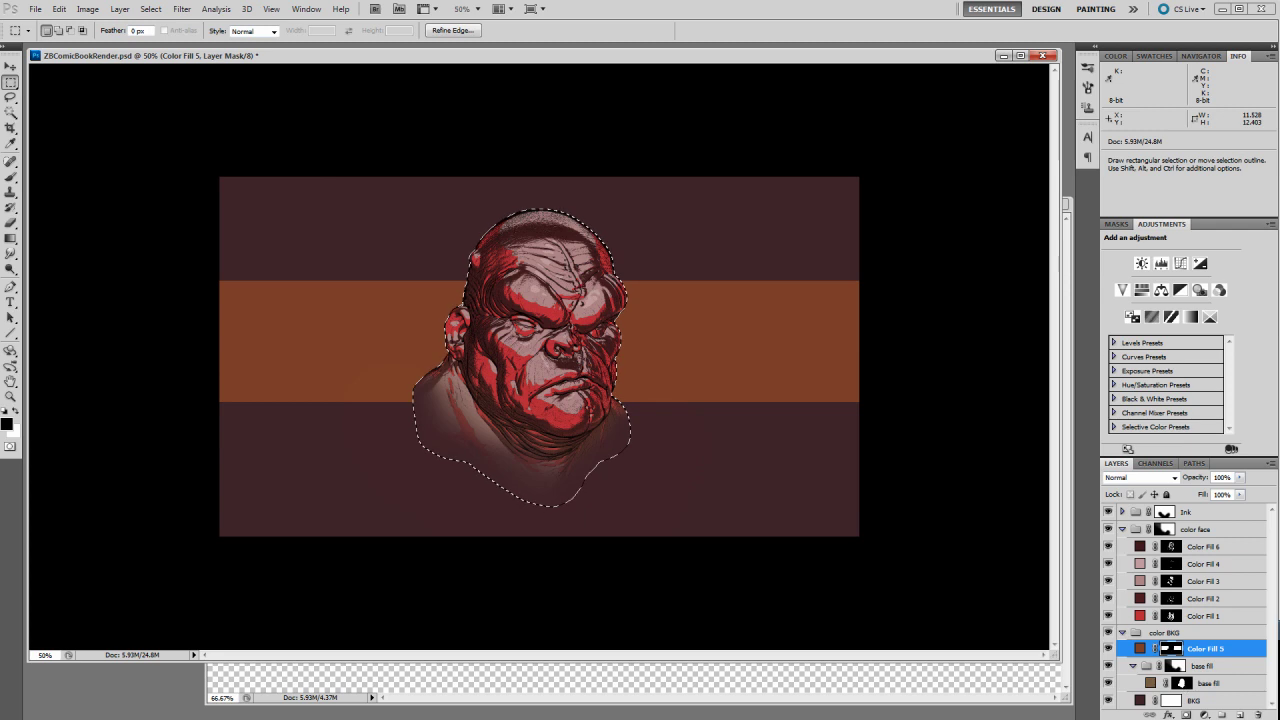
key("ctrl+d")
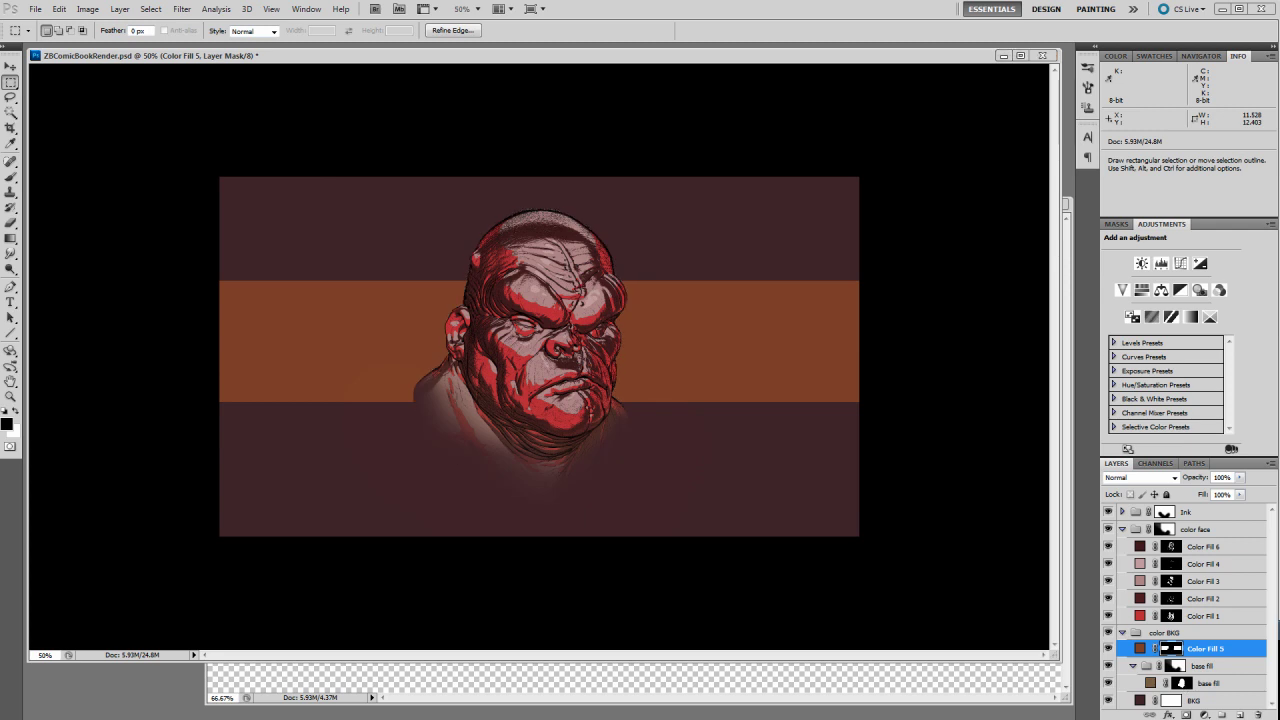
left_click(1175, 650, "ctrl")
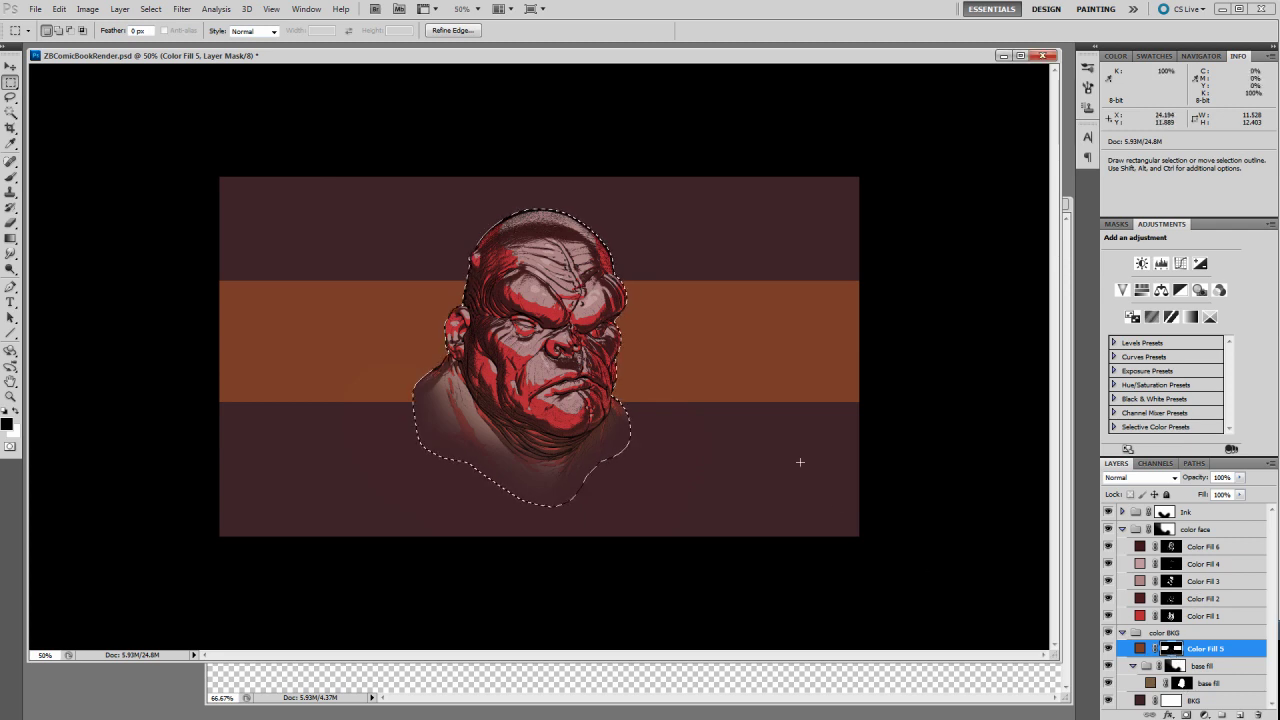
left_click(1136, 512)
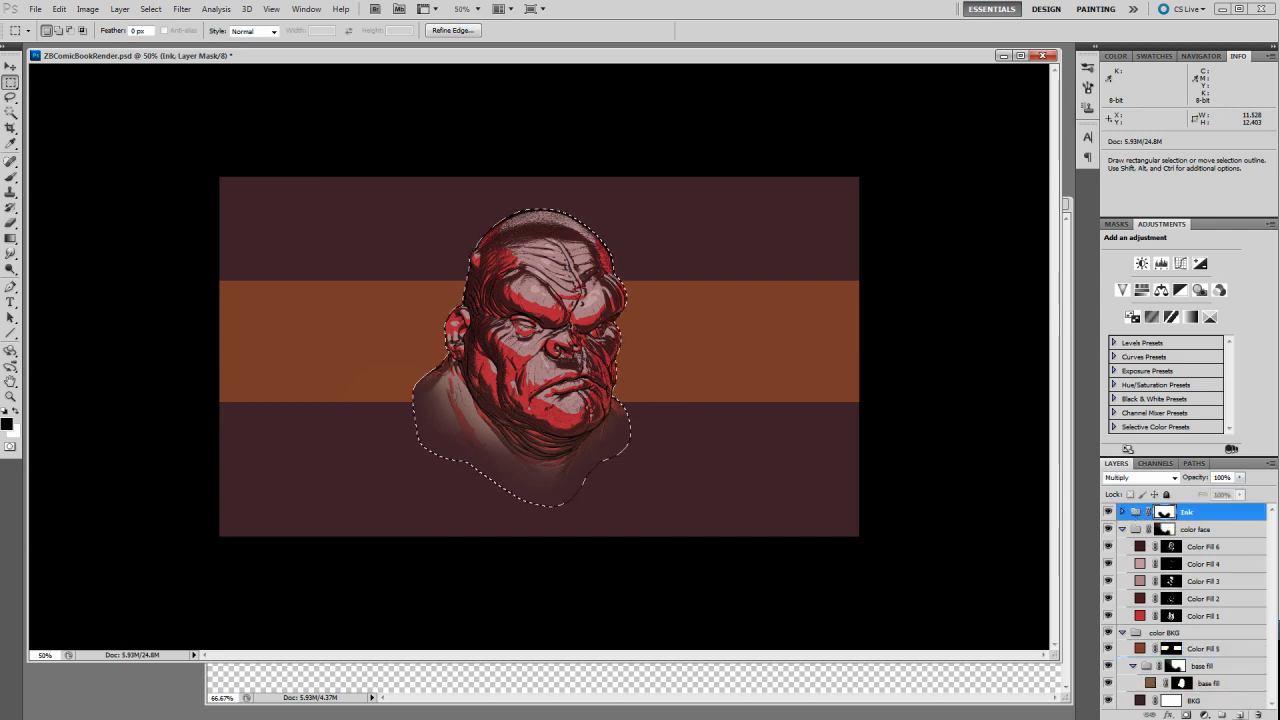
left_click(1239, 715)
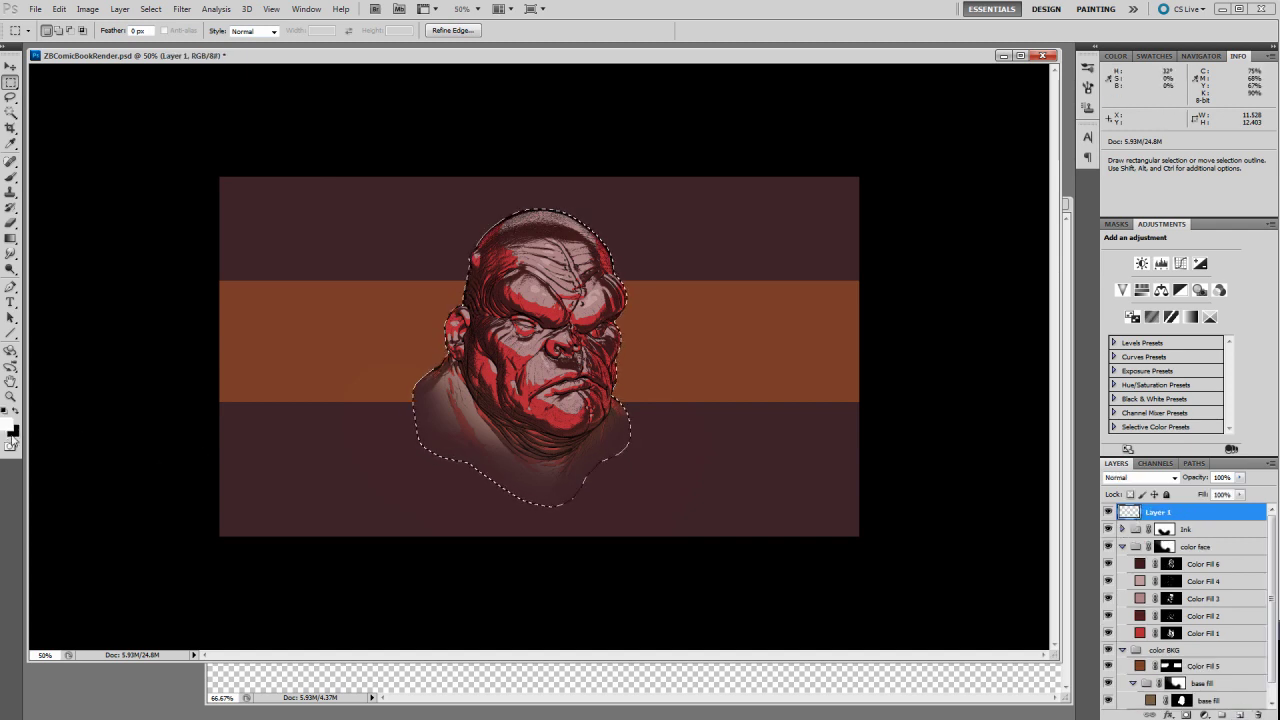
key("x")
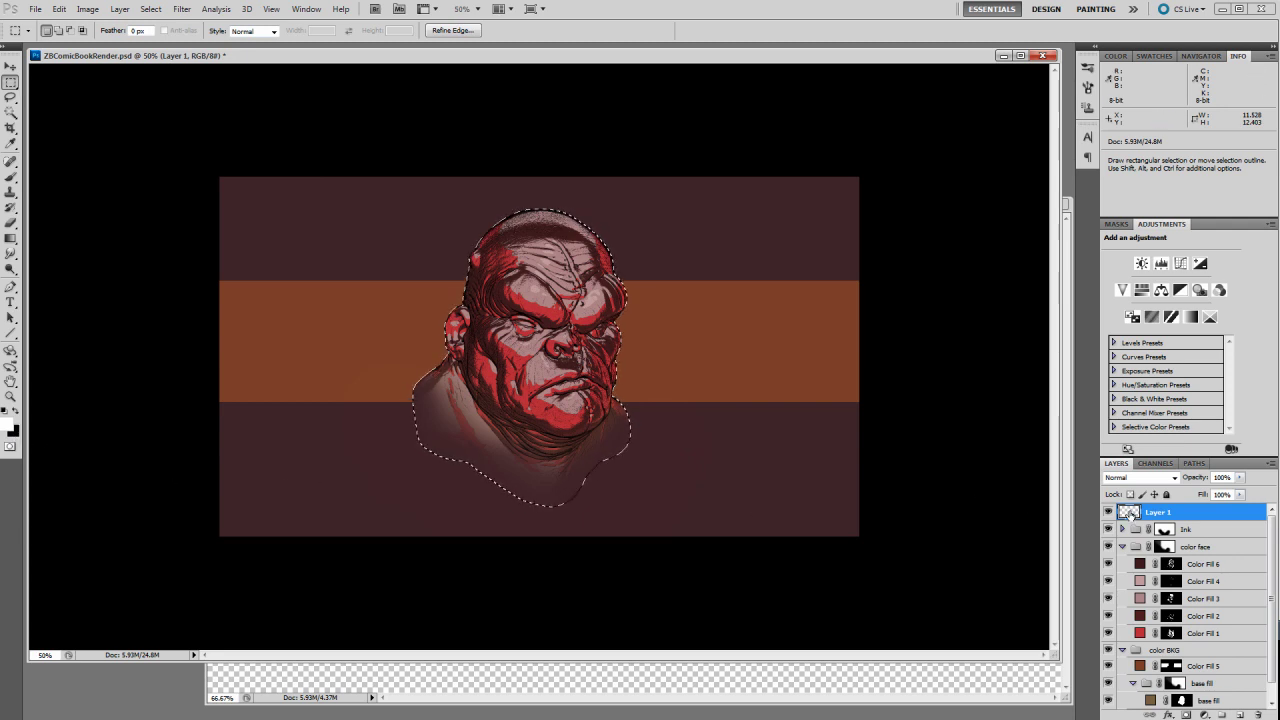
key("ctrl+BackSpace")
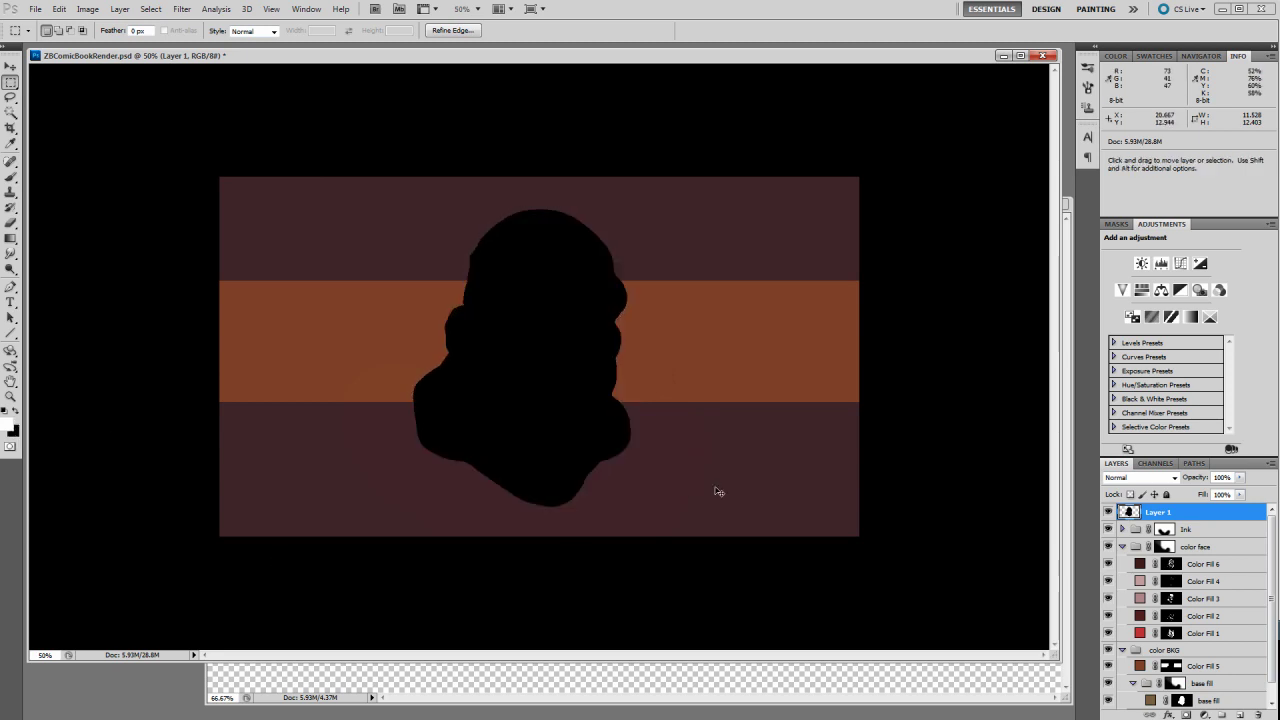
key("ctrl+d")
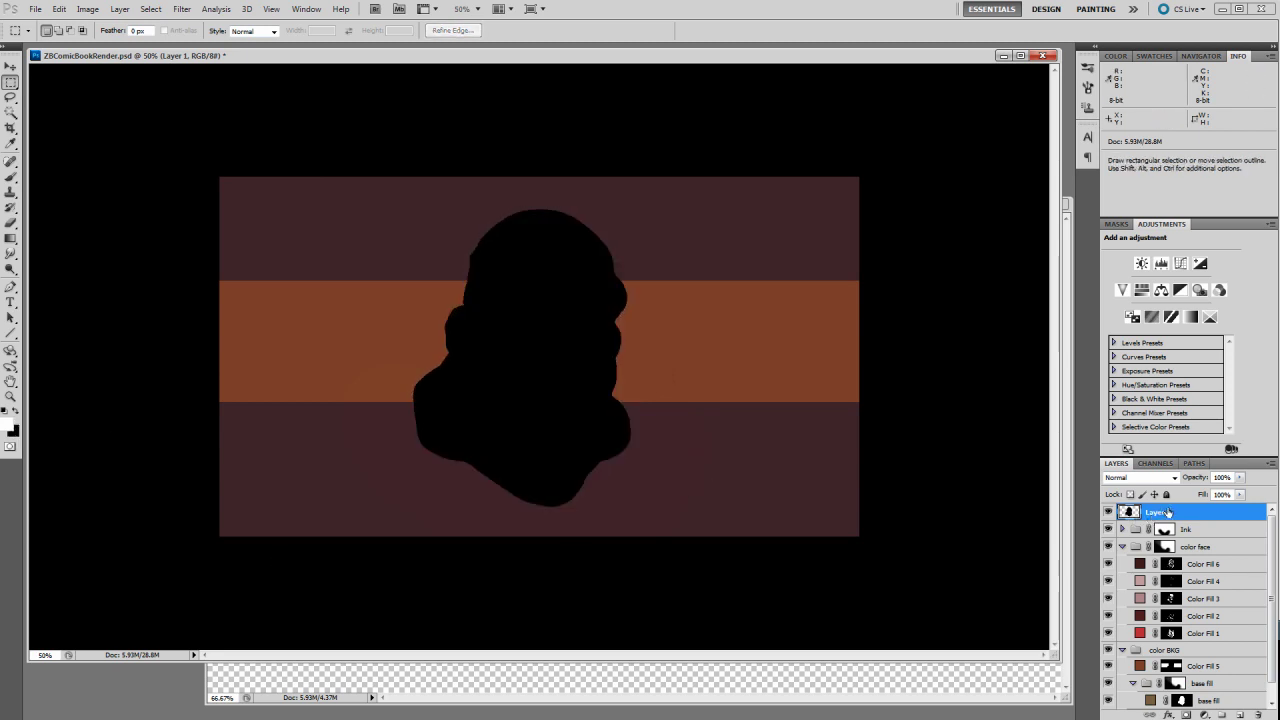
Open the layer style settings for the black silhouette layer, keeping the head visible beside them
key("space")
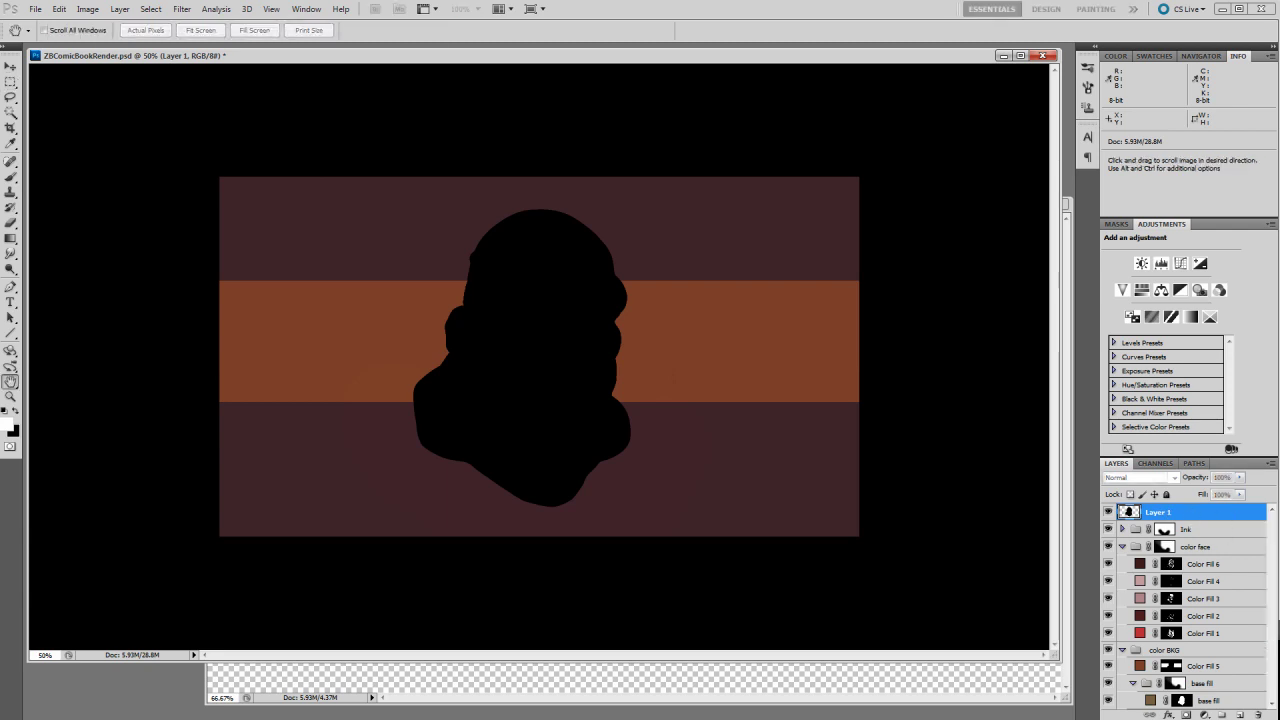
double_click(1200, 513)
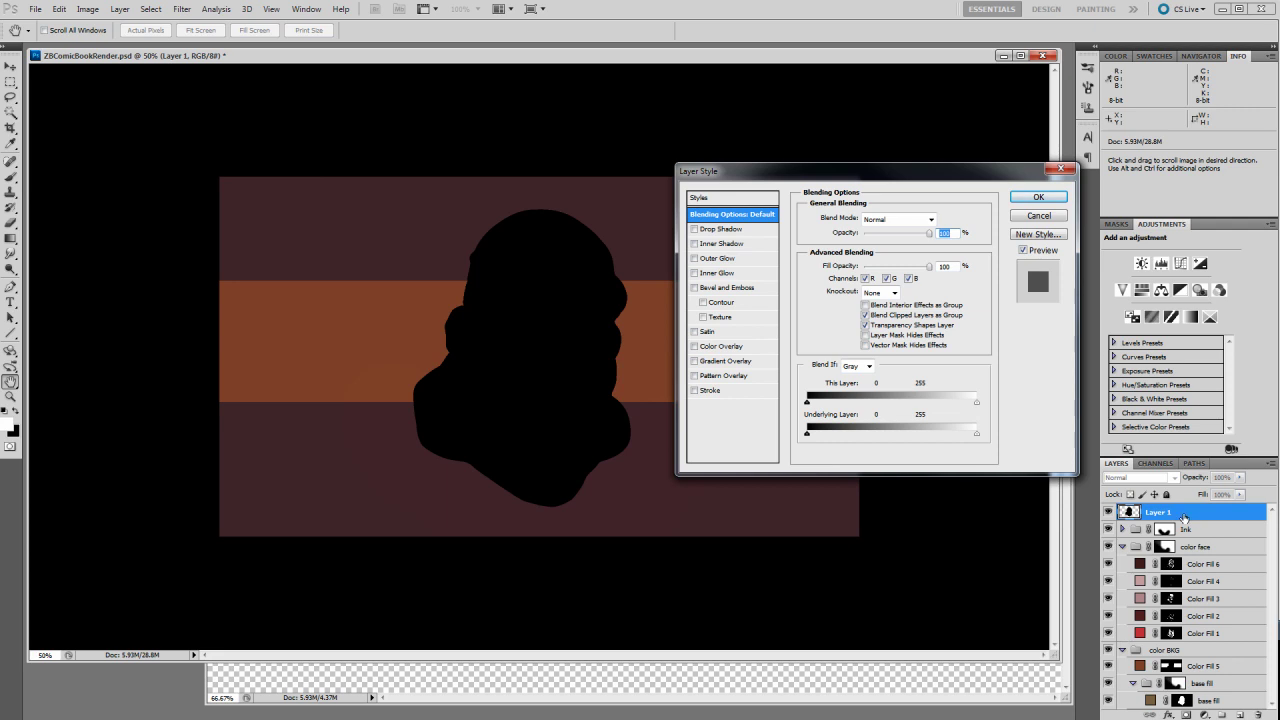
key("Escape")
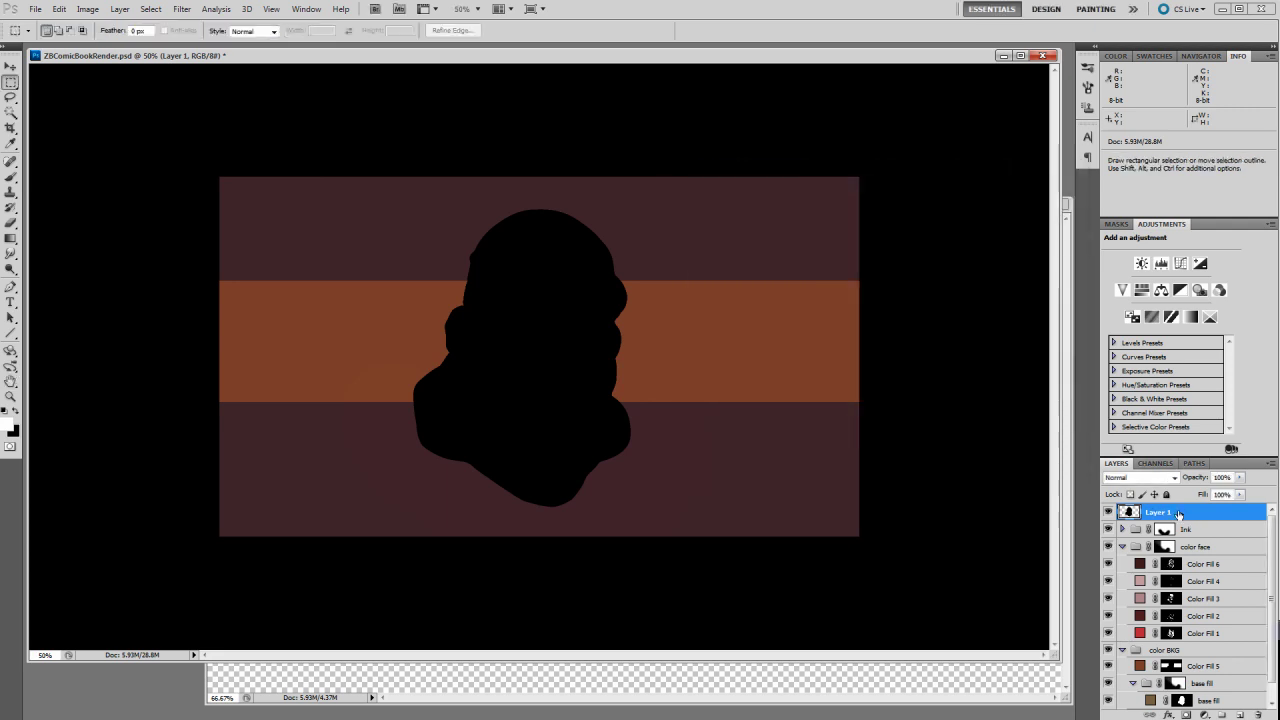
double_click(1187, 514)
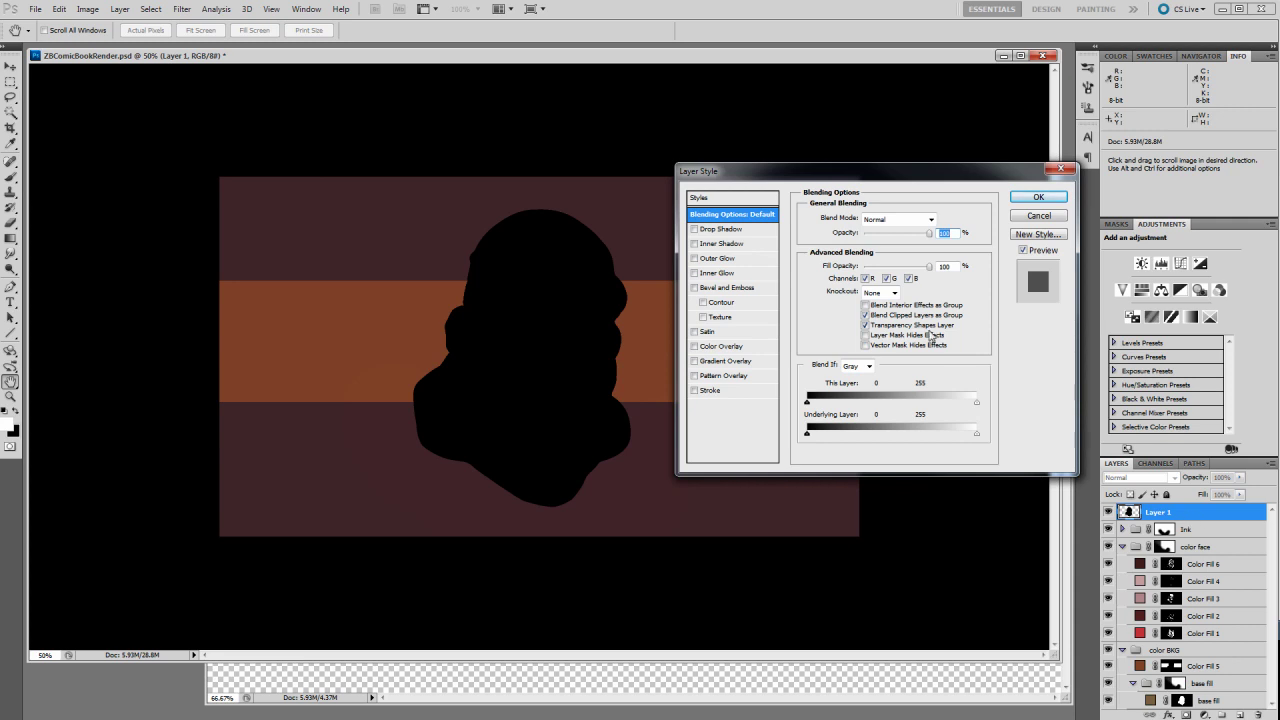
left_click_drag(809, 174, 805, 207)
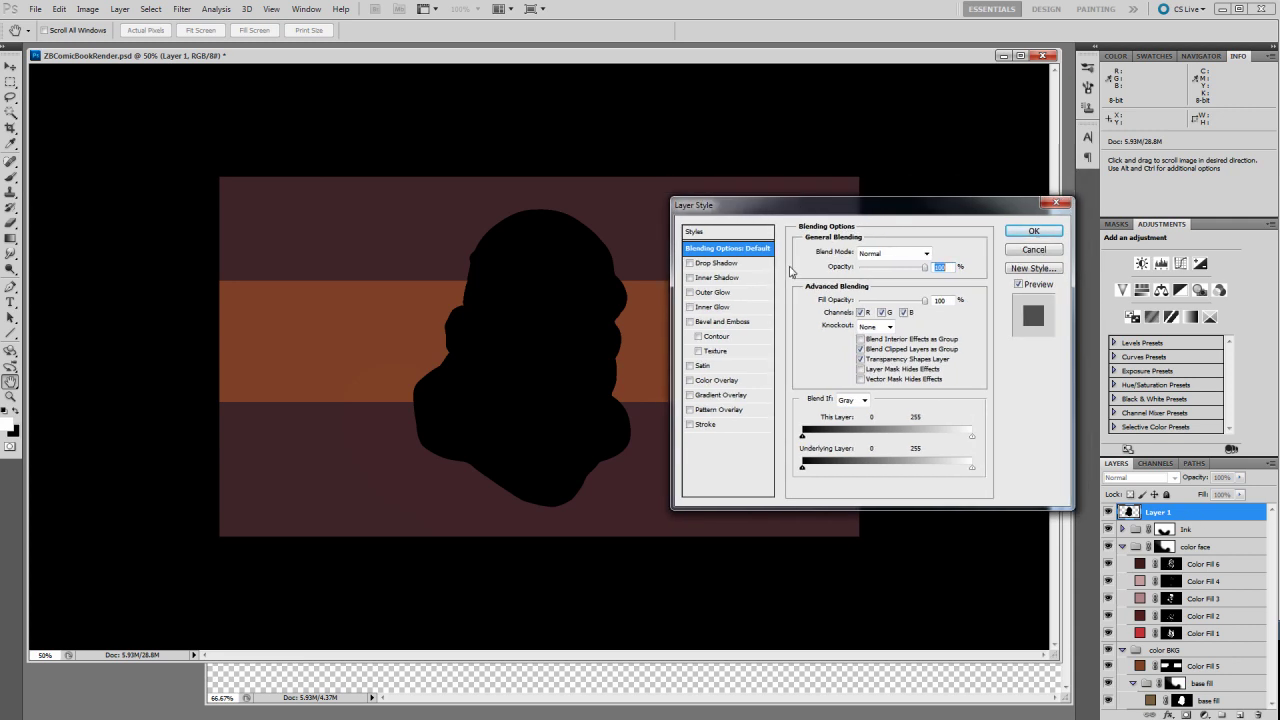
Try a drop shadow on the black silhouette with a distance of 41 px and a size of 103 px
left_click(690, 263)
left_click(690, 264)
left_click(690, 264)
left_click(715, 265)
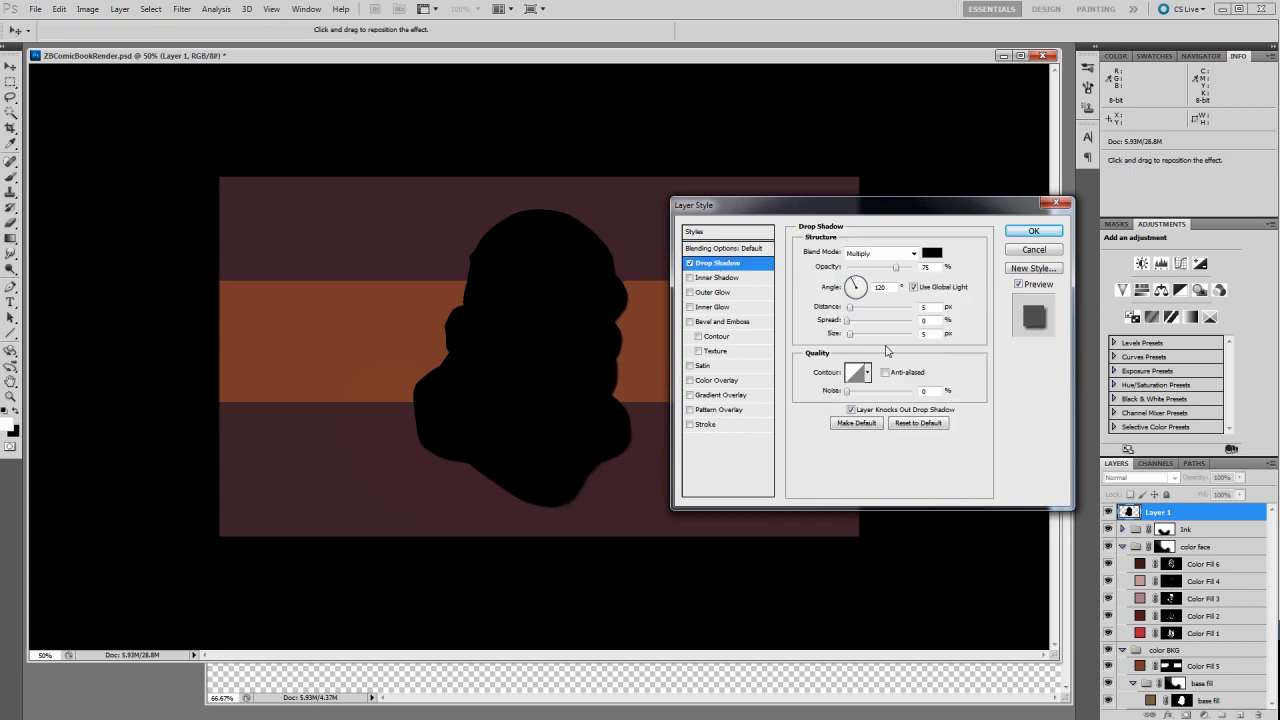
left_click_drag(851, 307, 873, 307)
left_click_drag(850, 333, 879, 339)
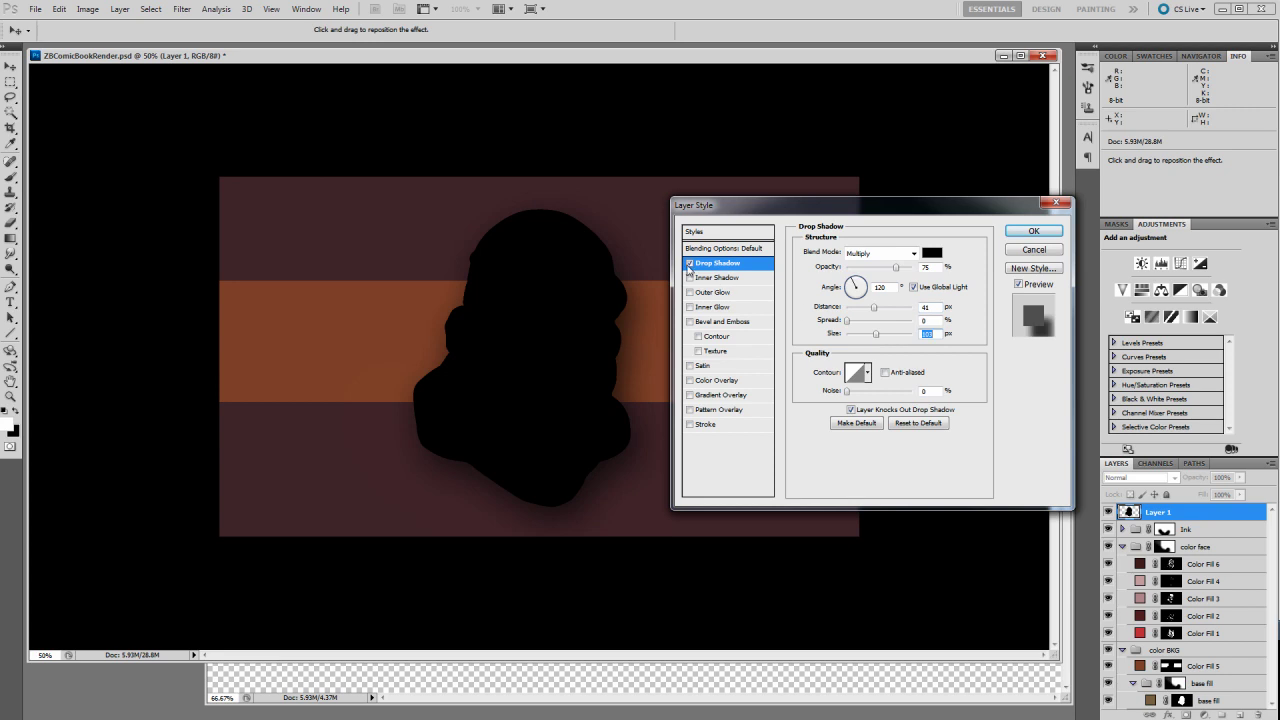
left_click(689, 263)
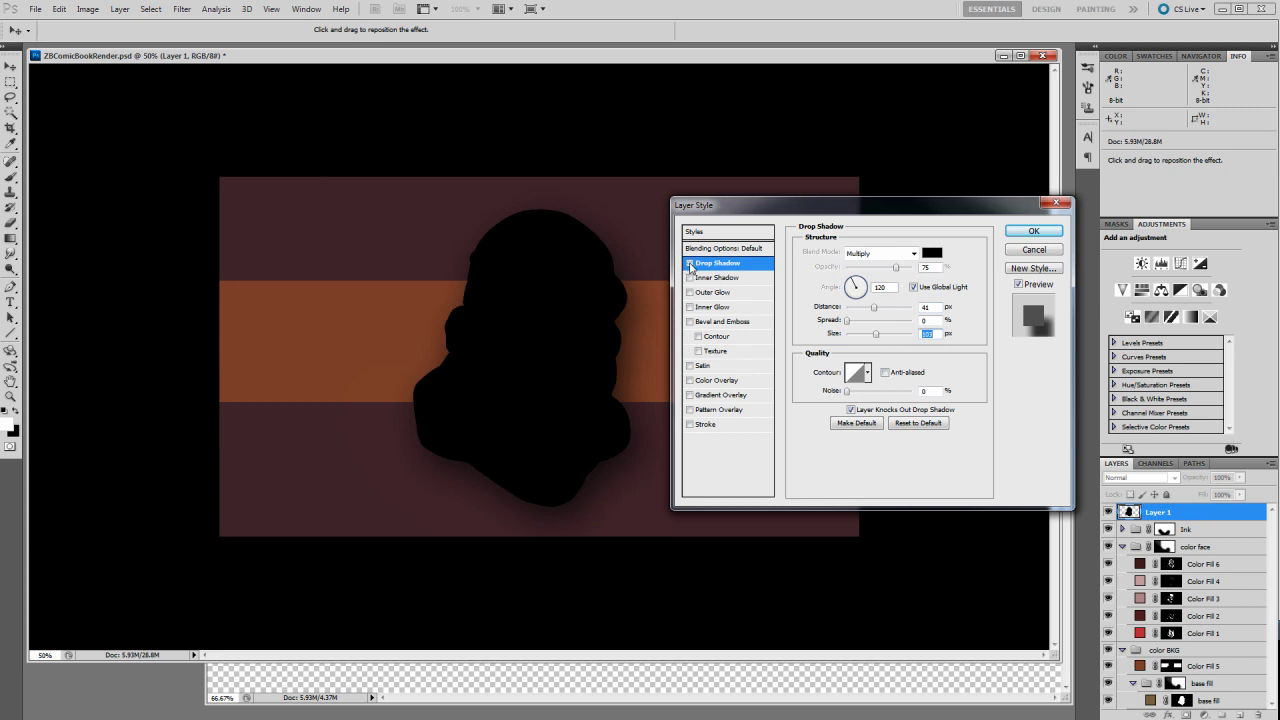
Add a Stroke effect to the black silhouette layer and set its color to white
left_click(690, 425)
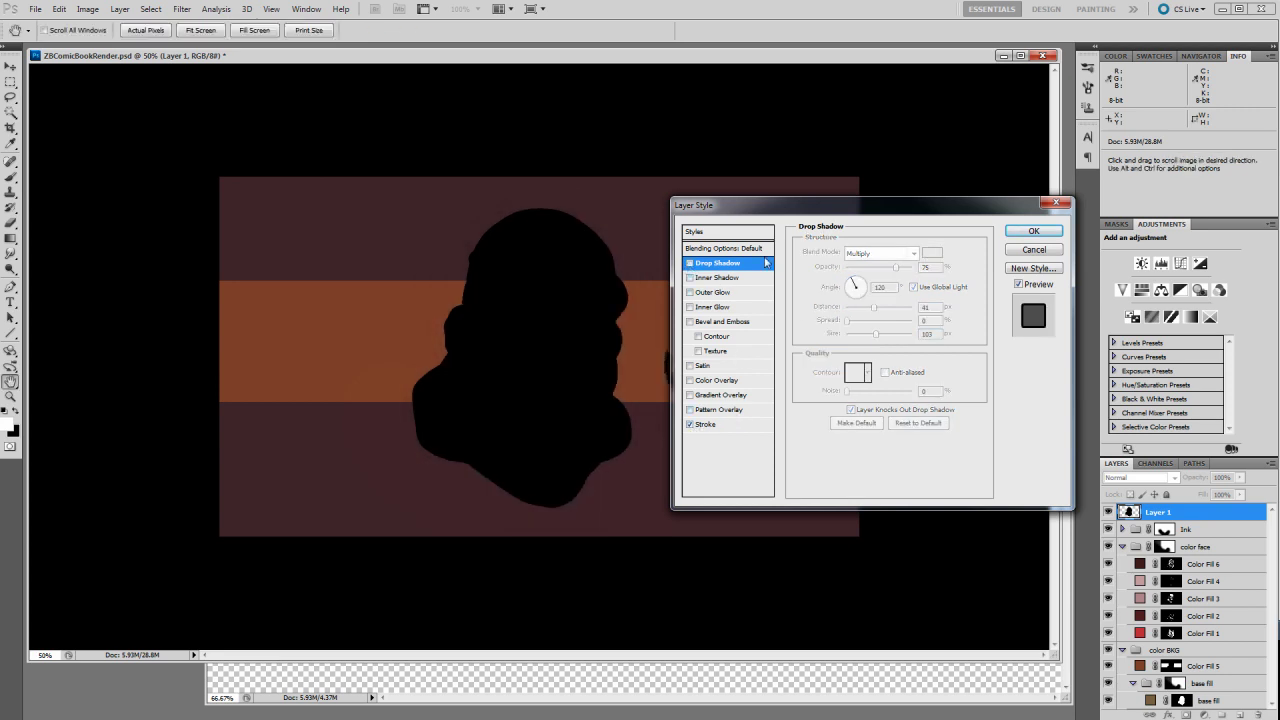
left_click_drag(756, 205, 879, 121)
left_click(836, 340)
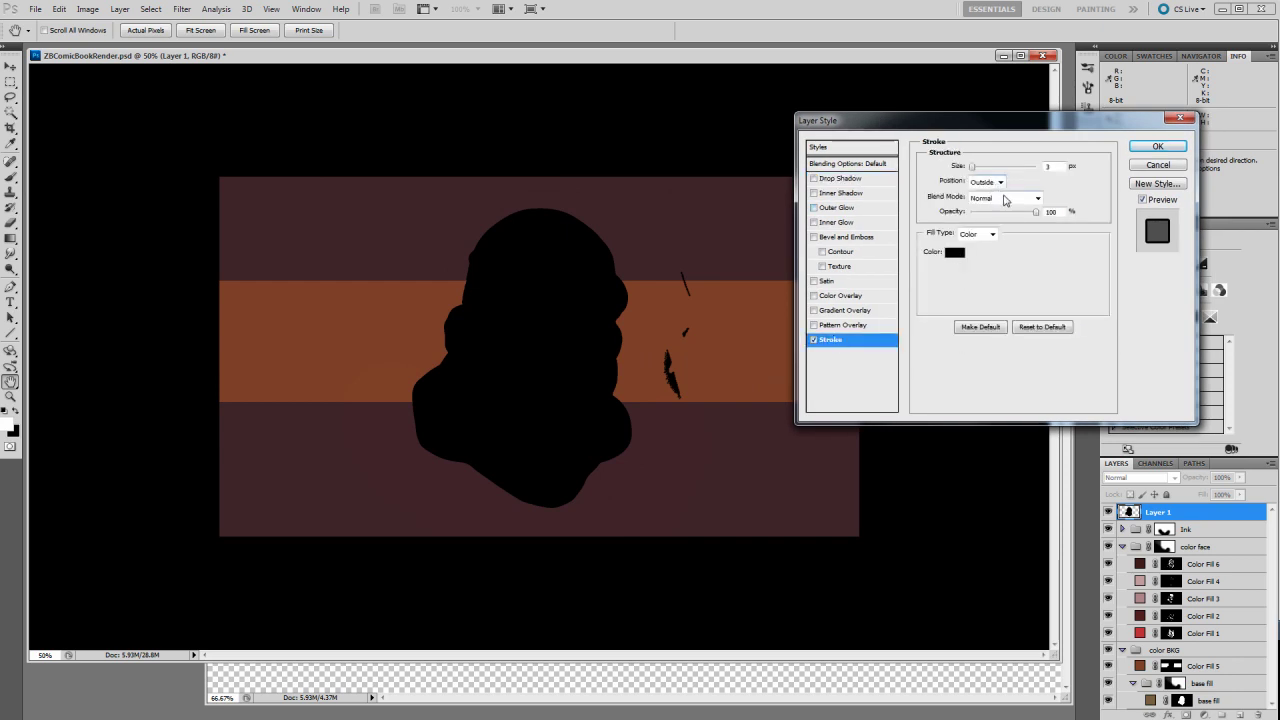
left_click(955, 252)
left_click(697, 352)
left_click(997, 343)
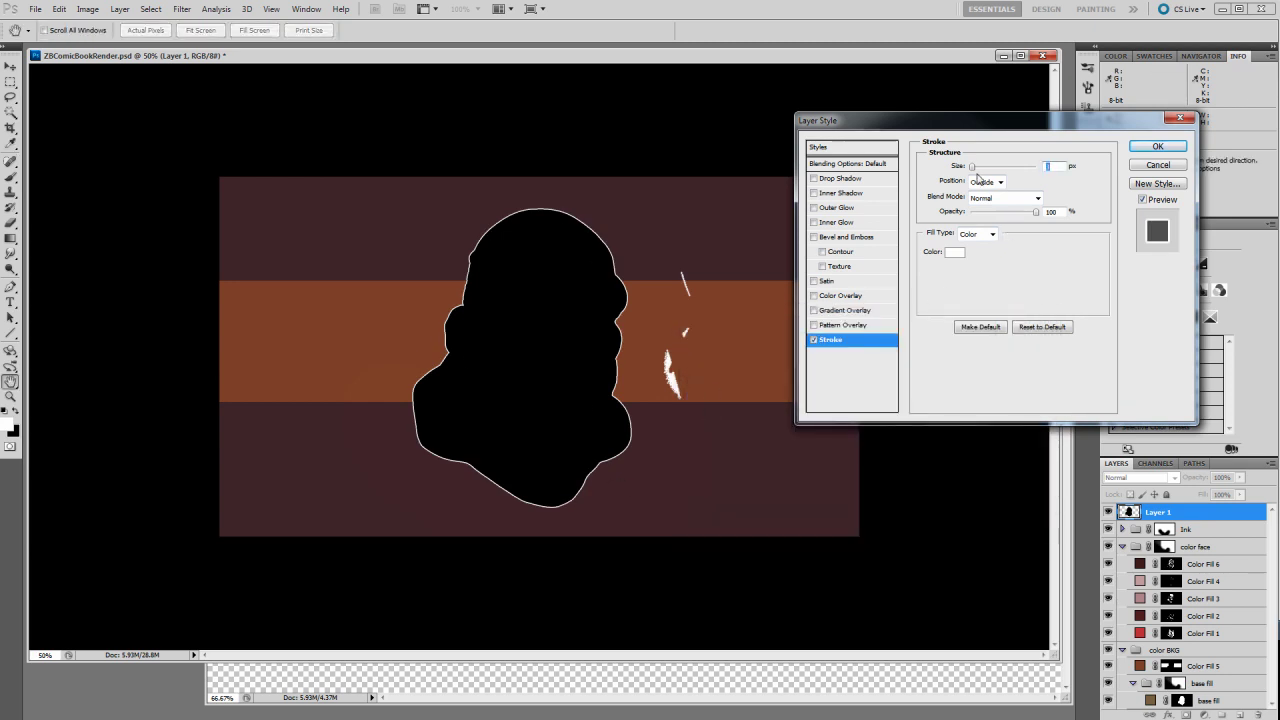
Set the silhouette's stroke size to 10 px, keeping 100% opacity and the Normal blend mode
left_click_drag(973, 170, 978, 172)
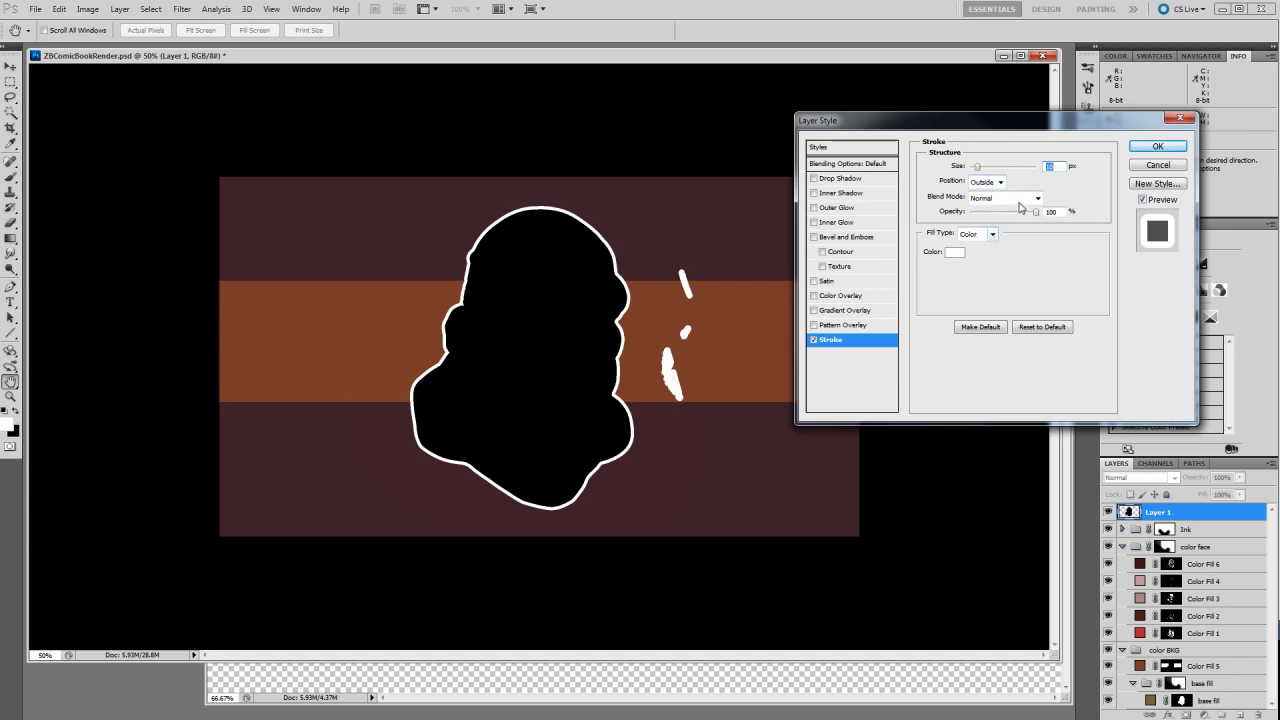
mouse_move(1038, 217)
left_mouse_down()
mouse_move(989, 218)
mouse_move(1061, 224)
left_mouse_up()
left_click(1037, 198)
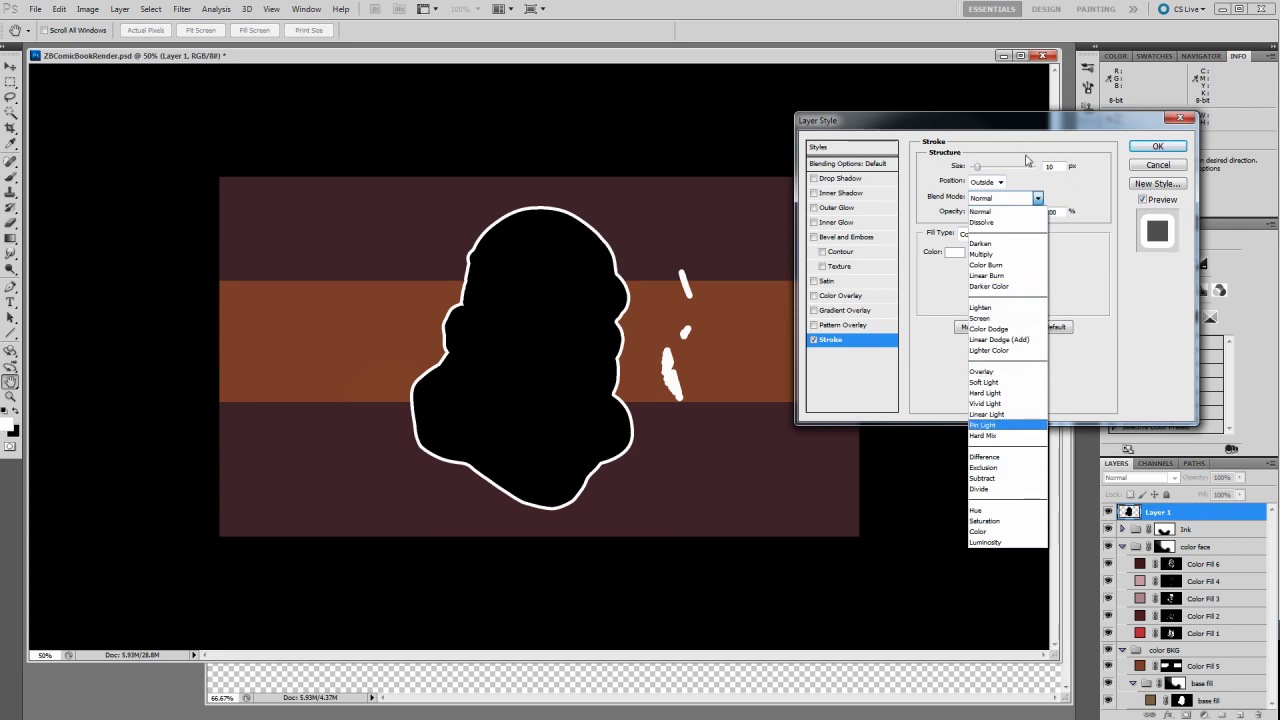
left_click(1026, 198)
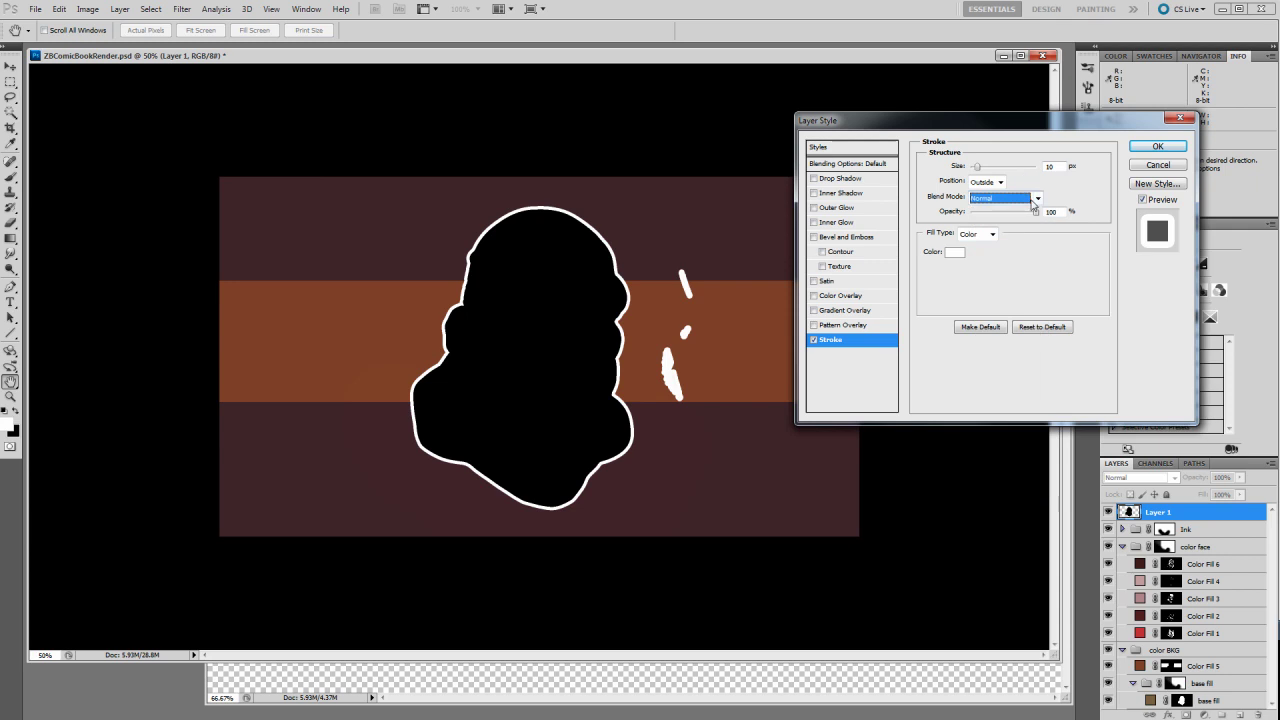
Lower the silhouette stroke's opacity to roughly a third, apply the layer style and collapse the layer's effects list
left_click_drag(1036, 217, 993, 219)
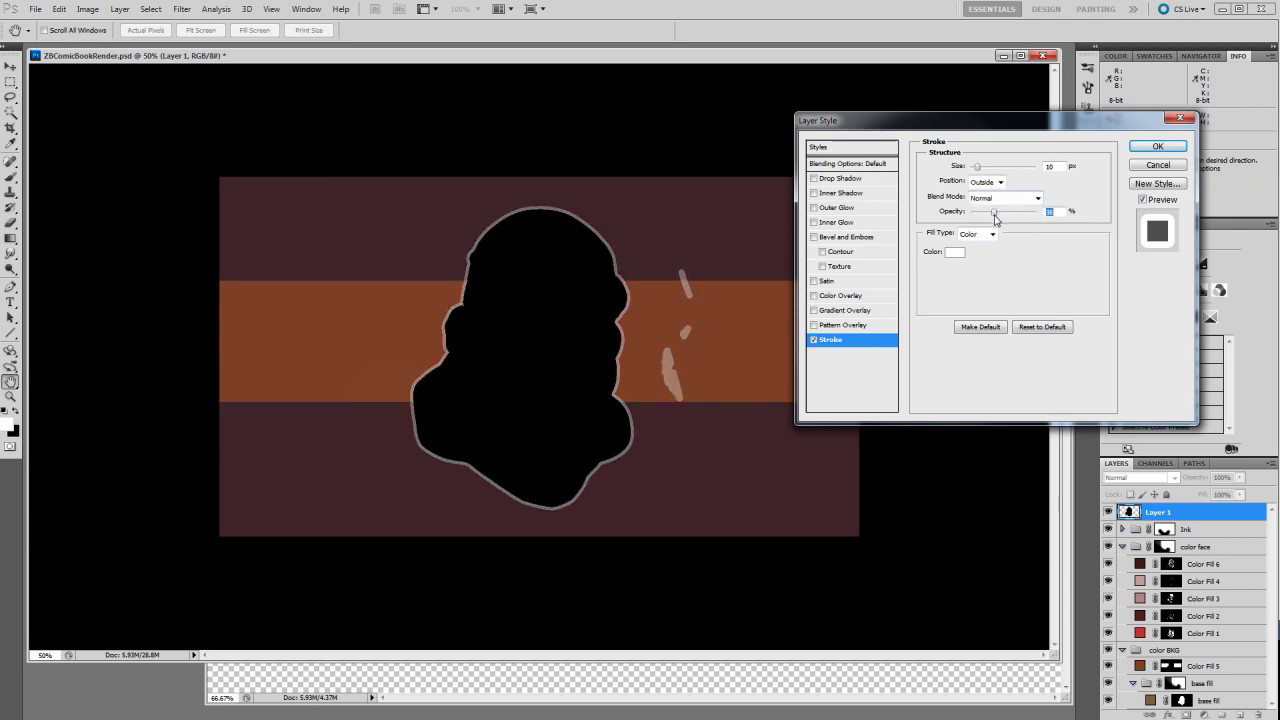
left_click(1157, 146)
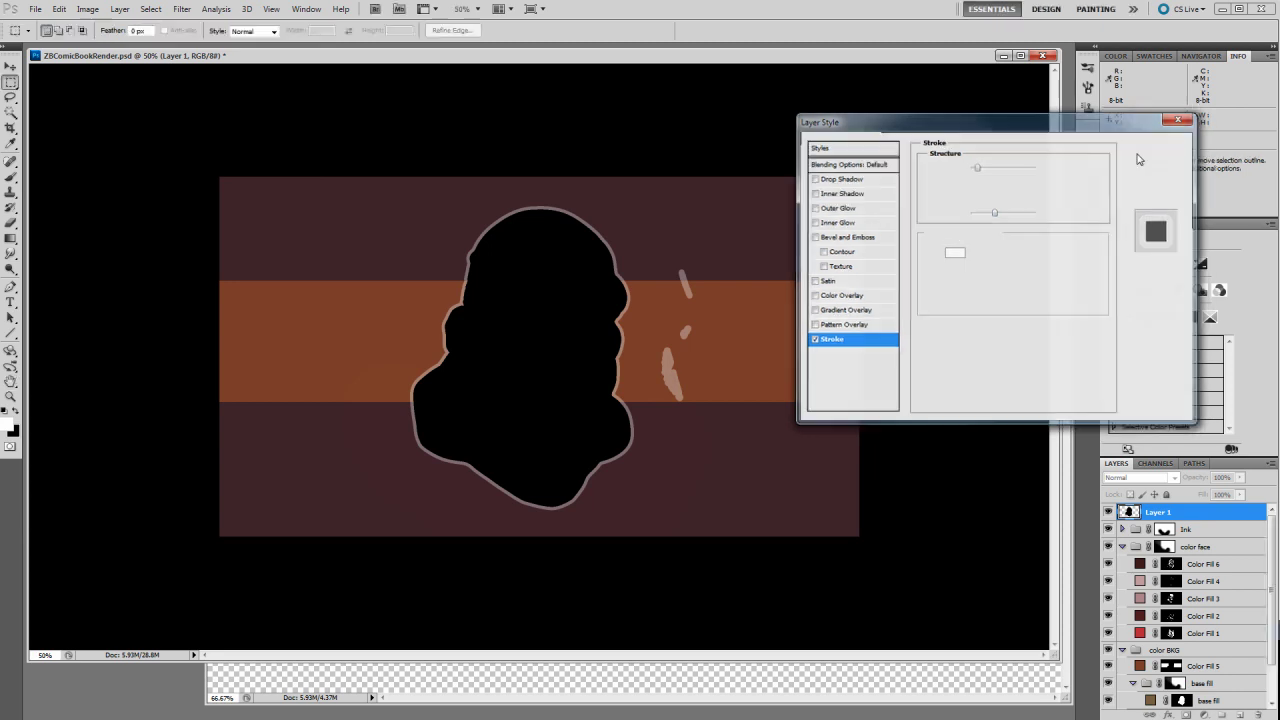
left_click(1267, 512)
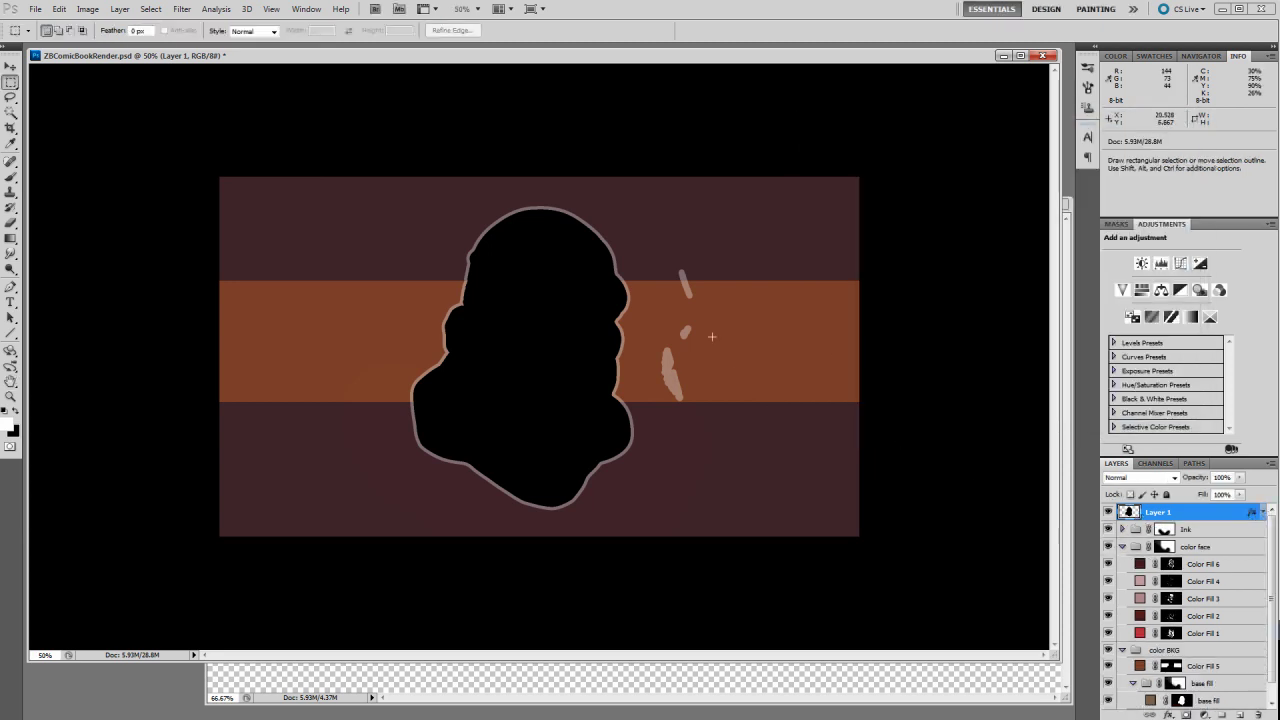
Erase the stray outlined marks beside the face from the silhouette layer, Layer 1
key("b")
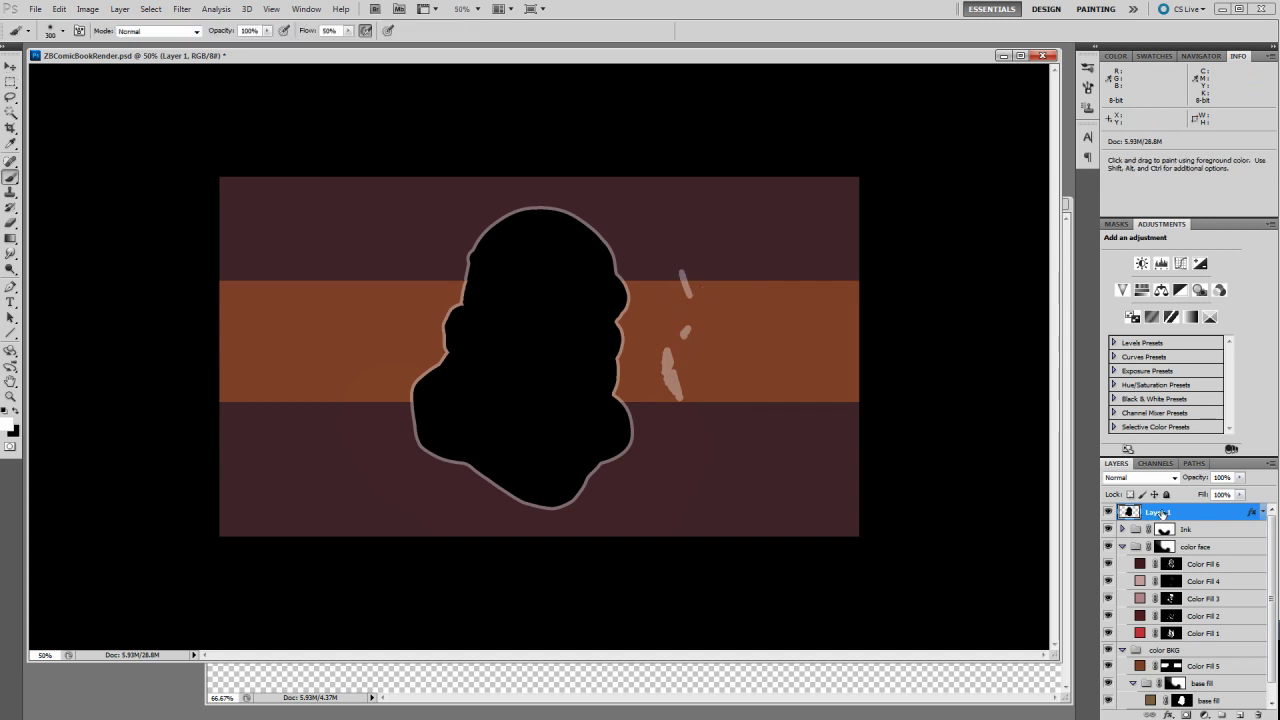
key("e")
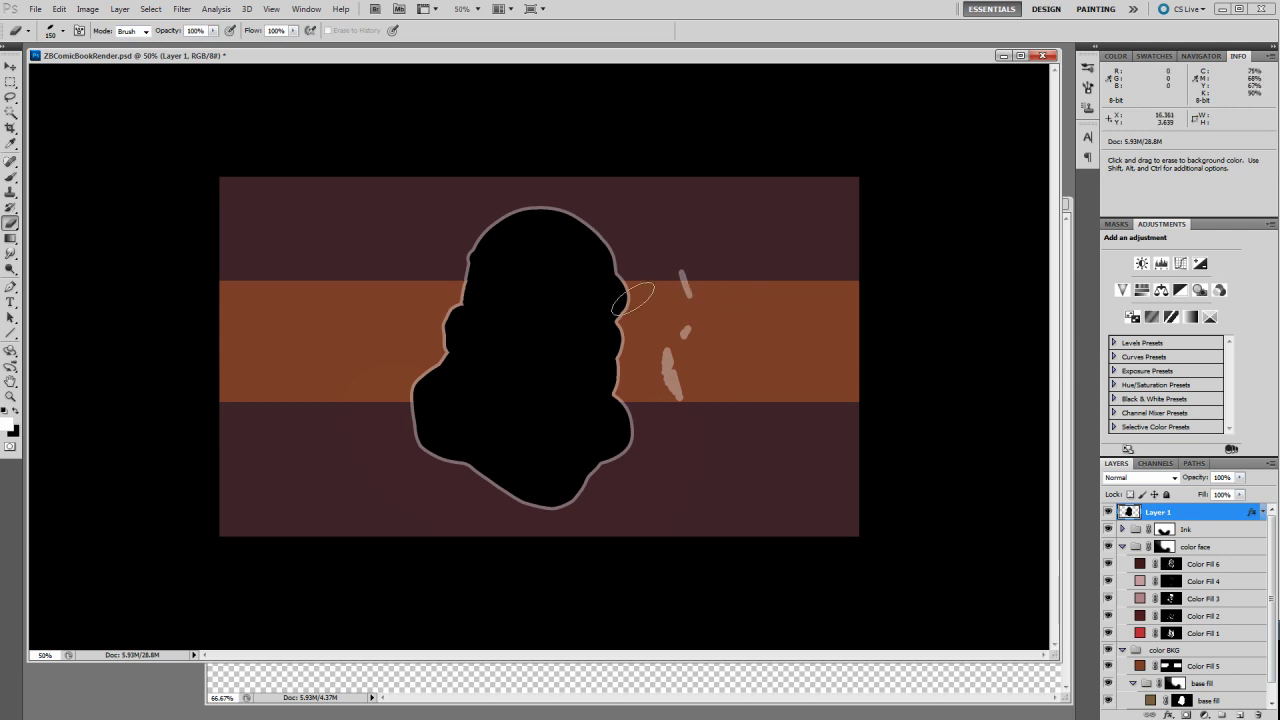
mouse_move(700, 272)
left_mouse_down()
mouse_move(686, 280)
mouse_move(672, 370)
left_mouse_up()
Set Layer 1's blend mode to Screen and move it between the Ink and color face groups
left_click(1175, 479)
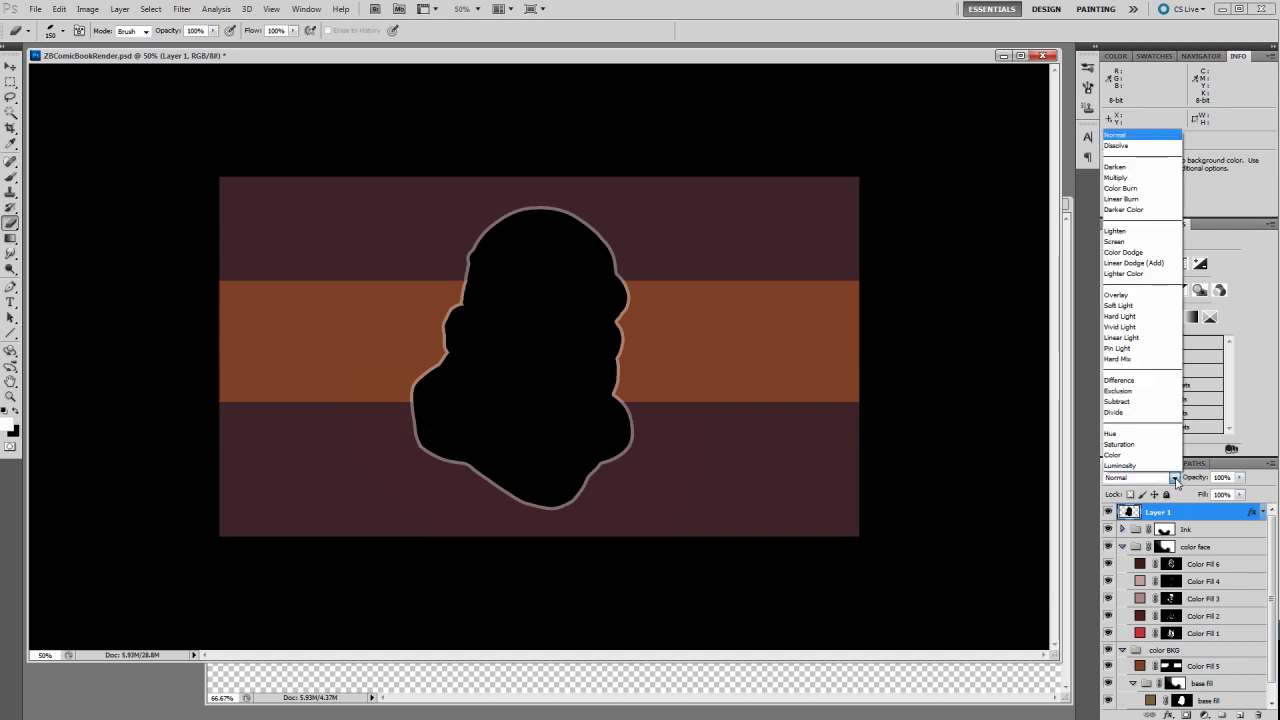
left_click(1115, 241)
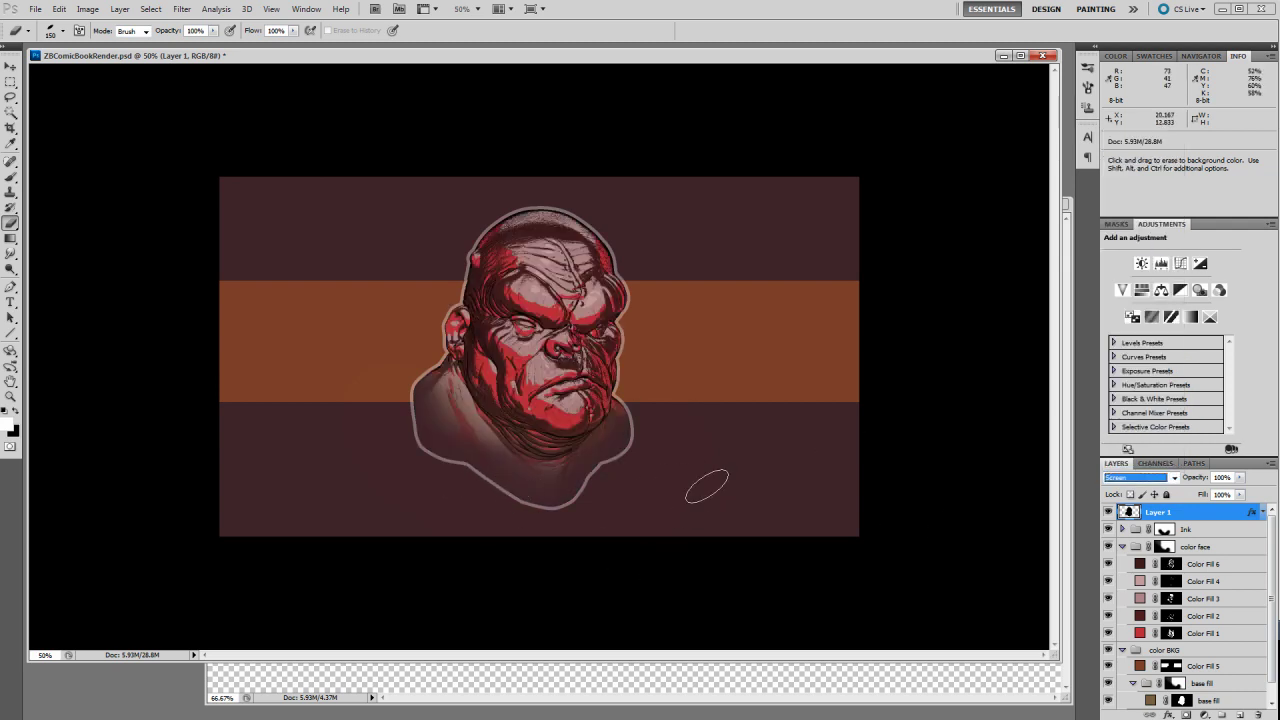
left_click(1123, 546)
left_click_drag(1130, 513, 1170, 540)
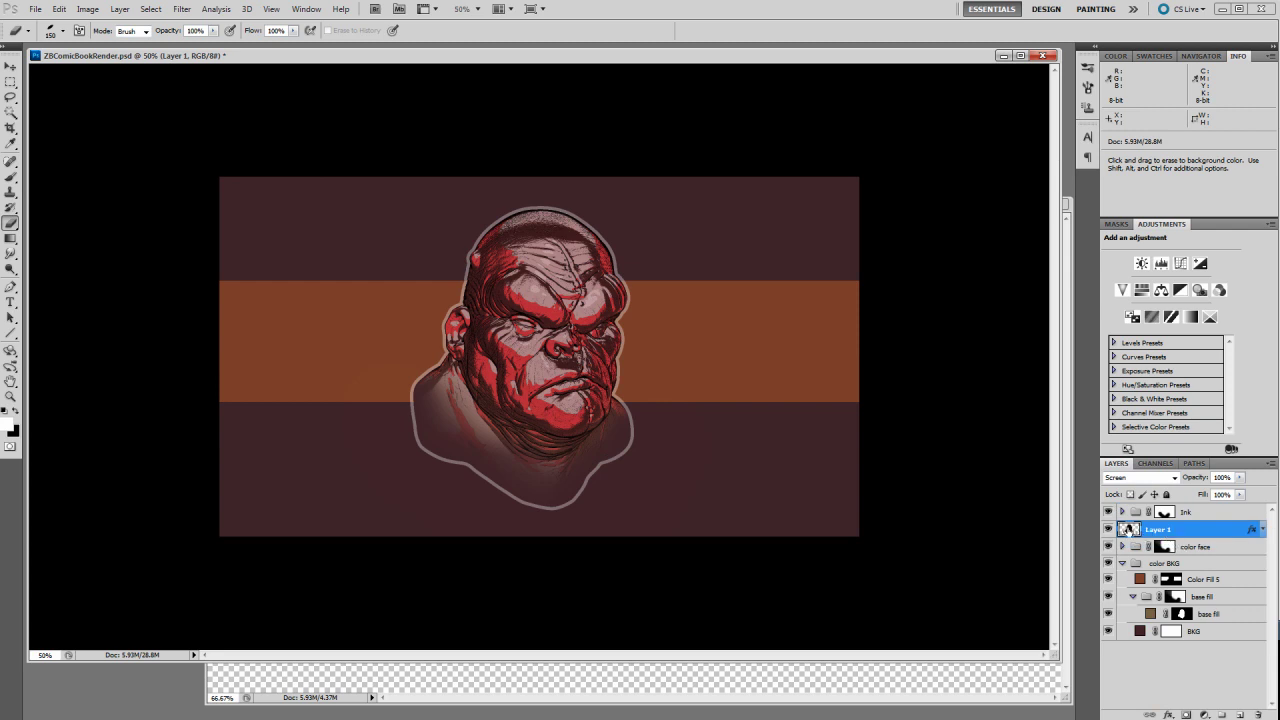
left_click(1122, 563)
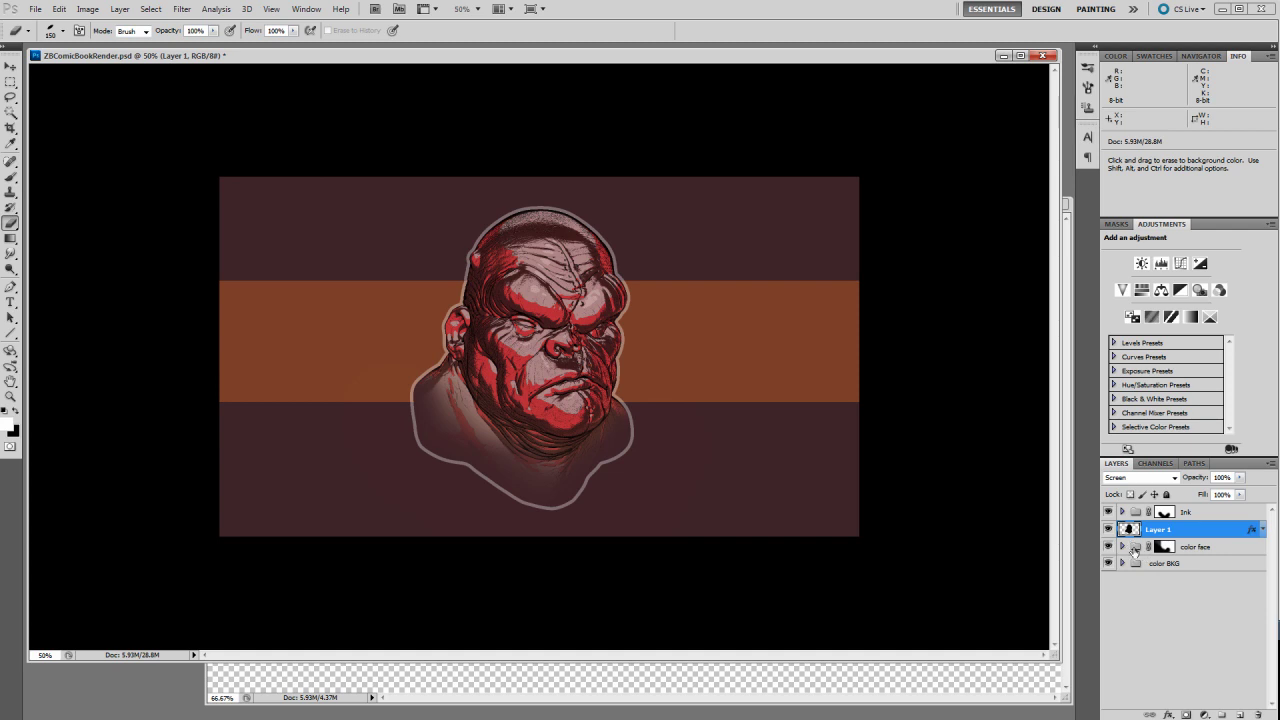
Move Layer 1 into the color face group, placing it beneath Color Fill 1, and collapse the group
left_click(1122, 546)
left_click_drag(1132, 530, 1131, 548)
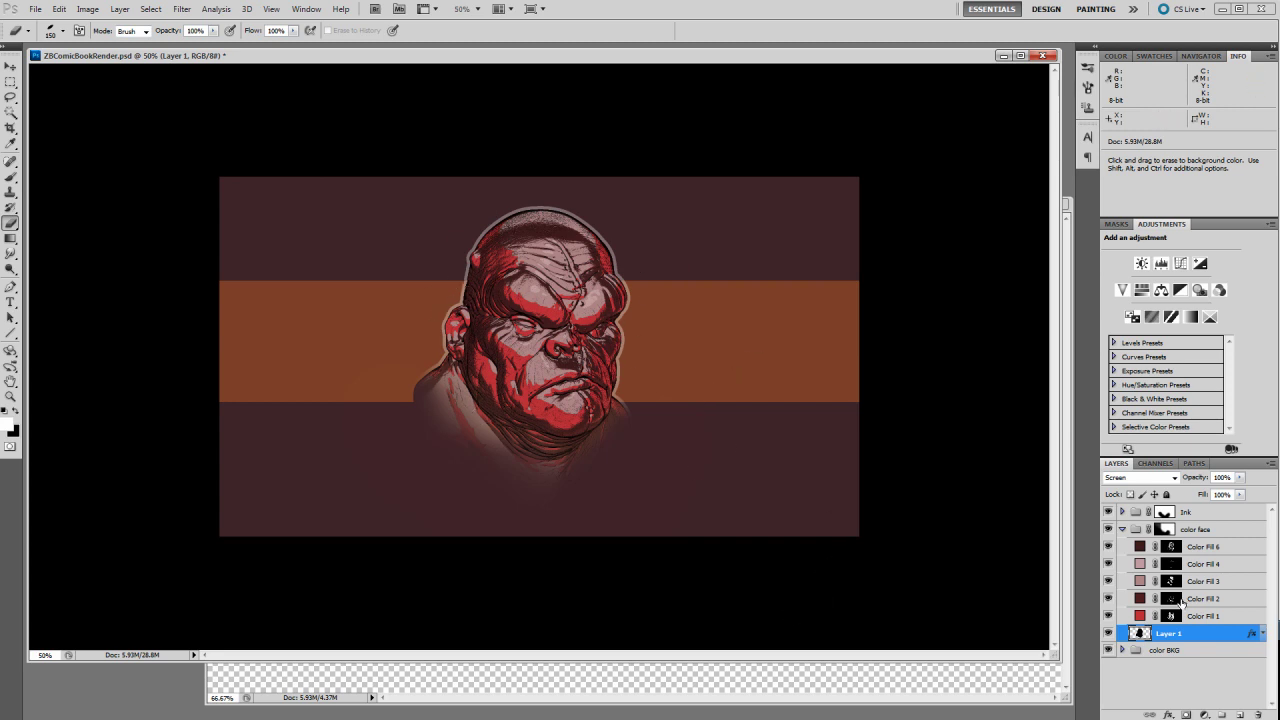
left_click(1123, 530)
Compare the image with the Ink group hidden and shown, and check Layer 1 inside the color face group
left_click(1107, 512)
left_click(1107, 512)
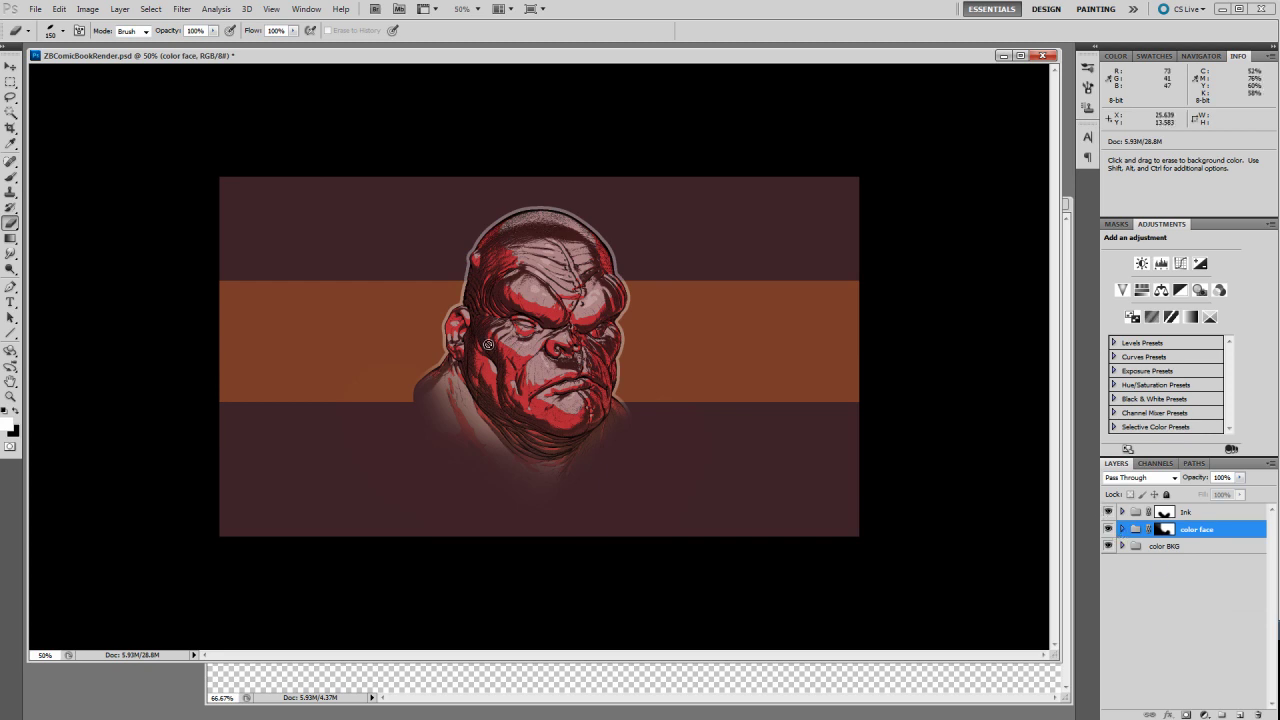
left_click(1122, 530)
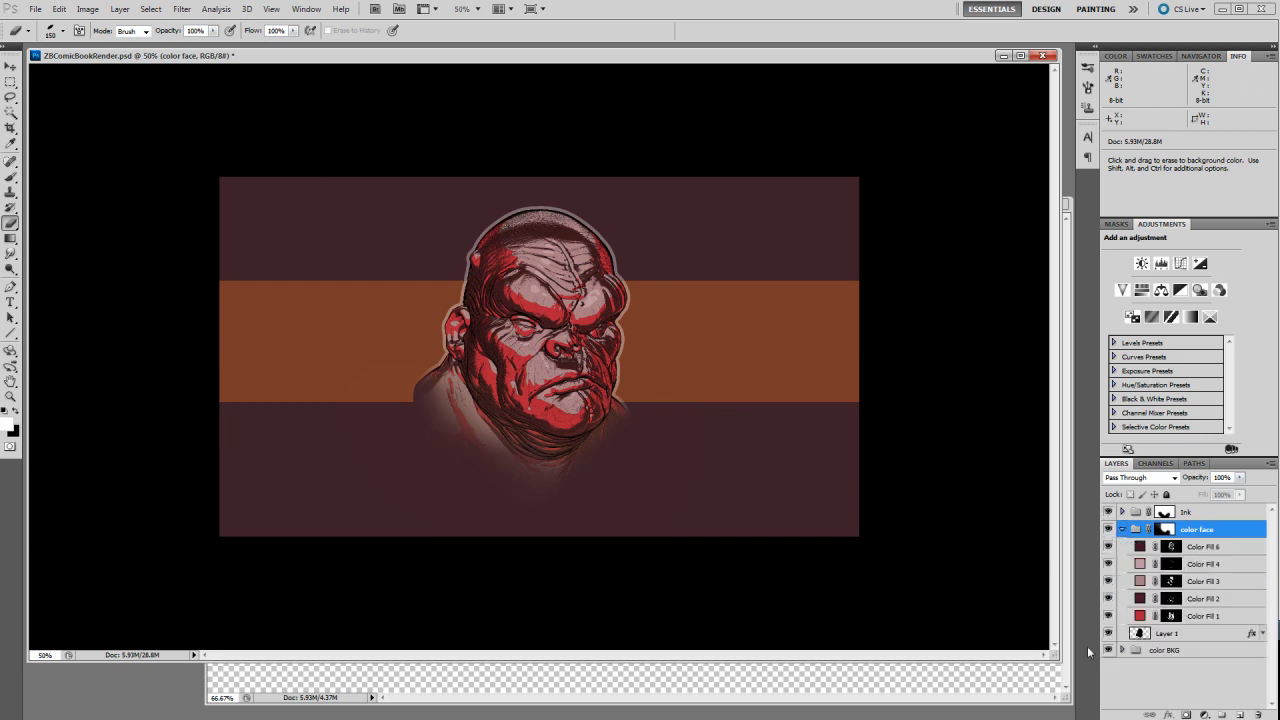
left_click(1170, 634)
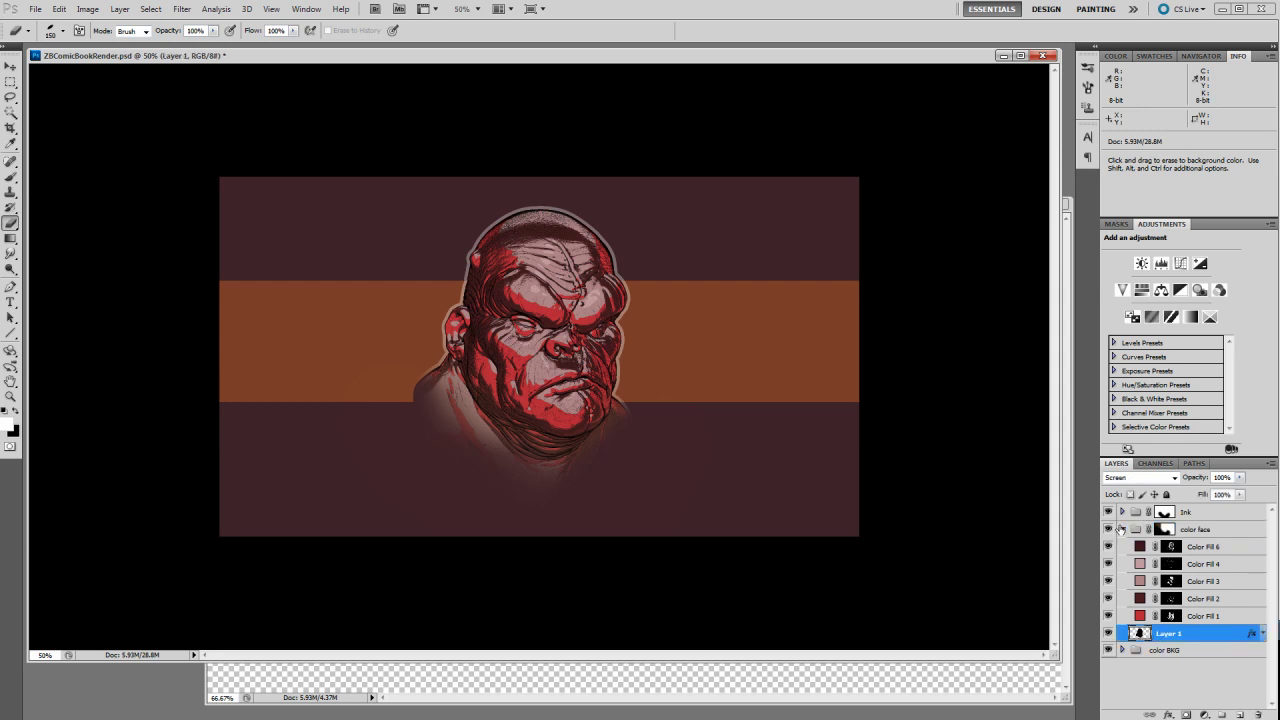
left_click(1121, 530)
Expand the color BKG group and select its Color Fill 5 layer
left_click(1123, 546)
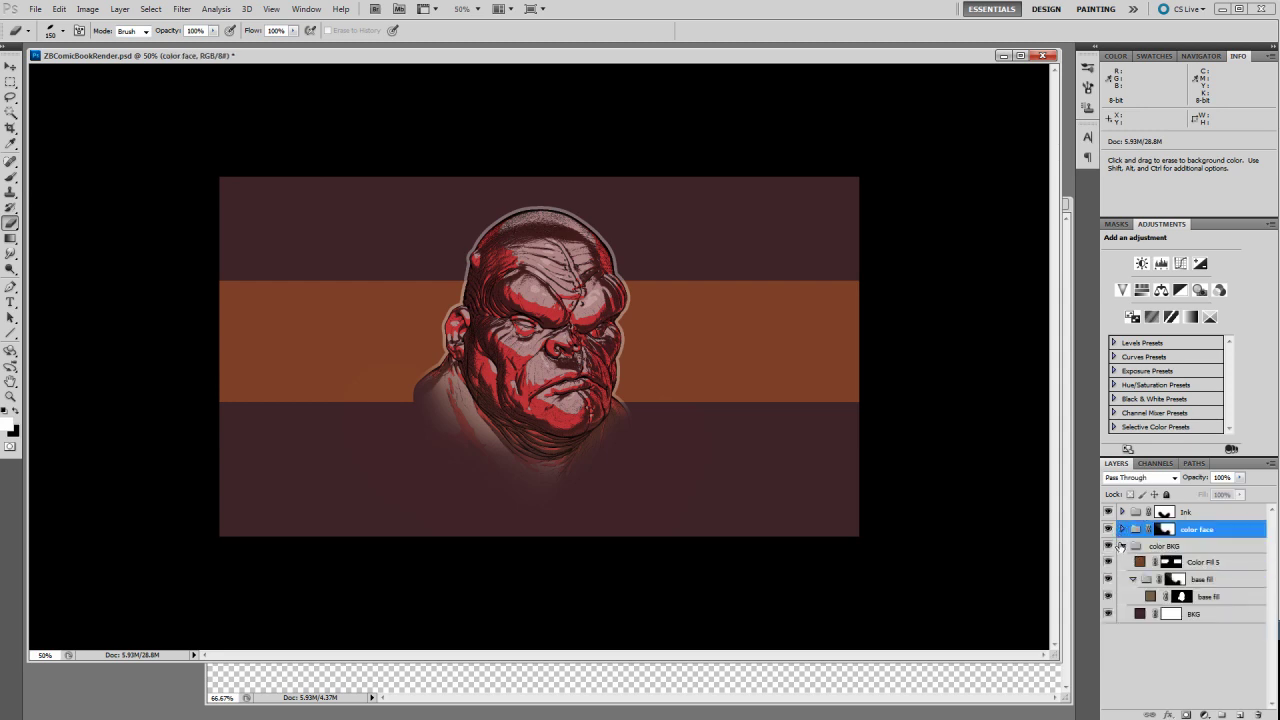
left_click(1122, 546)
left_click(1122, 547)
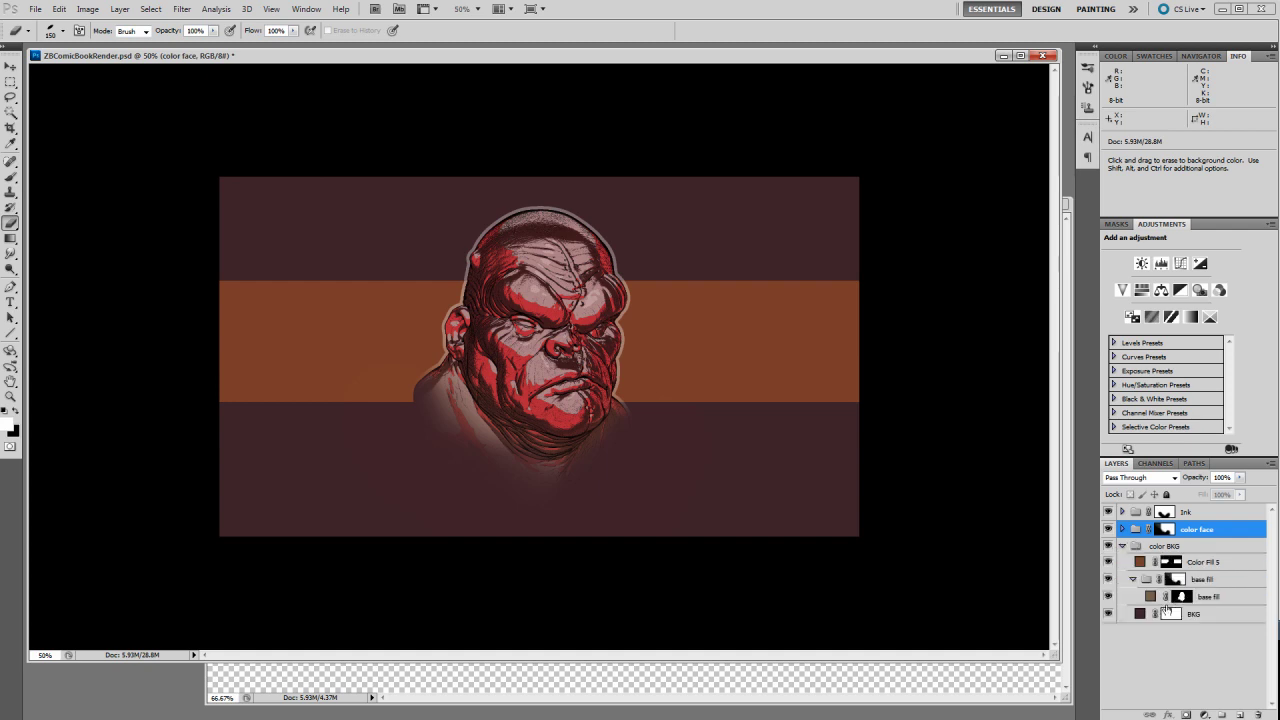
left_click(1140, 564)
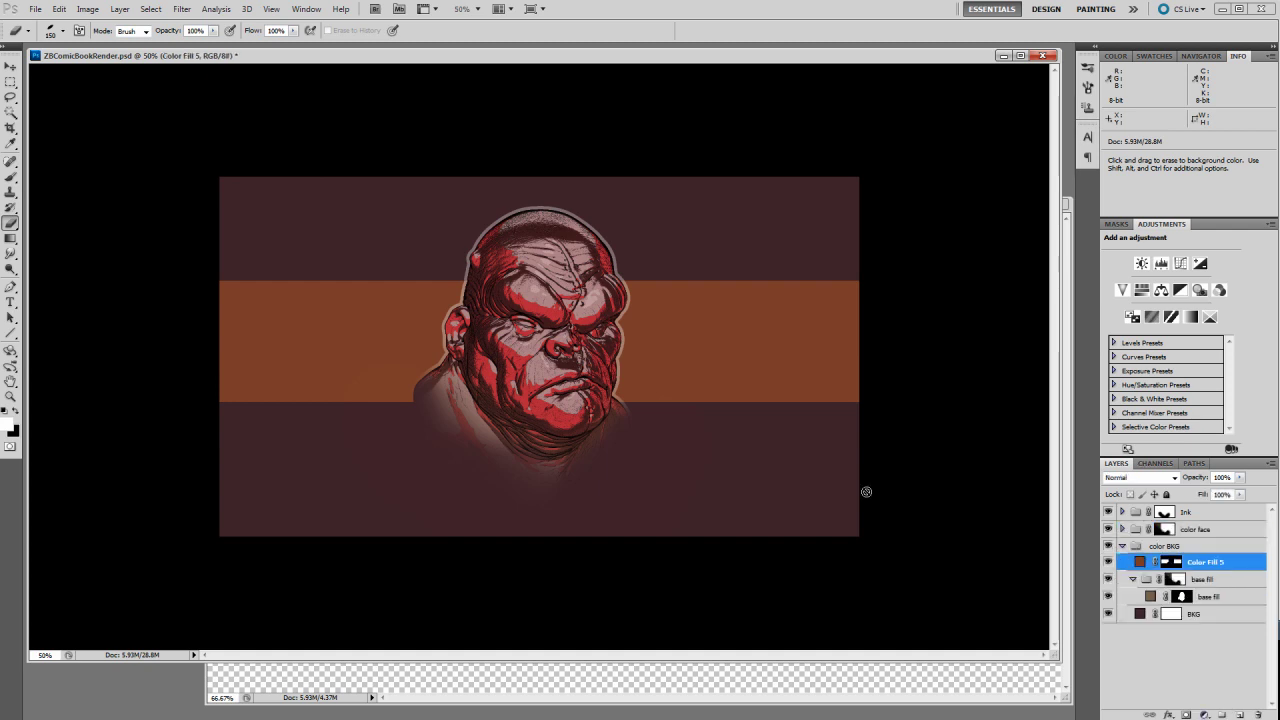
left_click(957, 536)
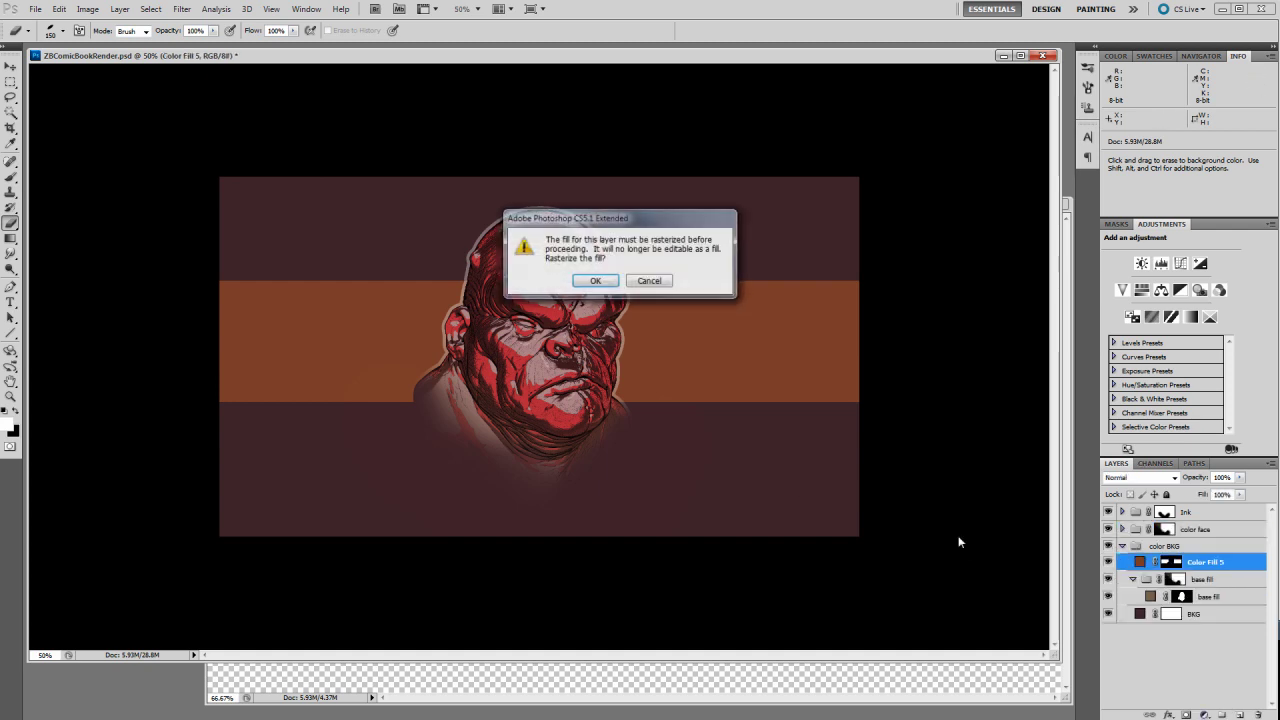
left_click(649, 281)
left_click(623, 273)
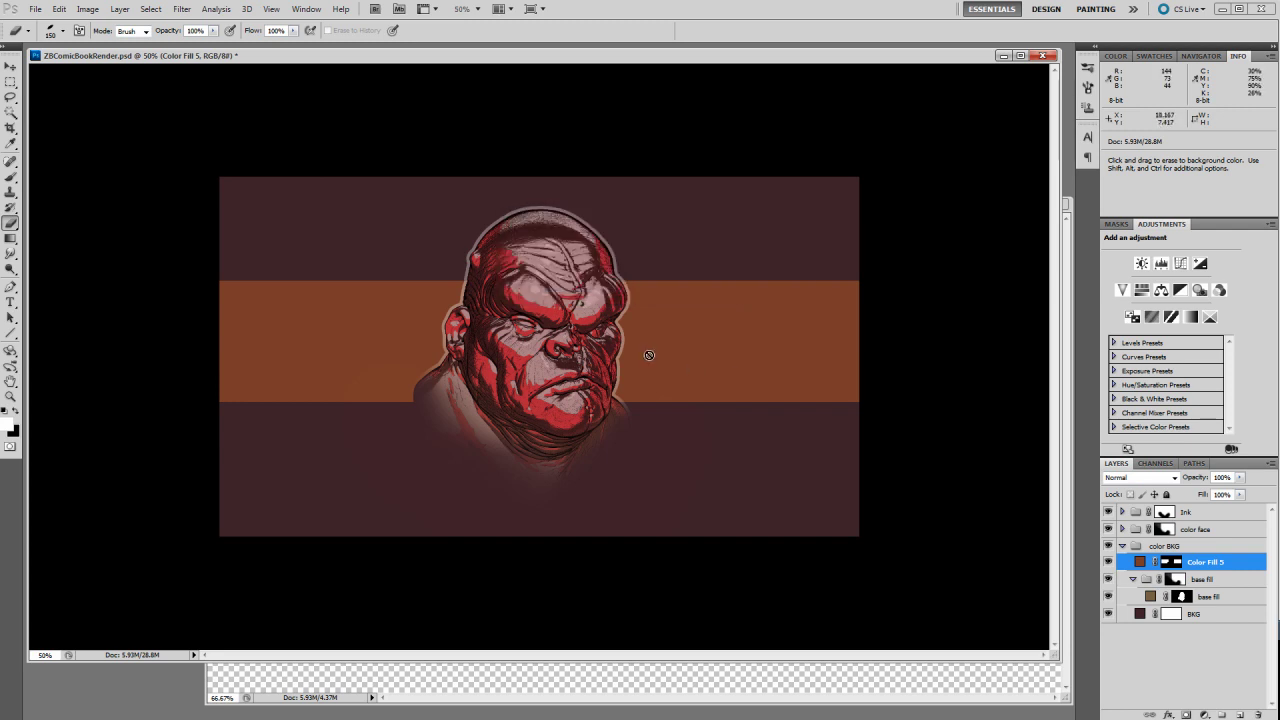
Select a full-height rectangular area around the head, about 10.97 wide by 15 high
key("m")
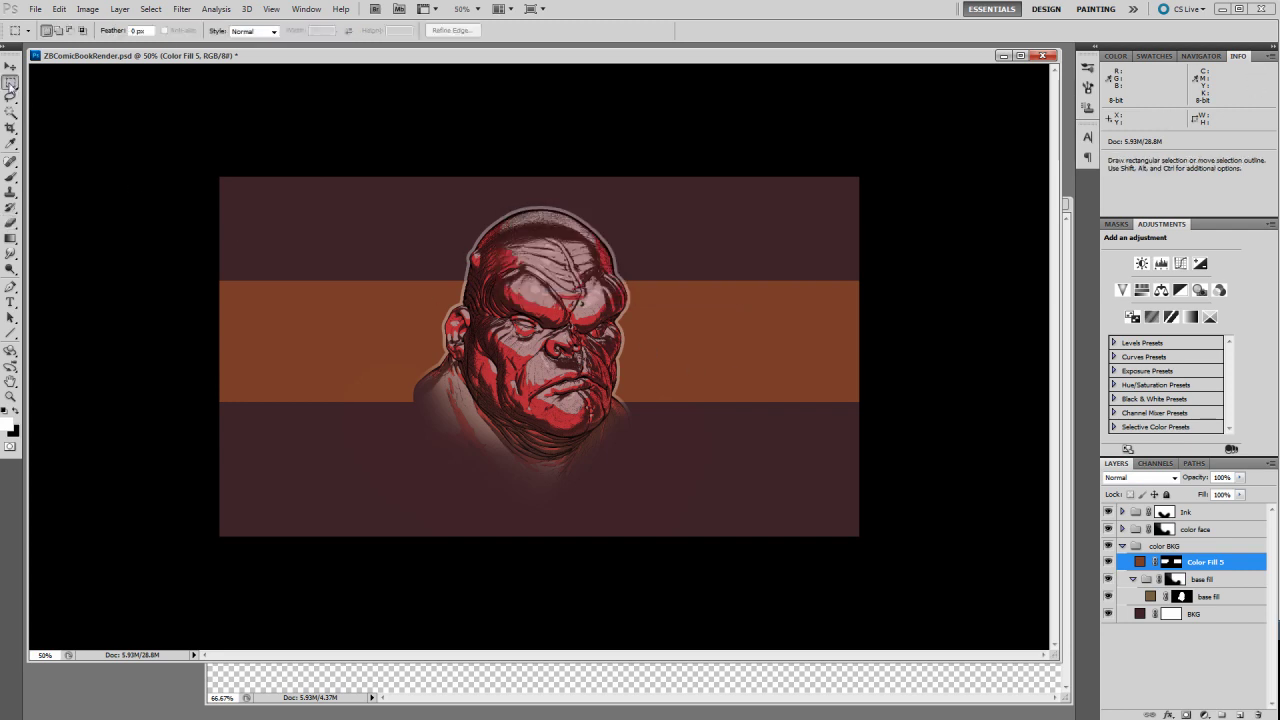
left_click_drag(397, 177, 669, 580)
left_click(403, 114)
left_click_drag(389, 169, 654, 593)
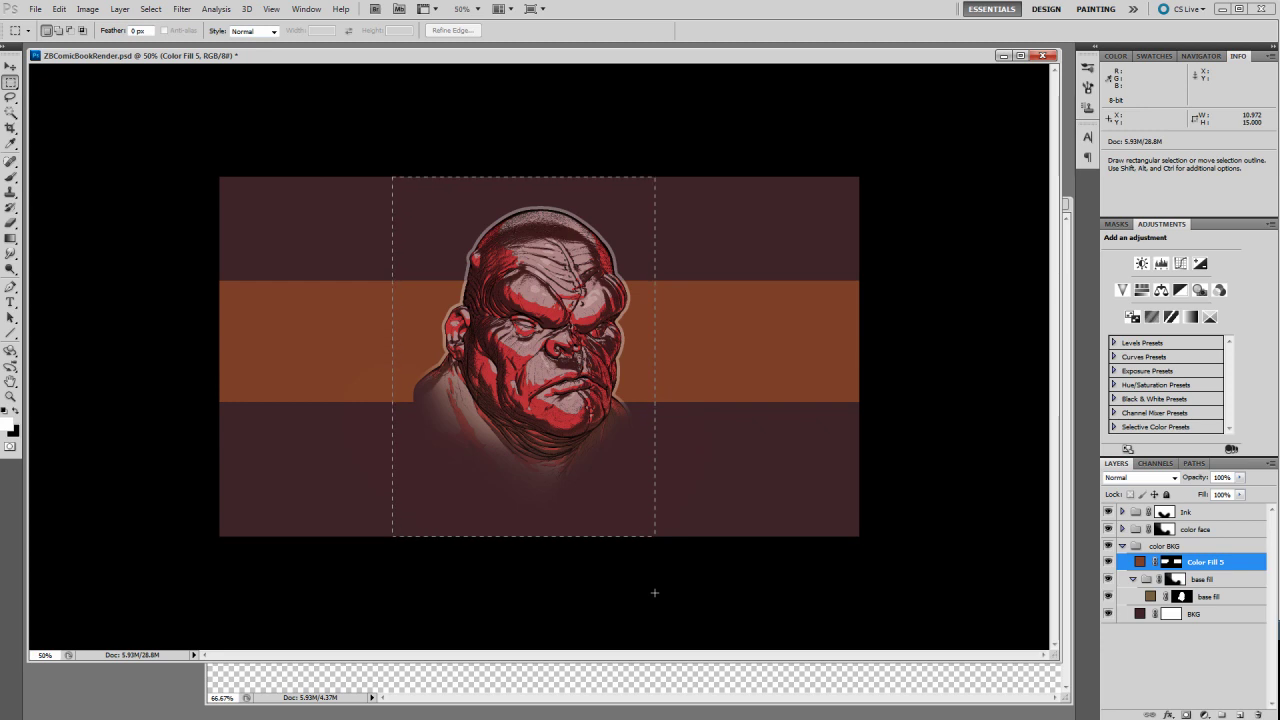
Add a solid black (000000) fill layer from the selection and invert its mask so black covers the areas outside the central panel
left_click(1206, 714)
left_click(1158, 432)
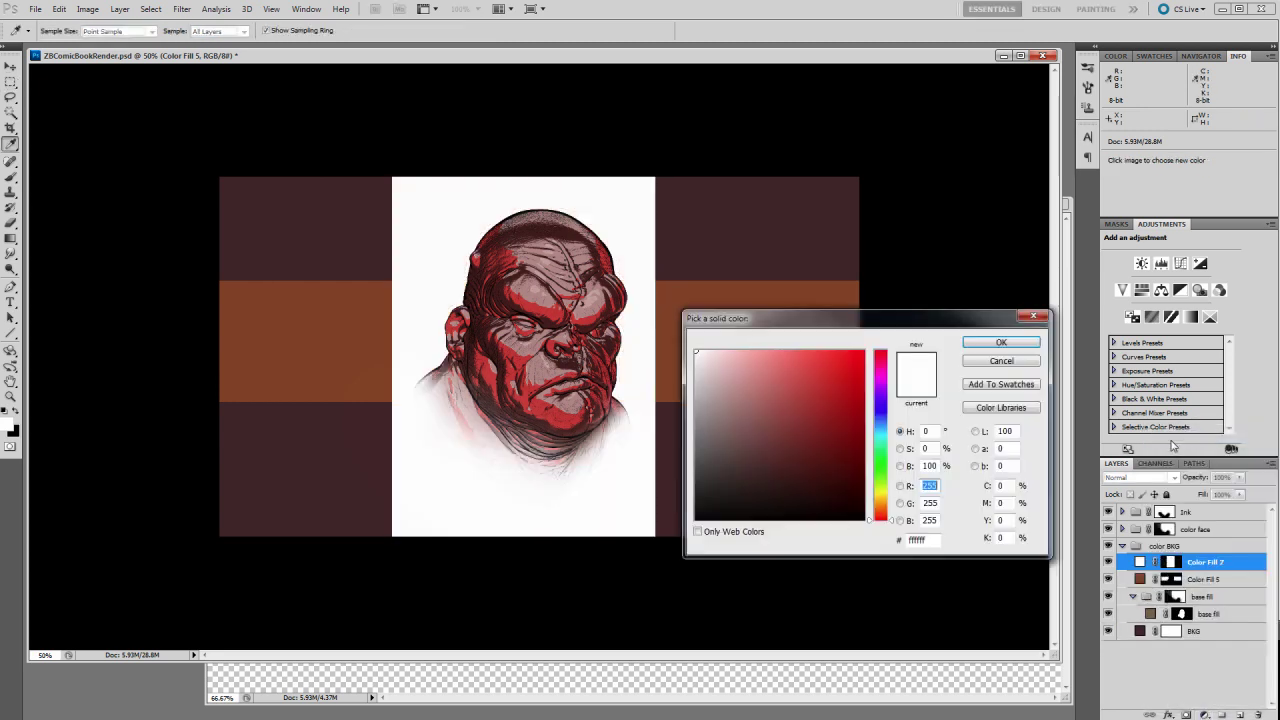
left_click_drag(735, 423, 676, 540)
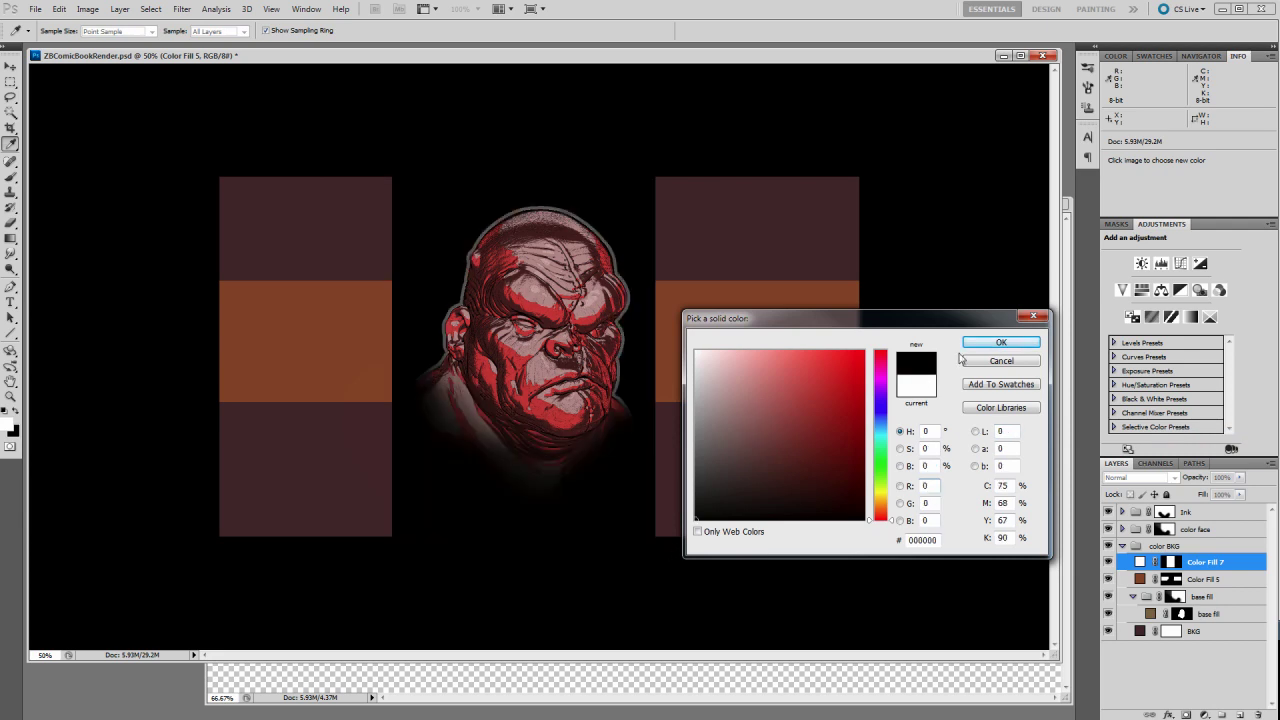
left_click(990, 343)
left_click(1170, 562)
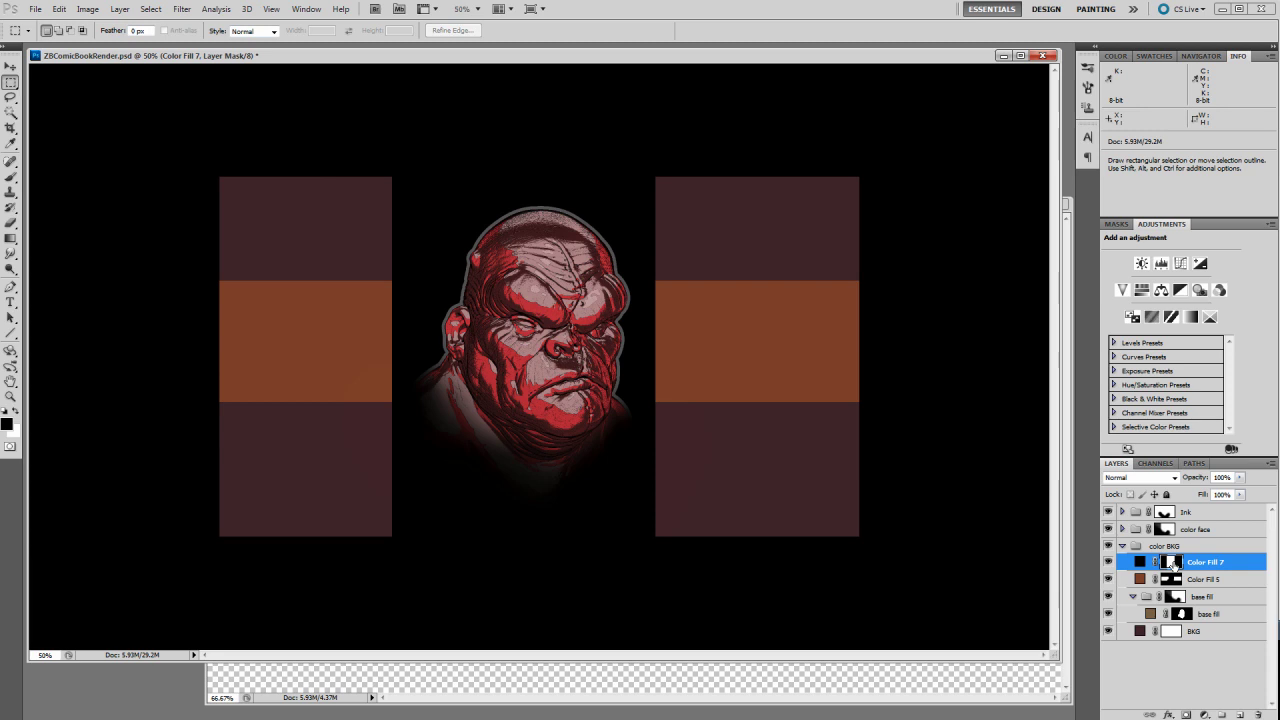
key("ctrl+i")
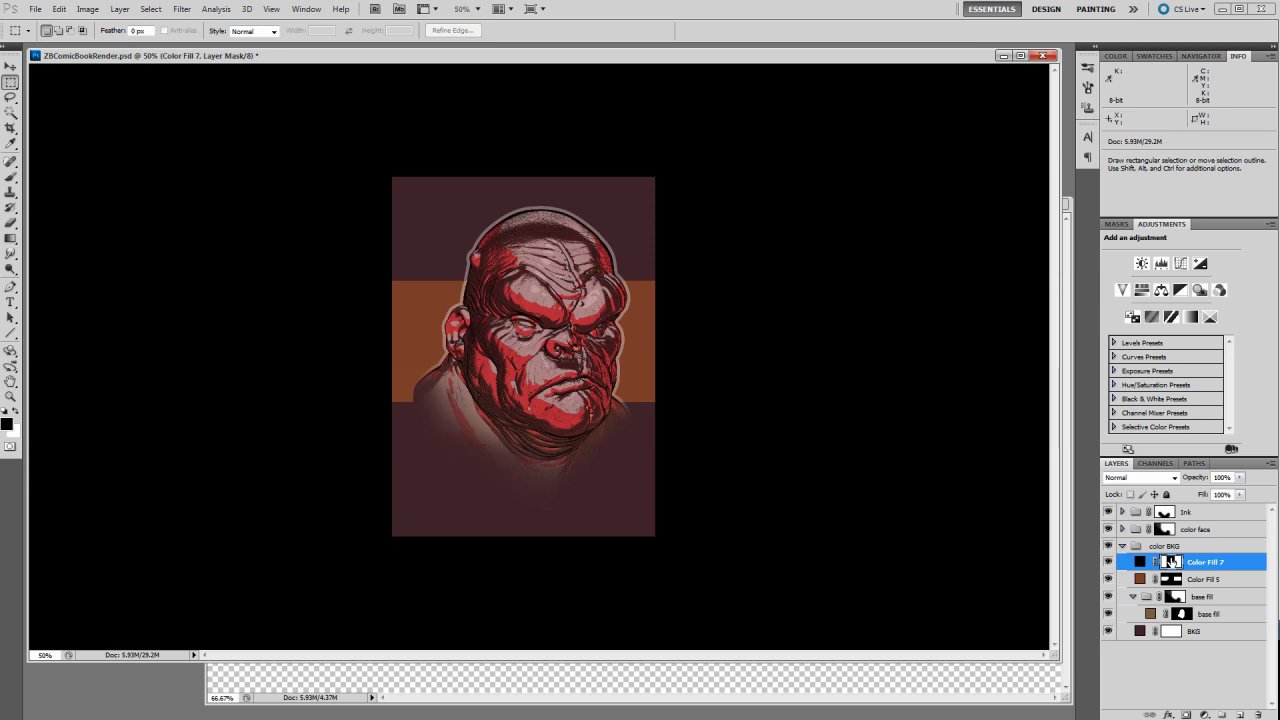
Widen the central panel slightly past its right edge by clearing a full-height rectangle in the black fill layer's mask, and deselect
left_click_drag(480, 163, 665, 583)
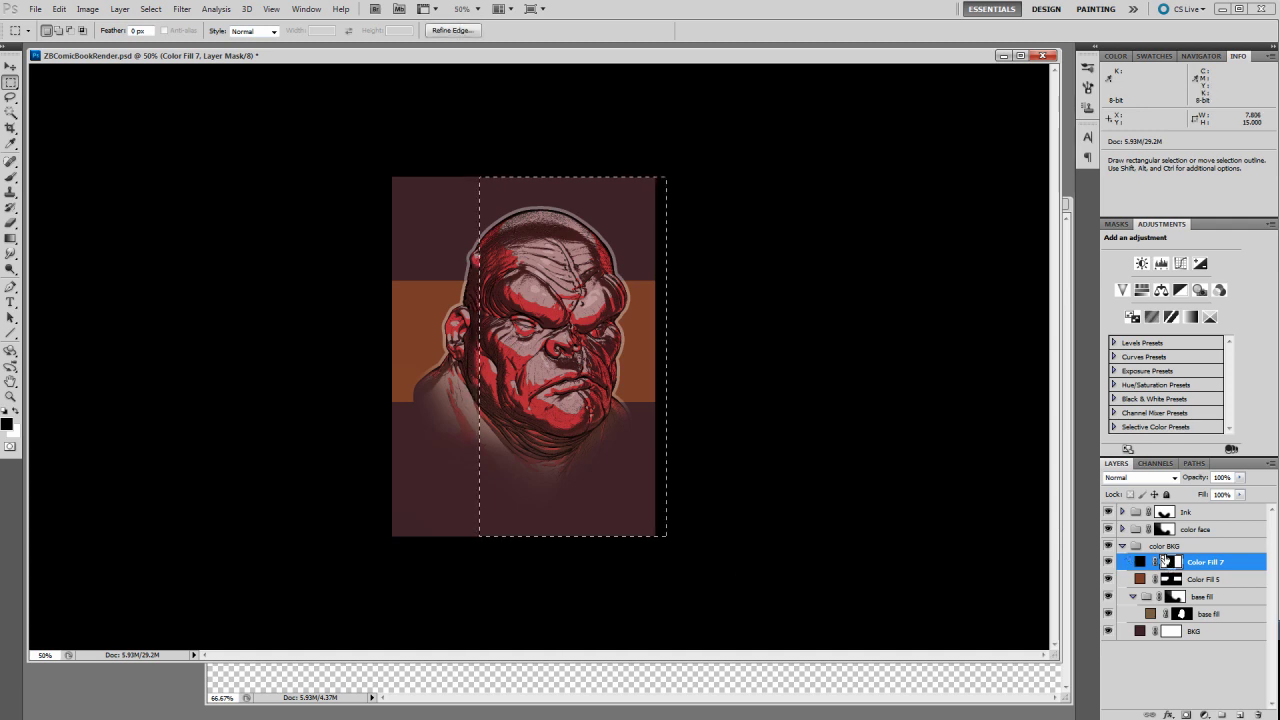
key("Delete")
key("ctrl+z")
key("ctrl+d")
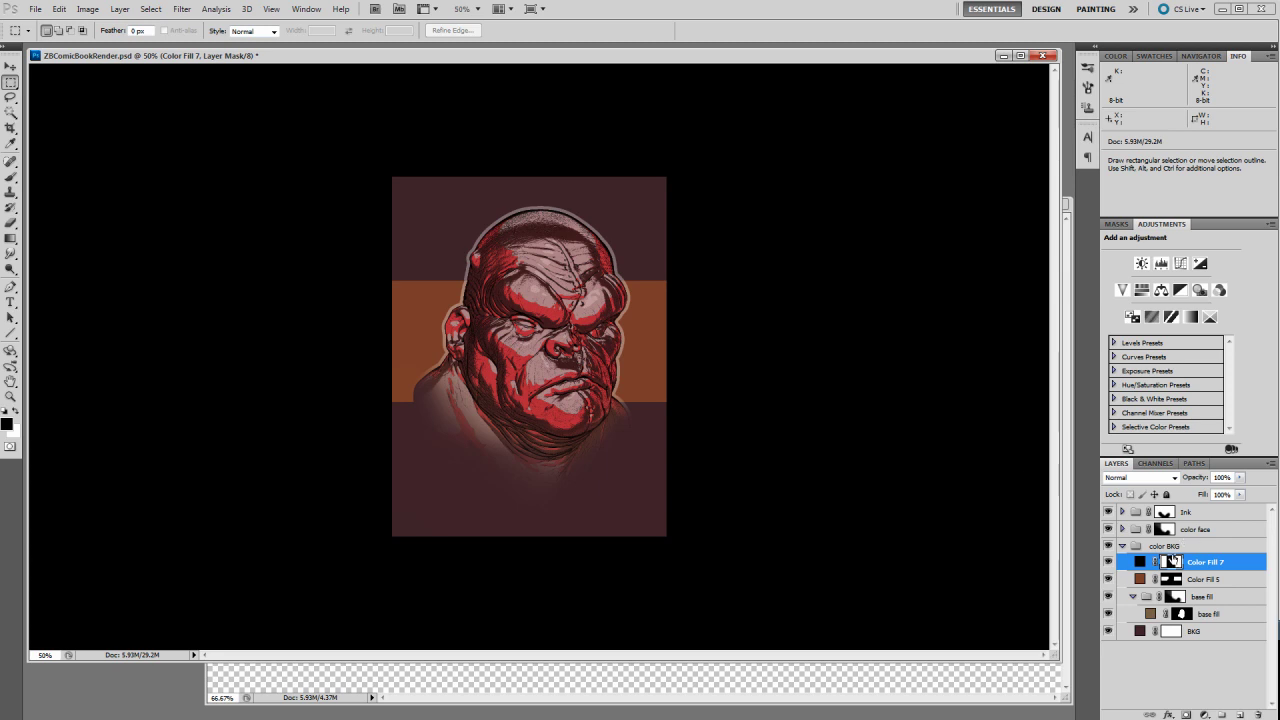
Load the black fill layer's mask as a selection and invert it to select the central panel
key("ctrl")
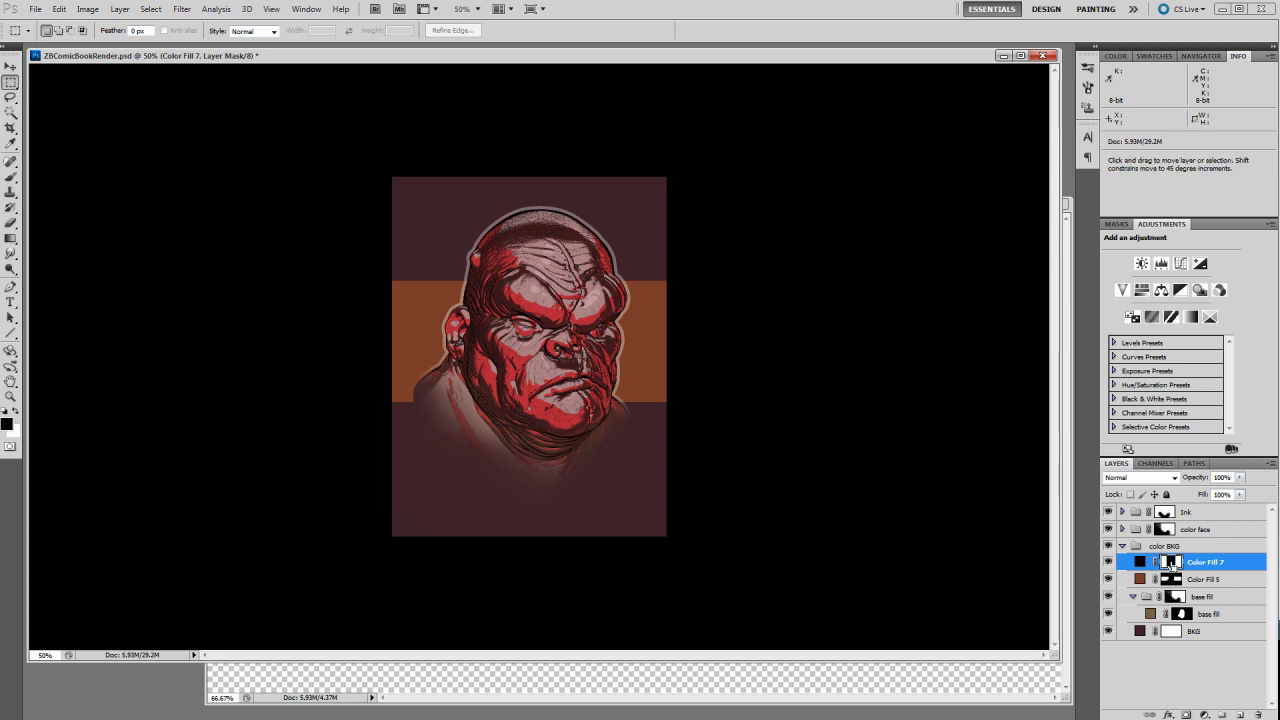
left_click(1172, 562, "ctrl")
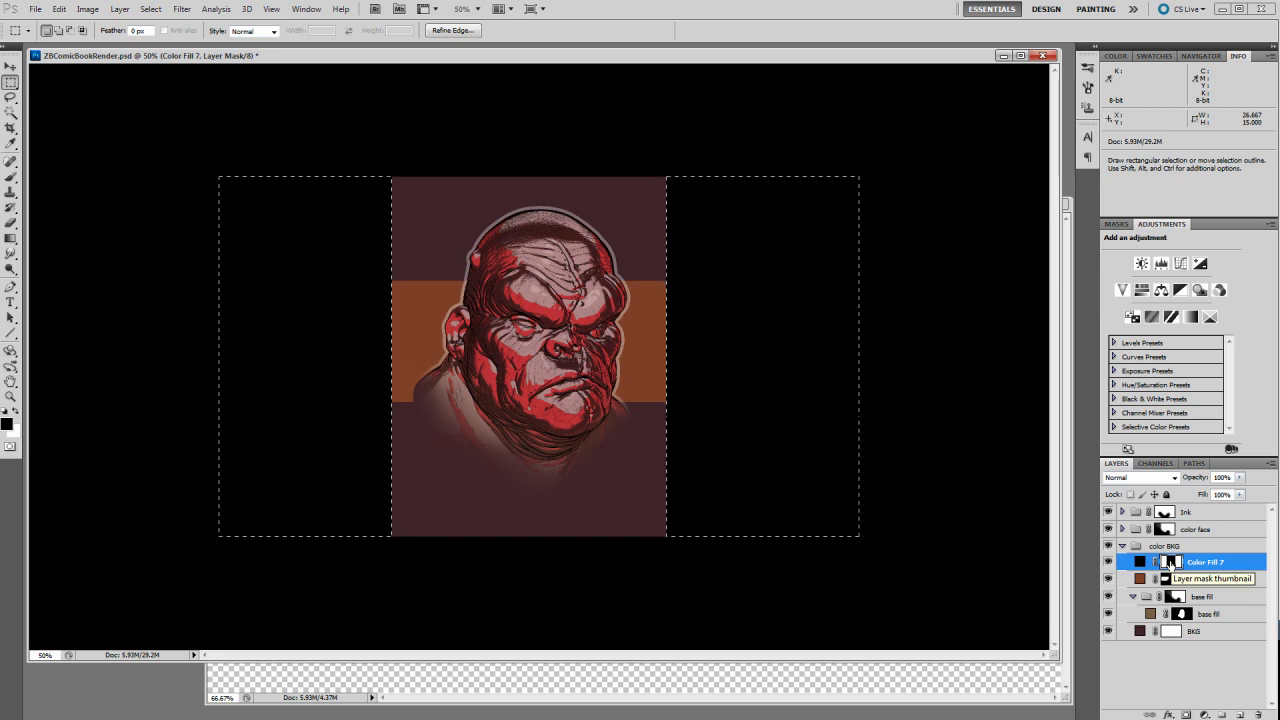
key("ctrl+shift")
key("ctrl+shift+i")
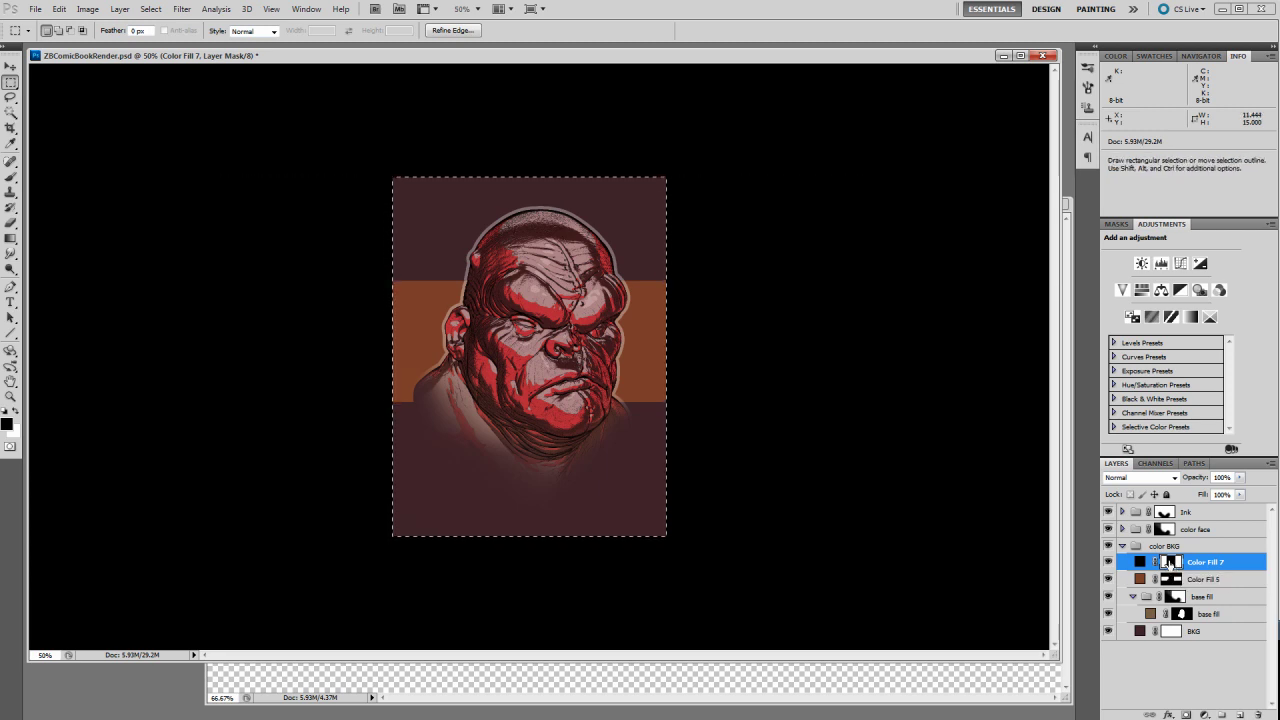
Try cropping the image to the selected central panel, and undo the crop
left_click(150, 9)
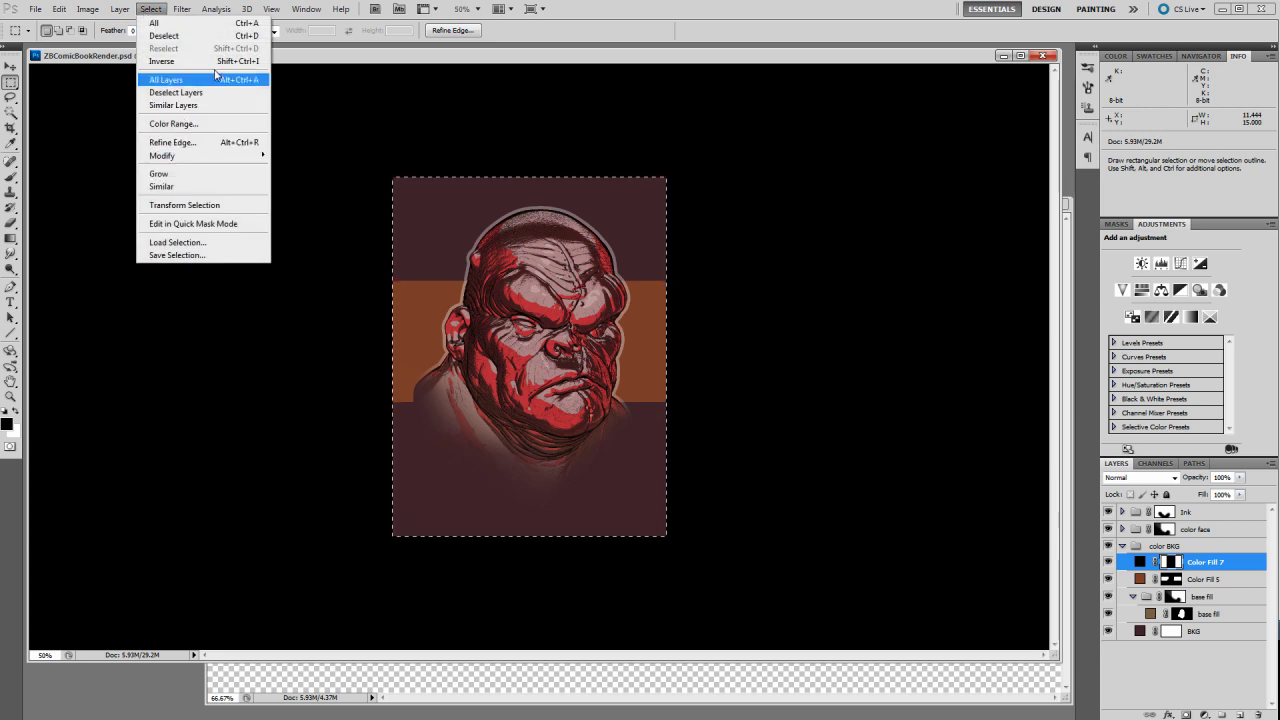
mouse_move(306, 9)
left_click(628, 18)
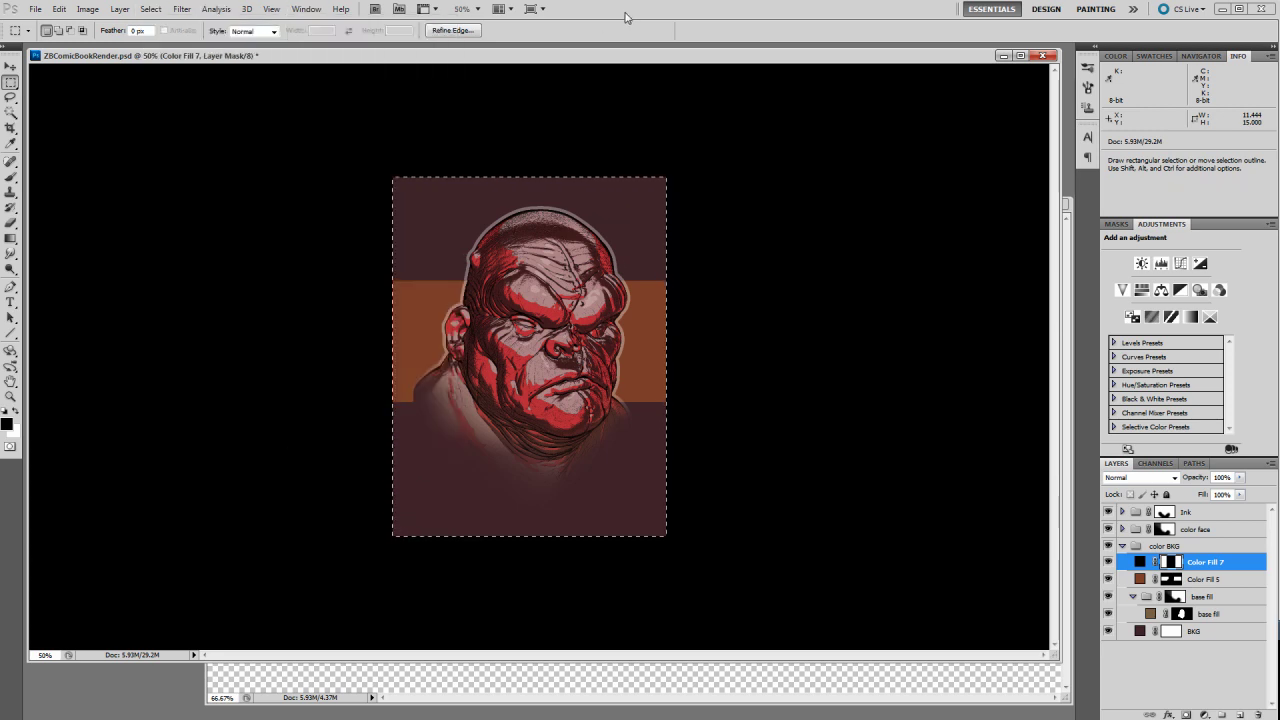
left_click(88, 9)
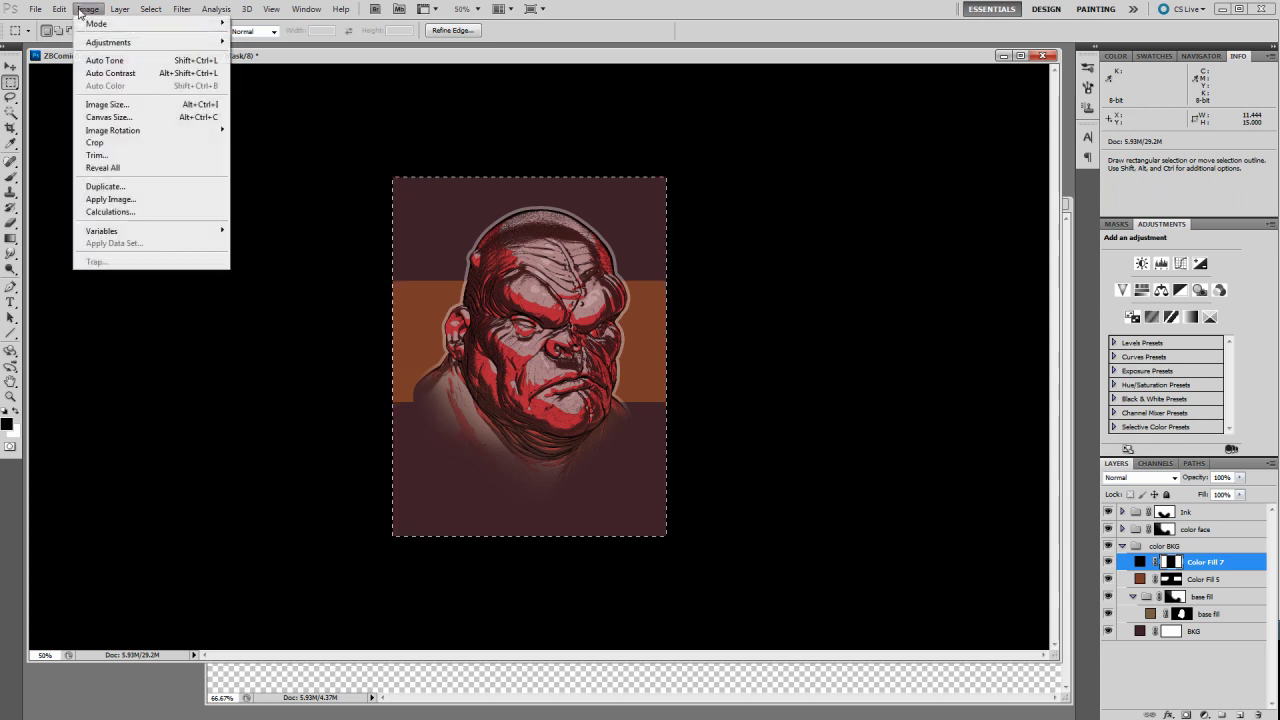
left_click(110, 145)
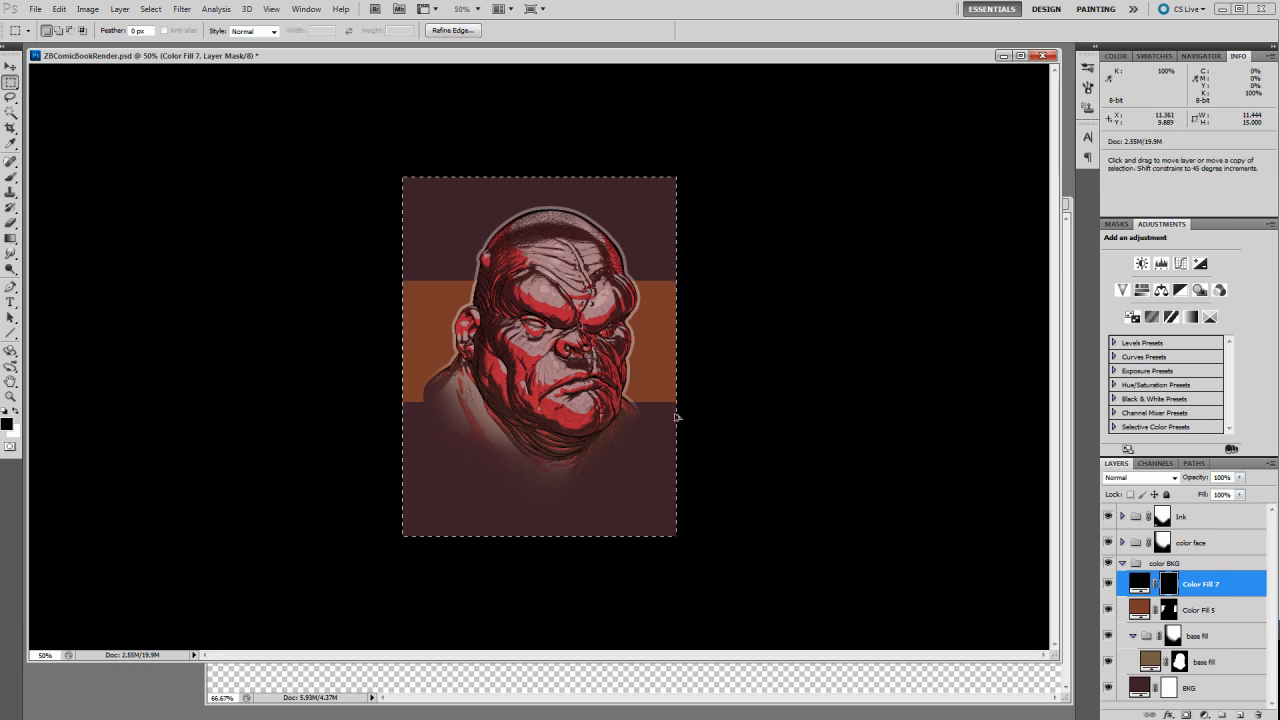
key("ctrl+z")
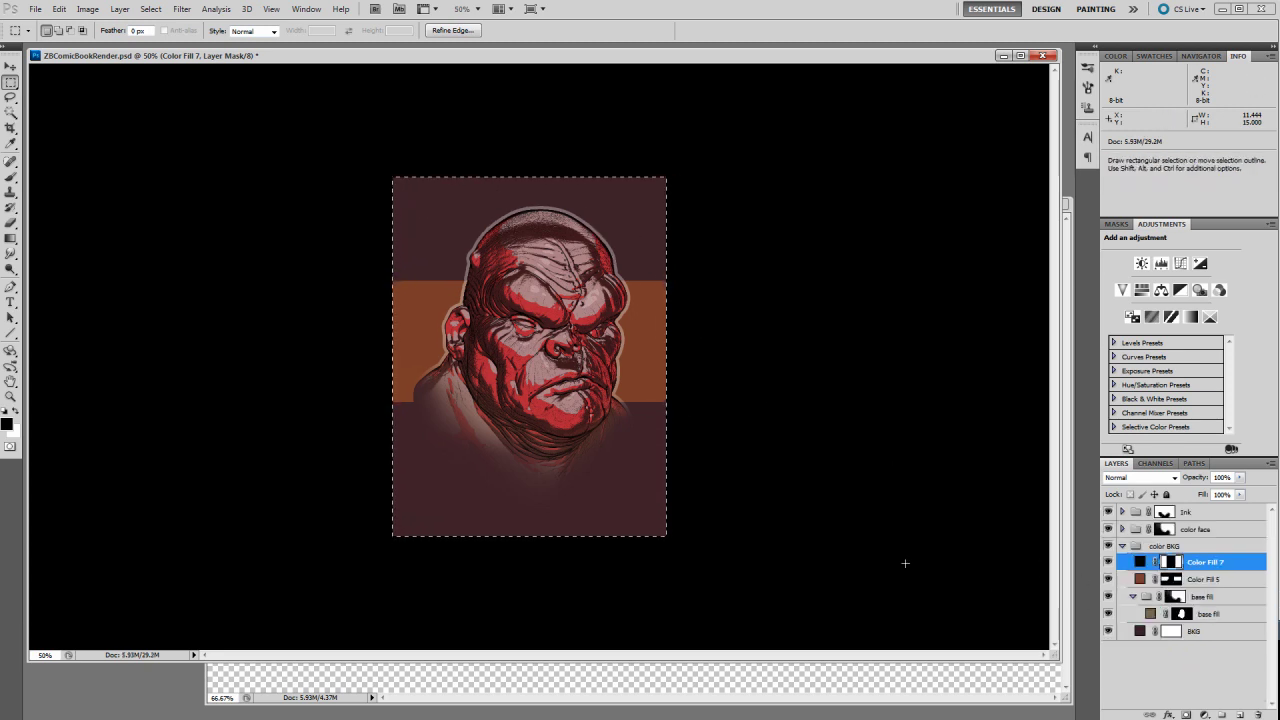
Switch to the full-screen view with the gray surround and deselect the central panel
key("f")
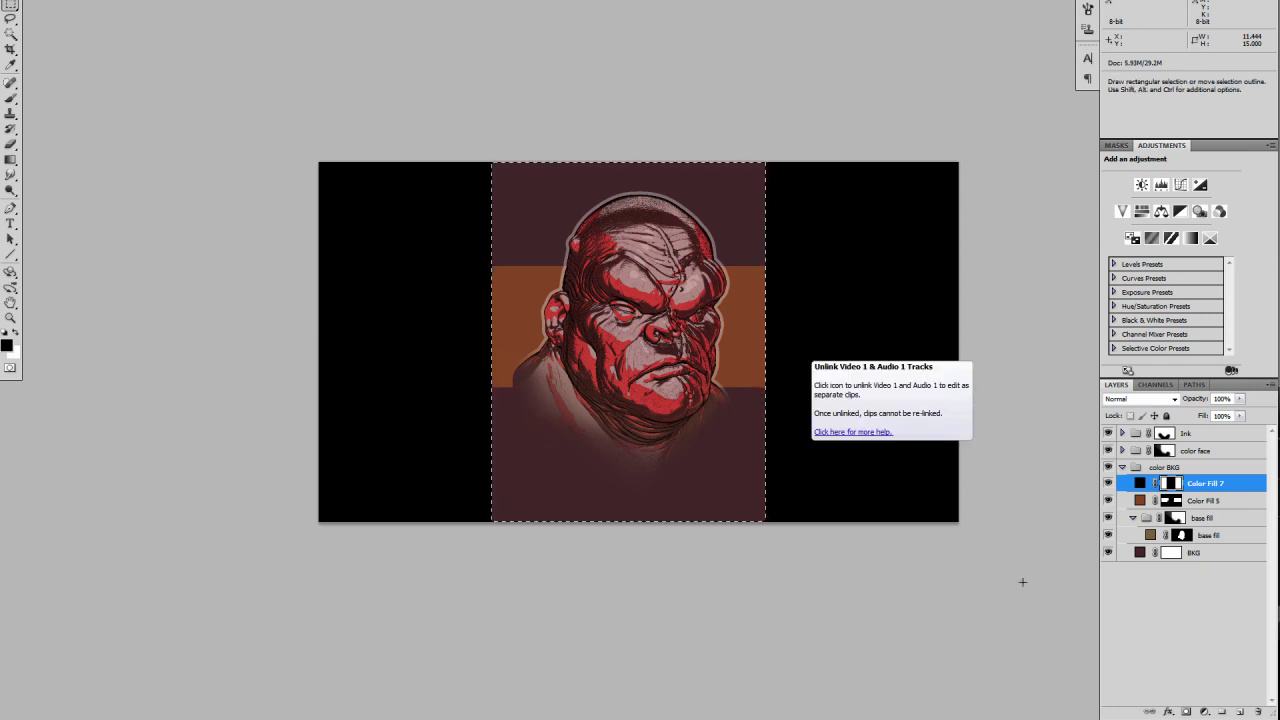
left_click(885, 171)
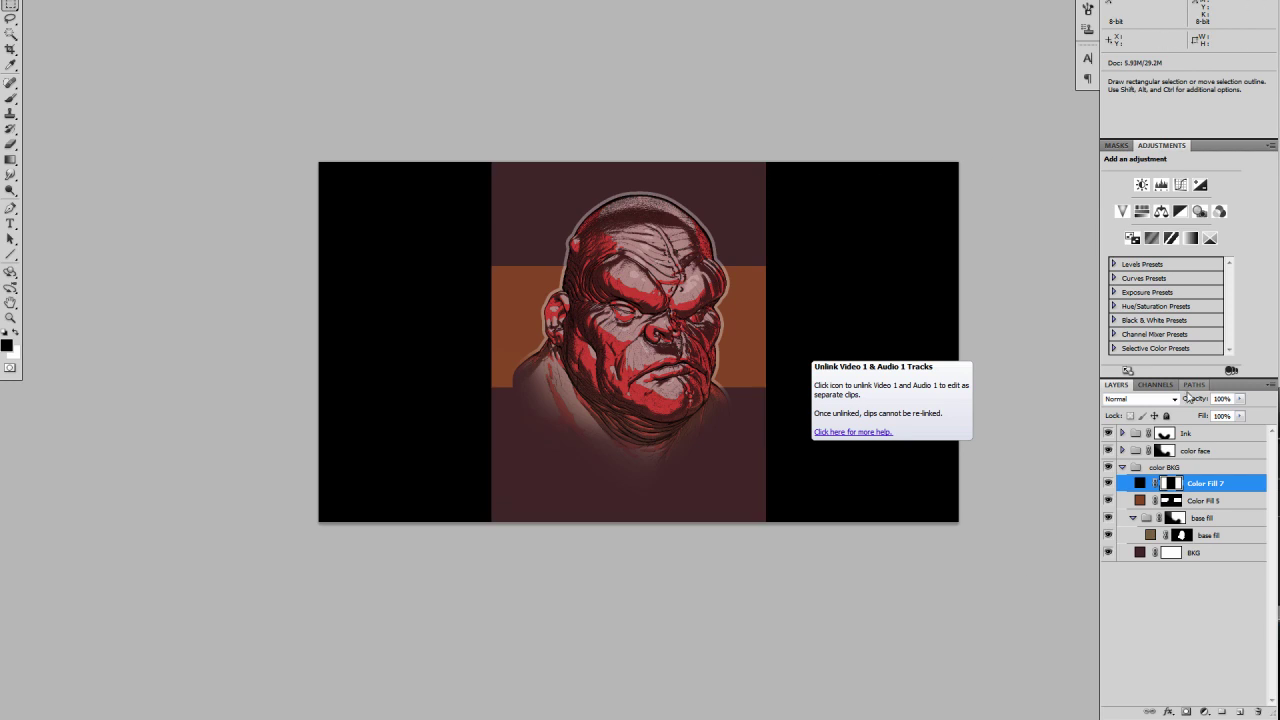